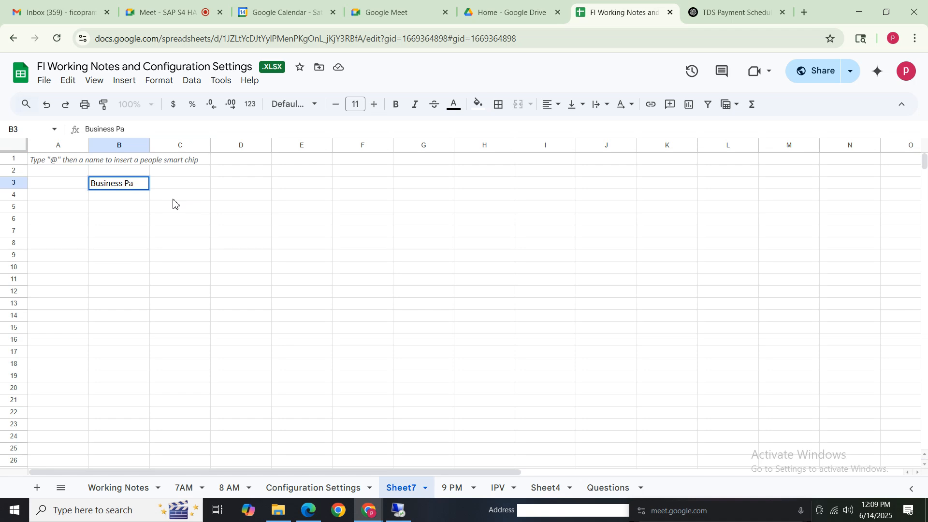
Complete the heading in cell B3 as "Business Partner - Customers".
type("rtner ")
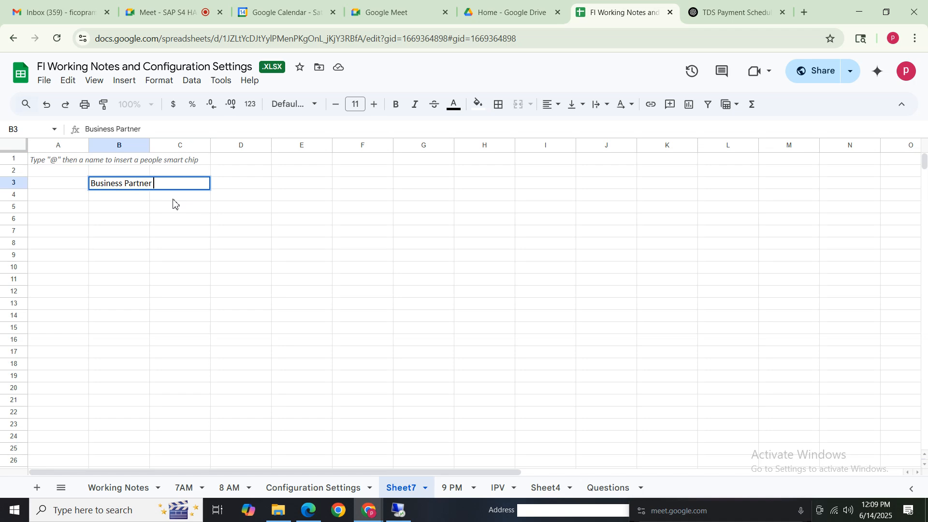
type("- Customer")
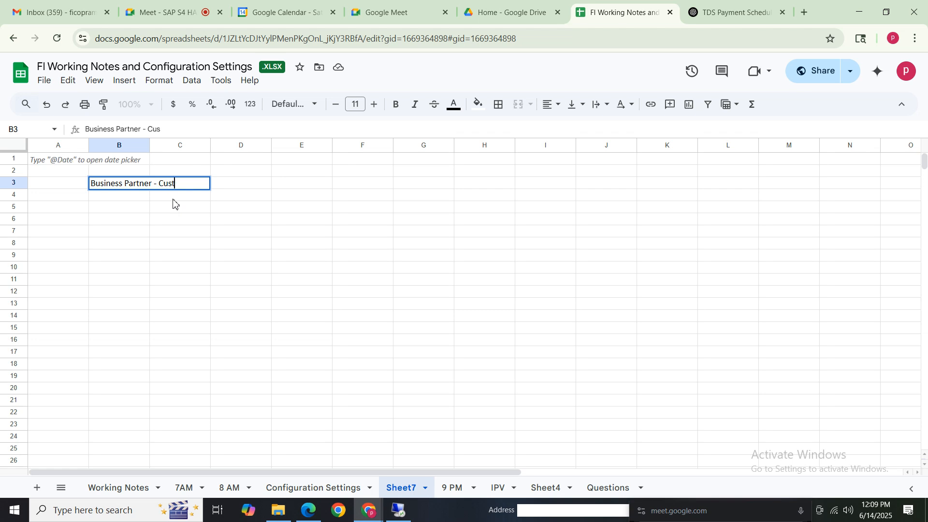
key("Tab")
key("Tab")
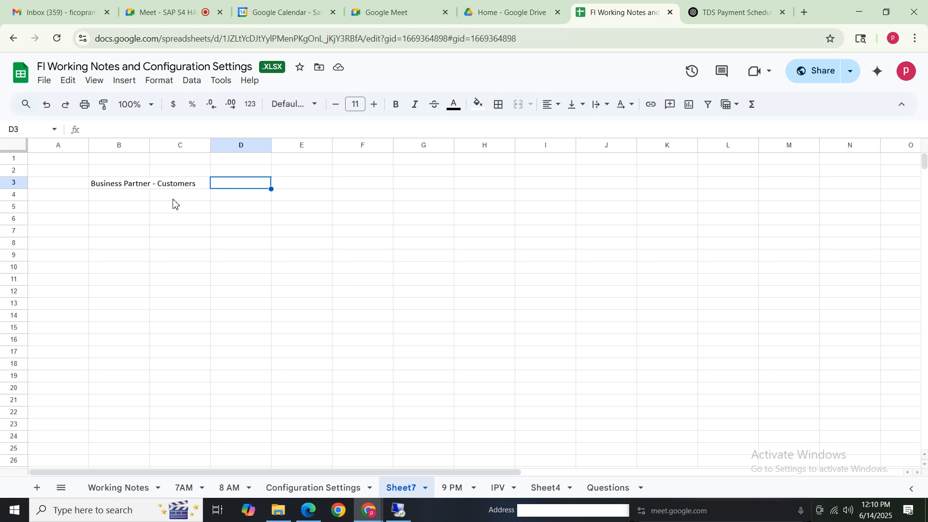
Enter "Account Recevable subledger" in cell D3 and "Reconciliation account" in cell F3.
type("Acc")
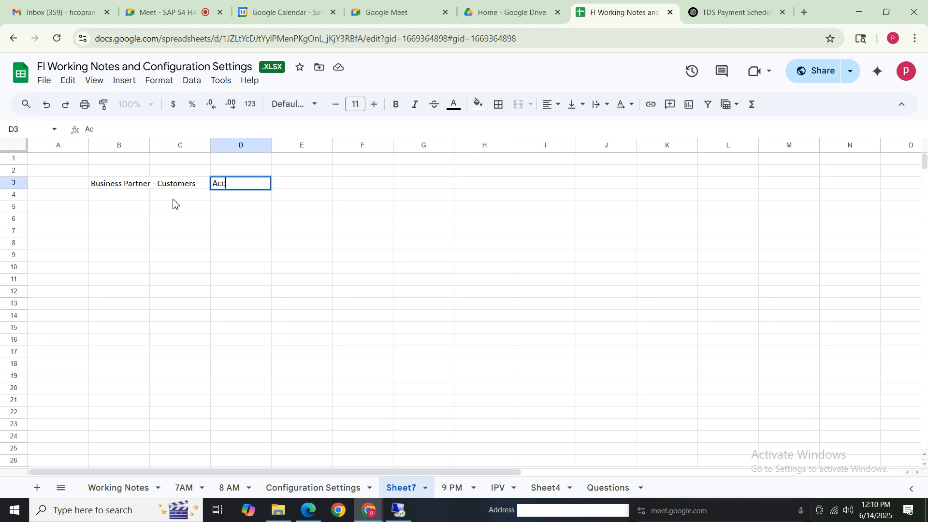
type("ount Recevable ")
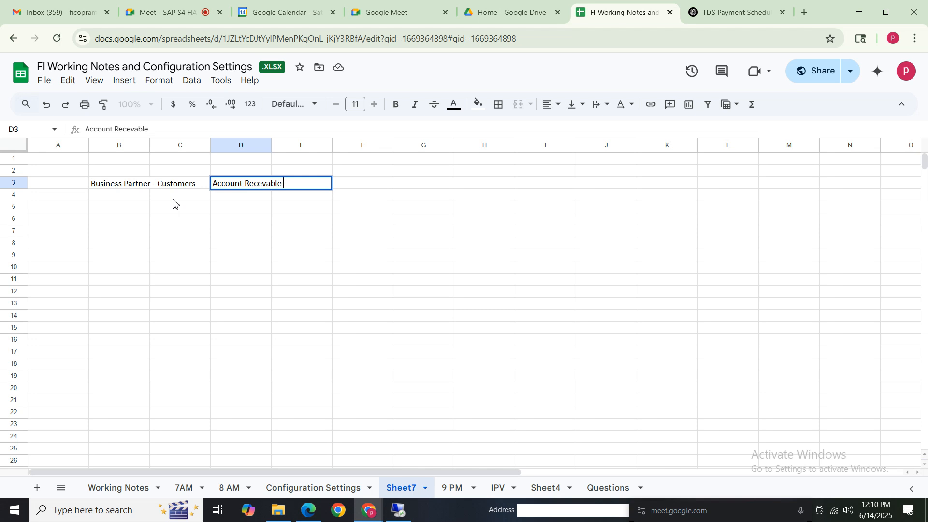
type("subledger")
left_click(489, 223)
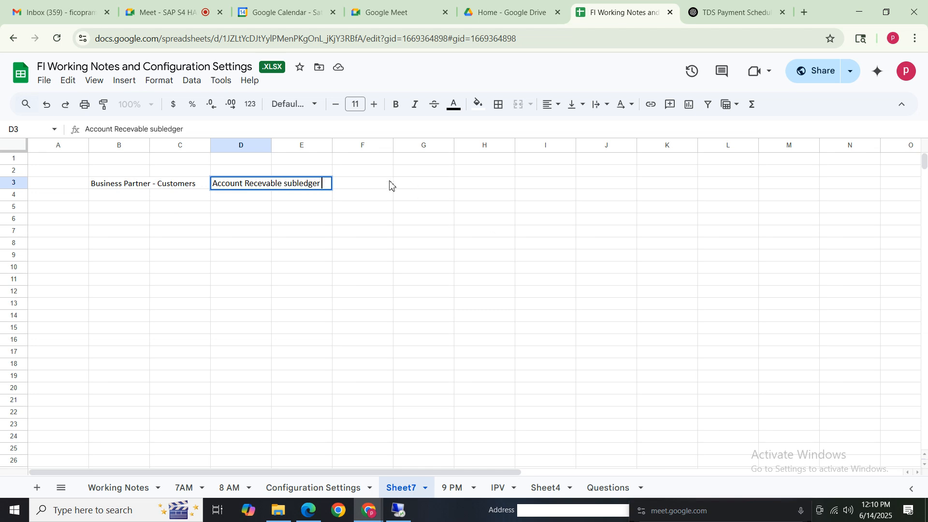
left_click(364, 190)
type("Reconciliation ")
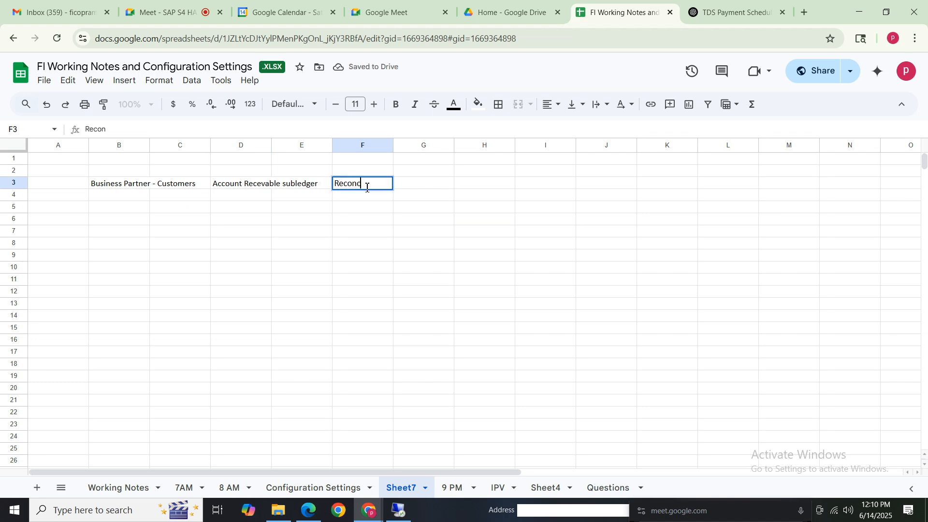
type("account")
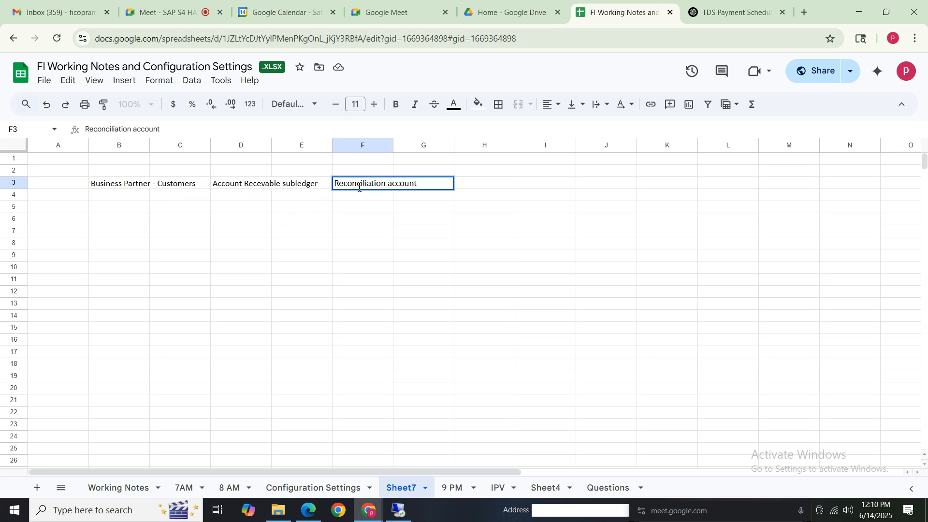
Enter the column headings "General Data" in cell B5 and "Company Code" in cell C5.
left_click(115, 213)
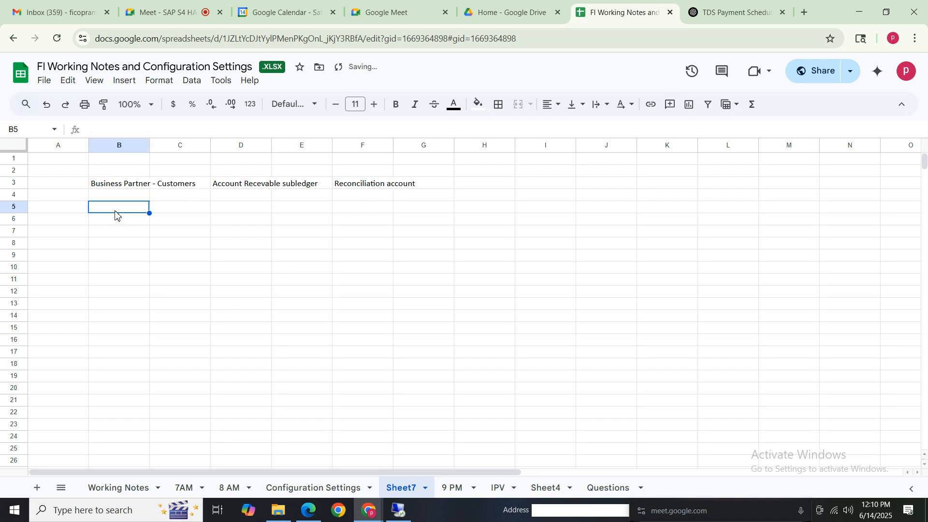
type("General Data")
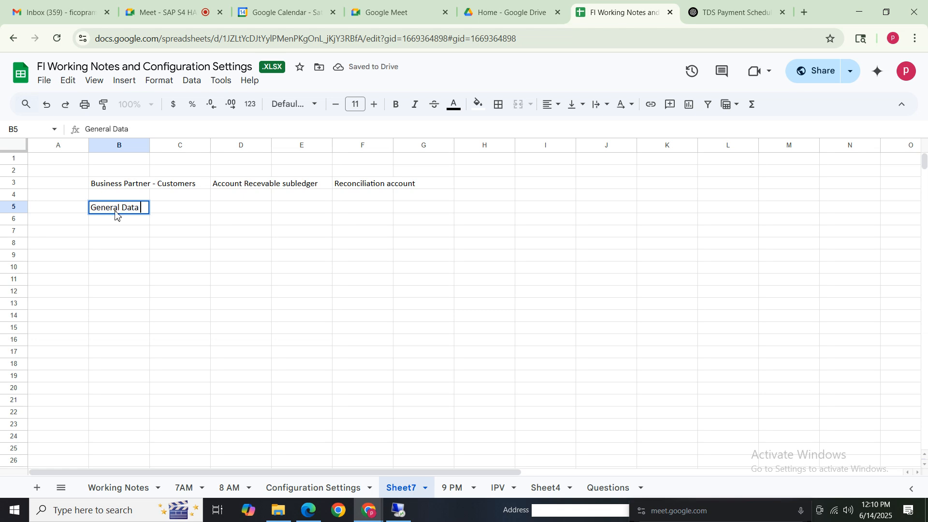
key("Tab")
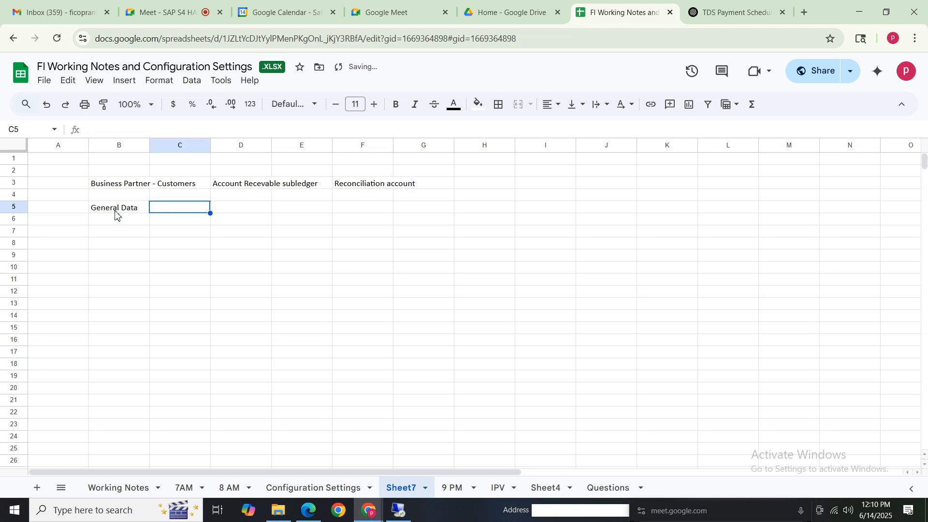
type("Company")
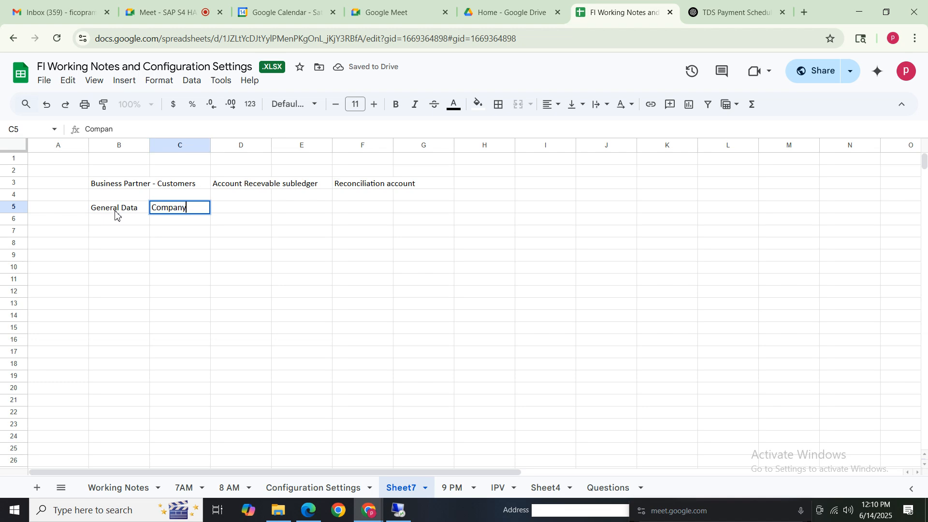
type(" Cid")
key("BackSpace")
key("BackSpace")
type("ode")
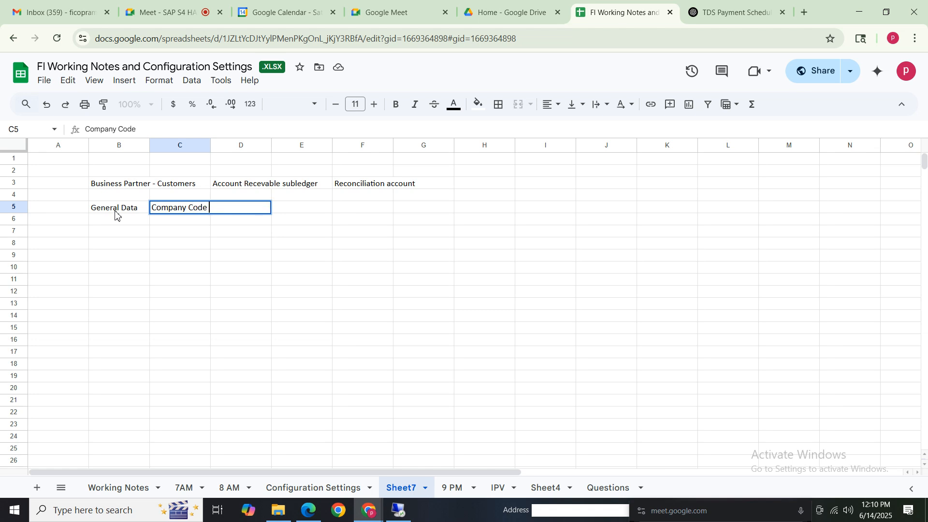
key("Tab")
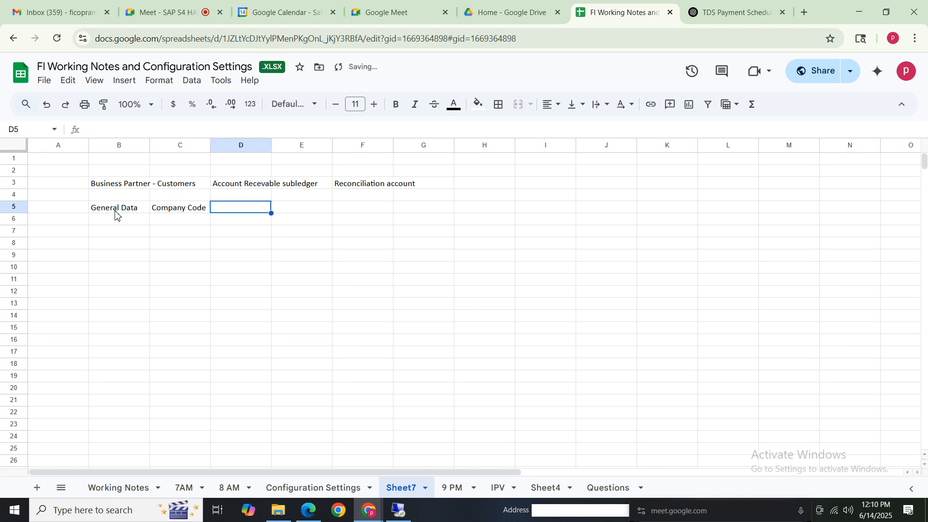
Add the column heading "Sales Org Data" in cell D5.
type("Sal")
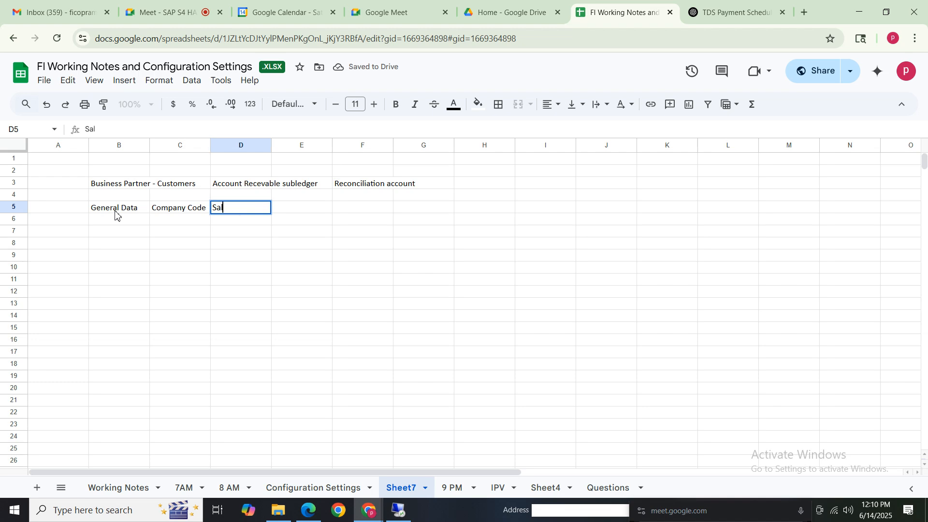
type("es Org Data")
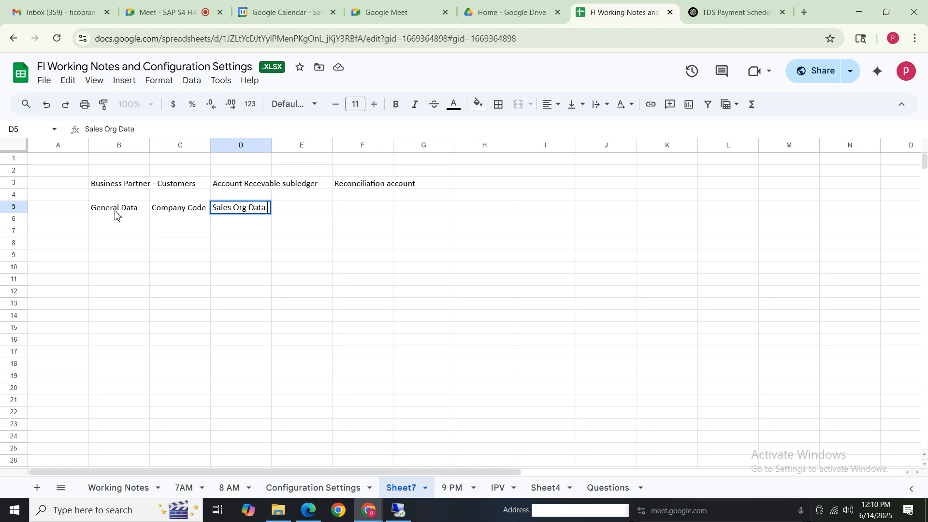
key("Return")
key("Down")
key("Down")
key("Down")
key("Down")
key("Down")
key("Down")
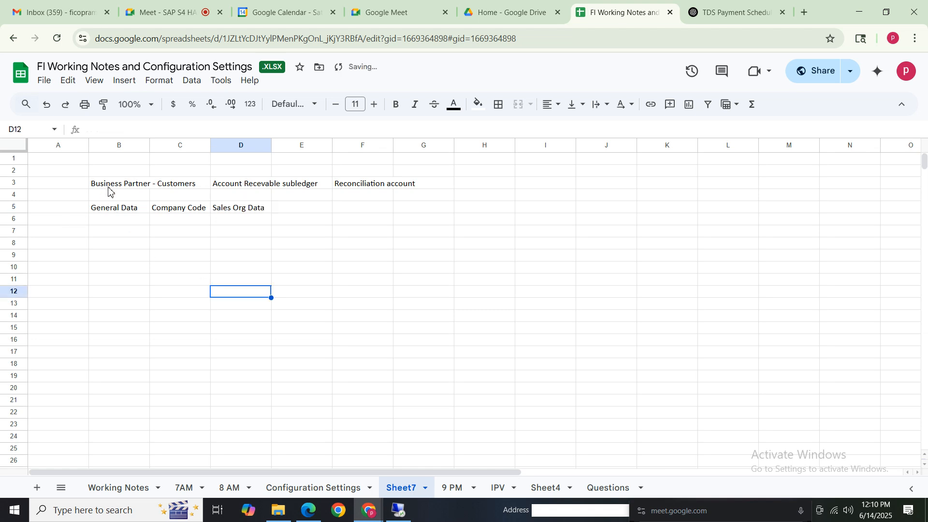
Under the General Data heading, enter "FL" in cell B6 and "Adress related" in cell B7.
left_click(117, 212)
left_click(116, 224)
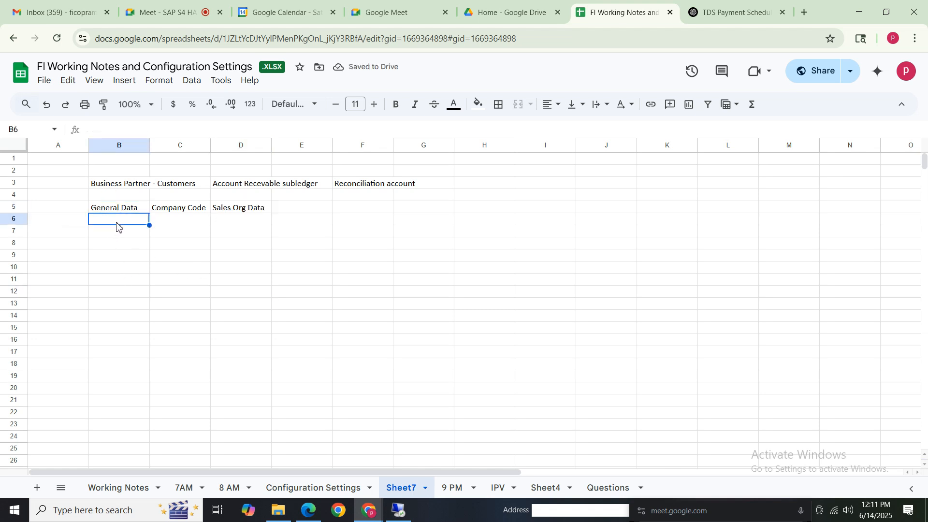
type("FL")
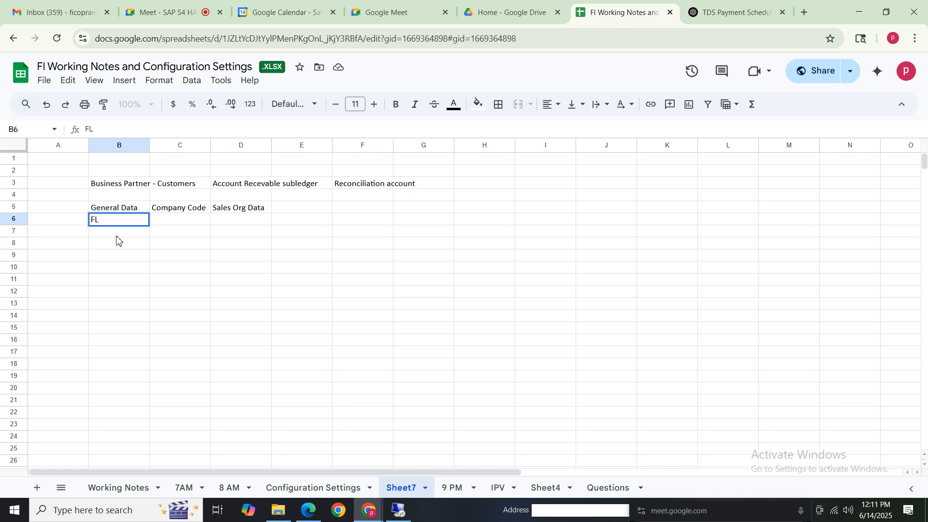
key("Return")
type("Adress")
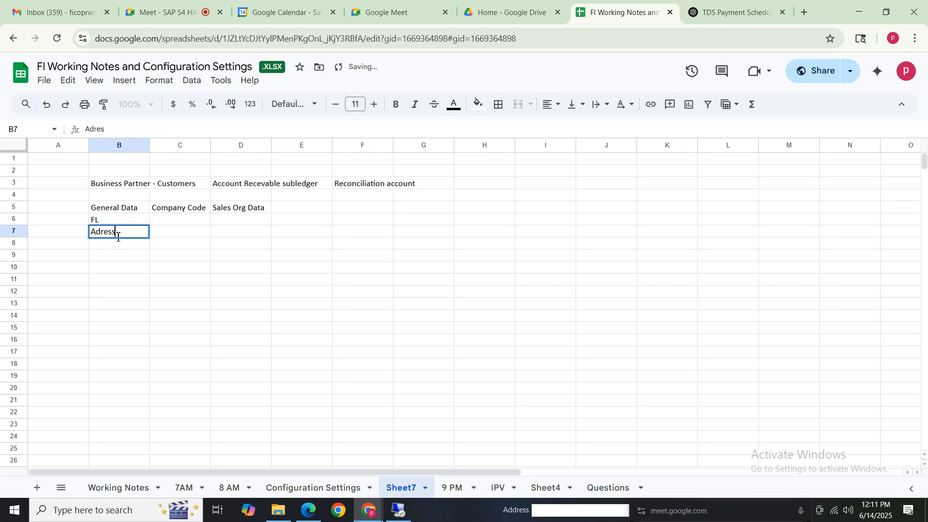
type(" related")
Enter "Payment terms and so on" in cell C7 under the Company Code heading.
key("Tab")
type("Payme")
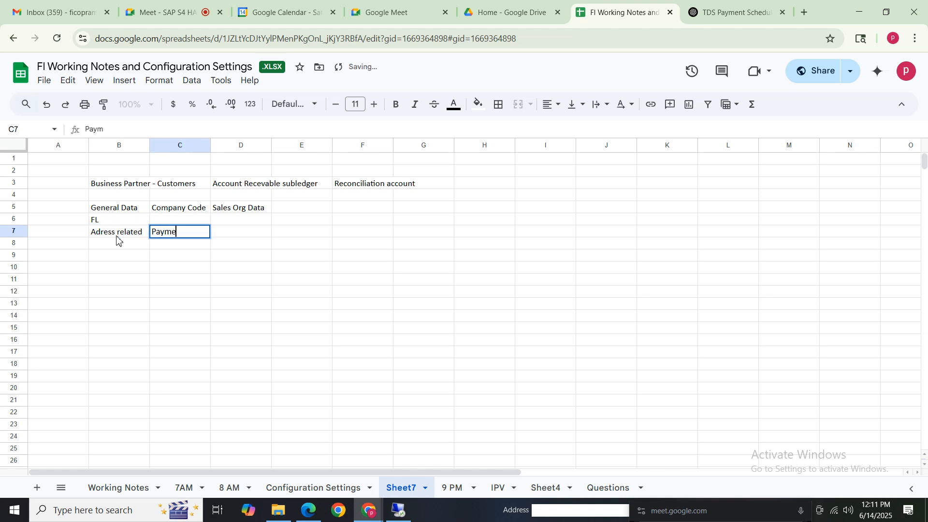
type("nt terms and")
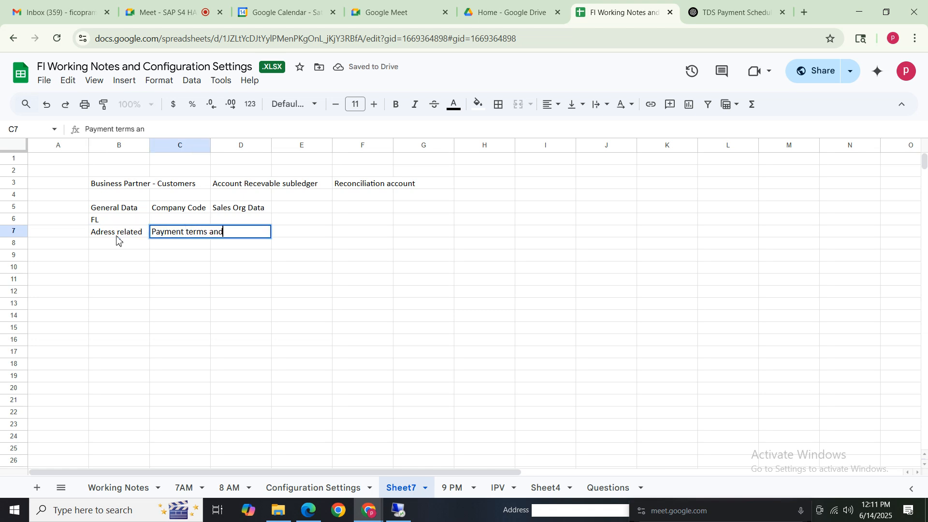
type(" so on")
key("BackSpace")
type("on")
left_click(255, 210)
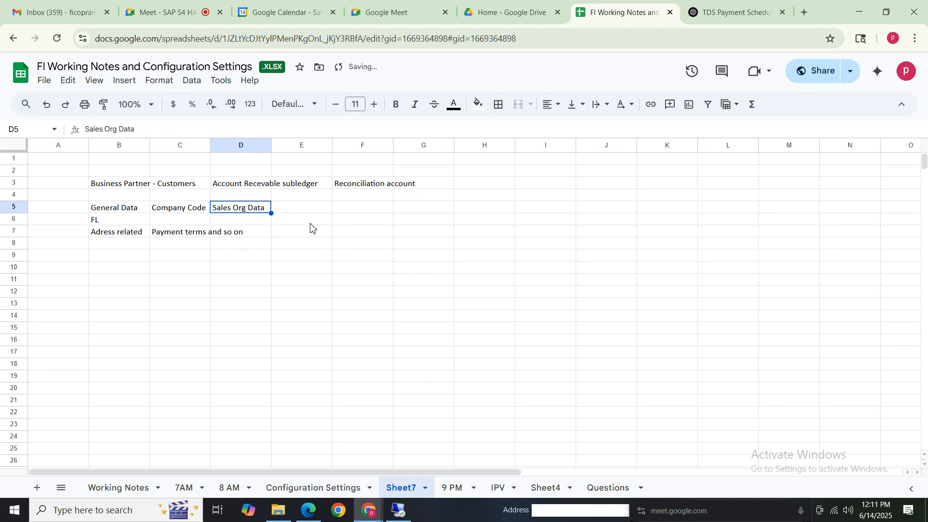
Enter the sales data note "Sales ordrs currency etc" in cell E7.
left_click(310, 232)
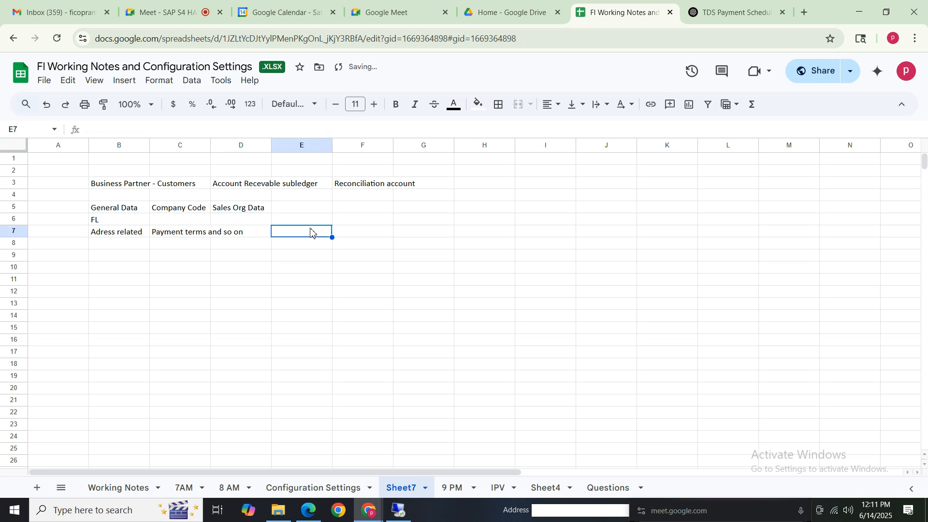
type("Sa")
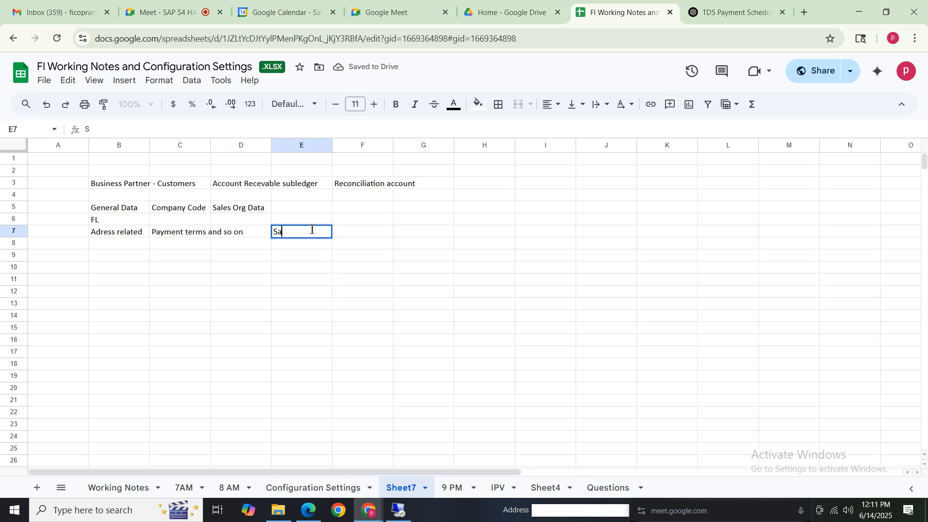
type("les ordr")
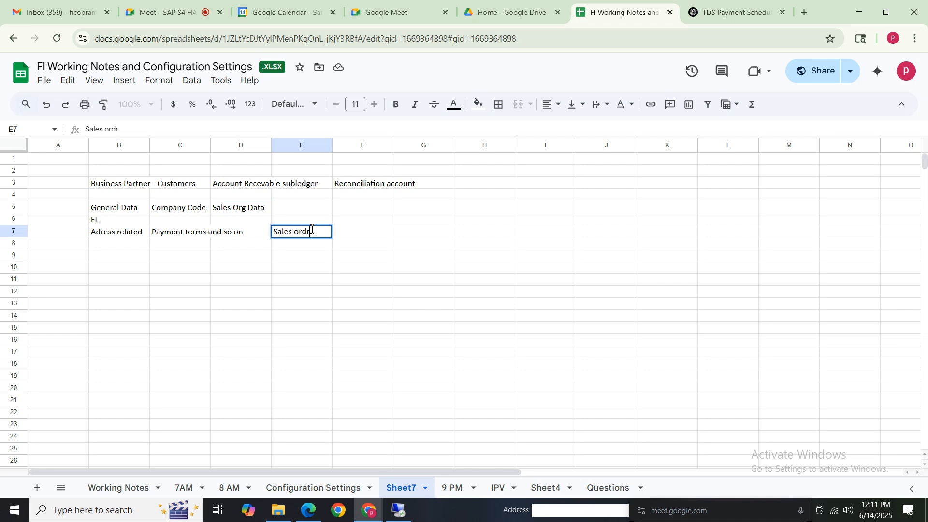
type("s curre")
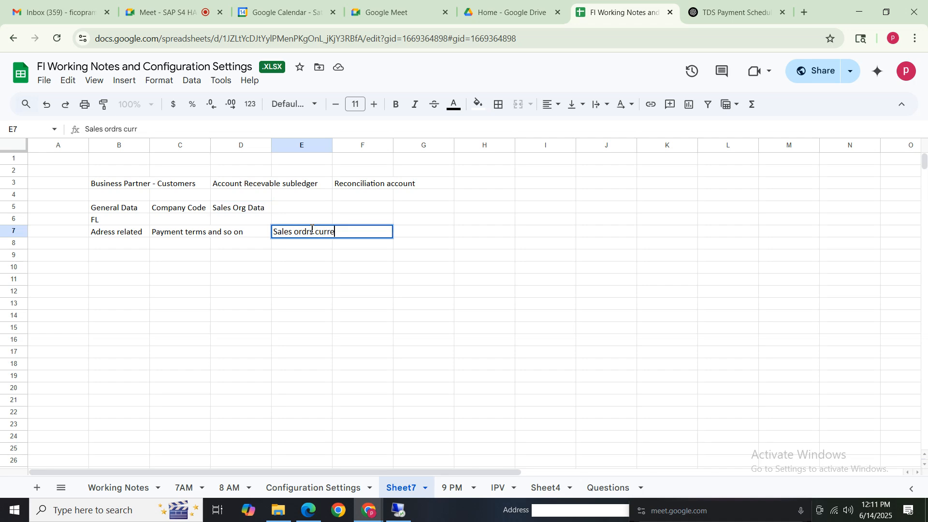
type("ncy  etc")
Correct the spelling in cell B7 to "Address related".
double_click(100, 233)
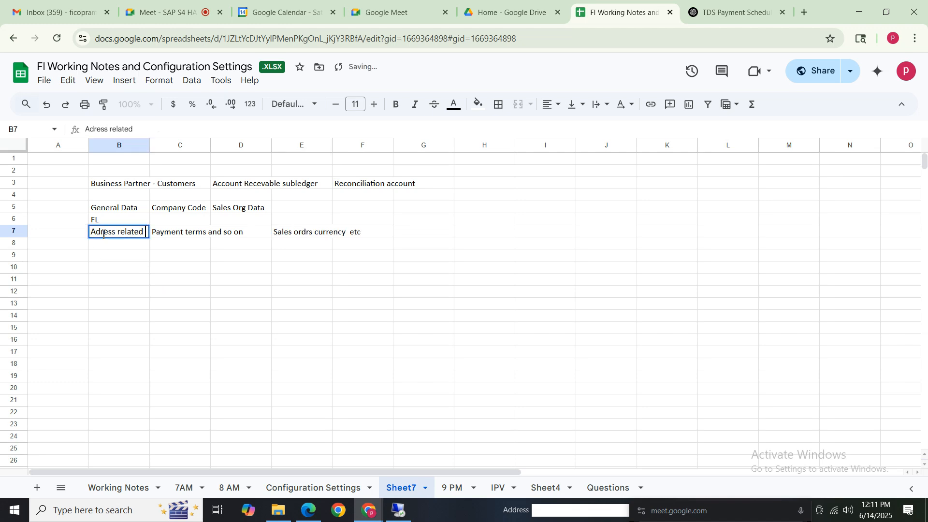
type("d")
left_click(115, 266)
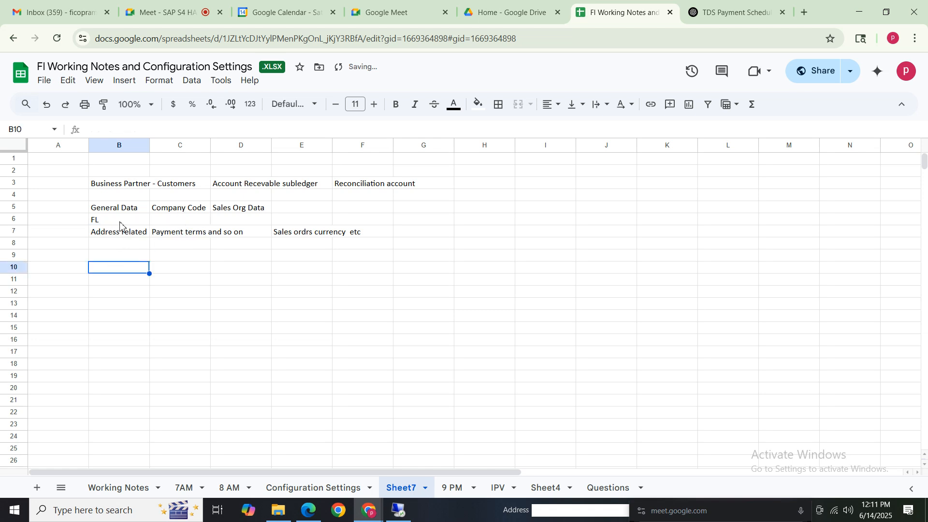
Extend the role code in cell B6 to "FLCN".
left_click(107, 222)
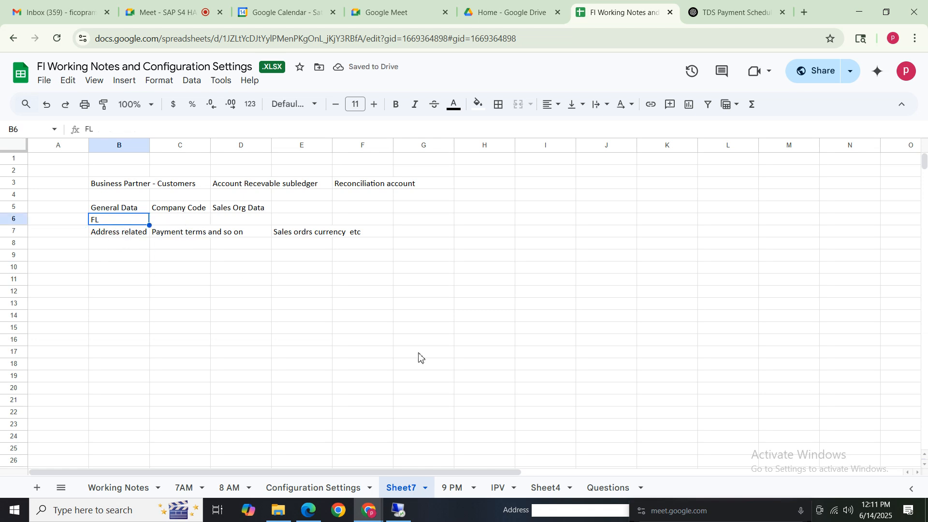
double_click(122, 220)
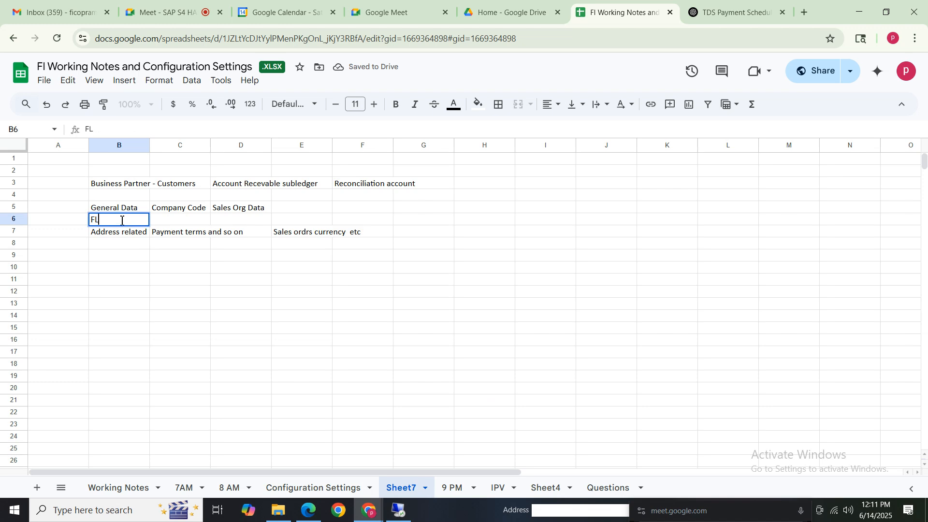
type("V")
type("C")
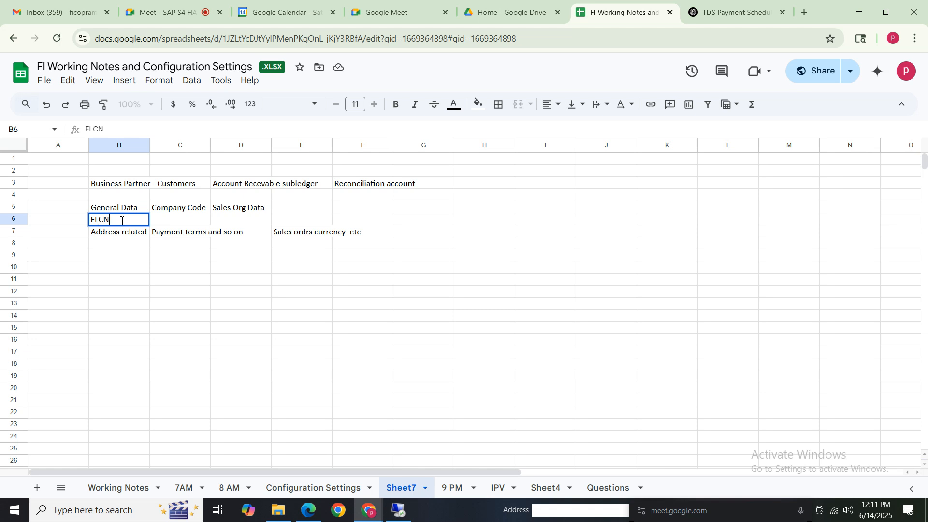
type("N")
left_click(355, 341)
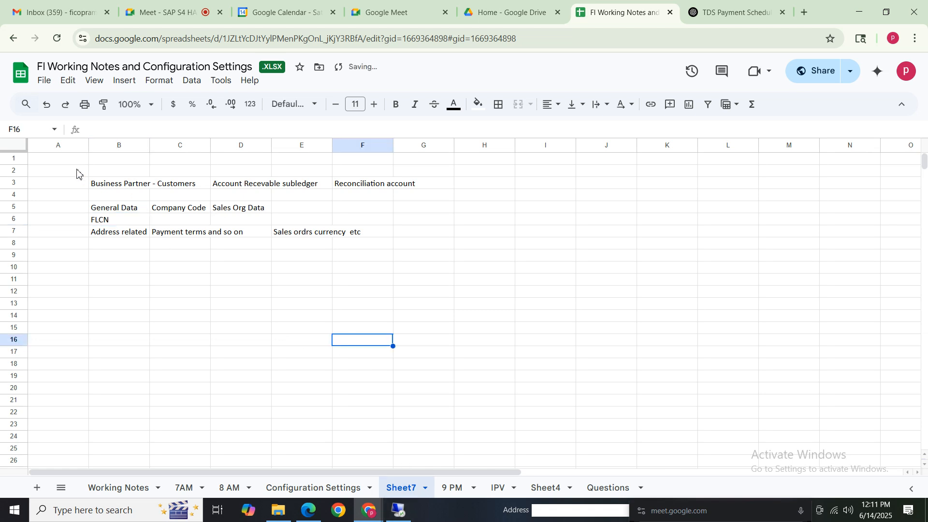
Label the role code row by entering "BP Role" in cell A6.
left_click(112, 211)
left_click(77, 222)
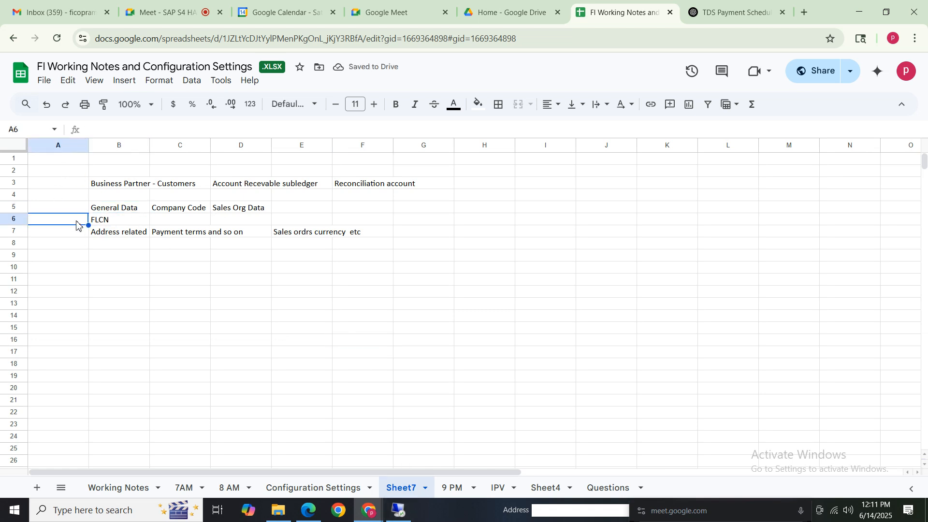
type("BP Role")
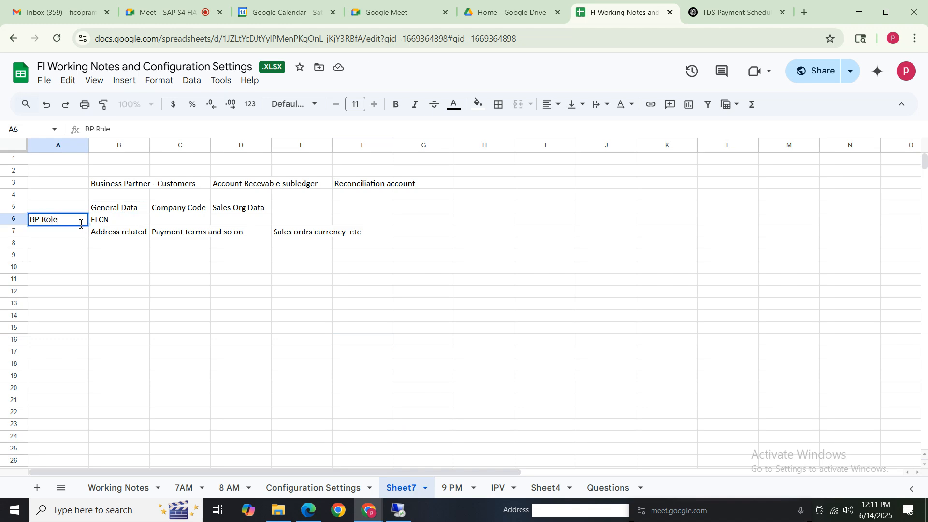
Enter the vendor role codes "FLVN00" in cell H6 and "FLVN01" in cell I6.
left_click(123, 282)
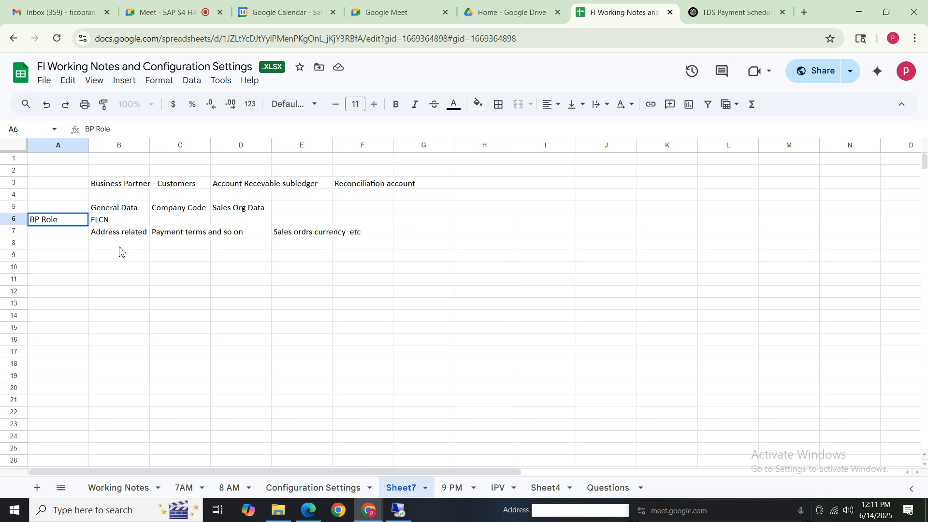
left_click(116, 208)
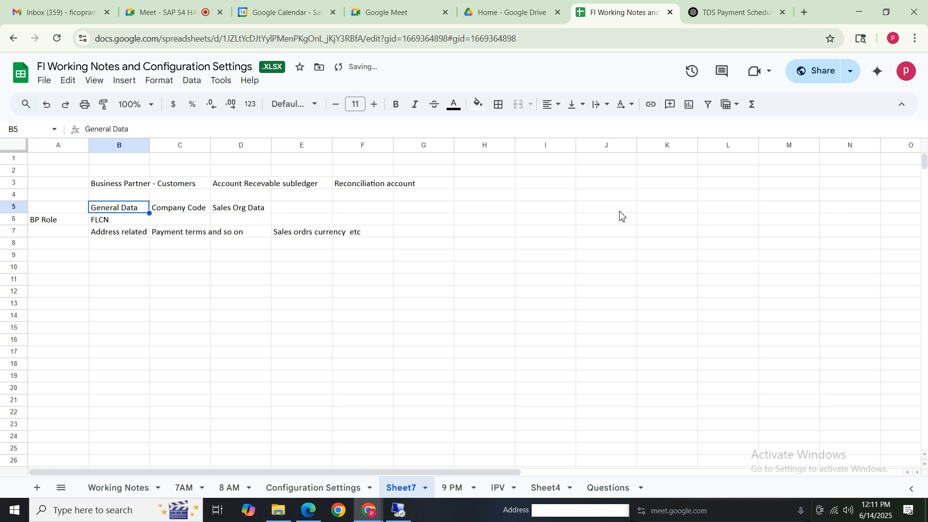
left_click(102, 222)
left_click(496, 220)
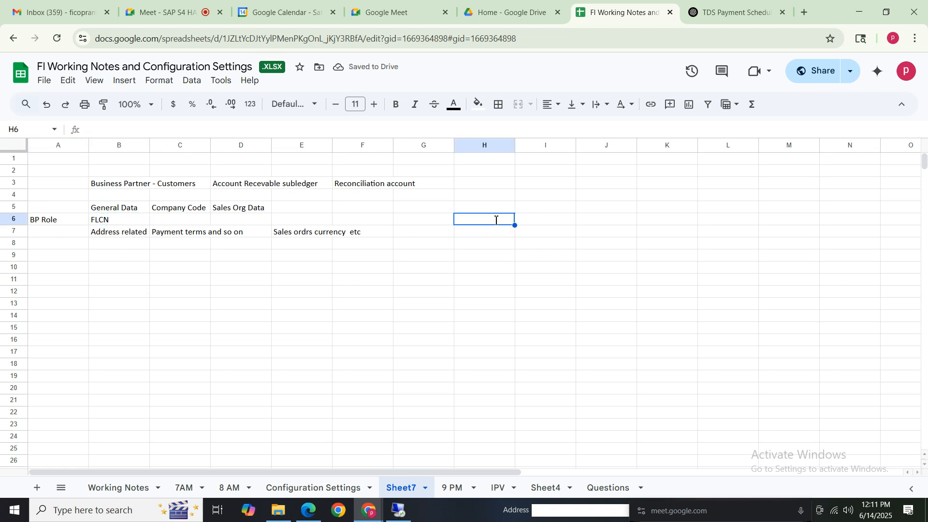
type("FLVN")
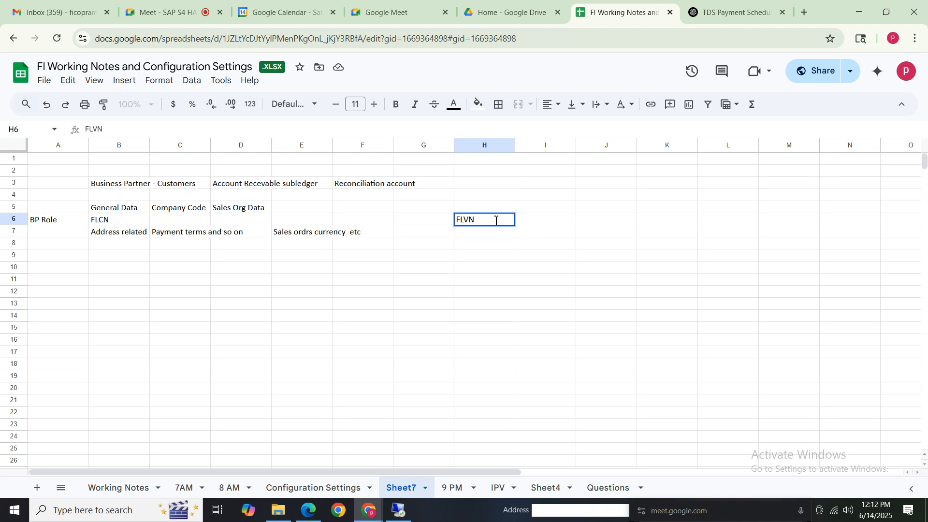
type("00")
left_click(556, 219)
type("FLV")
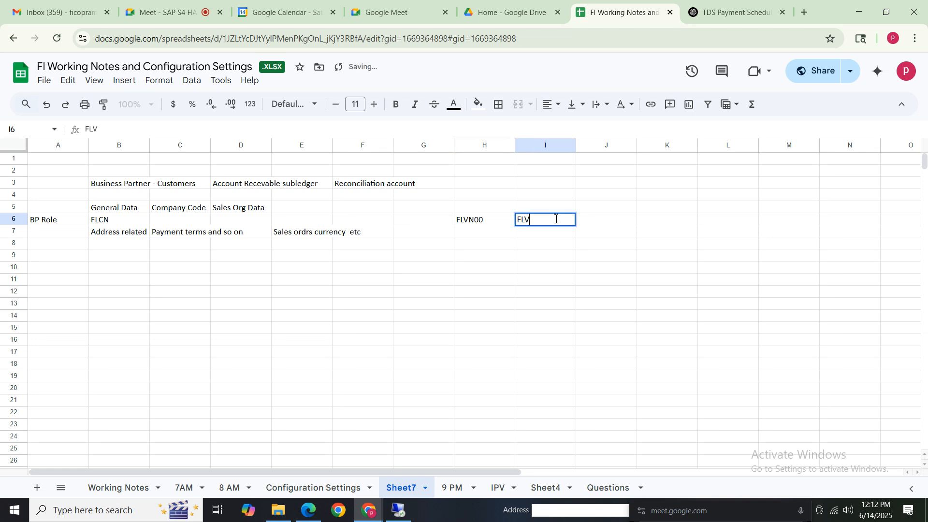
type("N01")
left_click(619, 224)
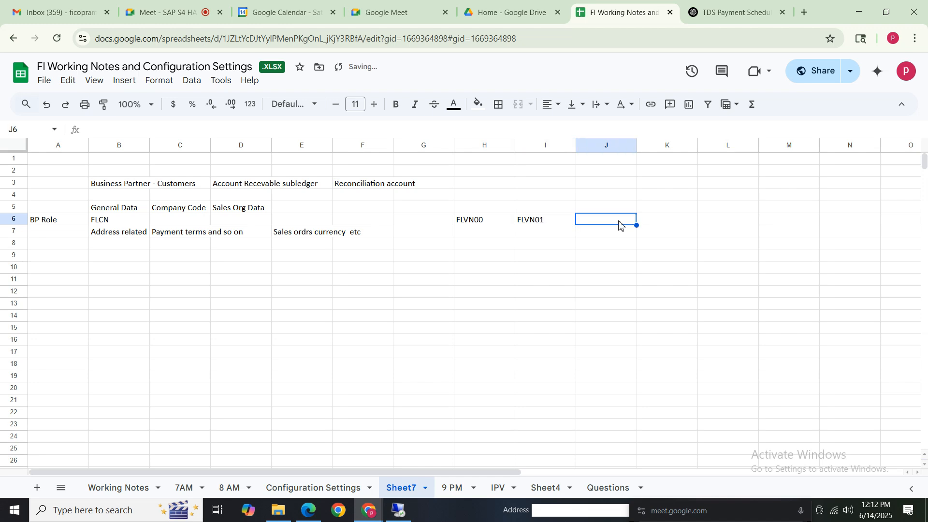
Enter the all-zero role code 0000000 in cell G6, beside the vendor role codes.
left_click(442, 224)
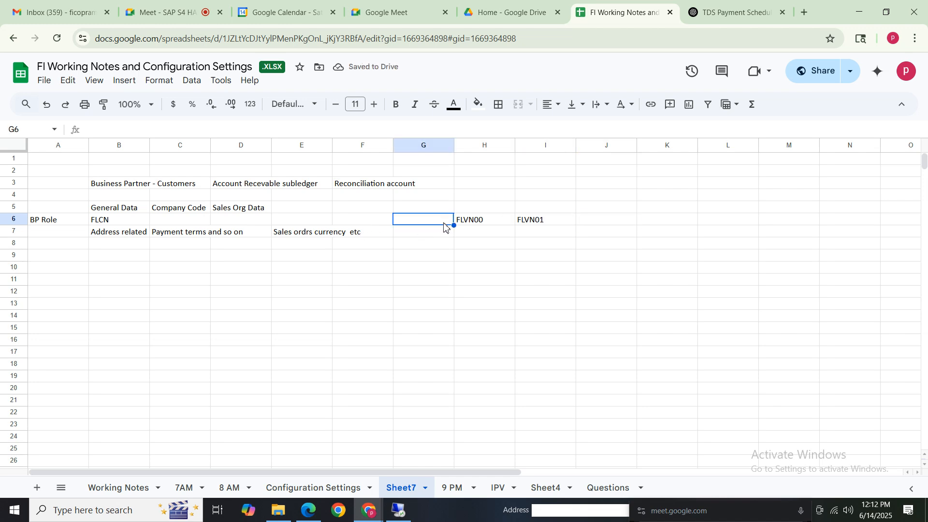
type("0000000")
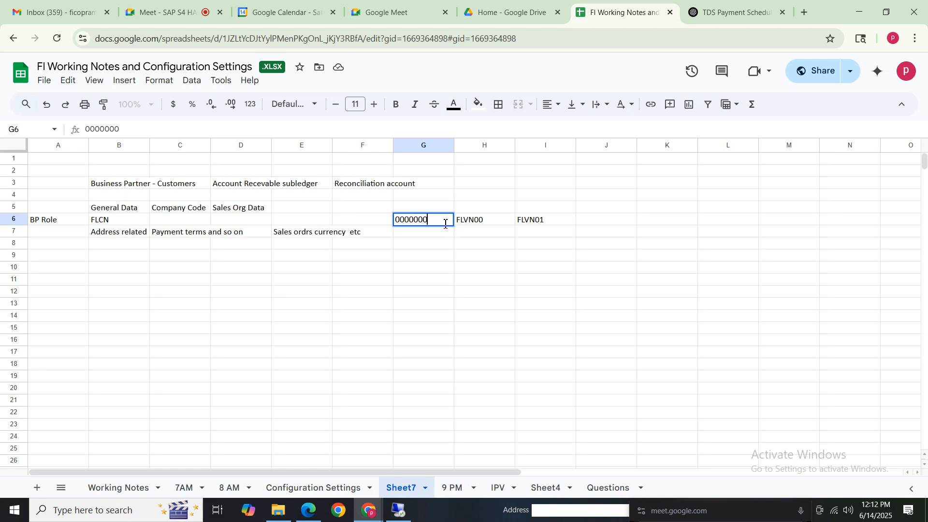
left_click(432, 258)
left_click(435, 222)
left_click(443, 205)
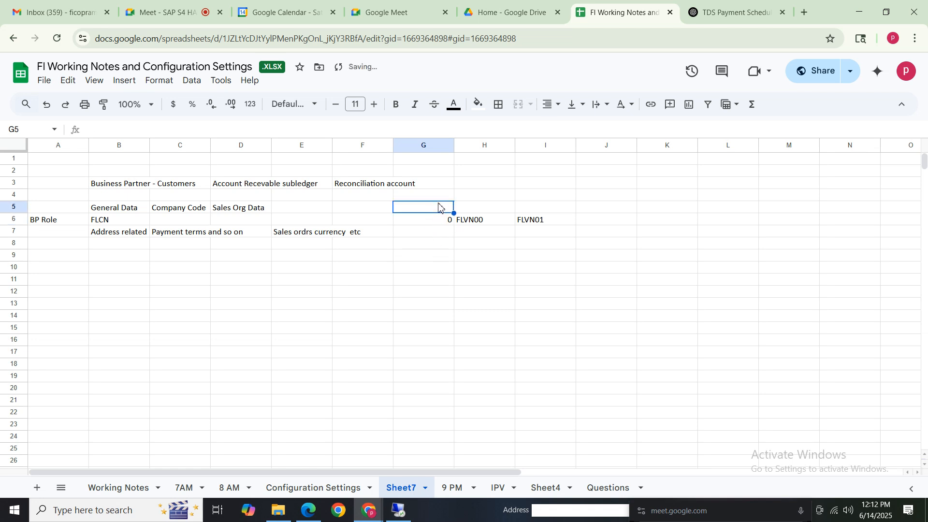
left_click(472, 224)
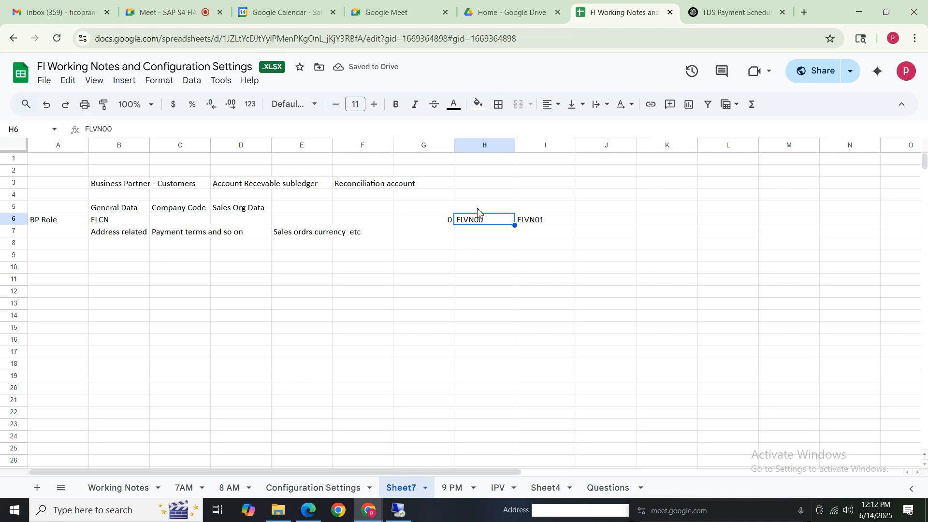
key("Up")
left_click(529, 224)
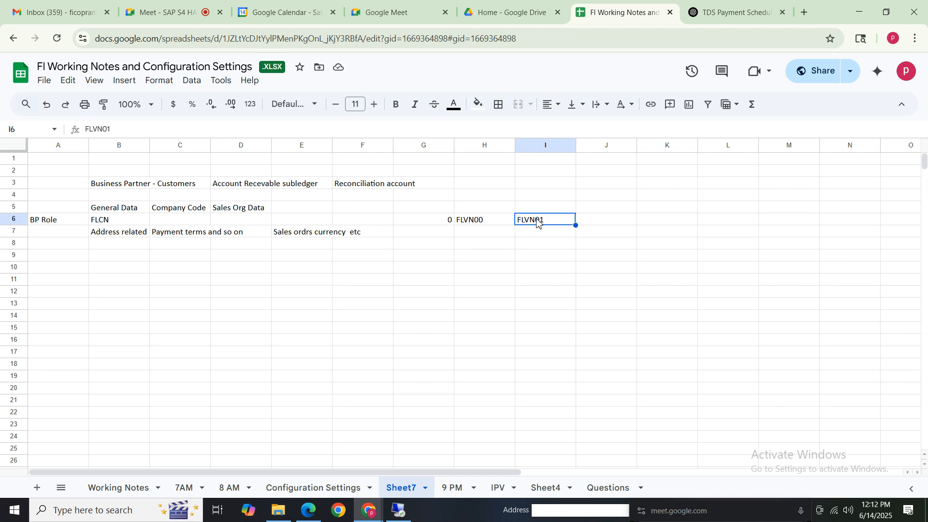
Replace the General Data role code in cell B6 with 00000000.
left_click(113, 221)
double_click(114, 221)
key("BackSpace")
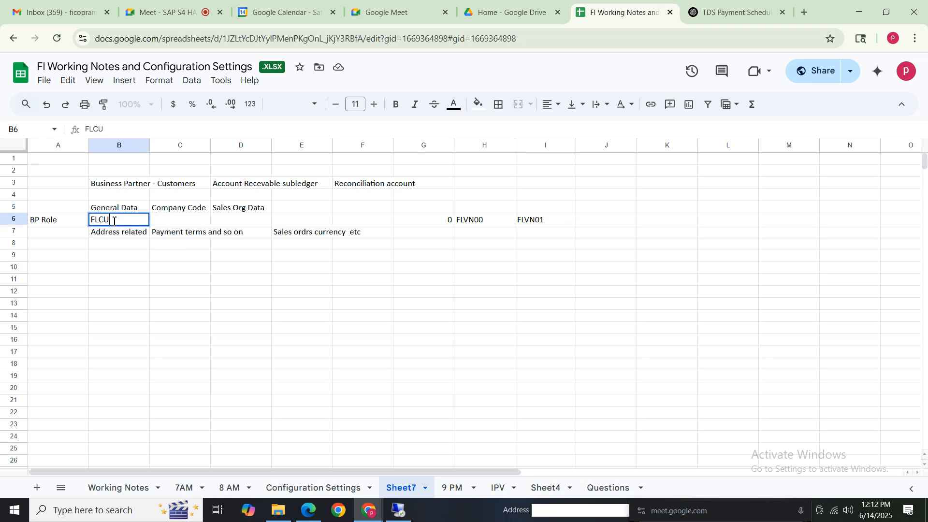
key("BackSpace")
key("BackSpace")
key("BackSpace")
type("00000000")
key("Tab")
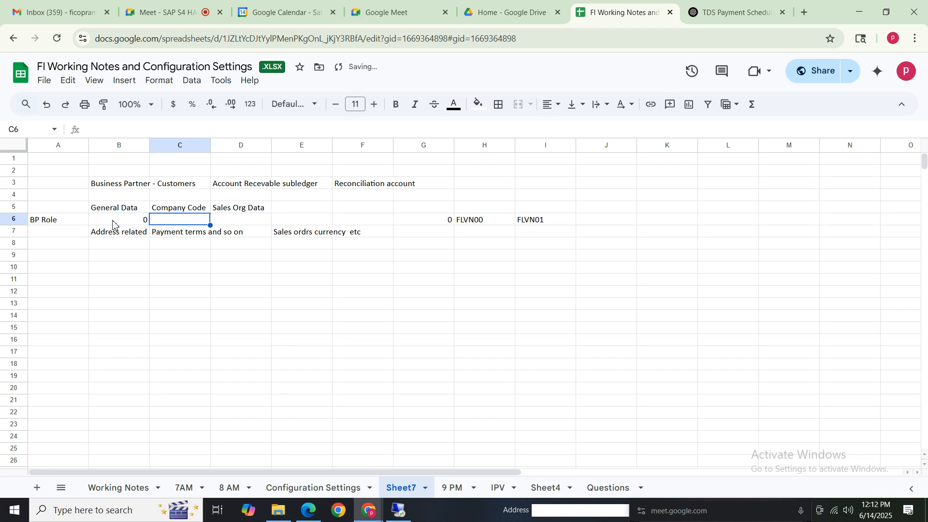
Enter the customer role codes "FLCU00" under Company Code in C6 and "FLCU01" under Sales Org Data in D6.
type("FLCU")
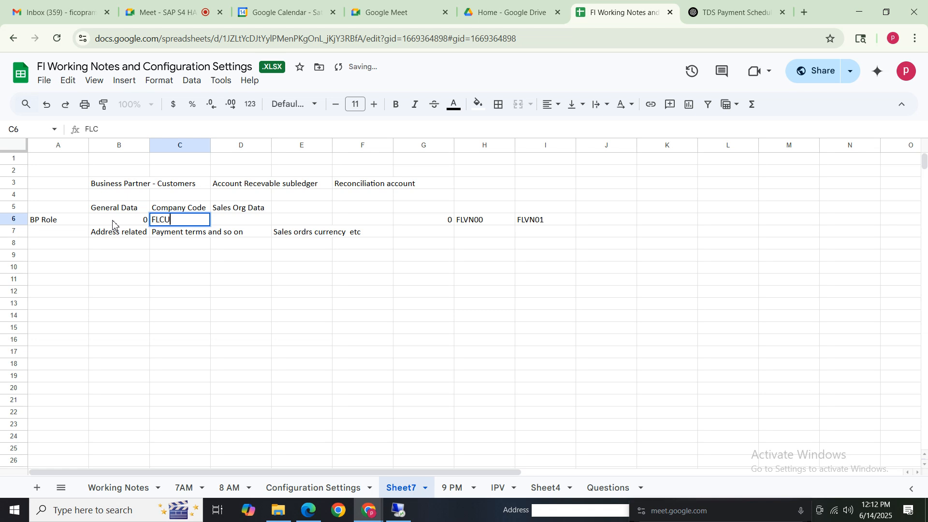
type("00")
key("Tab")
type("F")
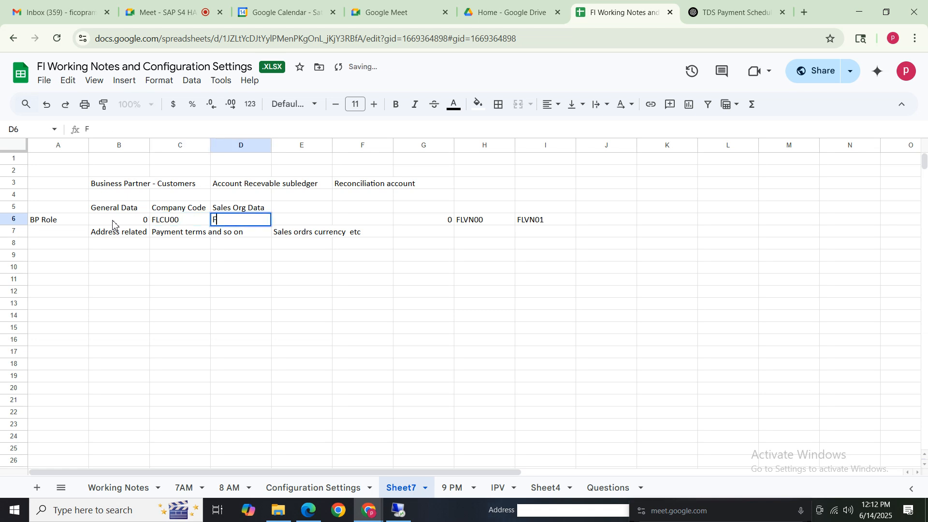
type("LCU01")
left_click(156, 285)
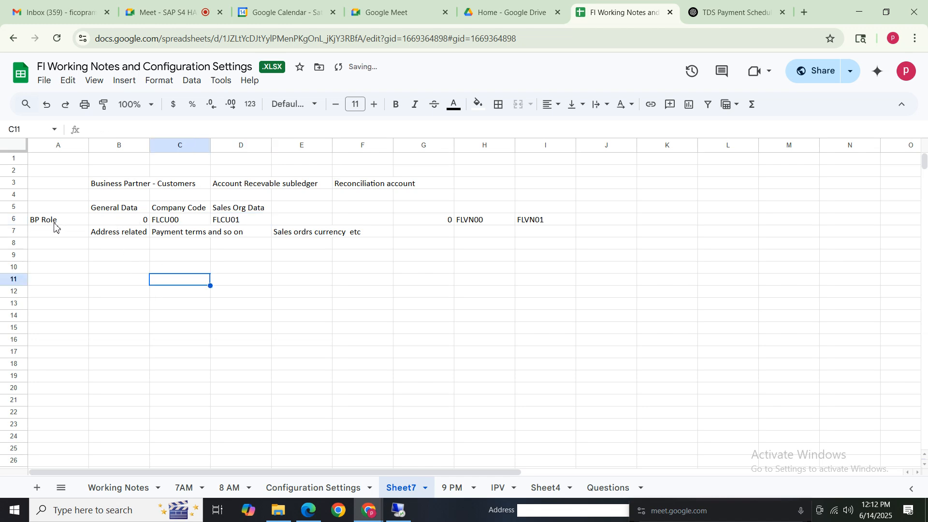
left_click_drag(54, 225, 237, 234)
left_click(156, 220)
left_click(120, 209)
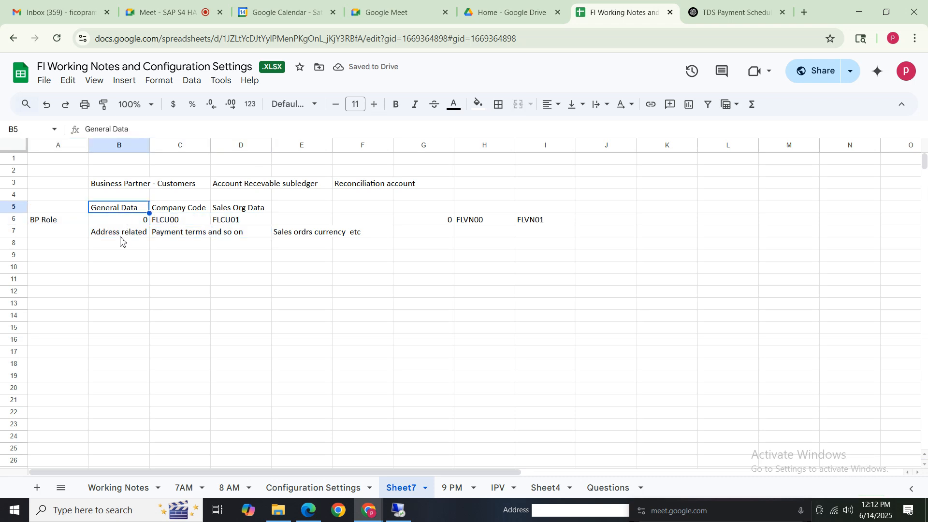
left_click(127, 235)
left_click(168, 232)
left_click(250, 234)
Re-enter the General Data role code in cell B6 as the text value 00000, keeping its leading zeros.
left_click(135, 224)
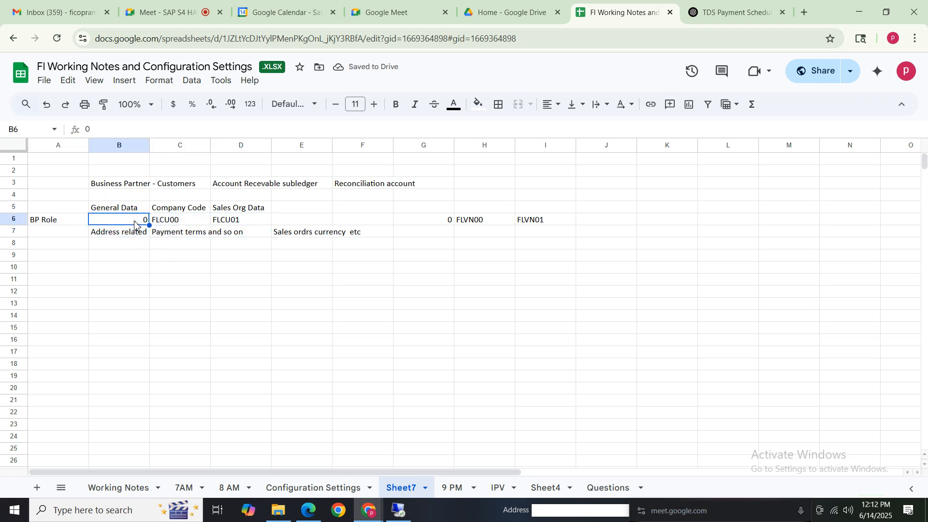
double_click(136, 222)
type("'00000")
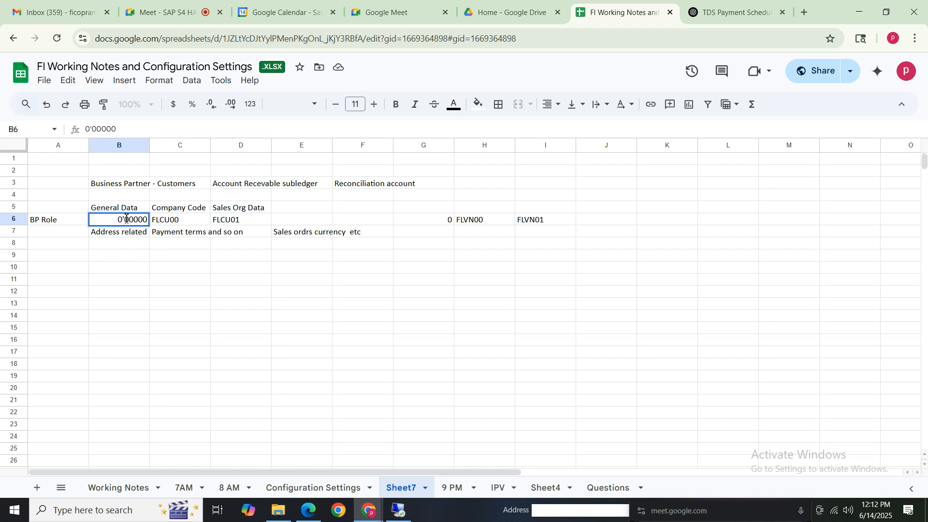
key("Return")
left_click(142, 291)
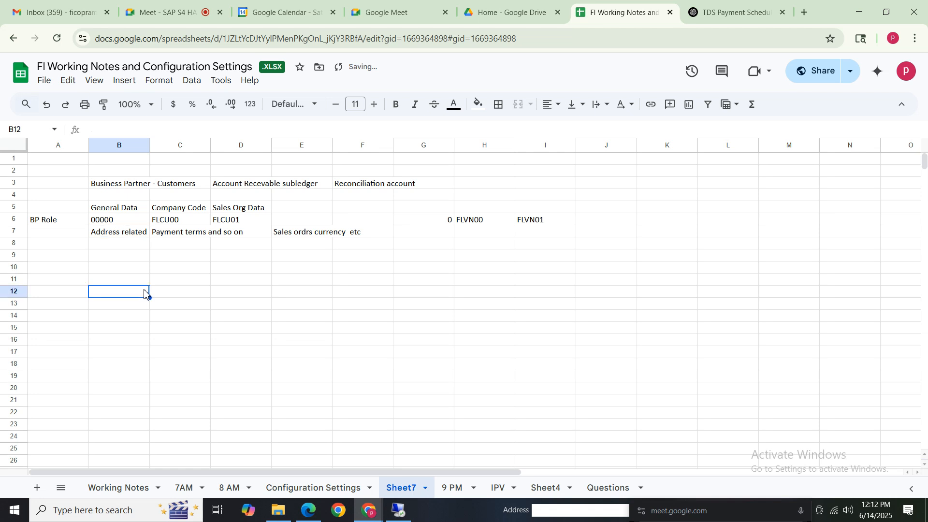
Review the General Data, Company Code and Sales Org Data headings together with the BP role codes in row 6.
left_click(121, 210)
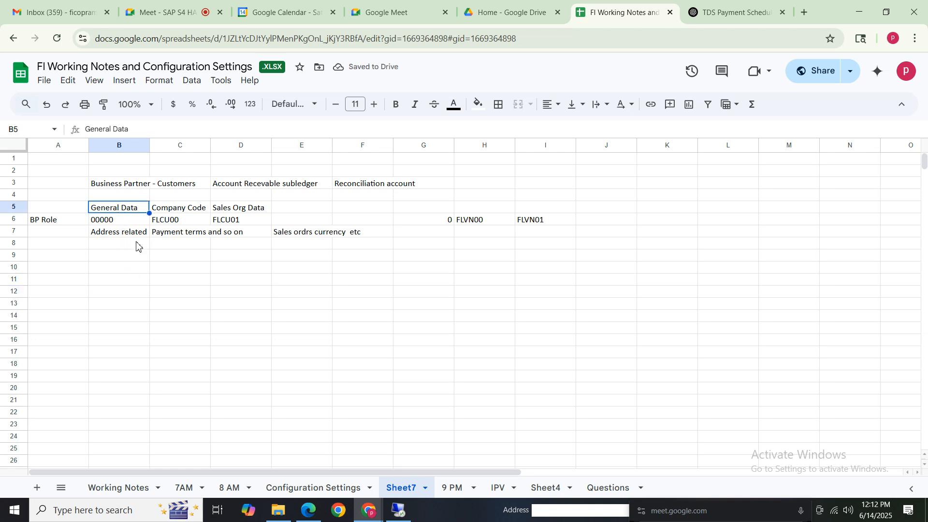
left_click(111, 257)
left_click(124, 208)
left_click(182, 209)
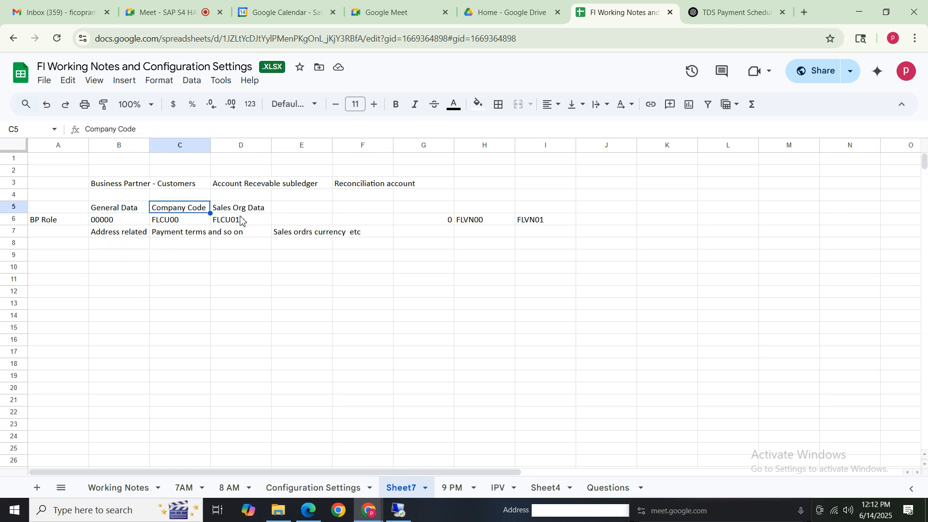
left_click(239, 210)
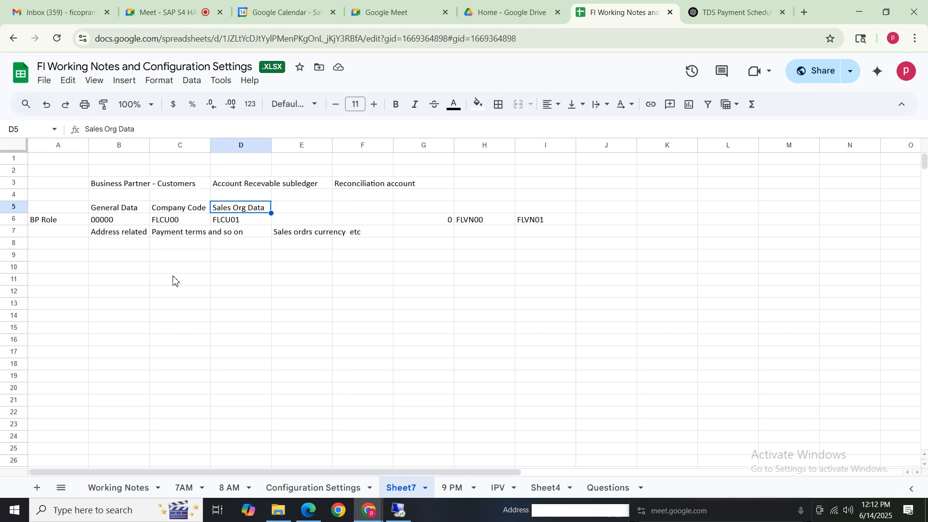
left_click(129, 232)
left_click(128, 211)
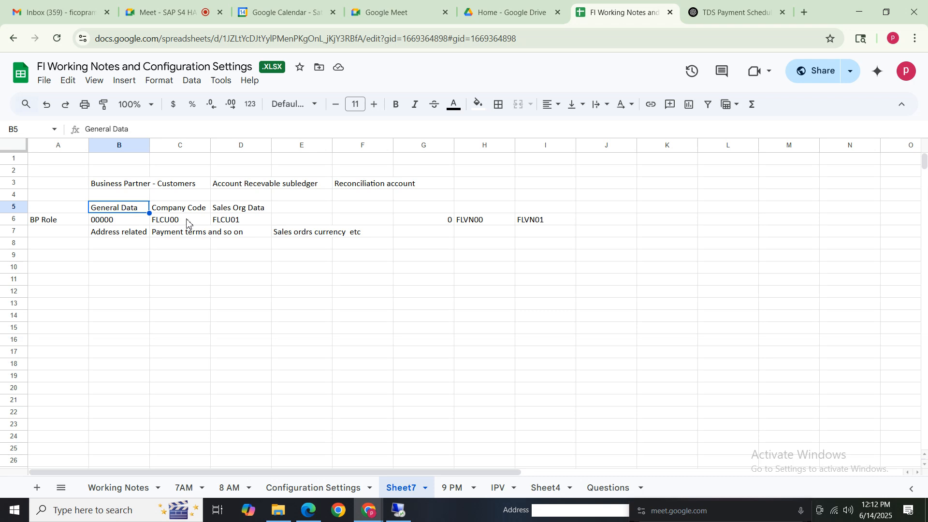
left_click(75, 220)
left_click(236, 220, "shift")
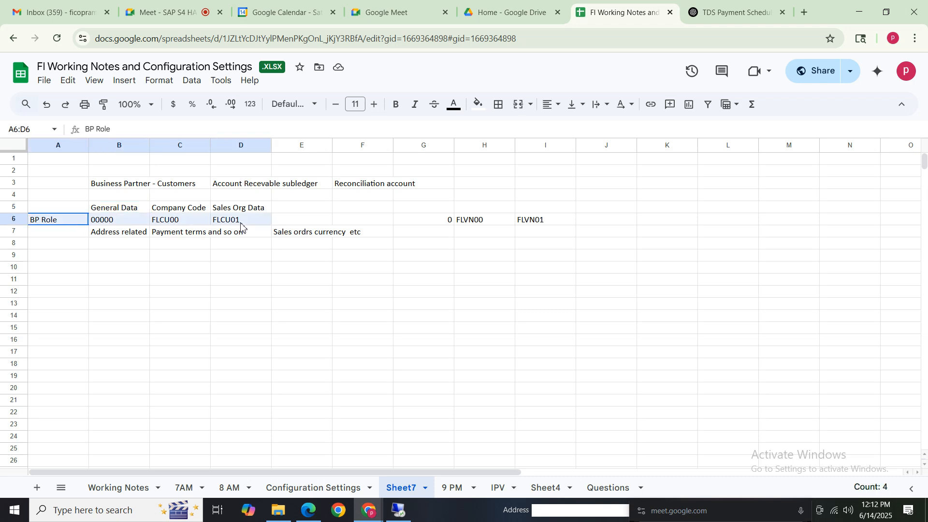
Enter the customer type "Domestic Customers" in cell B10.
left_click(105, 264)
type("Cu")
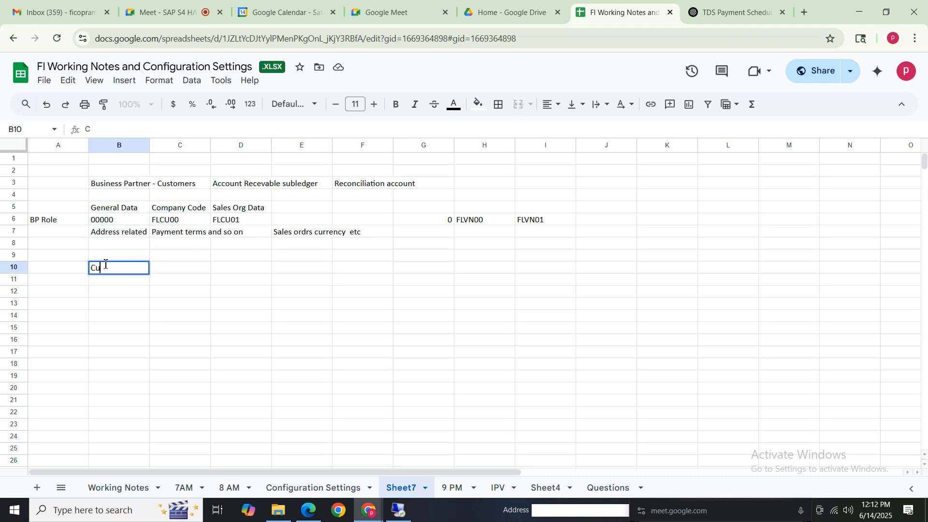
type("Domestic Cstomers")
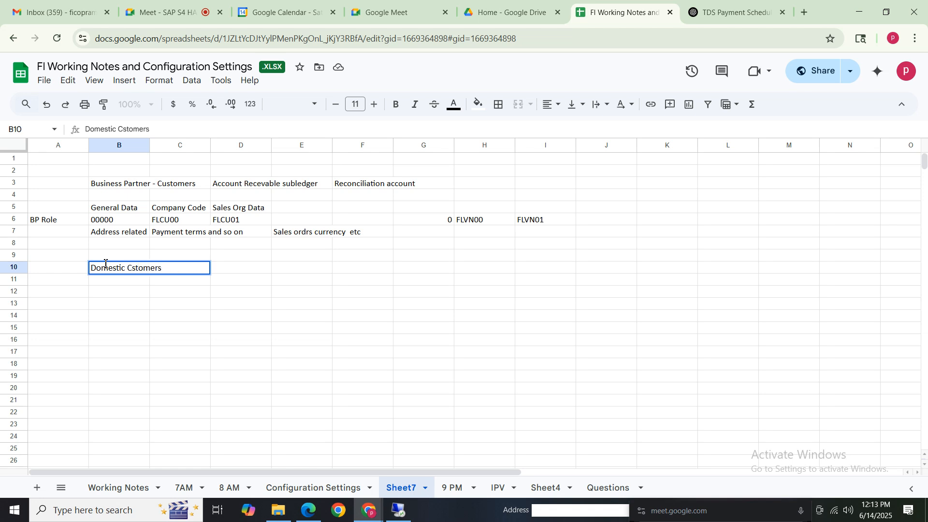
left_click(131, 269)
type("u")
Enter the customer type "Foriegn Customers" in cell B11.
left_click(124, 286)
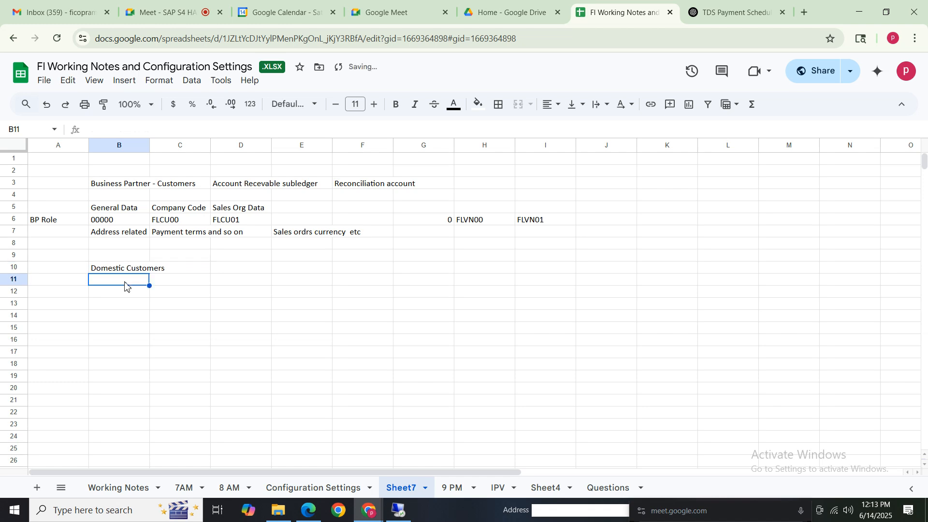
type("Foriegn ")
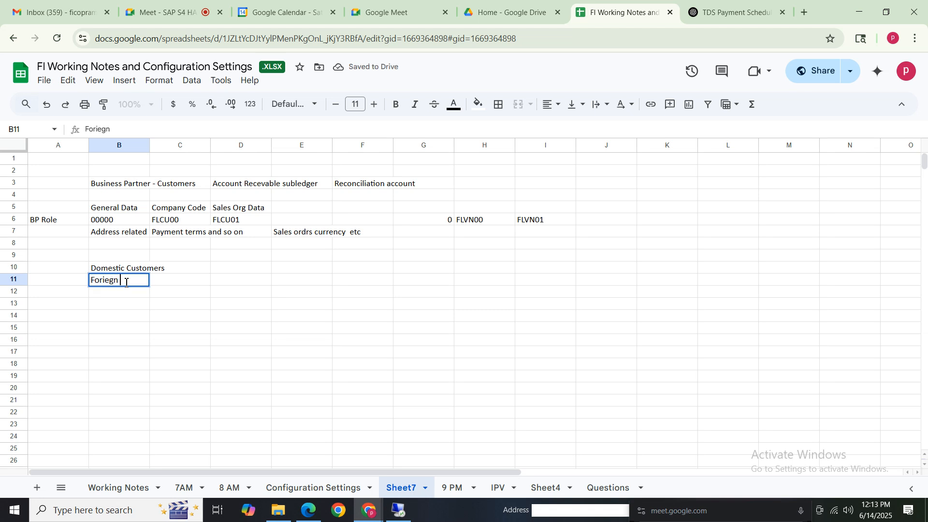
type("Customers")
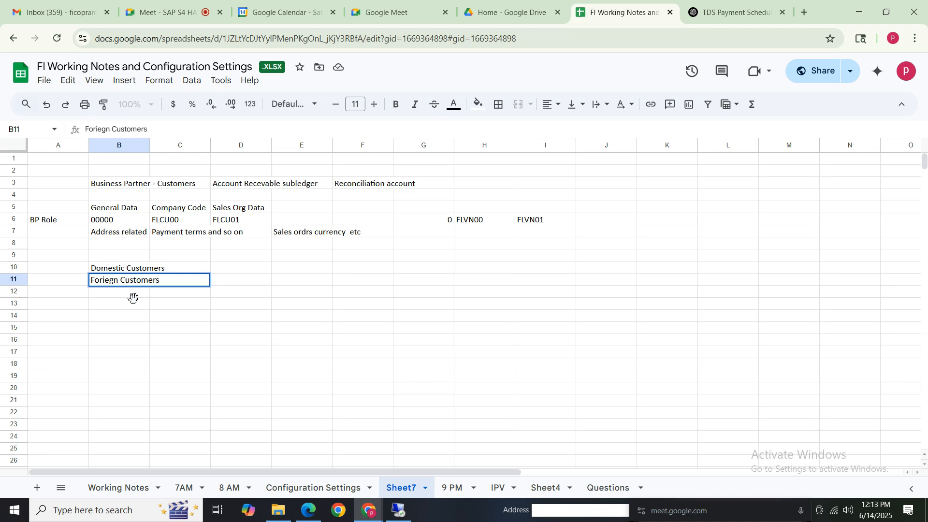
Enter the customer type "One time customers" in cell B12 and select the three customer types in B10:B12.
left_click(134, 296)
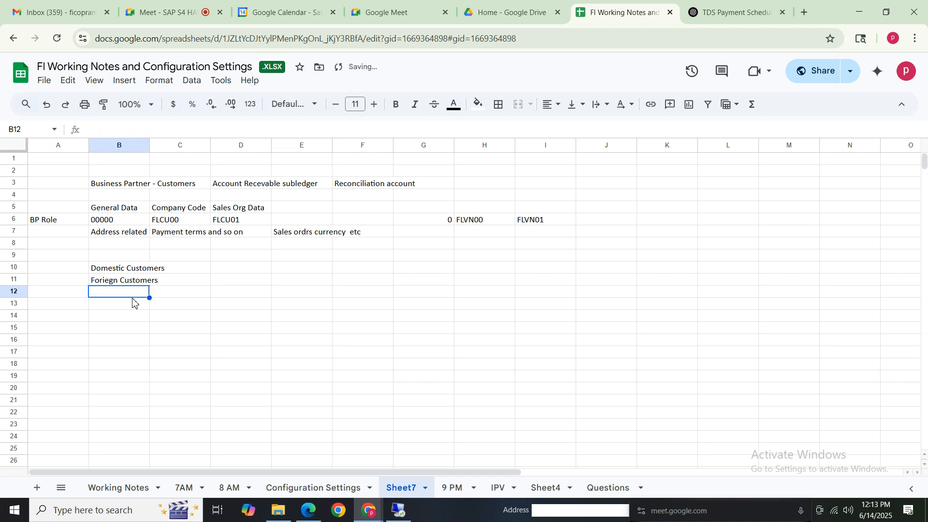
type("ONe time")
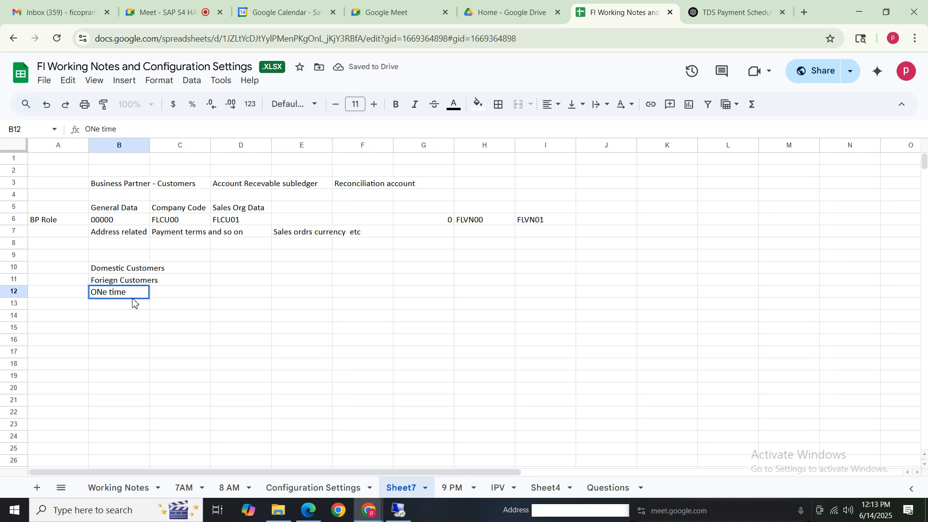
key("BackSpace")
key("BackSpace")
key("BackSpace")
type("n")
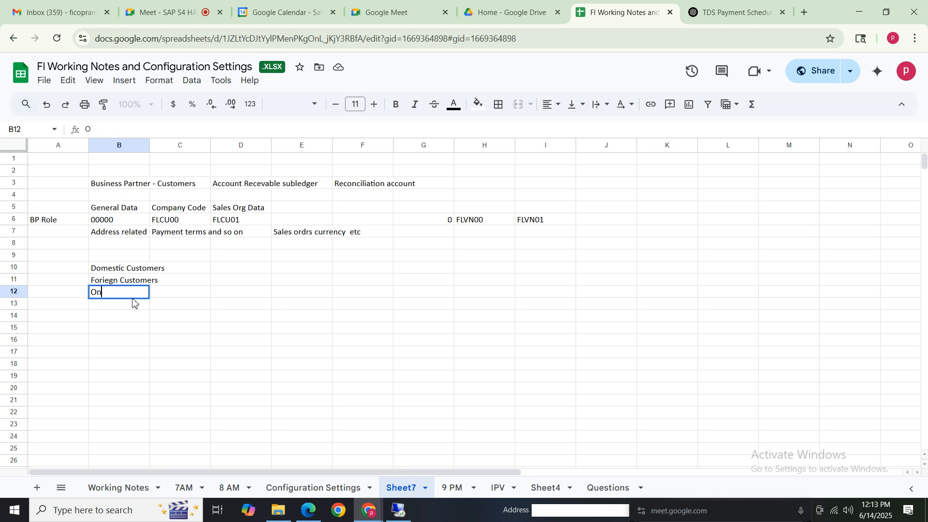
type("e time customers")
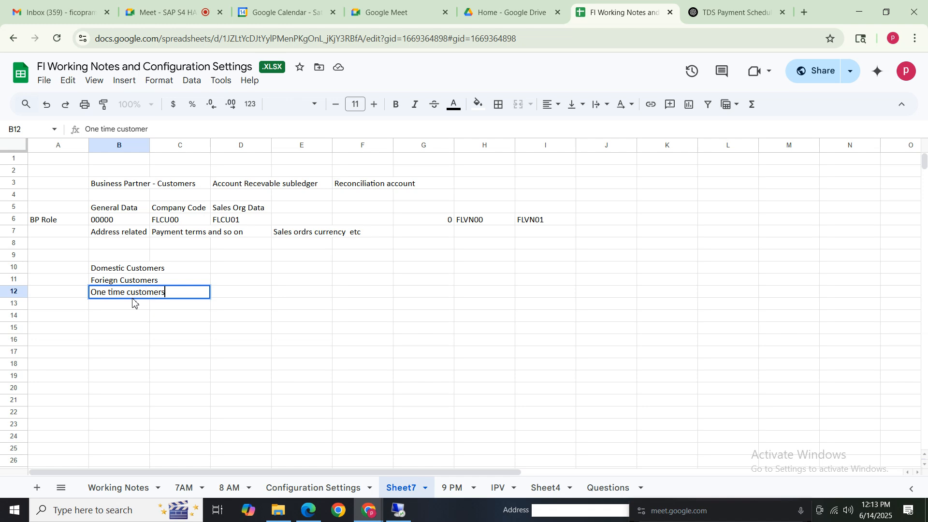
key("Return")
left_click_drag(116, 269, 114, 292)
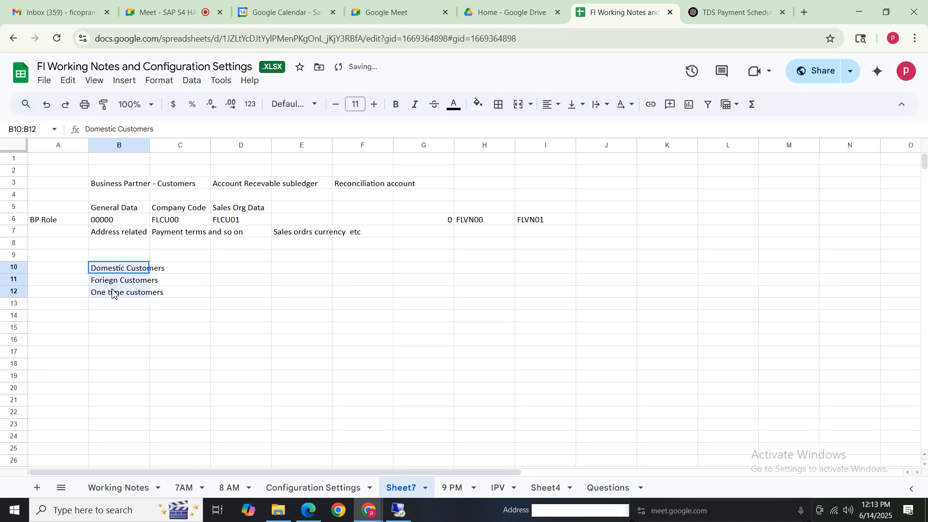
Enter the heading "Account Groups" in cell B9 above the three customer types.
left_click(107, 257)
type("Ac")
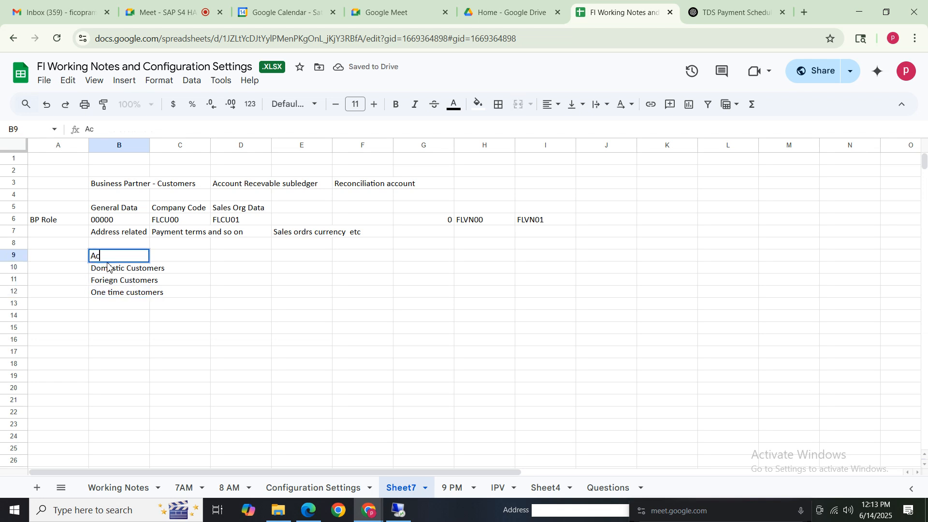
type("count Groups")
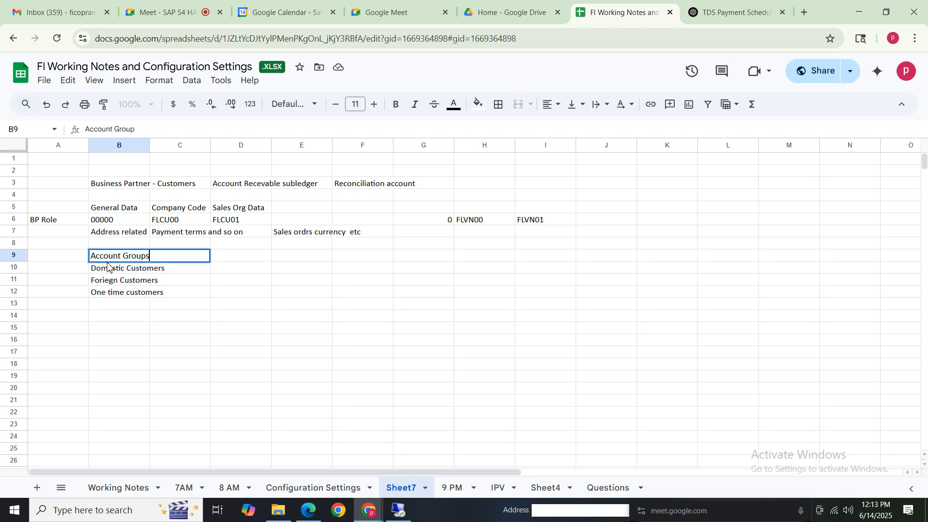
left_click(281, 350)
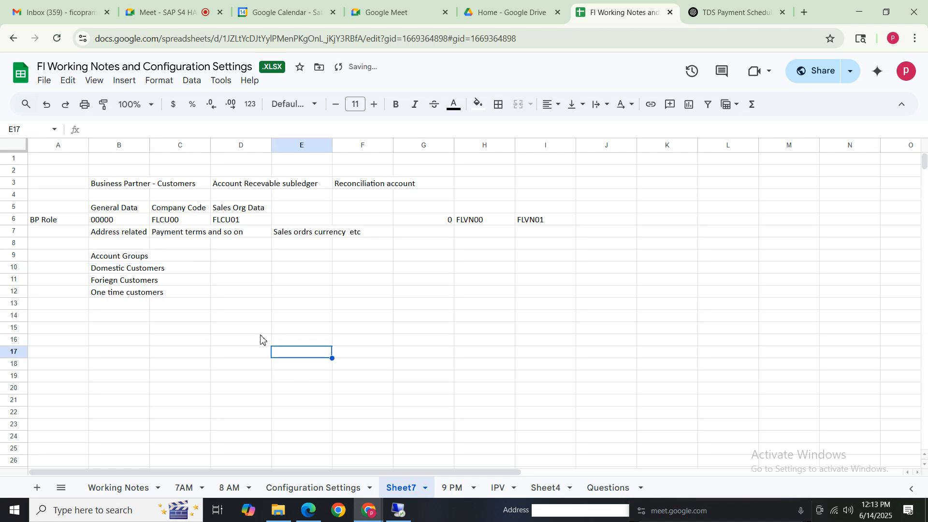
Enter the label "BP Grouping" in cell A9 beside the Account Groups heading.
left_click(40, 259)
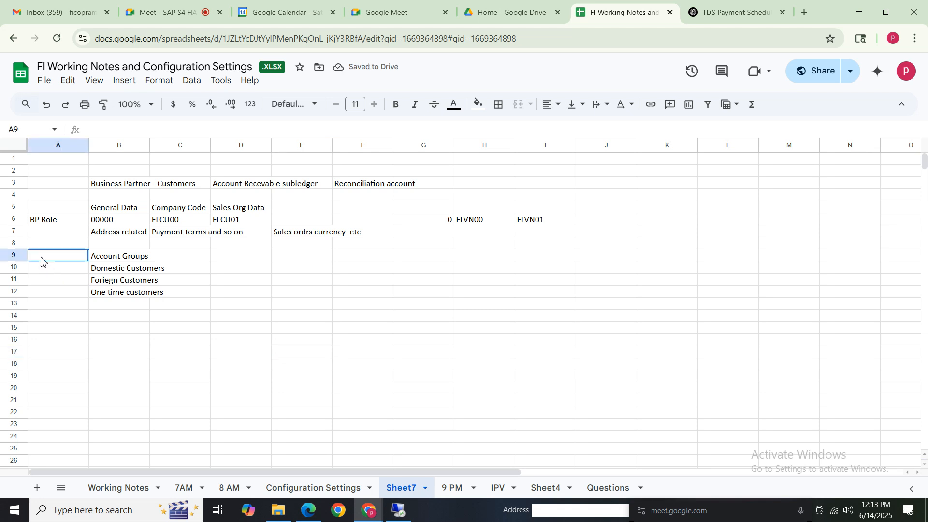
type("BP")
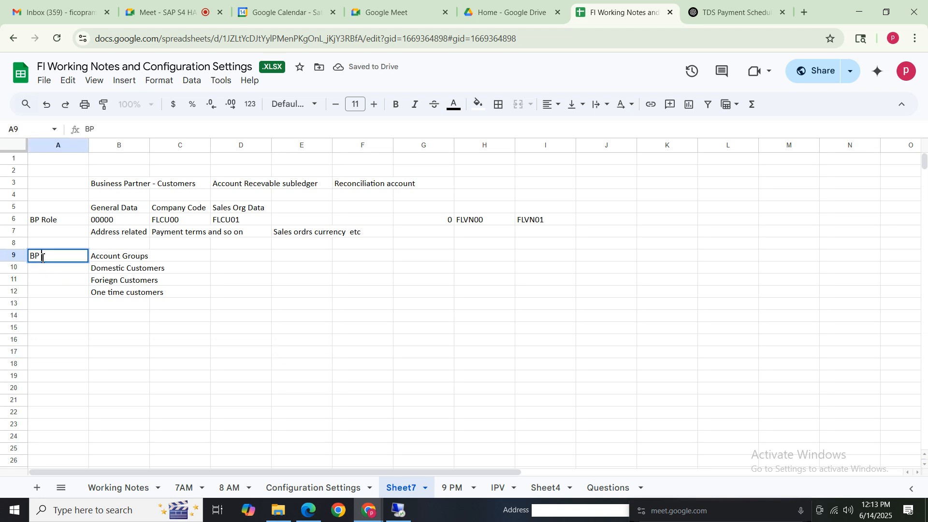
type(" Groupi")
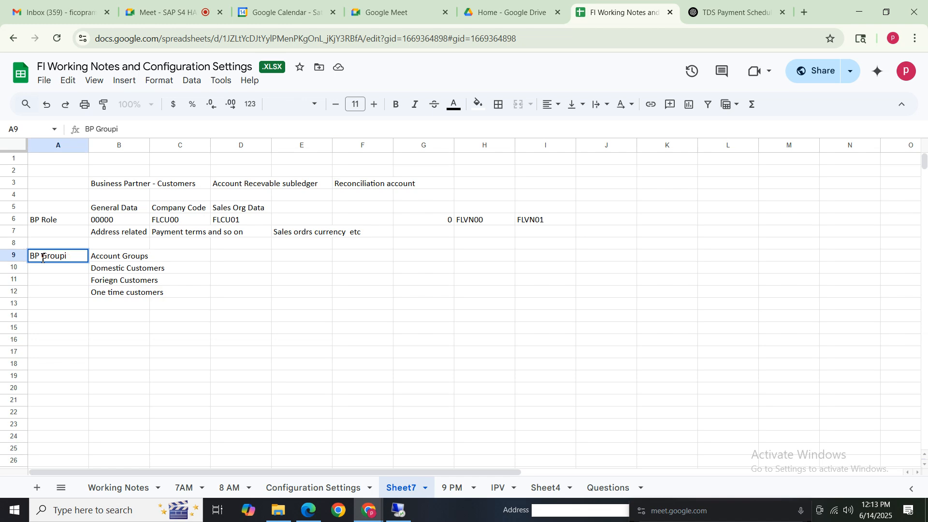
type("nhg")
left_click(256, 338)
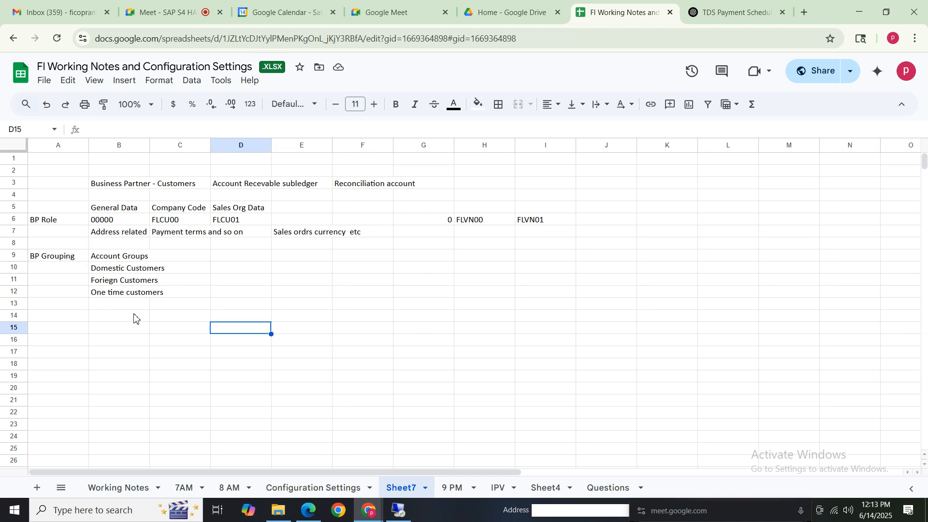
Switch to the SAP session and display the SAP Customizing Implementation Guide using transaction spro.
left_click(177, 185)
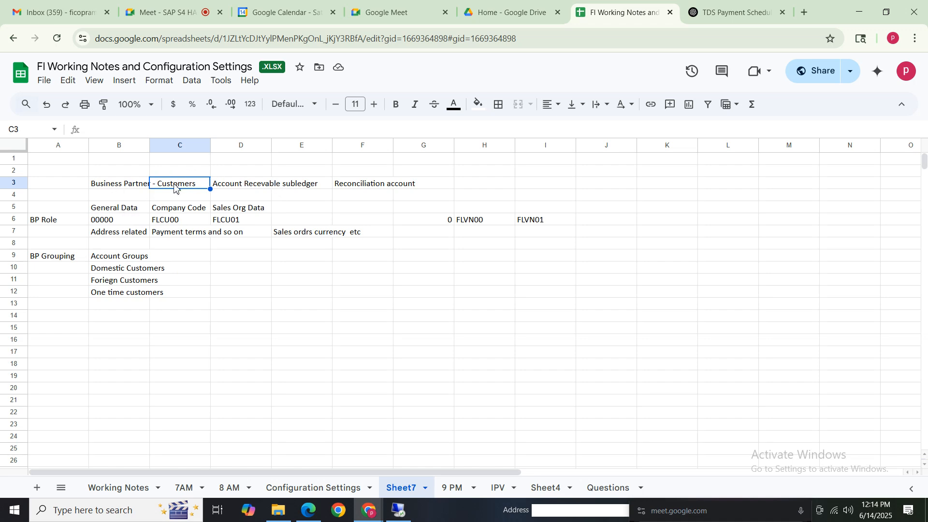
left_click(399, 510)
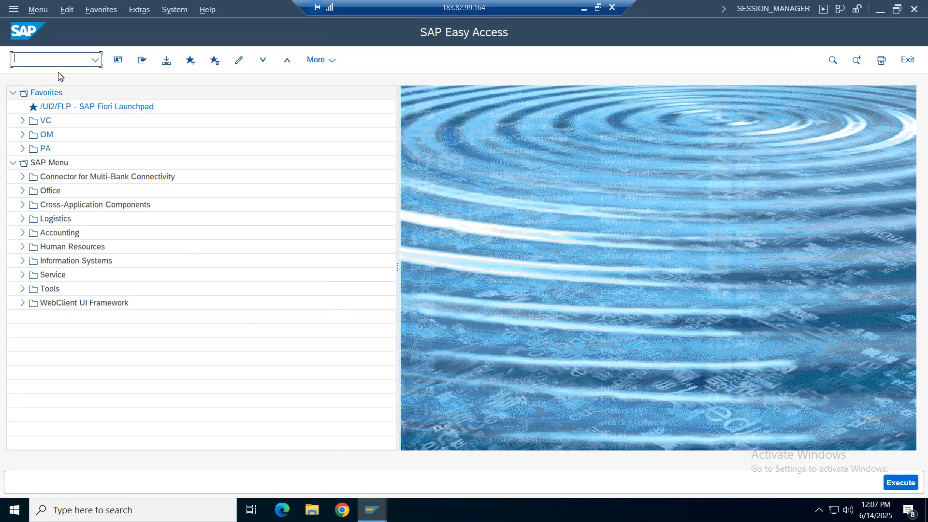
left_click(51, 61)
type("spro")
key("Return")
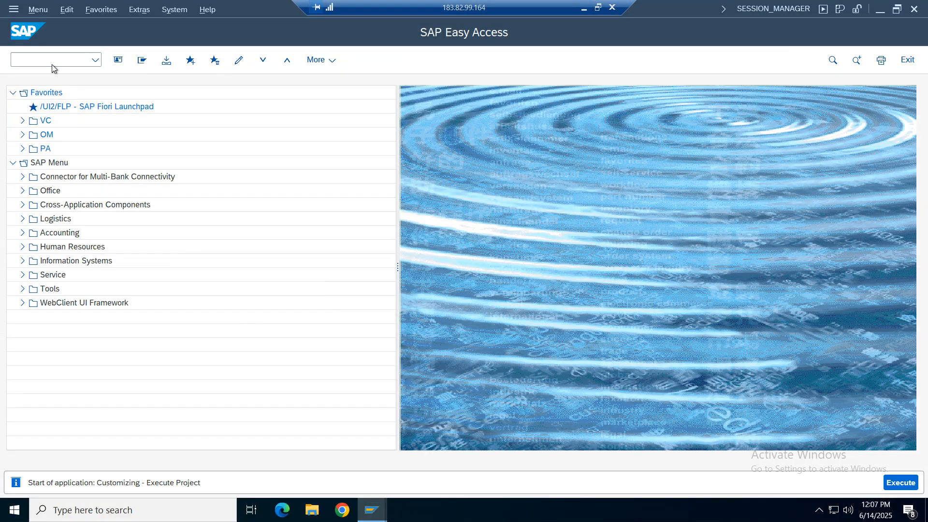
left_click(188, 66)
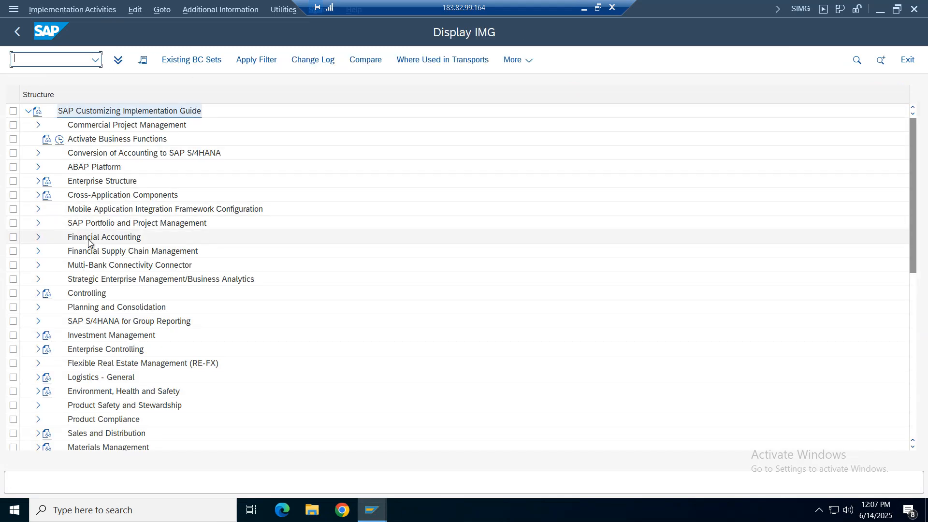
Expand the IMG structure through Financial Accounting and Accounts Receivable and Accounts Payable down to Customer Accounts.
left_click(88, 240)
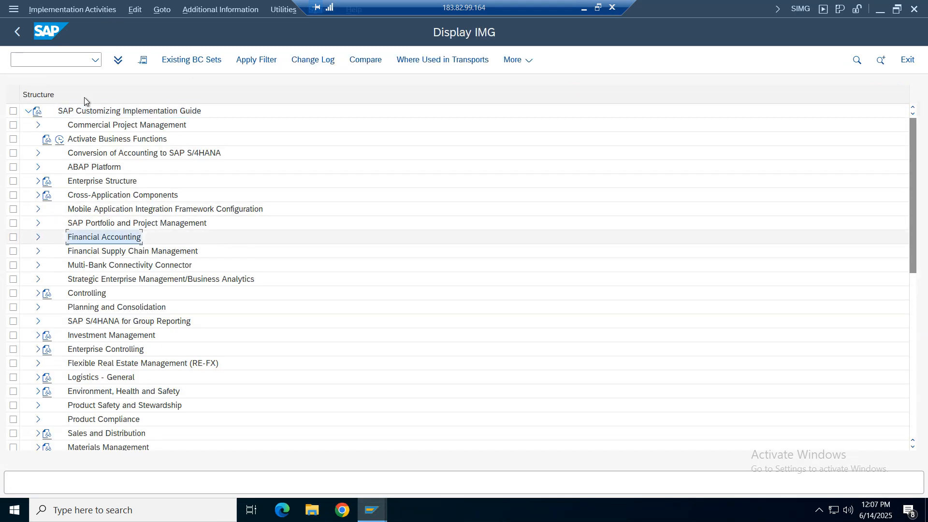
left_click(38, 237)
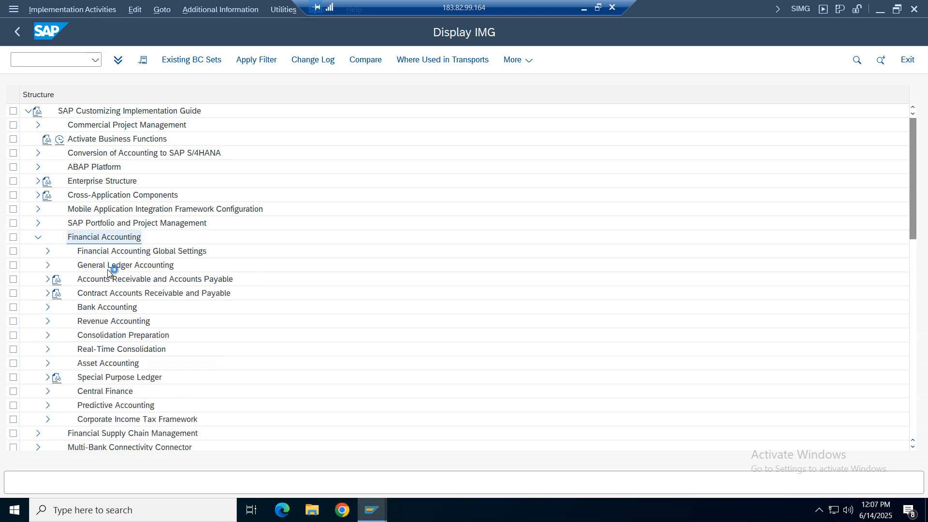
left_click(89, 281)
left_click(47, 279)
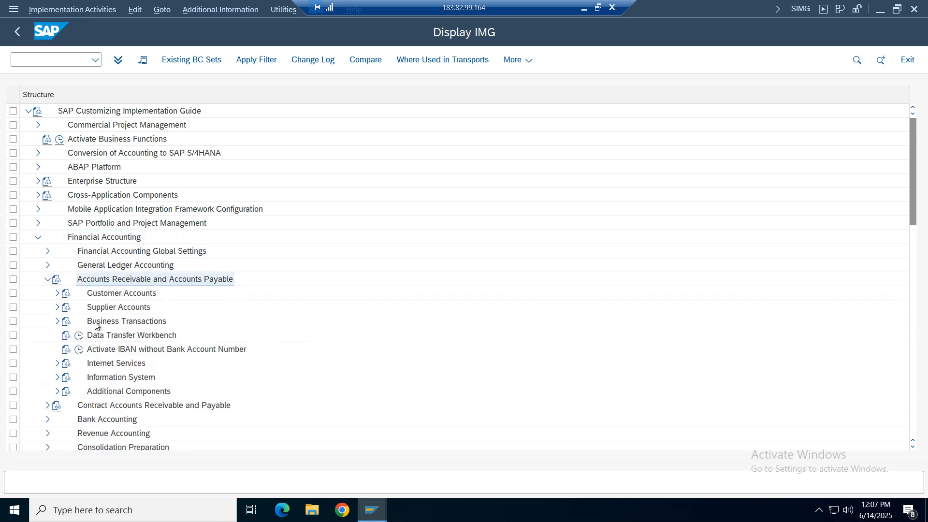
left_click(108, 294)
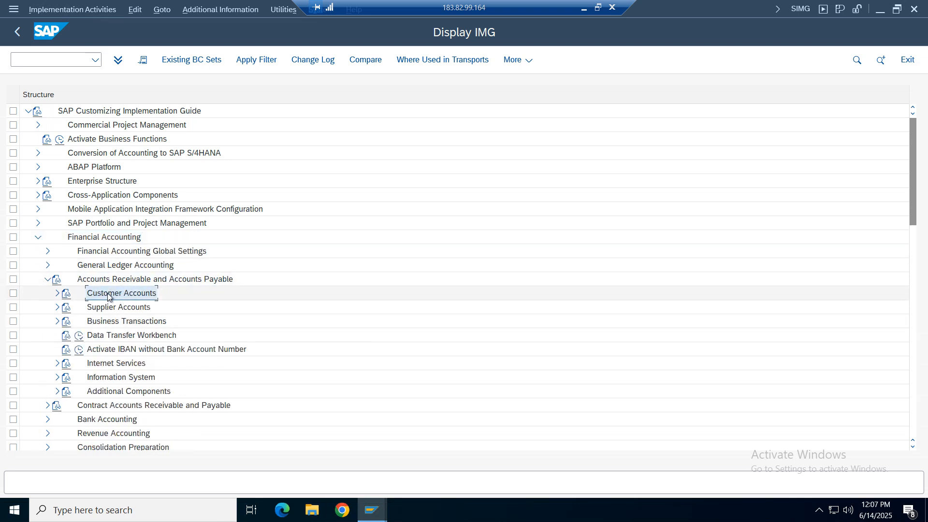
left_click(56, 293)
Run Define Account Groups with Screen Layout (Customers) within Master Data, Preparations for Creating Customer Master Data.
left_click(104, 308)
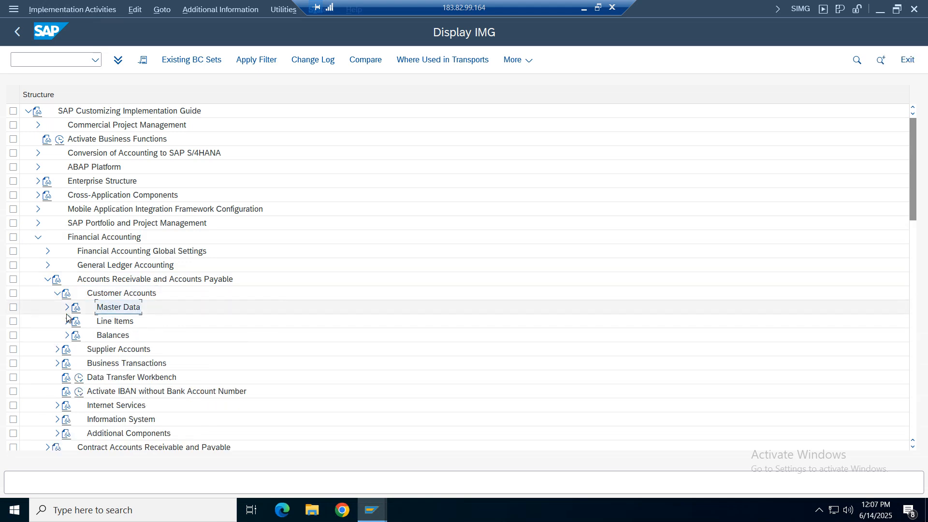
left_click(66, 308)
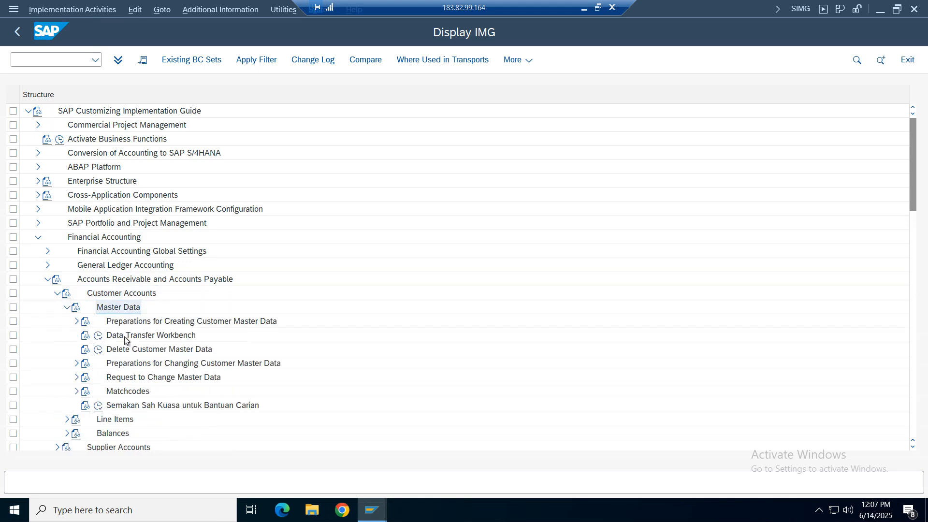
left_click(172, 322)
left_click(76, 322)
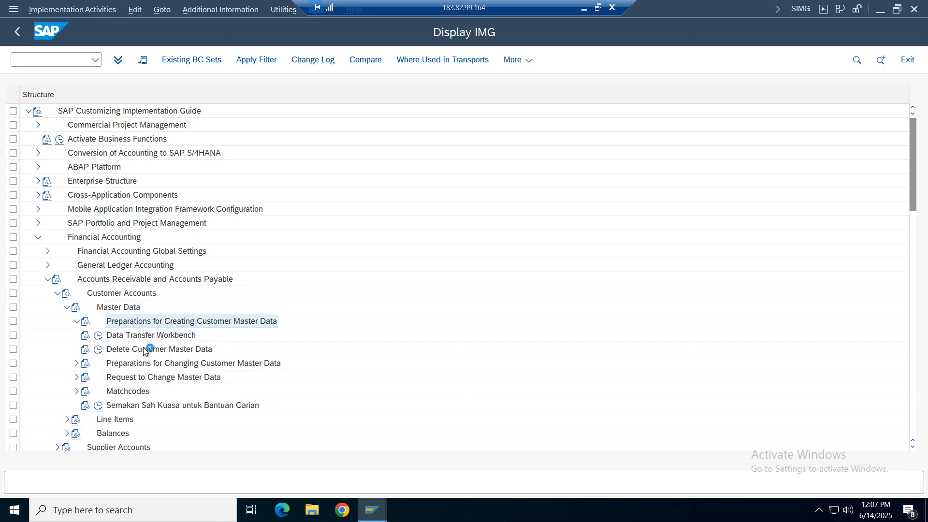
left_click(252, 226)
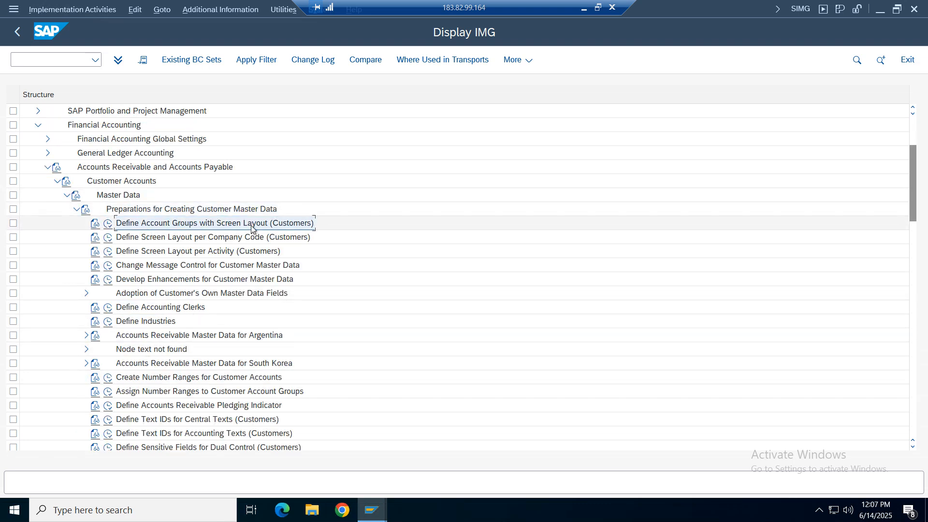
left_click(108, 224)
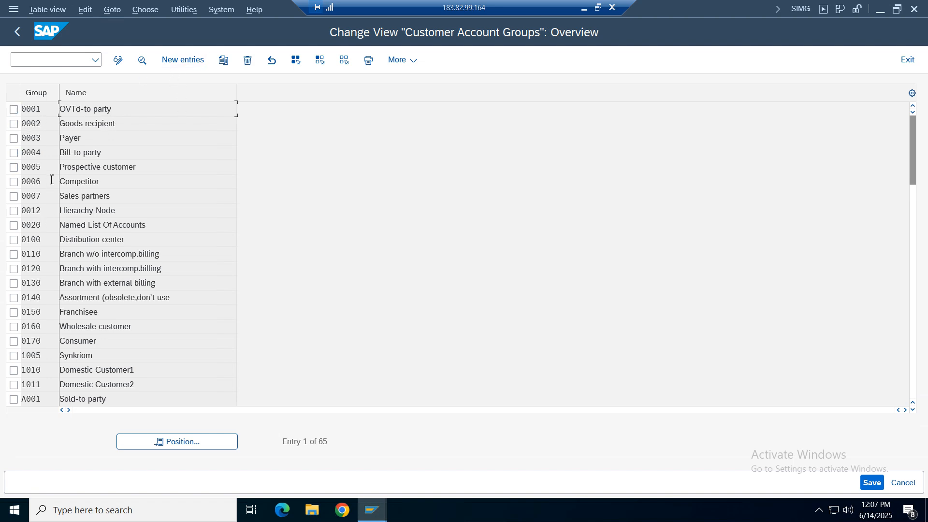
Start a copy of customer account group 0001 and set the new account group key to VZDC.
left_click(14, 109)
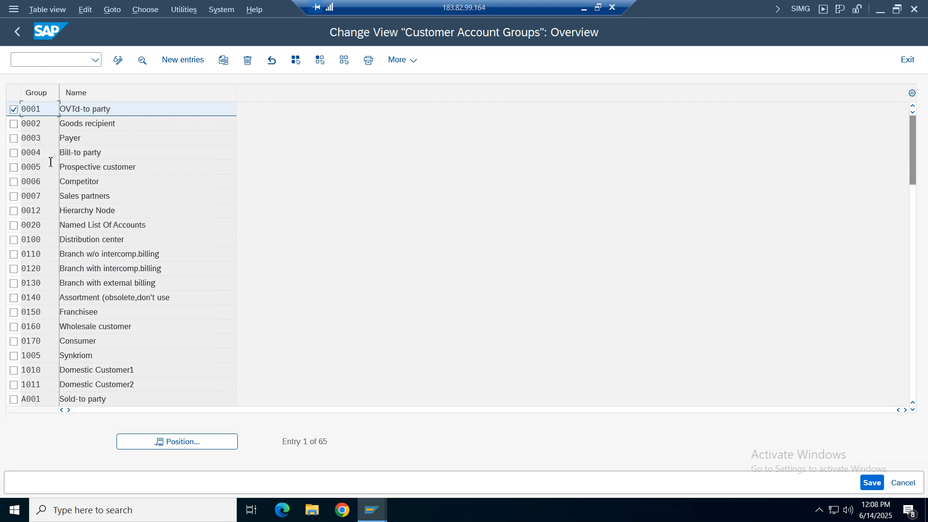
left_click(223, 60)
left_click(153, 93)
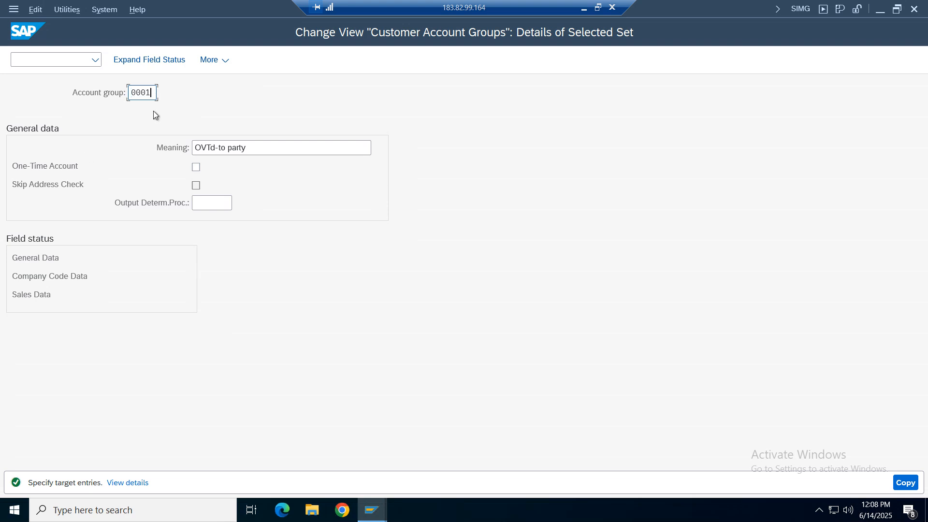
key("BackSpace")
key("BackSpace")
key("BackSpace")
key("BackSpace")
type("VZDC")
double_click(148, 92)
Set the copied account group's meaning to "Domestic customers for Verizon" and complete the copy.
key("Tab")
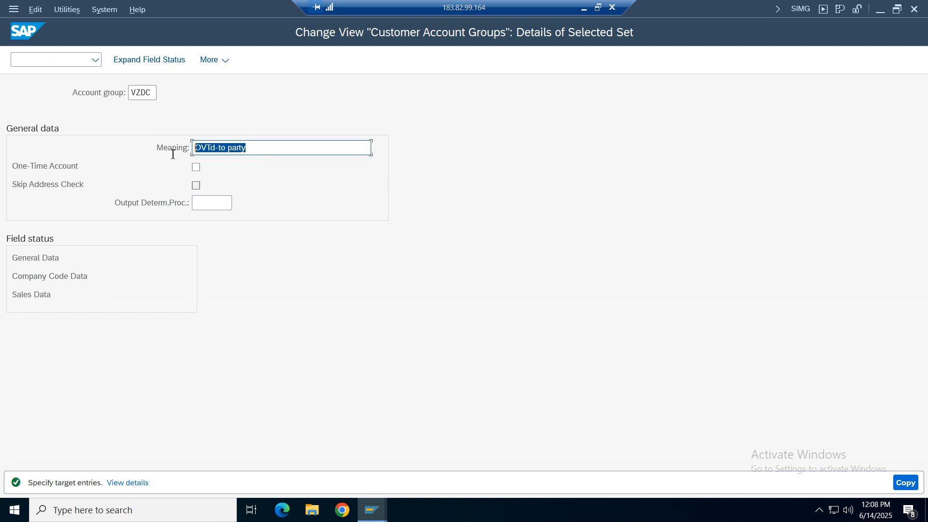
key("BackSpace")
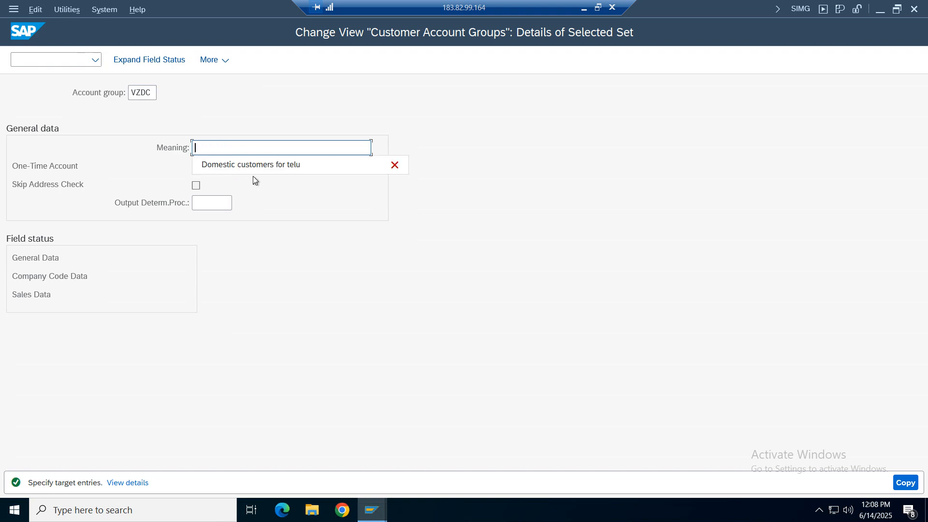
left_click(249, 166)
key("BackSpace")
type("Verizon")
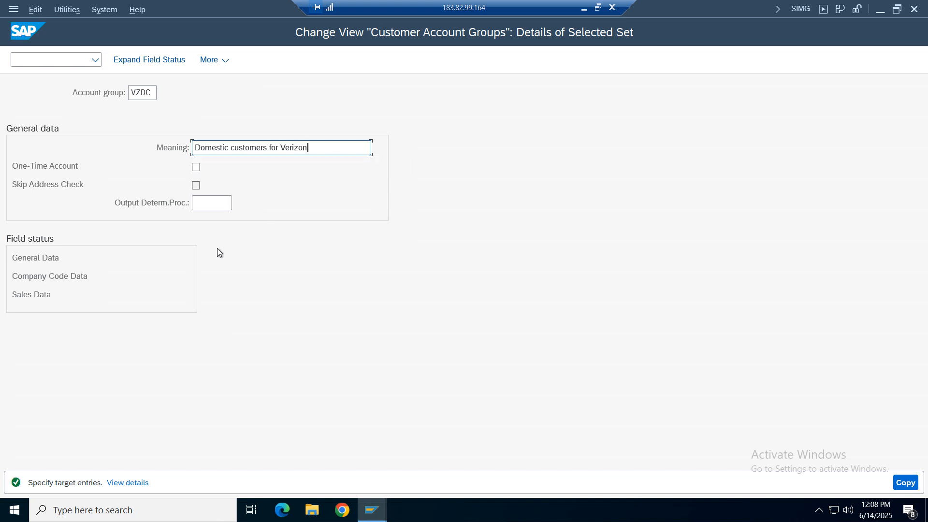
key("Return")
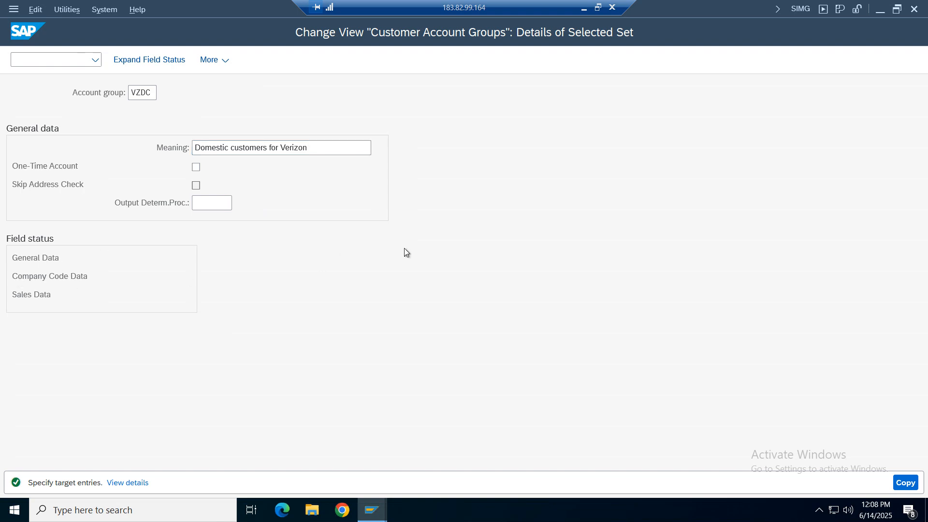
key("Return")
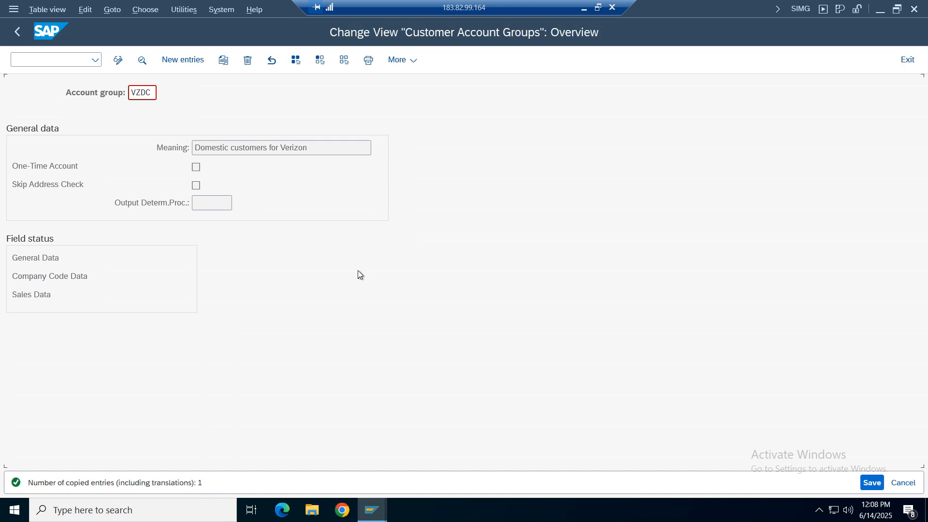
Save the new account group to the "Verizon Group" customizing request, searching own requests for "verizon".
key("ctrl+s")
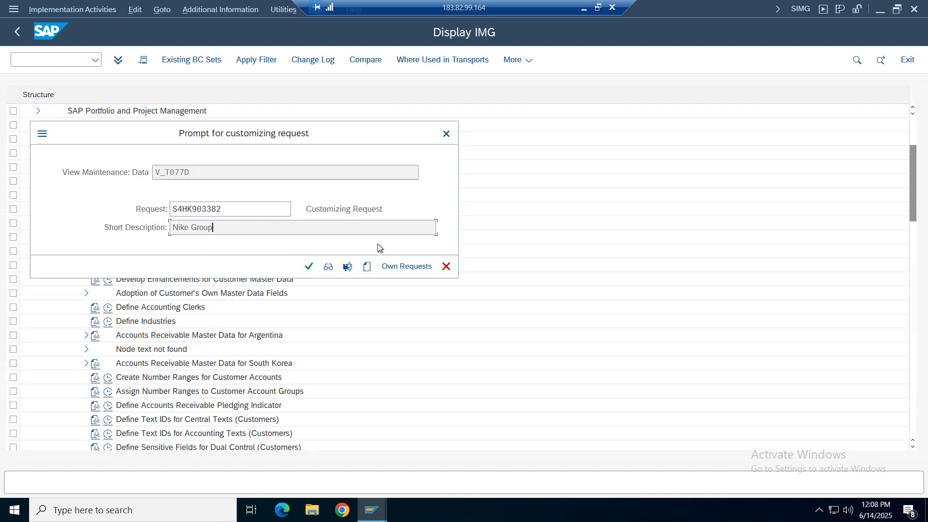
left_click(392, 266)
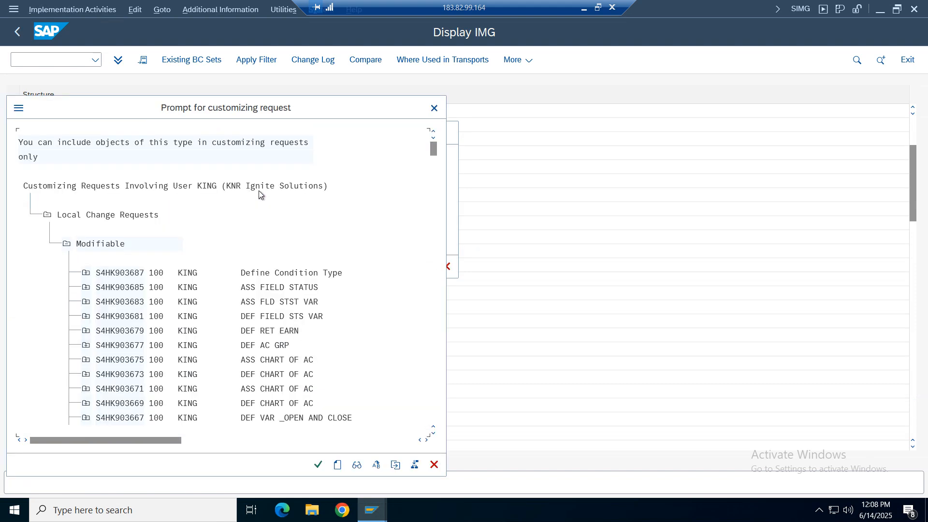
key("ctrl+f")
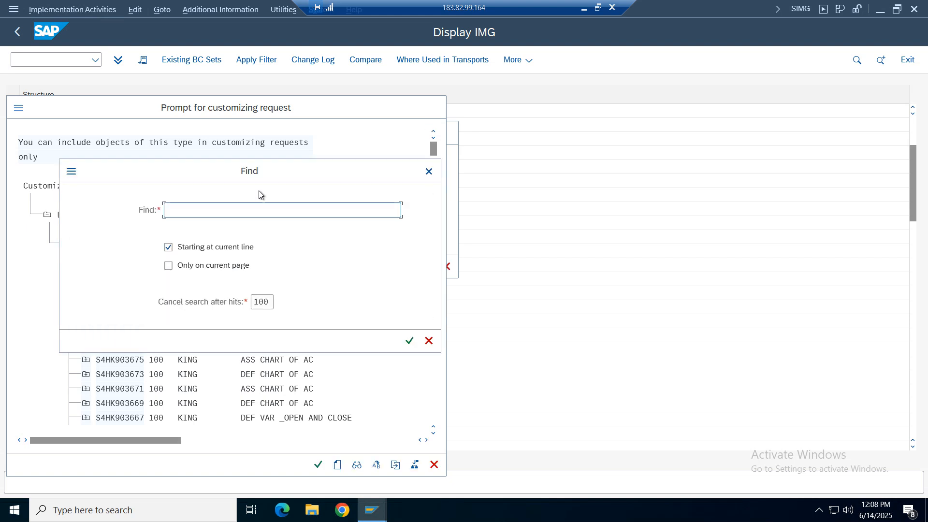
type("verizon")
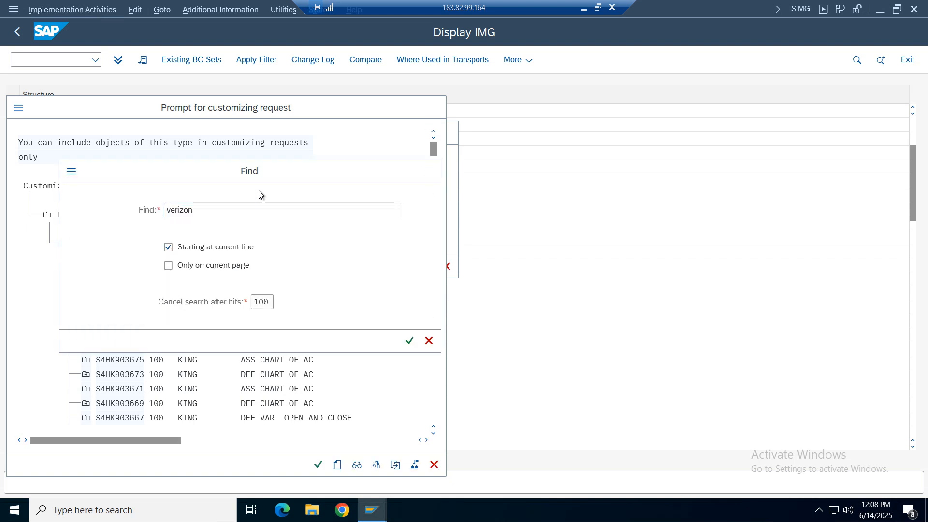
key("Return")
double_click(344, 84)
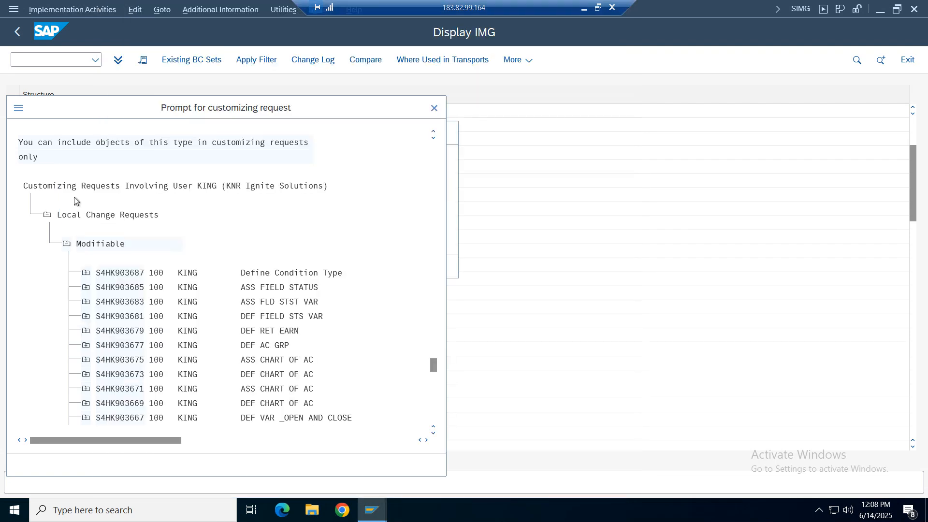
double_click(272, 172)
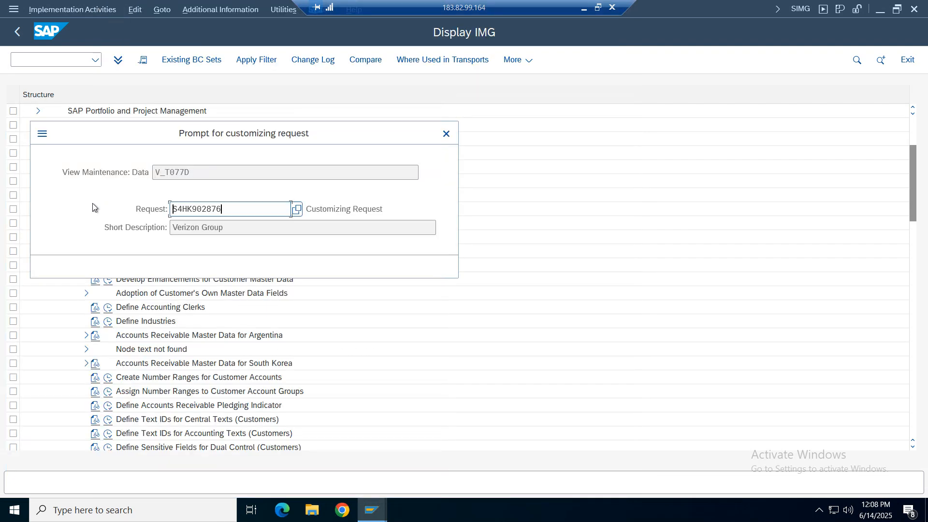
key("Return")
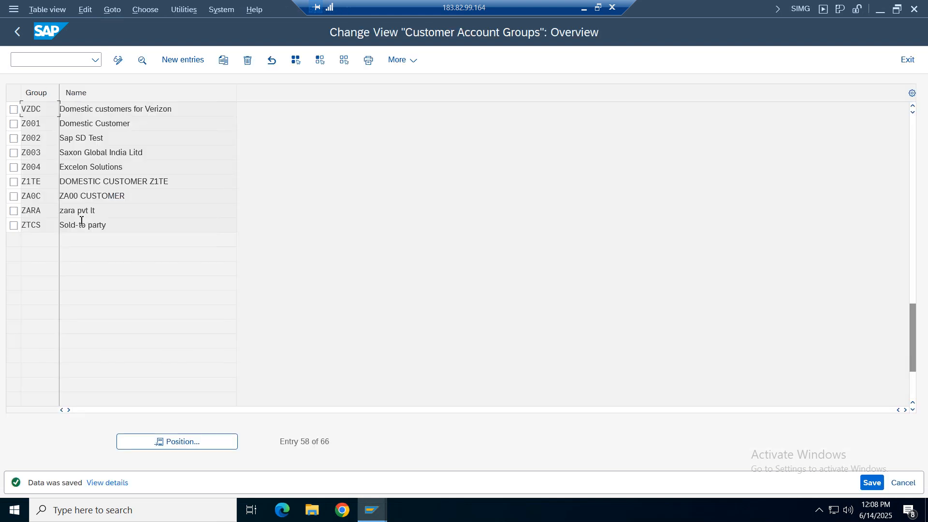
Open the details of account group VZDC and view its General Data field status groups.
left_click(13, 109)
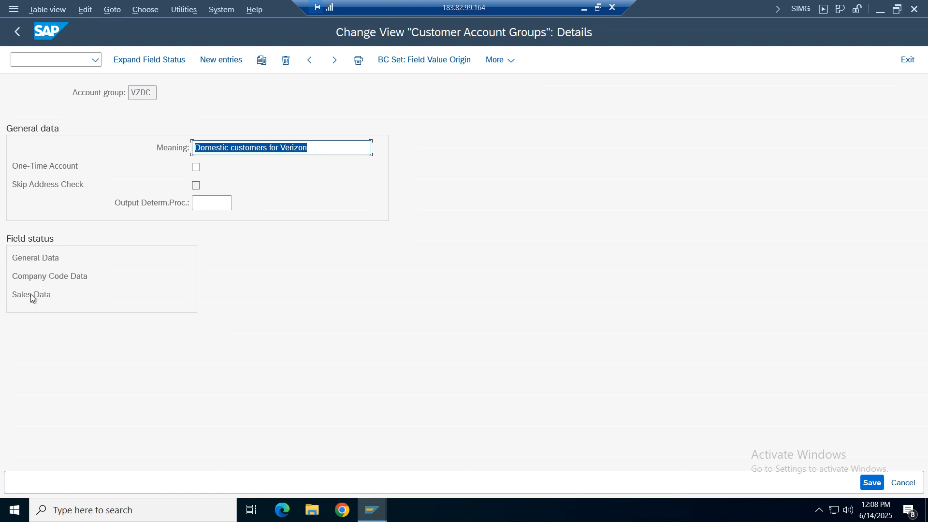
double_click(32, 257)
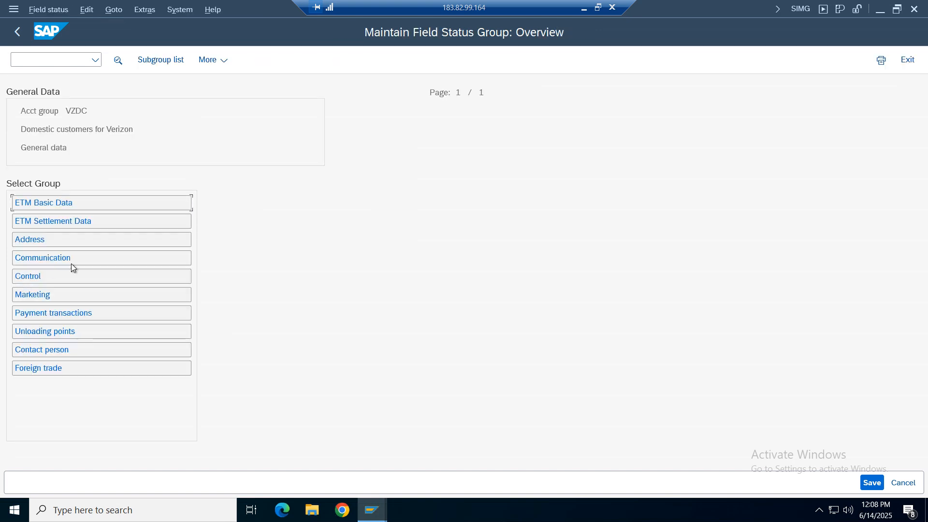
left_click(18, 31)
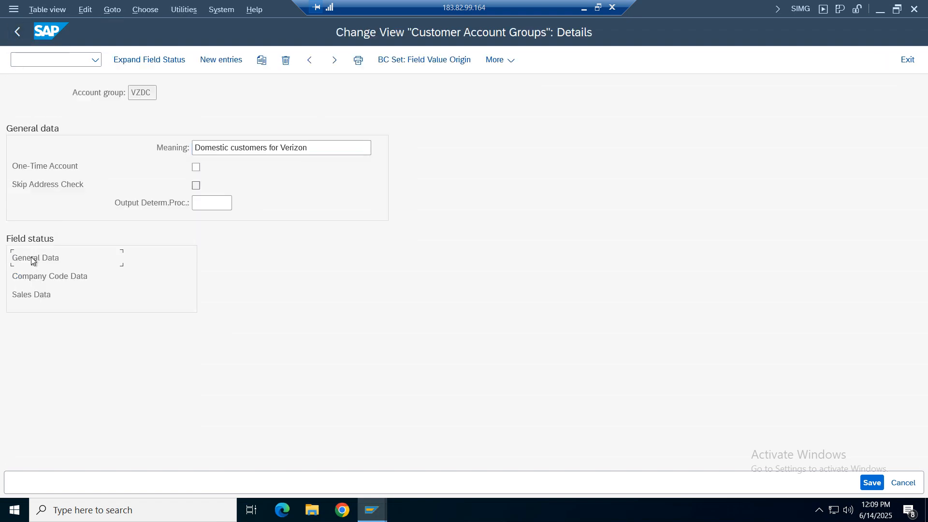
double_click(31, 258)
left_click(42, 12)
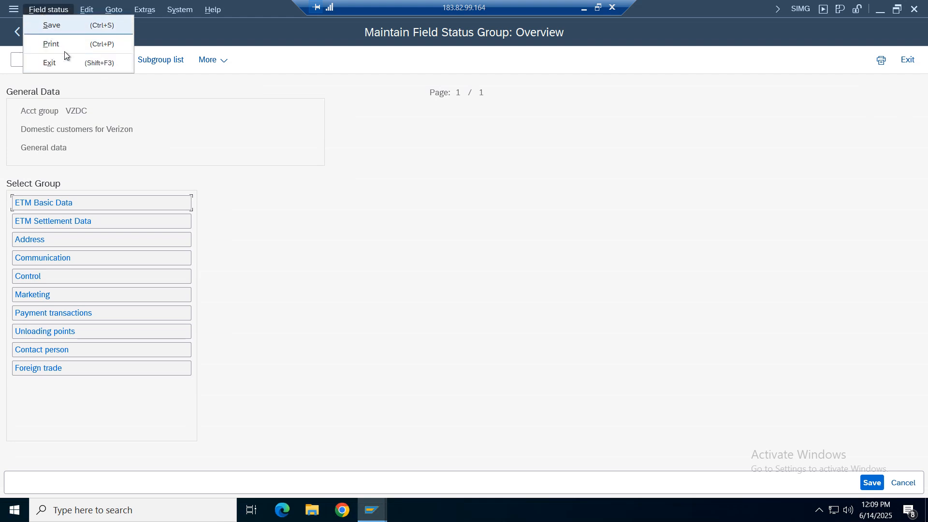
left_click(135, 130)
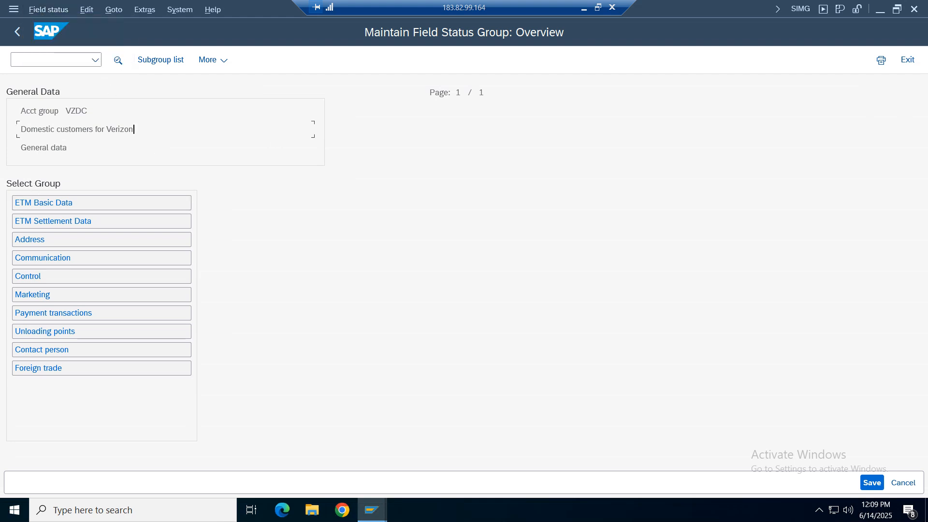
Review the Address field statuses of VZDC, return to the account group details and save.
double_click(27, 240)
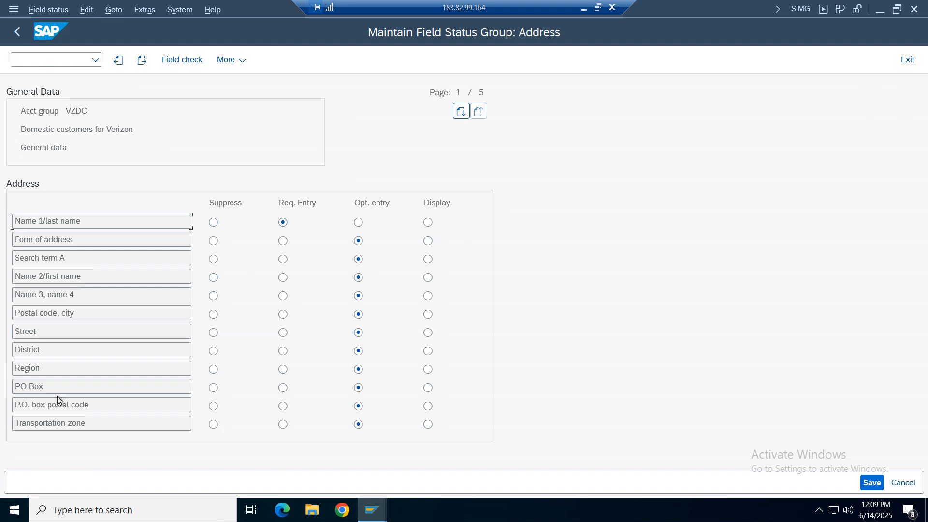
left_click_drag(28, 314, 211, 315)
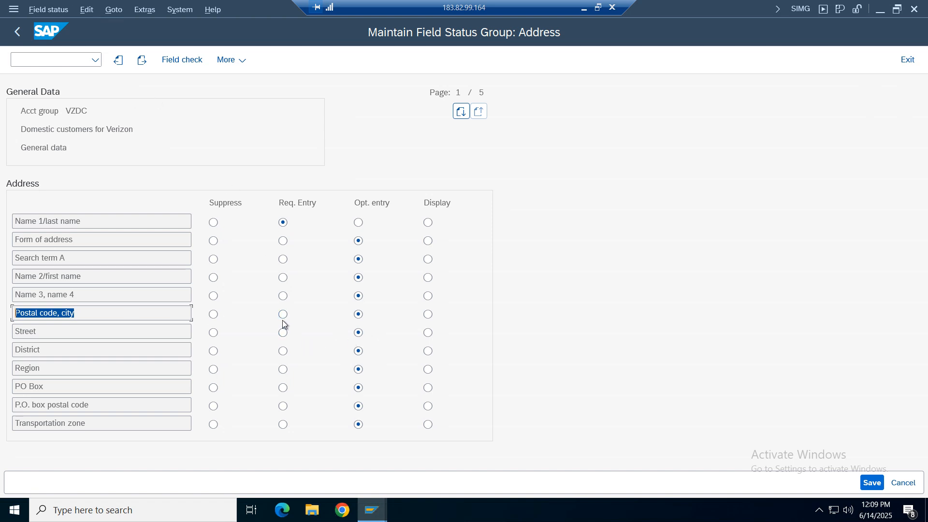
left_click_drag(100, 108, 59, 108)
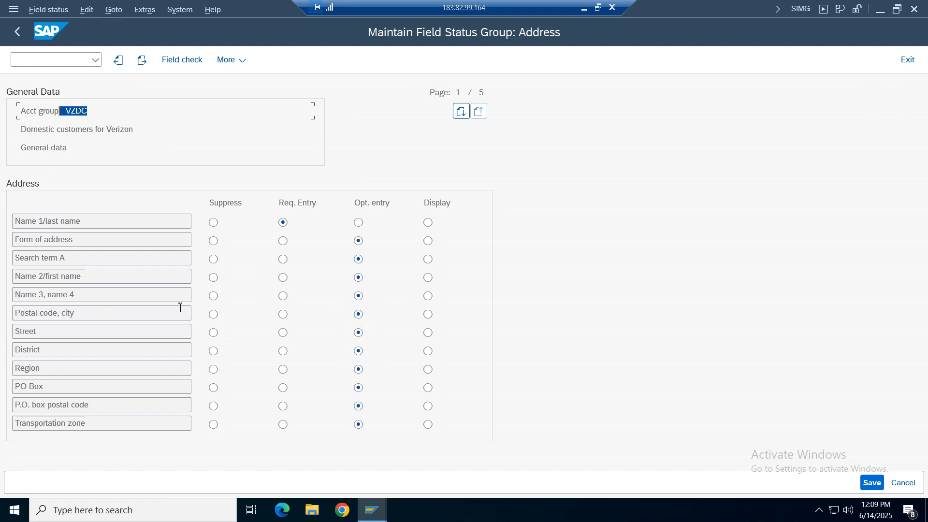
left_click(17, 33)
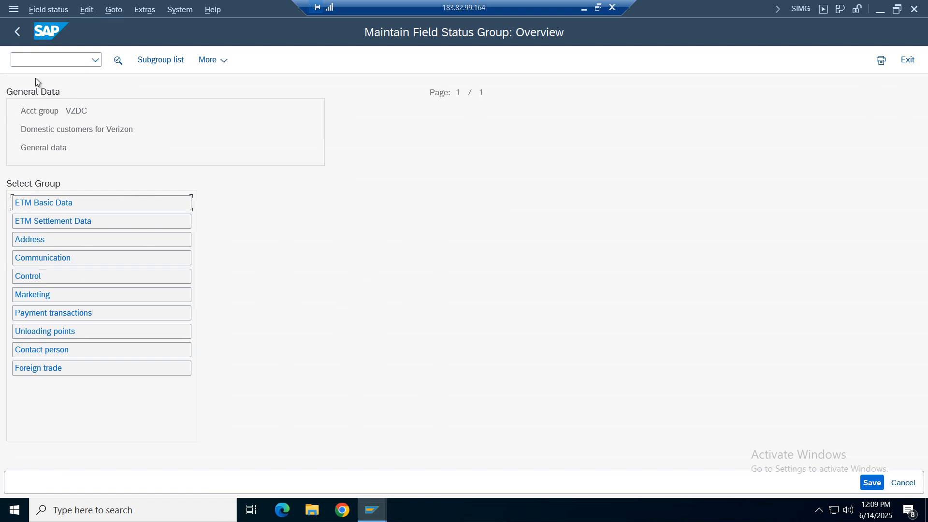
left_click(17, 34)
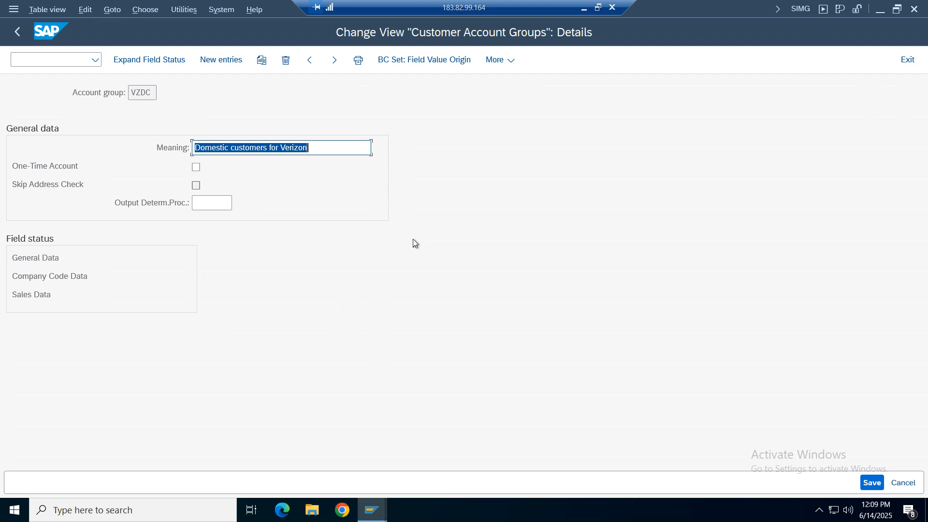
key("ctrl+s")
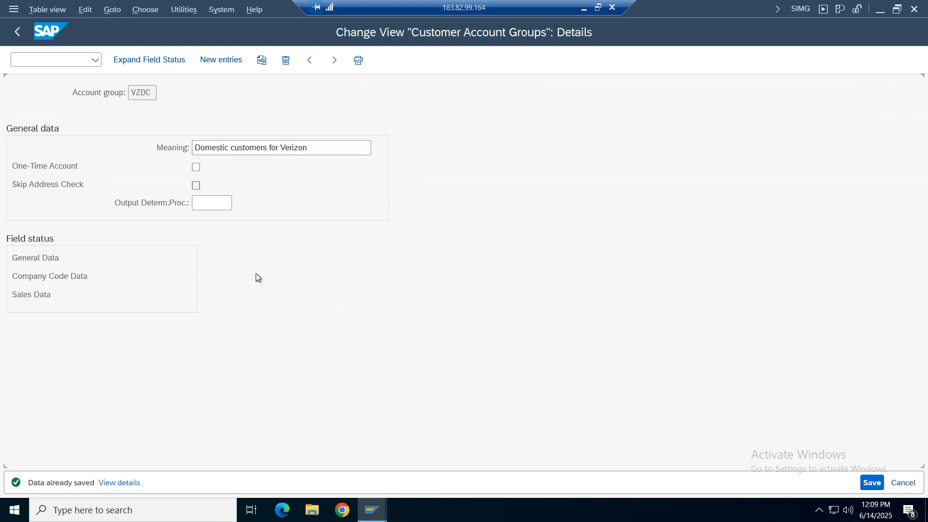
Leave the account groups, run Create Number Ranges for Customer Accounts and open the customer intervals for editing.
left_click(17, 33)
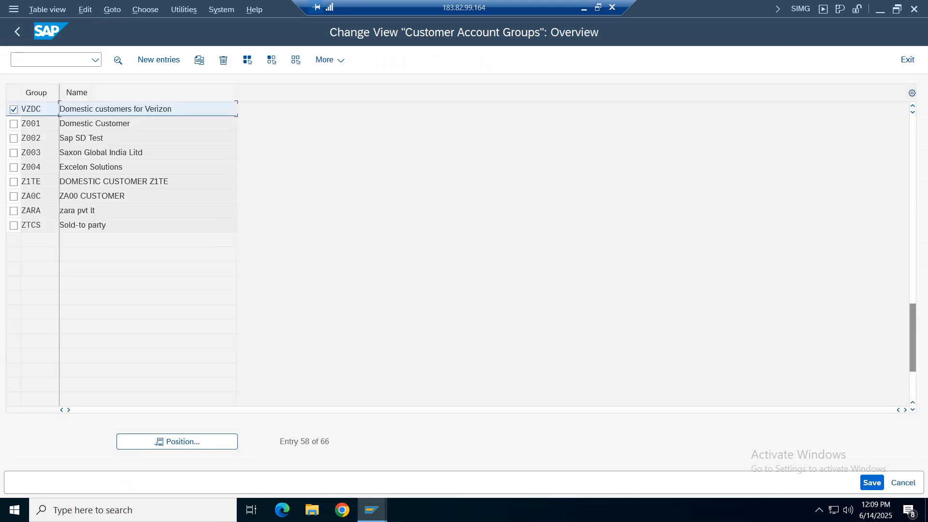
left_click(17, 35)
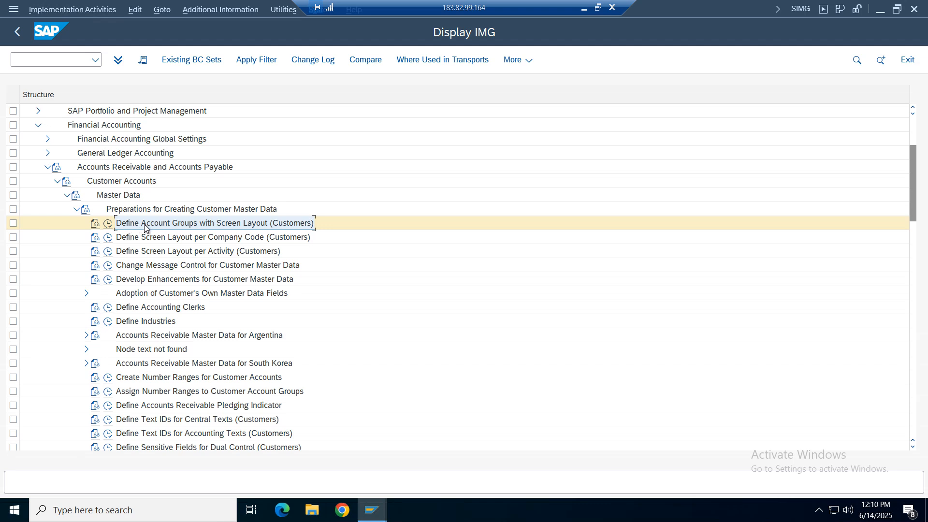
left_click(150, 378)
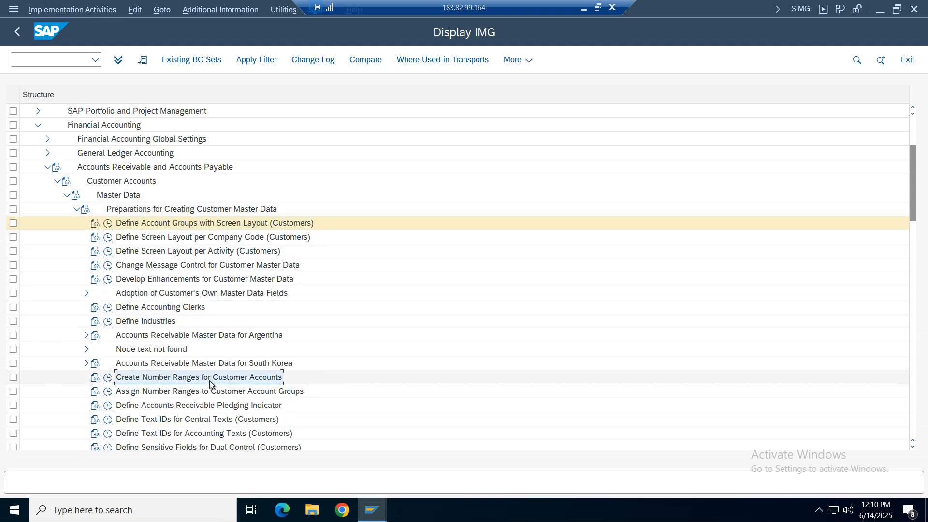
left_click(108, 378)
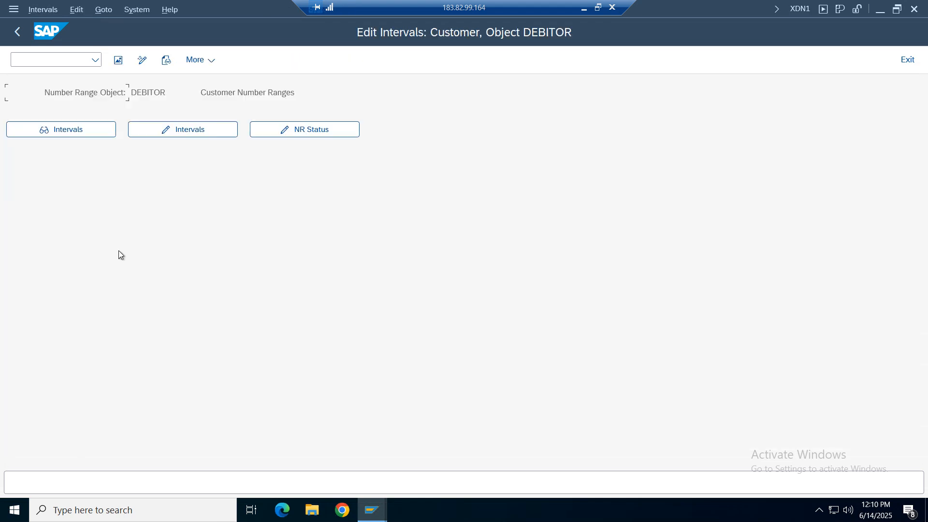
left_click(204, 136)
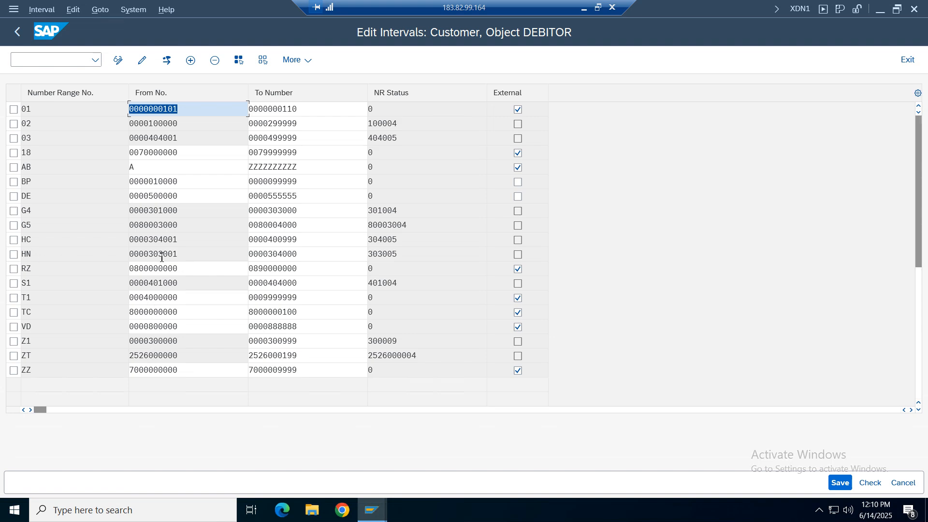
Check the number boundaries of interval HN and copy its To Number.
left_click(297, 253)
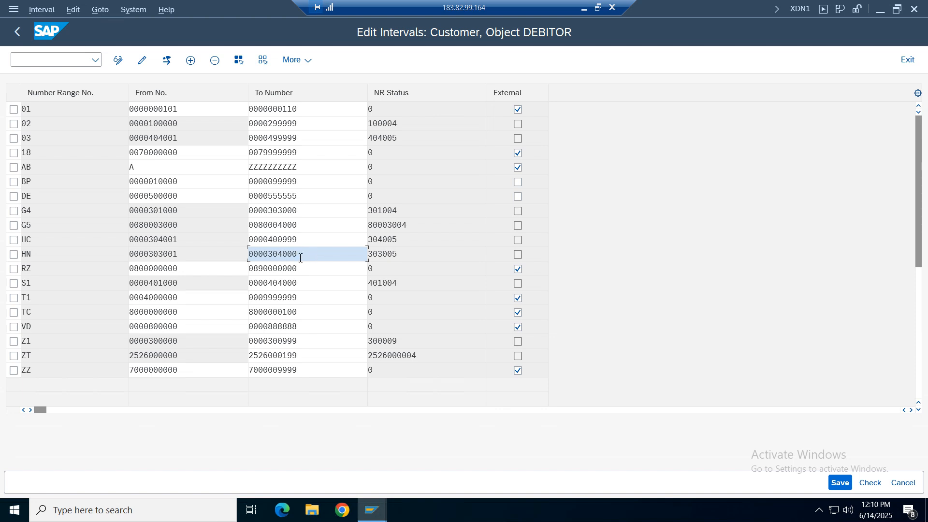
left_click(185, 255)
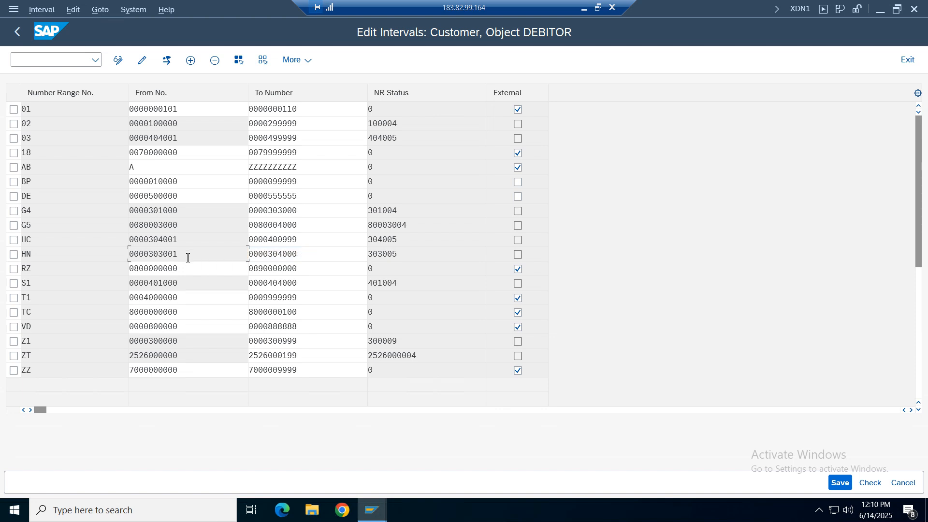
left_click(305, 255)
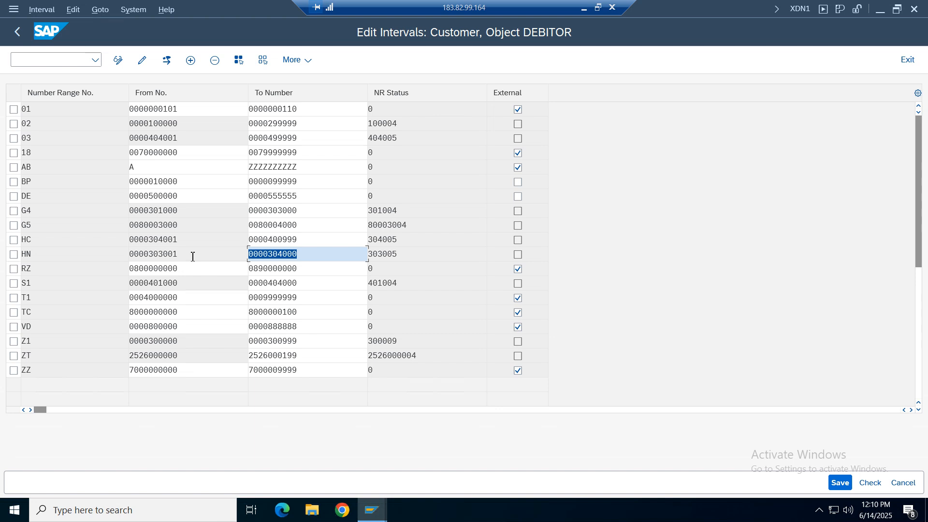
left_click_drag(306, 257, 97, 228)
left_click(298, 255)
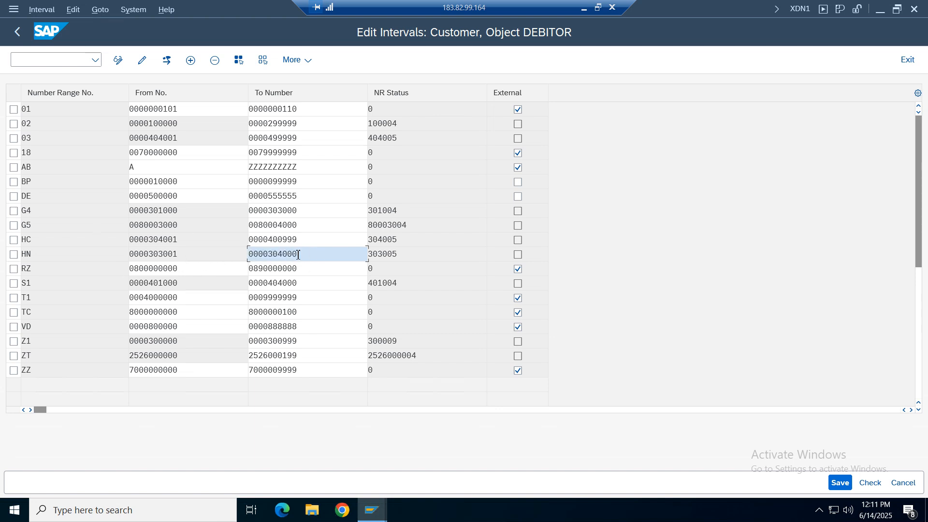
double_click(306, 255)
left_click(327, 256)
double_click(319, 256)
key("ctrl+c")
left_click(127, 250)
left_click(191, 61)
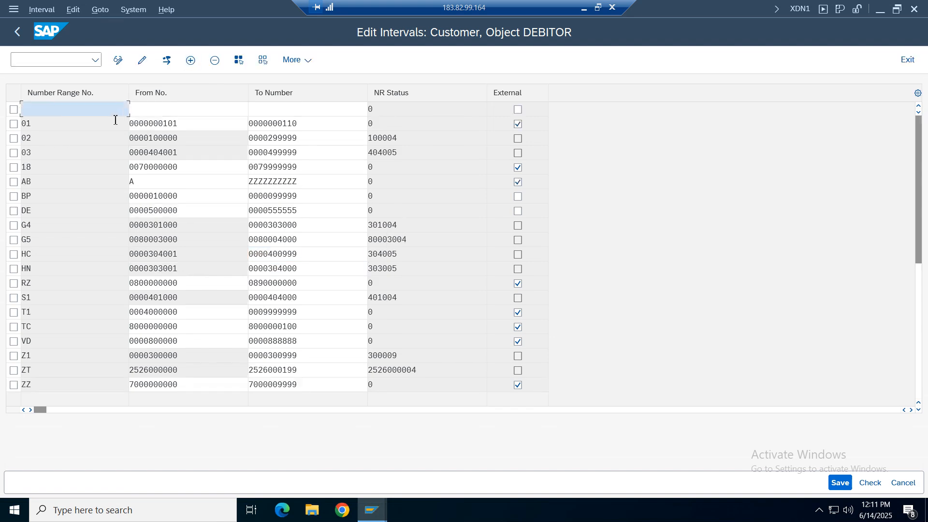
left_click(189, 108)
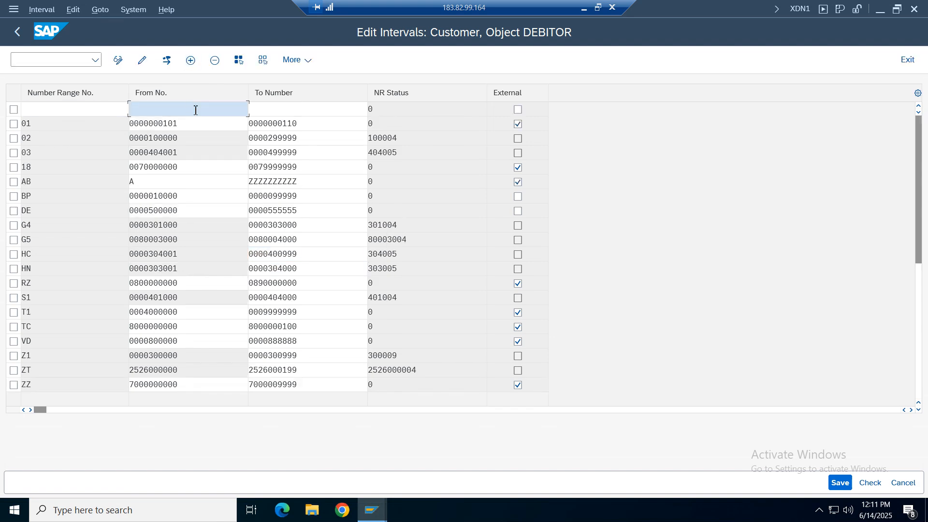
key("ctrl+v")
left_click(290, 109)
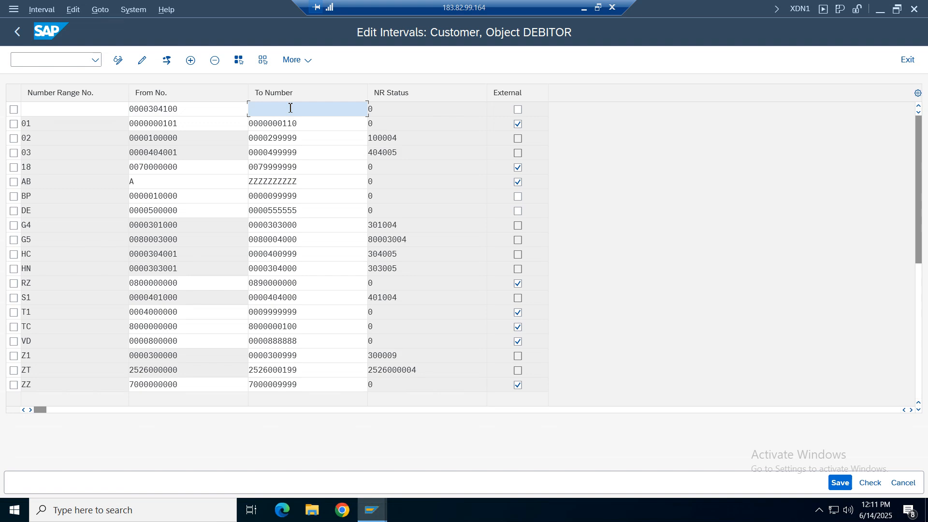
key("ctrl+v")
type("00")
left_click(61, 110)
type("V")
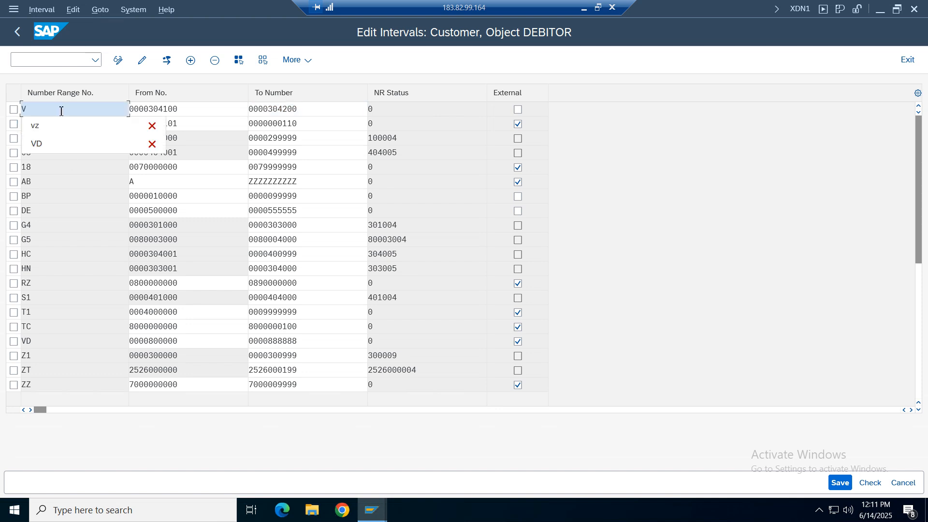
type("D")
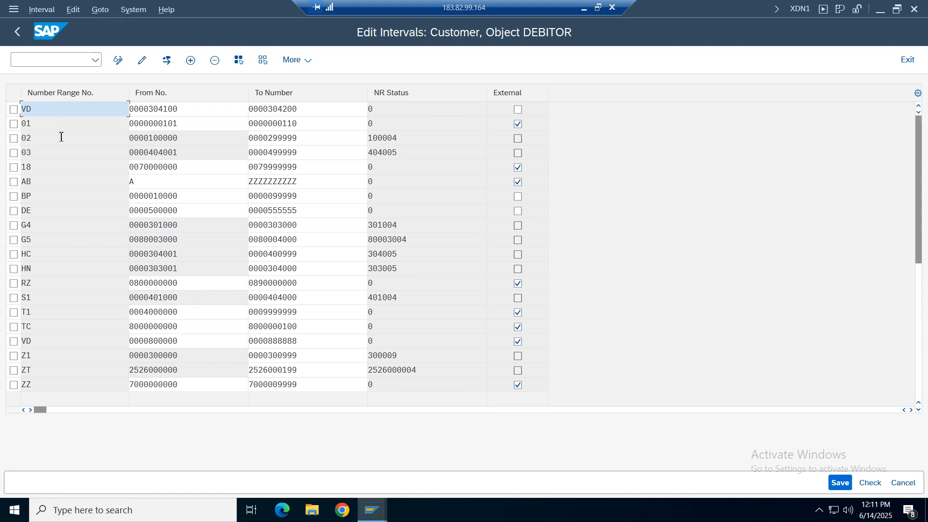
left_click(36, 343)
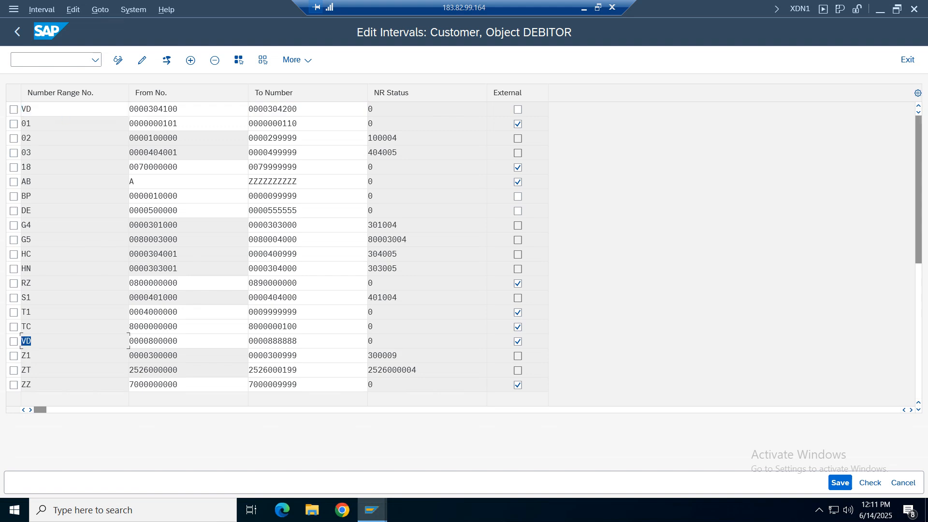
left_click(59, 110)
key("BackSpace")
key("BackSpace")
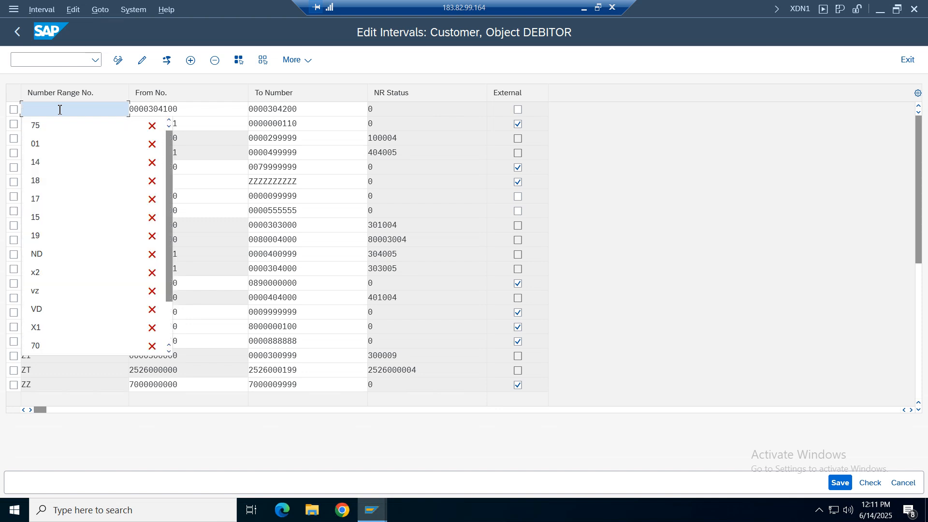
Set the new interval's number range number to DV, mark it as external and try to save the intervals.
type("DV")
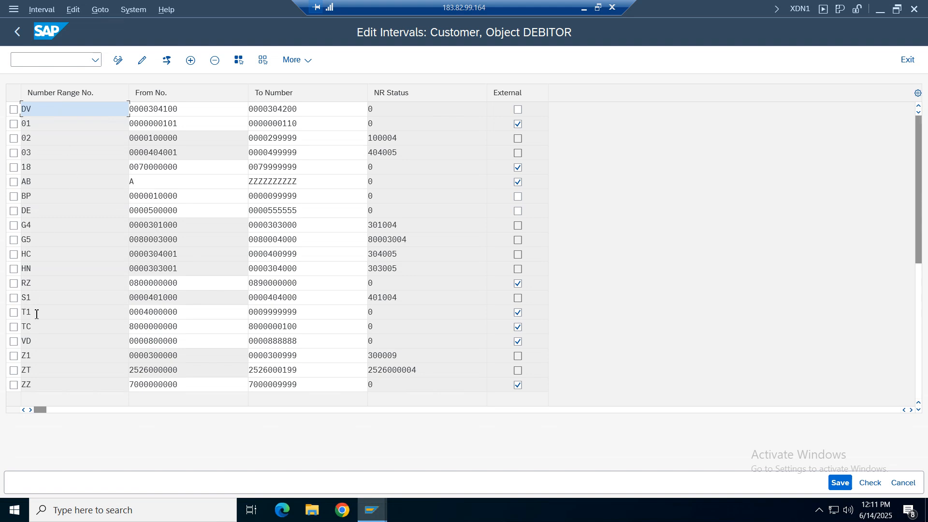
left_click(35, 341)
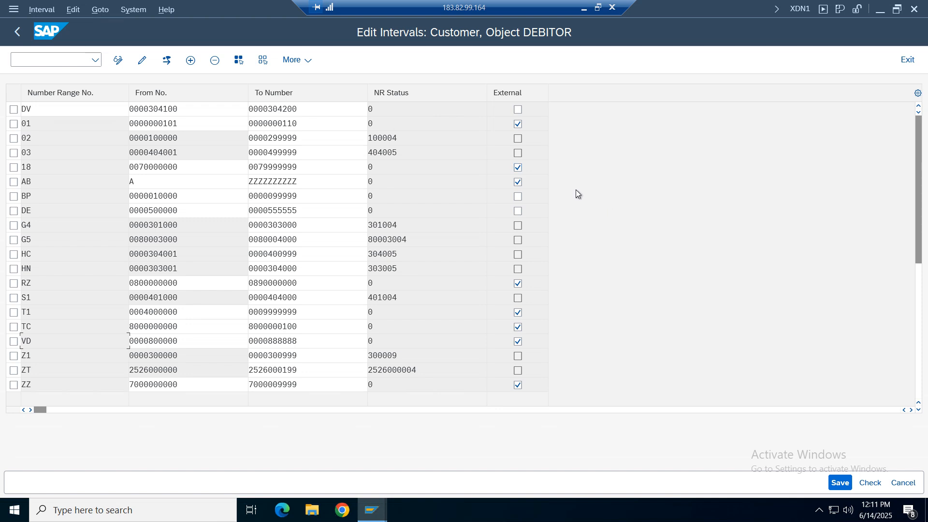
left_click(841, 484)
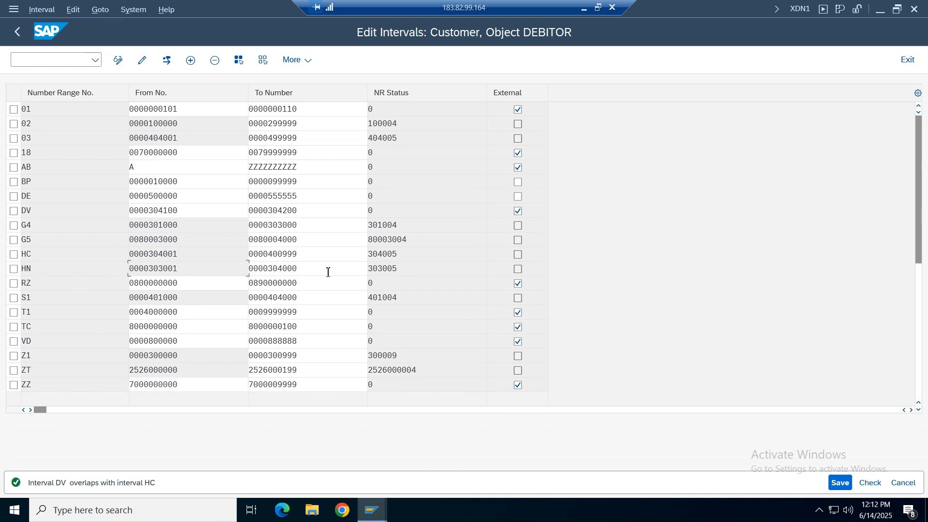
Examine the From and To numbers of intervals HN, T1 and HC against the new interval DV.
left_click(312, 271)
left_click(189, 271)
left_click(275, 275)
left_click(185, 271)
left_click_drag(305, 269, 242, 269)
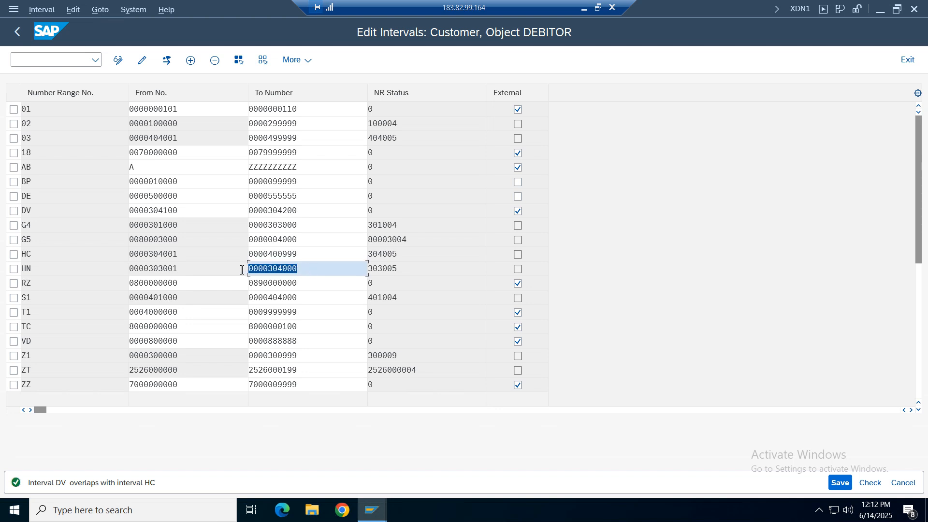
left_click(185, 312)
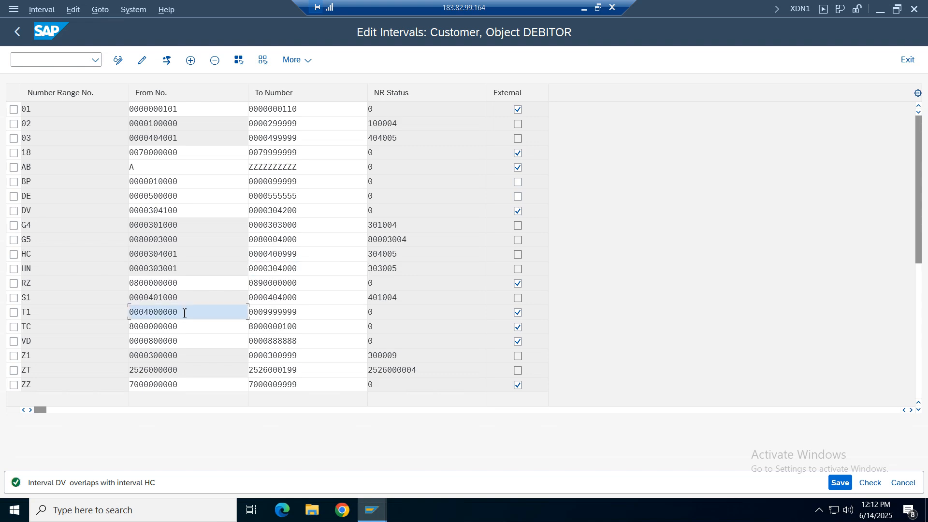
left_click(283, 312)
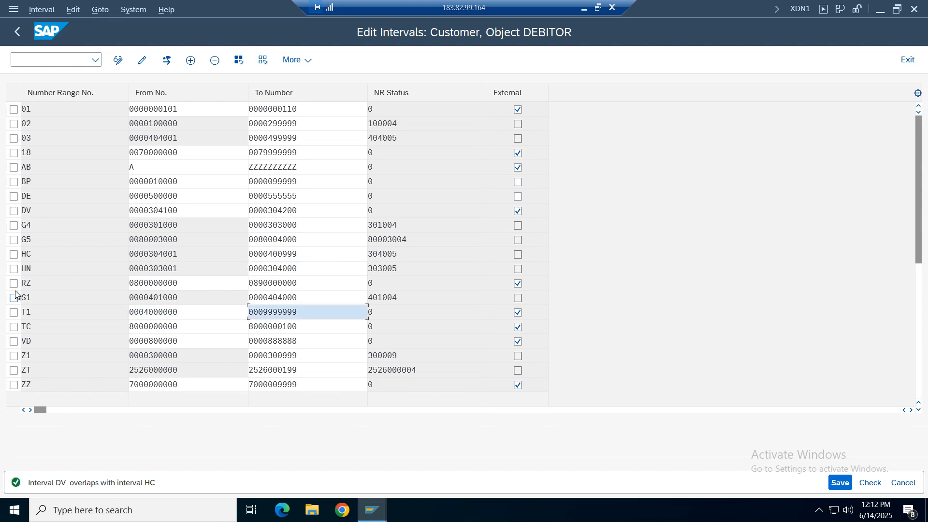
left_click(14, 255)
left_click(315, 257)
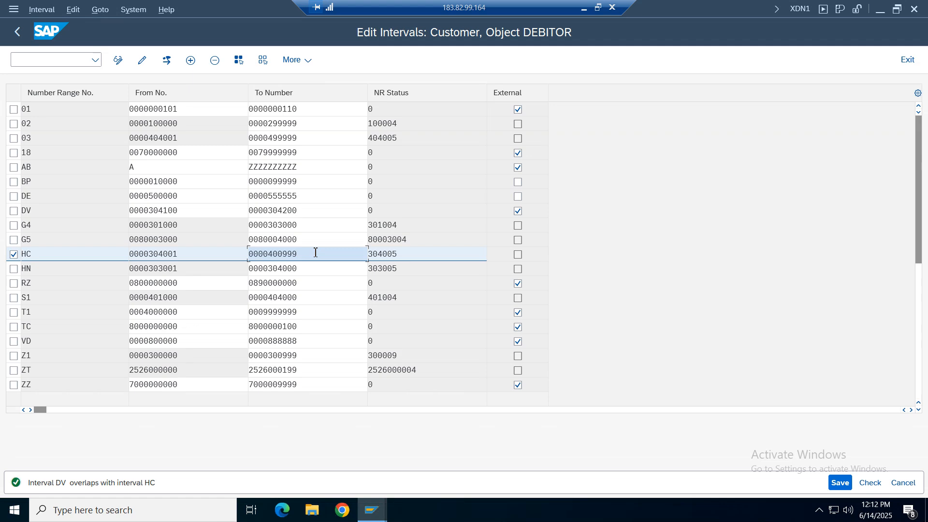
left_click(151, 254)
left_click(13, 255)
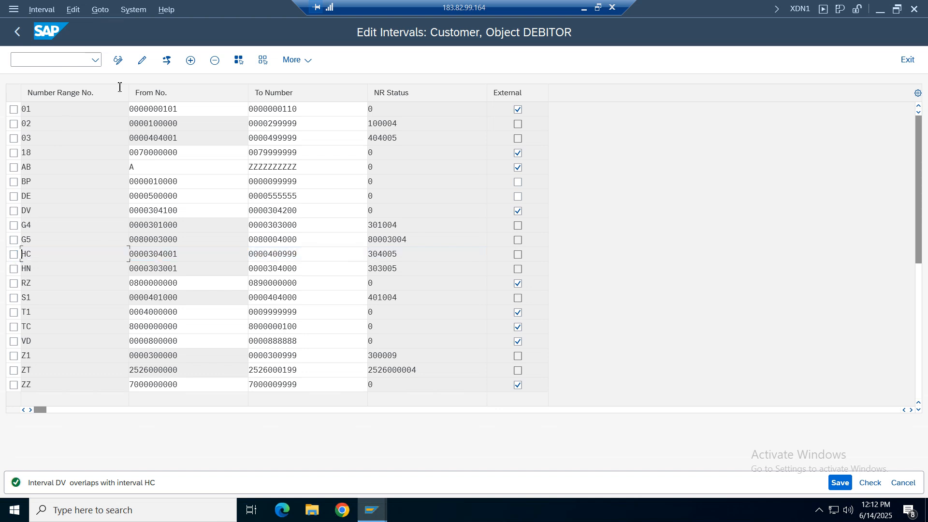
left_click(191, 60)
left_click(154, 109)
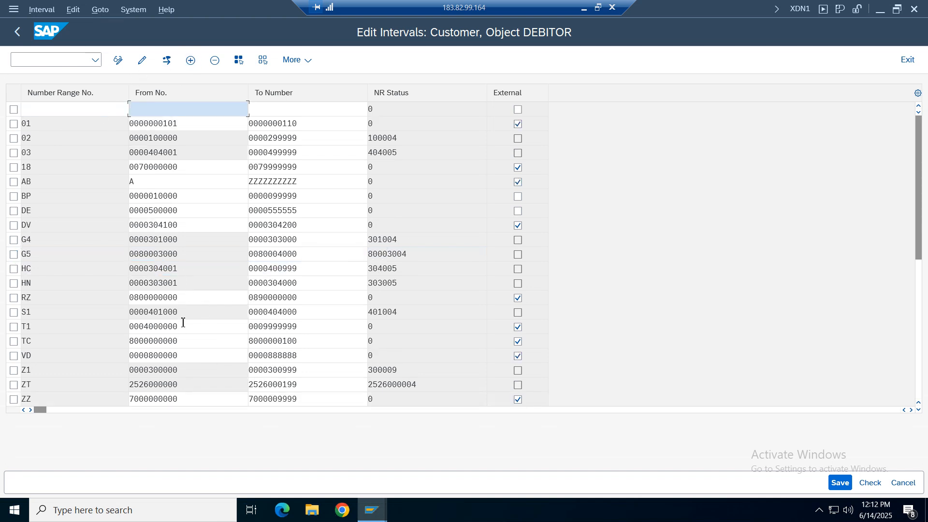
double_click(292, 285)
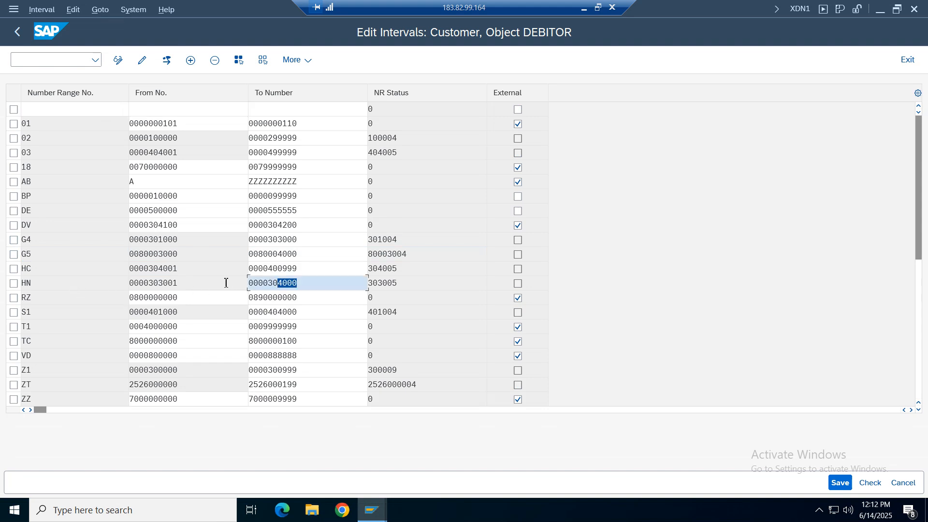
left_click(196, 111)
type("0000304100")
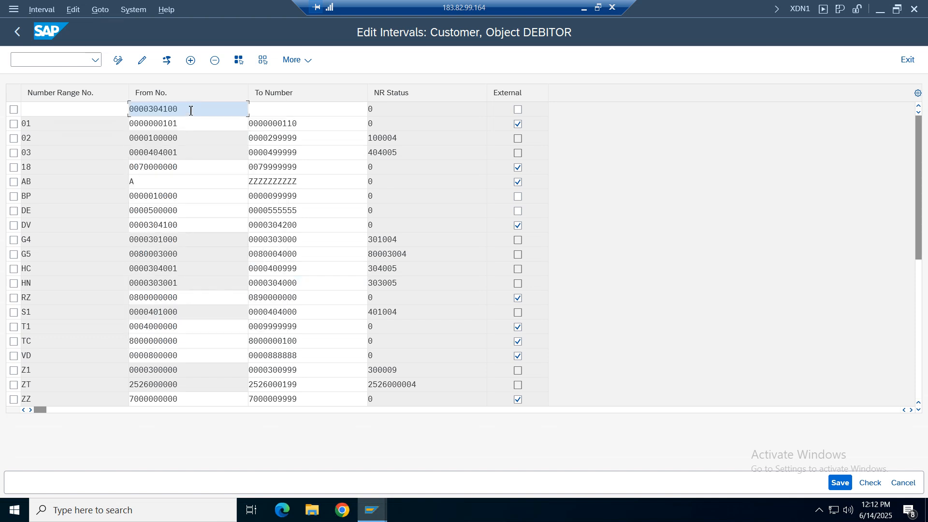
key("BackSpace")
key("BackSpace")
key("BackSpace")
key("BackSpace")
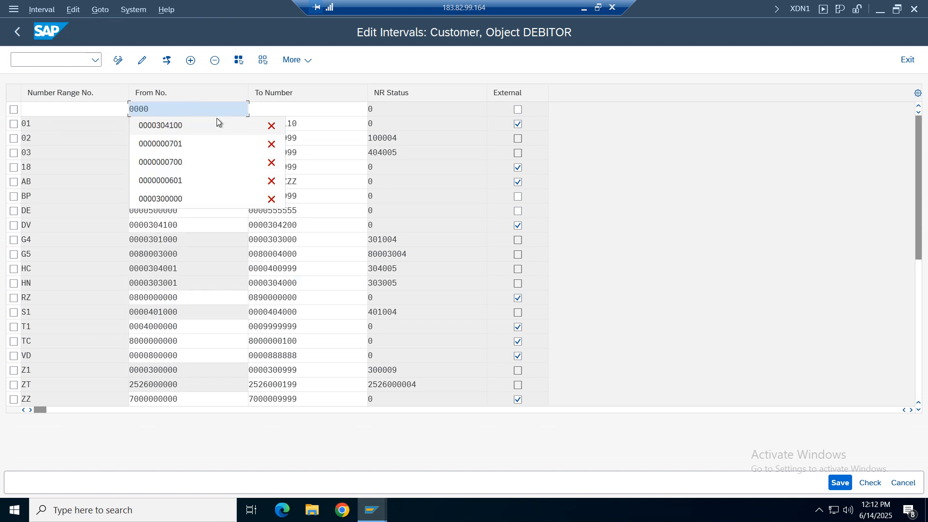
type("4000")
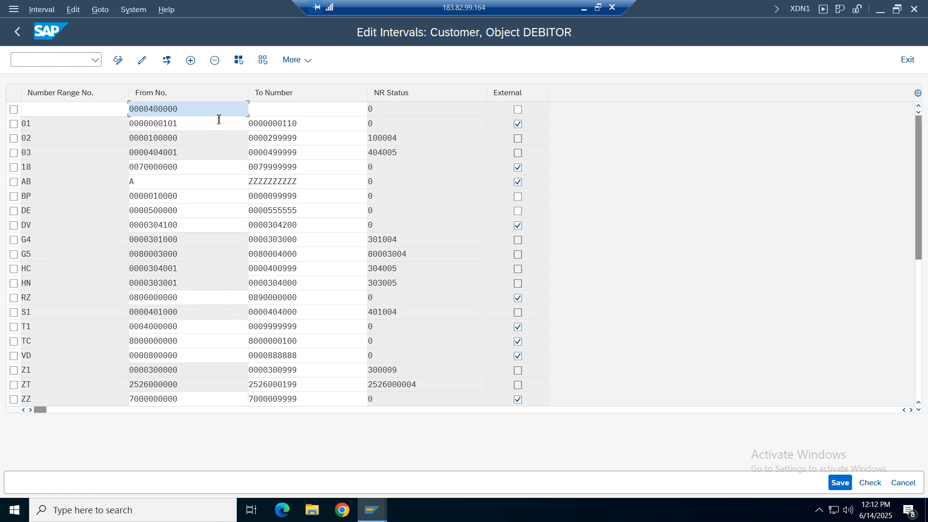
type("00")
key("Tab")
type("00")
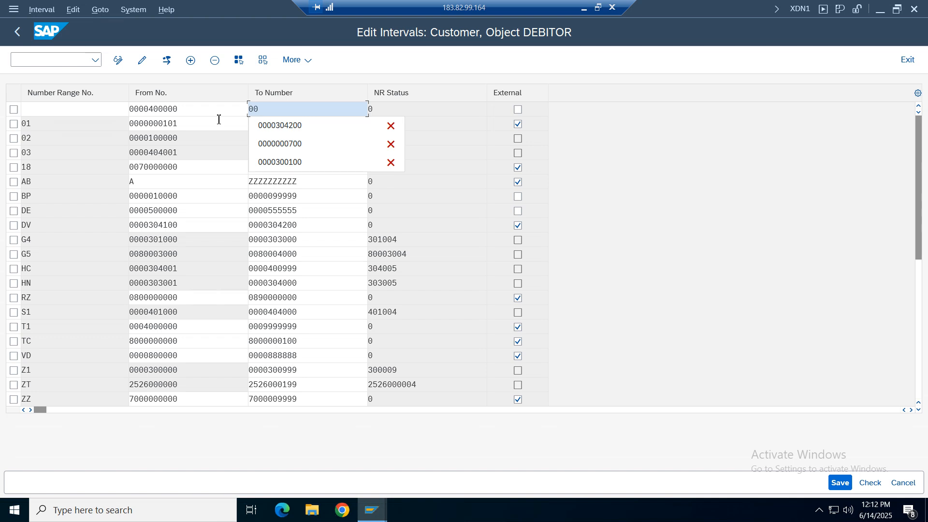
type("00400")
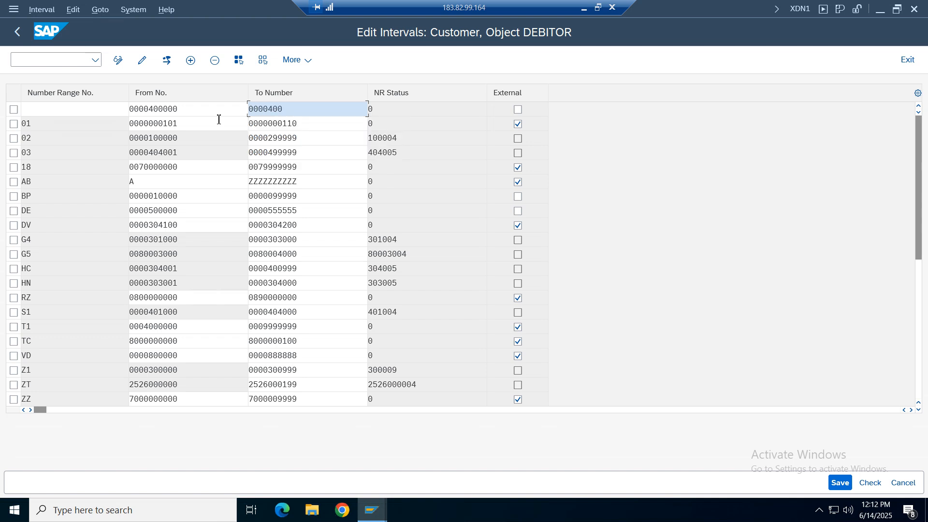
type("100")
key("Return")
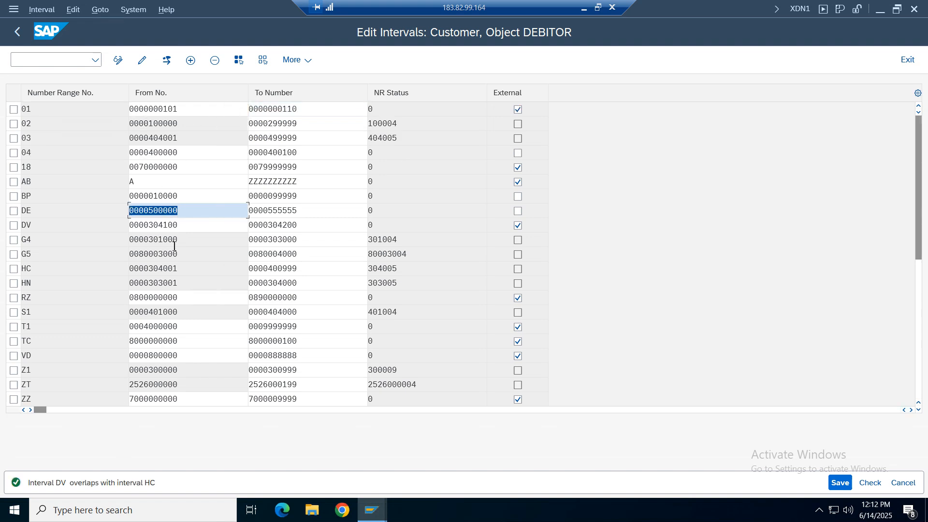
left_click(191, 60)
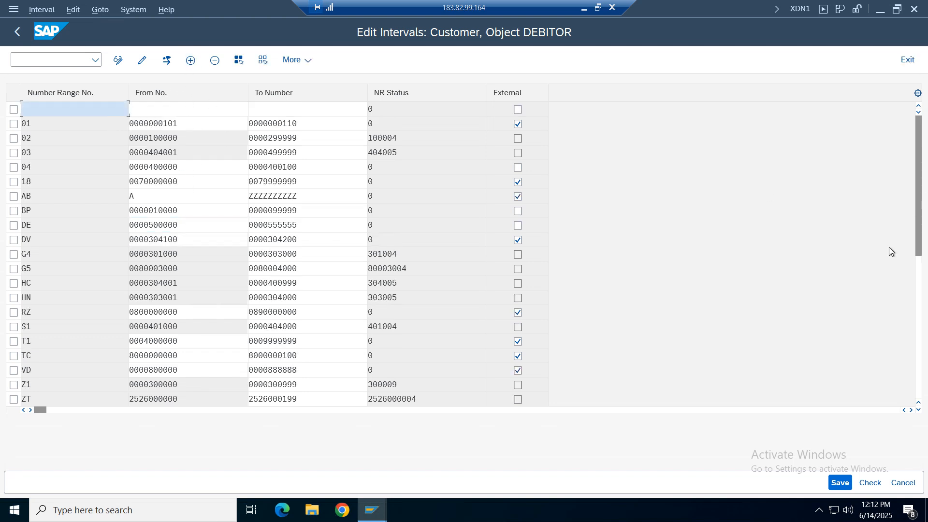
left_click(180, 110)
left_click(168, 127)
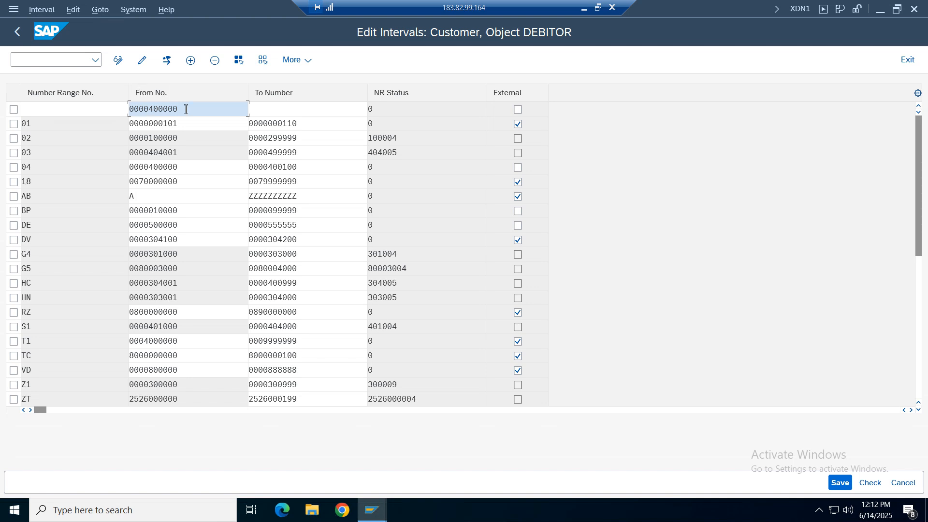
left_click_drag(186, 110, 20, 98)
key("BackSpace")
left_click(148, 110)
type("00")
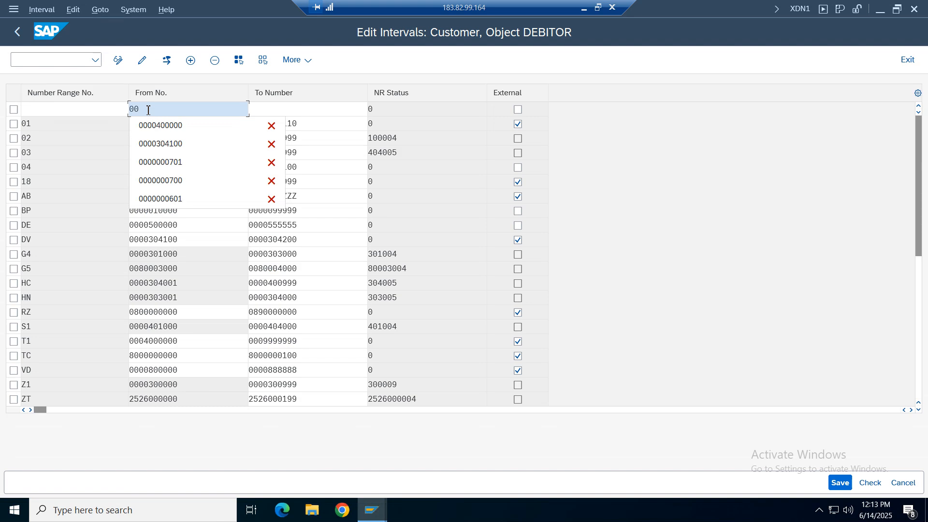
type("40000000")
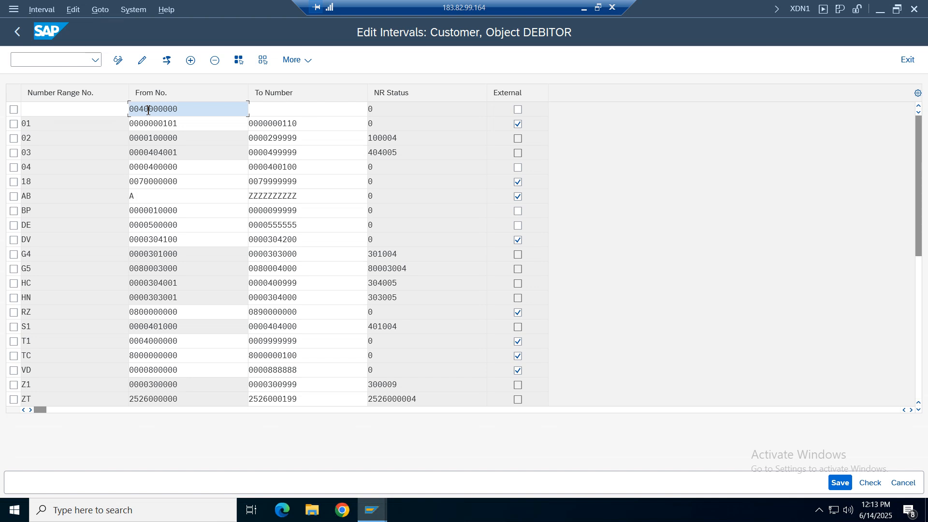
key("Tab")
type("00")
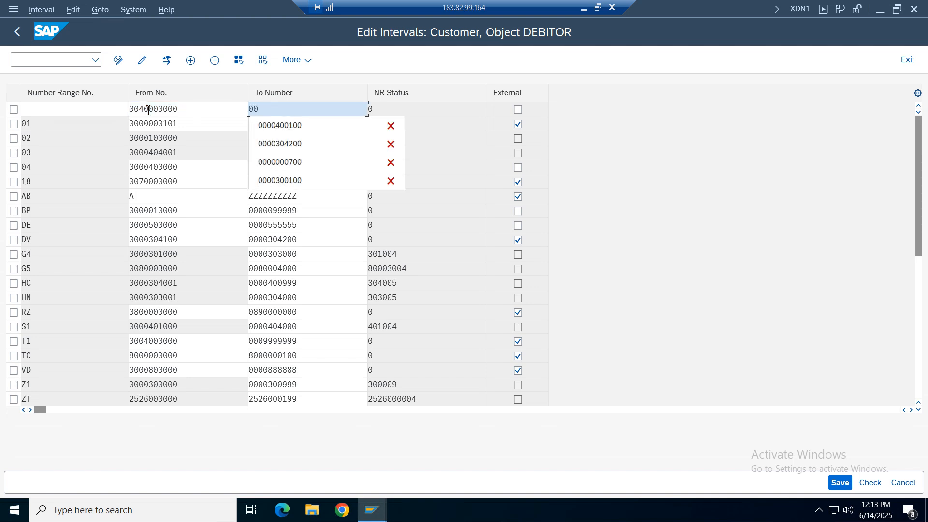
type("40000")
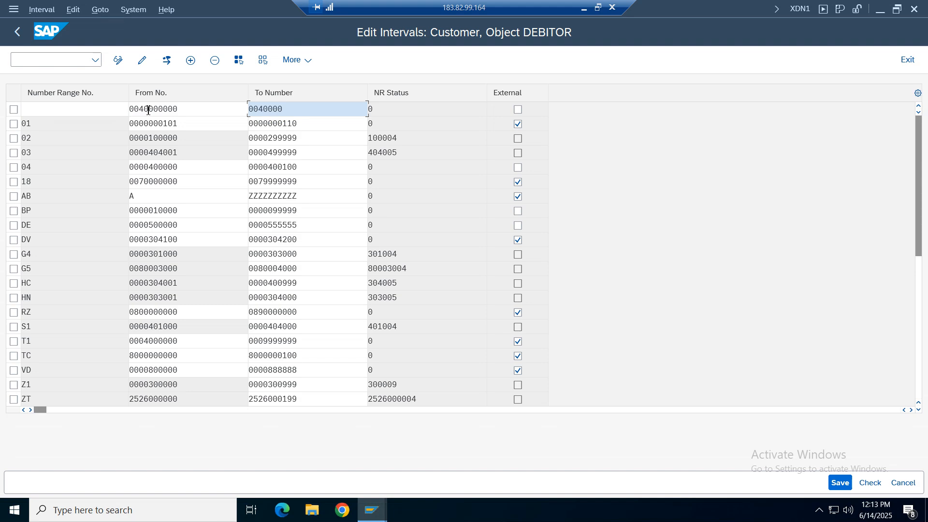
type("100")
key("Return")
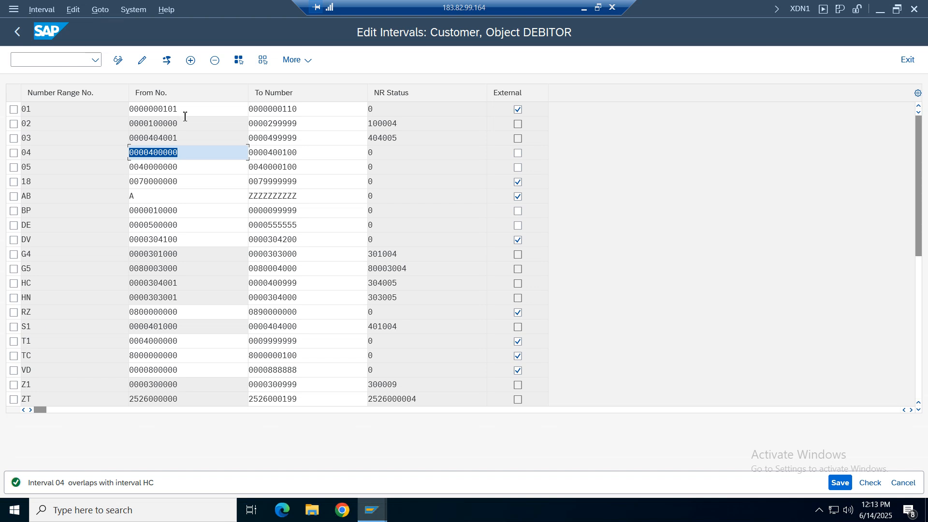
Check the From numbers of intervals ZT, ZZ and TC to look for a free number range.
left_click(173, 399)
left_click_drag(922, 282, 923, 286)
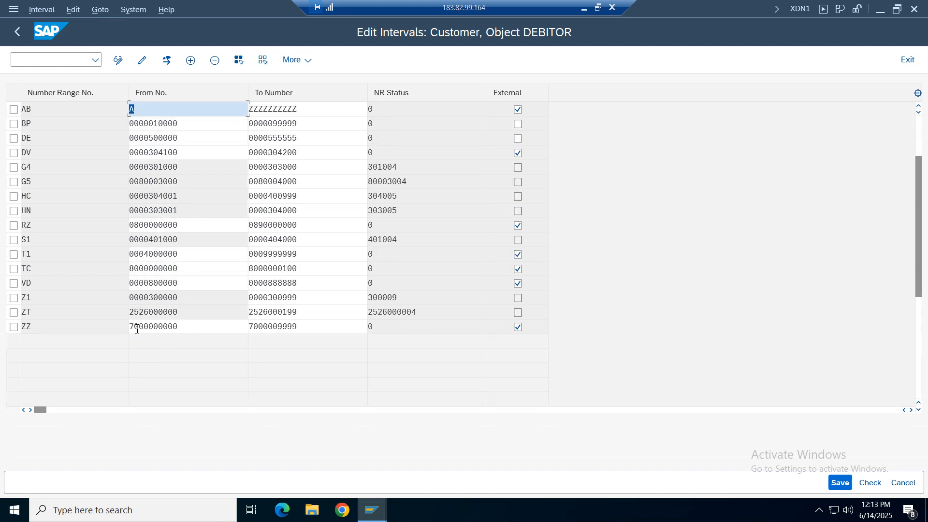
left_click(137, 328)
left_click(136, 268)
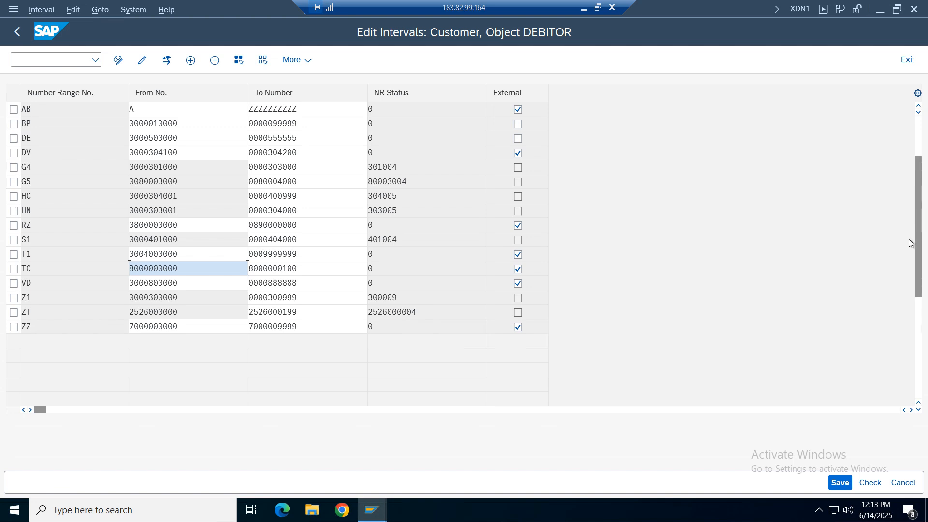
scroll(145, 129, "up", 2)
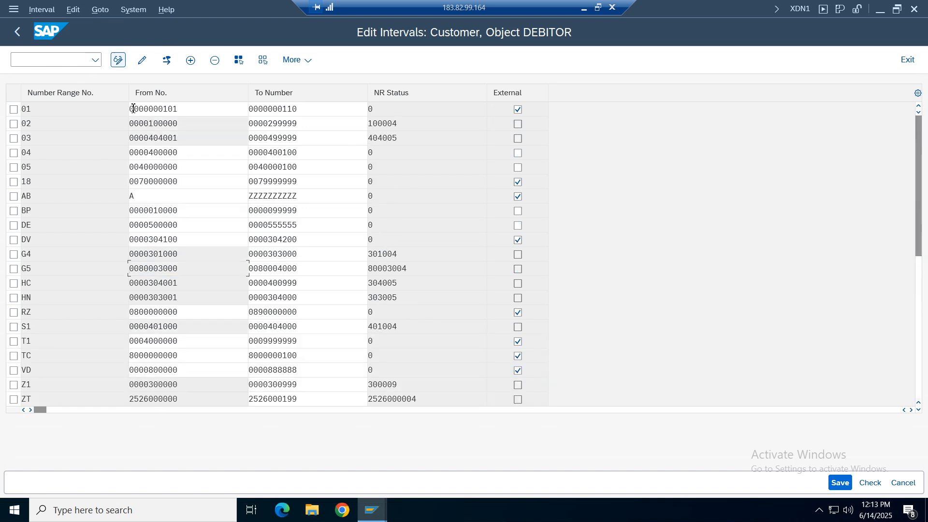
left_click(191, 59)
left_click(165, 110)
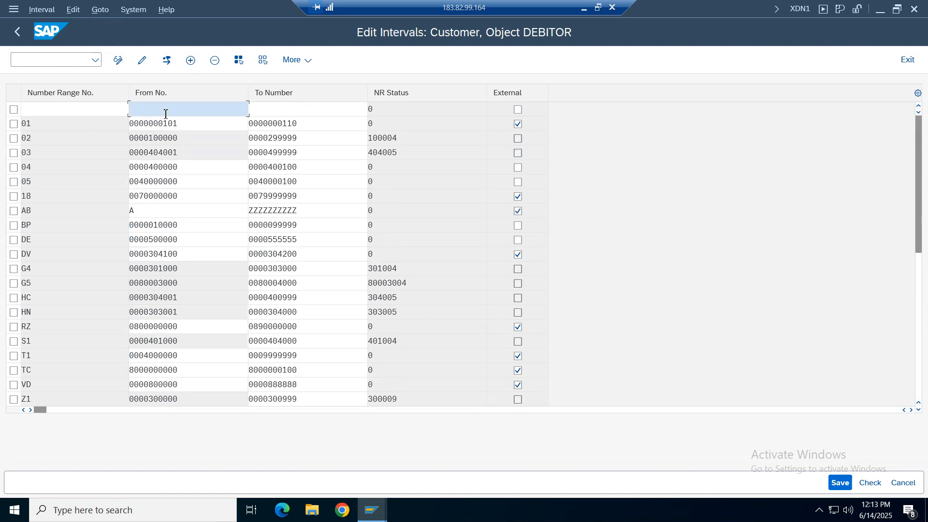
type("6000000000")
key("Tab")
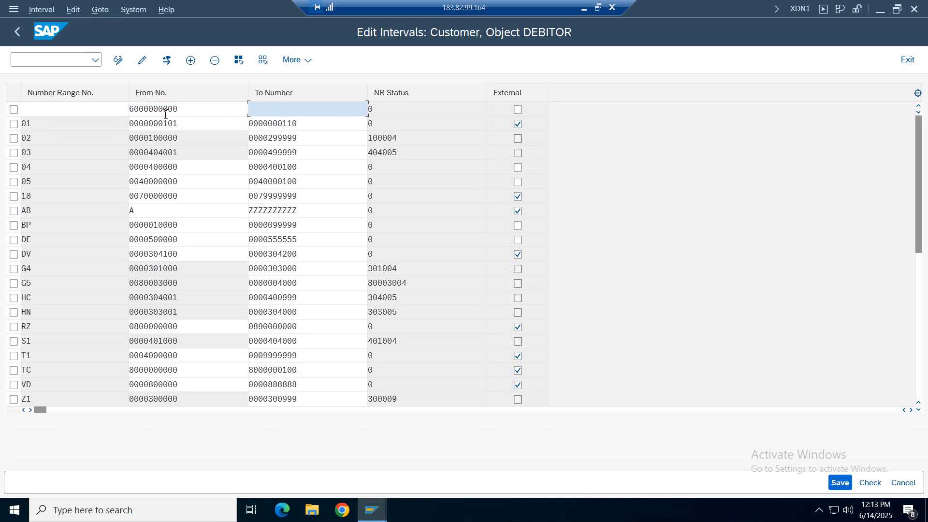
type("6000000100")
left_click(79, 109)
left_click(48, 126)
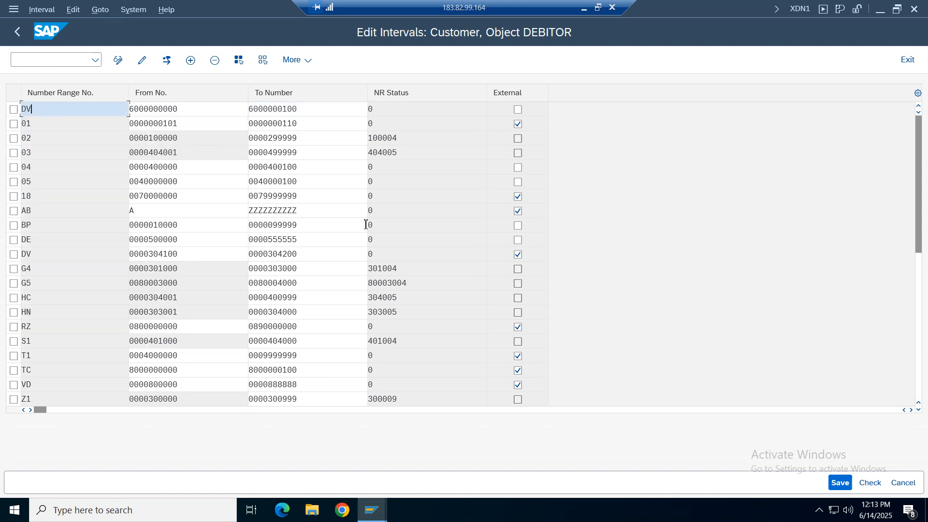
key("Return")
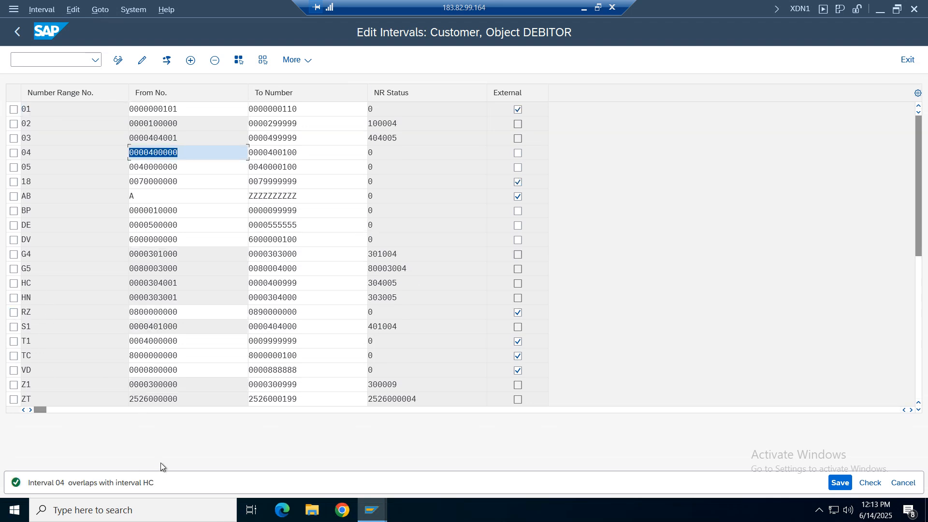
Look through the complete interval list and examine the From and To numbers of interval HC.
left_click(79, 358)
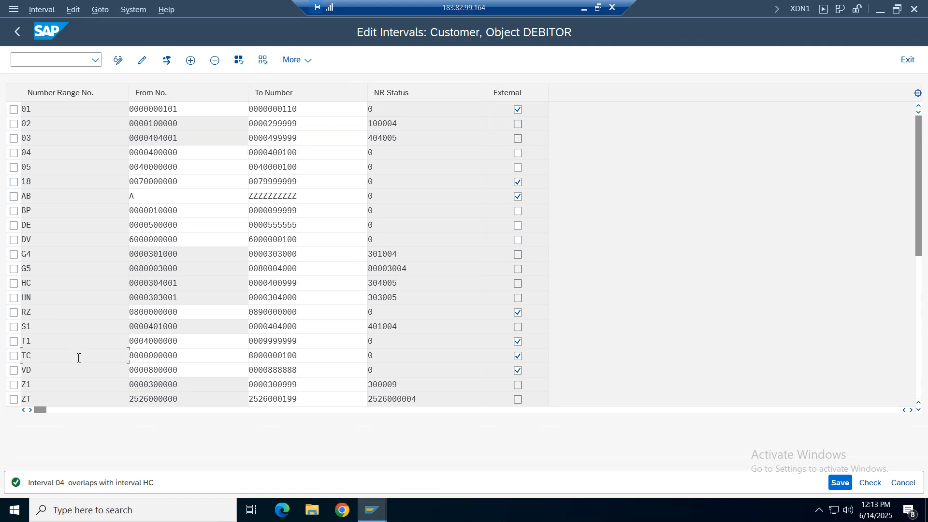
scroll(79, 358, "down", 3)
scroll(76, 356, "up", 1)
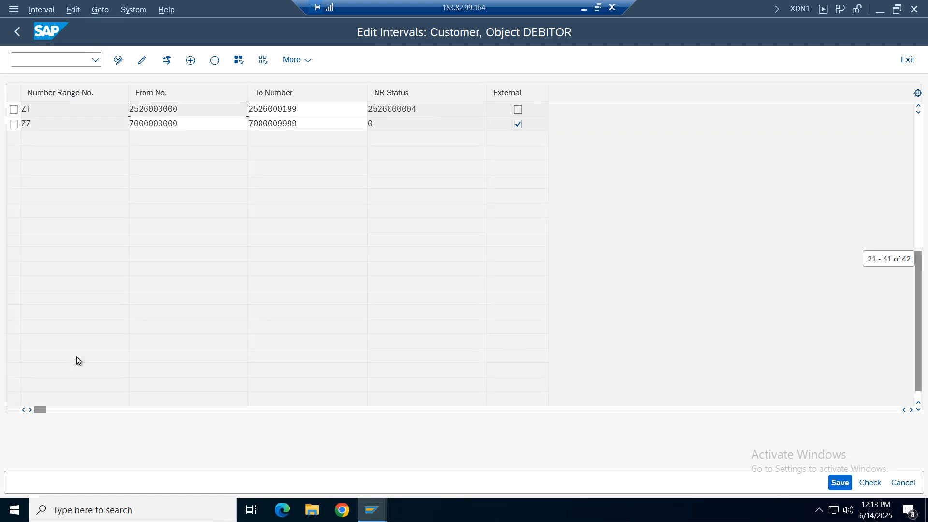
scroll(77, 356, "up", 2)
scroll(76, 356, "up", 6)
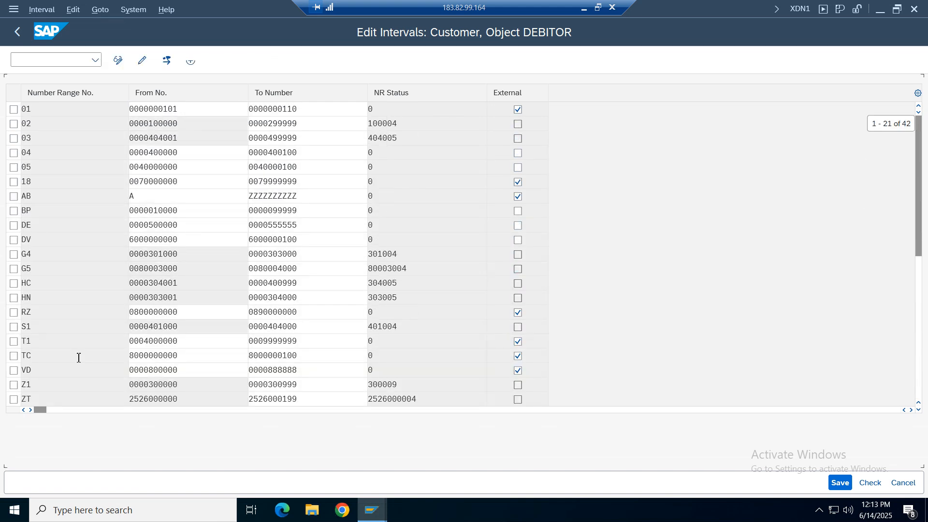
left_click(13, 283)
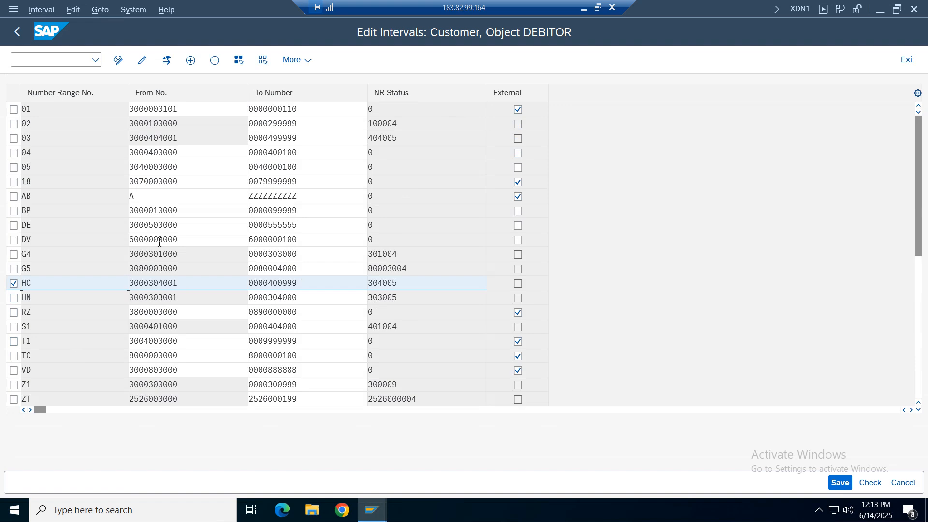
left_click(212, 288)
left_click_drag(216, 290, 25, 277)
left_click(155, 285)
left_click_drag(149, 287, 120, 285)
Leave interval editing without saving the changes, and reopen the customer number intervals for editing.
left_click(907, 60)
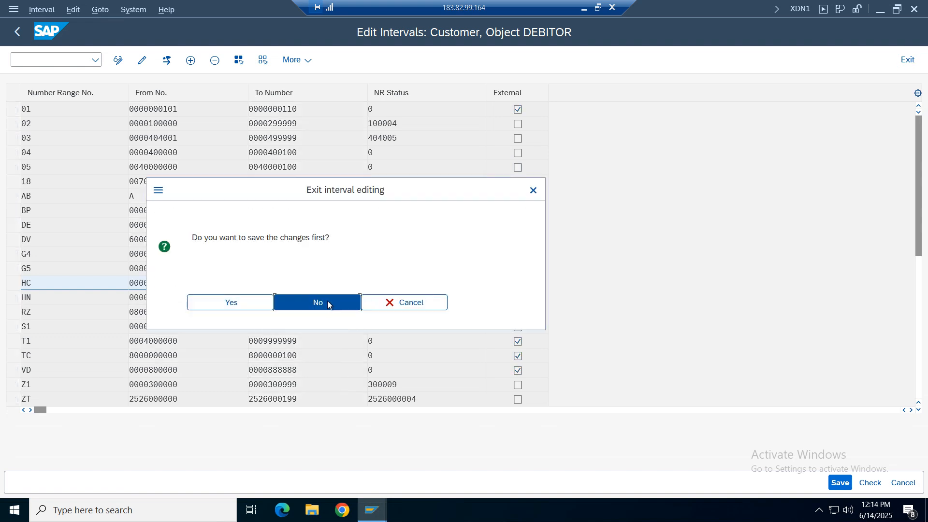
left_click(327, 300)
left_click(111, 381)
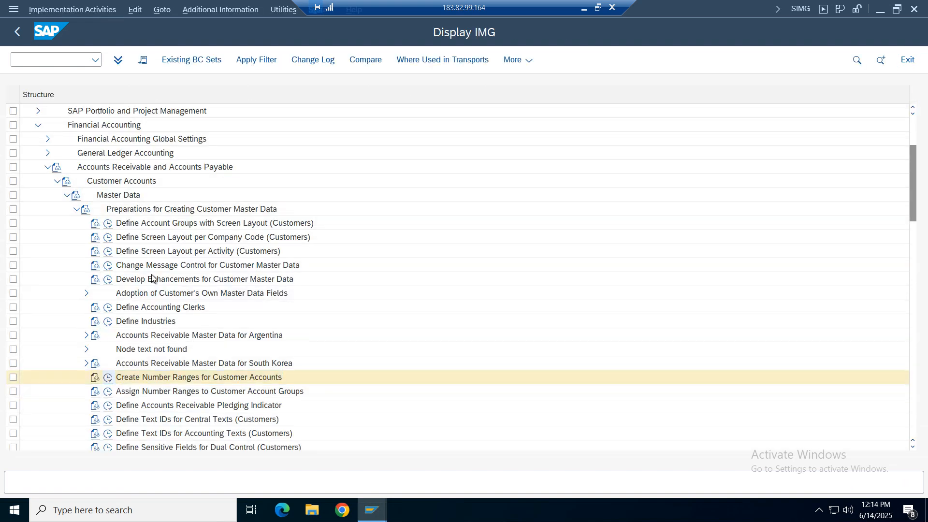
left_click(222, 130)
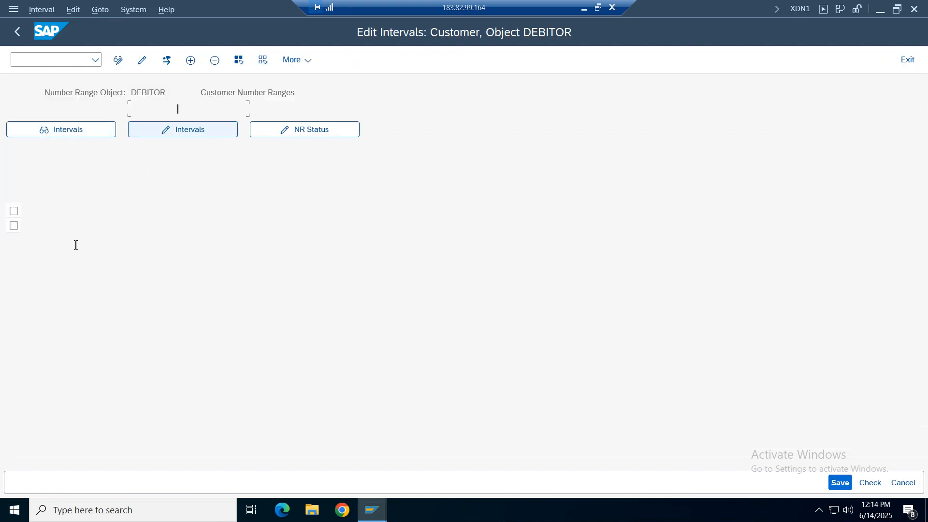
left_click(161, 333)
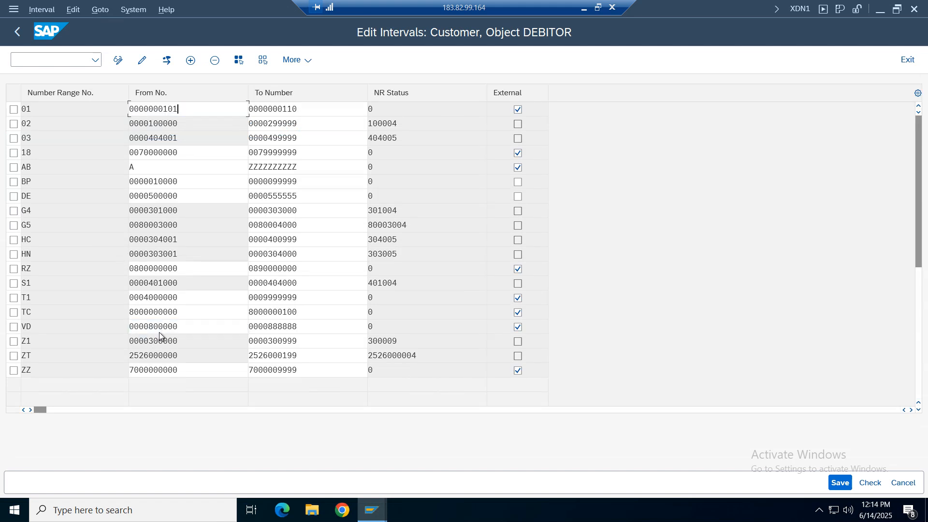
scroll(161, 334, "down", 6)
scroll(161, 334, "up", 1)
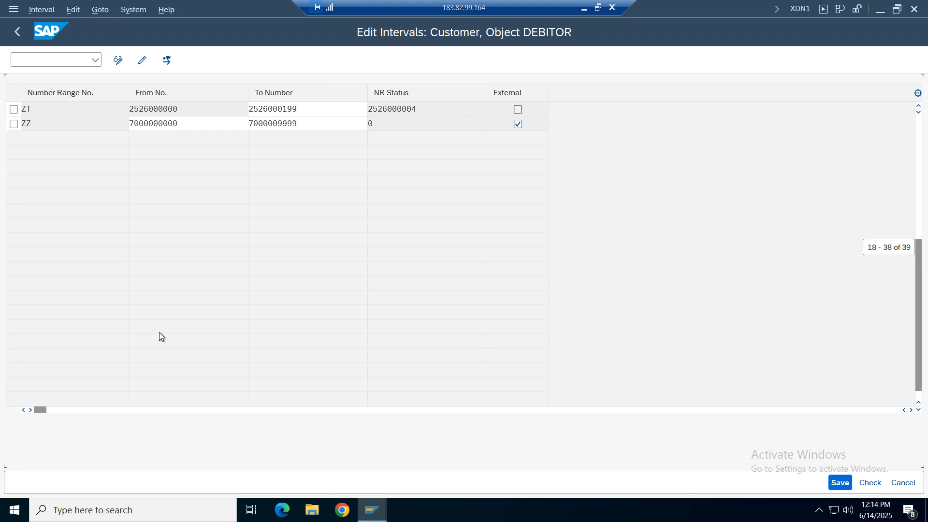
scroll(159, 333, "up", 5)
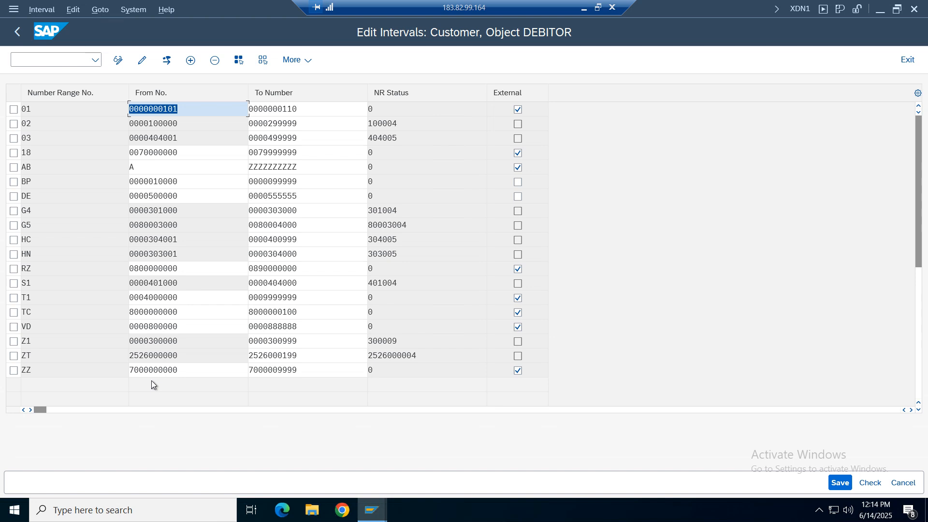
left_click(183, 317)
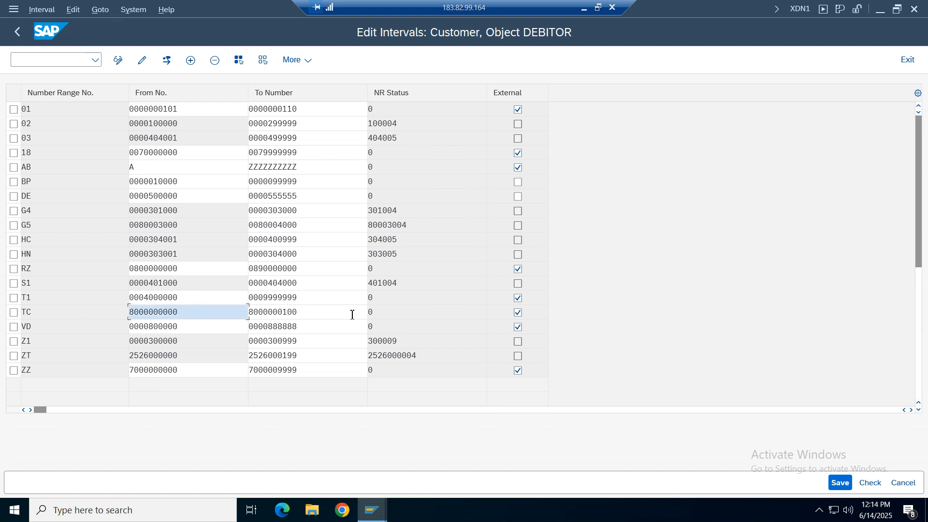
key("Tab")
key("ctrl+c")
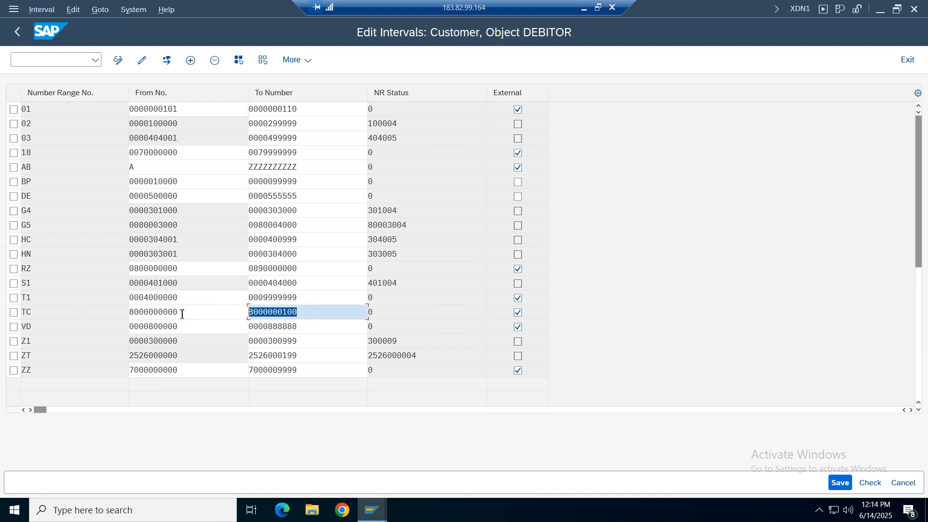
key("Return")
left_click(190, 60)
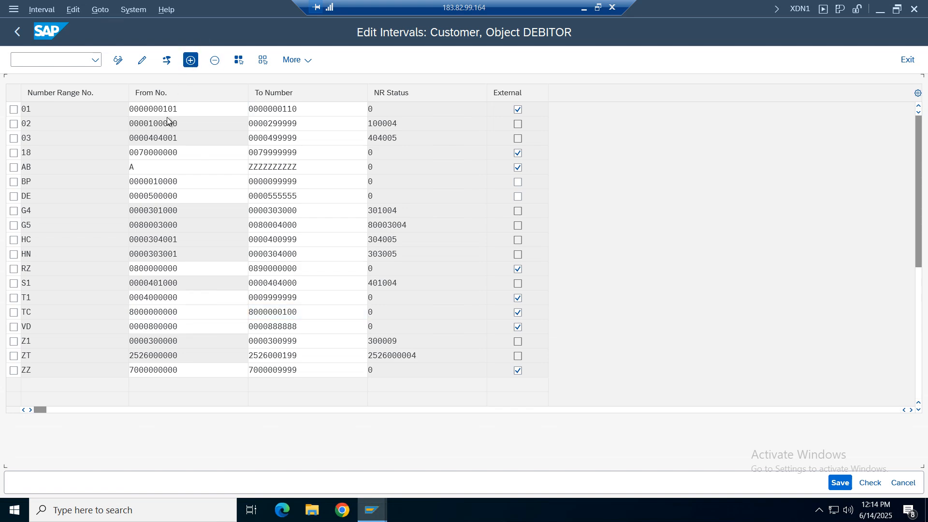
key("ctrl+v")
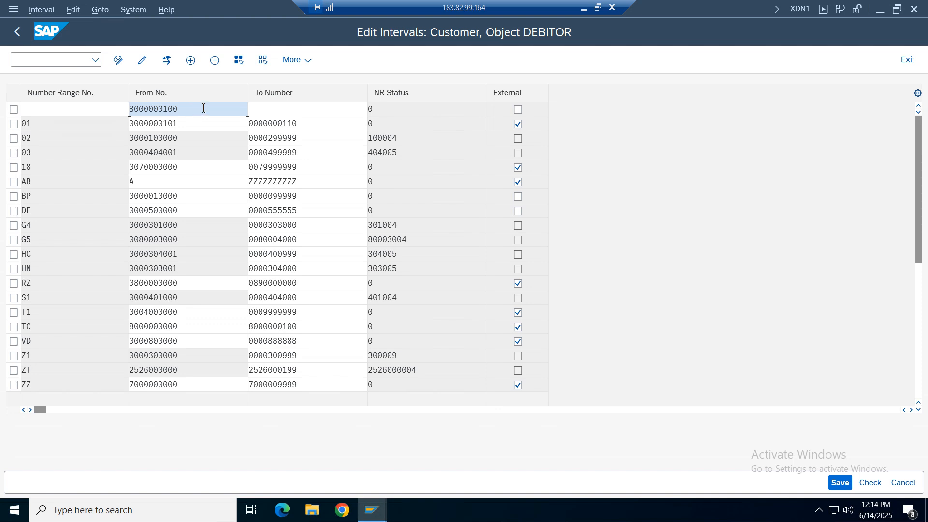
left_click(270, 111)
key("ctrl+v")
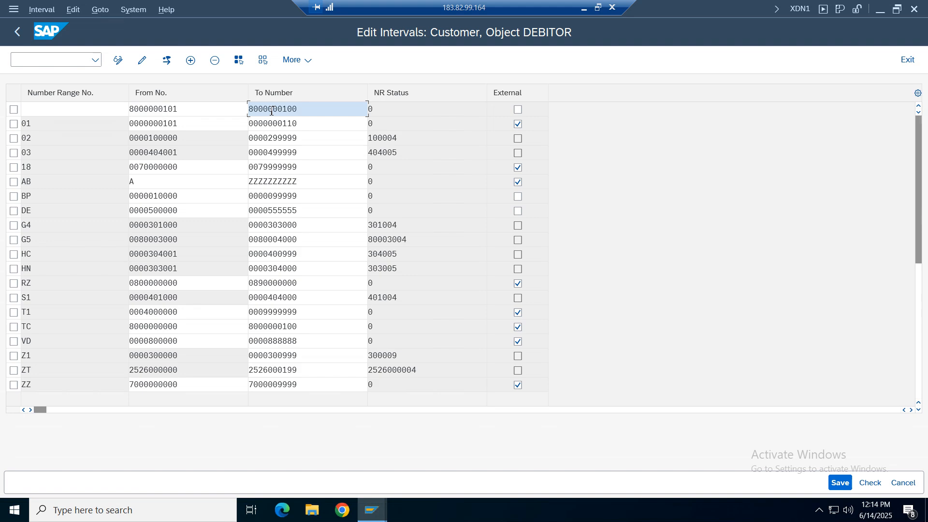
key("BackSpace")
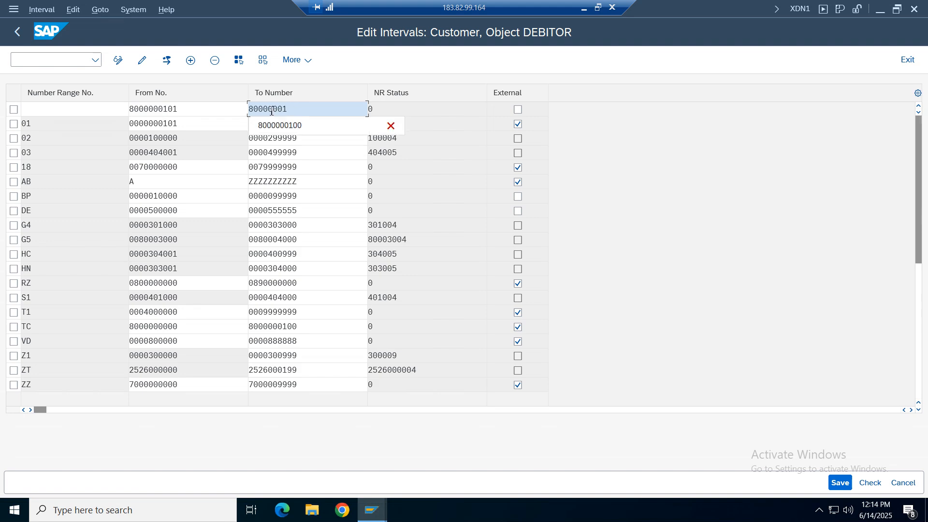
type("200")
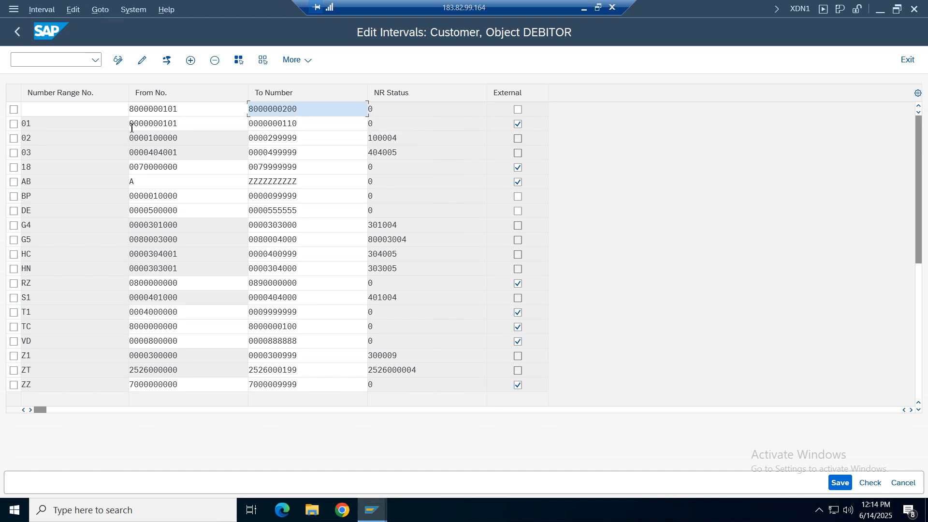
Assign number range number DV to the new interval, mark it as external, and save, accepting the transport notice.
left_click(83, 109)
left_click(56, 126)
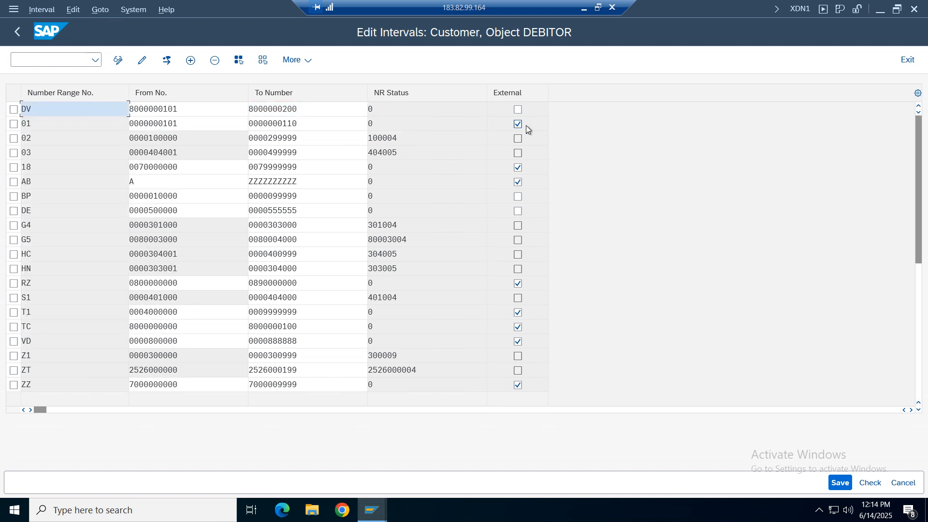
key("Tab")
key("Tab")
key("Tab")
key("Return")
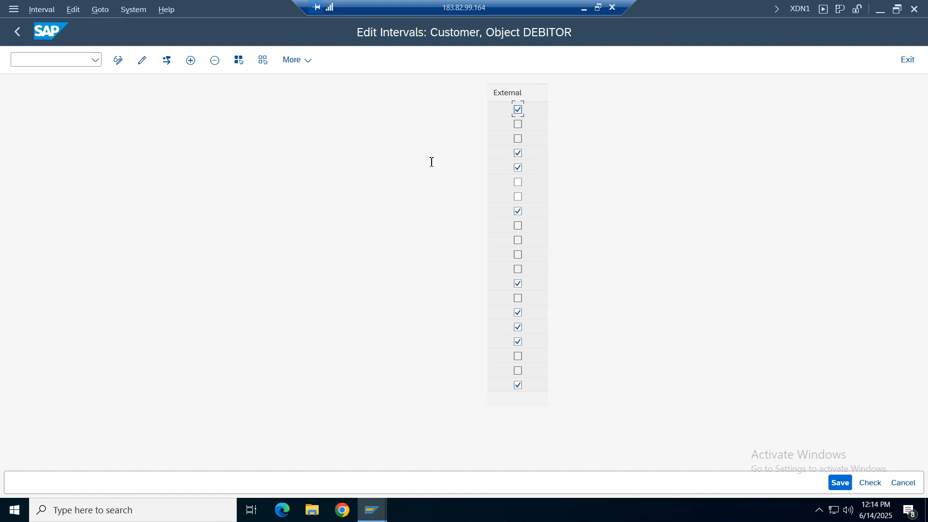
key("ctrl+s")
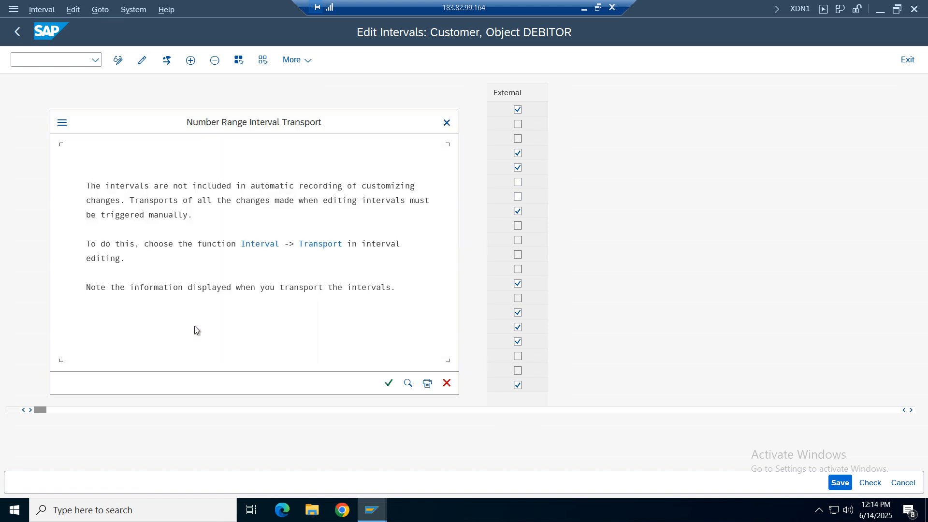
left_click(389, 383)
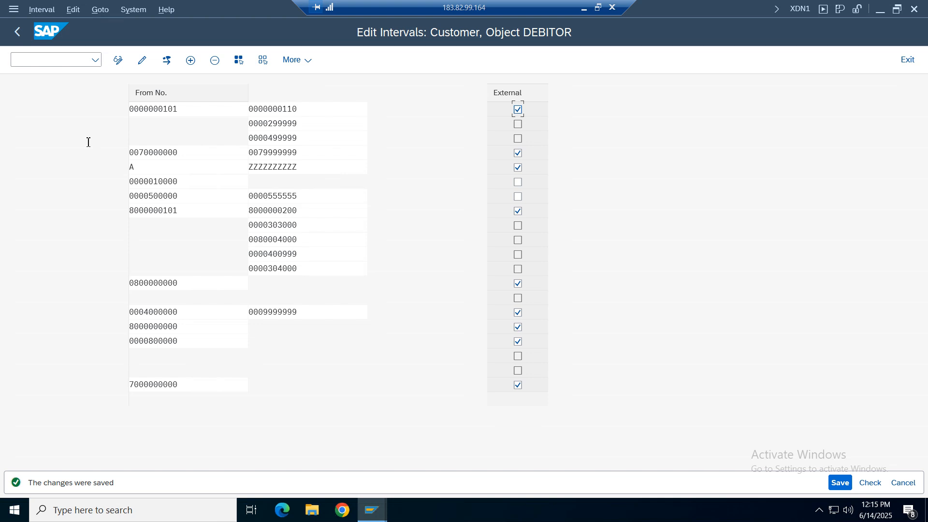
Display the saved customer intervals, check the From and To numbers of interval DV, and return to the implementation guide.
left_click(18, 31)
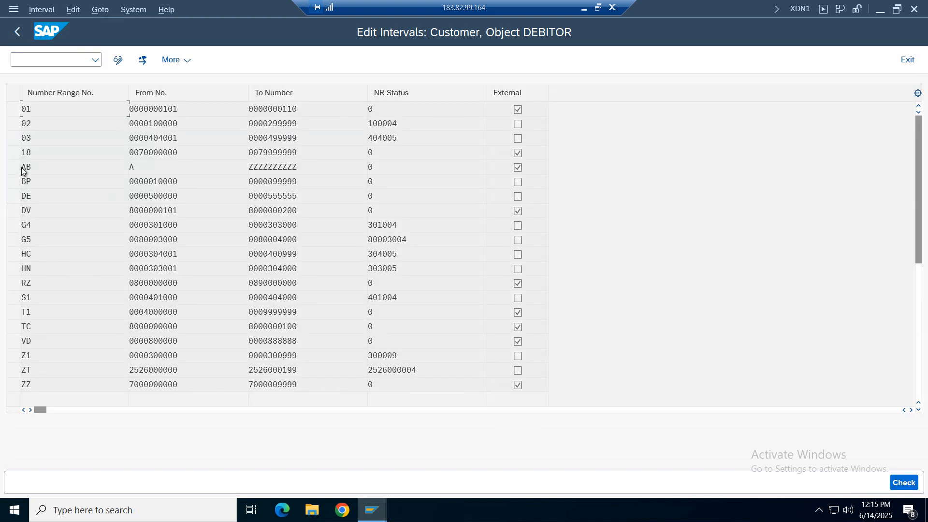
left_click_drag(193, 214, 111, 211)
left_click_drag(300, 210, 205, 209)
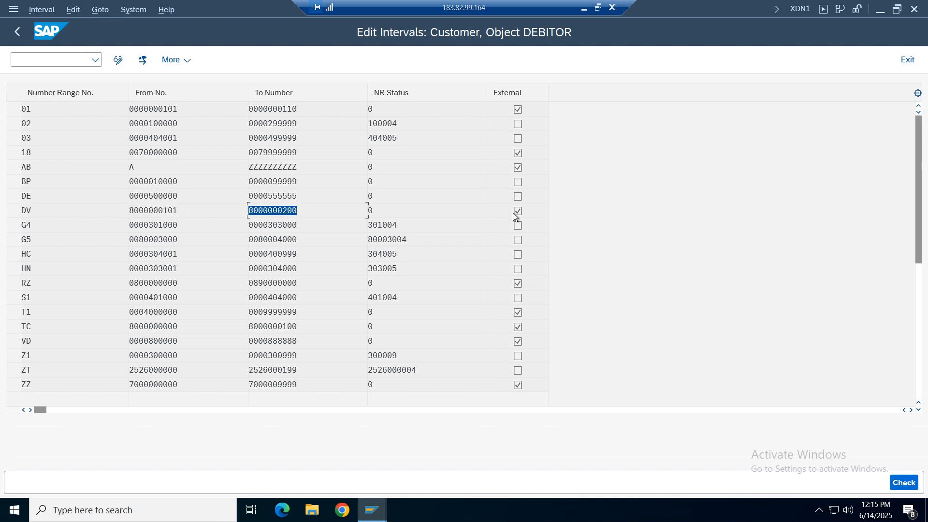
left_click(118, 60)
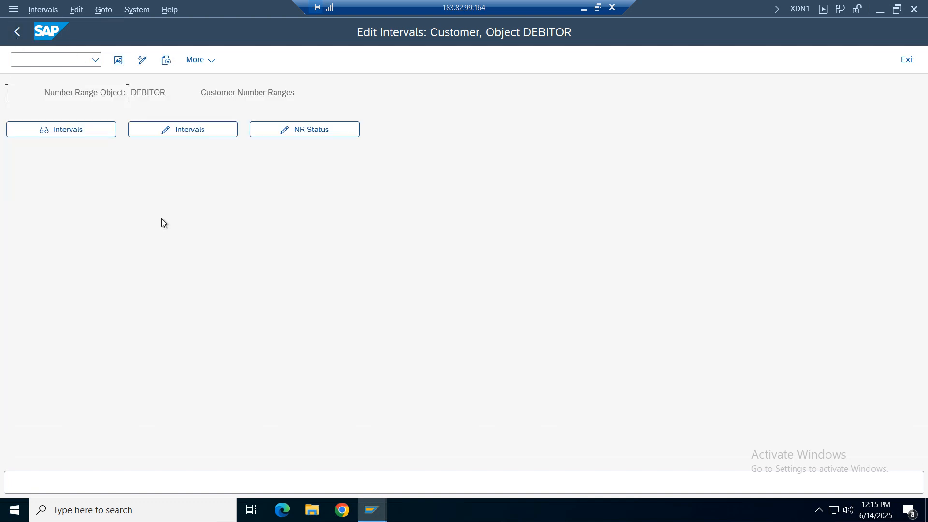
key("F3")
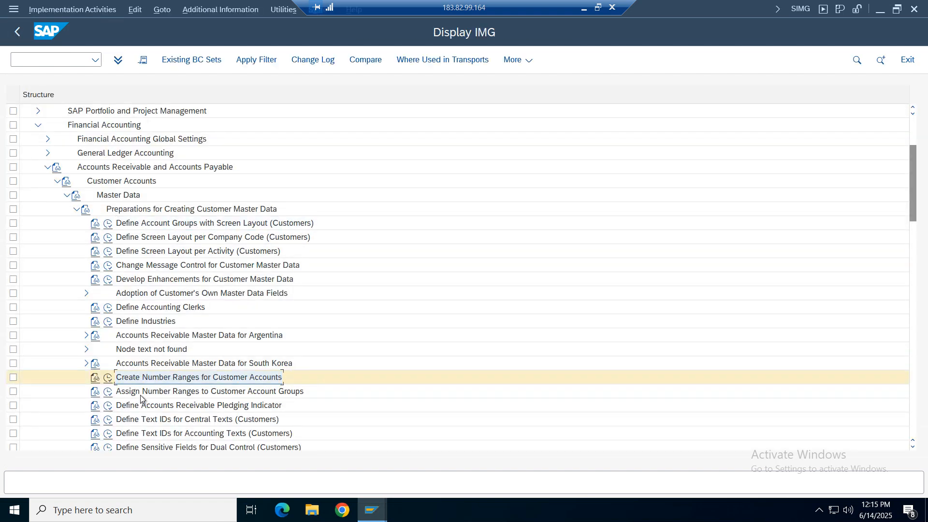
Open Assign Number Ranges to Customer Account Groups and position the list at account group VZDC.
left_click(108, 392)
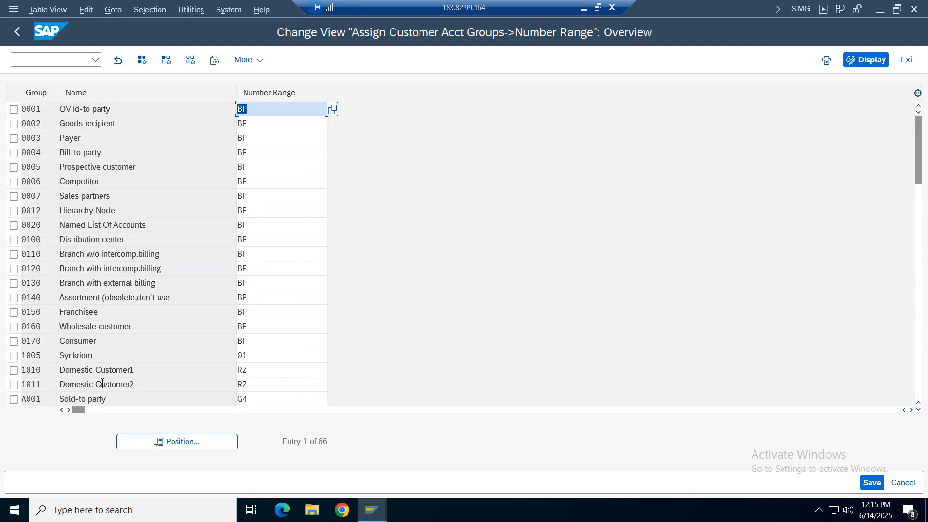
left_click(177, 441)
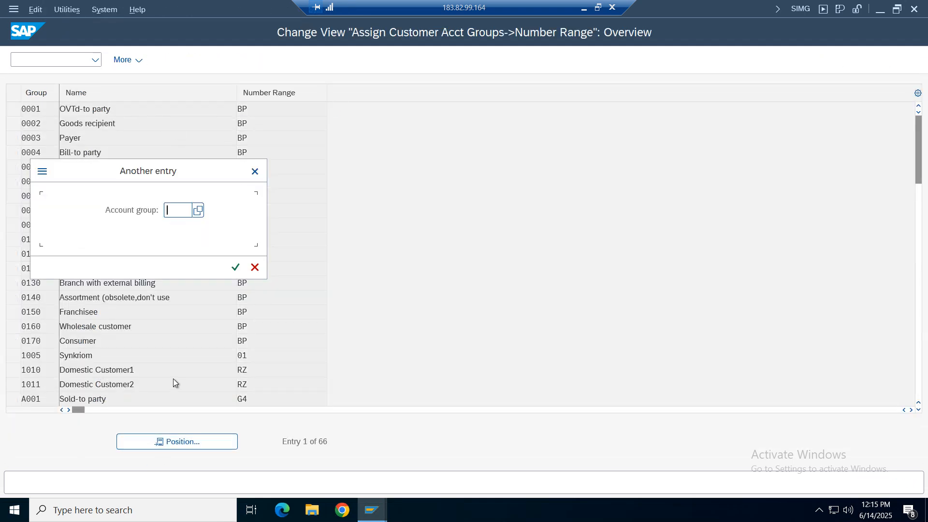
type("vzdv")
key("Return")
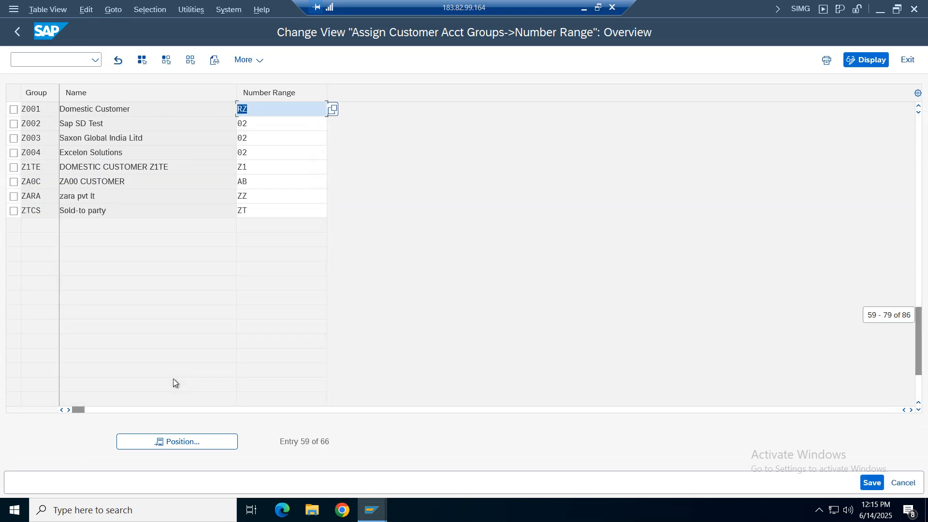
left_click(198, 445)
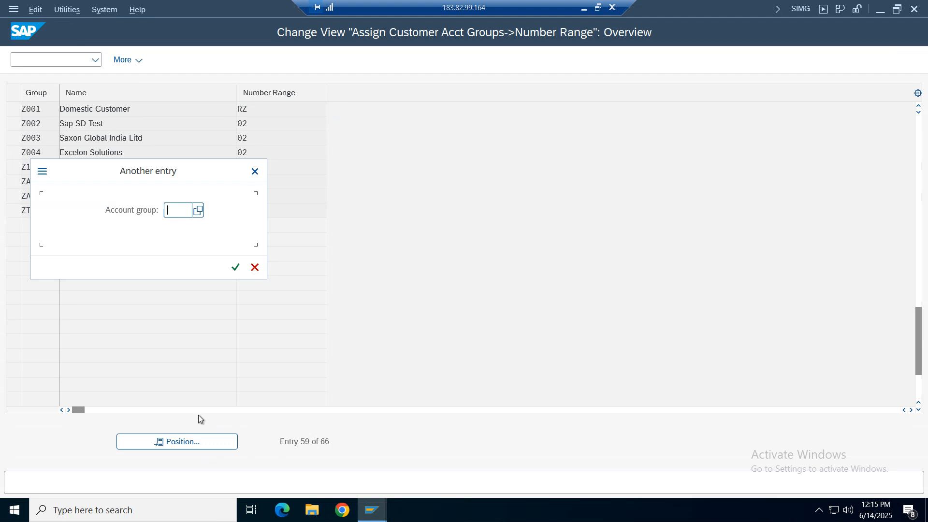
type("vzdv")
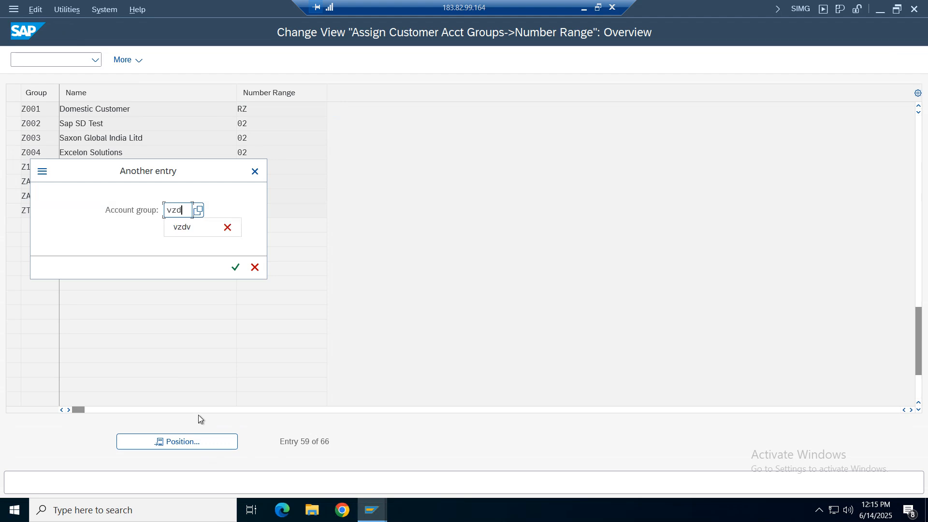
key("Return")
Assign number range DV to account group VZDC, save the assignment, and return to the implementation guide.
left_click(271, 108)
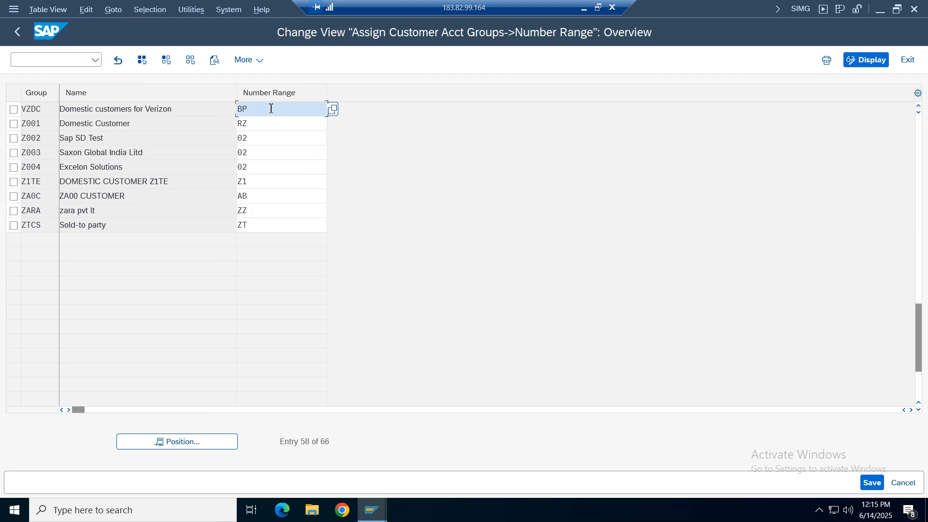
key("BackSpace")
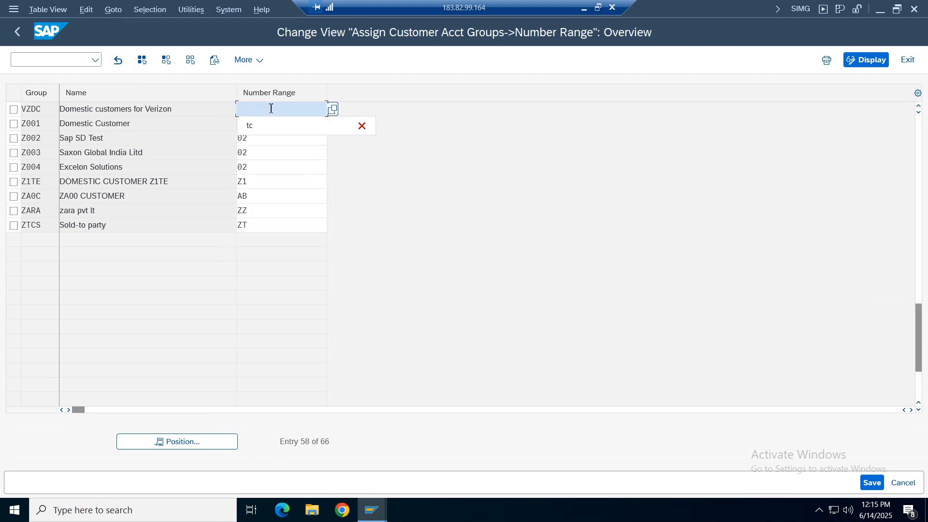
type("dv")
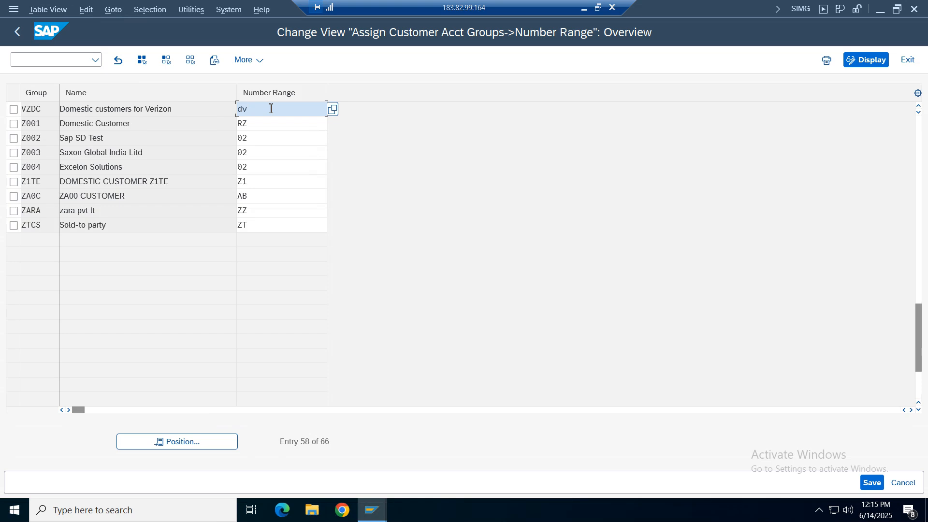
left_click(864, 480)
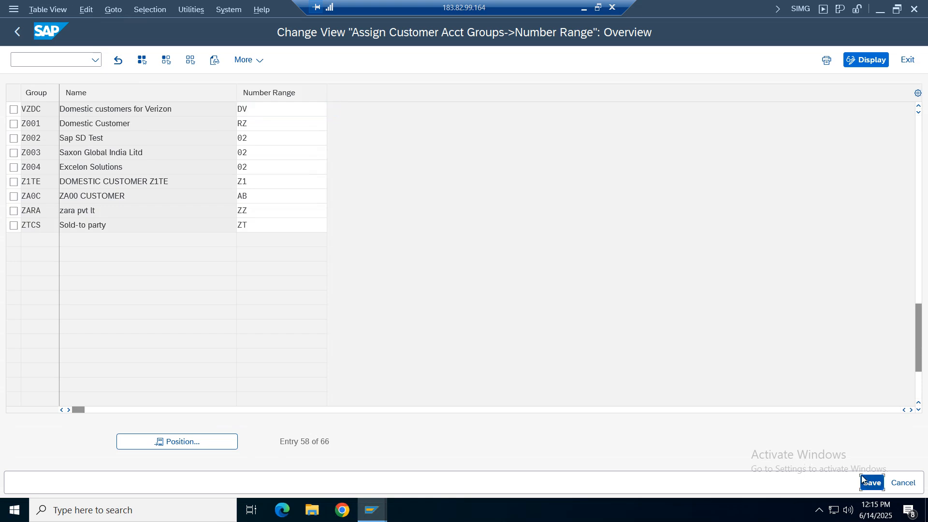
left_click(311, 268)
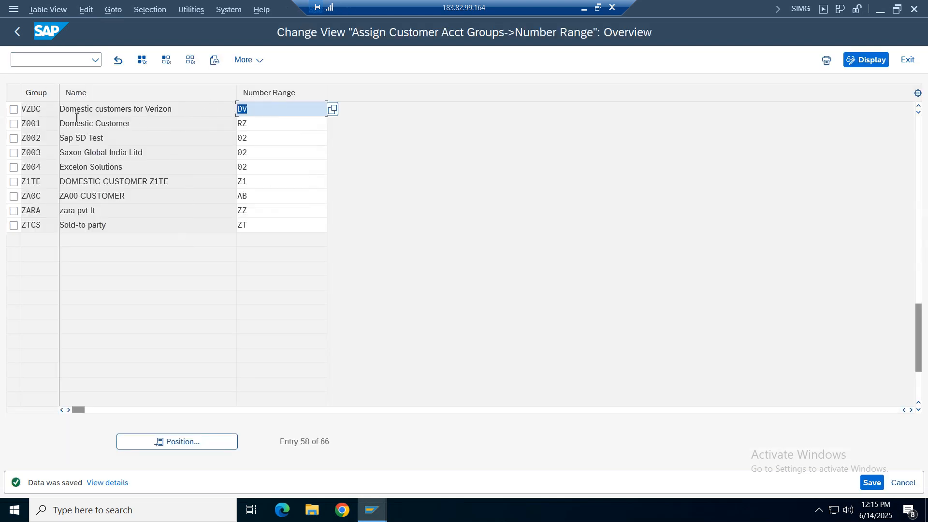
left_click(40, 108)
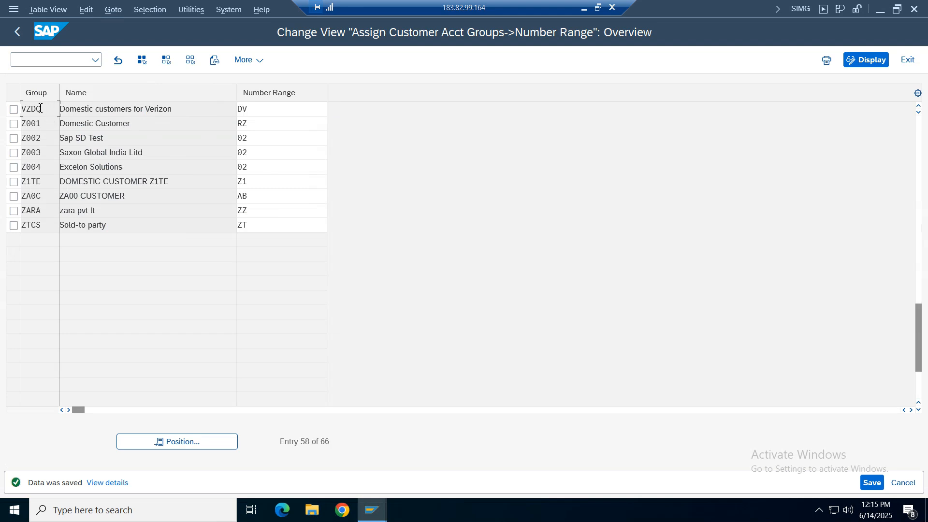
left_click(17, 31)
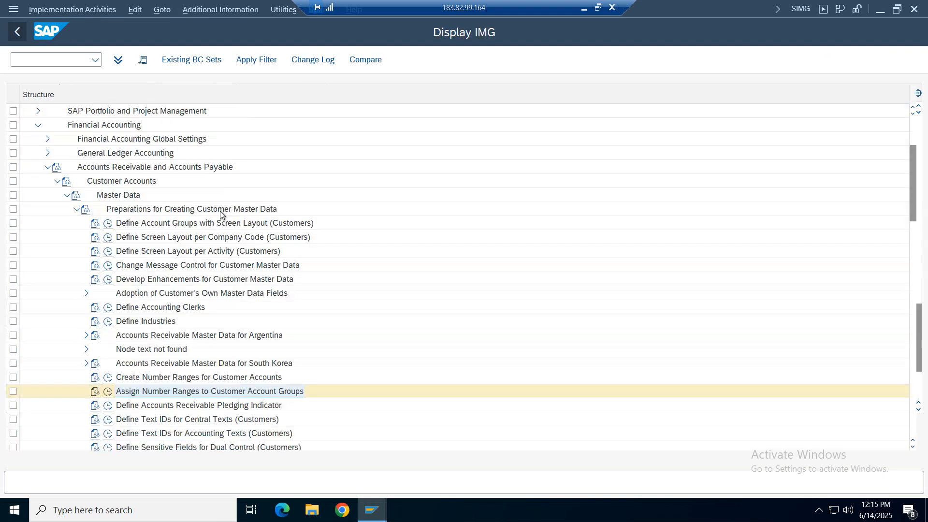
Review the customer master data activities for defining account groups, creating number ranges and assigning number ranges to account groups.
left_click(177, 227)
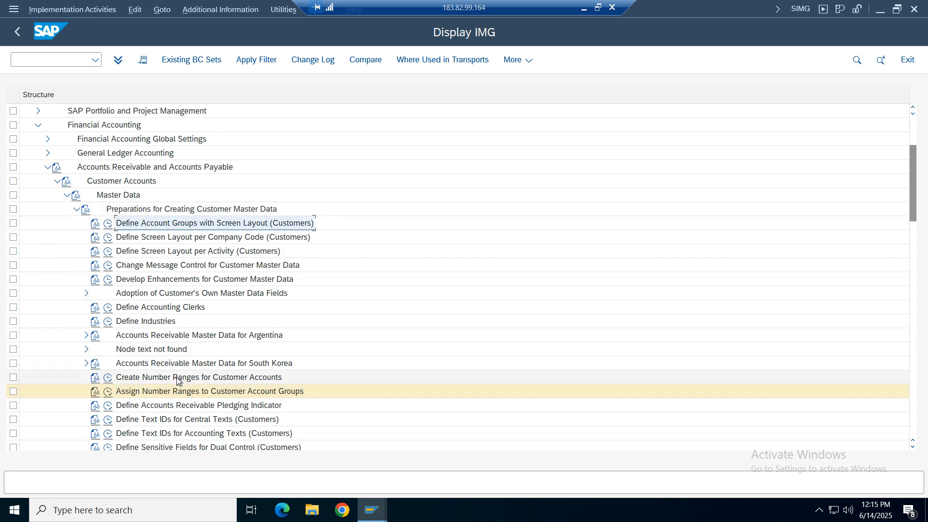
left_click(176, 378)
left_click(170, 224)
left_click(178, 377)
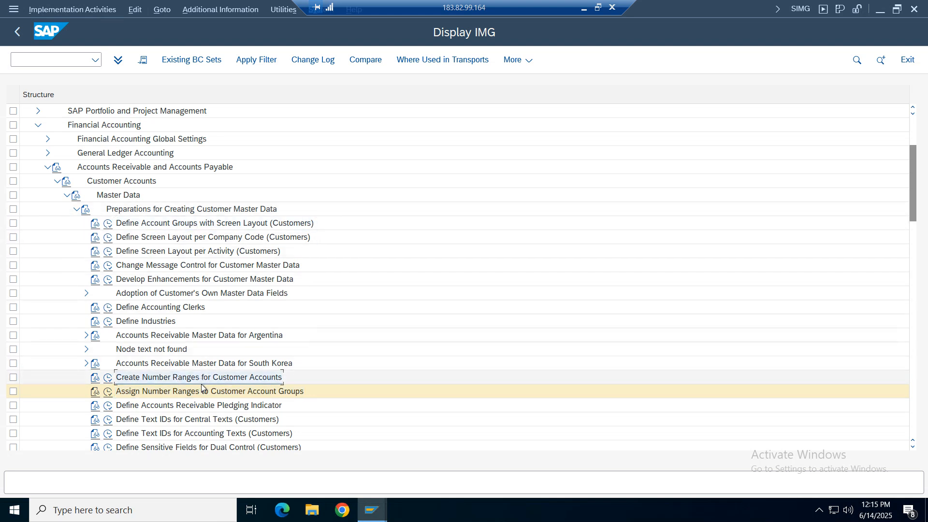
left_click(216, 387)
left_click(216, 378)
left_click(245, 225)
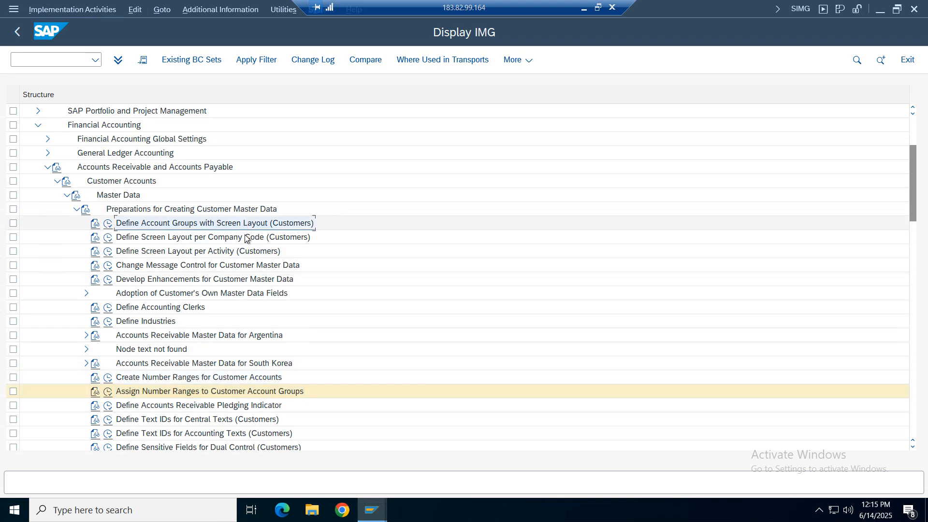
left_click(229, 391)
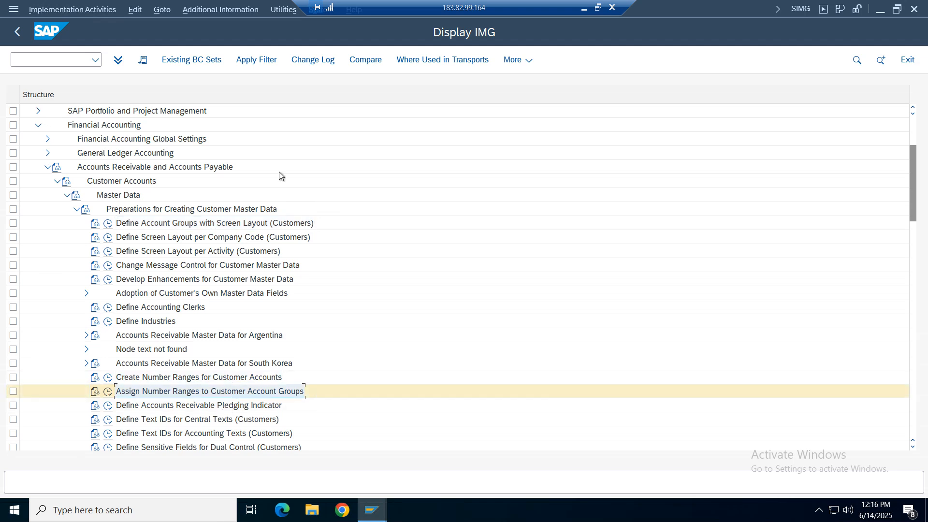
Collapse the Accounts Receivable and Accounts Payable node and the Financial Accounting node in the implementation guide.
left_click(47, 168)
left_click(38, 126)
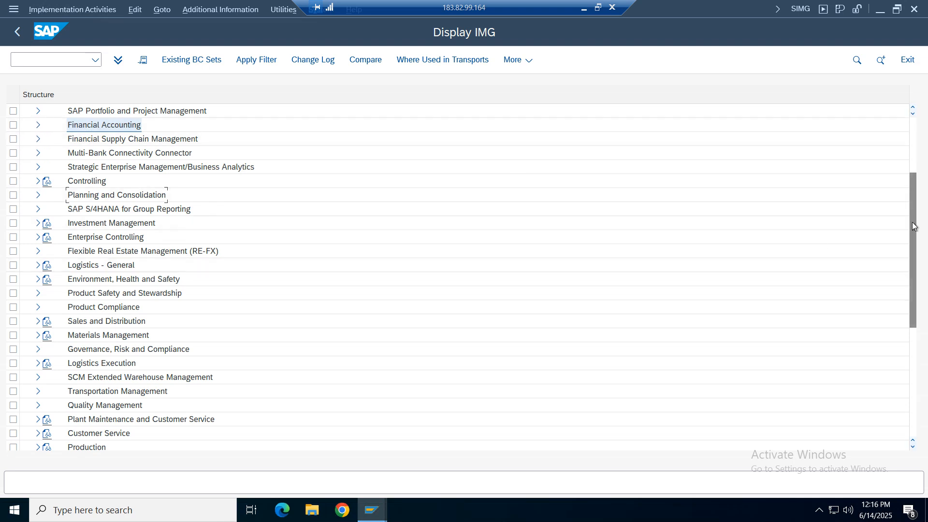
scroll(913, 226, "up", 2)
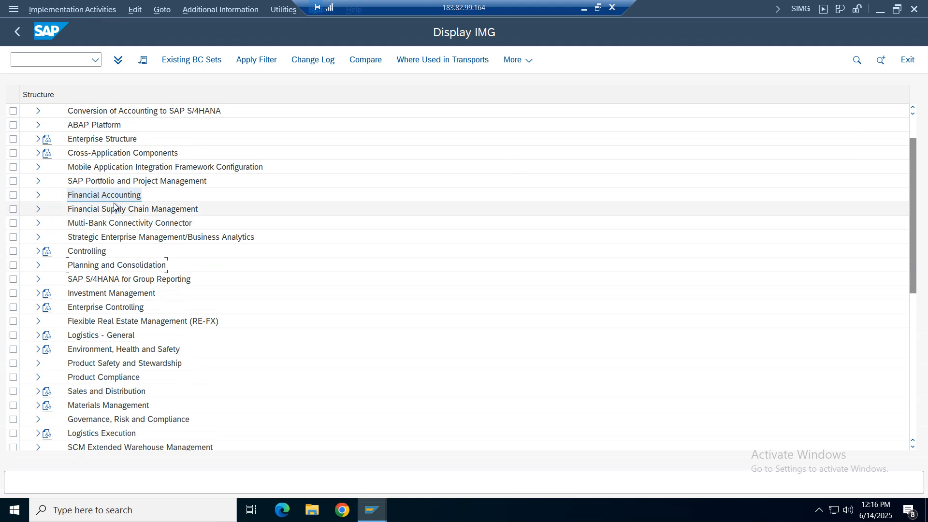
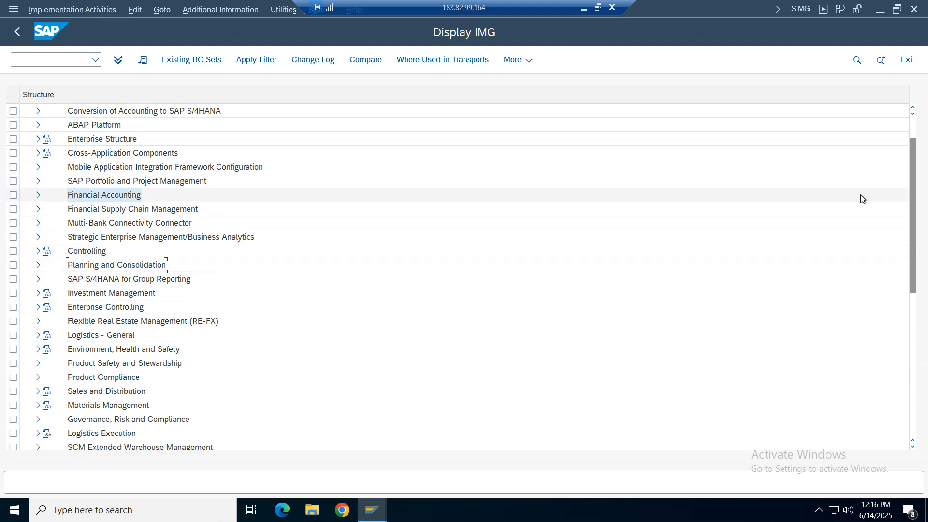
scroll(299, 158, "up", 1)
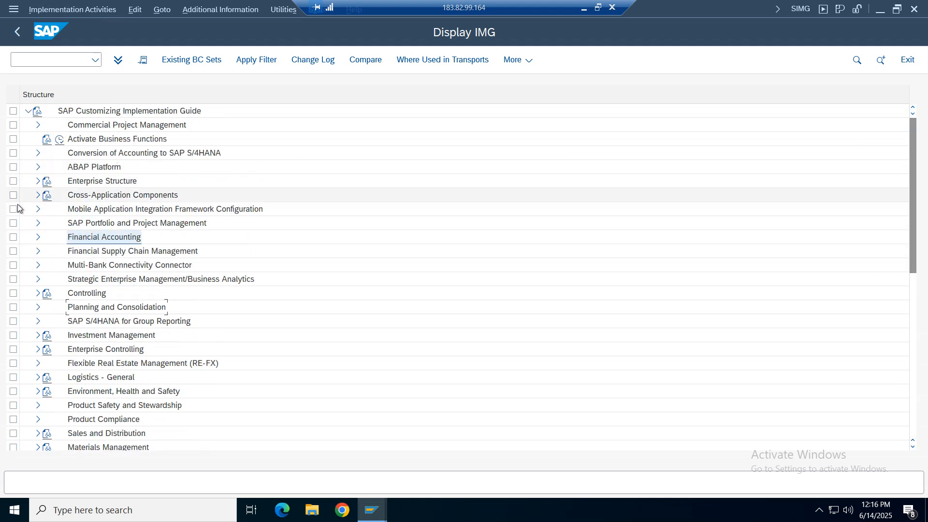
Expand Cross-Application Components down through SAP Business Partner, Business Partner and Basic Settings to the Number Ranges and Groupings activities.
left_click(38, 194)
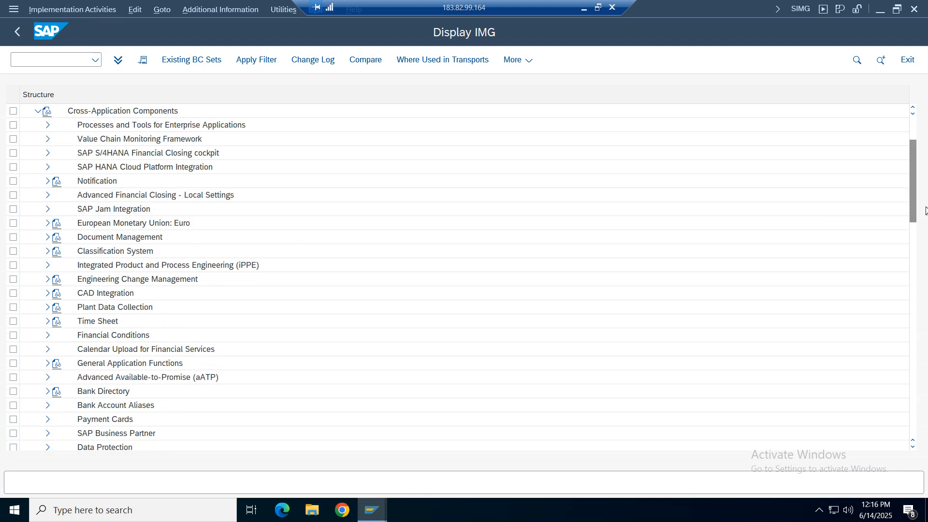
left_click_drag(912, 220, 879, 307)
double_click(154, 433)
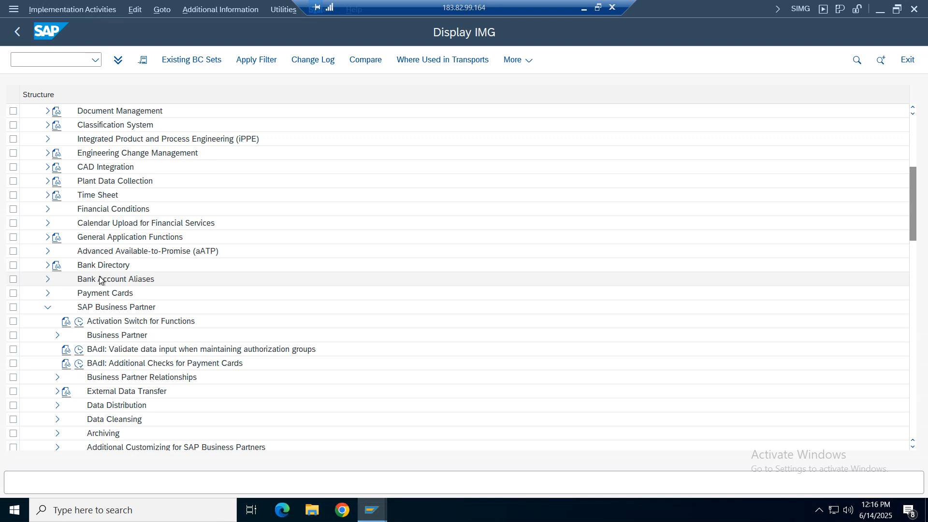
left_click(118, 307)
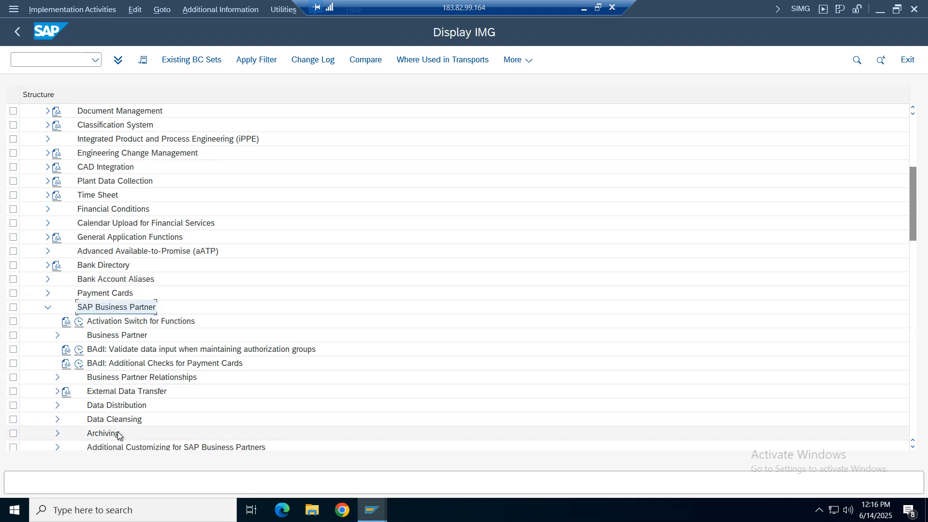
left_click(58, 335)
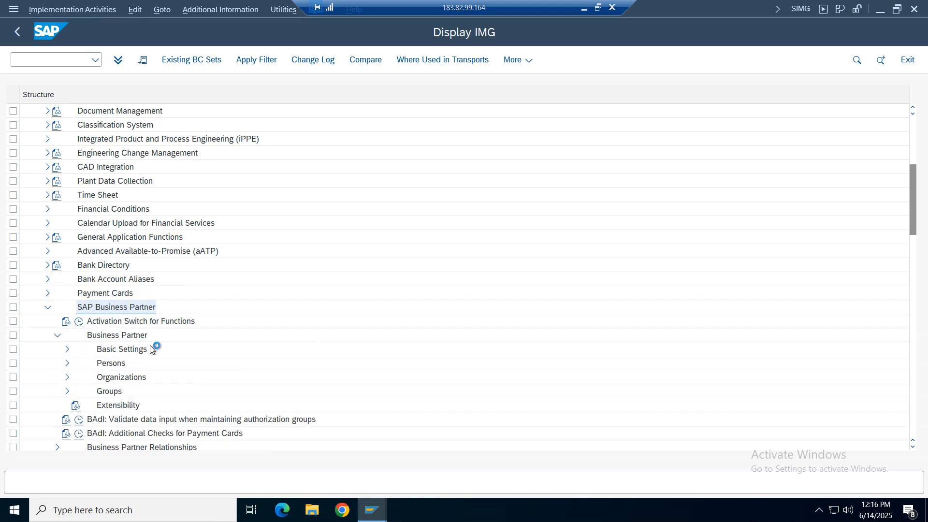
double_click(116, 350)
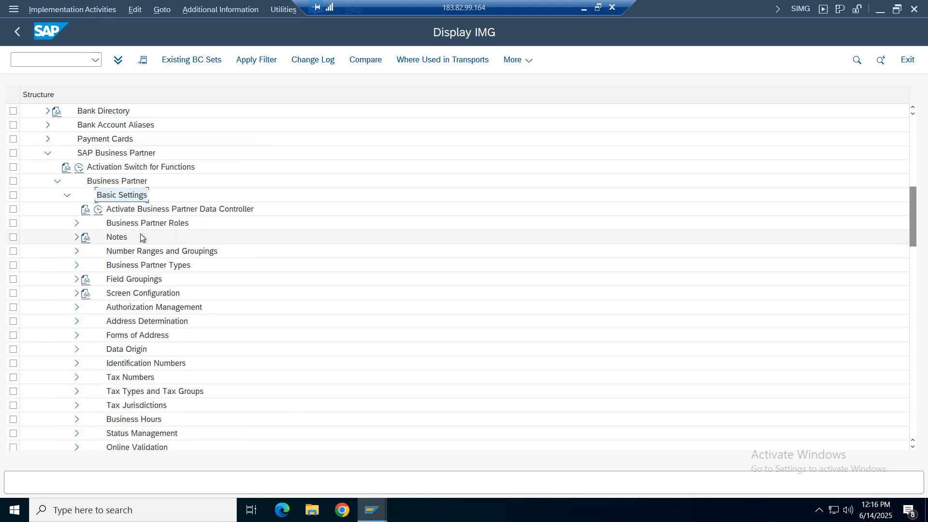
left_click(128, 251)
left_click(77, 251)
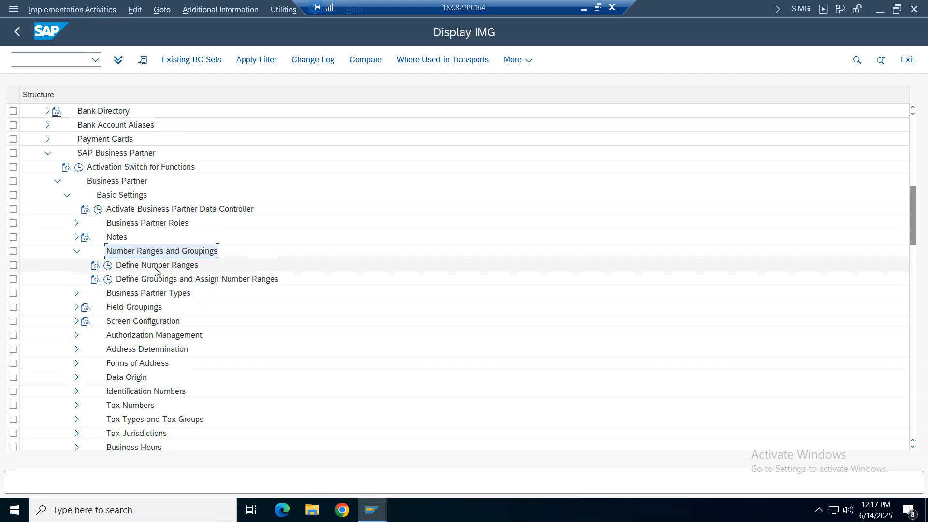
left_click(108, 265)
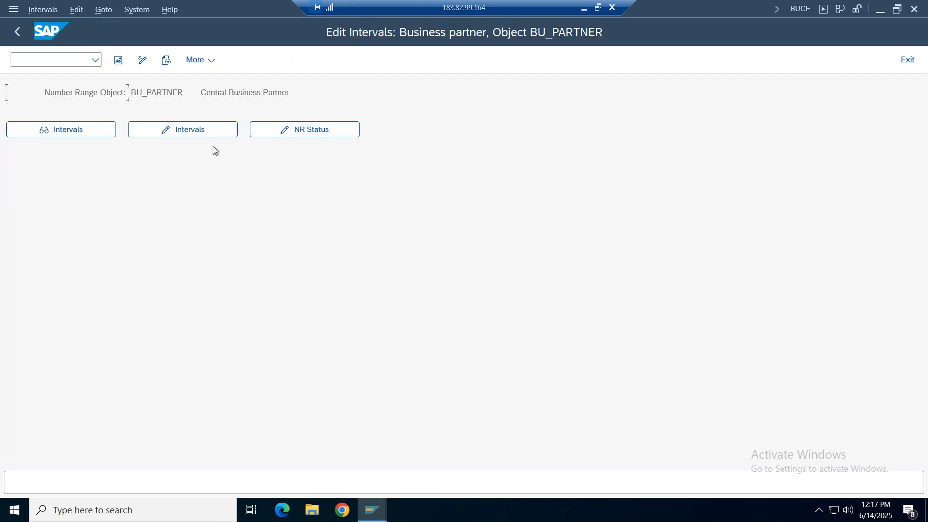
left_click(184, 130)
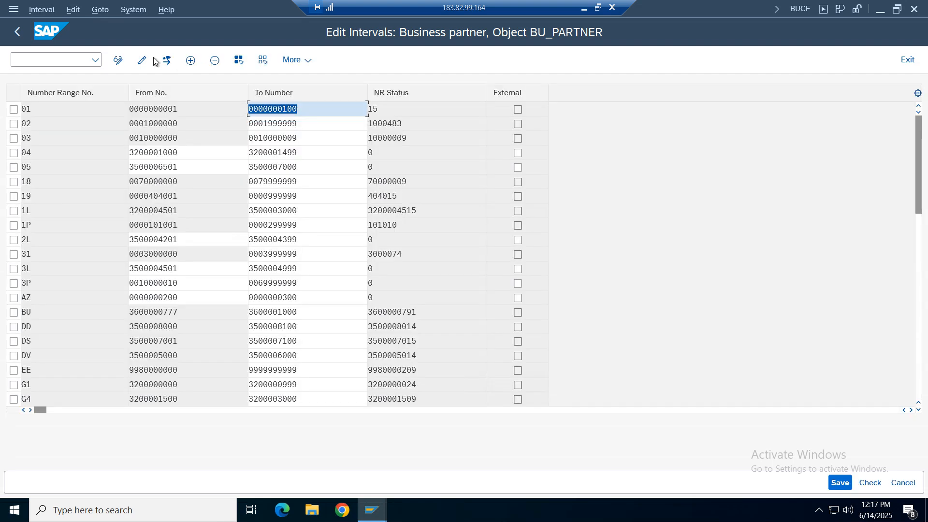
left_click(191, 60)
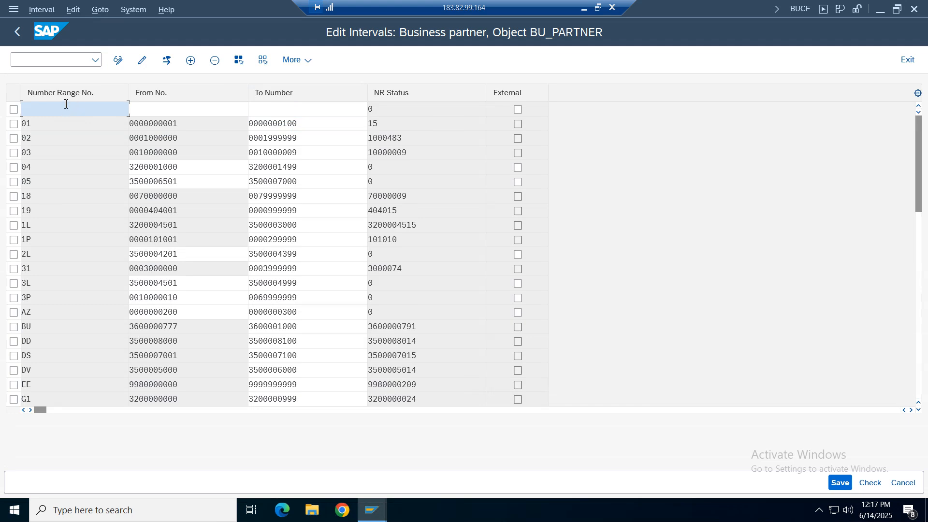
left_click(66, 104)
left_click(116, 124)
left_click(172, 108)
left_click(172, 124)
left_click(286, 111)
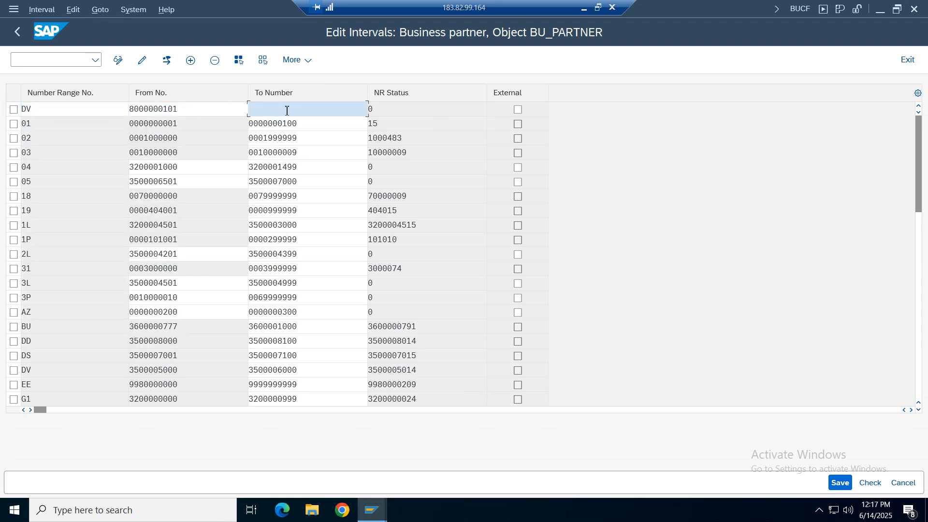
left_click(292, 127)
left_click(840, 483)
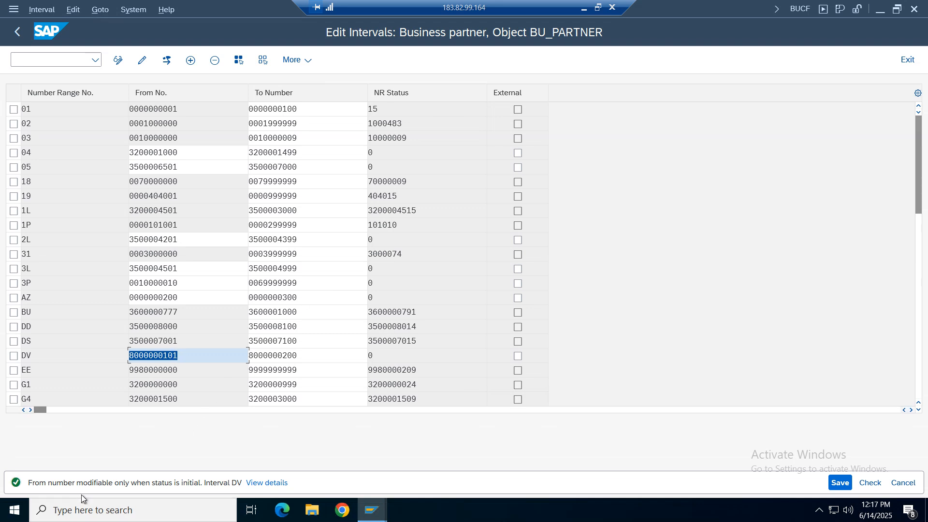
Shorten the DV interval's From number to 800000, and return to the implementation guide without saving.
left_click(199, 108)
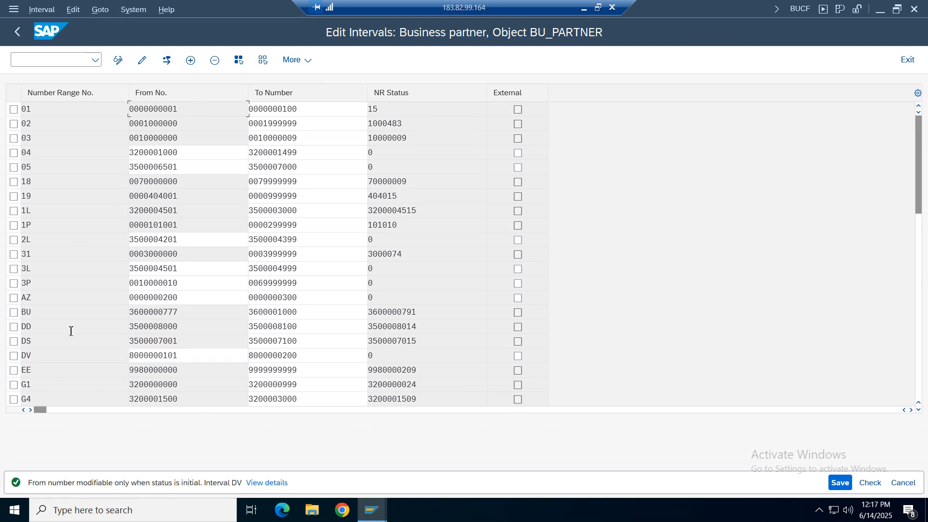
left_click(195, 359)
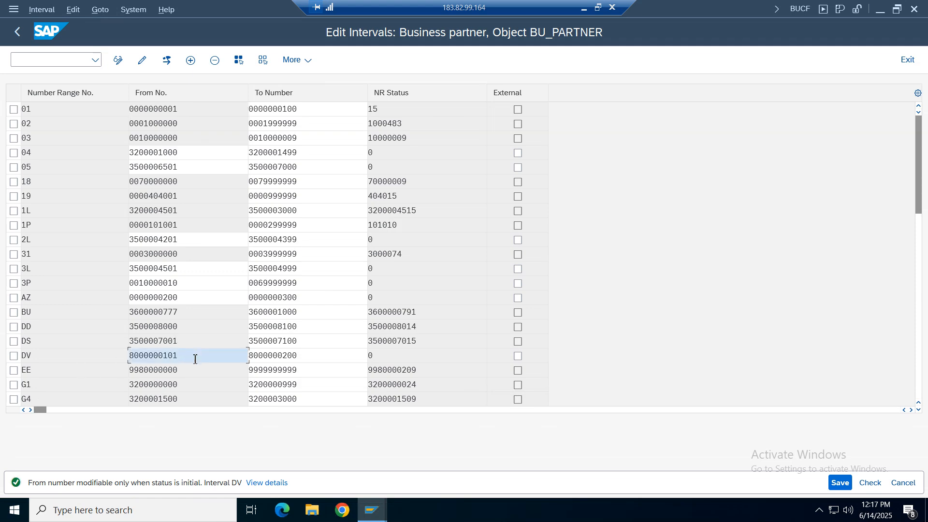
key("BackSpace")
key("BackSpace")
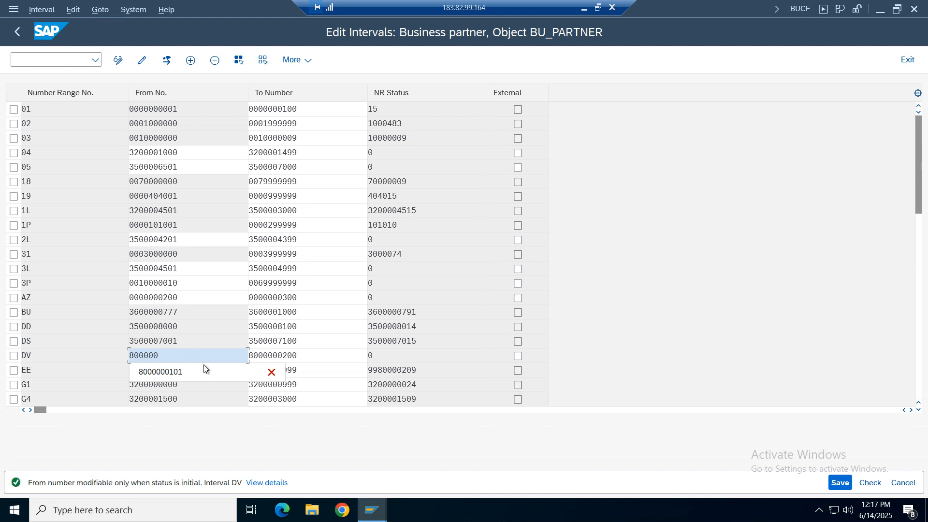
key("Return")
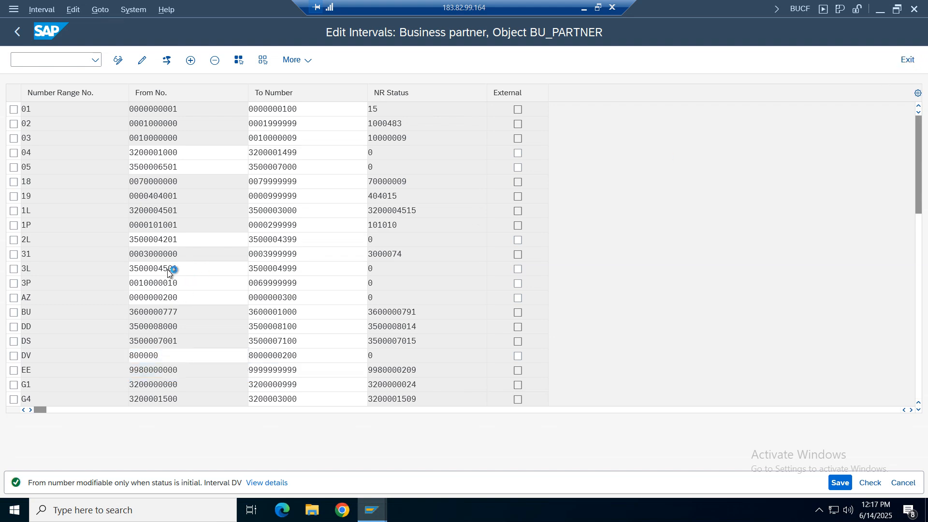
key("F3")
left_click(349, 309)
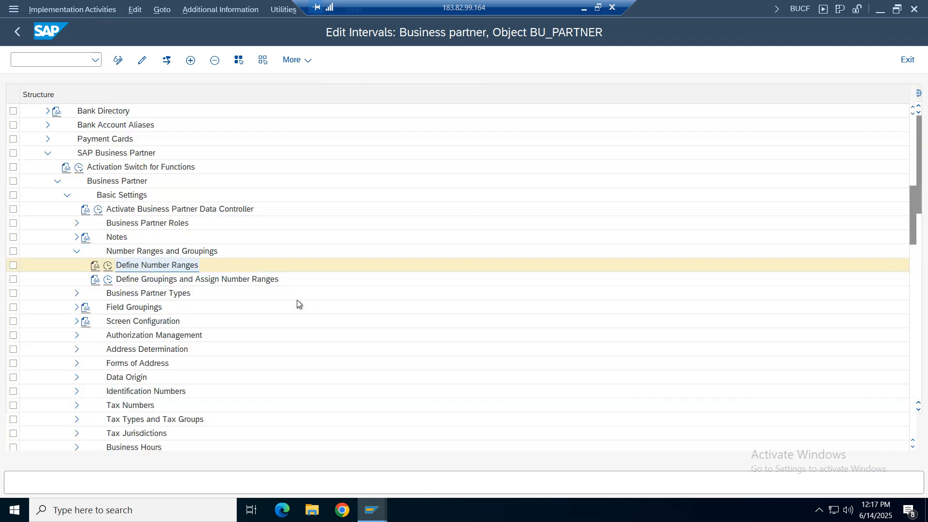
Open the business partner number range intervals for editing and insert a new interval row numbered DV.
left_click(108, 265)
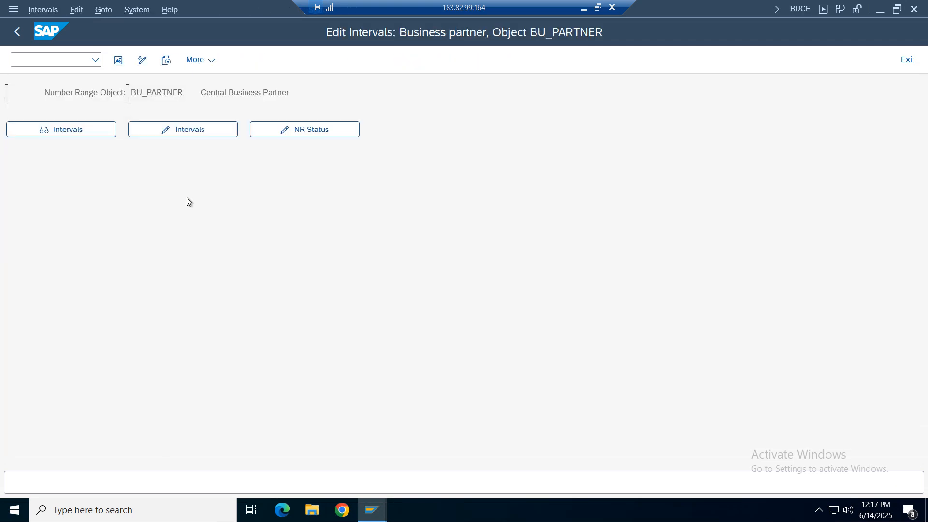
left_click(174, 131)
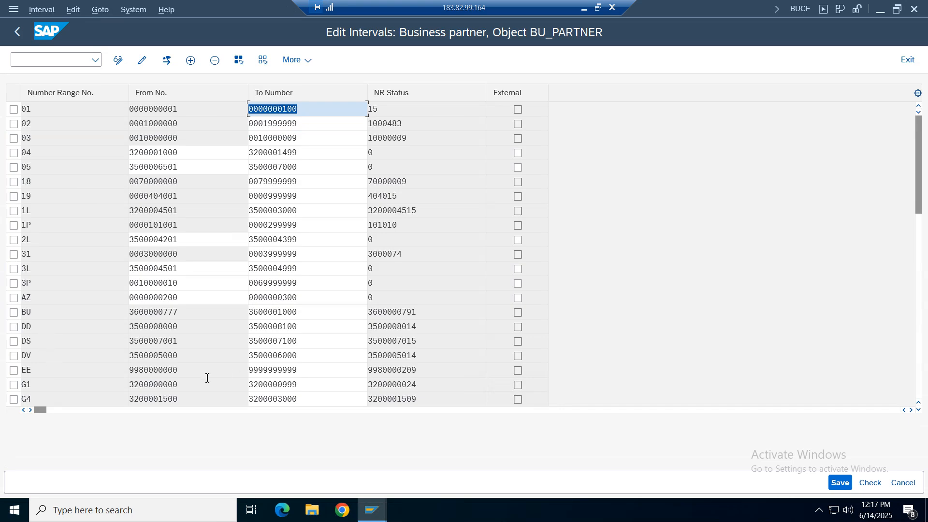
left_click(189, 61)
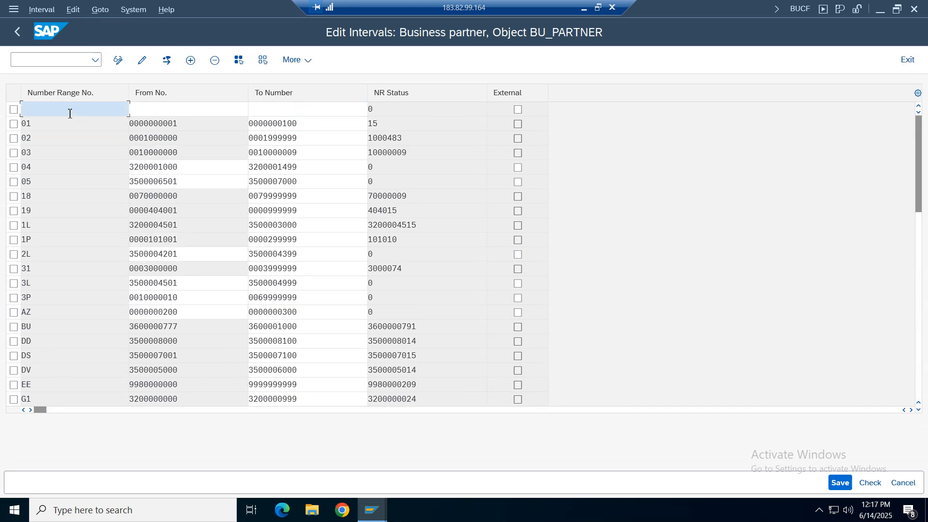
left_click(68, 110)
left_click(44, 129)
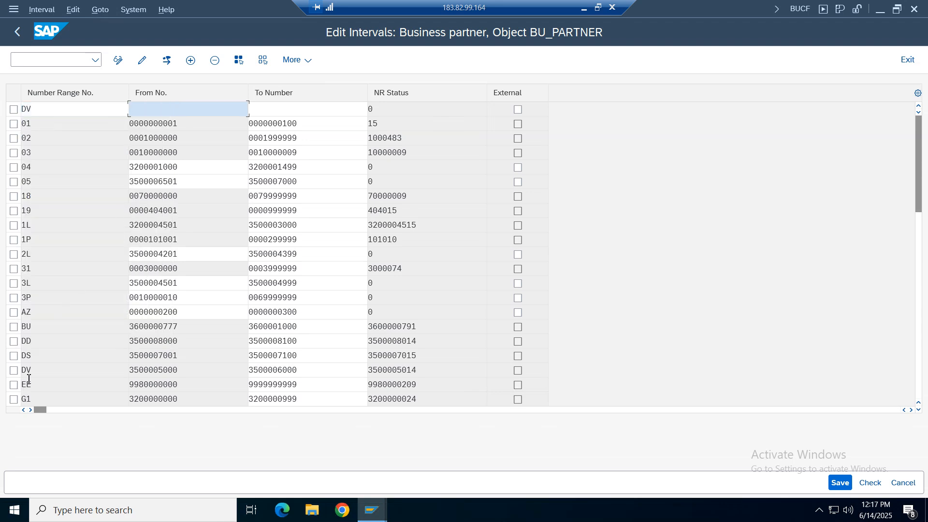
Compare the new row with the existing DV interval and change the new interval's number to V1.
left_click_drag(35, 370, 14, 371)
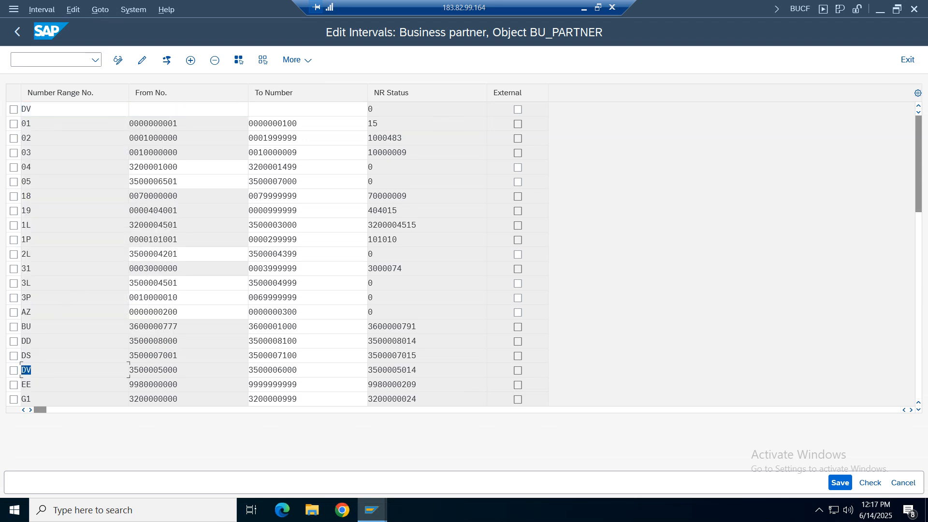
left_click_drag(185, 374, 37, 375)
double_click(35, 371)
left_click(43, 110)
left_click(36, 372)
double_click(60, 113)
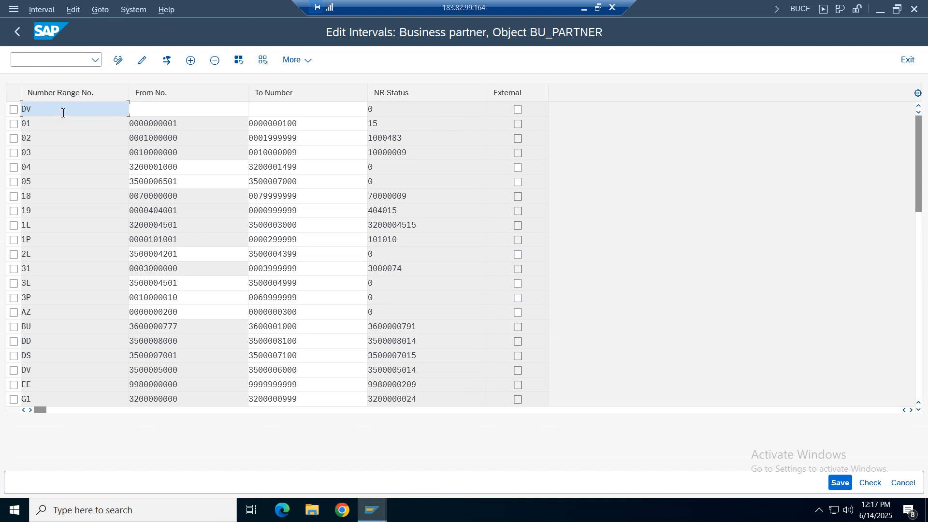
key("BackSpace")
key("BackSpace")
type("v")
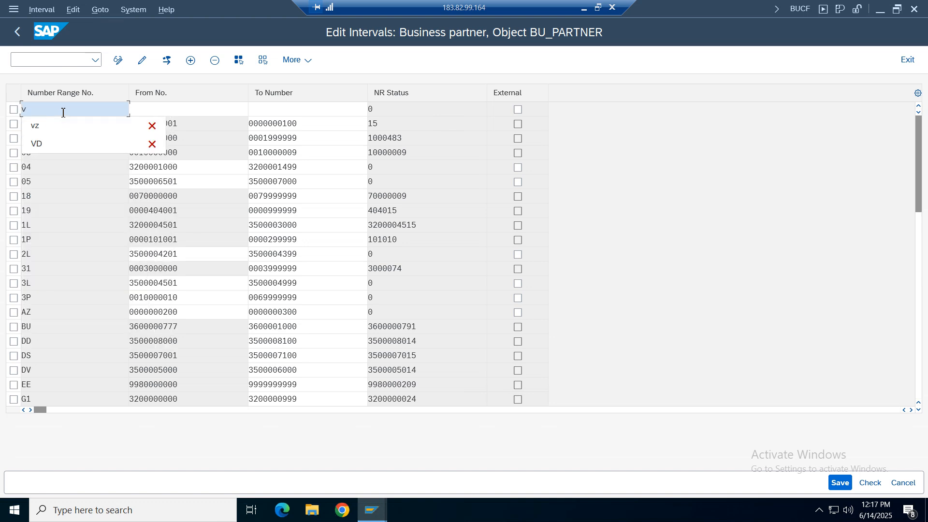
type("1")
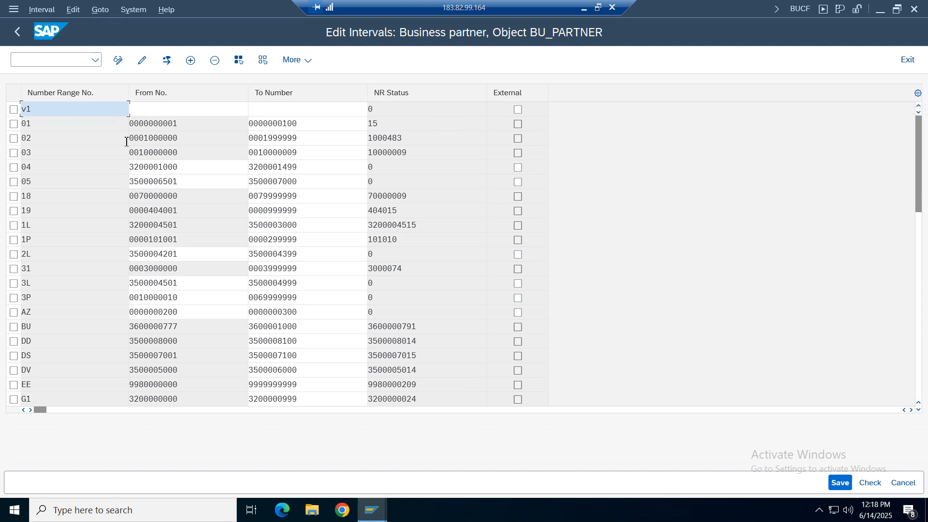
left_click(183, 108)
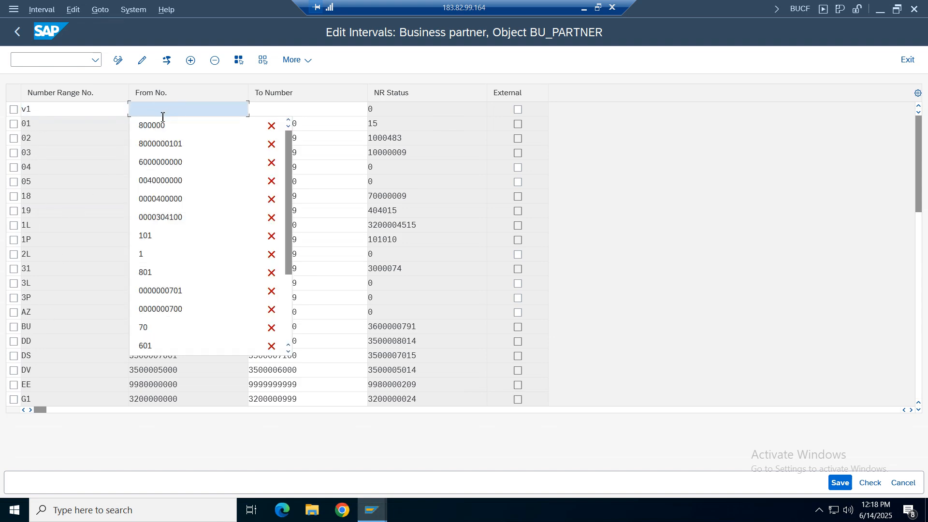
left_click(173, 144)
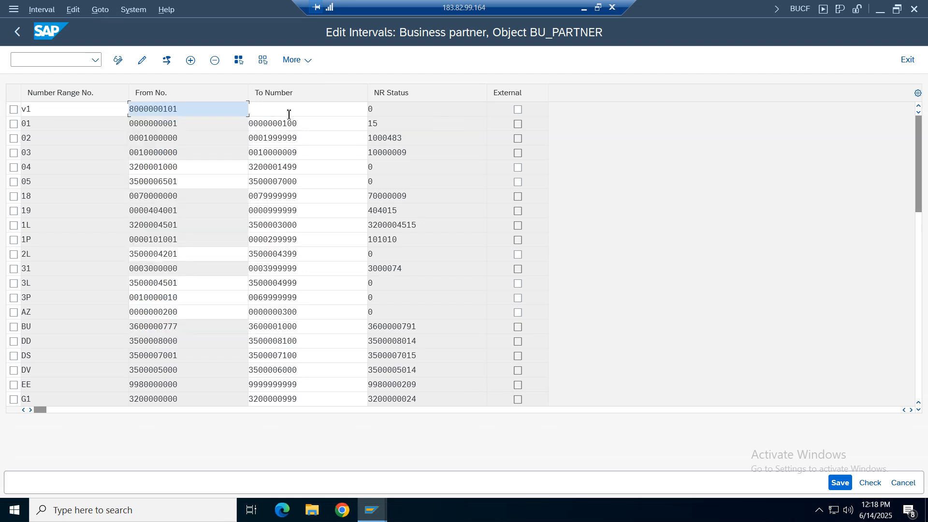
left_click(286, 110)
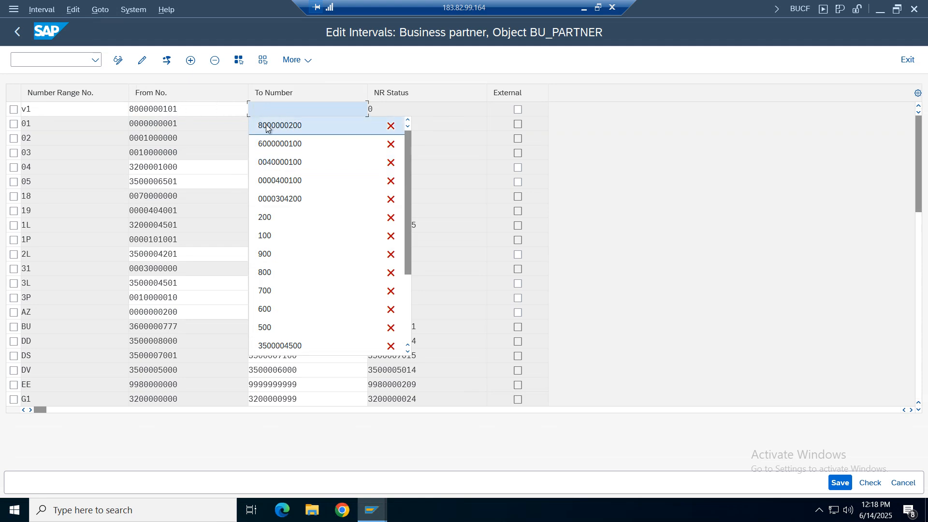
left_click(294, 126)
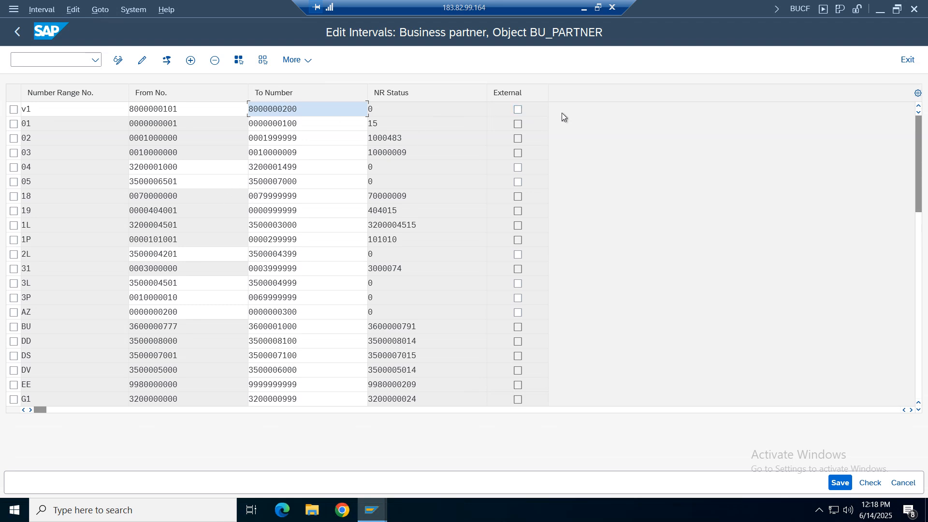
left_click(841, 483)
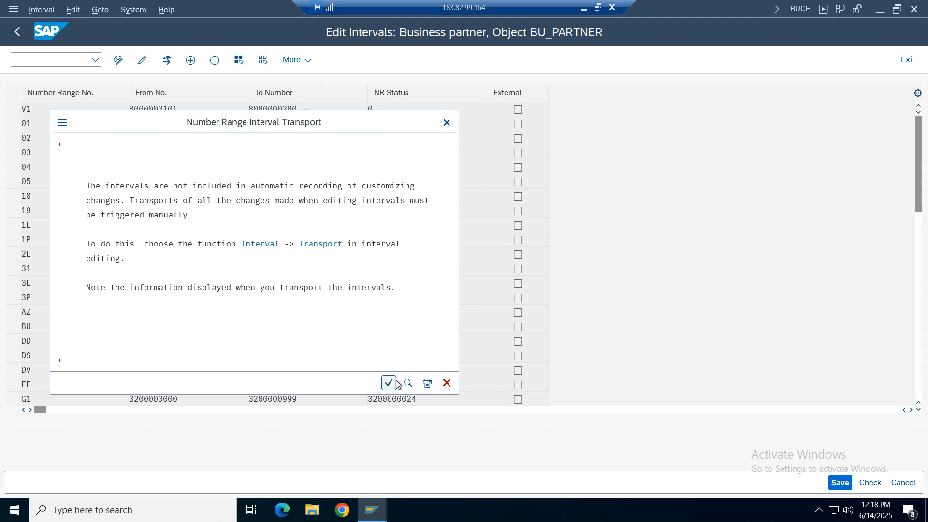
left_click(390, 384)
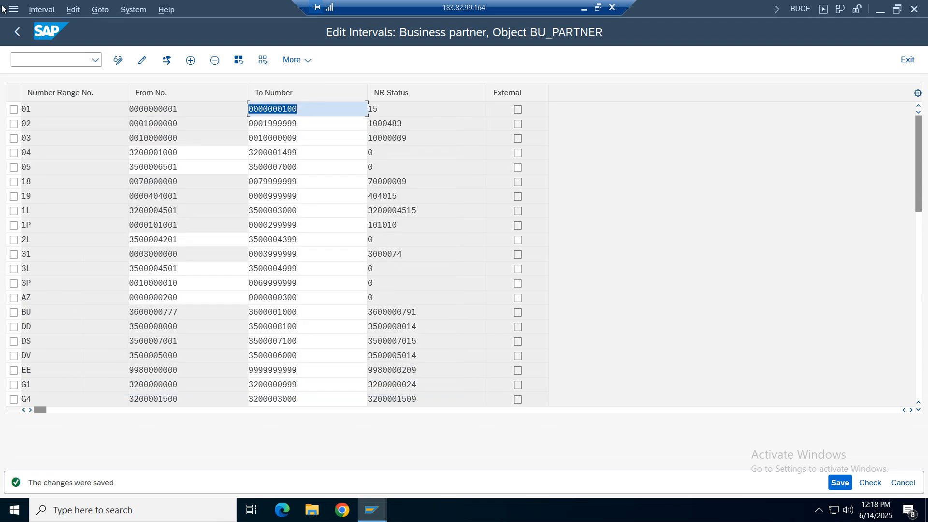
left_click(18, 31)
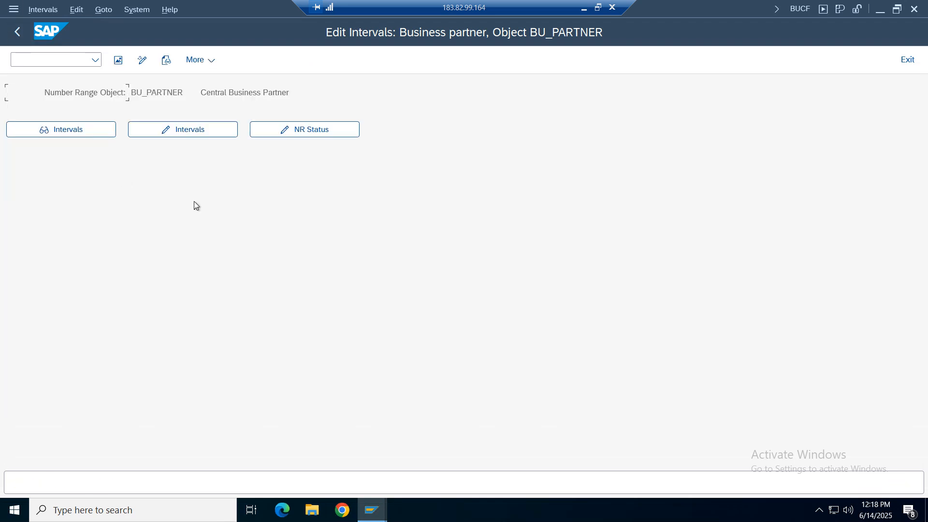
left_click(17, 31)
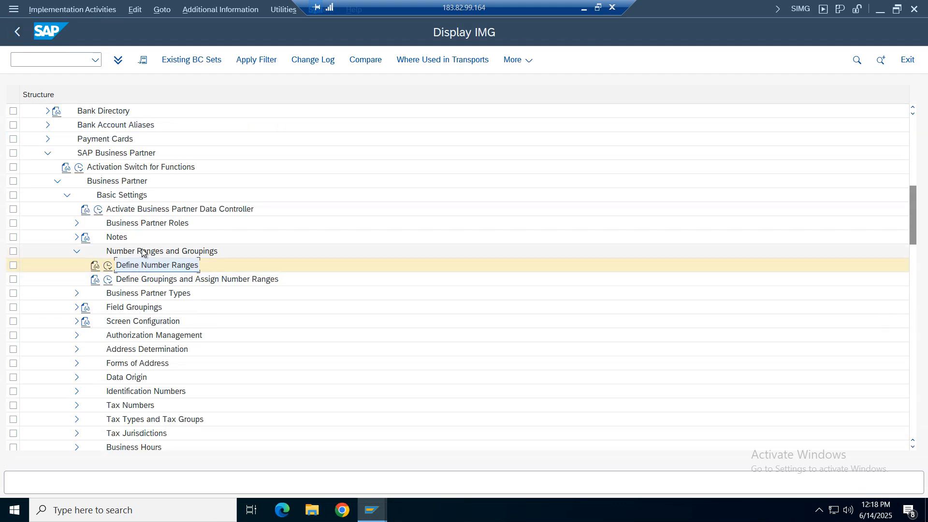
Open Define Groupings and Assign Number Ranges for business partners and start a new entries list.
left_click(117, 181)
left_click(157, 266)
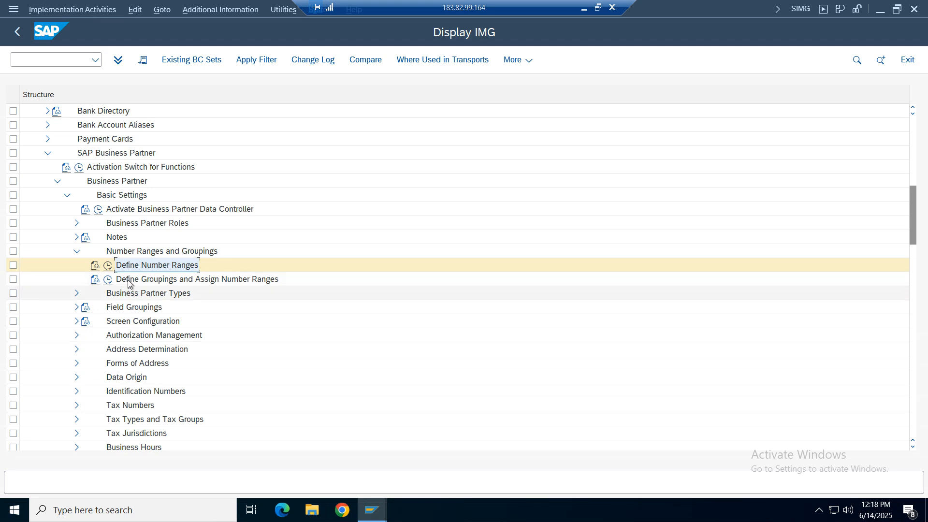
left_click(129, 280)
left_click(108, 280)
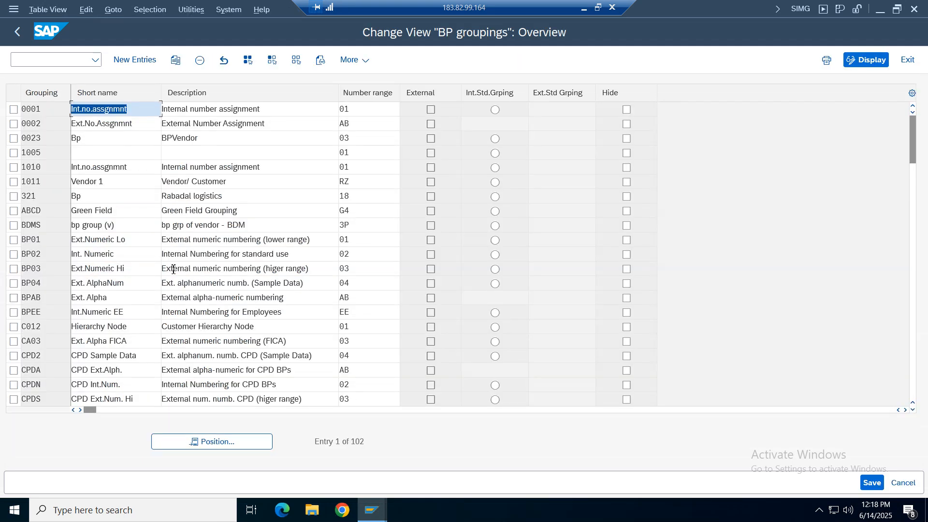
left_click(134, 60)
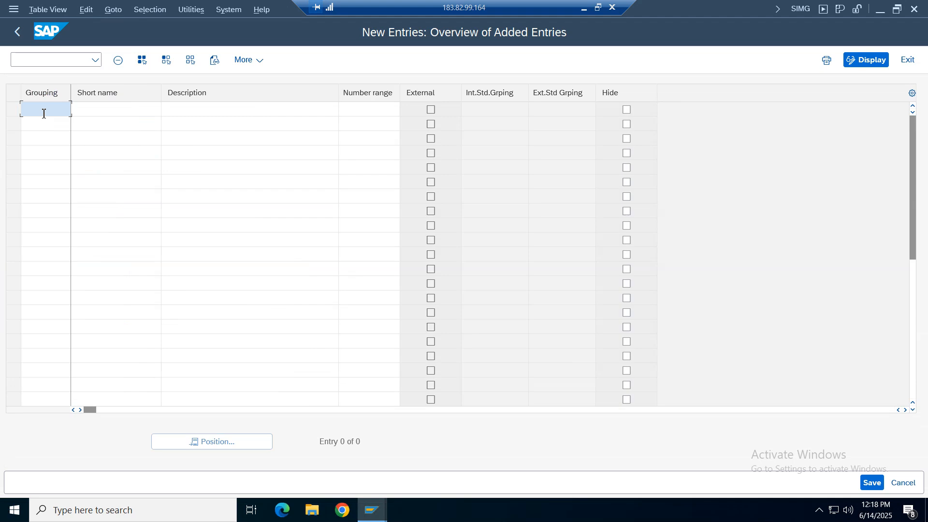
Enter grouping VZDC with short name "BP Verizon Cus" and description "BP Verizon customers" in the first new row.
type("Vzdc")
key("Tab")
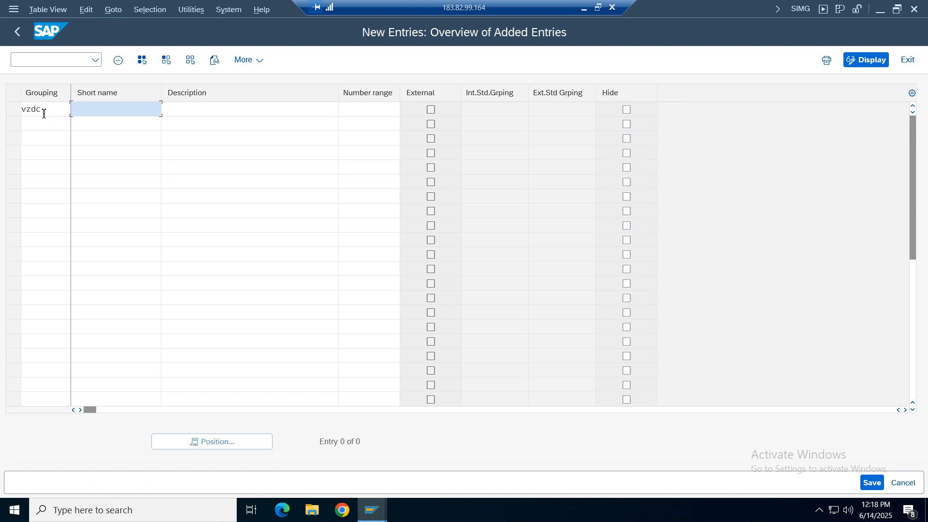
type("b")
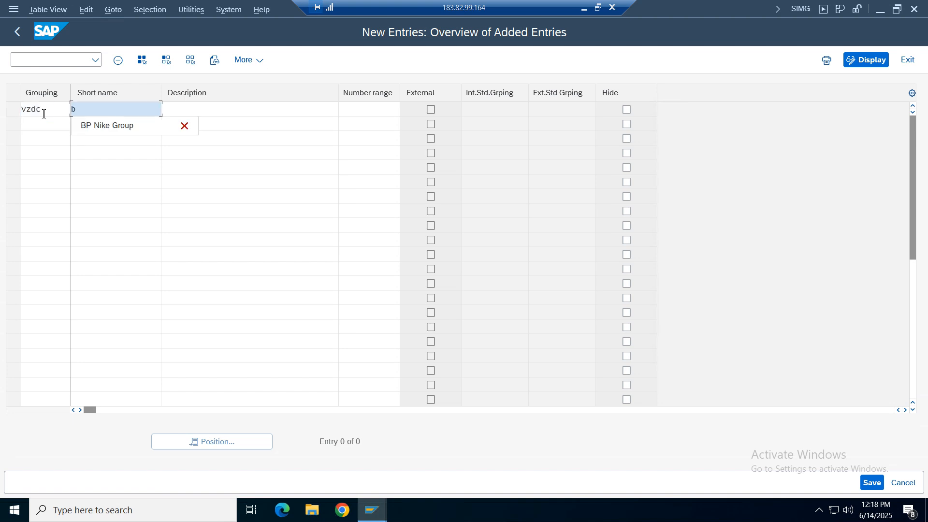
key("BackSpace")
type("BP Verizon C")
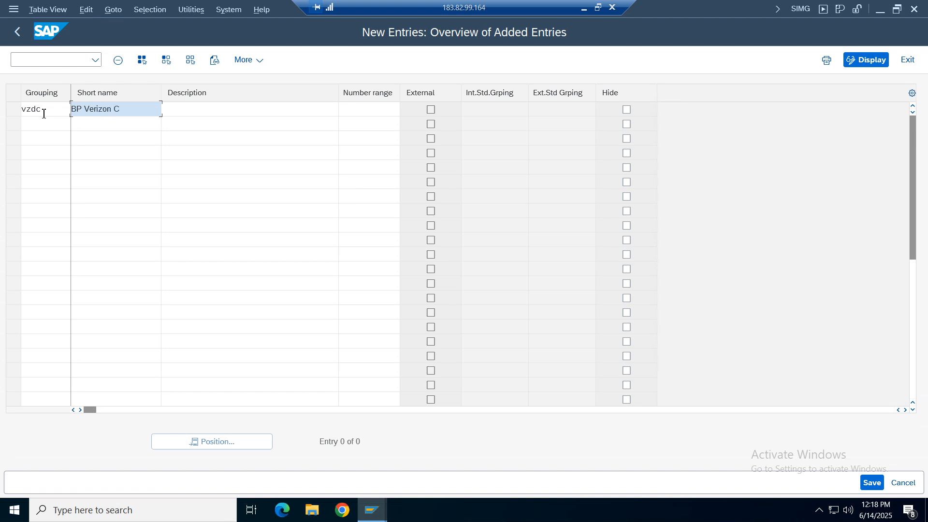
type("ust")
key("BackSpace")
key("Tab")
type("BP")
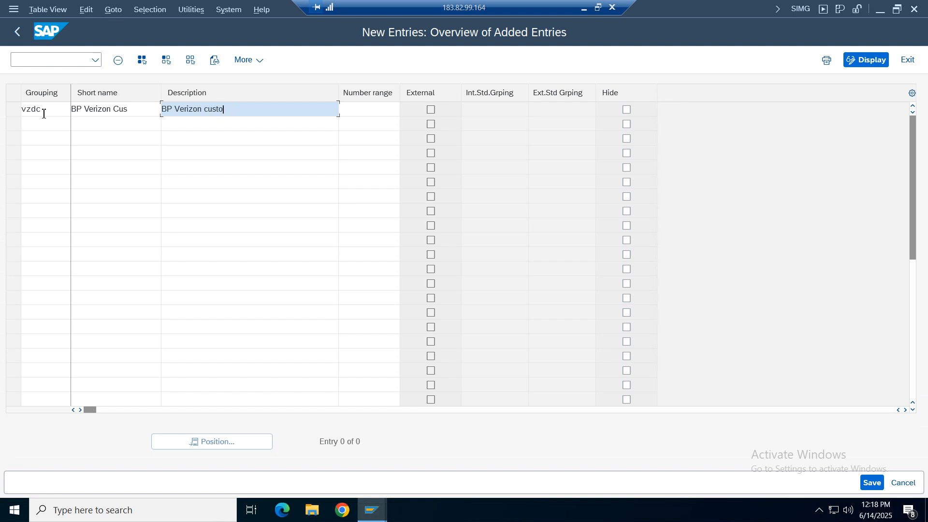
Assign number range V1 to grouping VZDC.
left_click(378, 108)
type("V")
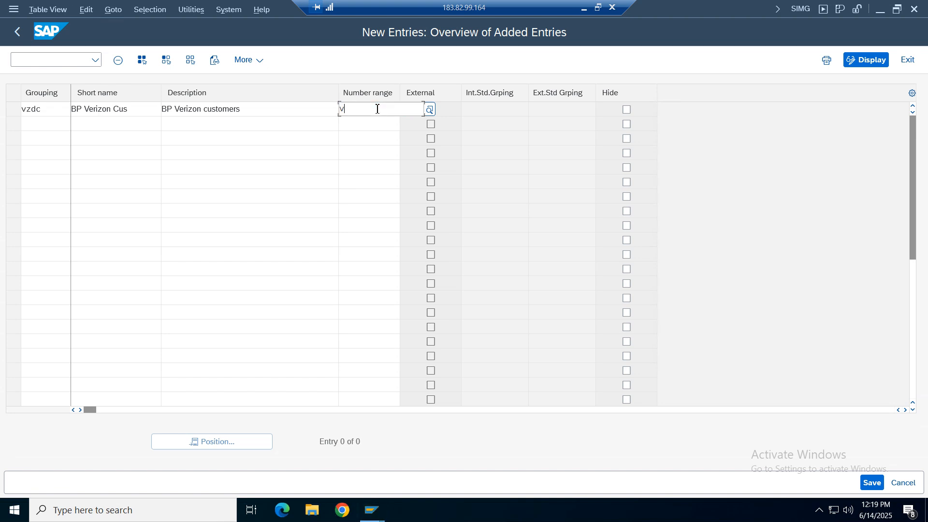
type("1")
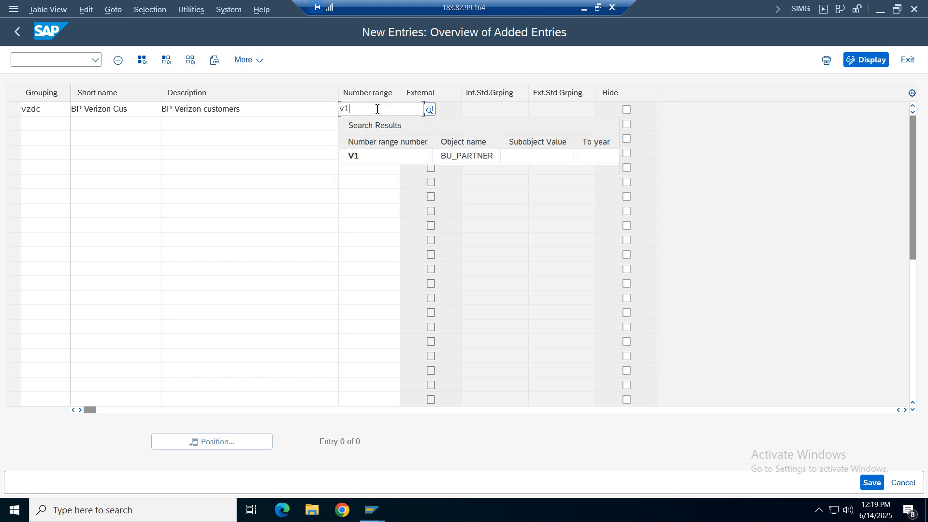
key("Return")
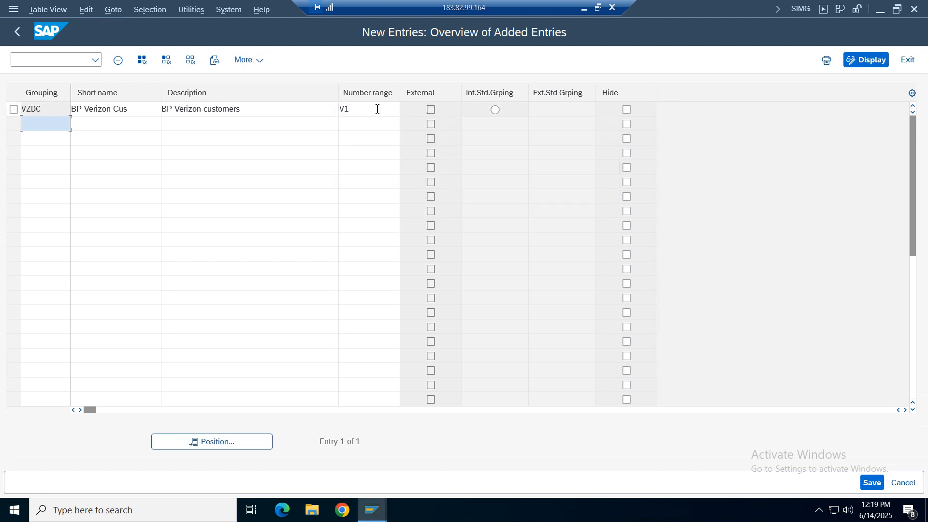
Look up number range V1 in the list of available business partner intervals, and close the list without changing the assignment.
left_click(356, 110)
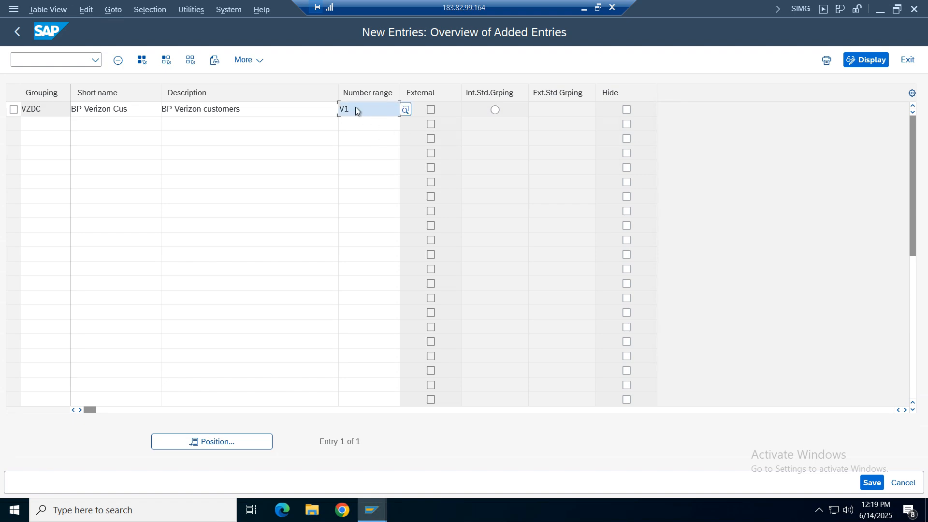
left_click(406, 110)
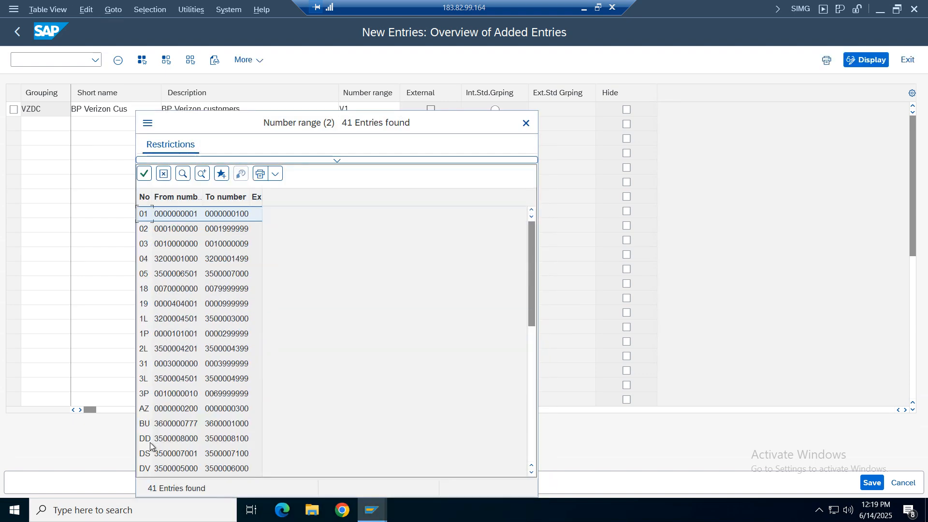
left_click(150, 444)
left_click_drag(531, 274, 534, 403)
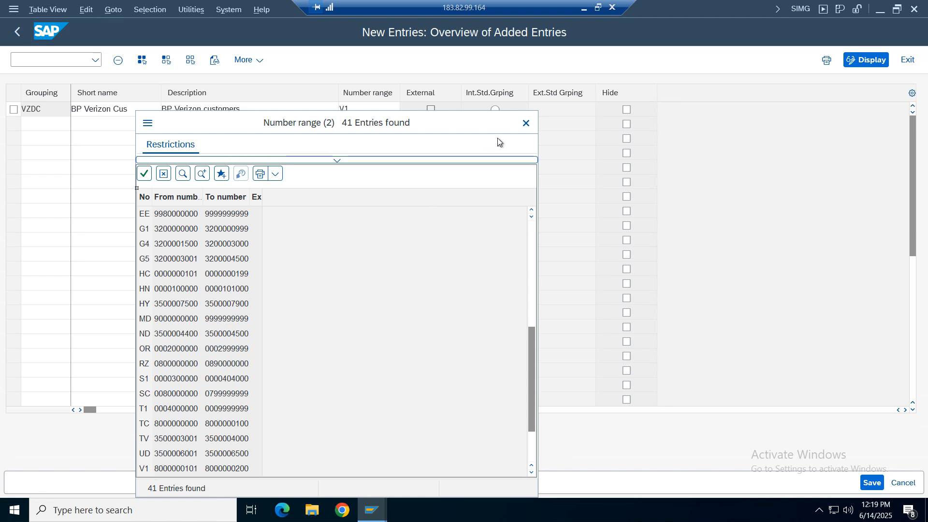
left_click(527, 123)
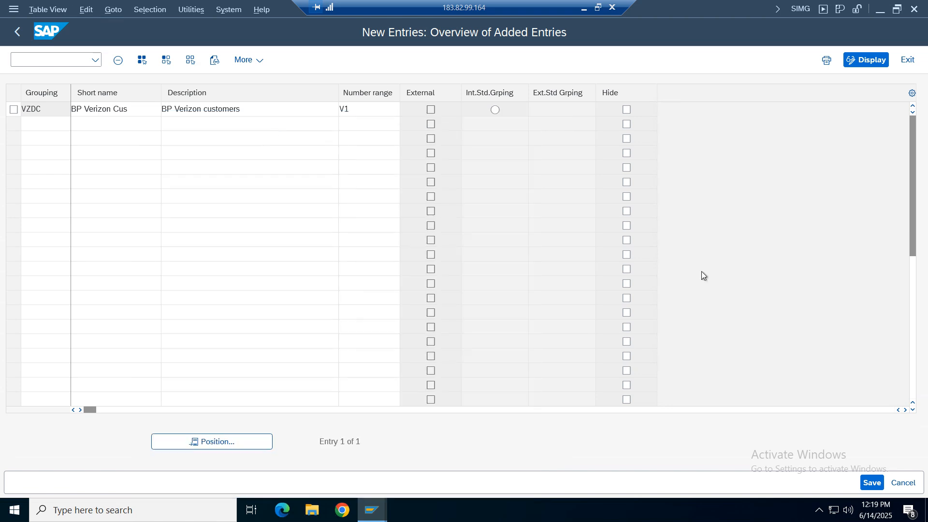
Save the new VZDC grouping and return to the implementation guide.
left_click(874, 483)
left_click(309, 267)
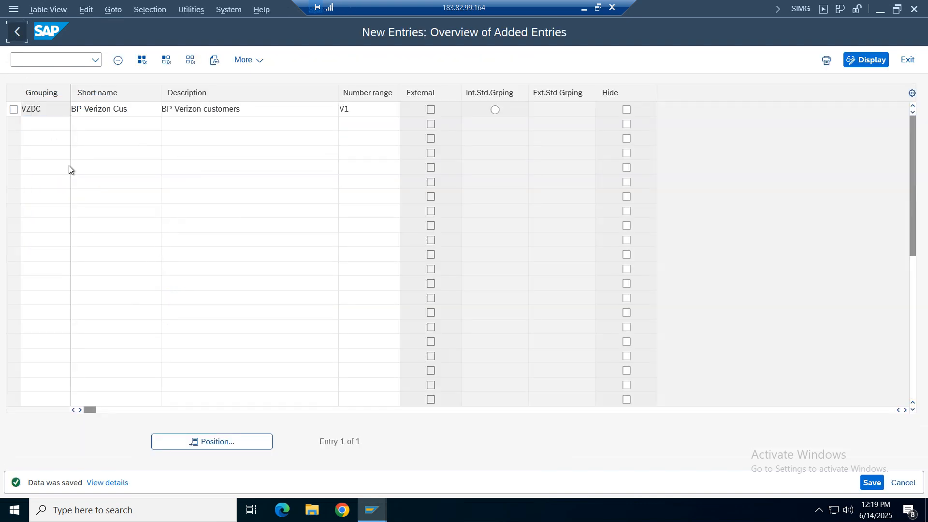
left_click(19, 32)
left_click(18, 32)
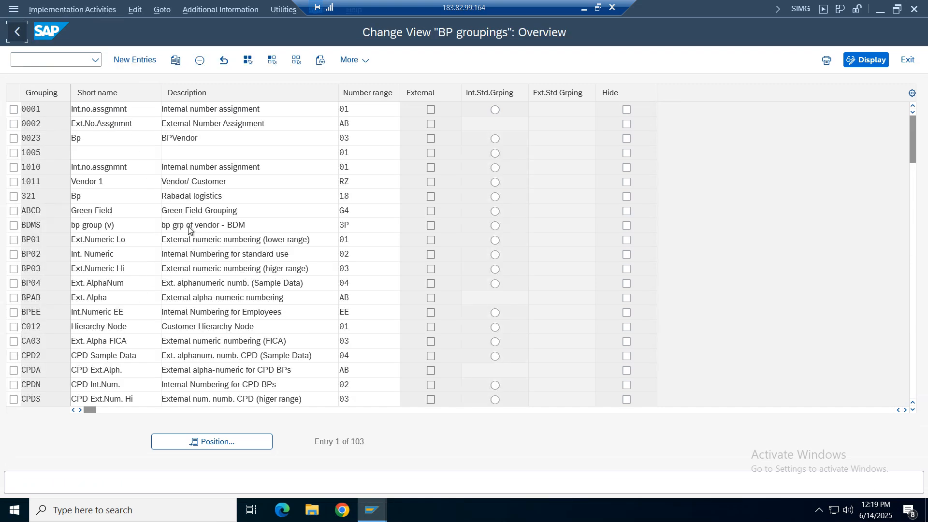
Collapse the Number Ranges and Groupings node and its parent nodes up to SAP Business Partner.
left_click(156, 266)
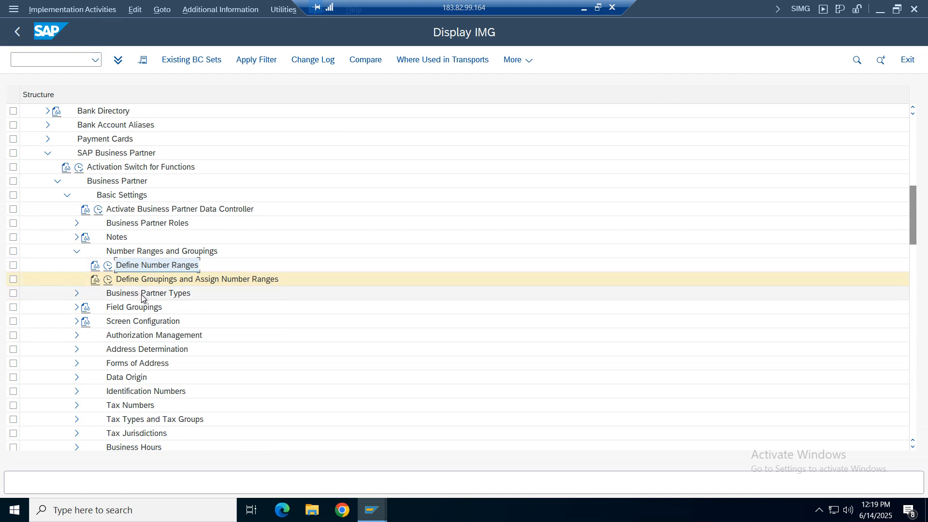
left_click(173, 284)
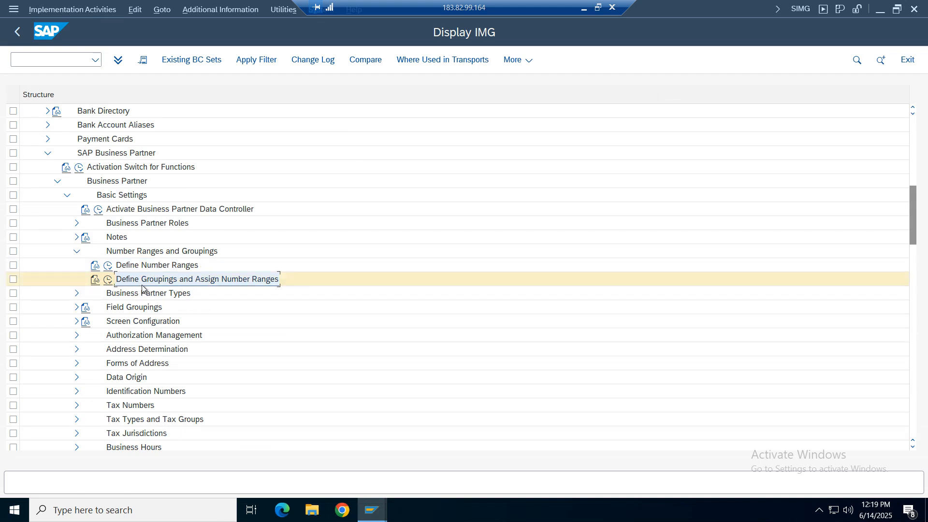
left_click(170, 280)
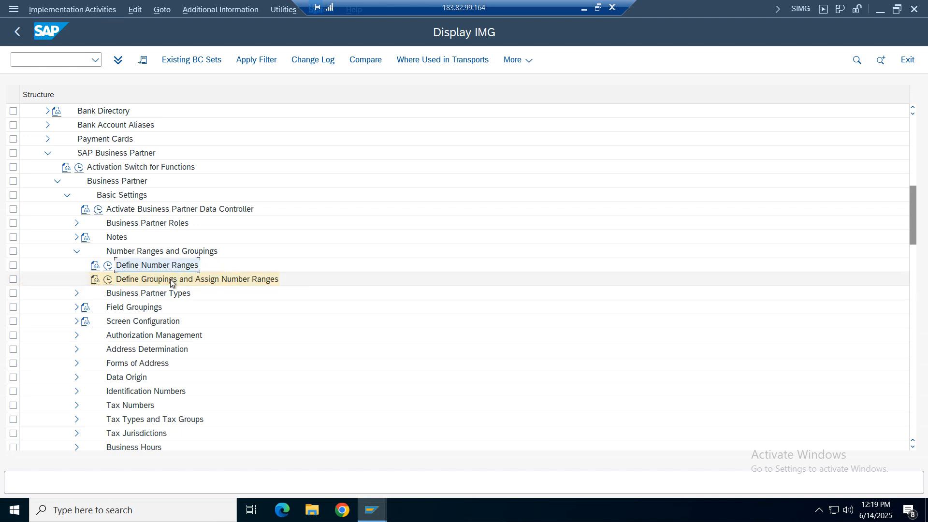
left_click(74, 254)
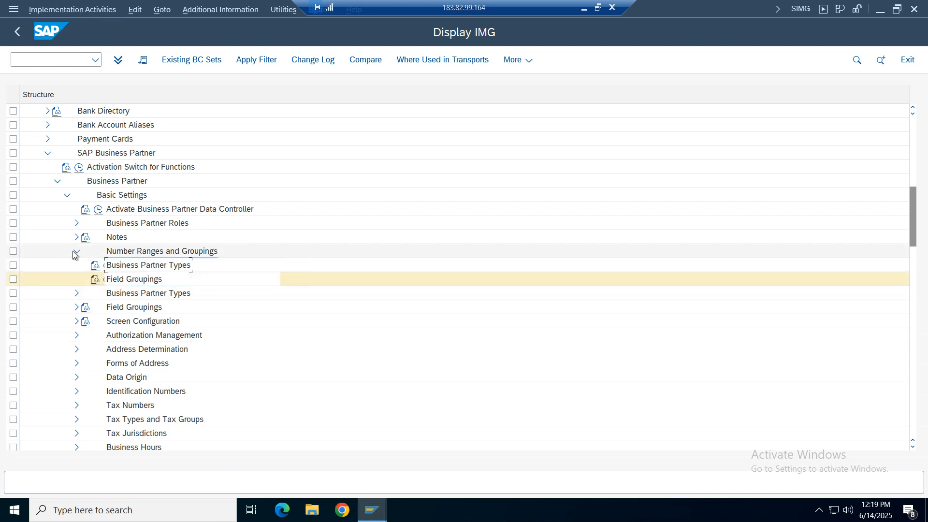
left_click(66, 195)
left_click(58, 181)
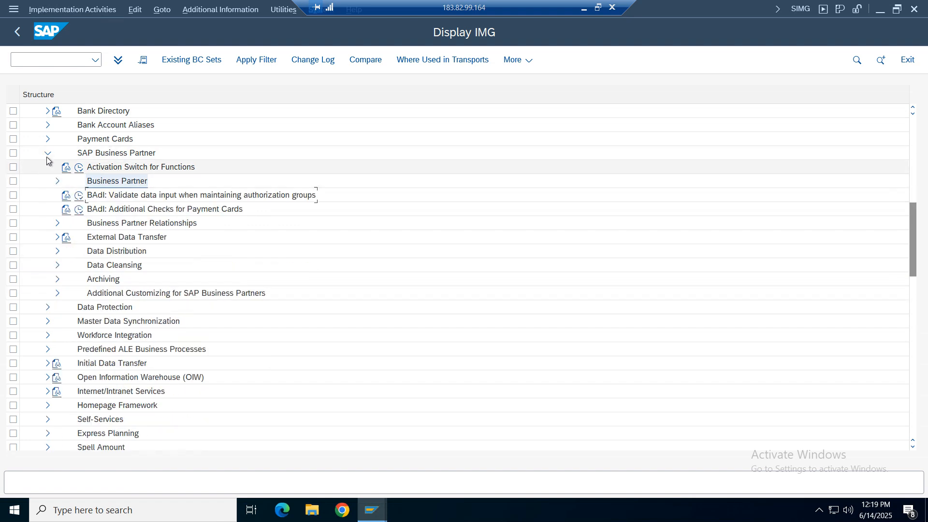
left_click(47, 155)
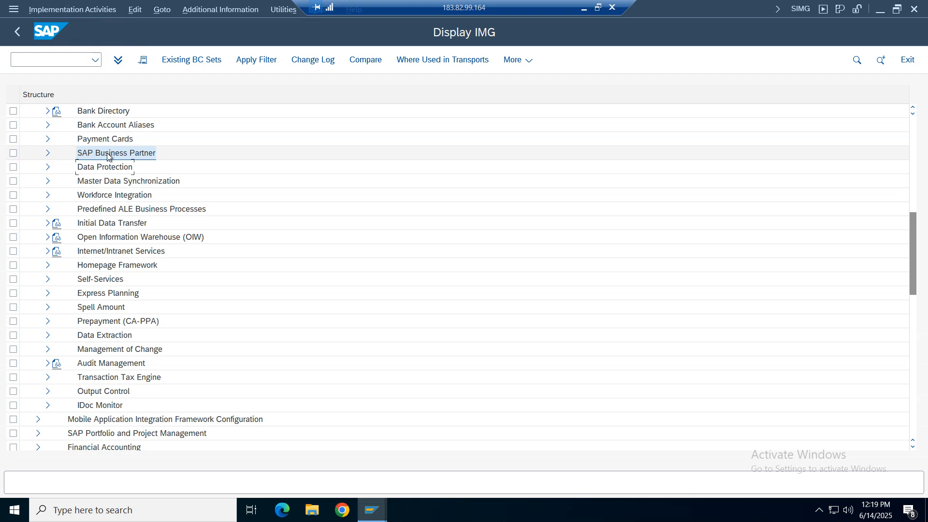
Expand Master Data Synchronization down through Customer/Vendor Integration to the contents of Business Partner Settings.
left_click(164, 182)
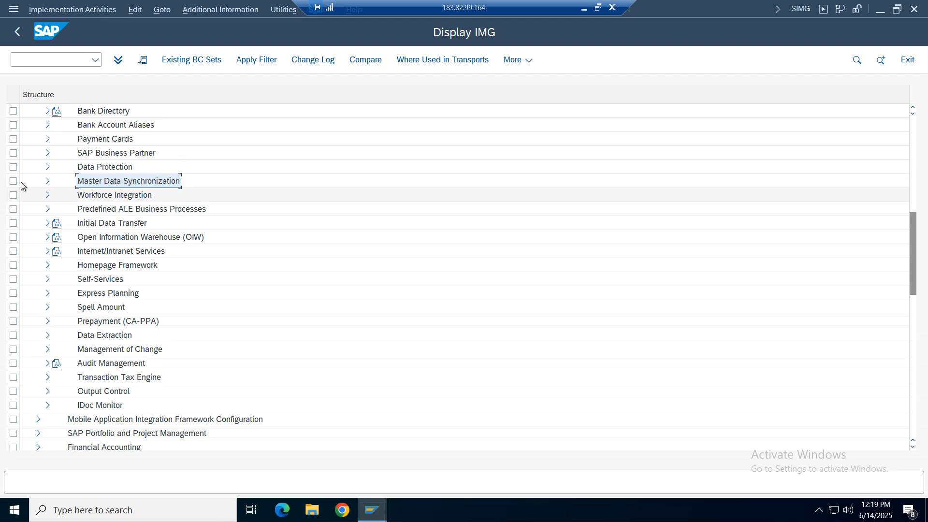
left_click(48, 181)
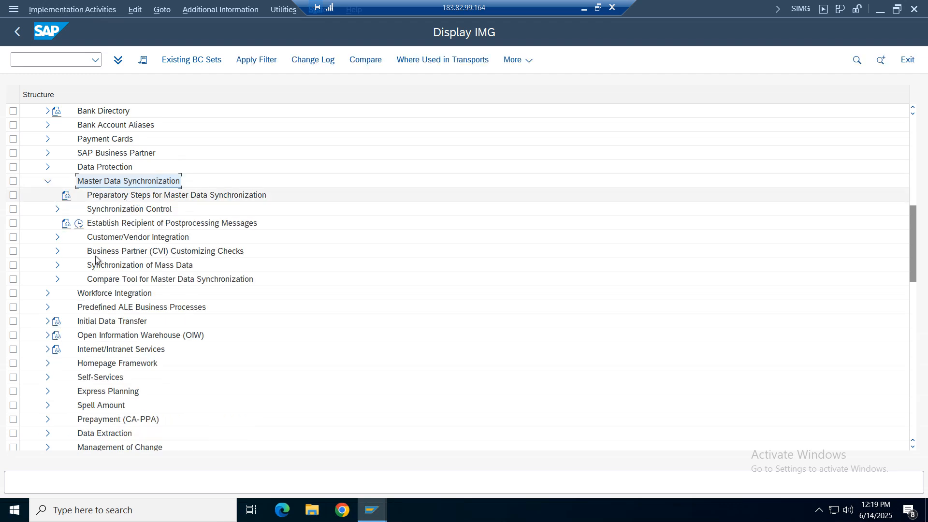
left_click(122, 240)
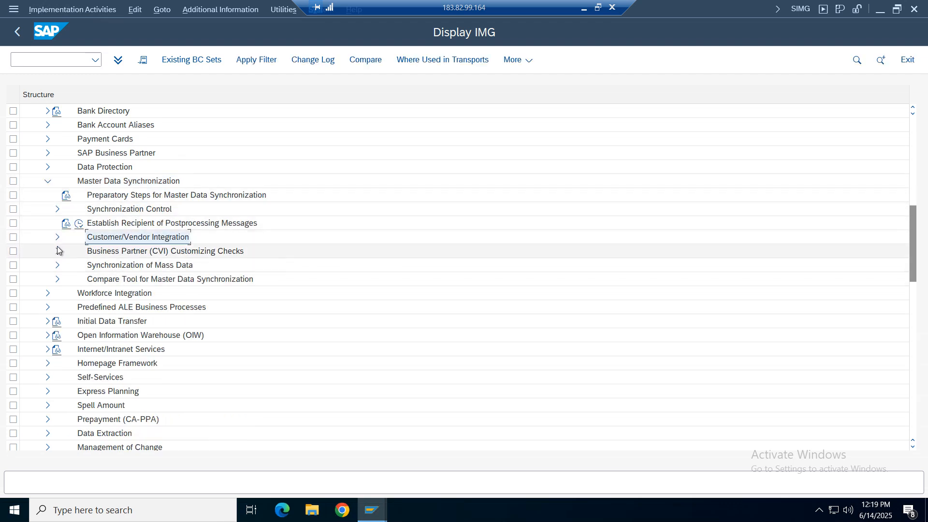
left_click(57, 237)
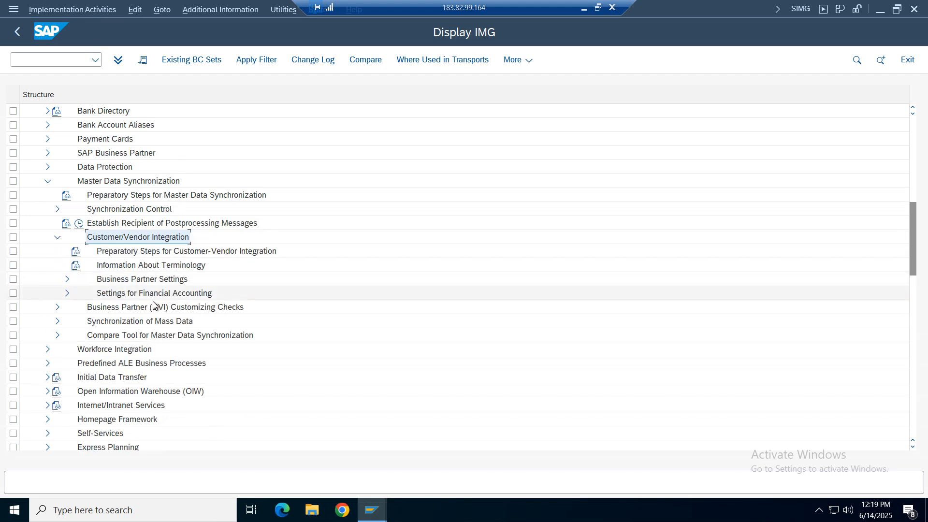
left_click(140, 283)
left_click(66, 280)
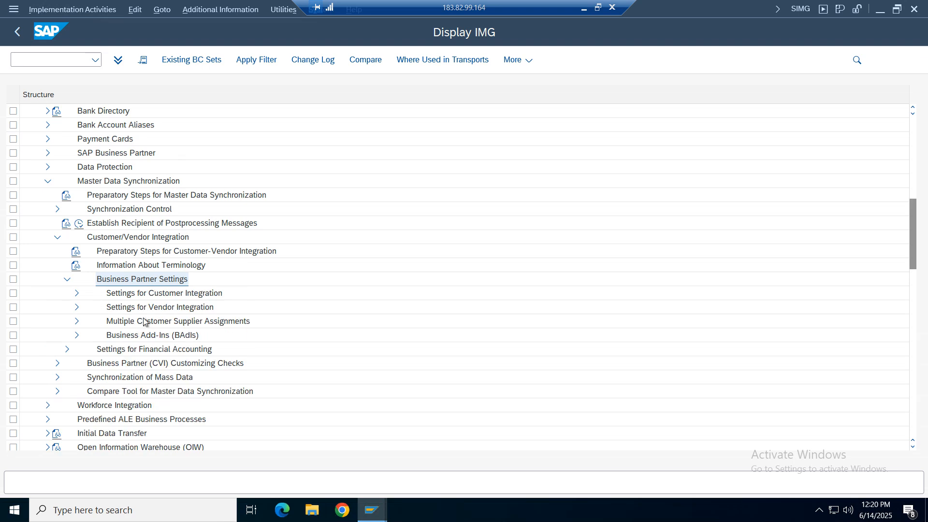
Expand Settings for Customer Integration down through Field Assignment for Customer Integration to the activities under Assign Keys.
left_click(176, 294)
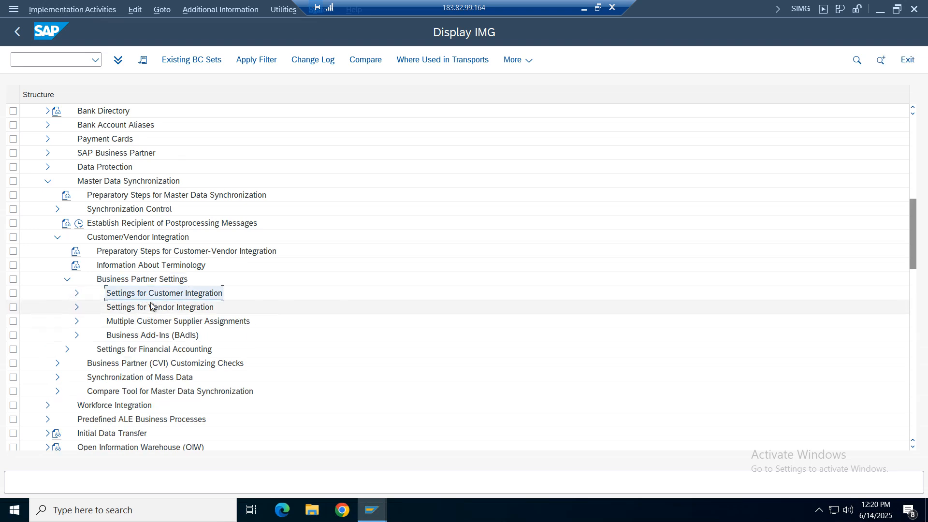
left_click(183, 308)
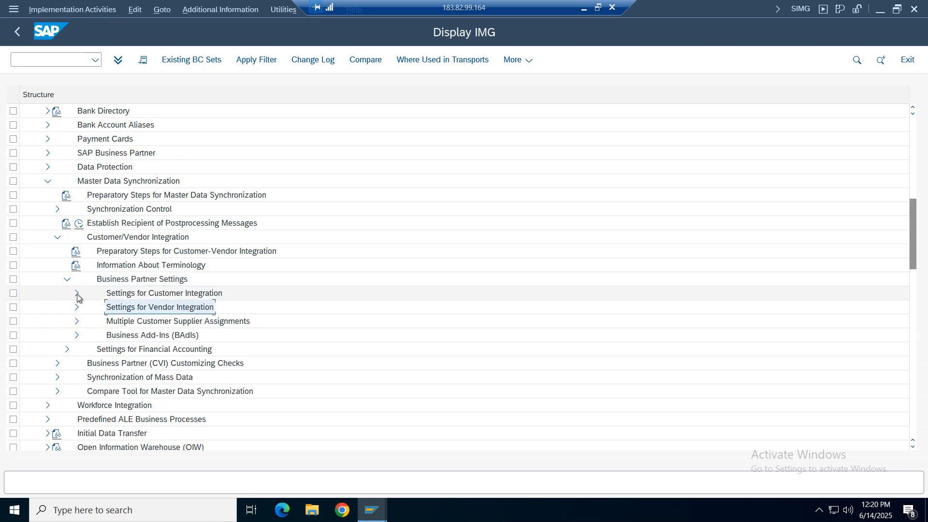
left_click(77, 294)
left_click(176, 295)
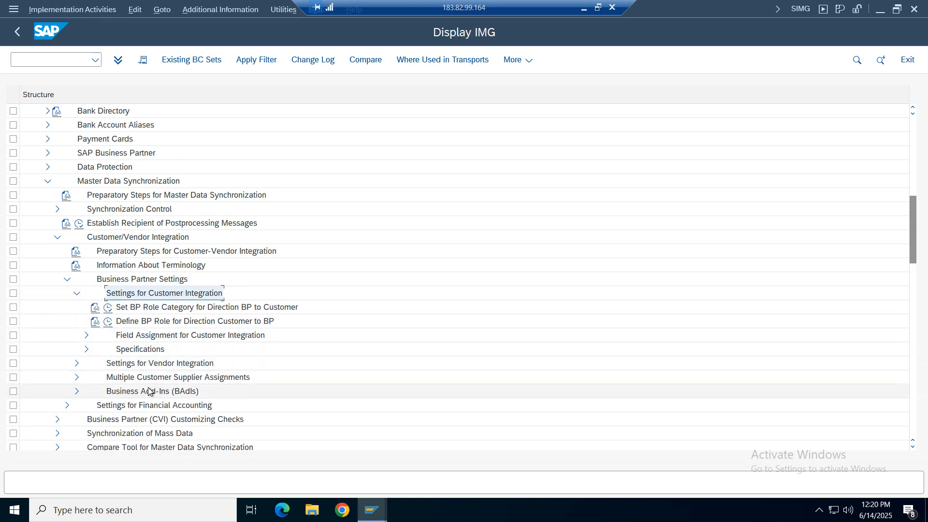
left_click(159, 338)
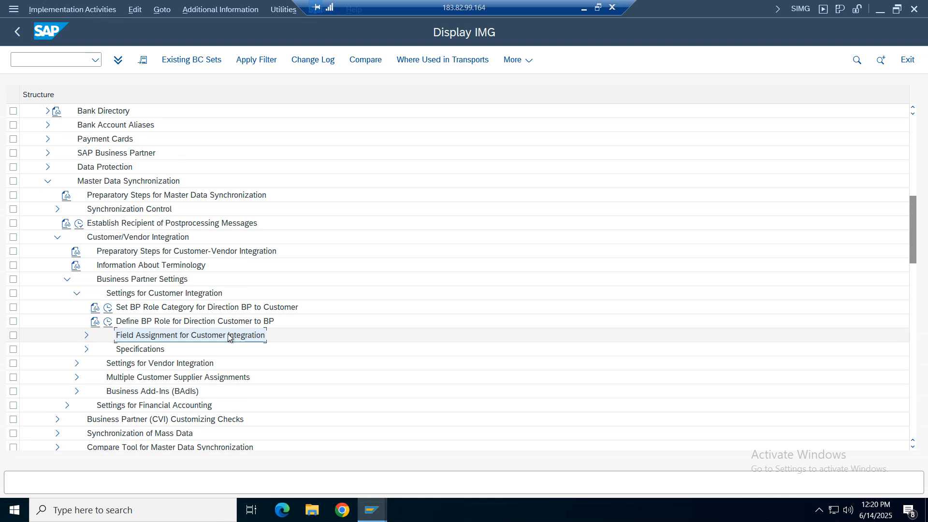
left_click(86, 335)
left_click(131, 350)
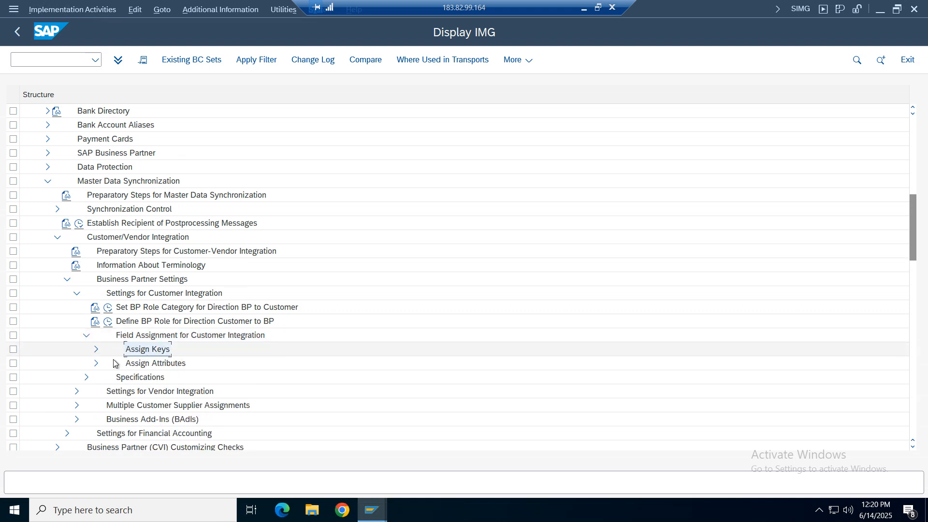
left_click(97, 349)
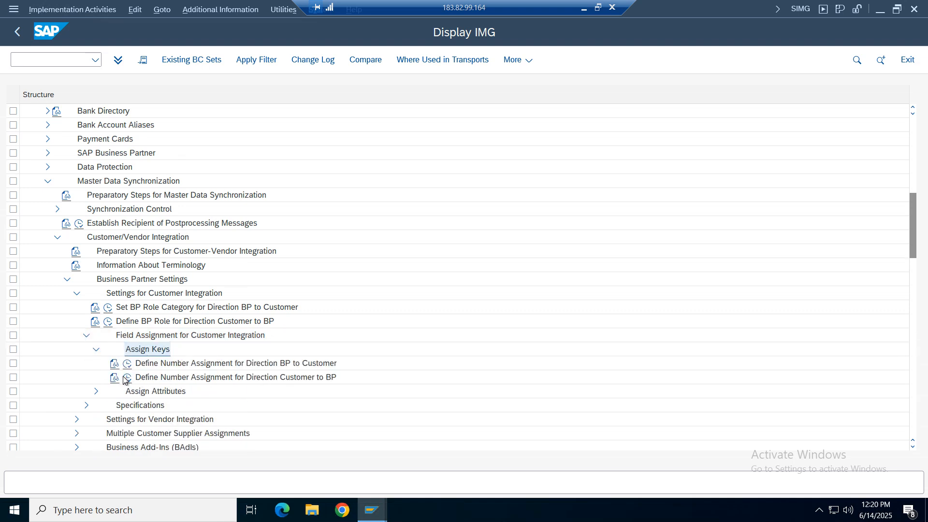
Open Define Number Assignment for Direction BP to Customer and start a new entries list.
left_click(178, 366)
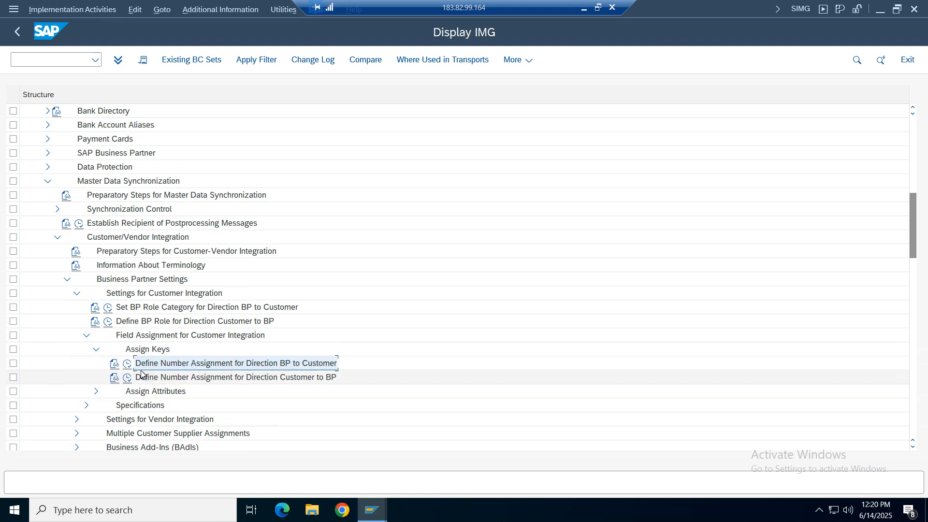
left_click(127, 364)
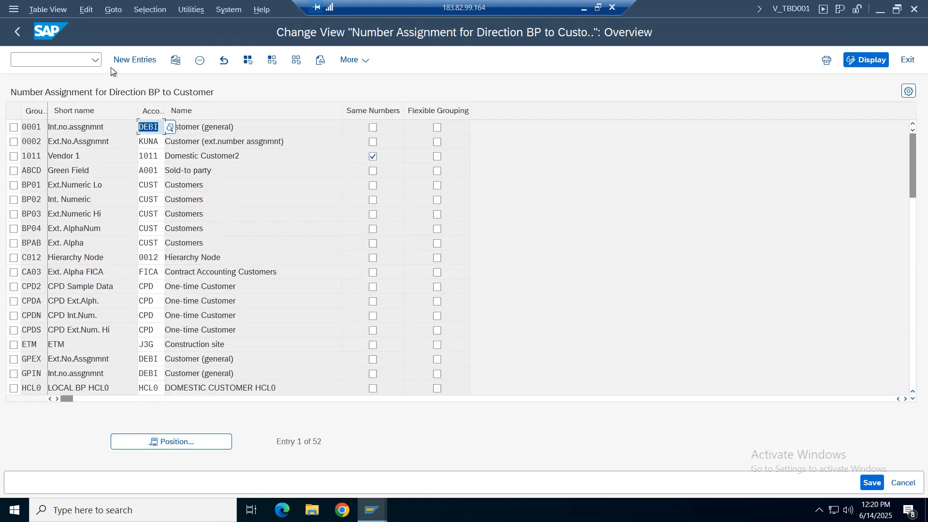
left_click(133, 61)
Add a number assignment entry linking grouping VZDC to customer account group VZDC.
left_click(36, 128)
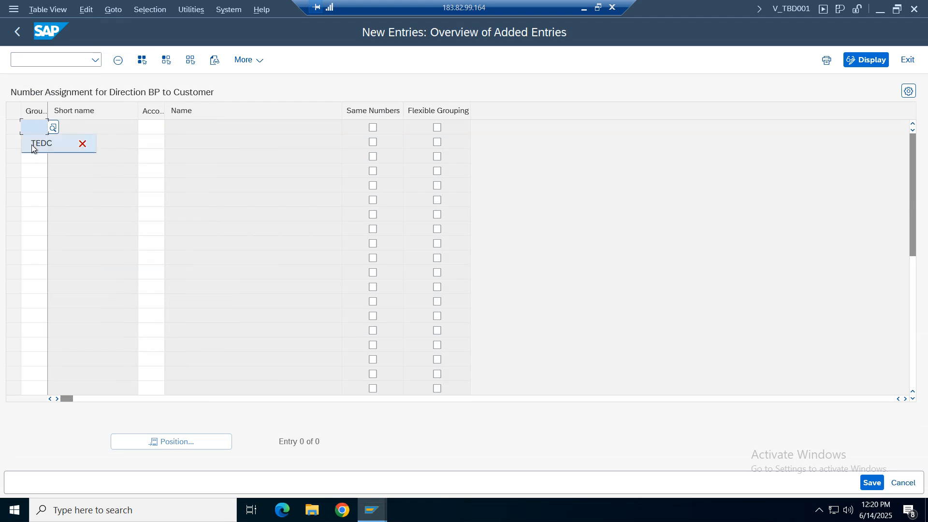
left_click(42, 129)
type("vz")
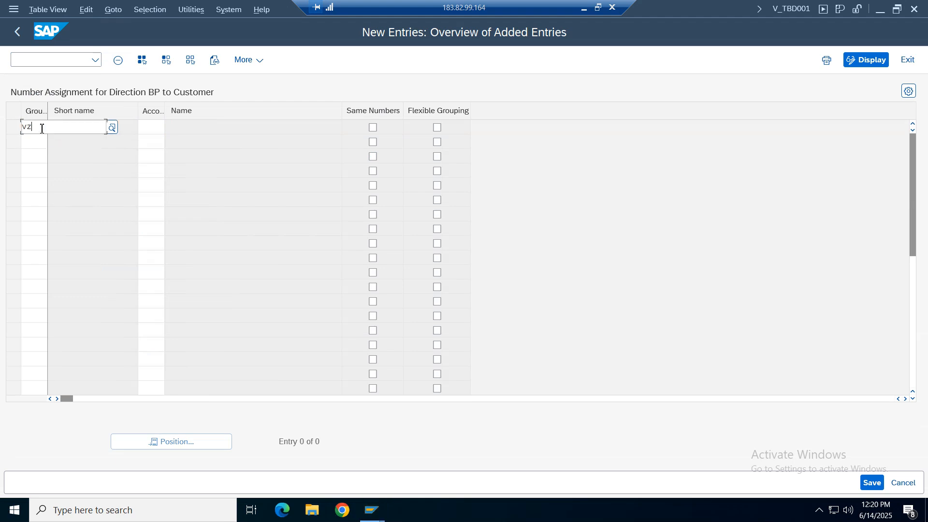
type("dc")
key("Tab")
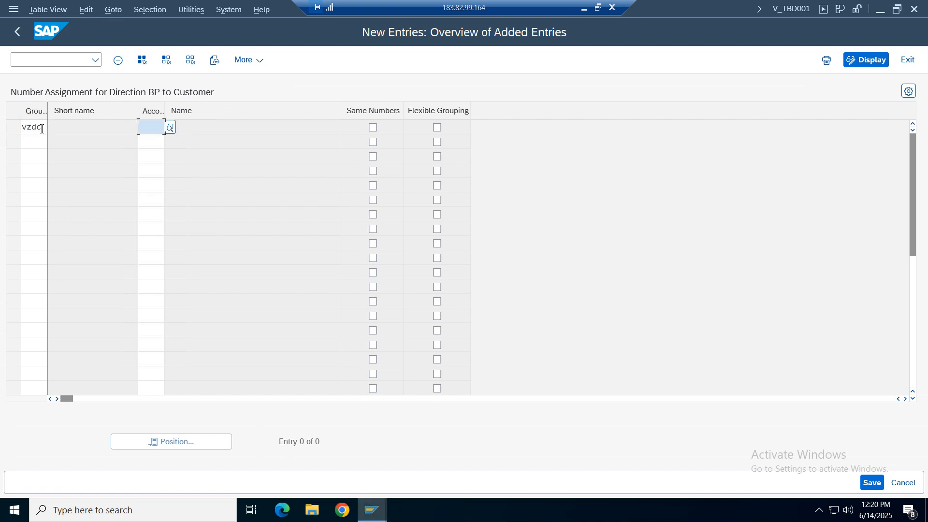
type("Vzdc")
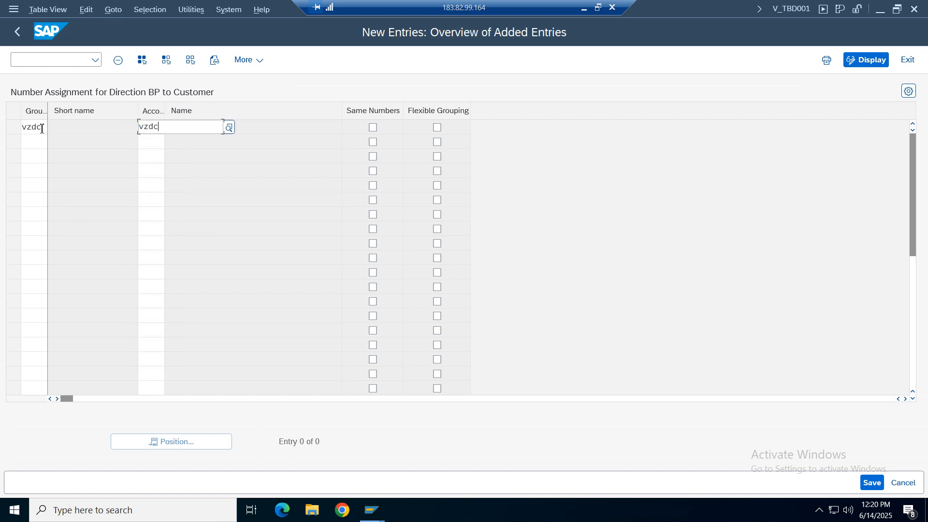
key("Return")
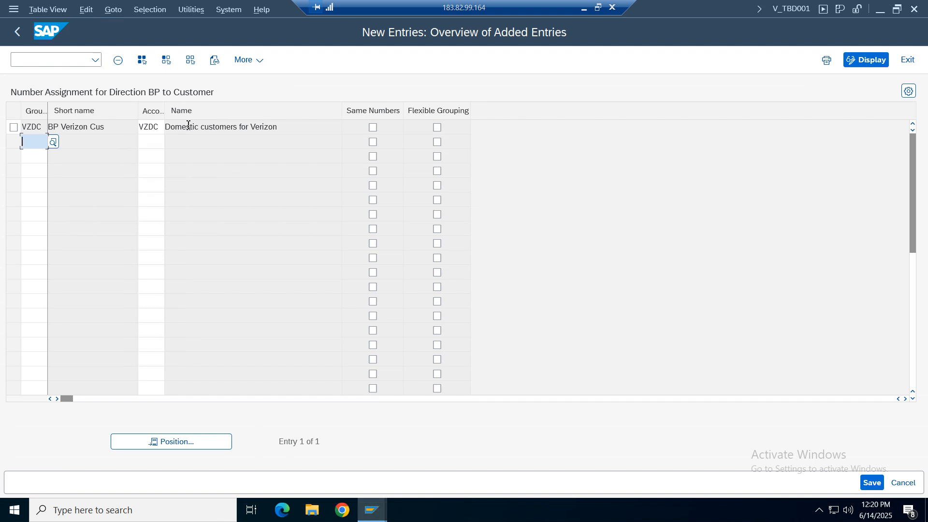
Widen the Grouping column and enable Same Numbers for the VZDC entry.
left_click_drag(112, 129, 41, 124)
left_click(202, 126)
left_click_drag(291, 127, 127, 124)
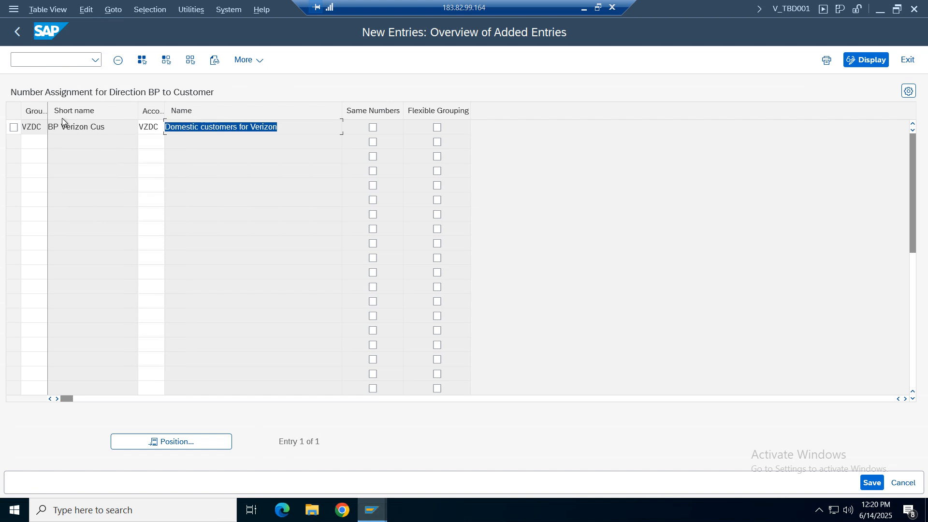
left_click_drag(47, 110, 76, 111)
left_click(402, 128)
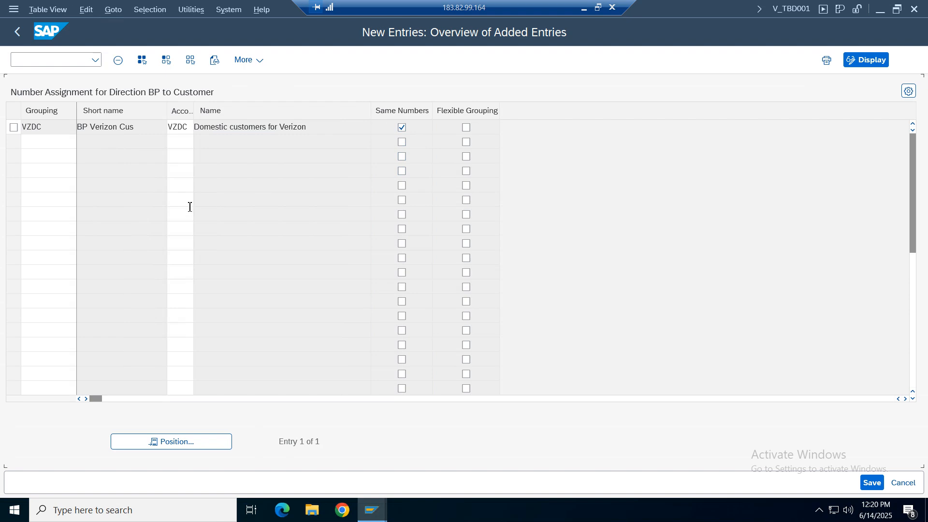
key("Return")
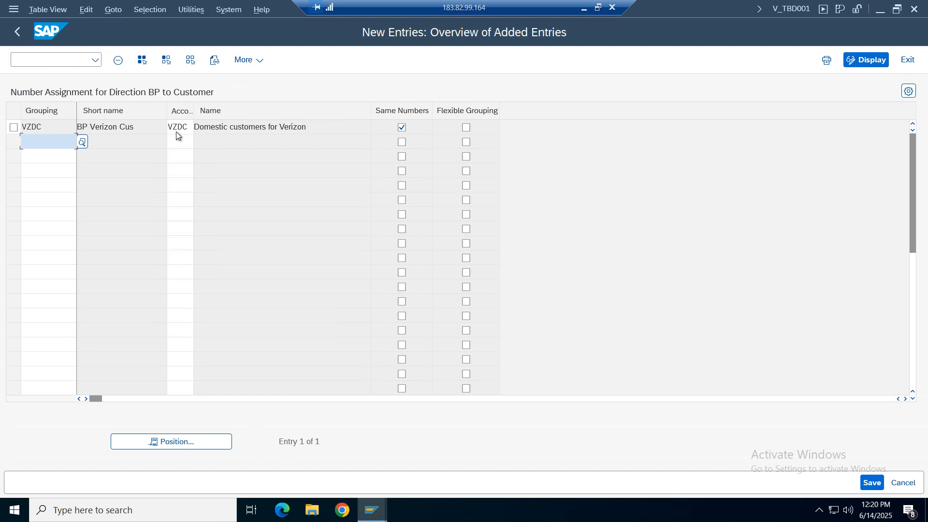
left_click(402, 129)
left_click(402, 127)
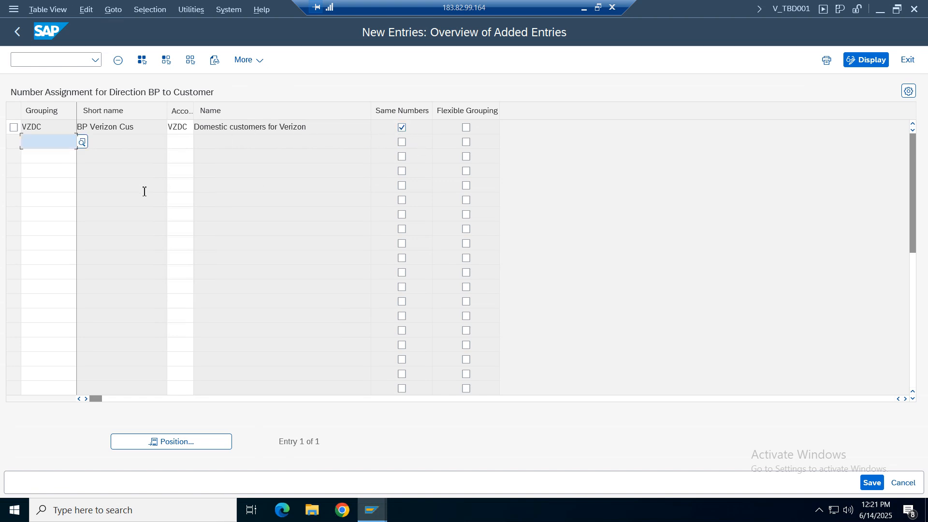
Save the VZDC number assignment and leave customizing for the SAP Easy Access screen.
left_click(871, 482)
left_click(306, 266)
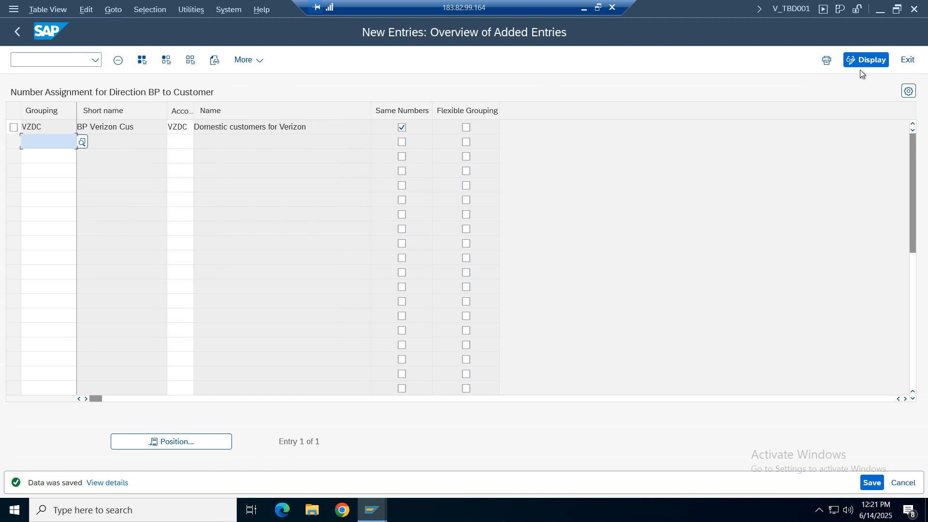
left_click(908, 61)
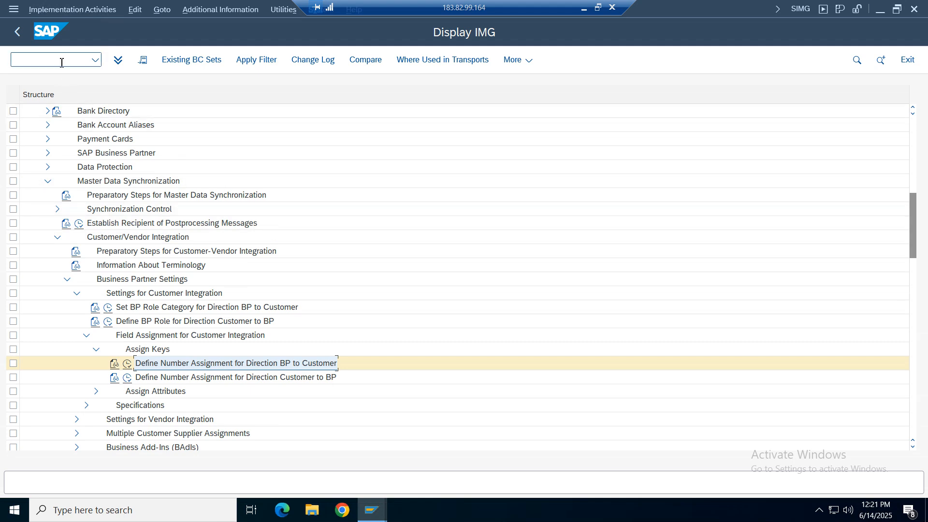
left_click(23, 37)
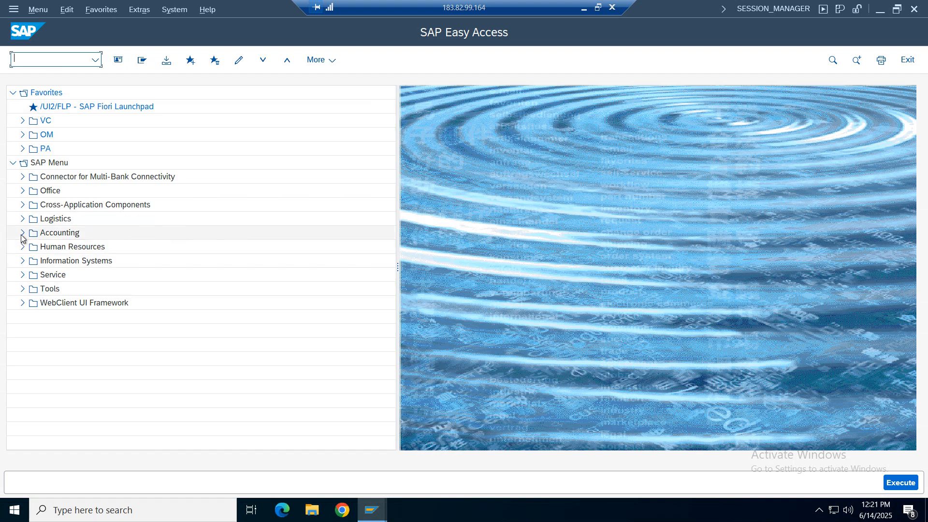
Expand Accounting, Financial Accounting and Accounts Receivable down to the transactions under Master Records.
left_click(22, 233)
left_click(33, 247)
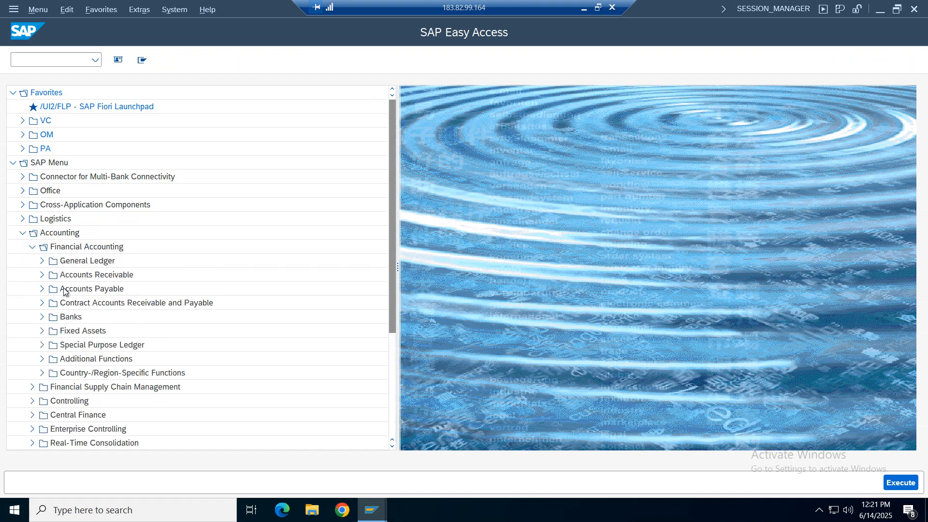
left_click(128, 277)
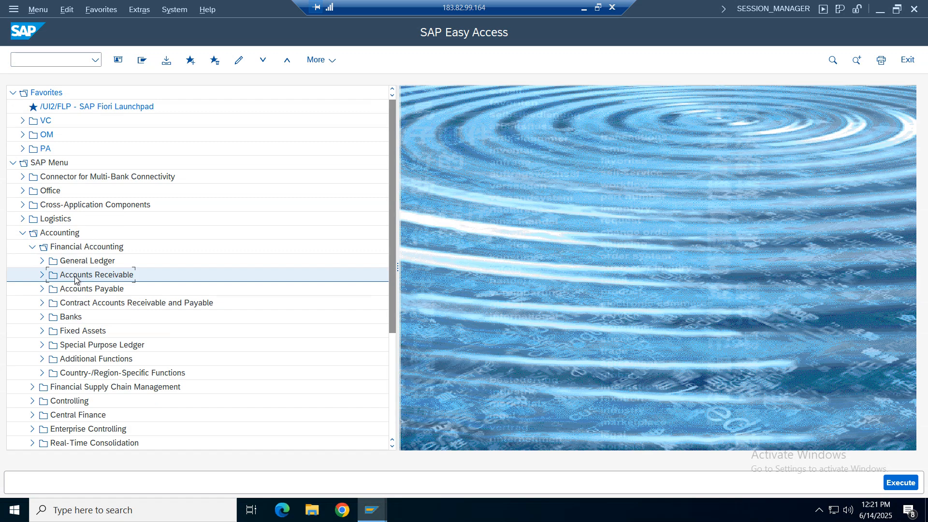
left_click(42, 278)
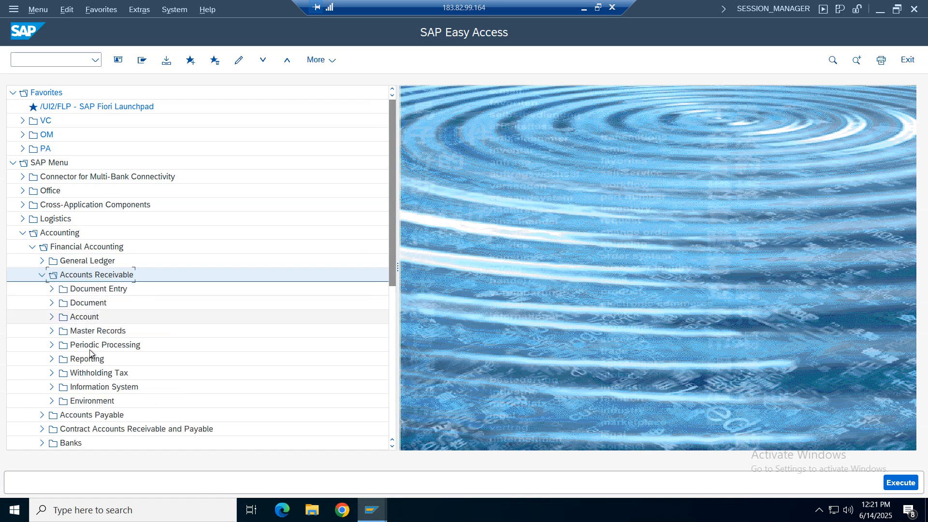
left_click(96, 332)
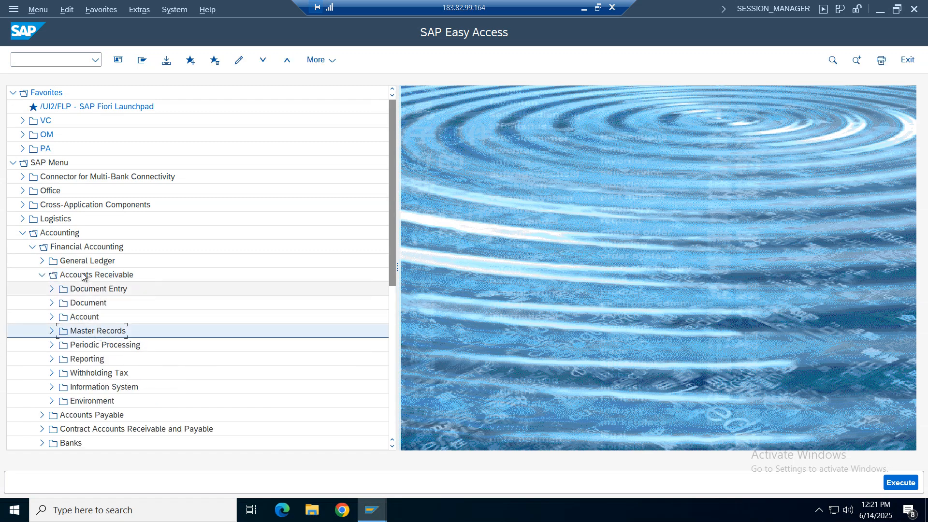
left_click(52, 332)
Start customer creation with FD01, create the business partner as an Organization, and hide the search area.
left_click(106, 303)
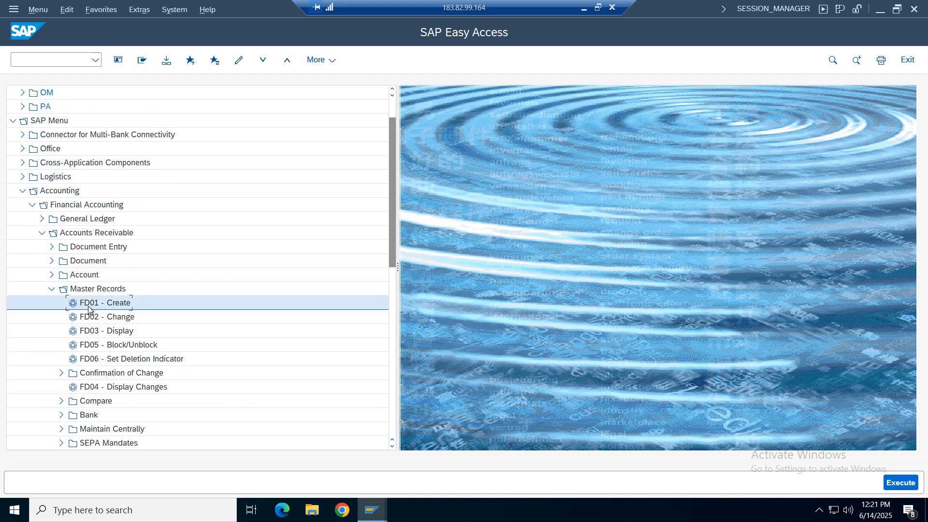
double_click(98, 304)
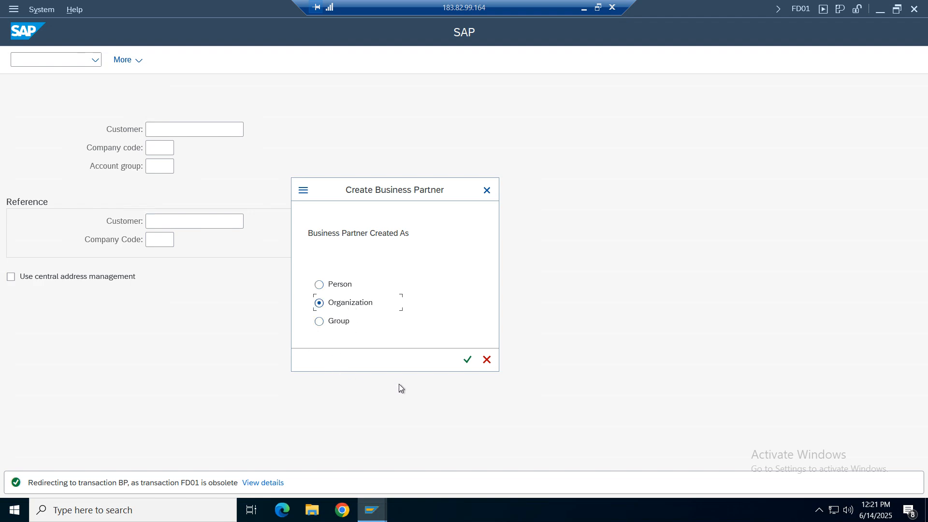
left_click(472, 362)
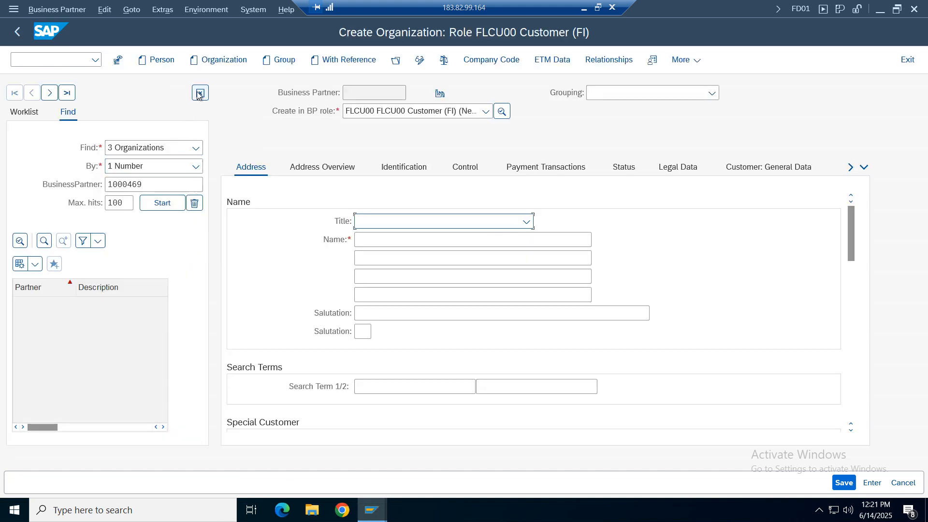
left_click(197, 99)
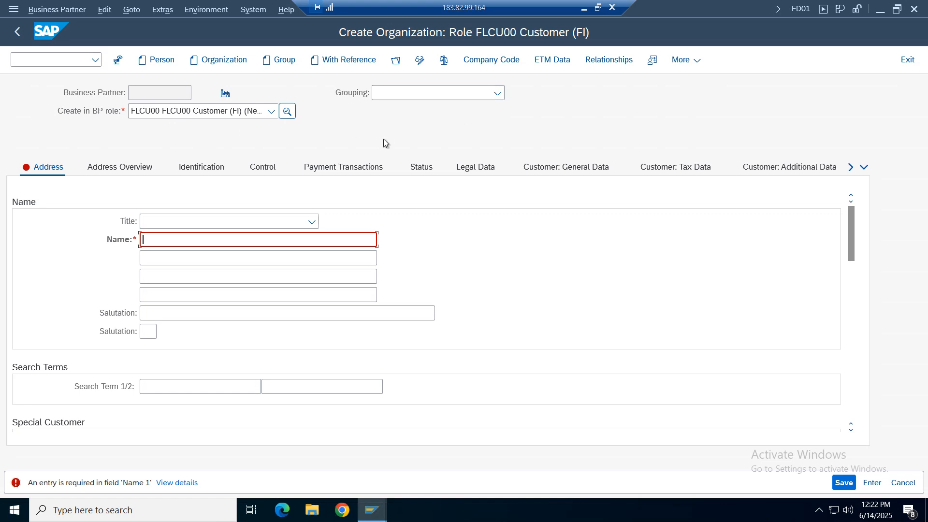
Set the grouping to VZDC BP Verizon customers and switch the creation role to 000000 Business Partner (Gen.).
left_click(498, 93)
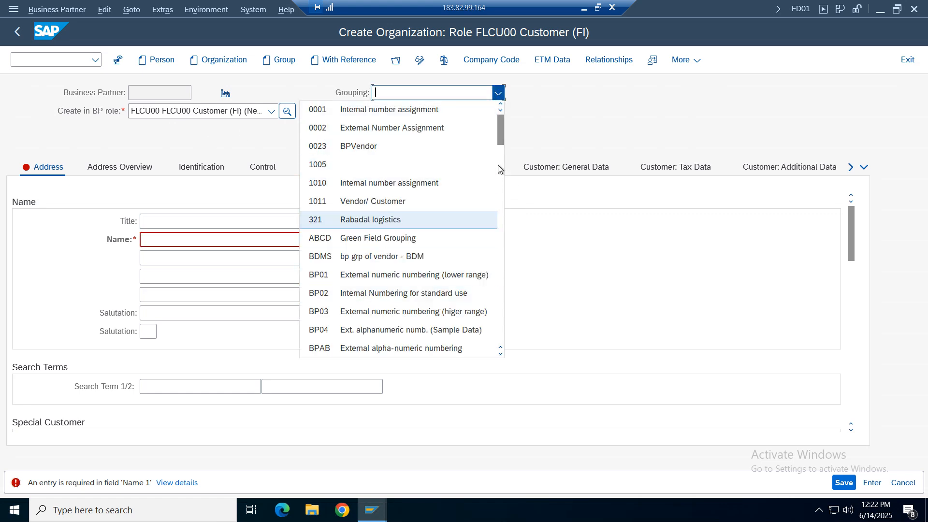
left_click_drag(500, 141, 498, 305)
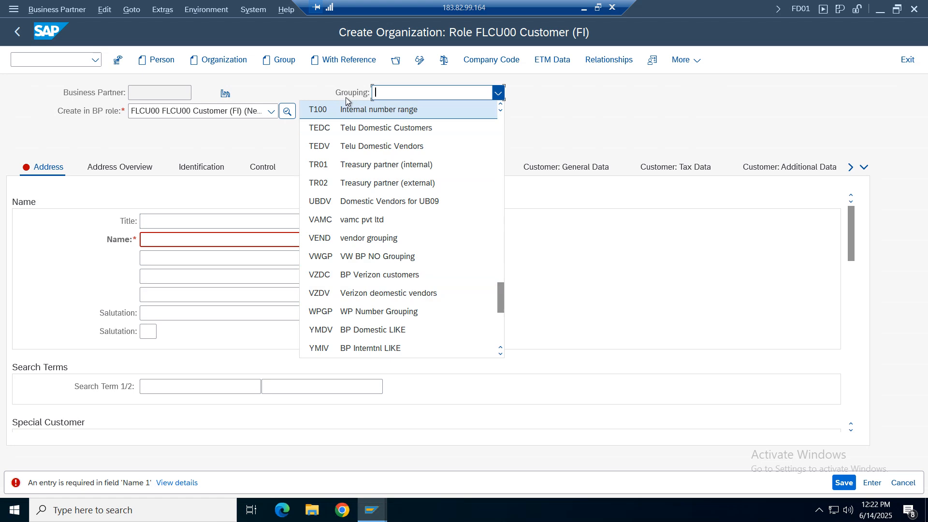
left_click(392, 275)
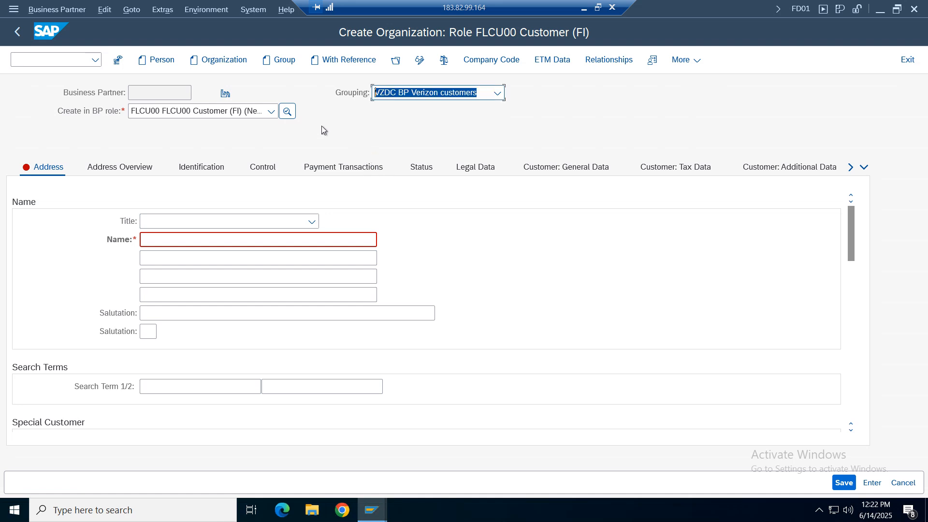
left_click(271, 111)
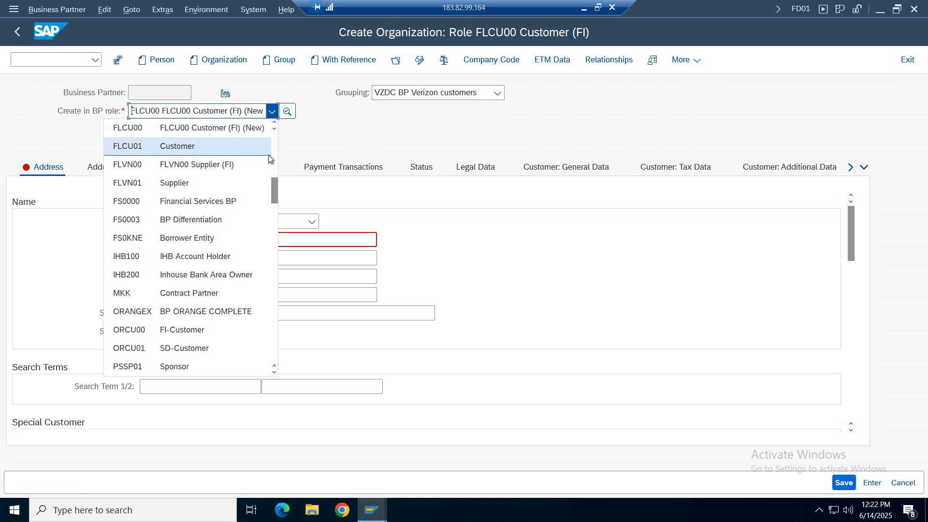
left_click_drag(275, 198, 280, 137)
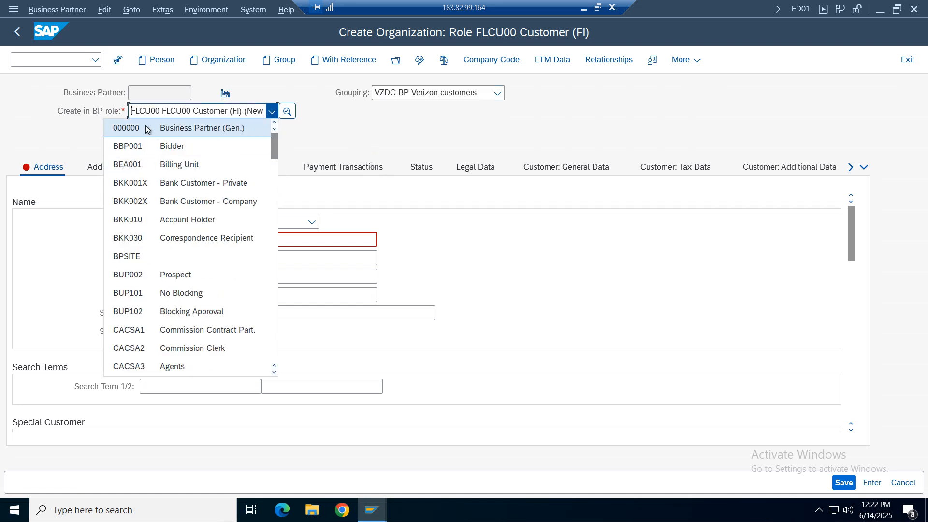
left_click(195, 132)
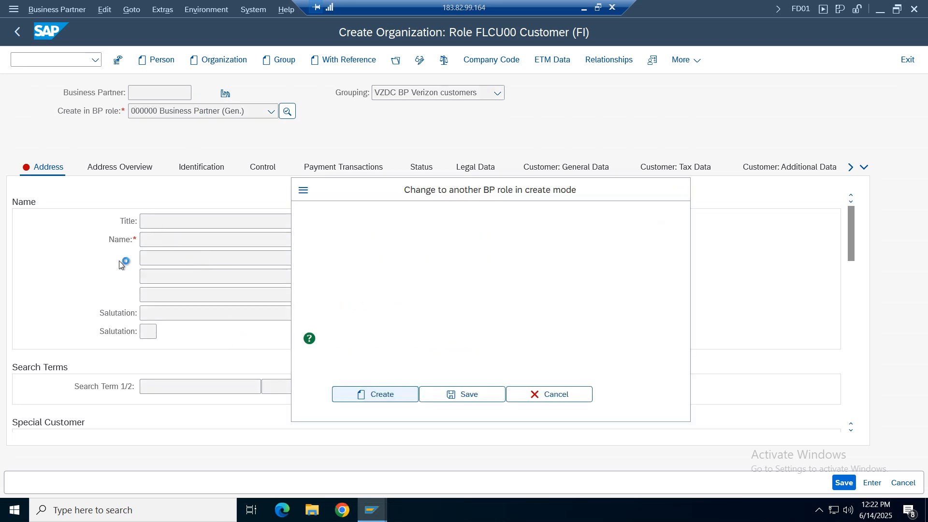
key("Return")
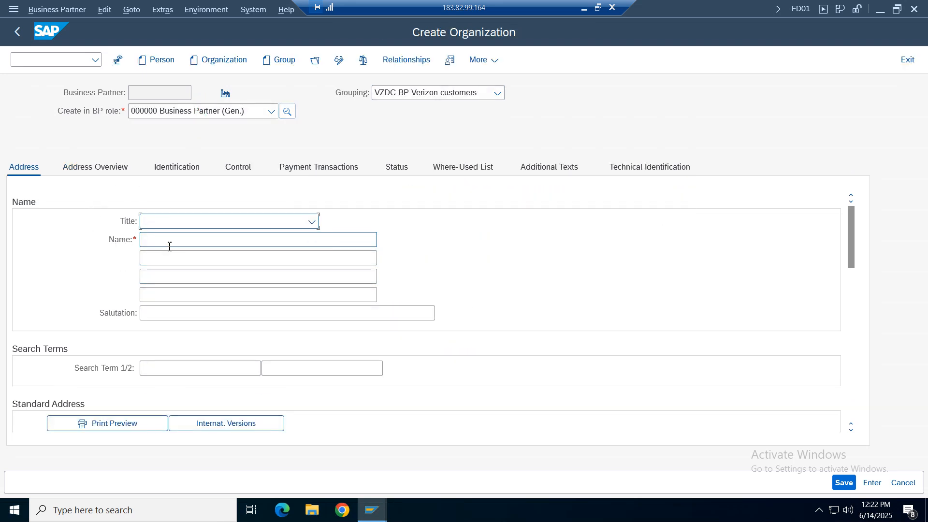
Set the organization's title to 0003 Company and its name to Starlink.
left_click(312, 221)
left_click(174, 239)
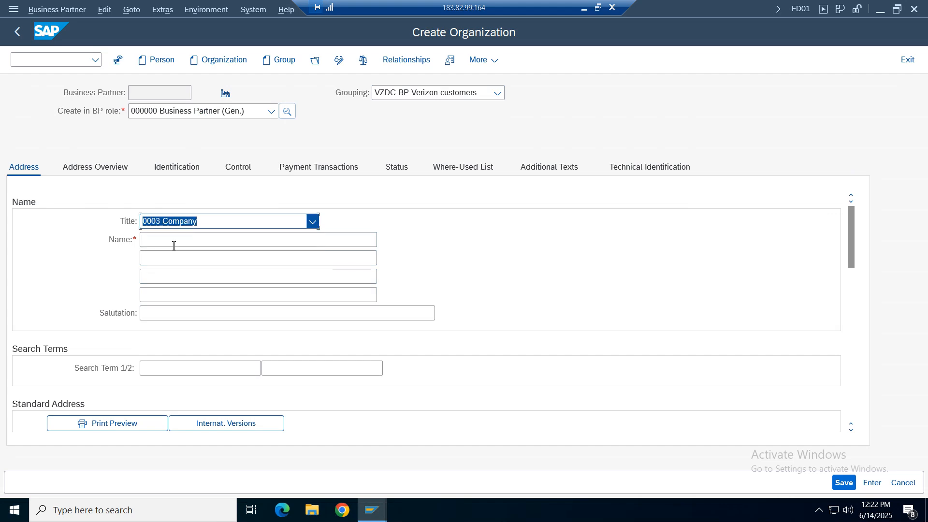
left_click(174, 245)
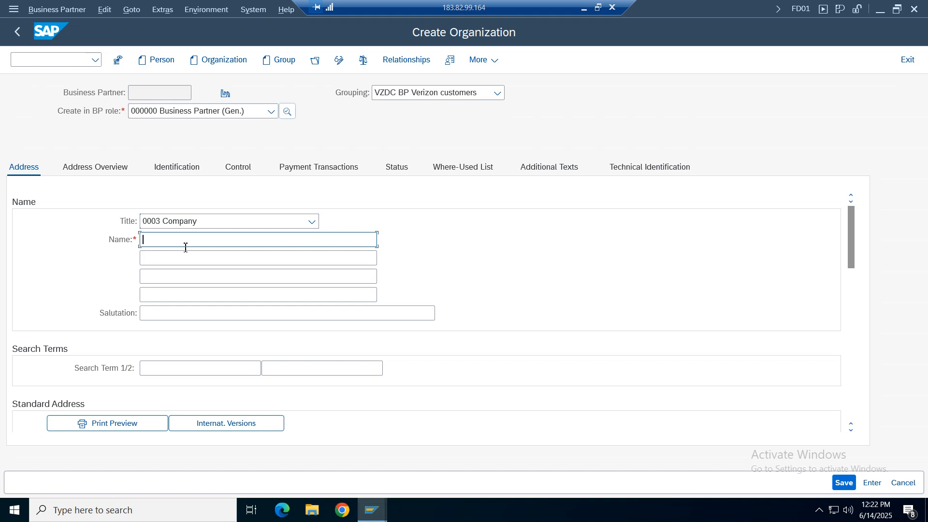
type("link")
Enter country IN in the standard address and save the new business partner.
left_click_drag(857, 241, 850, 282)
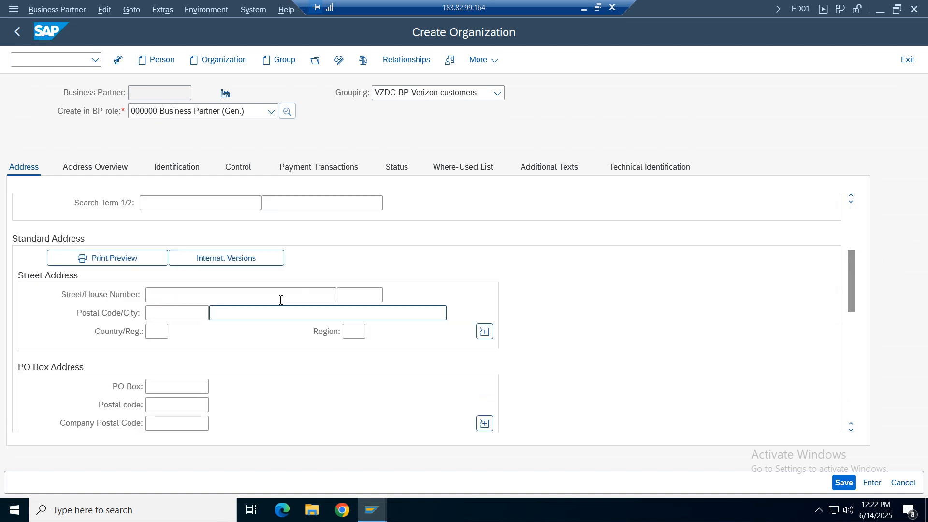
left_click(155, 333)
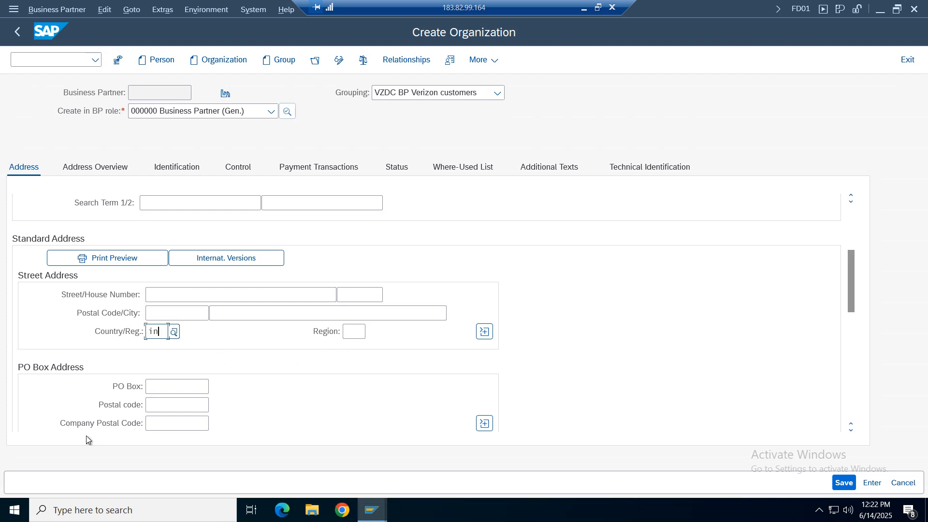
type("in")
left_click(240, 314)
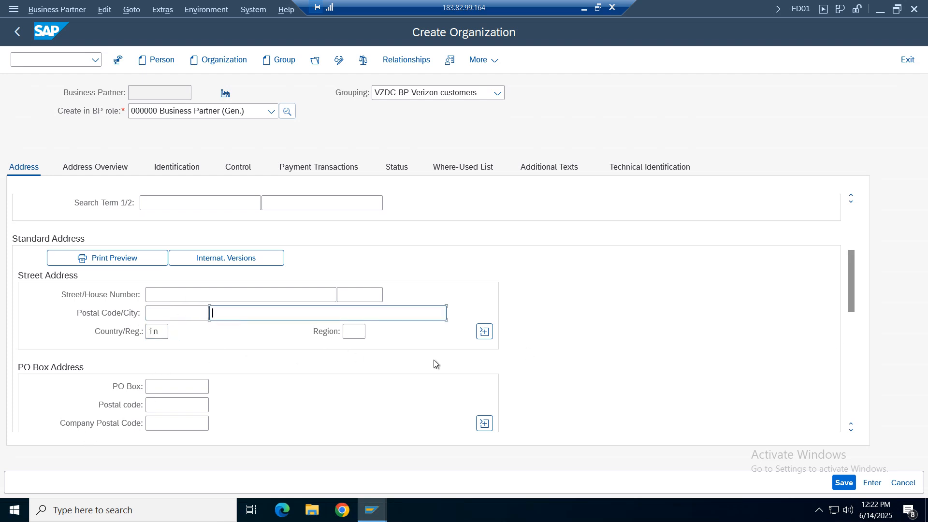
left_click_drag(855, 352, 857, 402)
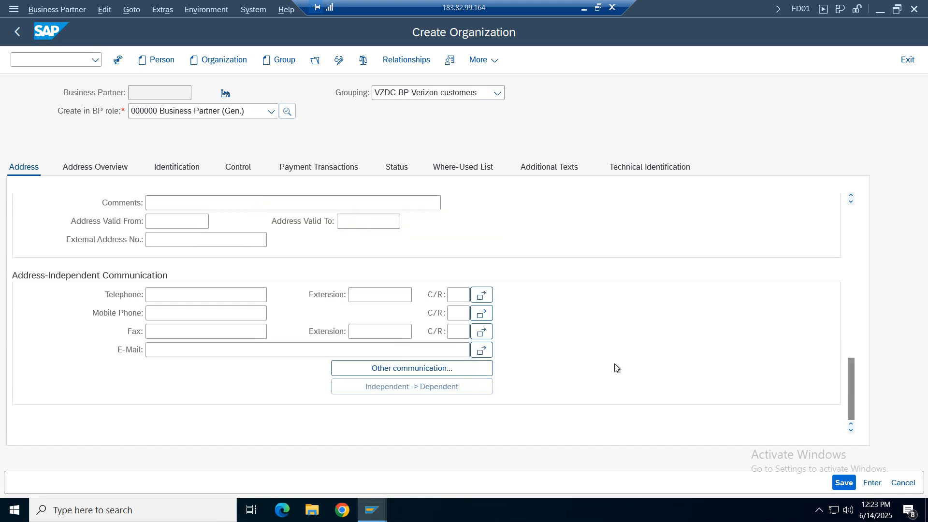
left_click(845, 483)
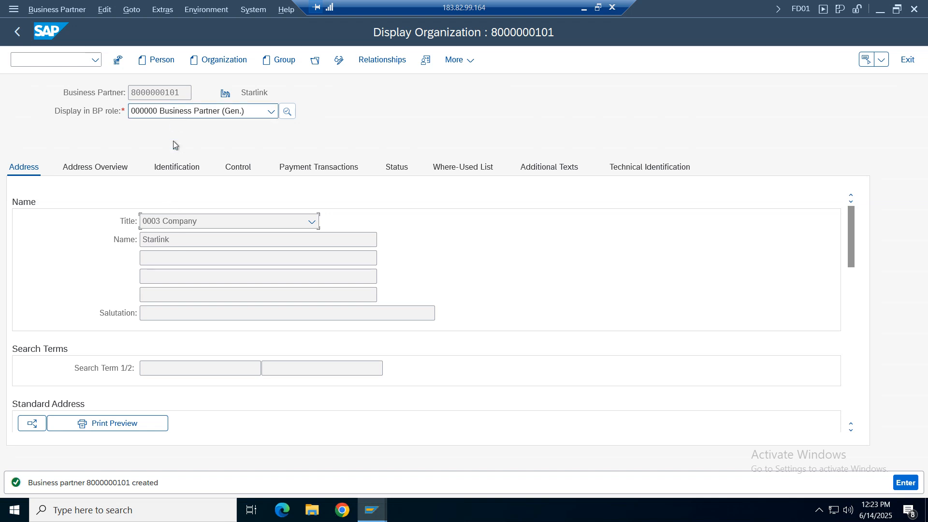
left_click(148, 110)
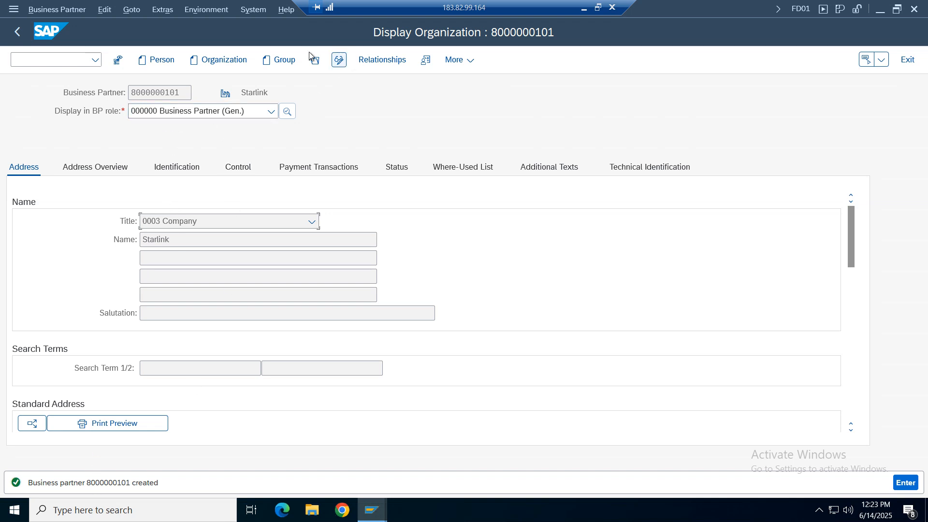
Switch the Starlink business partner to change mode and add the role FLCU00 Customer (FI).
left_click(339, 60)
left_click(272, 111)
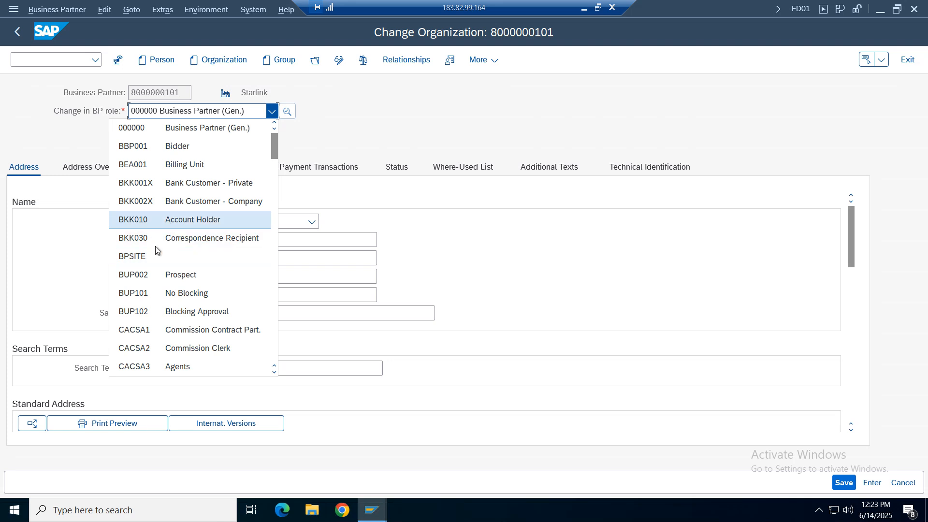
scroll(274, 161, "down", 3)
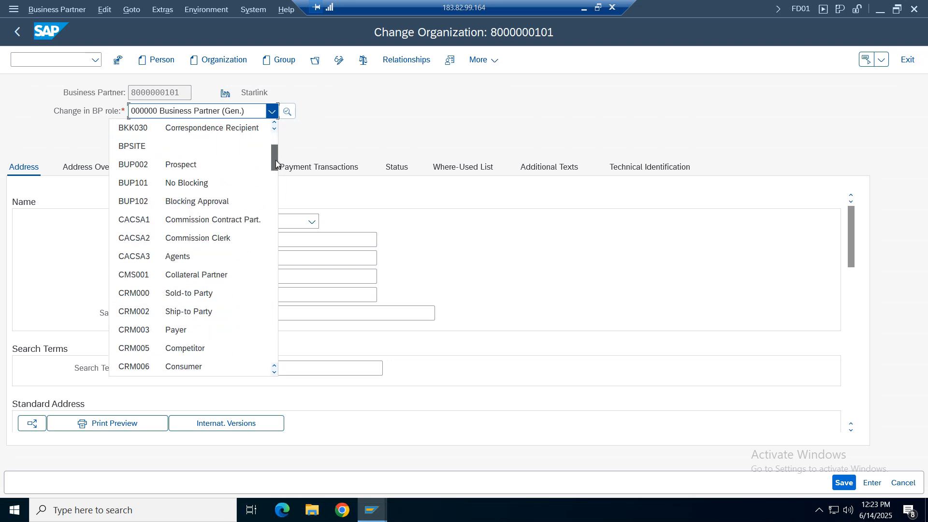
scroll(275, 159, "up", 2)
left_click_drag(276, 160, 276, 190)
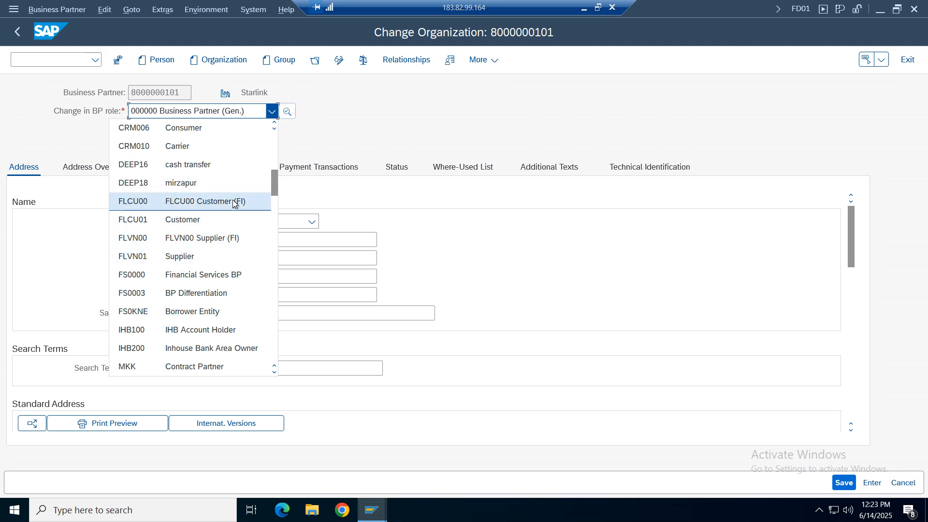
left_click(190, 207)
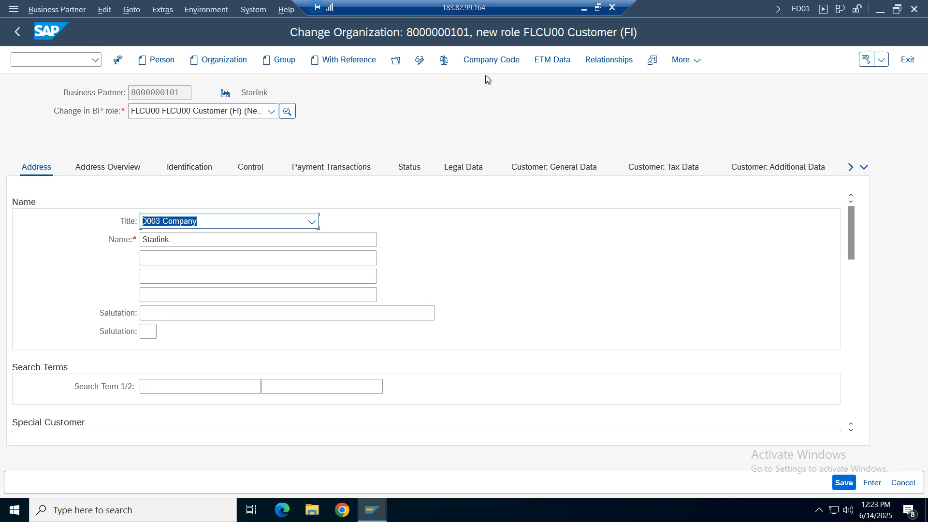
Open the customer's company code data and assign company code VZ01.
left_click(489, 62)
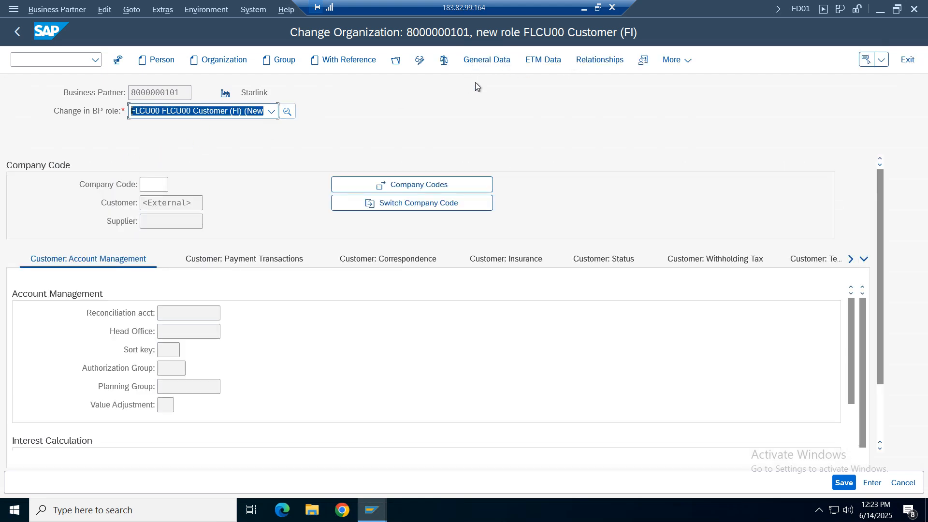
left_click(153, 188)
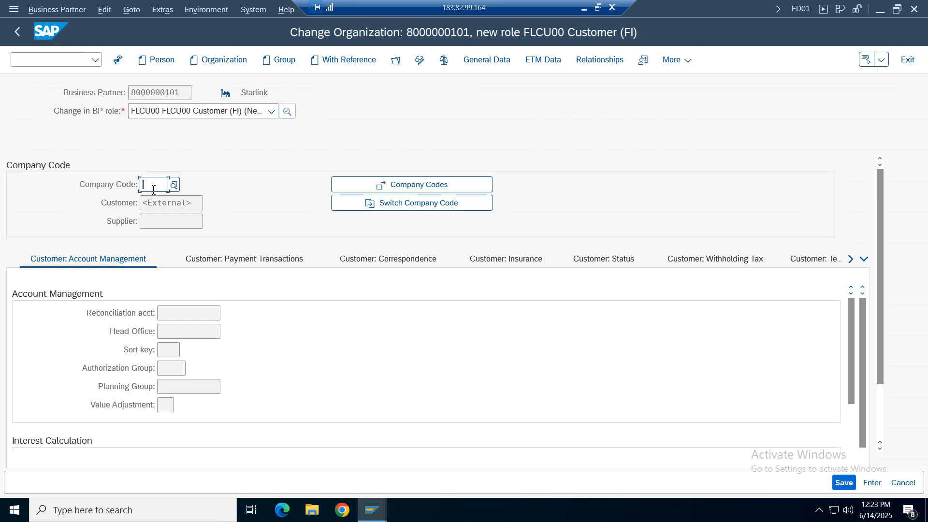
type("vz01")
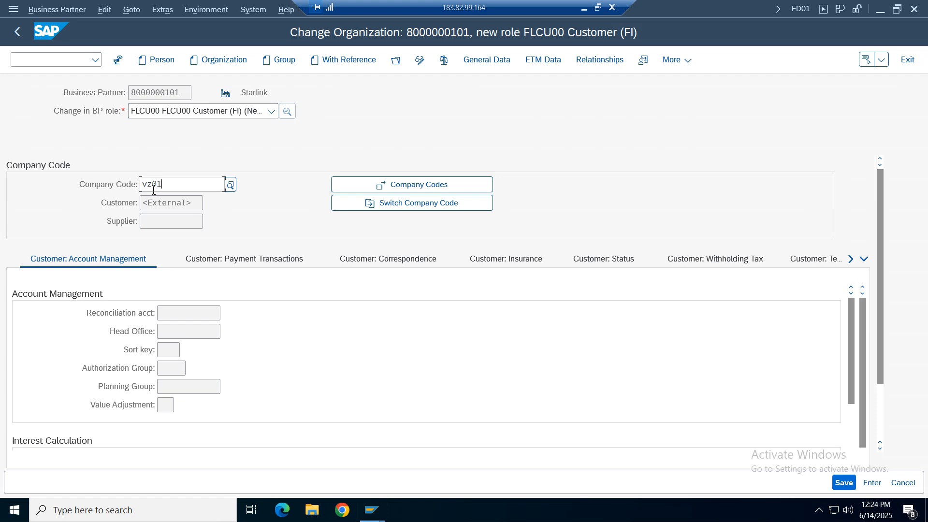
key("Return")
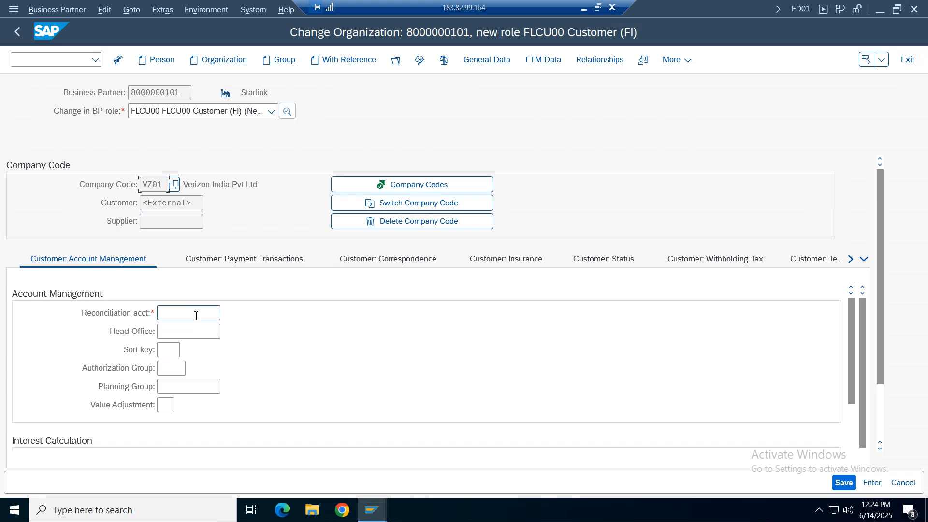
left_click(162, 318)
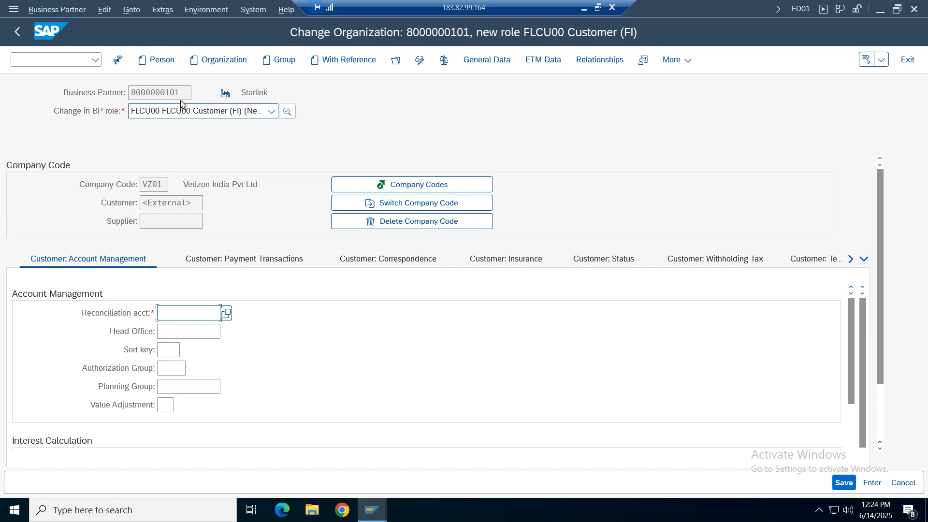
left_click_drag(180, 92, 128, 93)
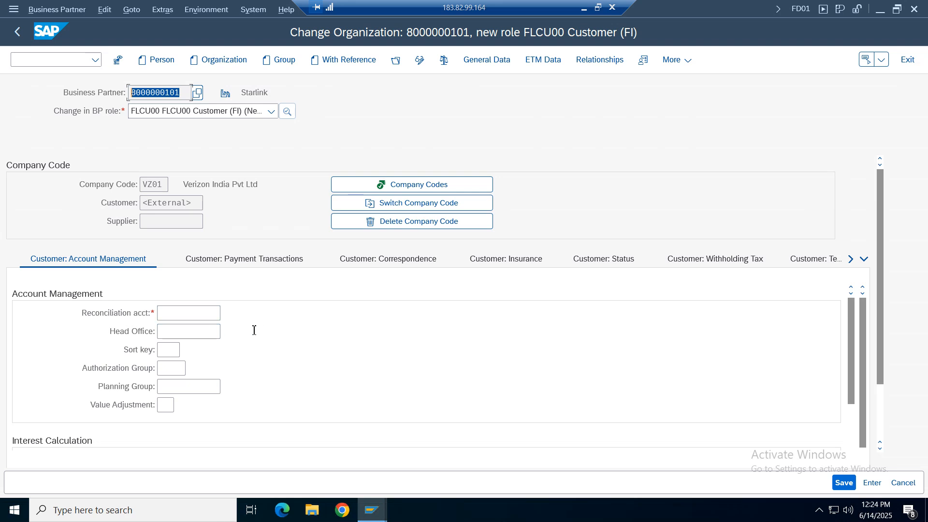
left_click(197, 317)
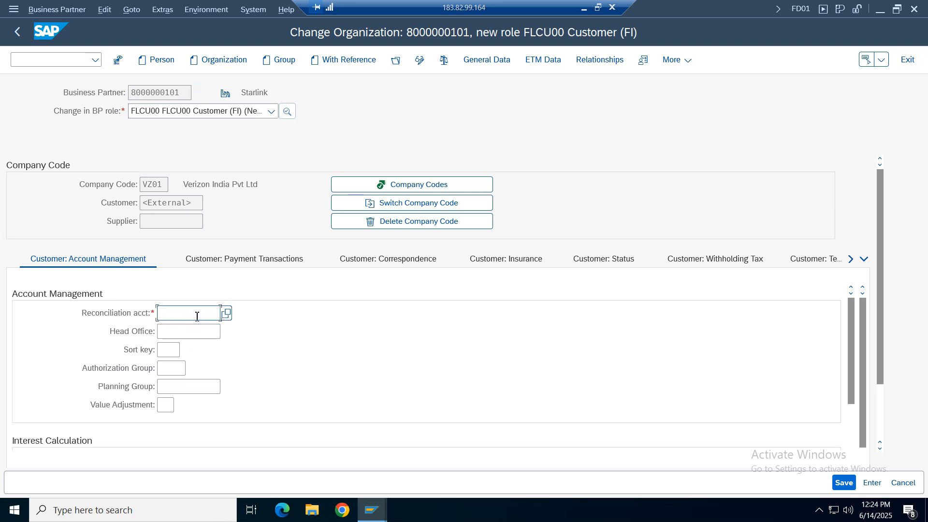
Start FS00 in a new GUI window and expand the Liabilities and Assets account groups.
left_click(16, 12)
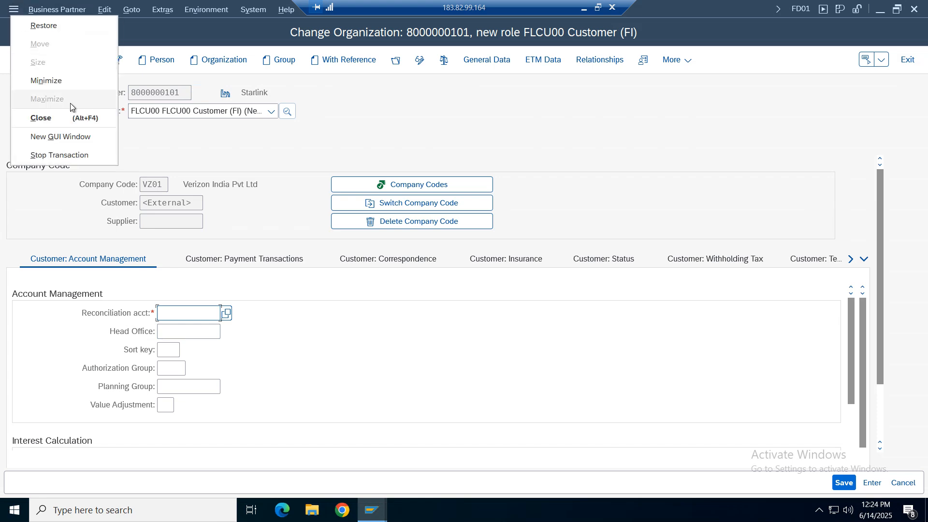
left_click(39, 132)
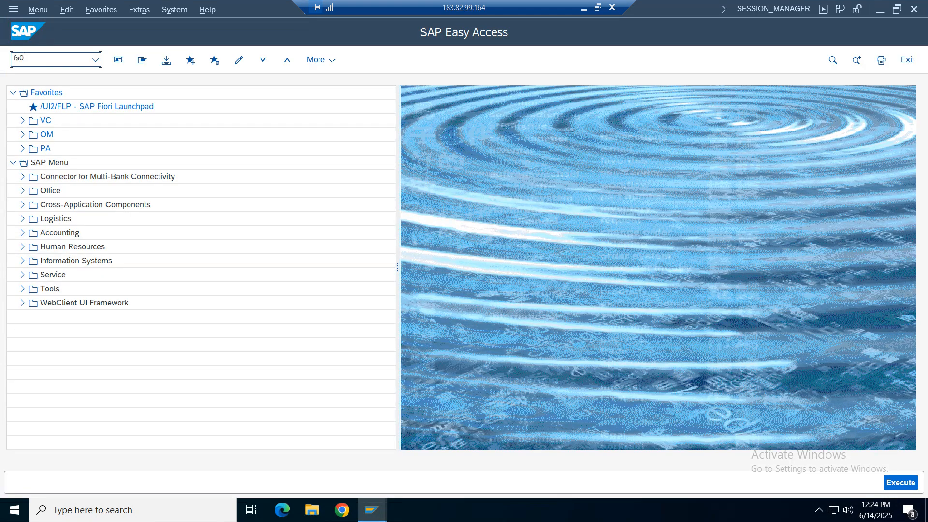
key("Return")
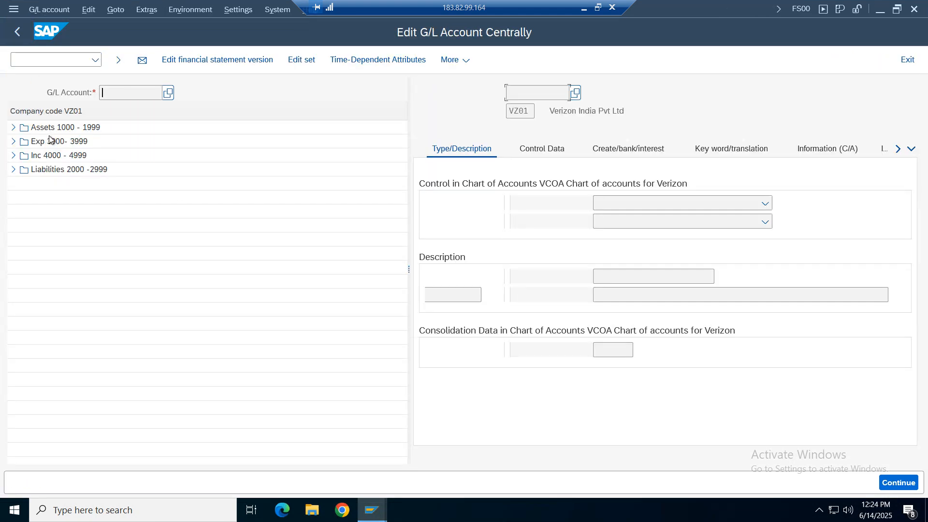
left_click(13, 170)
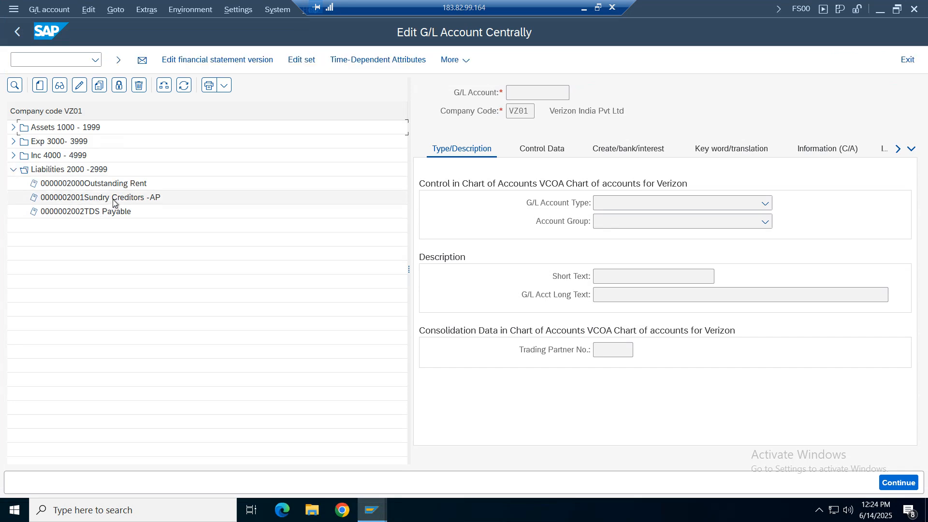
left_click(154, 199)
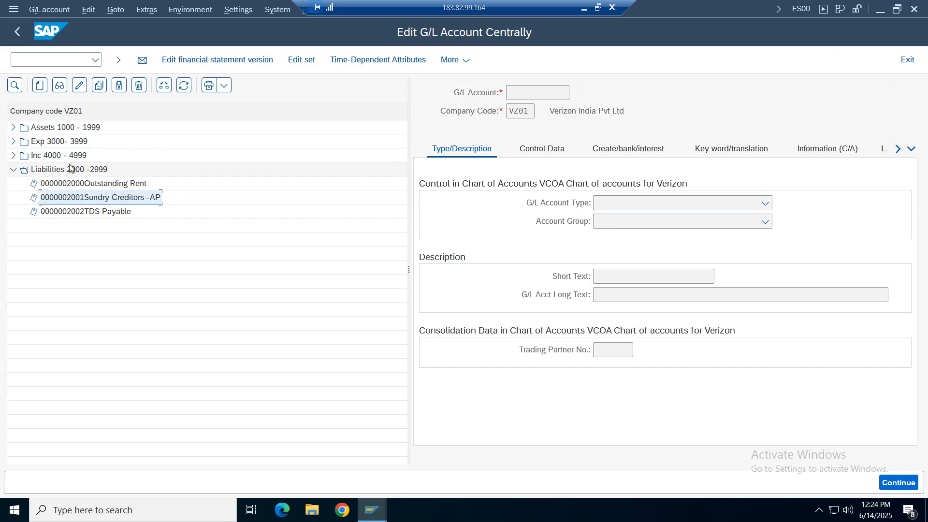
left_click(13, 127)
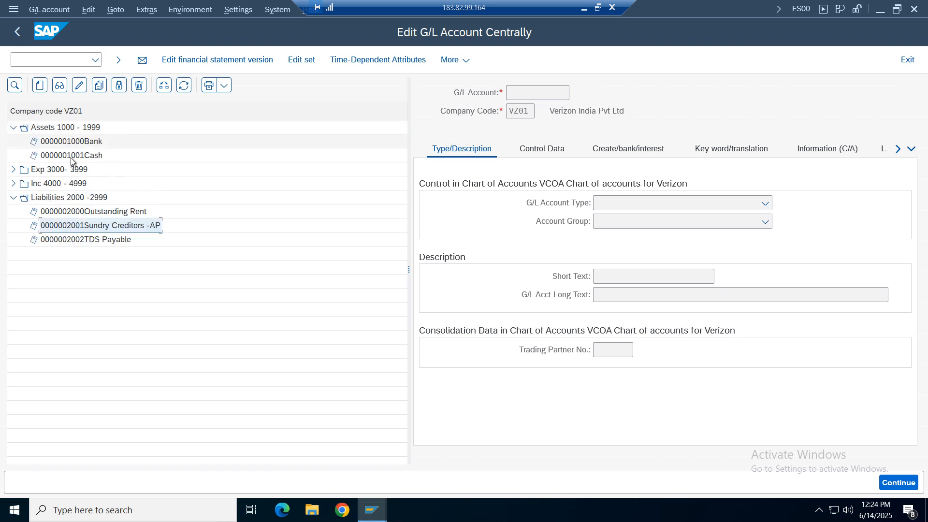
Start creating G/L account 1002 for company code VZ01 under the Assets 1000 - 1999 group.
left_click(58, 128)
left_click(41, 84)
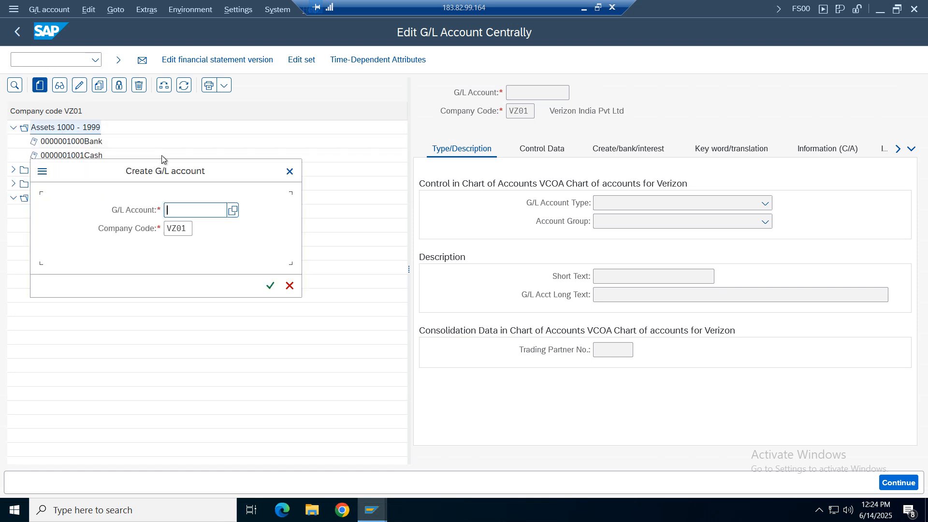
left_click_drag(151, 174, 362, 180)
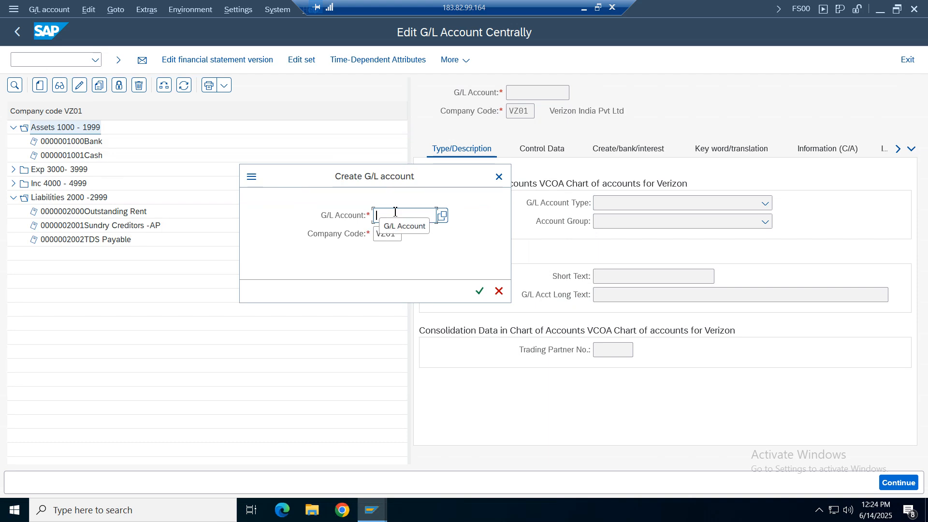
type("1002")
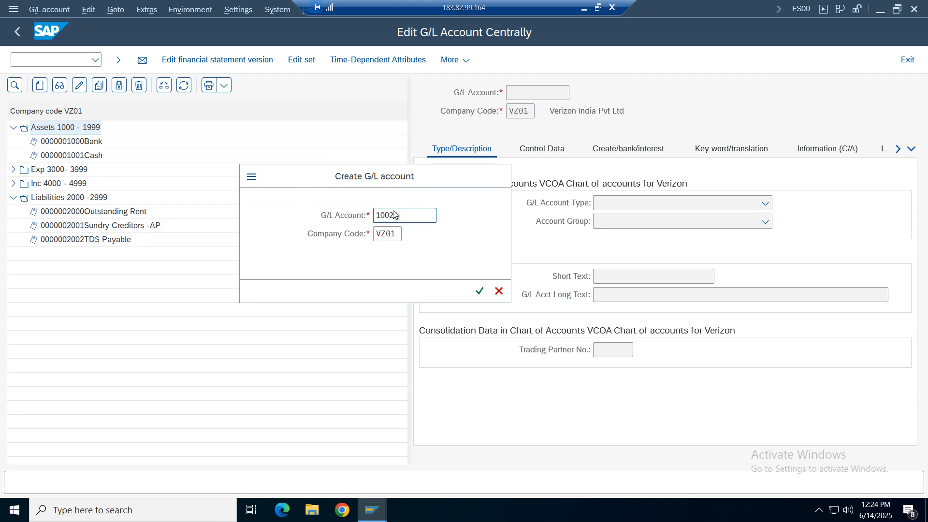
key("Return")
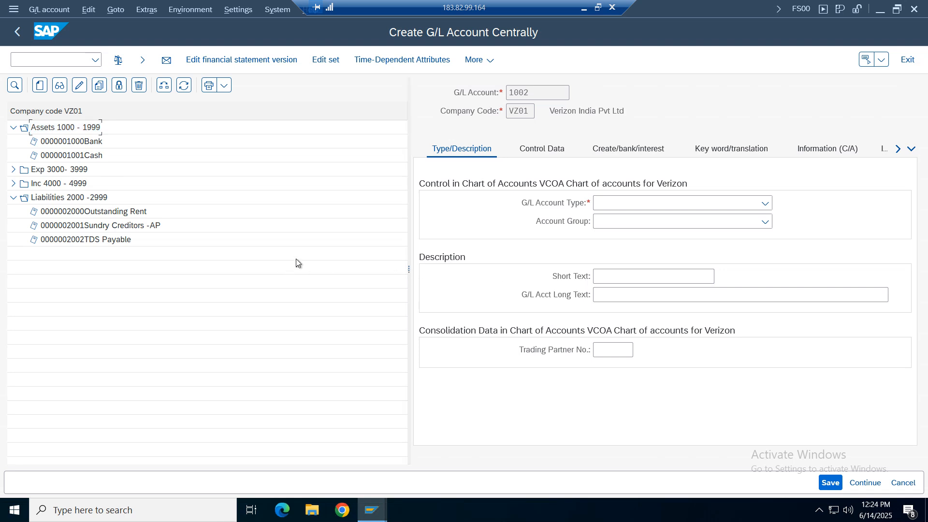
Set the G/L account type to X Balance Sheet Account and the account group to ASSE Assets 1000 - 1999.
left_click_drag(410, 273, 242, 267)
left_click(486, 208)
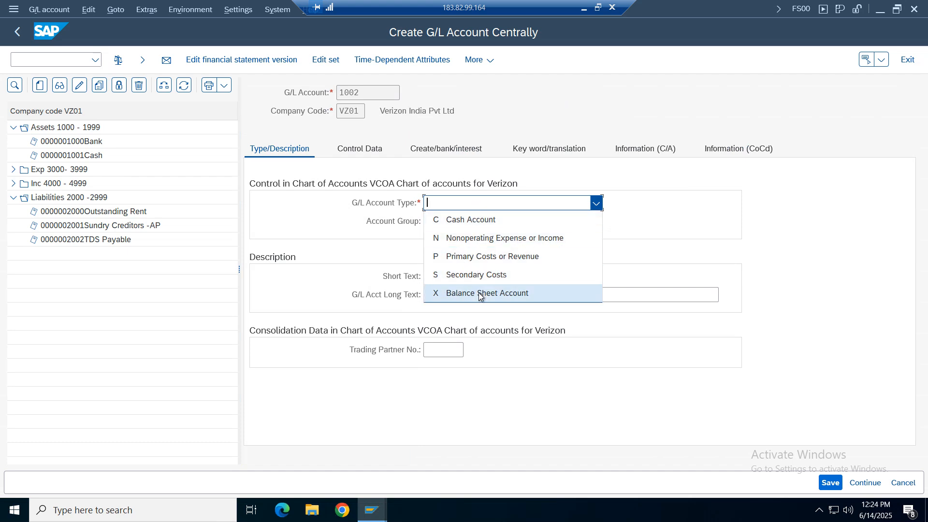
left_click(478, 292)
left_click(453, 222)
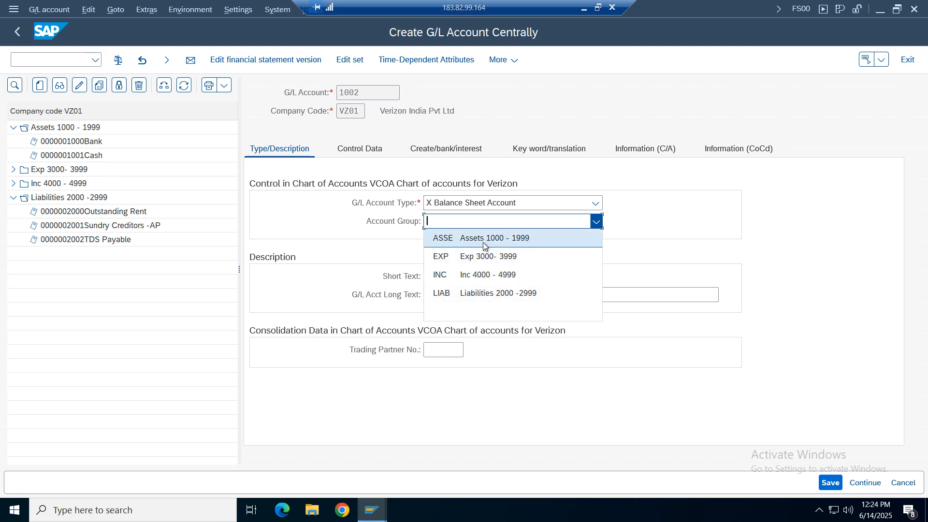
left_click(483, 238)
Enter the short text Sundry Debtors (AR) and the long text Sundry Debtors (AR) Reconciliation Account.
left_click(452, 276)
type("s")
key("BackSpace")
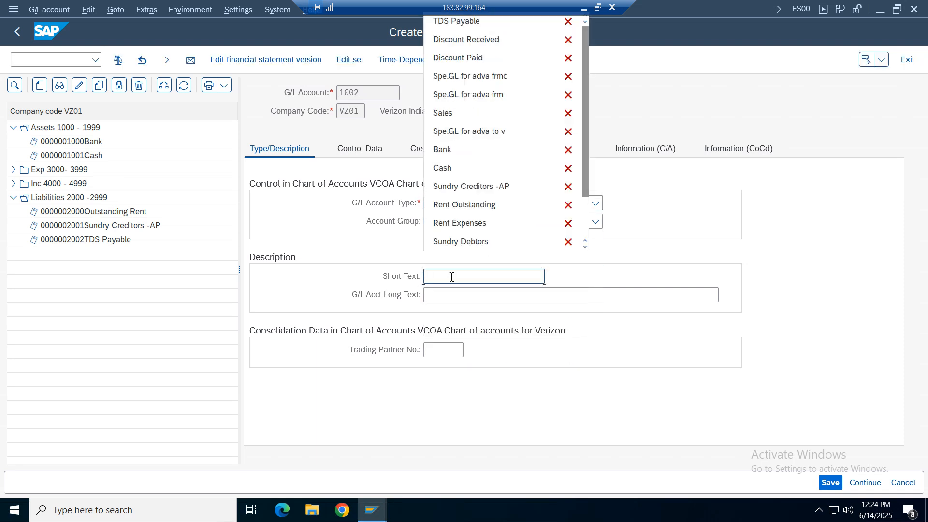
type("Sund")
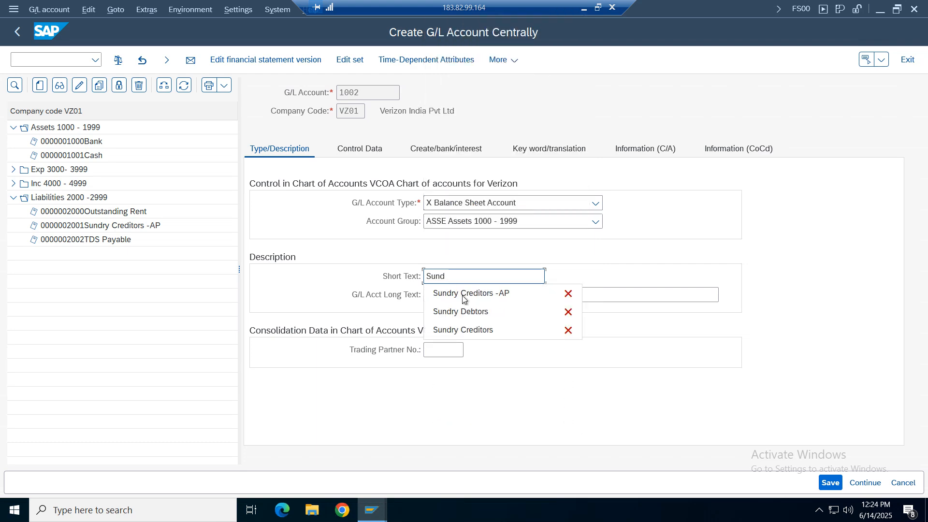
left_click(471, 311)
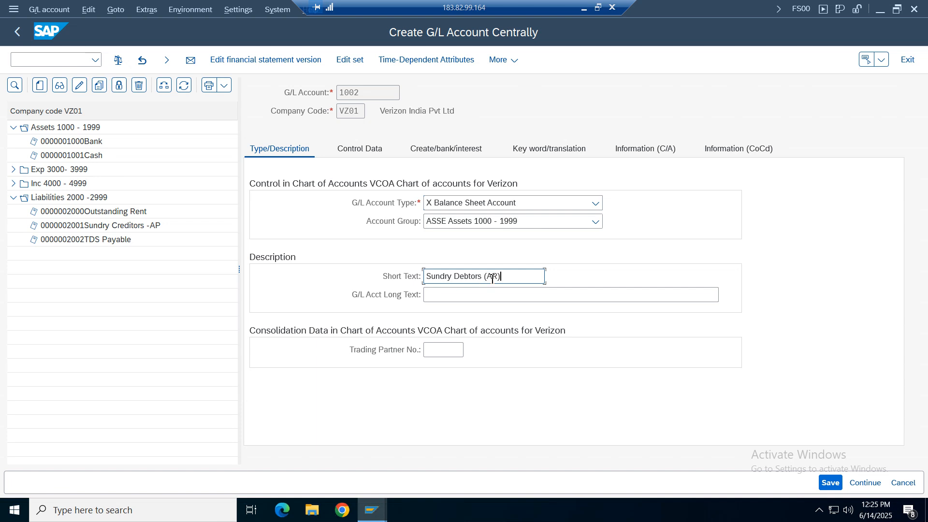
left_click(476, 295)
type("Sun")
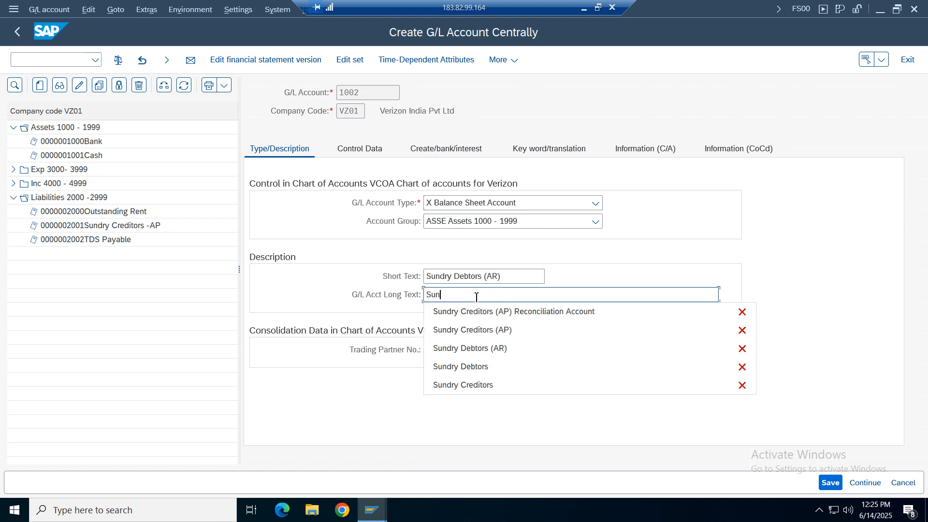
type("dry")
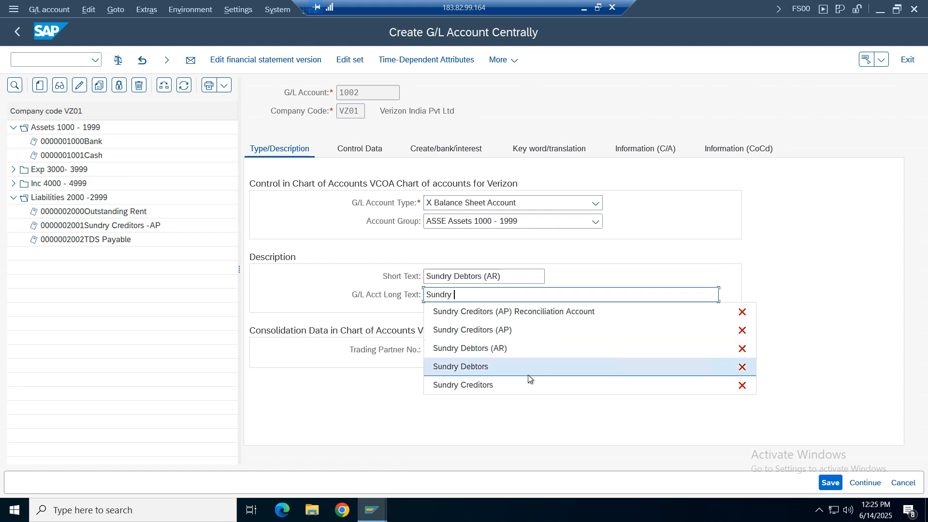
left_click(518, 348)
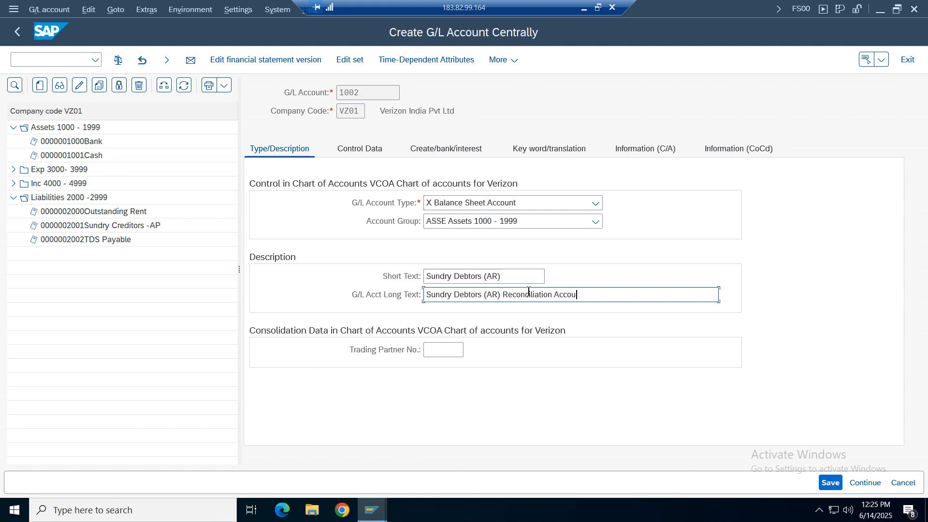
In the account's control data, set the reconciliation account type to D Customers.
left_click(364, 150)
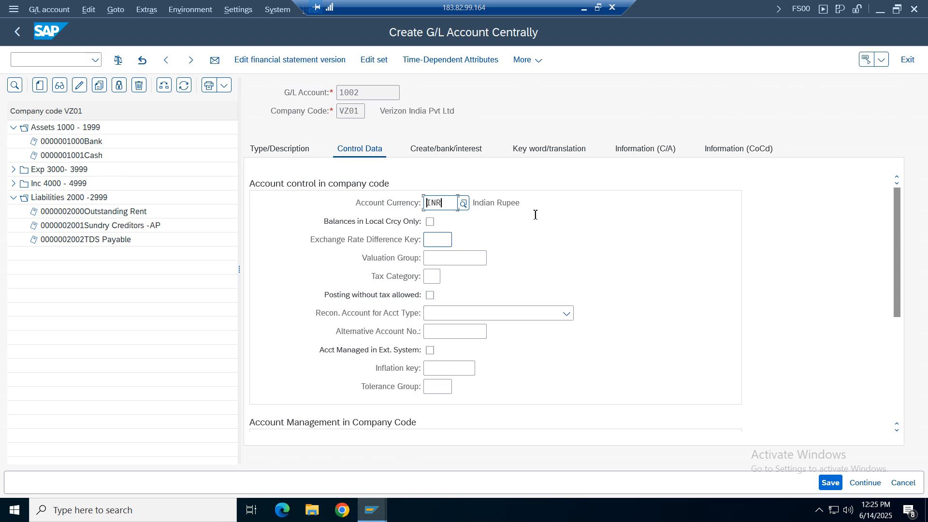
left_click_drag(893, 223, 897, 291)
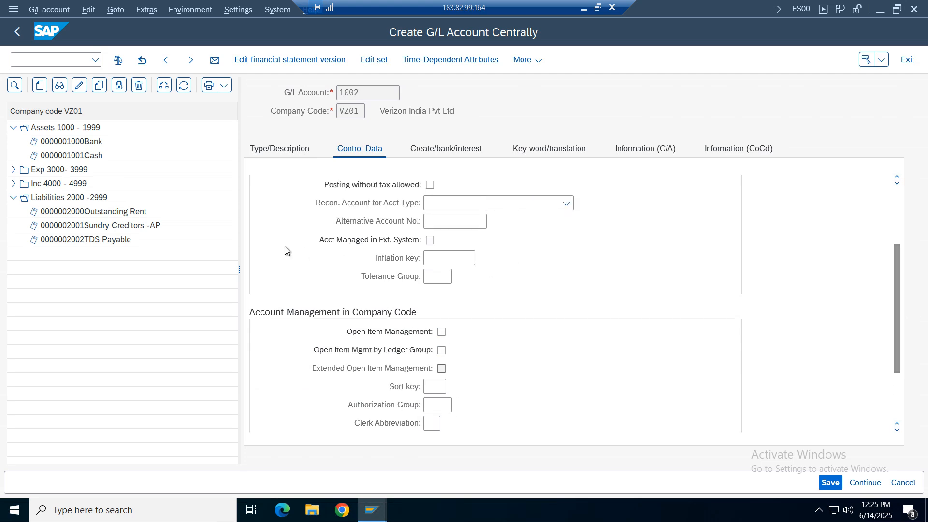
left_click(468, 206)
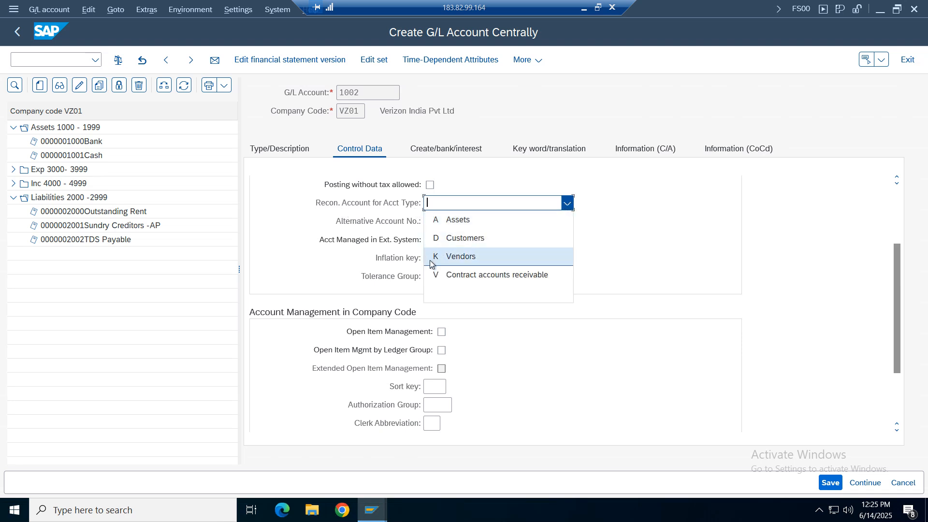
left_click(466, 239)
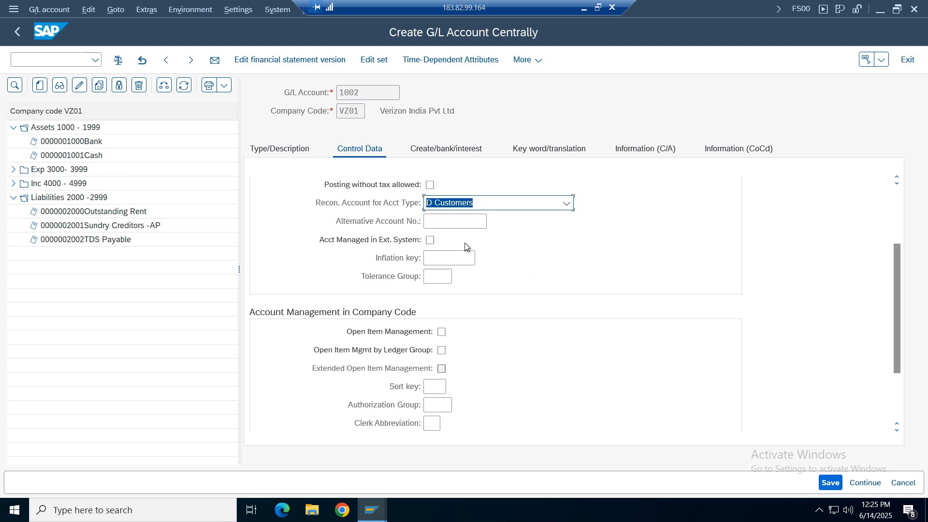
left_click(569, 205)
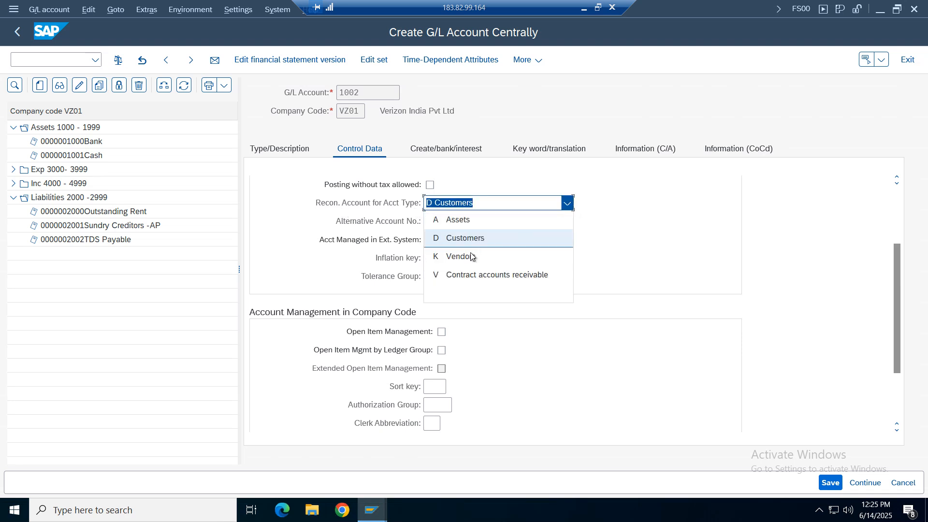
left_click(671, 226)
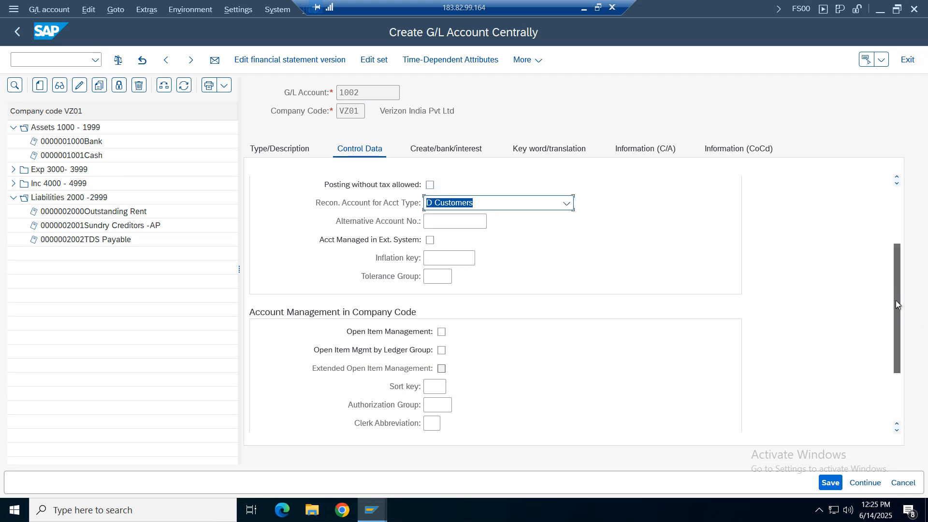
Set the sort key of G/L account 1002 to 031 Customer number in its company code account management data.
scroll(895, 300, "down", 3)
left_click(438, 316)
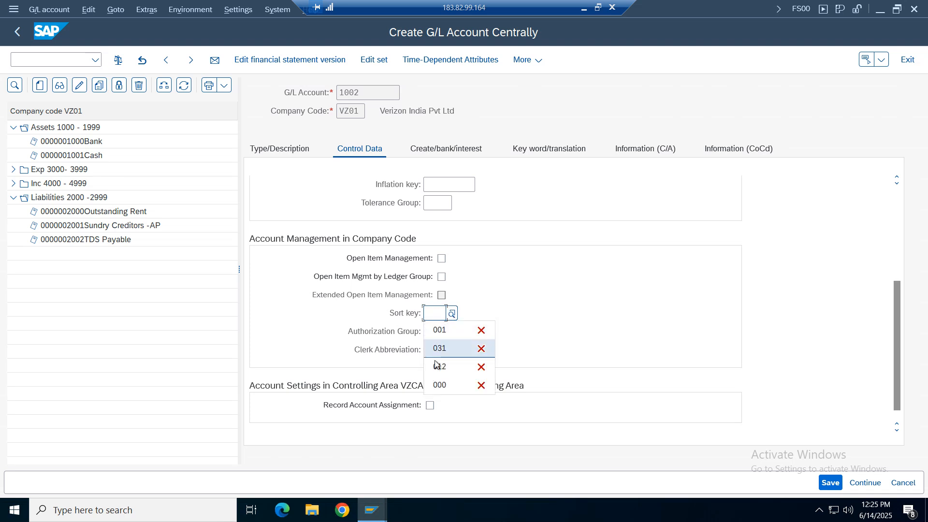
left_click(462, 349)
key("Return")
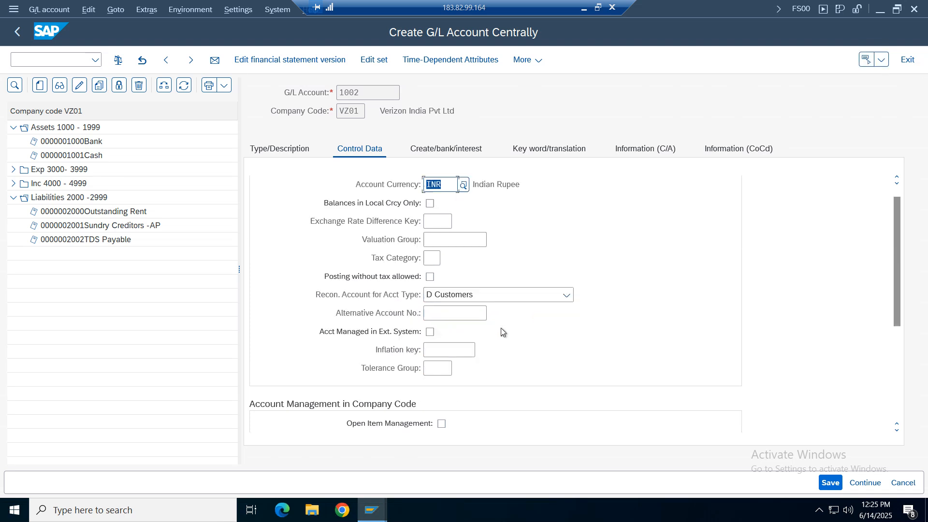
left_click_drag(903, 251, 901, 319)
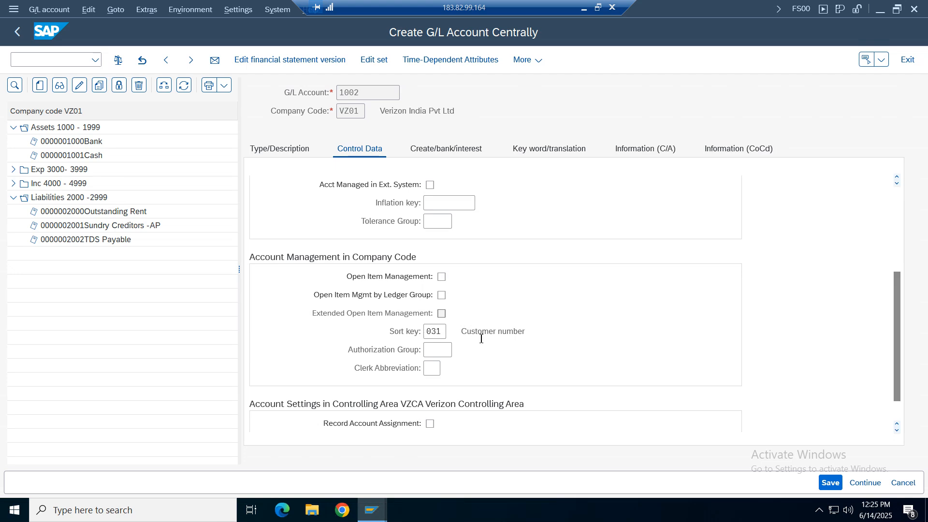
left_click_drag(532, 333, 429, 329)
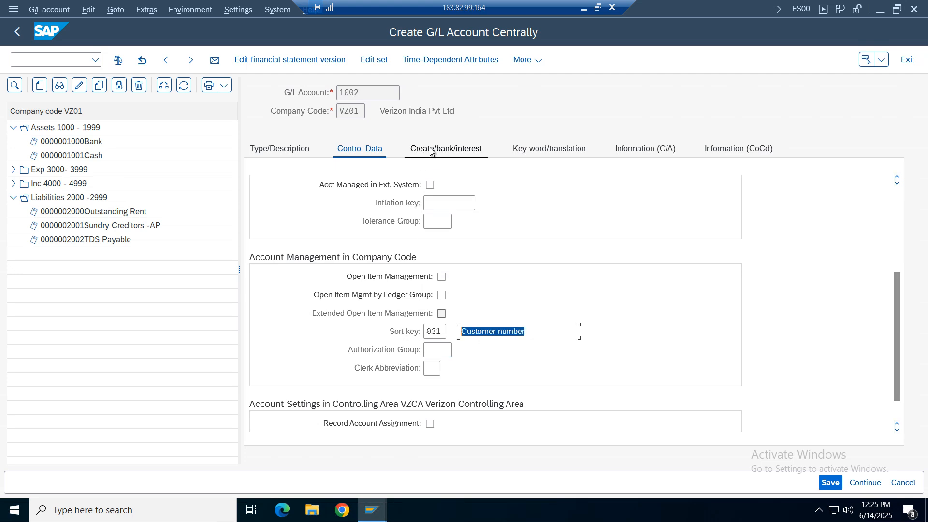
Assign field status group G067 Reconciliation accounts to the G/L account and save it.
left_click(404, 204)
key("Return")
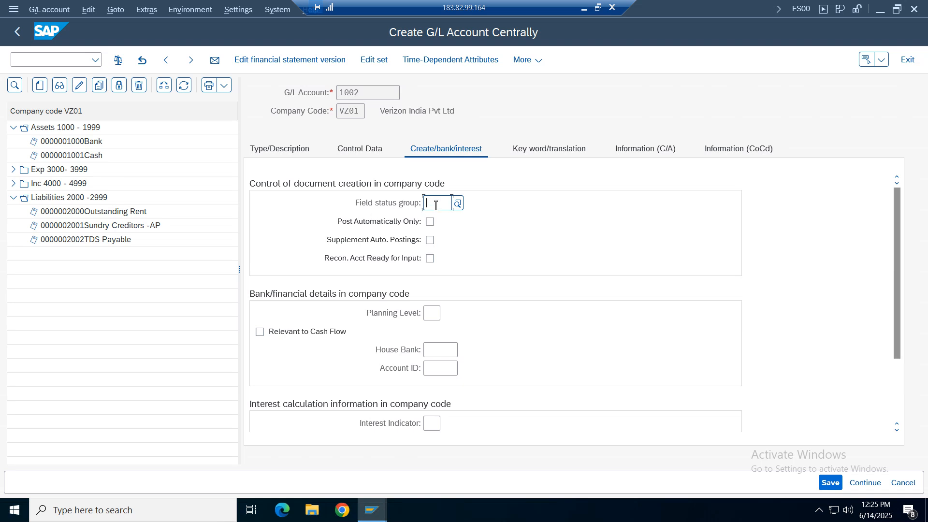
left_click(457, 205)
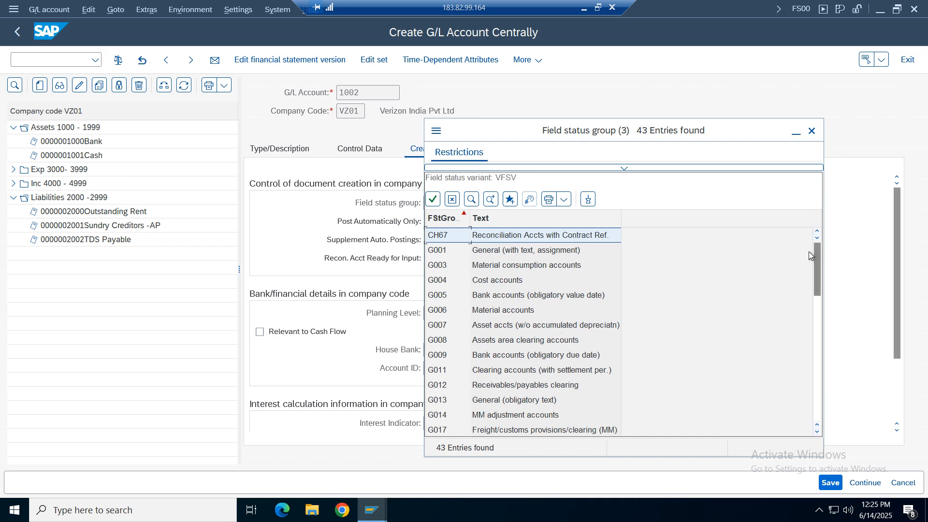
left_click_drag(817, 262, 823, 389)
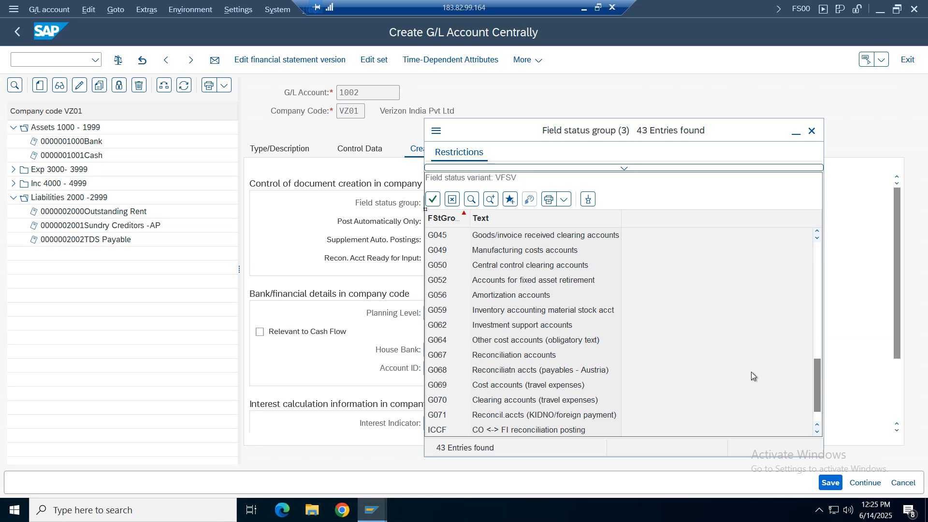
double_click(478, 362)
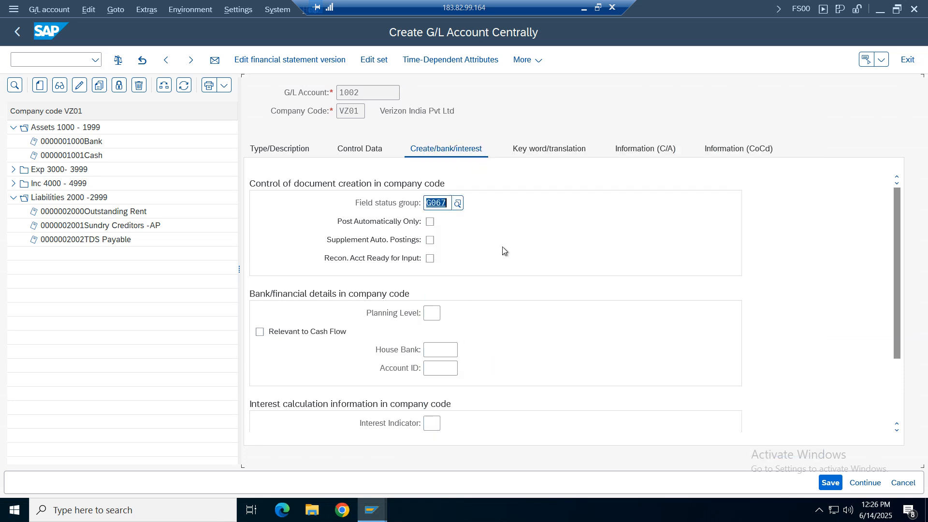
key("Return")
left_click(838, 481)
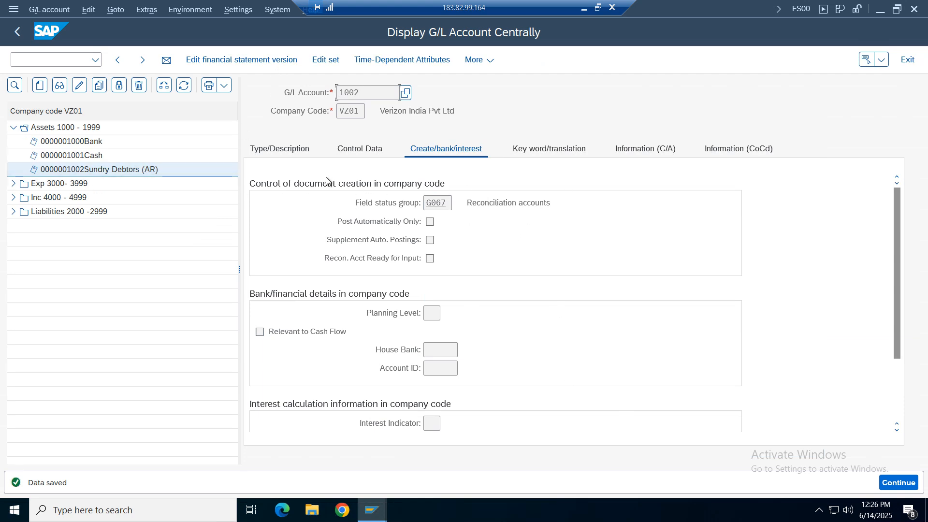
left_click_drag(550, 209, 350, 207)
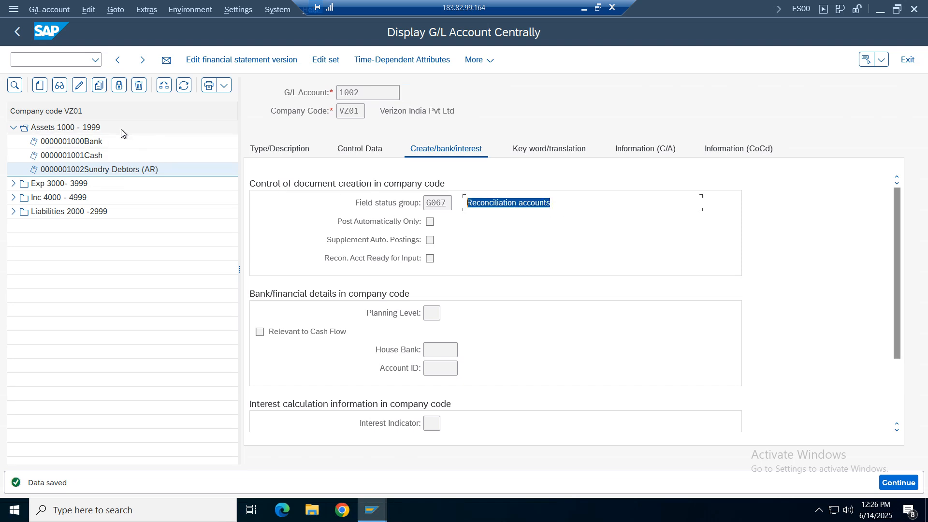
left_click_drag(363, 93, 331, 94)
Return to the Starlink customer session and set its reconciliation account to 1002 Sundry Debtors (AR) Reconciliation Account.
left_click(372, 510)
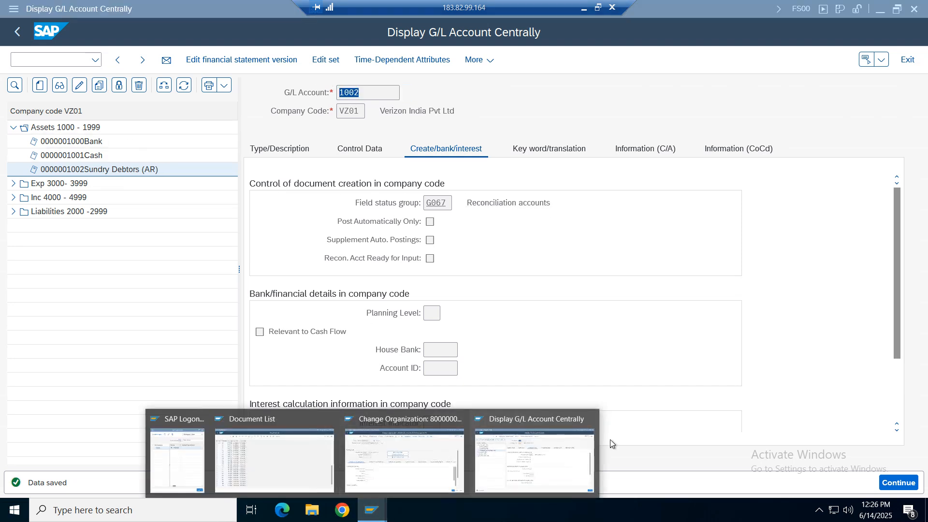
left_click(406, 459)
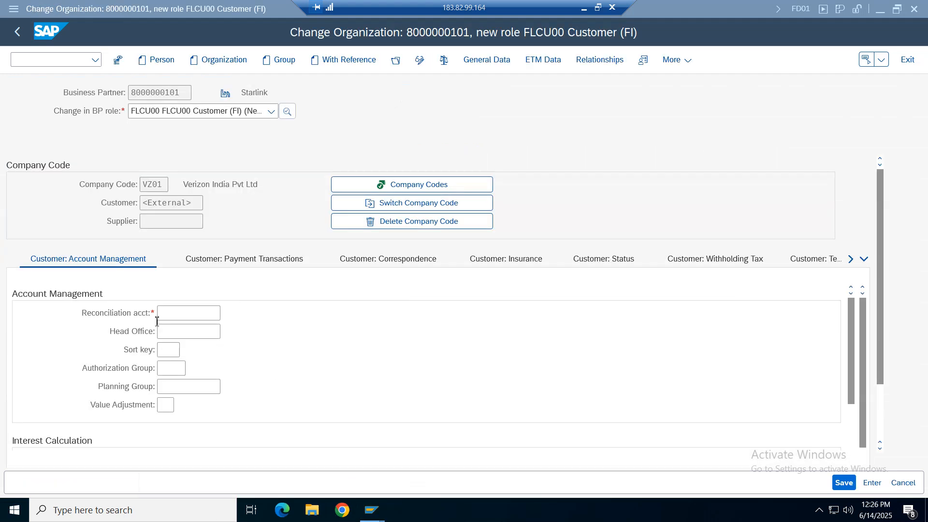
left_click(187, 315)
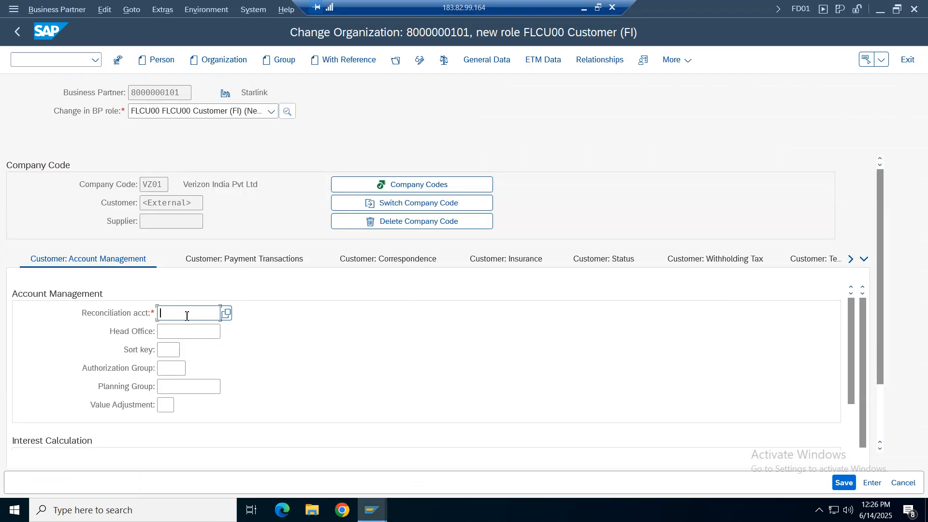
left_click(227, 315)
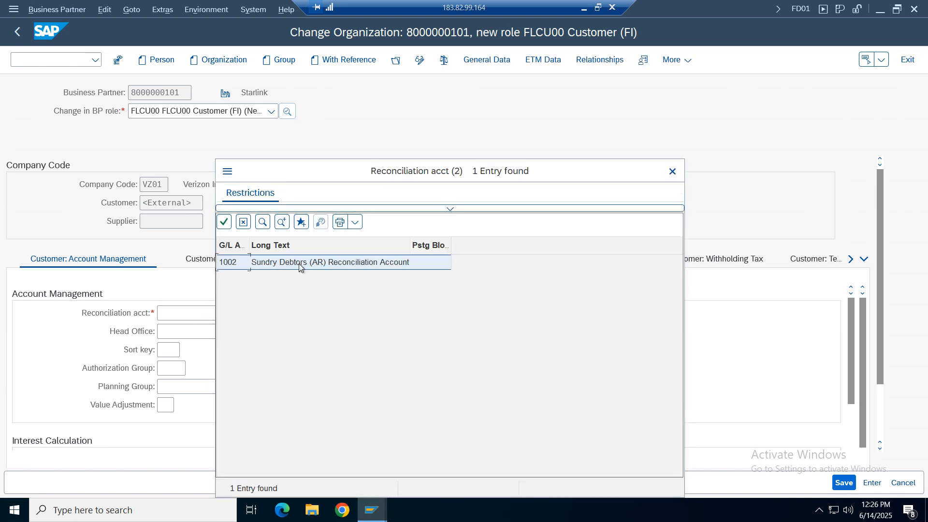
double_click(300, 263)
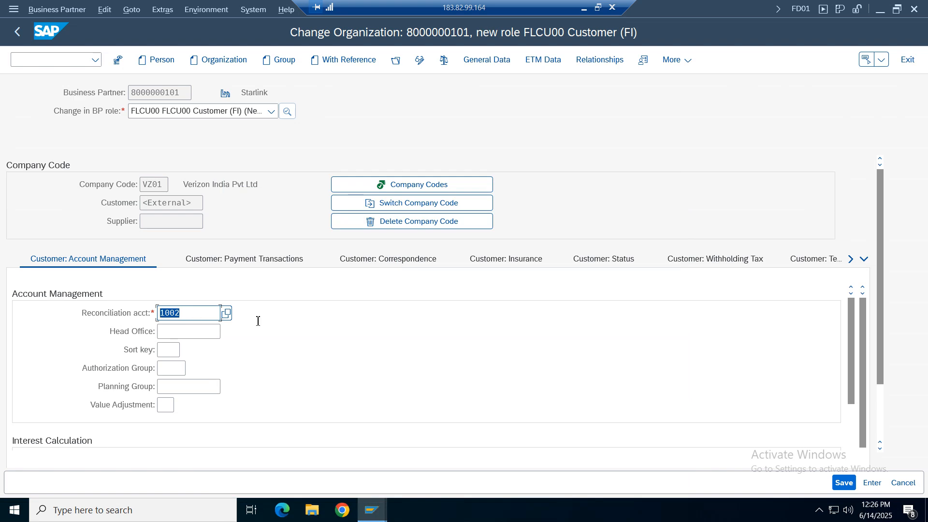
left_click(227, 317)
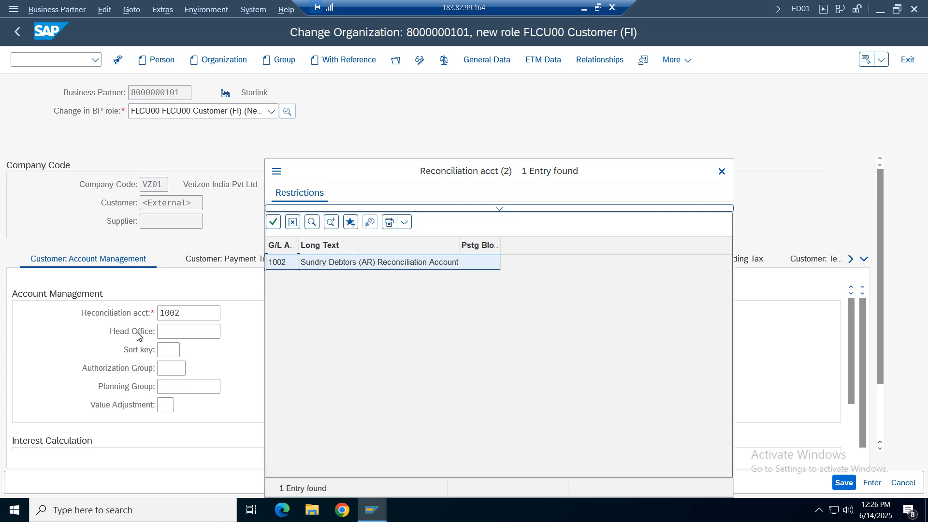
left_click(722, 172)
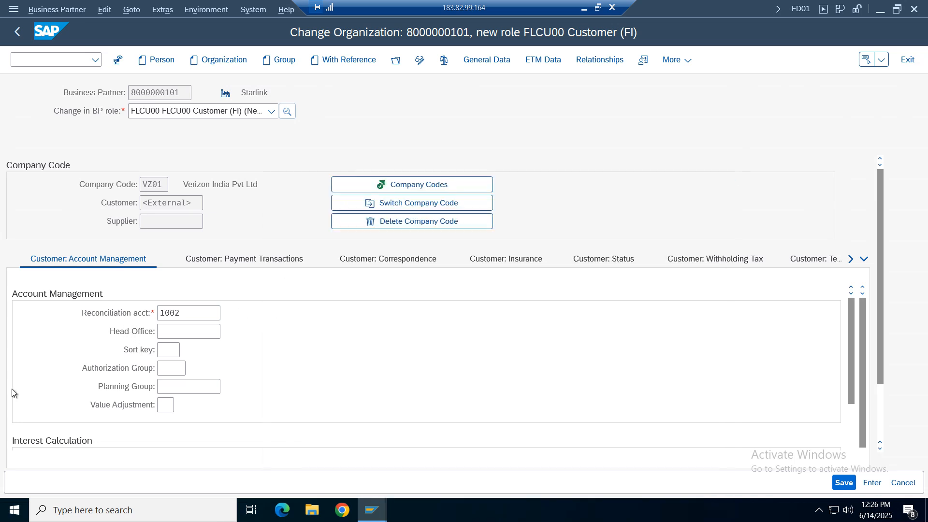
Set the customer's sort key to 031 in the company code account management data.
left_click(175, 351)
type("031")
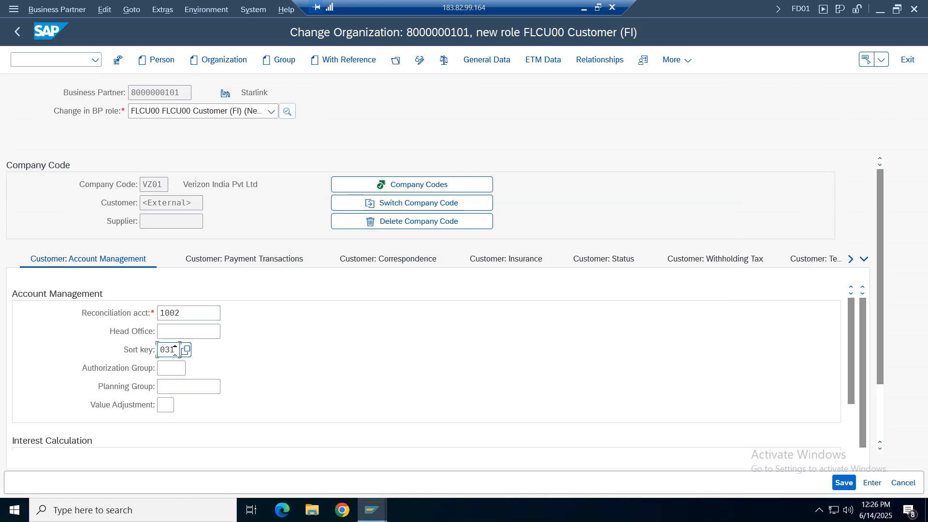
key("Return")
key("ctrl+y")
left_click_drag(305, 348, 234, 350)
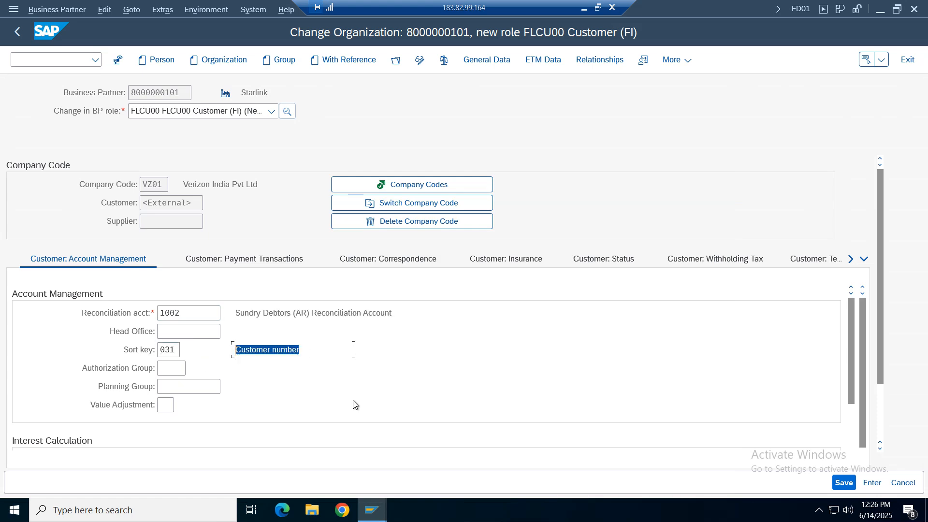
key("ctrl+c")
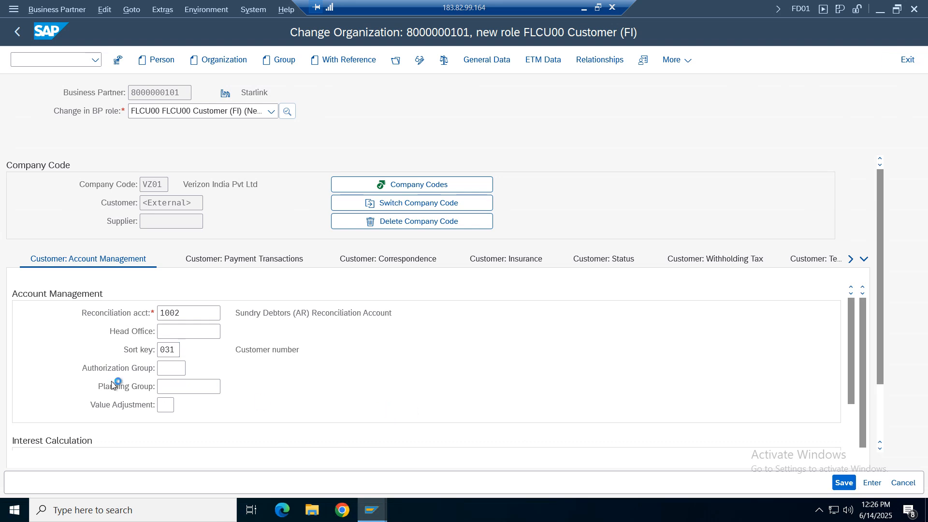
Set the communication language in Starlink's standard address to English and save the customer.
key("ctrl+s")
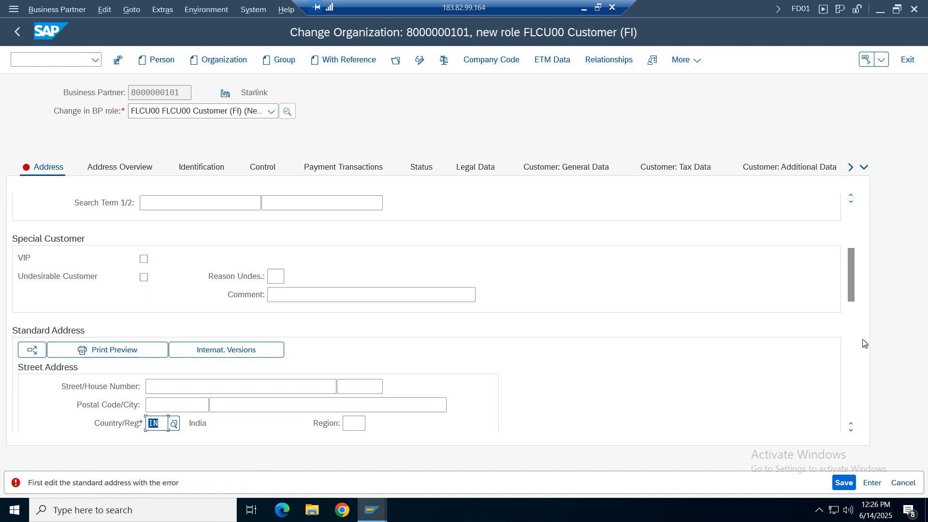
left_click_drag(853, 285, 856, 351)
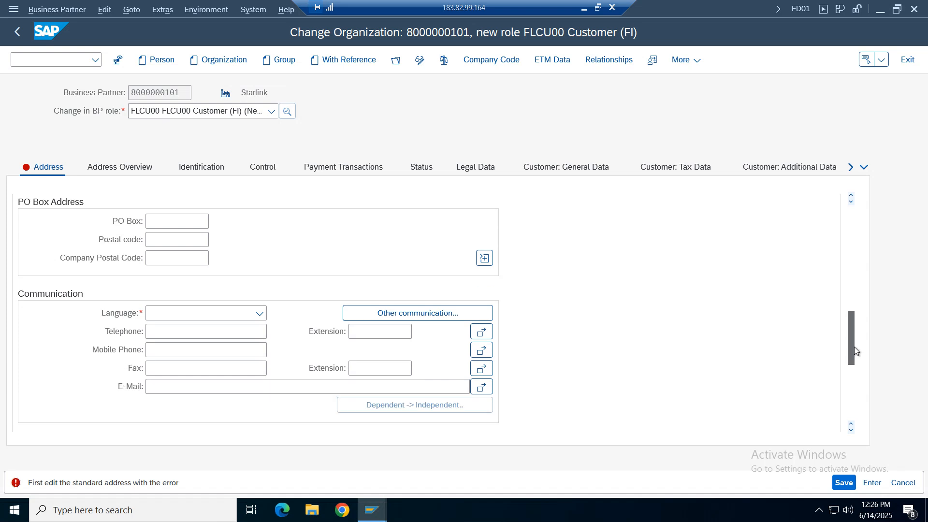
left_click(259, 316)
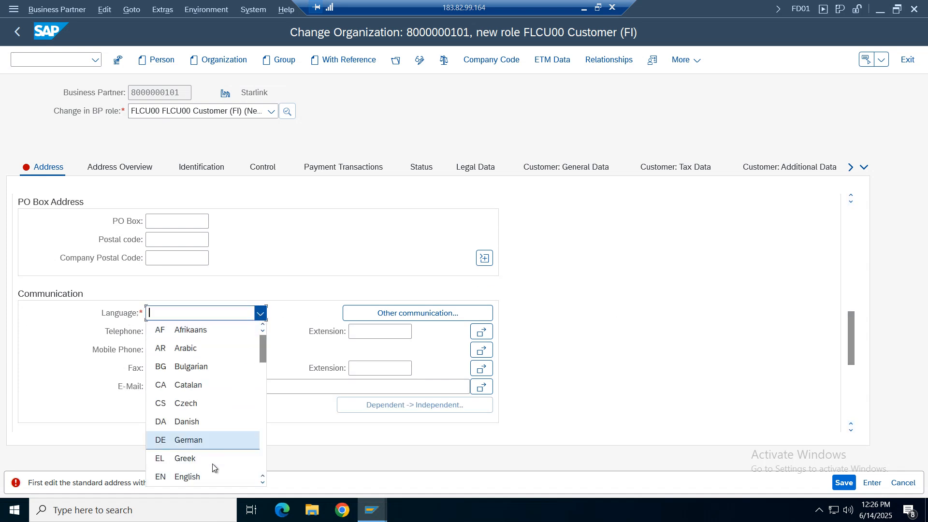
left_click(212, 476)
left_click(843, 483)
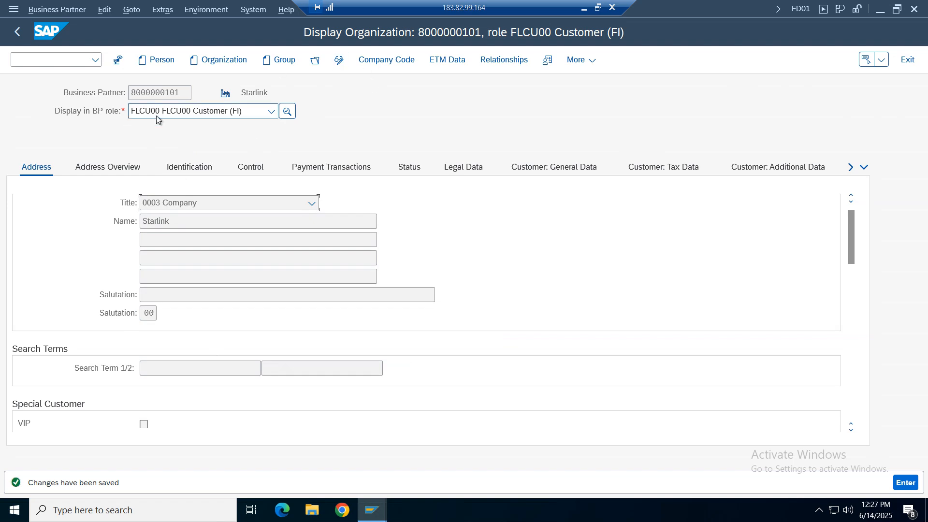
Compare the business partner number with the customer number in Starlink's company code data, and exit to SAP Easy Access.
left_click(387, 59)
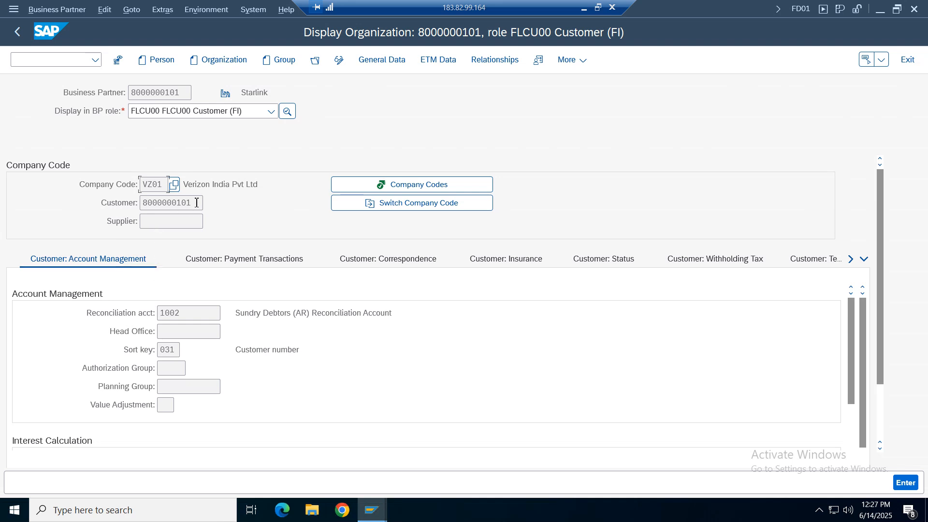
left_click_drag(193, 204, 141, 203)
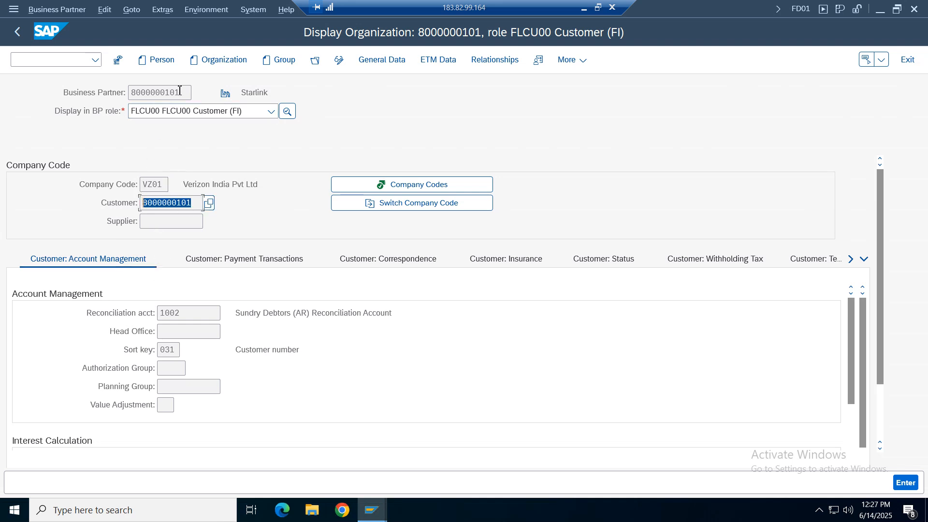
left_click_drag(181, 91, 129, 92)
left_click(182, 202)
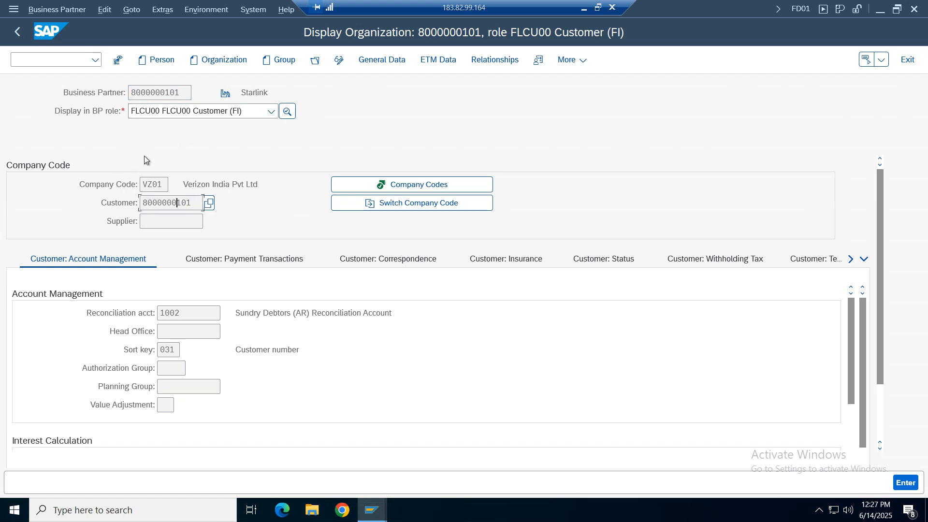
left_click_drag(181, 92, 130, 92)
left_click_drag(183, 203, 138, 202)
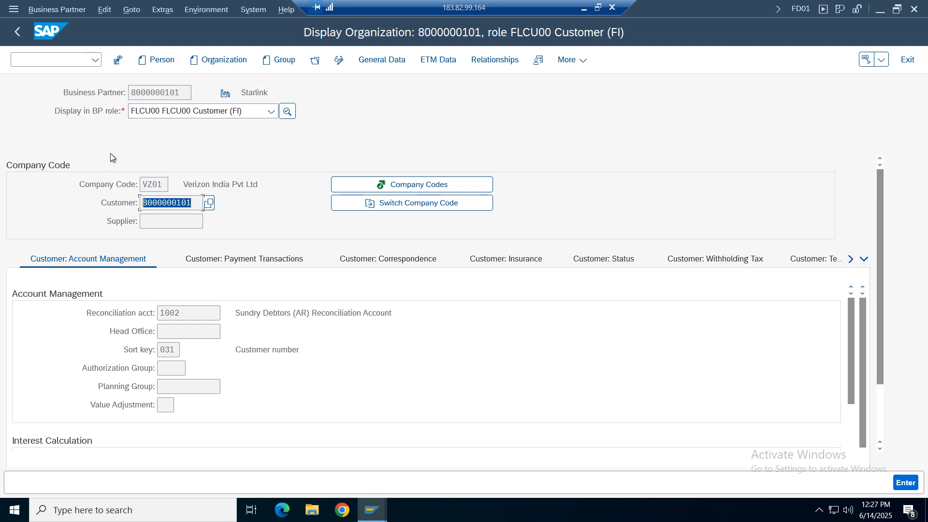
left_click_drag(181, 93, 130, 93)
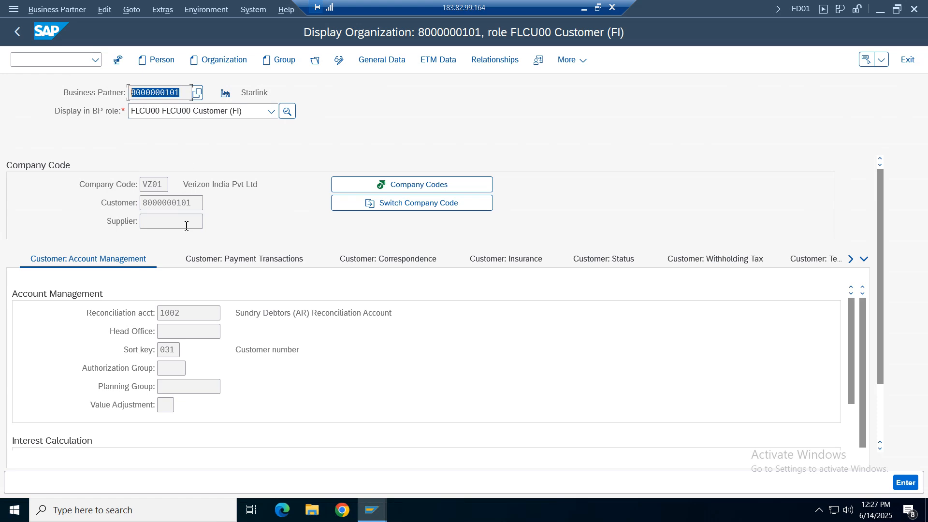
left_click(163, 206)
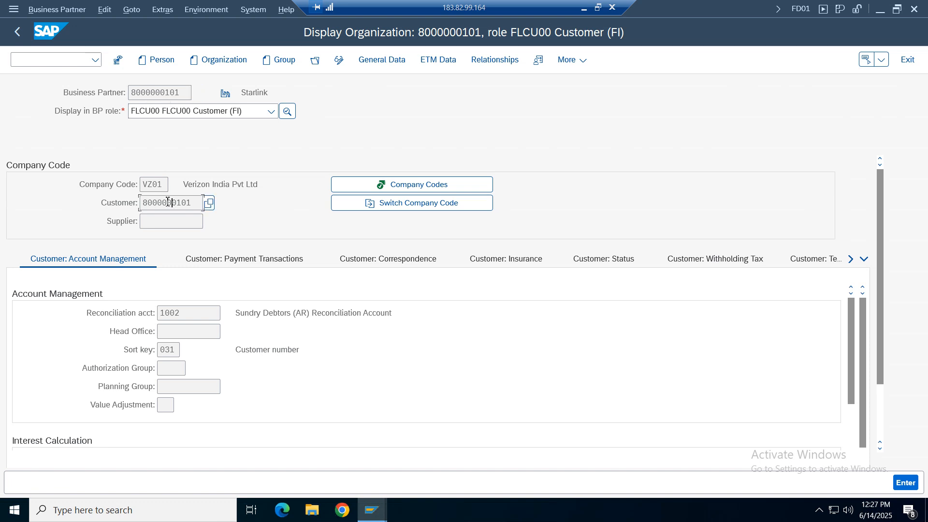
left_click_drag(187, 203, 119, 203)
left_click(167, 202)
left_click_drag(194, 203, 141, 203)
left_click_drag(184, 94, 96, 98)
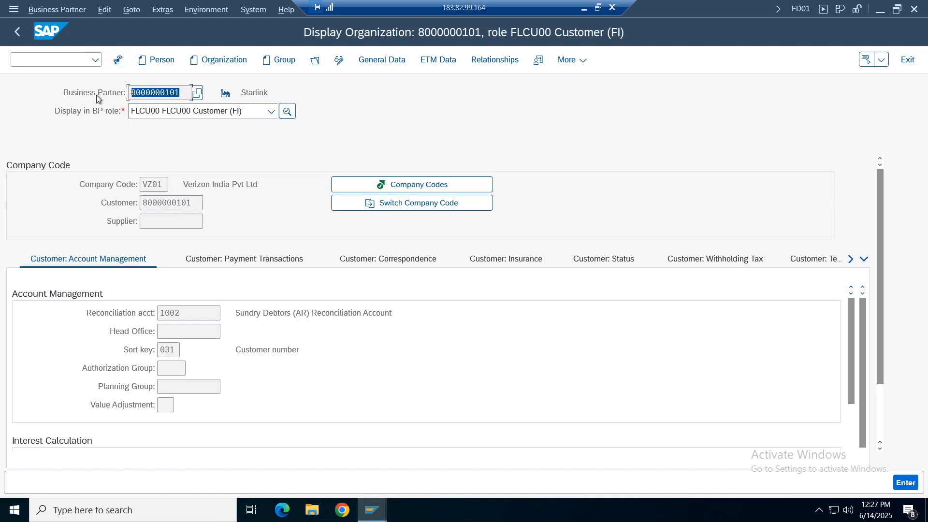
left_click(164, 203)
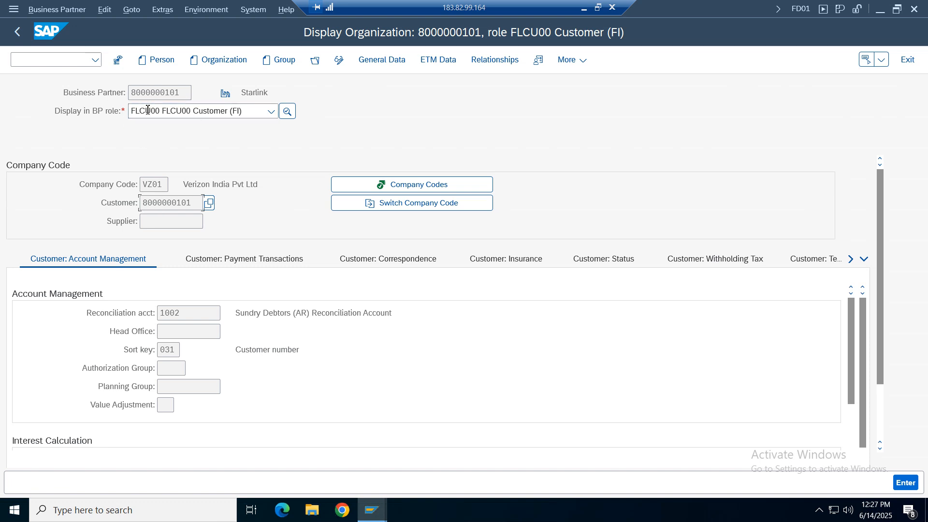
double_click(185, 94)
left_click(191, 205)
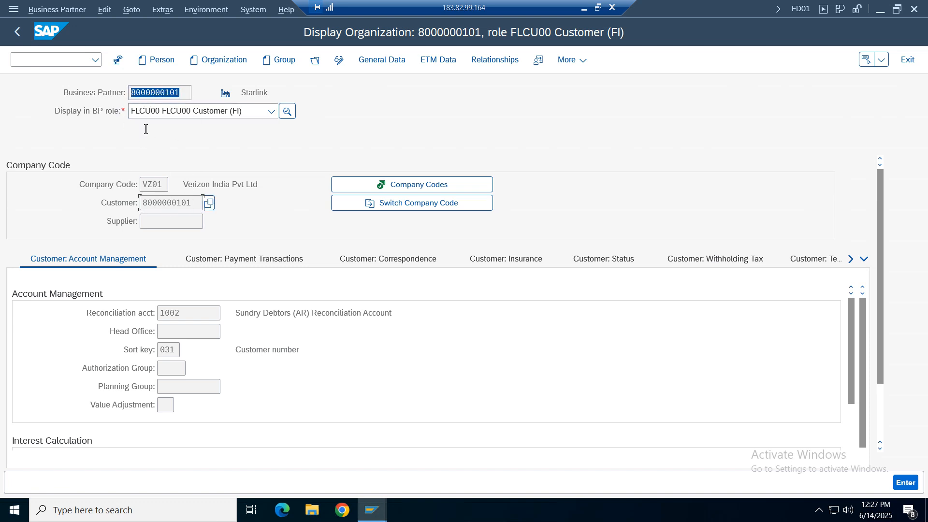
left_click(149, 98)
left_click(158, 204)
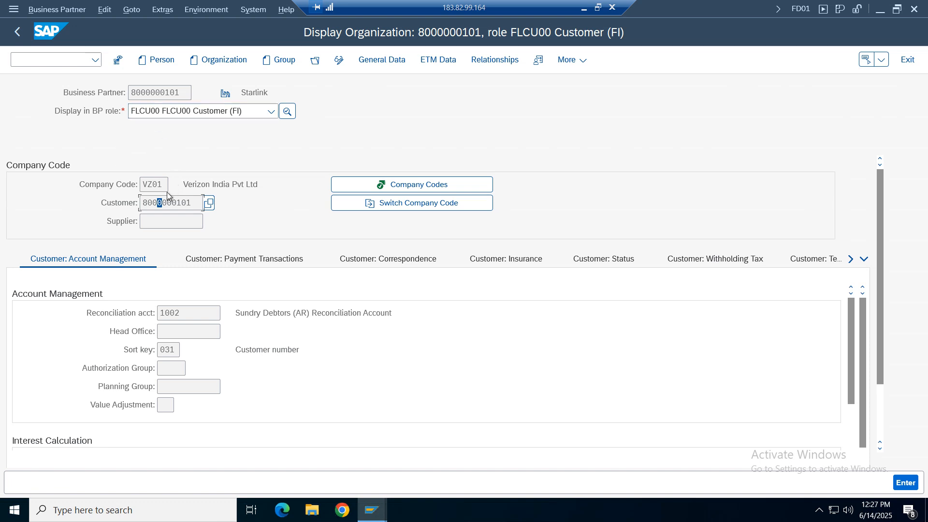
left_click(177, 203)
left_click(908, 60)
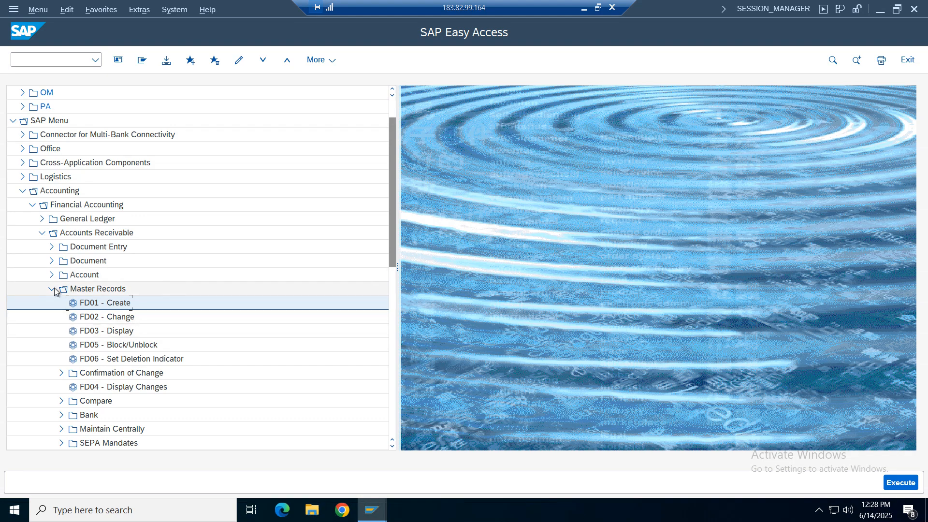
Collapse the Accounts Receivable folder and load table BUT000 in General Table Display (SE16N).
left_click(51, 292)
left_click(42, 233)
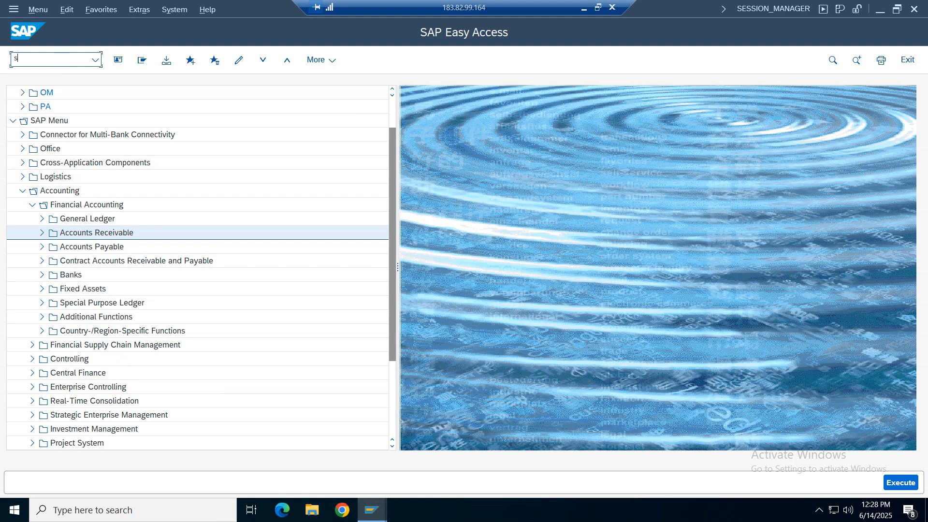
left_click(59, 62)
type("se16n")
key("Return")
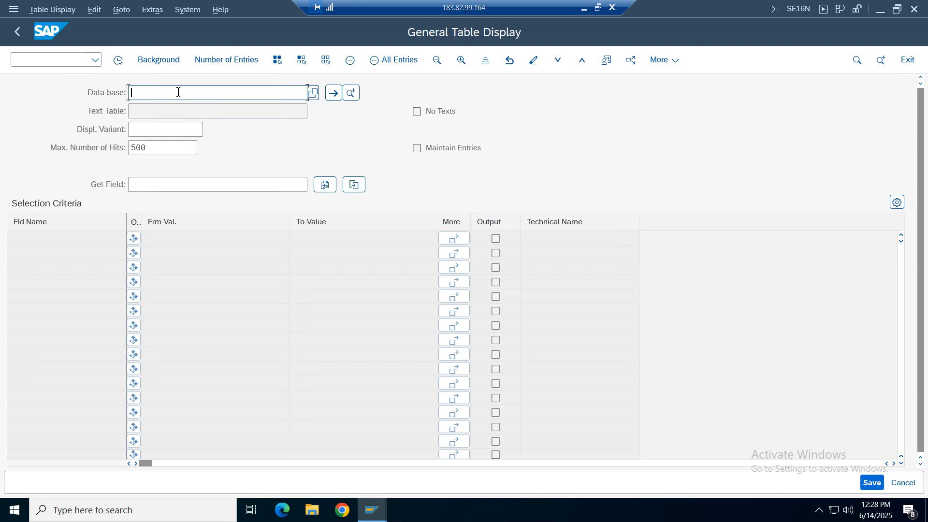
type("but")
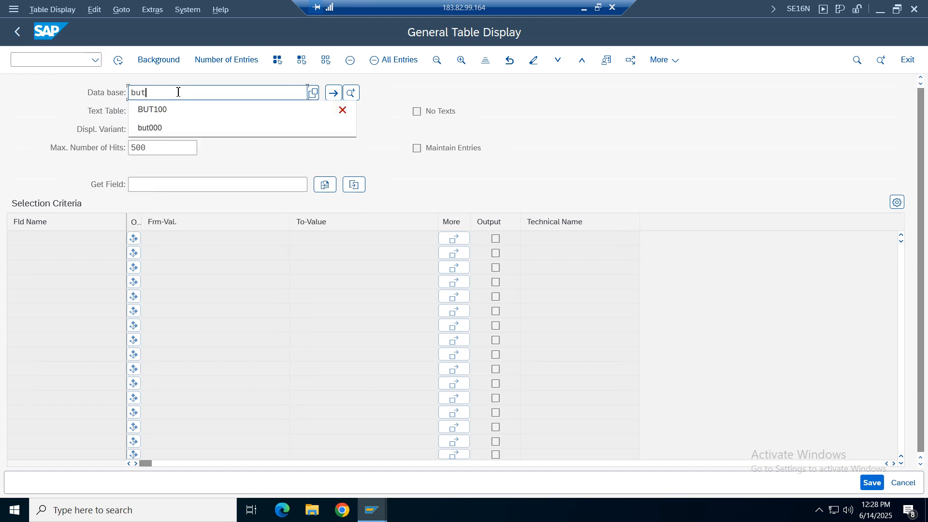
type("000")
key("Return")
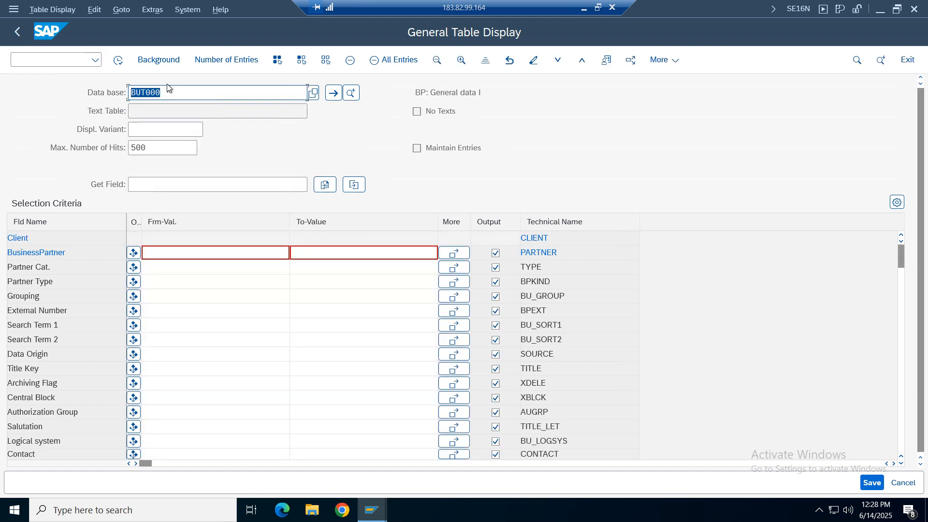
Restrict the BUT000 selection to the Starlink customer's business partner number.
left_click(162, 255)
type("80")
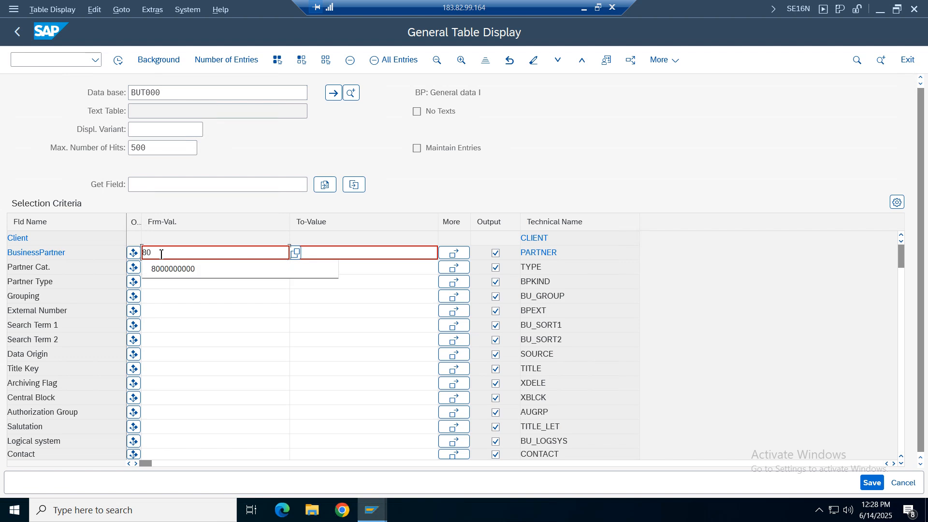
type("00000010")
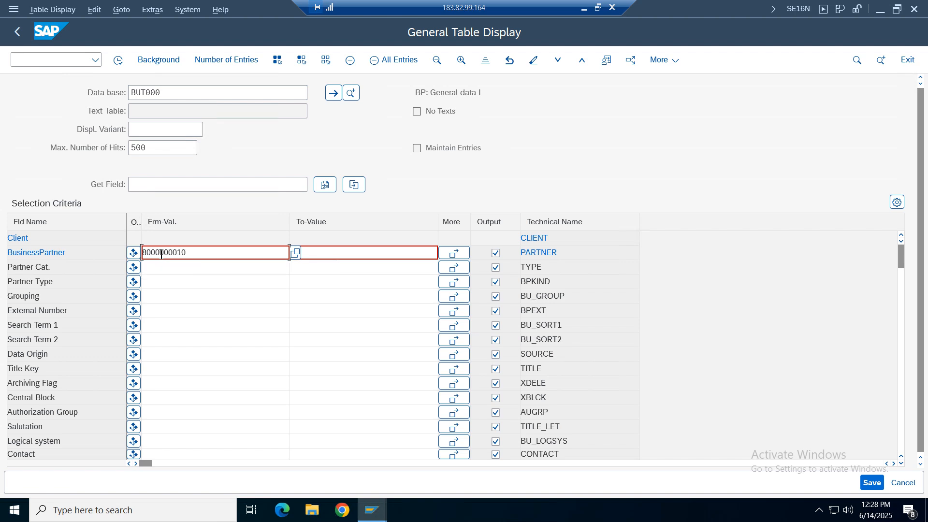
Complete the business partner number in the BusinessPartner criterion for table BUT000 and run the selection.
key("BackSpace")
key("BackSpace")
key("BackSpace")
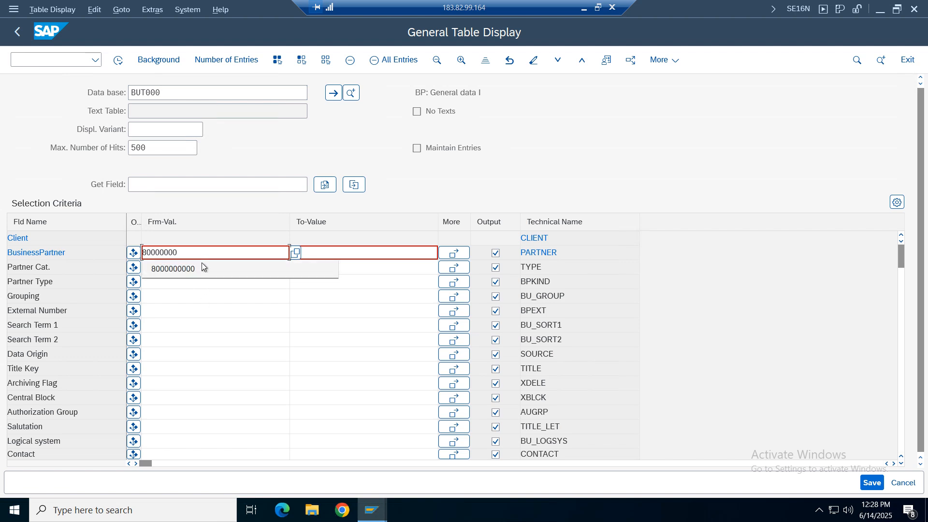
type("101")
key("ctrl+a")
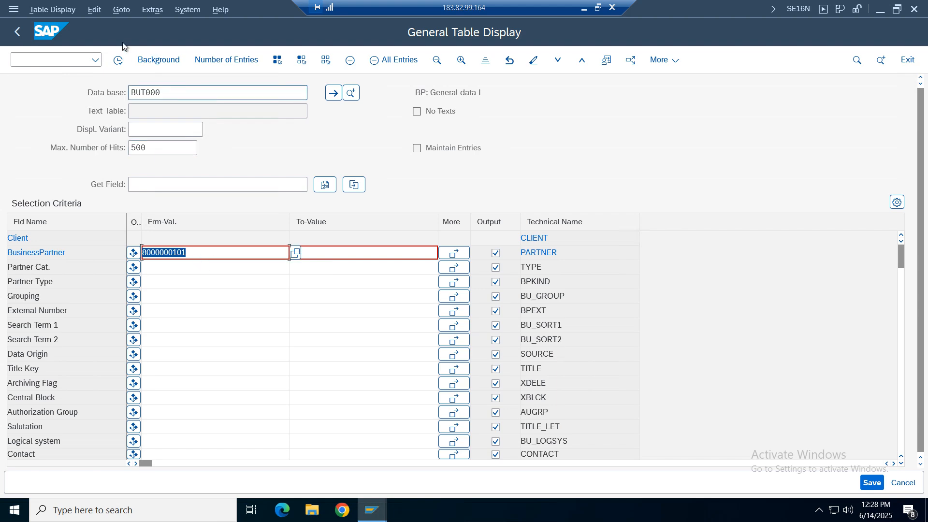
left_click(119, 61)
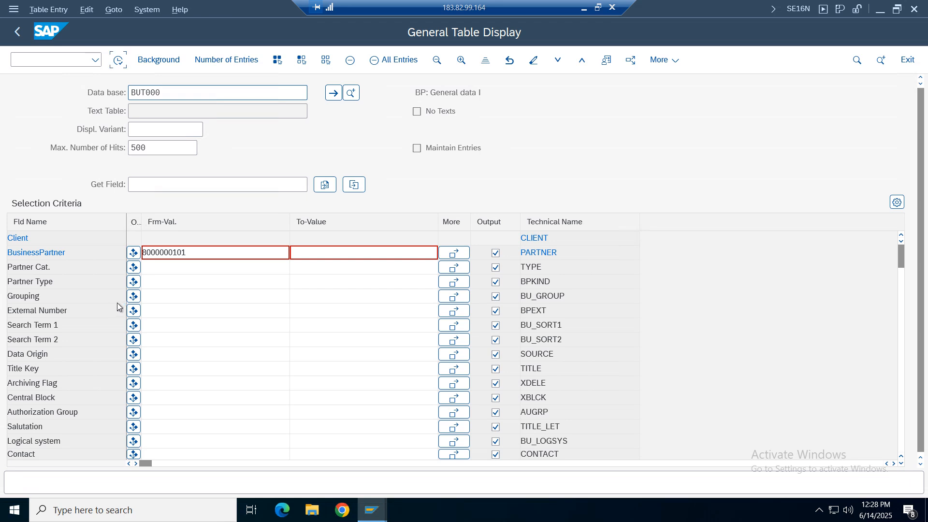
Examine the entry's partner number, grouping and partner category, and look up the possible business partner category values.
left_click(62, 245)
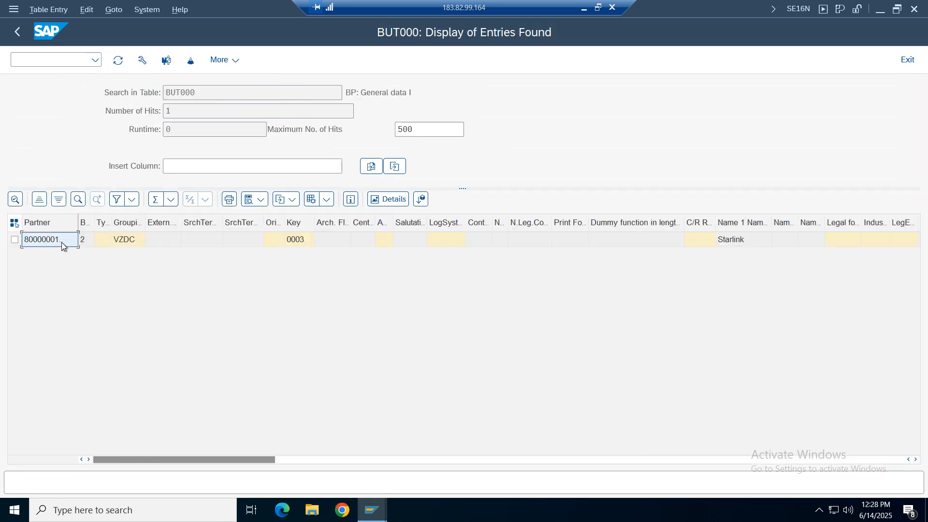
left_click(129, 245)
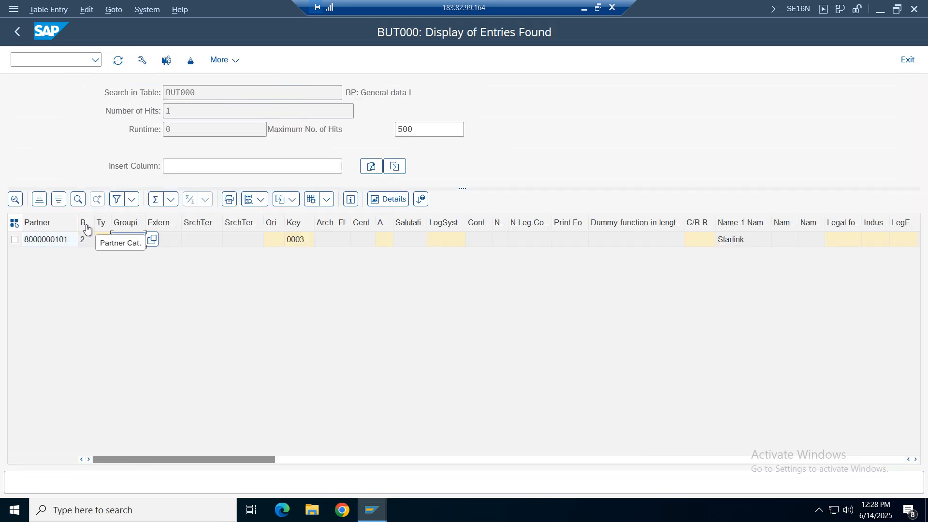
left_click(87, 240)
left_click(63, 287)
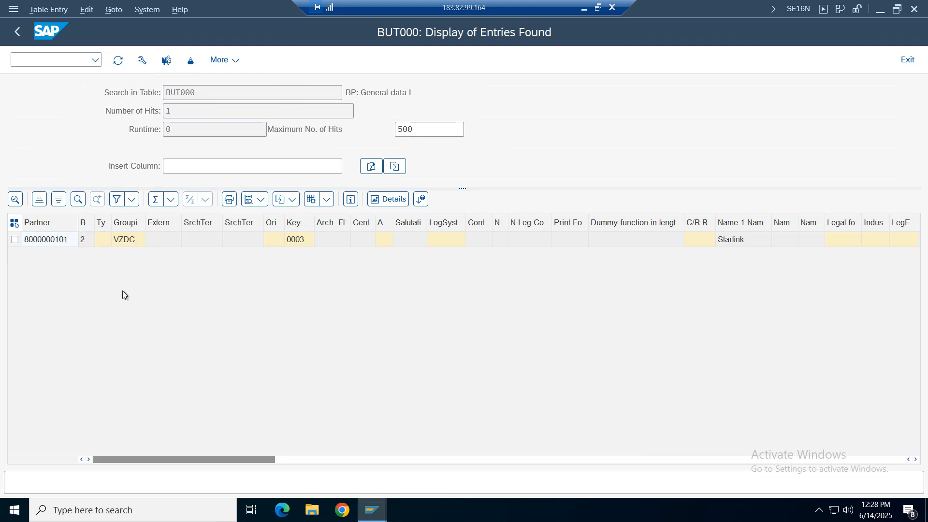
key("F4")
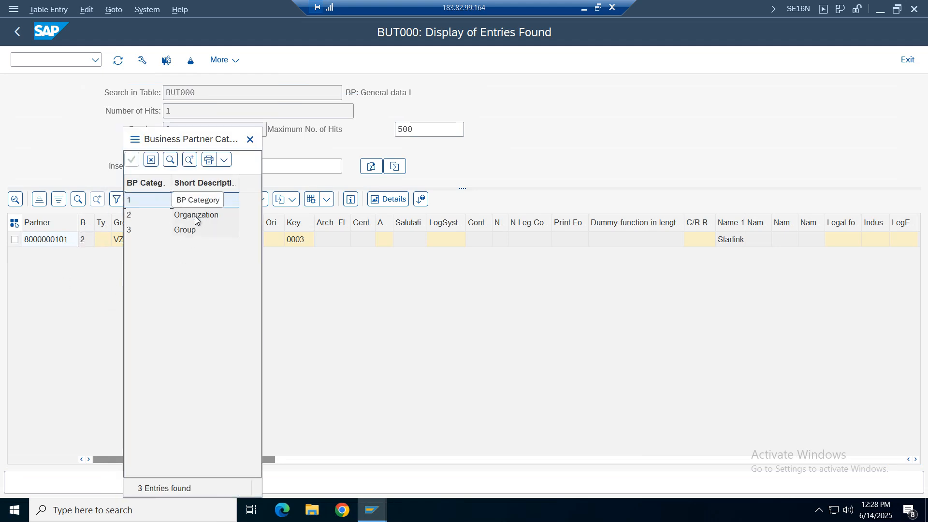
left_click(250, 140)
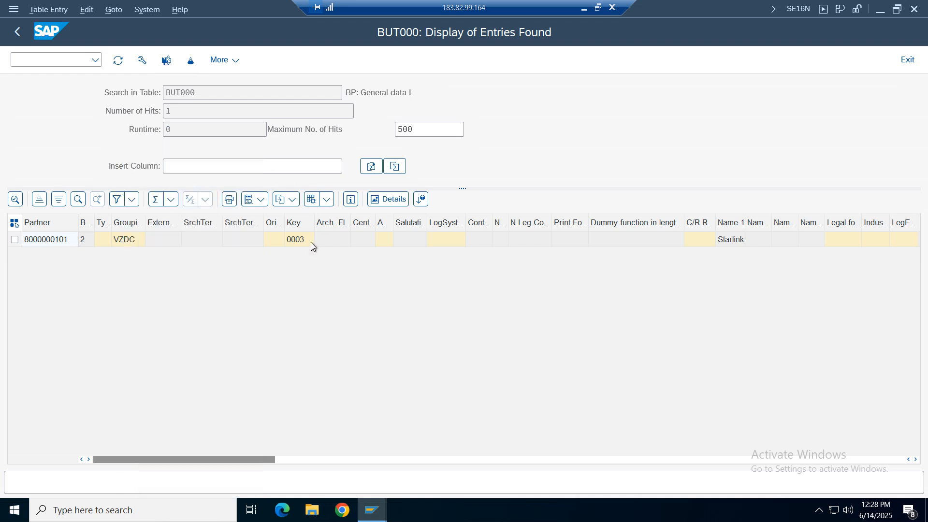
Check the entry's name, legal form and search term fields, along with the table's name and description.
left_click(736, 241)
left_click(834, 242)
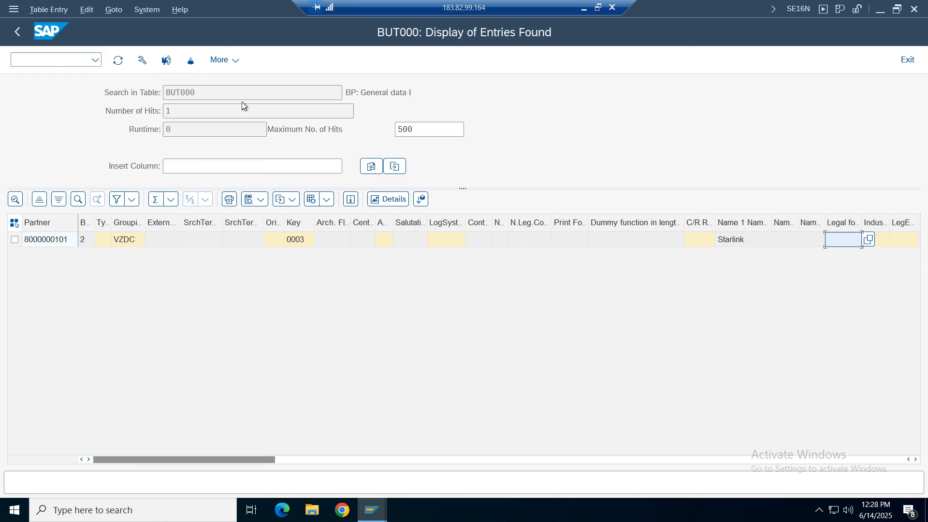
left_click(202, 240)
left_click(355, 91)
left_click_drag(356, 91, 342, 91)
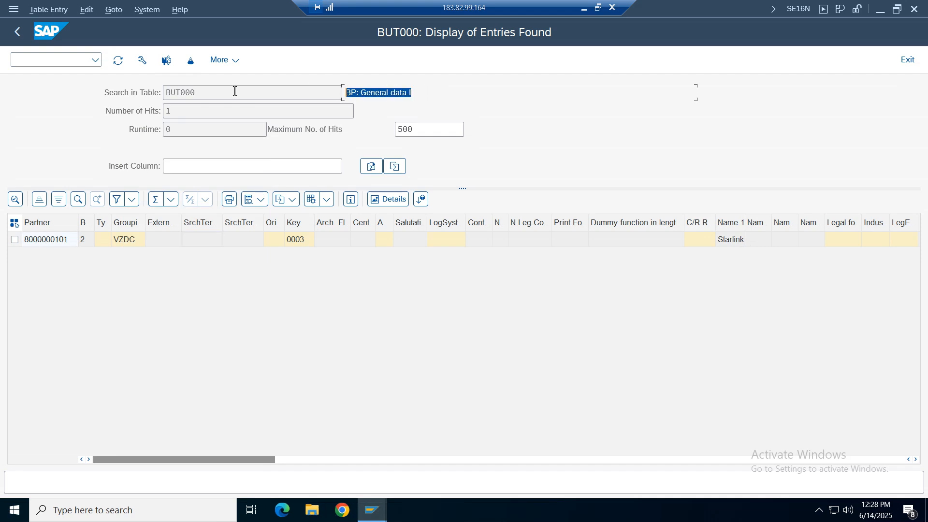
left_click_drag(234, 91, 16, 102)
left_click_drag(420, 98, 354, 88)
triple_click(355, 88)
Return to the selection screen, load table BUT100 and check its description.
left_click(18, 32)
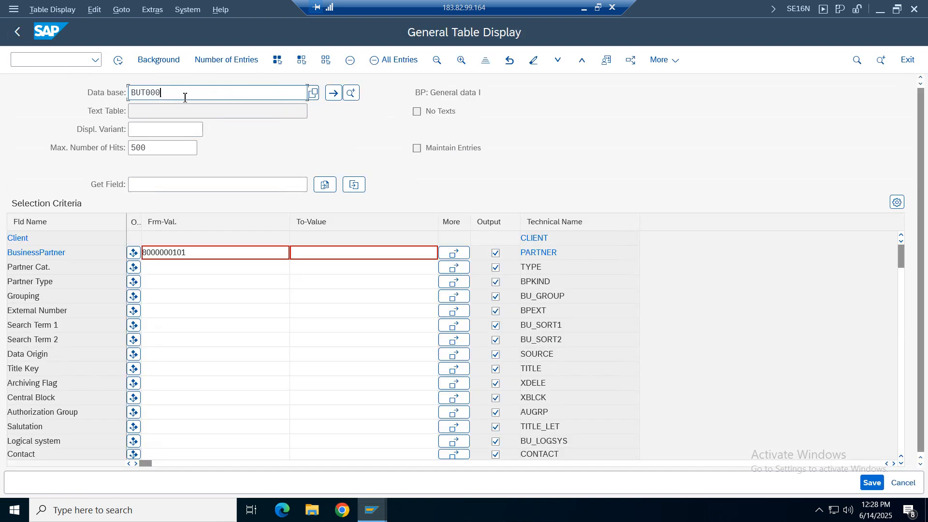
key("BackSpace")
key("BackSpace")
key("BackSpace")
type("100")
key("Return")
left_click(473, 95)
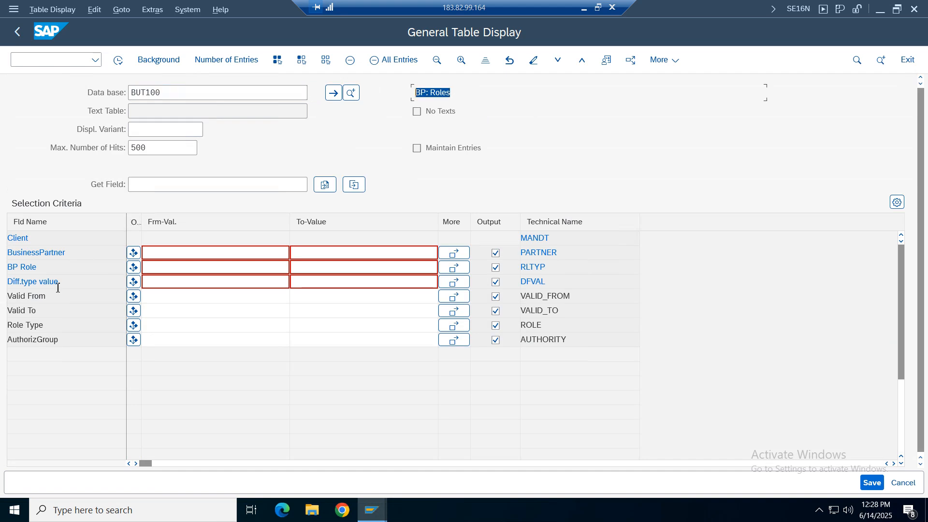
Filter BUT100 by the same business partner number and display the matching entries.
left_click(168, 253)
left_click(167, 253)
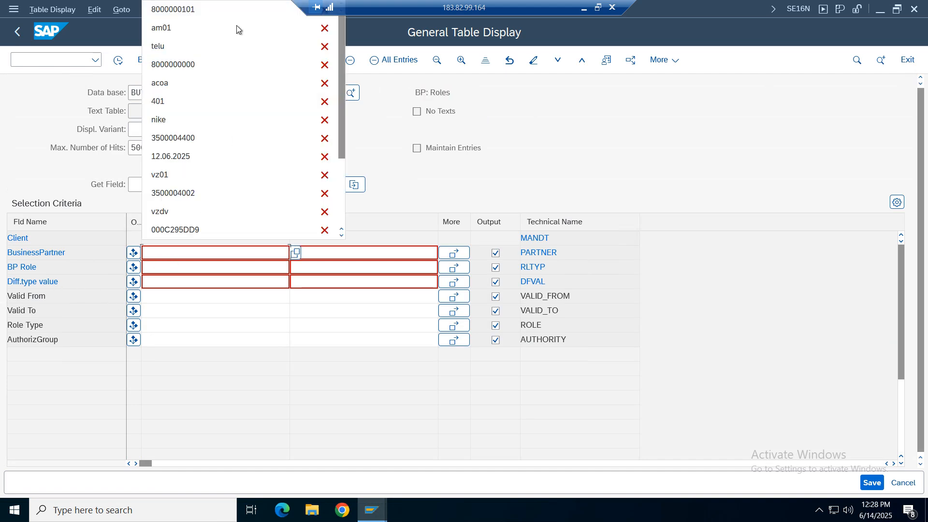
left_click(208, 10)
left_click(118, 61)
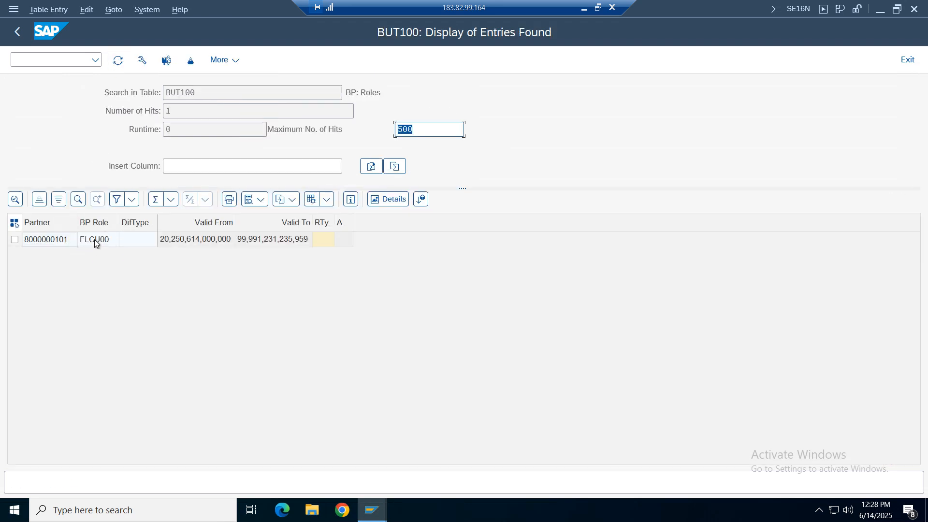
Examine the BP role assigned to the partner, and open and close the business partner number value help.
left_click(94, 243)
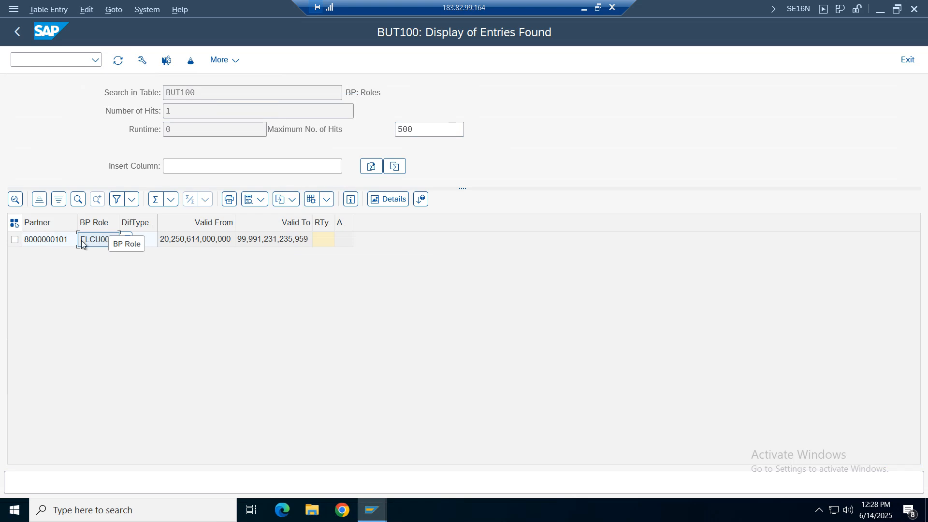
left_click(50, 243)
key("F3")
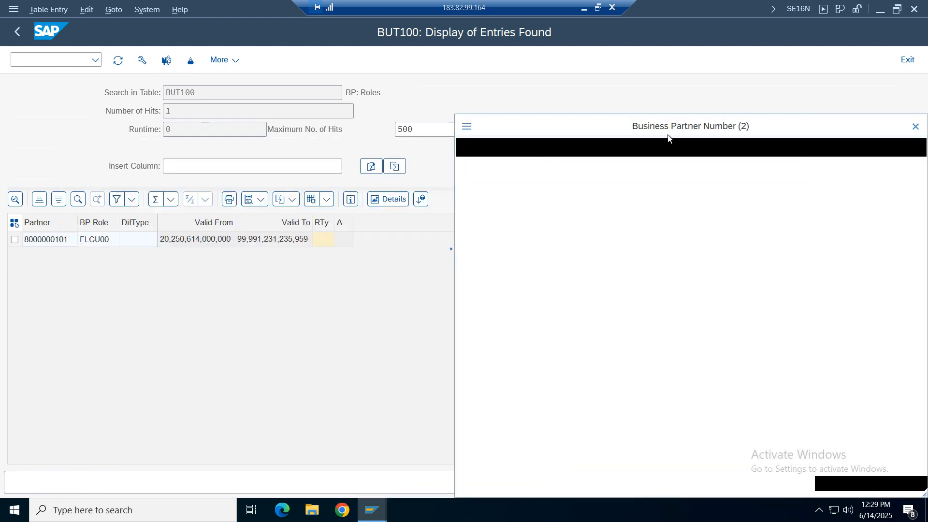
left_click(719, 151)
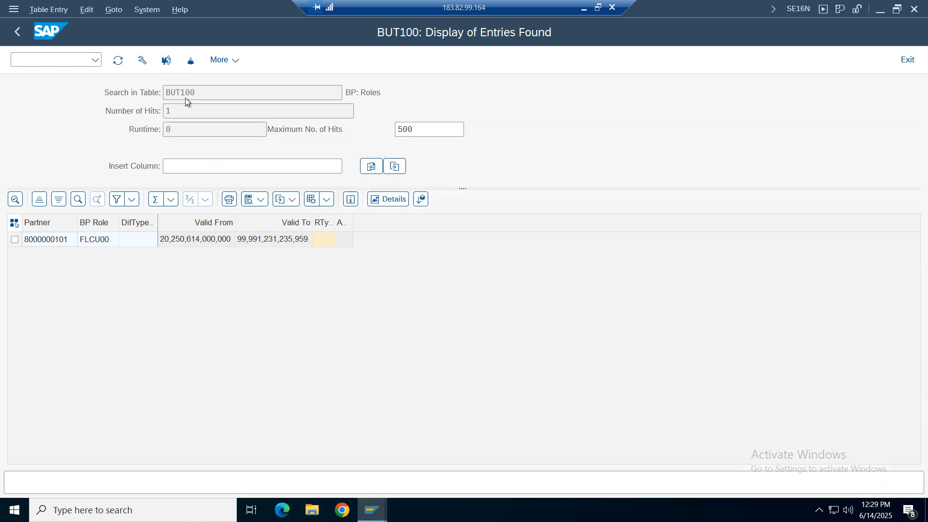
Return to the selection screen and load table CVI_CUST_LINK in place of BUT100.
left_click(18, 32)
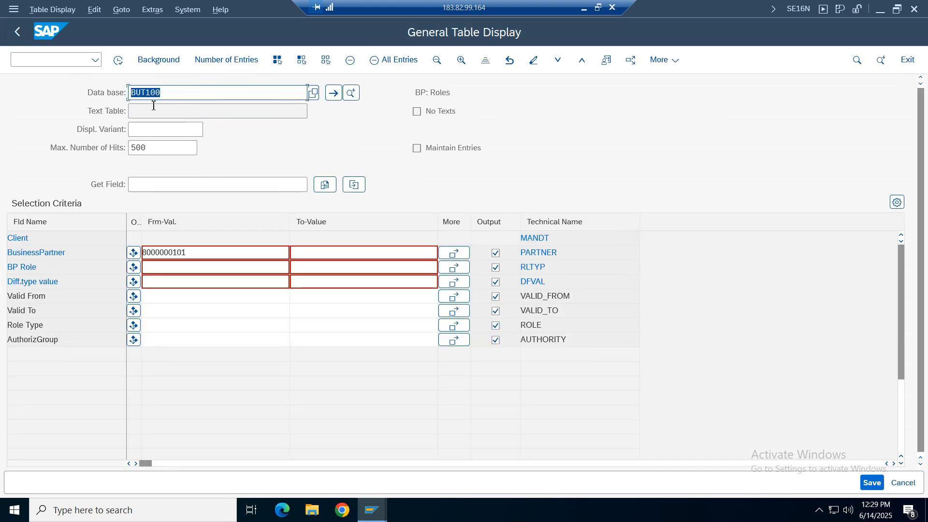
key("BackSpace")
key("BackSpace")
key("BackSpace")
key("BackSpace")
key("BackSpace")
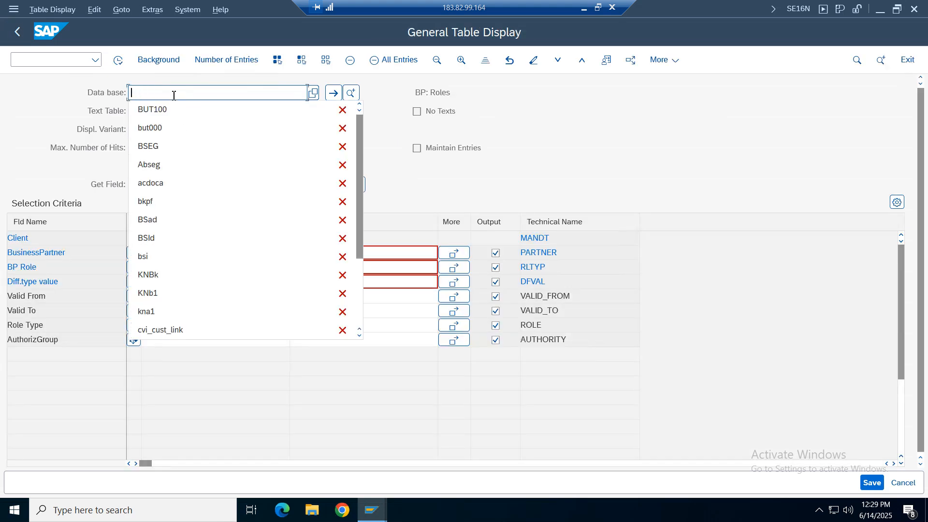
type("cvi")
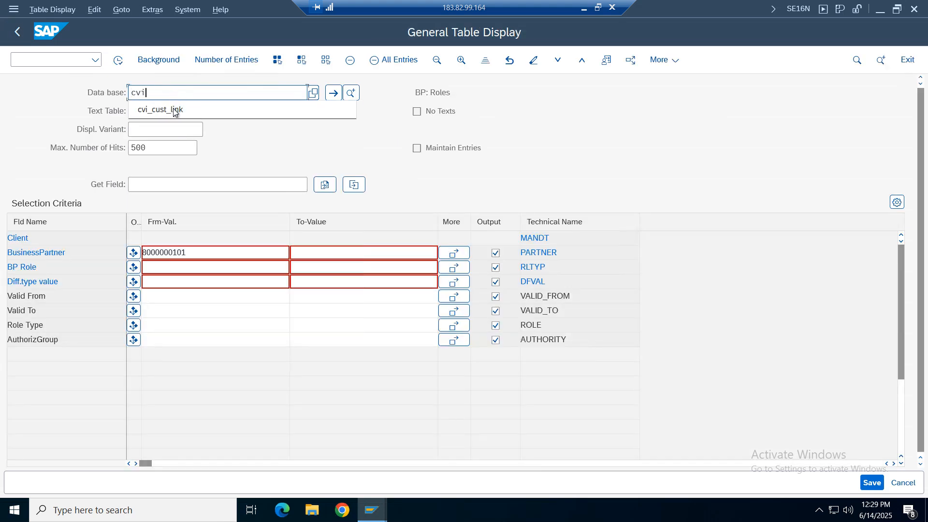
left_click(173, 110)
key("Return")
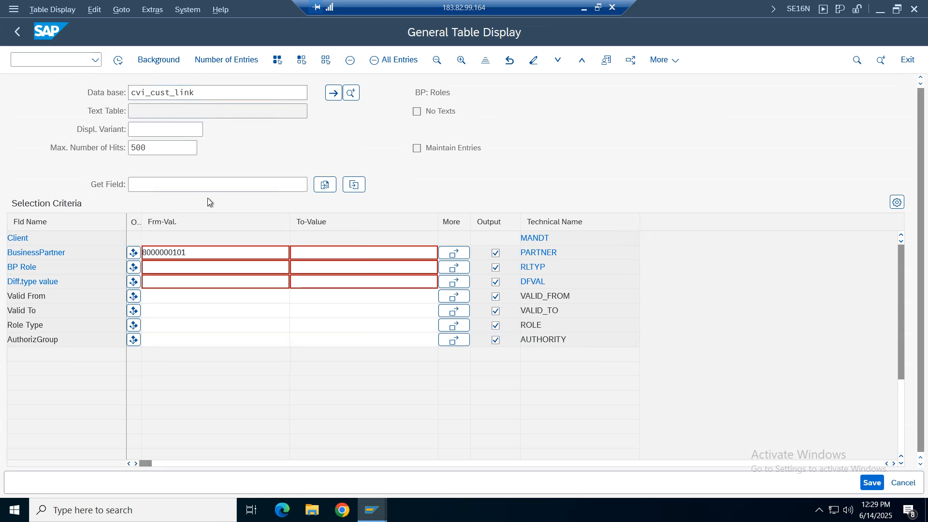
Enter the customer number in the Customer criterion of CVI_CUST_LINK and run the selection.
left_click(165, 256)
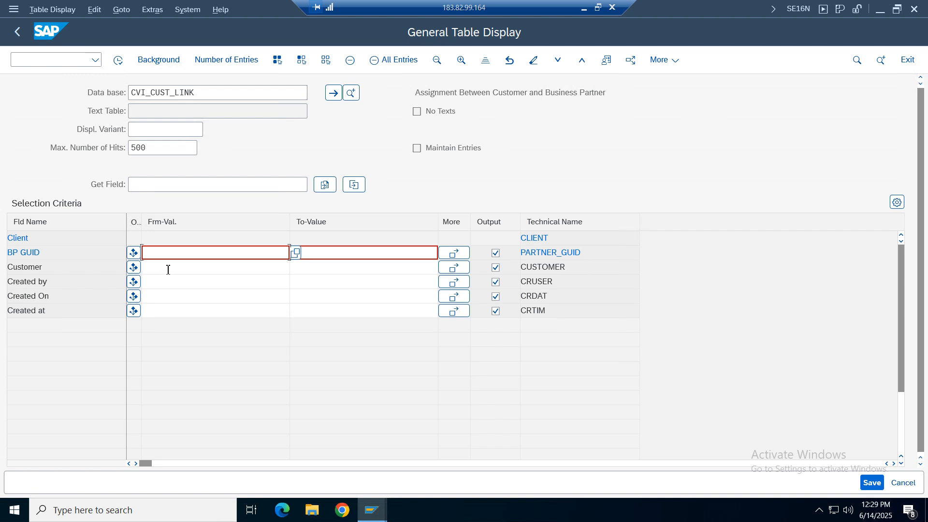
left_click(166, 269)
left_click(169, 19)
left_click(118, 60)
Check the customer linked in the found entry and copy its Business Partner GUID.
left_click(79, 241)
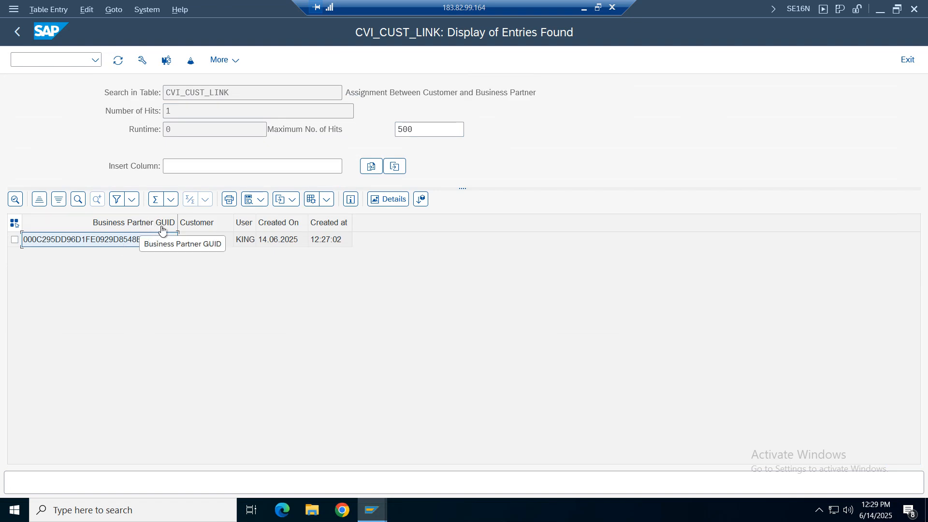
left_click(115, 245)
left_click(95, 247)
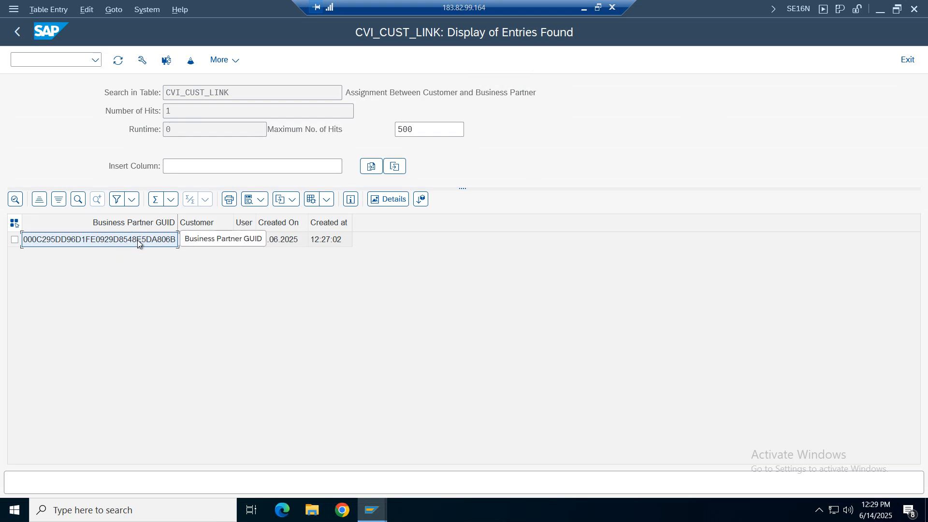
left_click(199, 241)
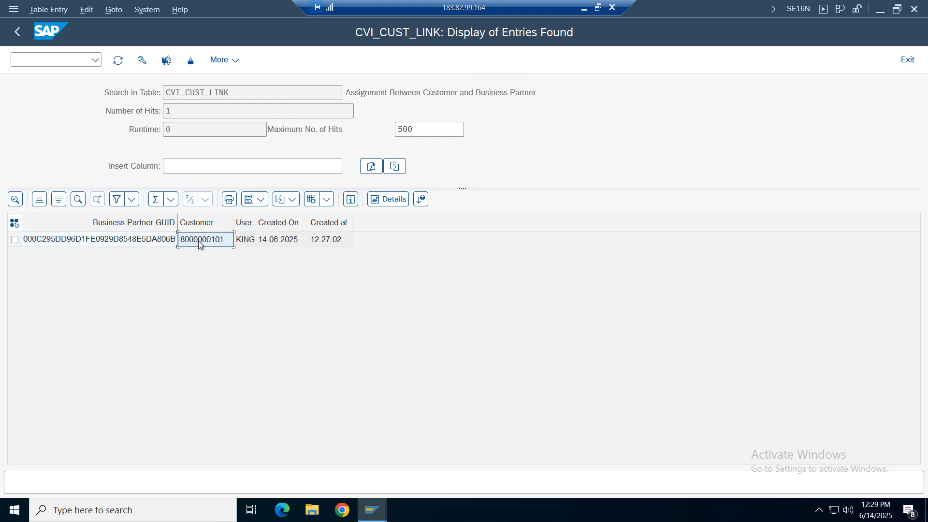
left_click(124, 240)
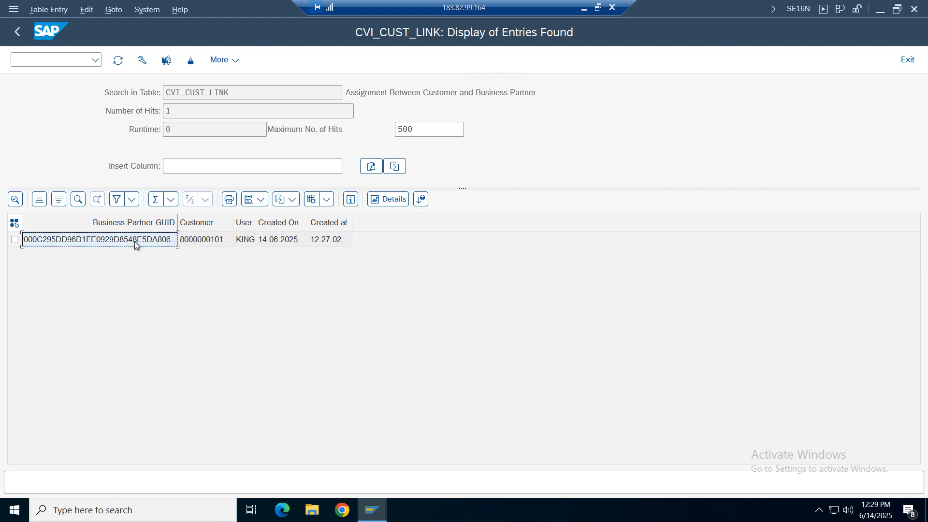
Return to the selection screen and load table BUT000 in place of CVI_CUST_LINK.
key("F3")
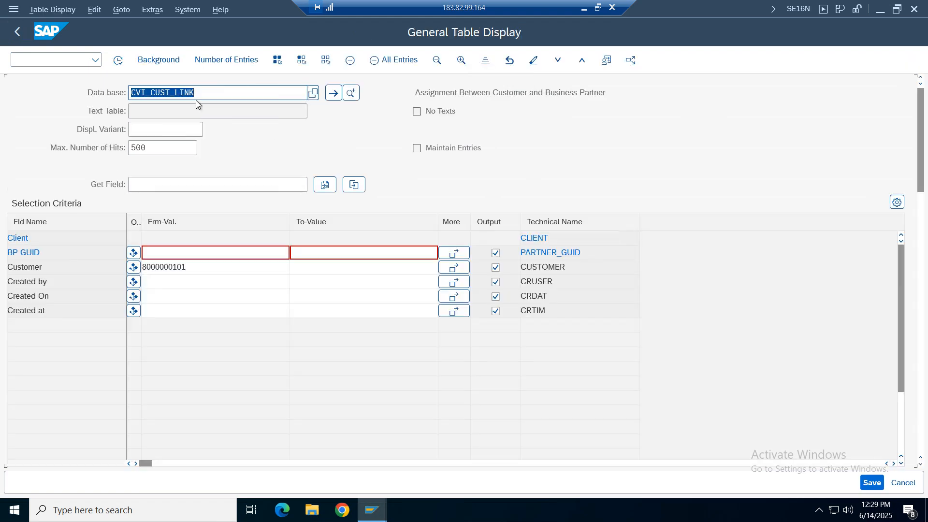
key("BackSpace")
type("but000")
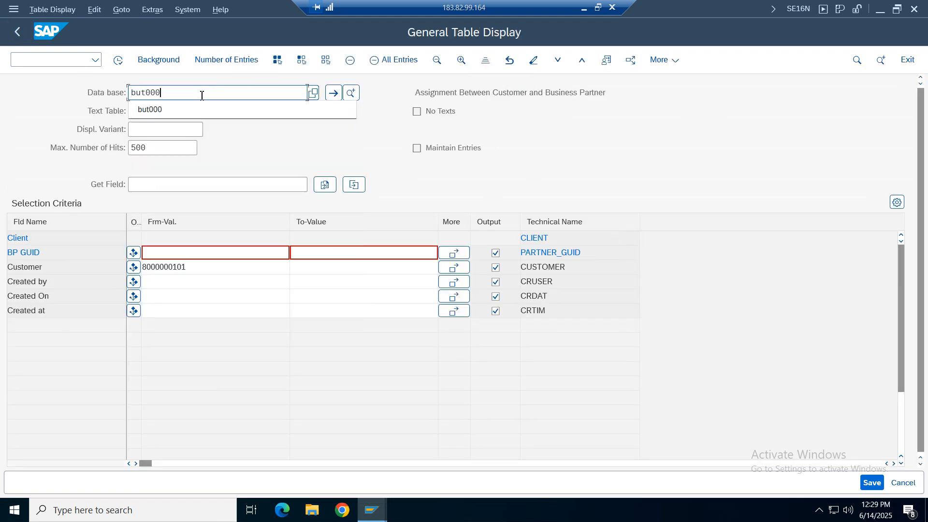
key("Return")
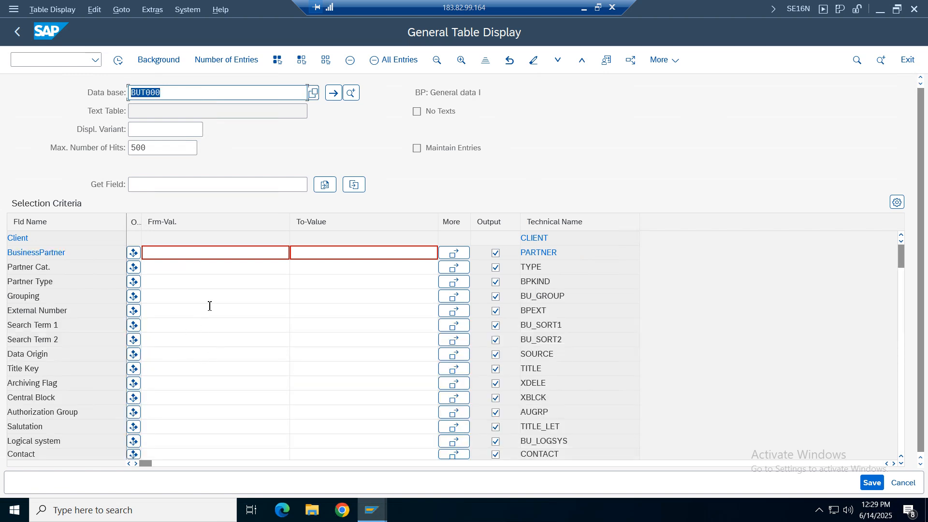
Find the BP GUID criterion of BUT000 and paste the copied Business Partner GUID as its from-value.
left_click(205, 355)
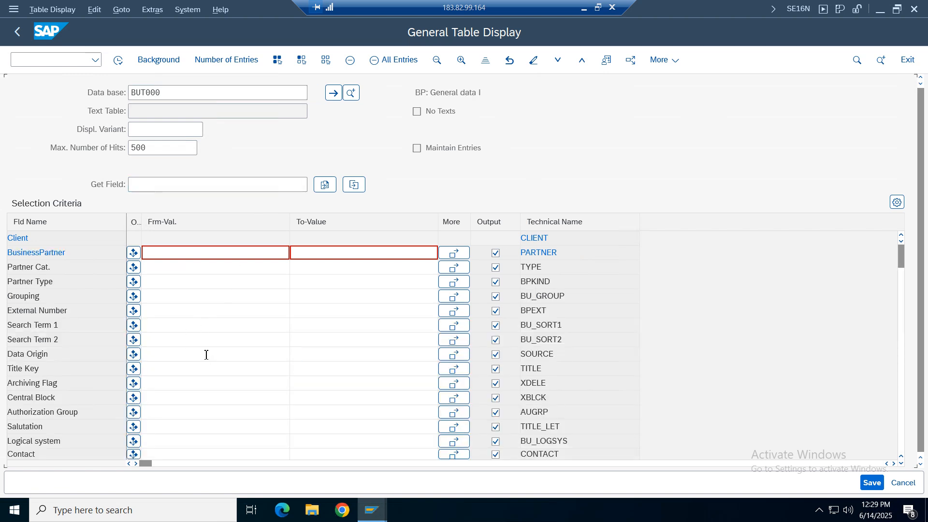
scroll(206, 354, "down", 3)
scroll(204, 355, "down", 3)
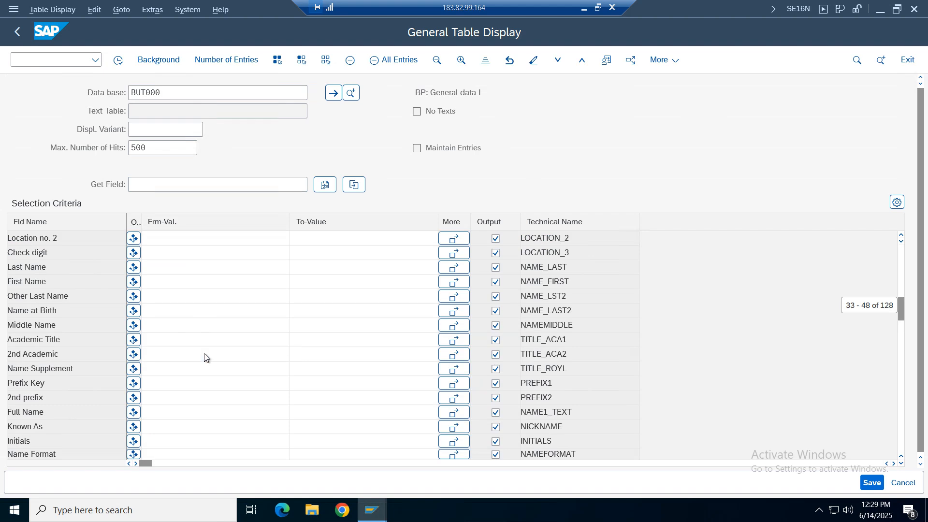
scroll(204, 356, "down", 3)
left_click(205, 354)
scroll(205, 354, "down", 3)
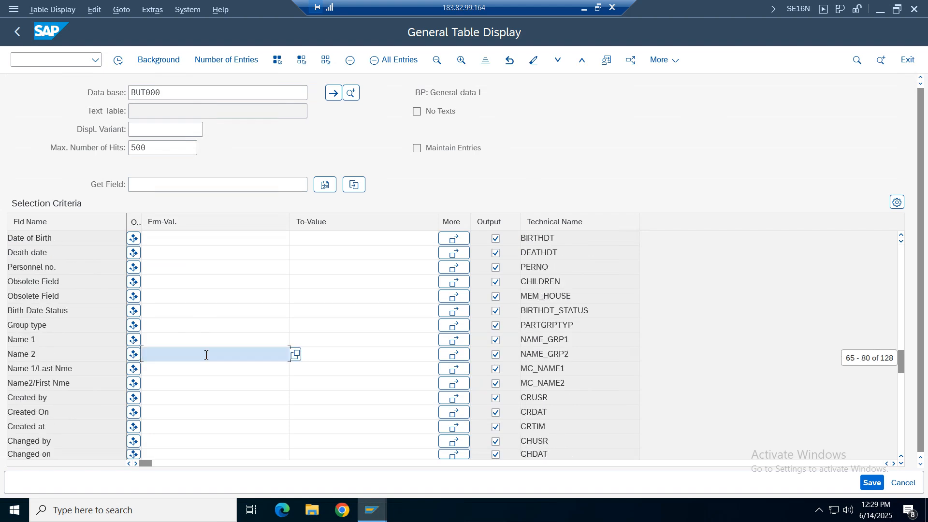
scroll(206, 355, "down", 3)
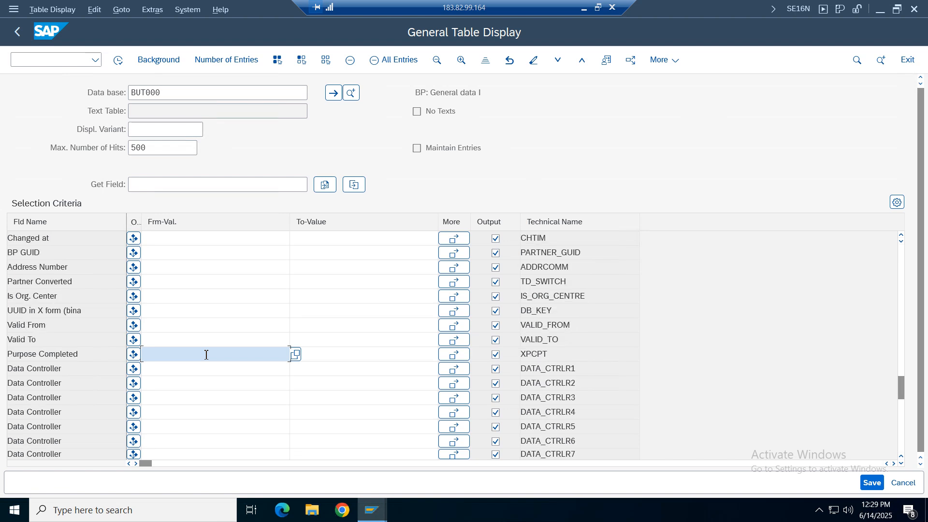
scroll(206, 355, "down", 3)
scroll(206, 355, "up", 3)
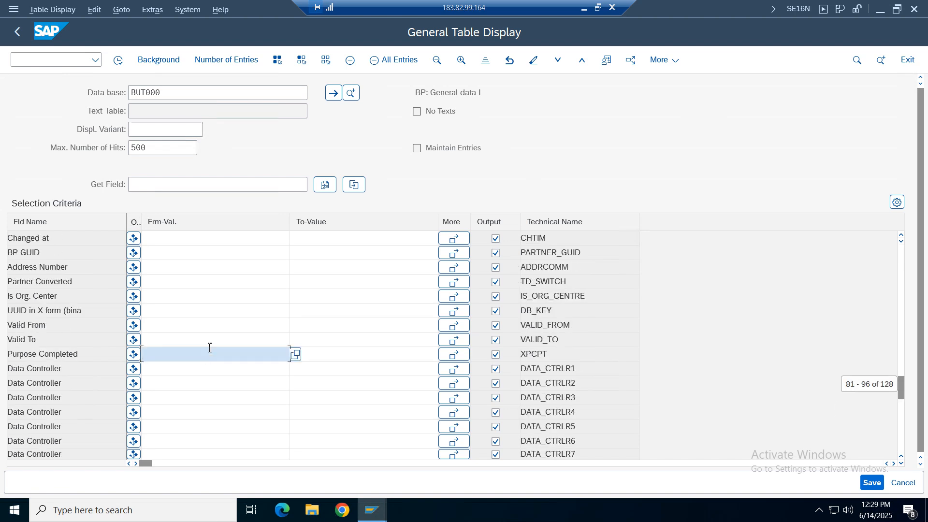
left_click(189, 254)
key("ctrl+v")
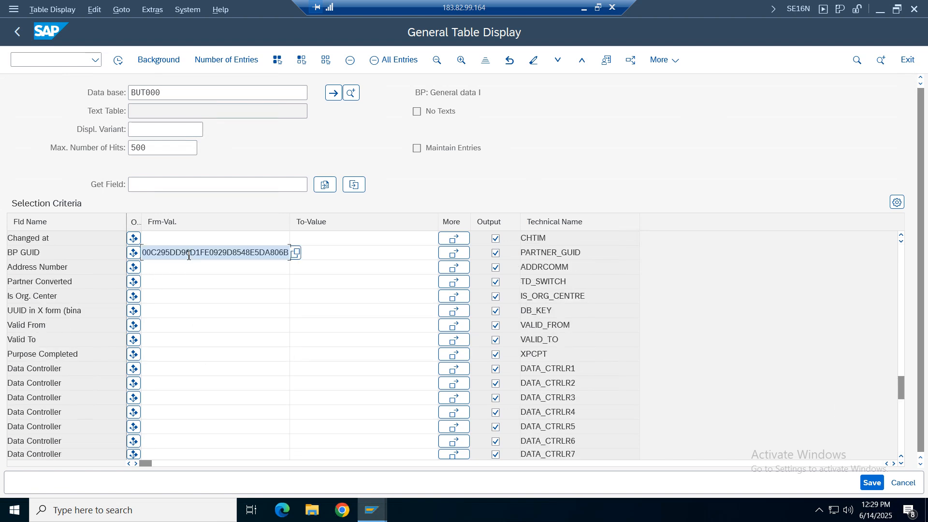
Run the BUT000 selection by BP GUID and check the business partner in the found entry.
left_click(118, 61)
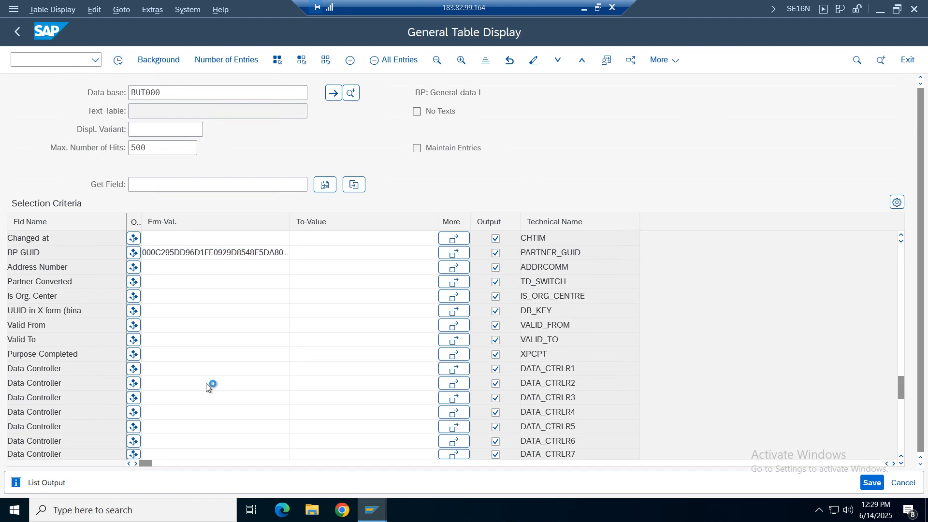
left_click(59, 242)
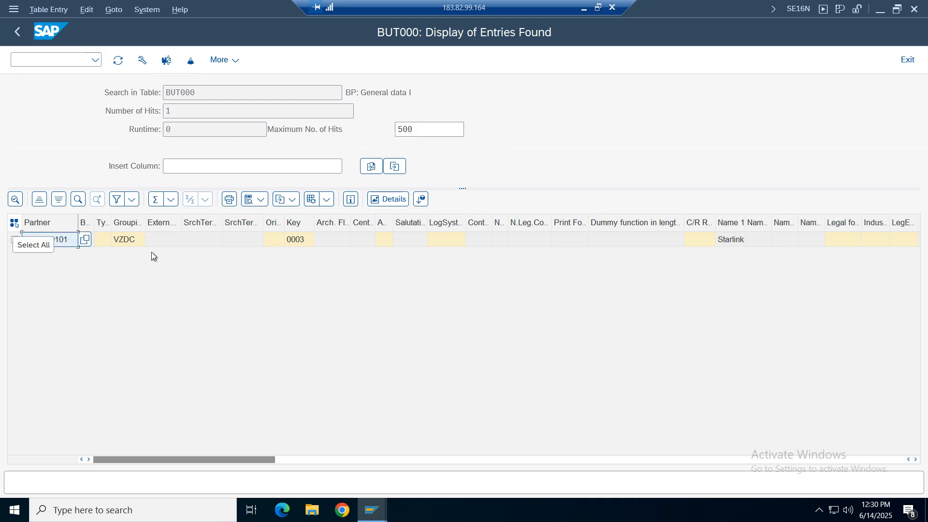
left_click_drag(196, 92, 166, 92)
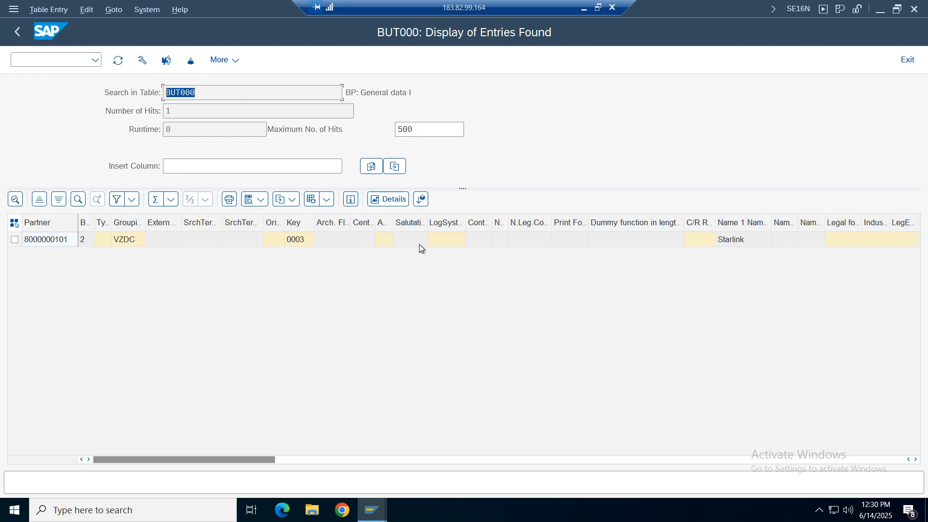
left_click(208, 94)
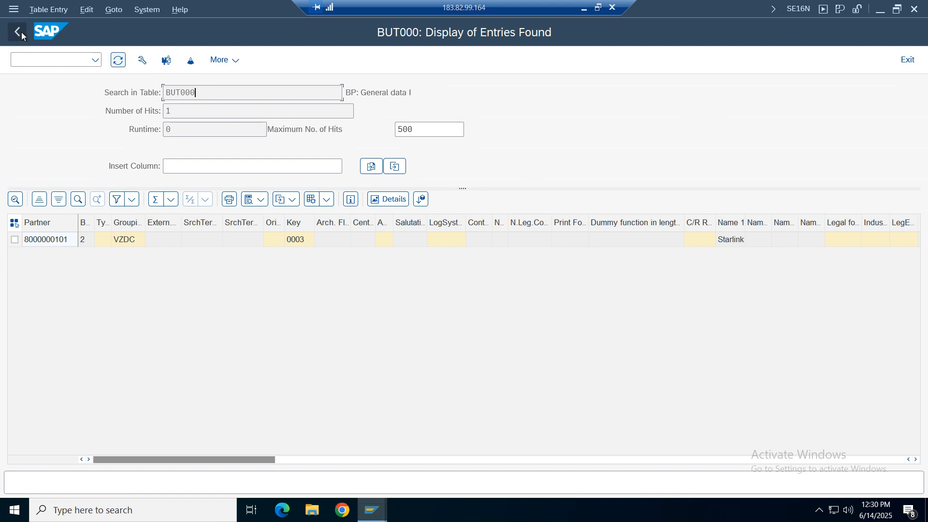
Return to the selection screen and load table KNA1 in place of BUT000.
left_click(18, 32)
left_click(198, 92)
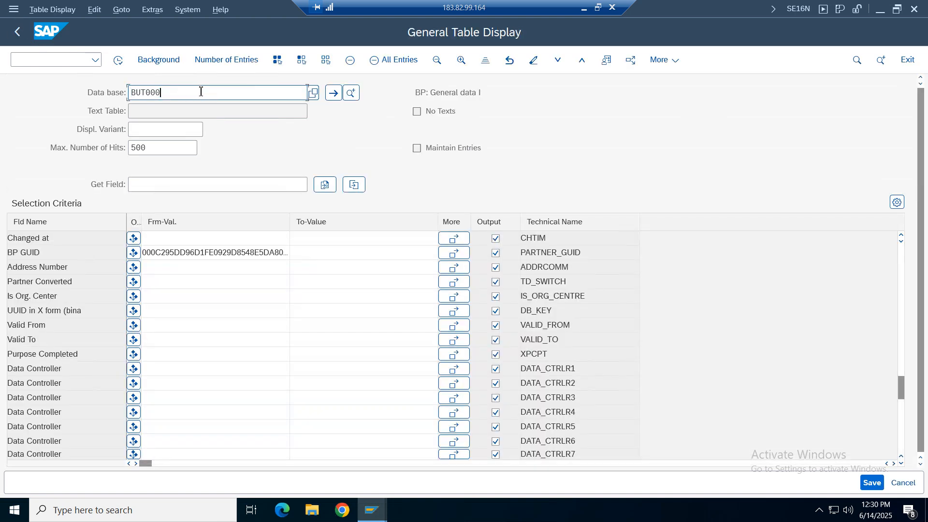
key("BackSpace")
key("BackSpace")
key("BackSpace")
key("BackSpace")
key("BackSpace")
key("BackSpace")
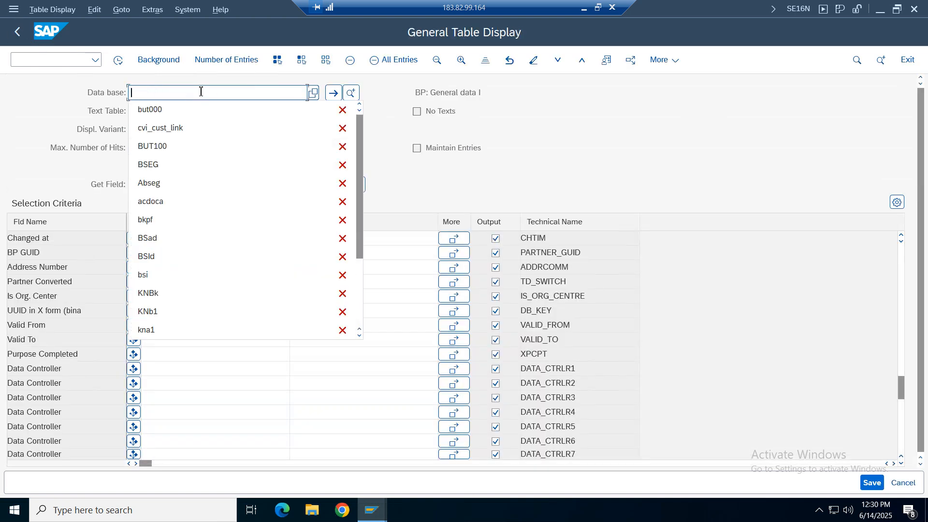
type("kna1")
key("Return")
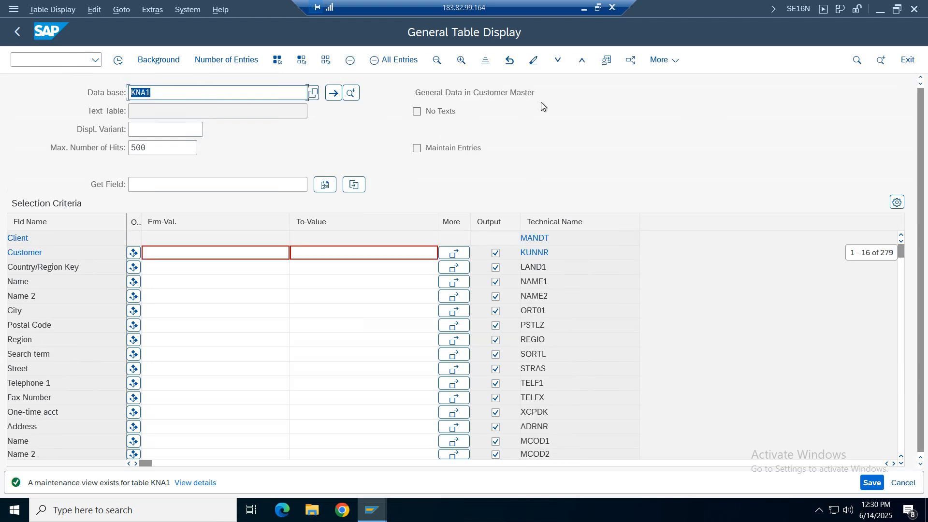
Enter the customer number in the Customer criterion of KNA1 and run the selection.
left_click_drag(542, 106, 373, 127)
left_click(164, 253)
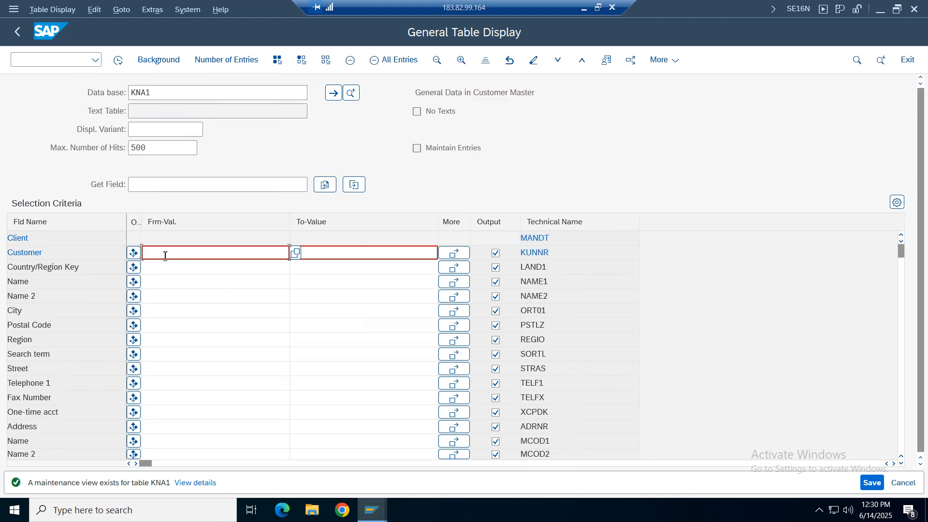
left_click(176, 28)
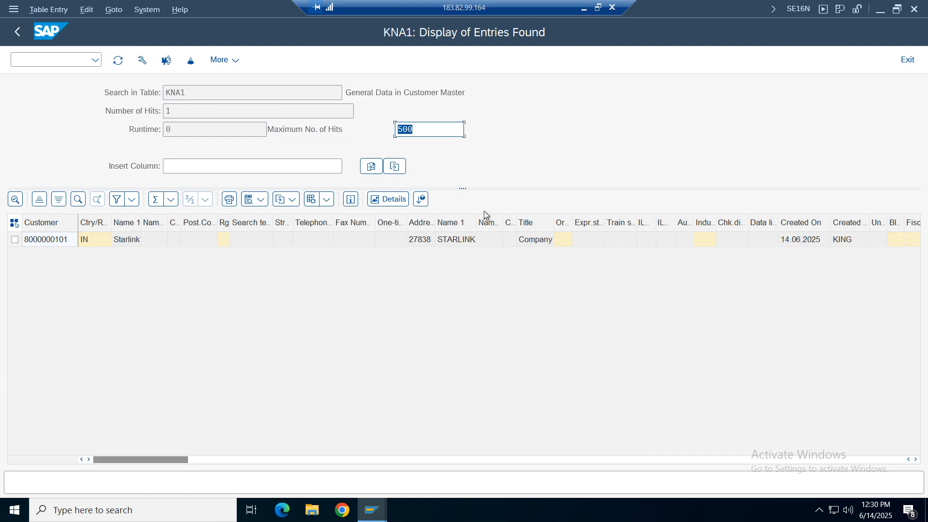
Return to the selection screen and change the table from KNA1 to KNB1.
left_click(18, 32)
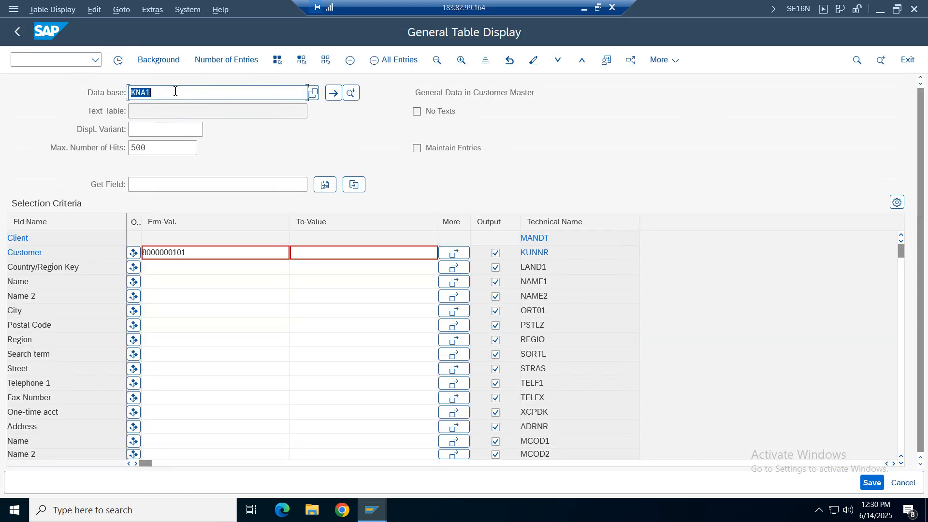
left_click(175, 91)
key("BackSpace")
key("BackSpace")
type("b")
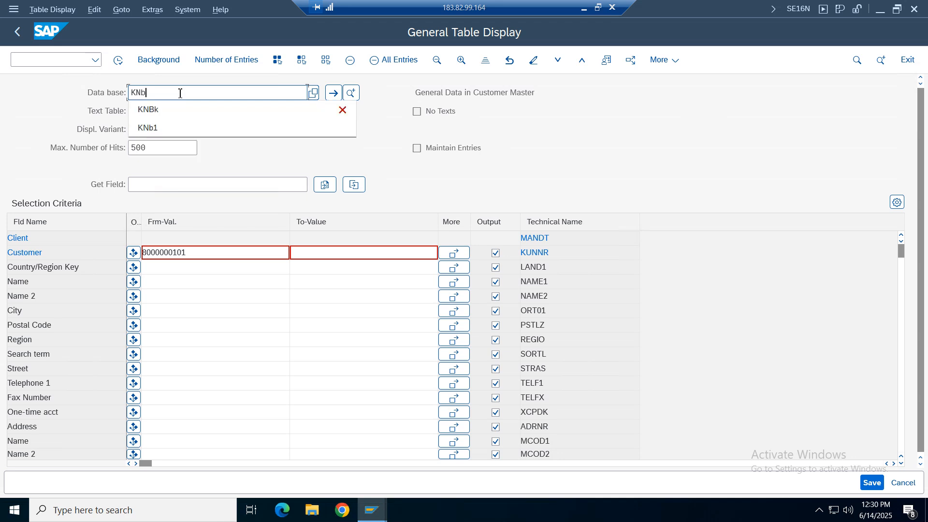
type("1")
key("Return")
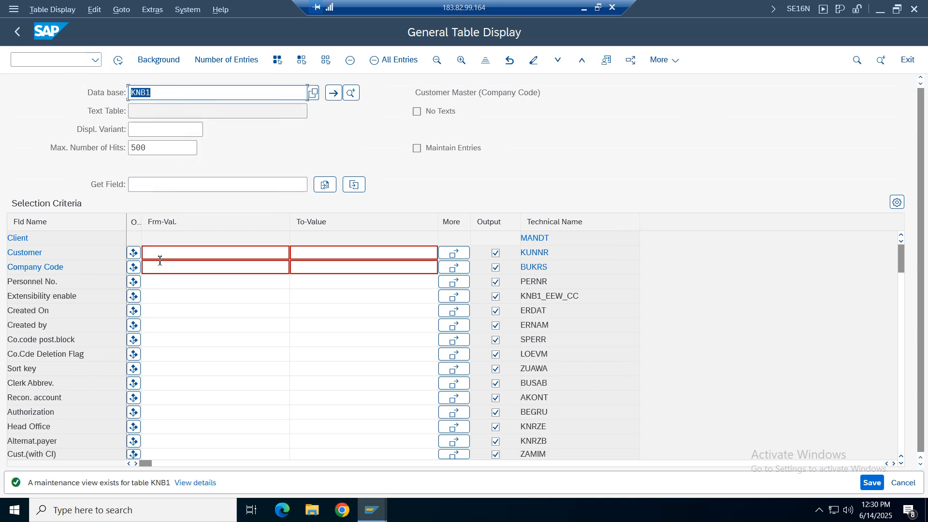
Run the KNB1 selection with the customer number as Customer criterion and check the reconciliation account in the found entry.
left_click(160, 260)
left_click(182, 9)
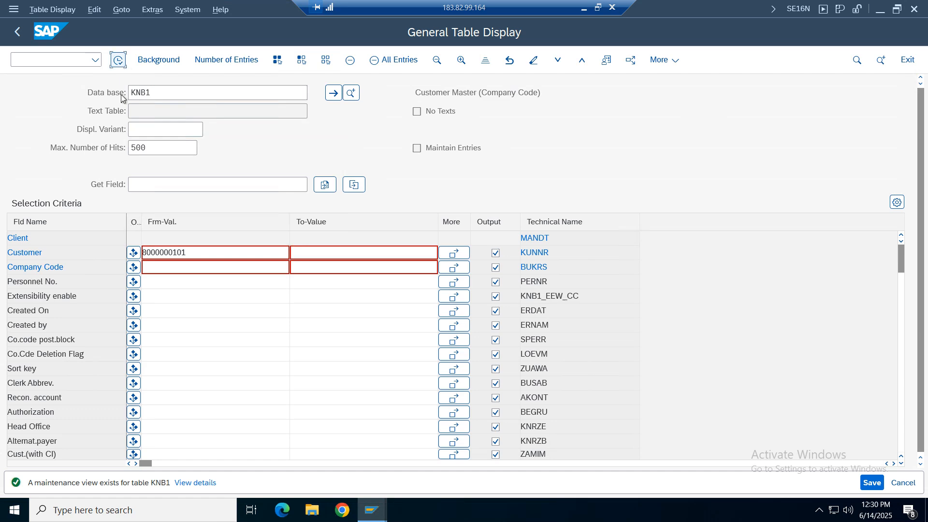
left_click(176, 267)
type("VZ01")
key("F8")
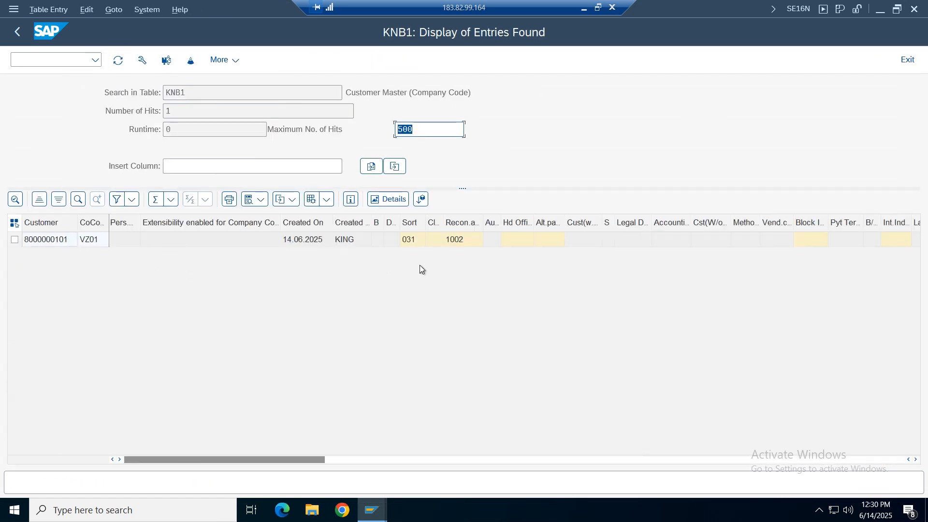
left_click(427, 243)
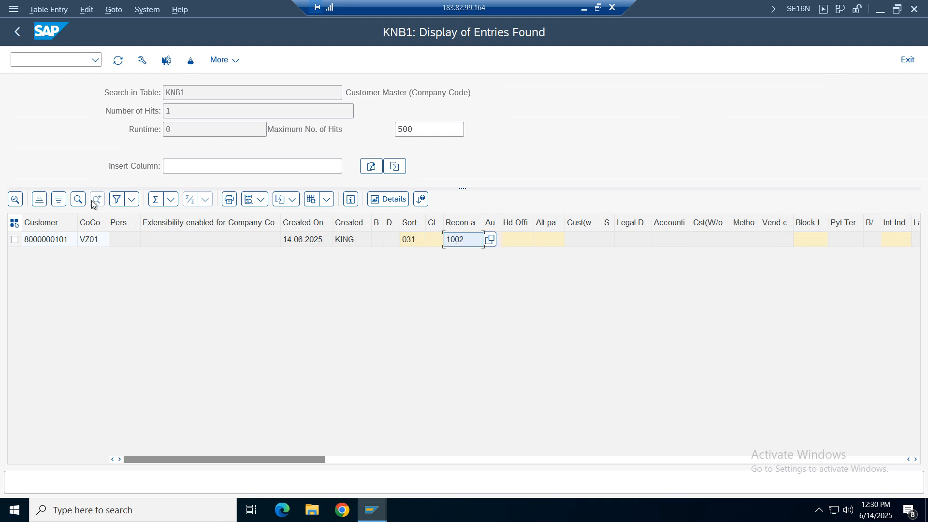
Return from the KNB1 entries to the selection screen and leave General Table Display.
left_click(17, 31)
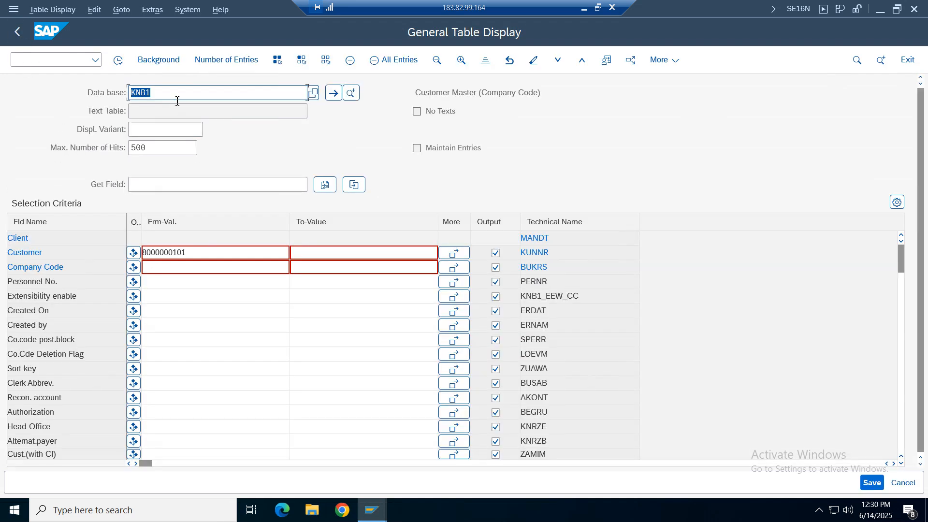
left_click(172, 90)
left_click(19, 32)
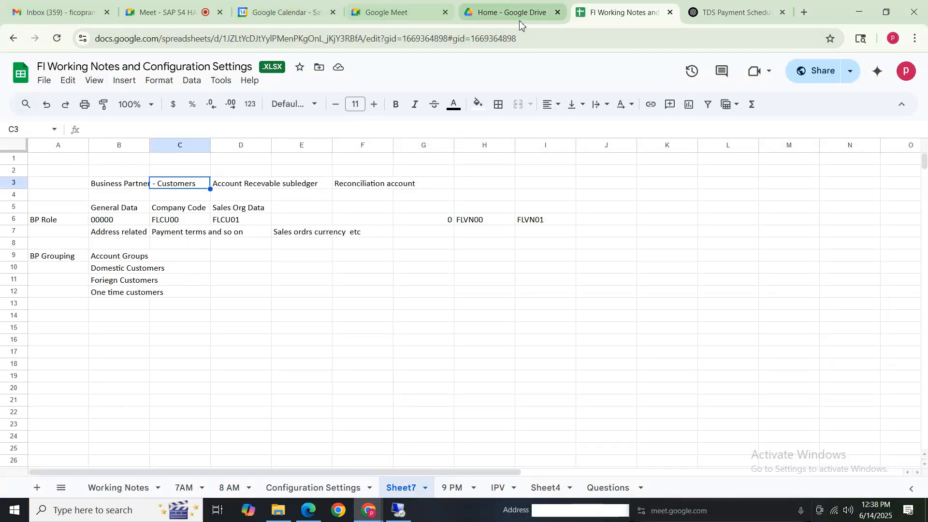
Open the Configuration Settings sheet in the Google Sheets working notes and review the Accounts Receivable configuration tasks in rows 267 to 272.
left_click(287, 487)
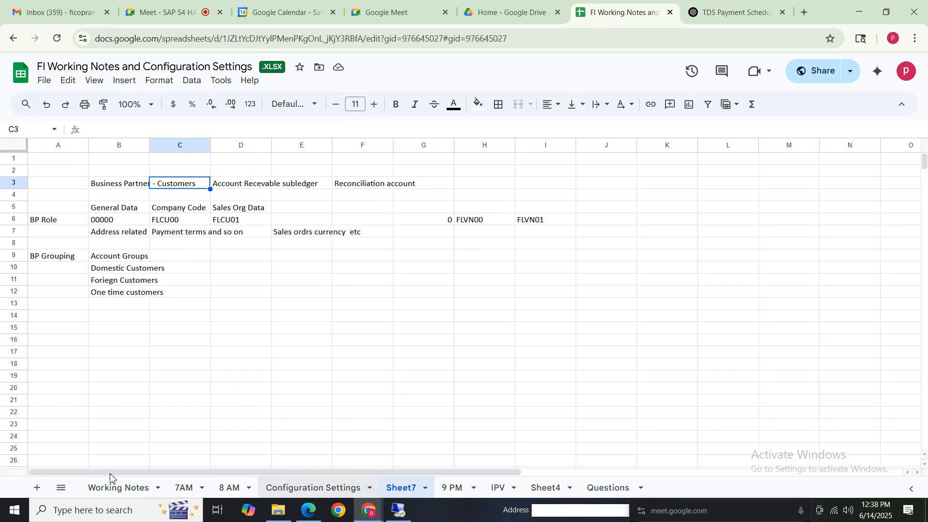
left_click_drag(101, 236, 310, 193)
left_click(15, 275)
left_click(145, 187)
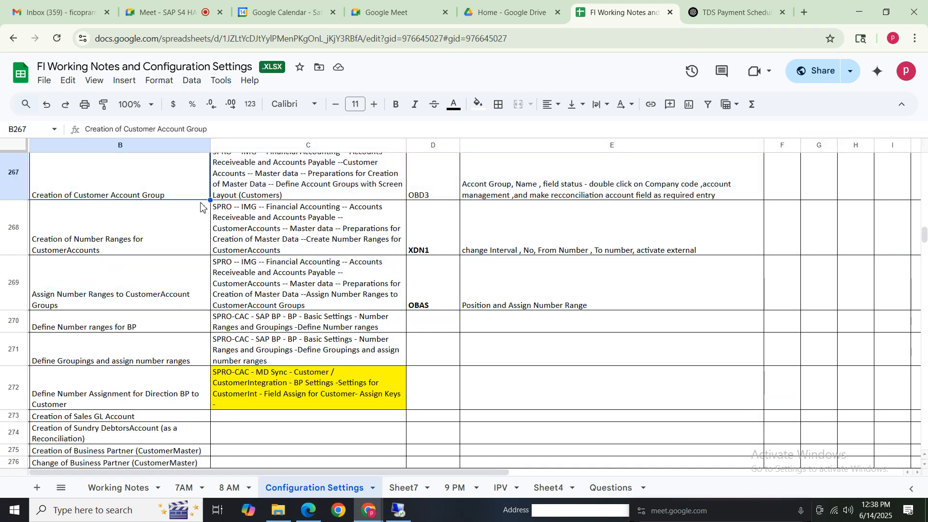
scroll(202, 208, "up", 2)
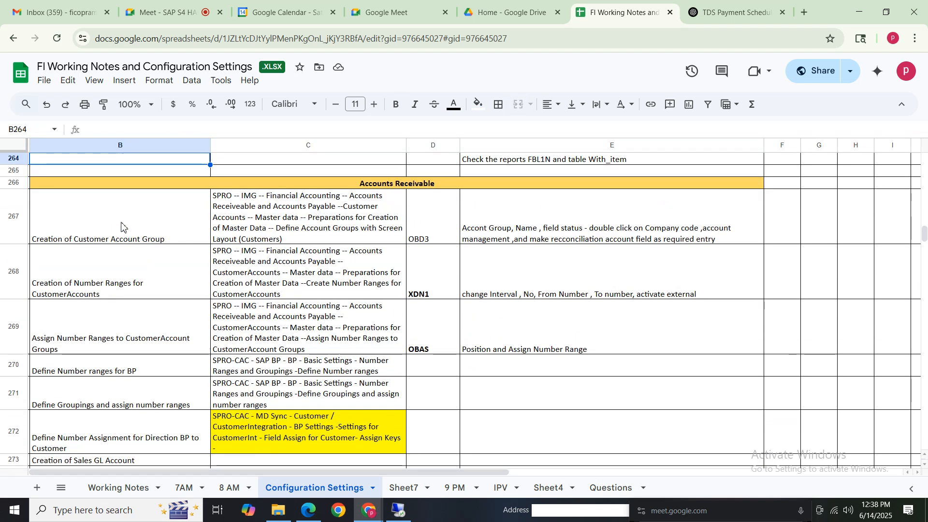
left_click(123, 230)
left_click_drag(123, 230, 523, 451)
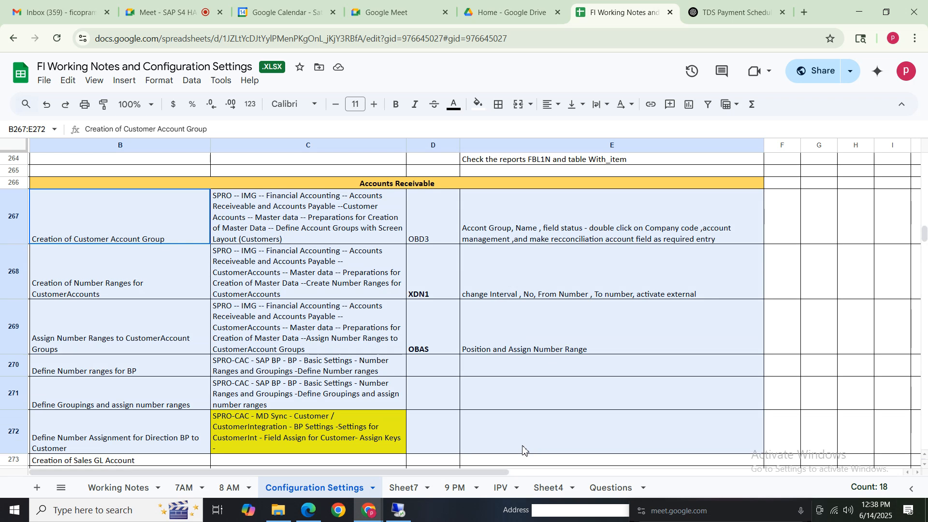
Review the remaining Accounts Receivable tasks, from creation of the Sales GL account to displaying changes made to the Business Partner.
left_click(80, 462)
key("Down")
key("Down")
key("Down")
key("Down")
key("Down")
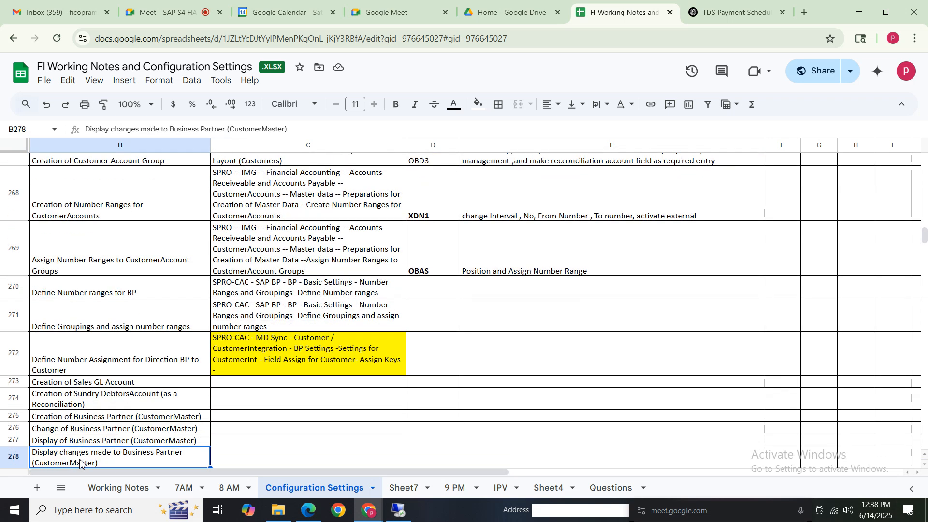
left_click(83, 386)
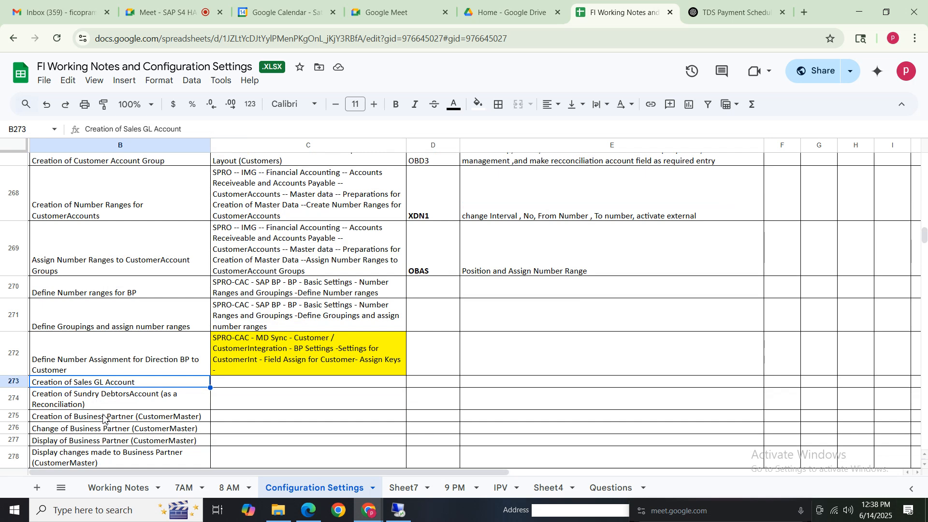
left_click_drag(73, 400, 326, 406)
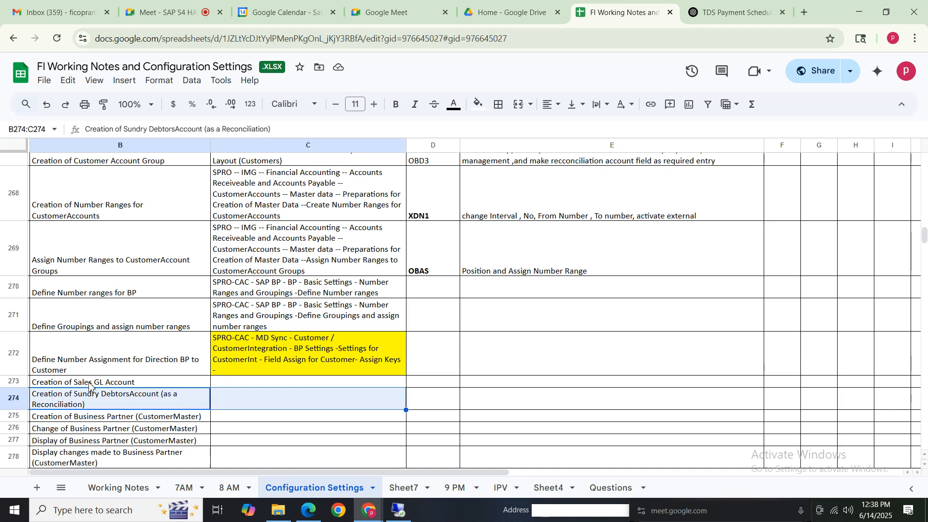
left_click(86, 383)
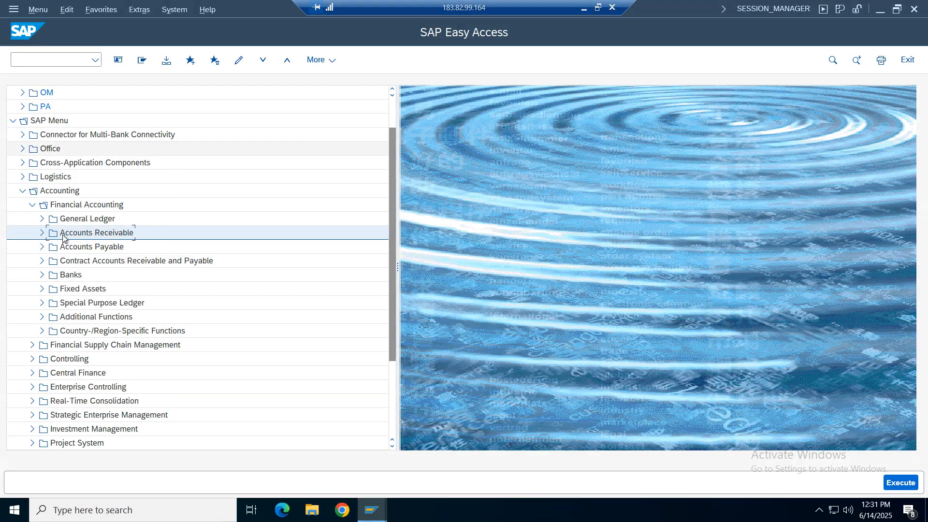
Switch to SAP's Display G/L Account Centrally window and select the Discount Received account in the Inc 4000 - 4999 group.
mouse_move(371, 510)
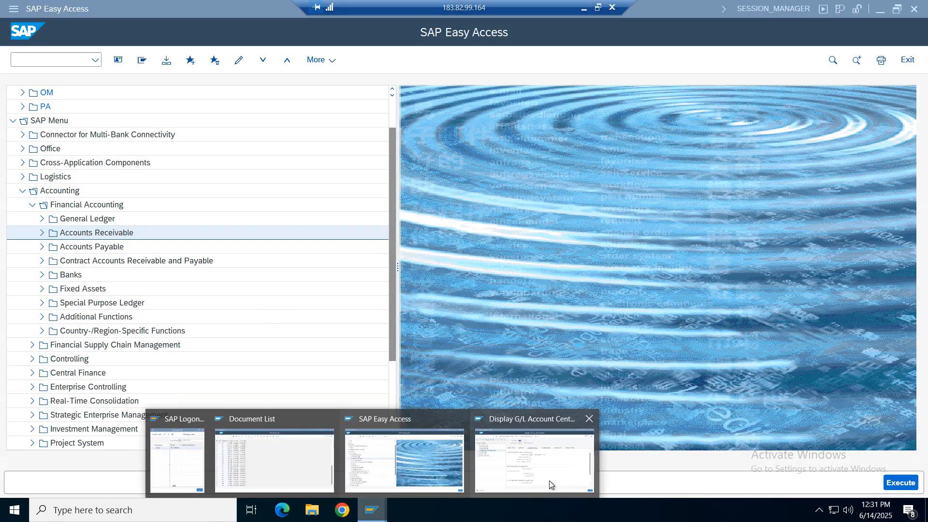
left_click(539, 451)
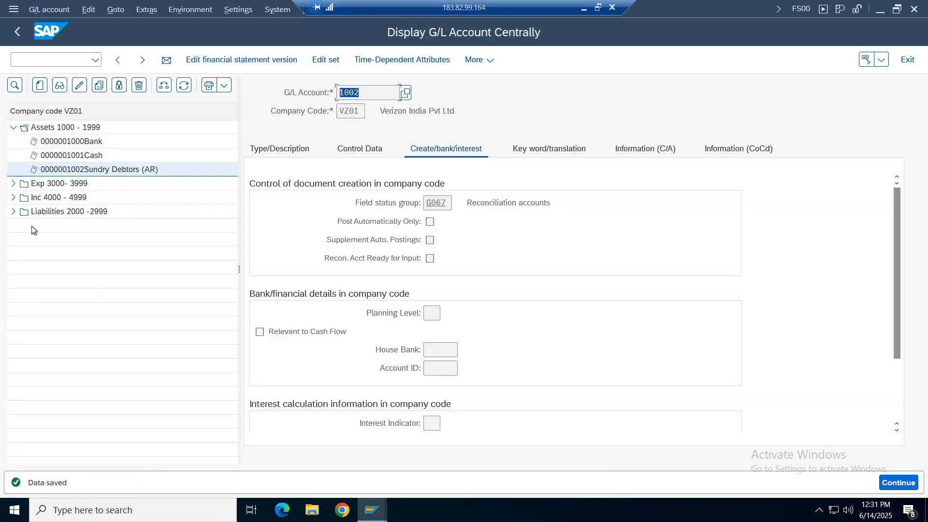
left_click(13, 197)
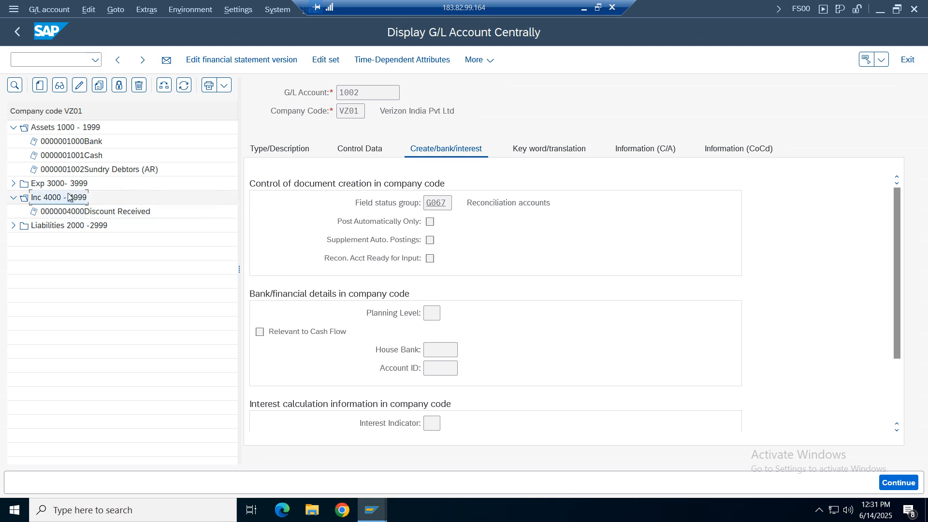
left_click(77, 213)
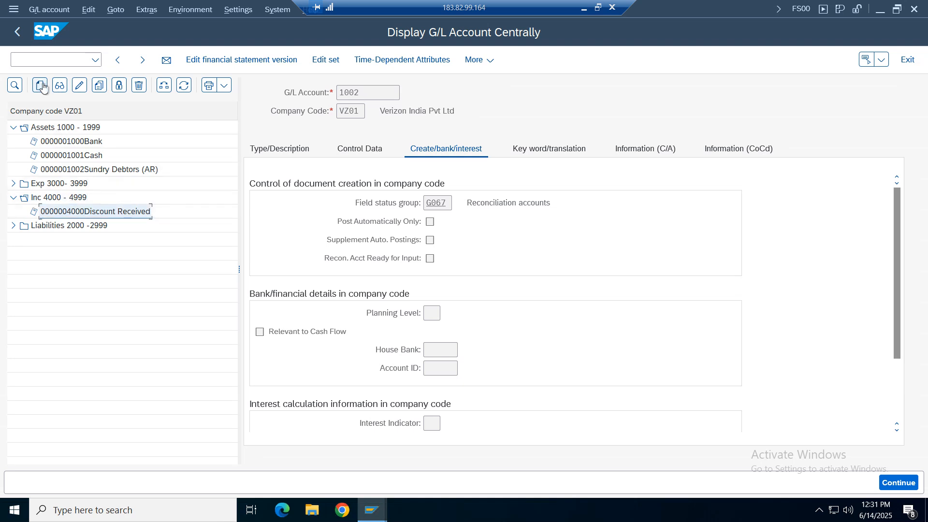
Copy the Discount Received account to new G/L account 4001 in company code VZ01.
left_click(106, 89)
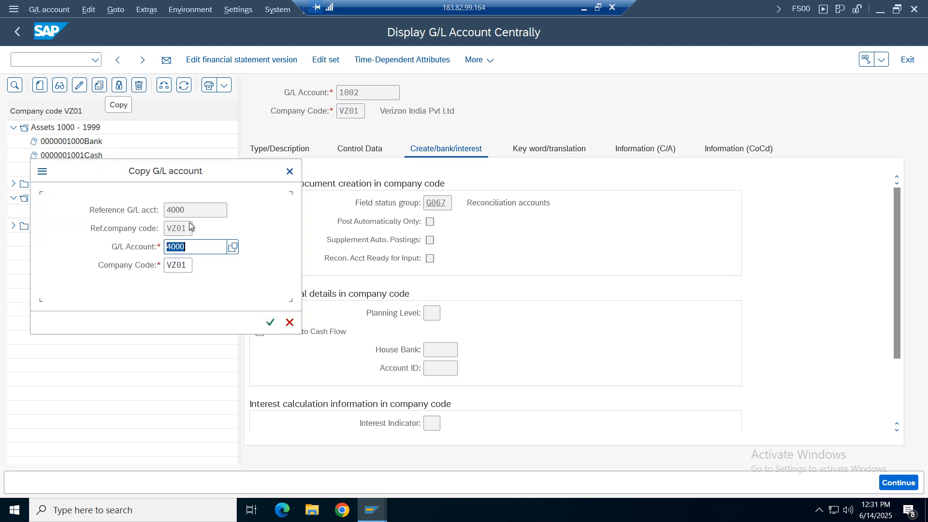
left_click(197, 248)
key("BackSpace")
type("1")
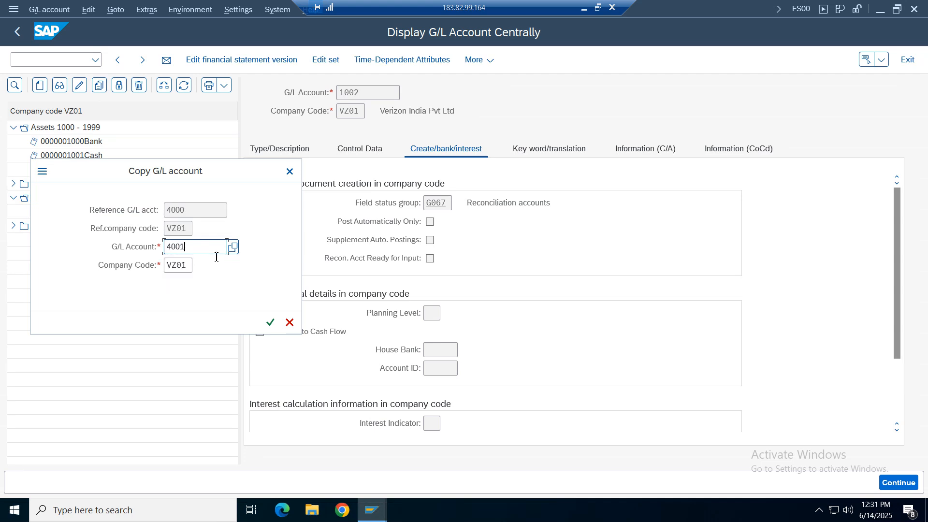
left_click(269, 323)
Choose Primary Costs or Revenue as the G/L account type in the type and description data of account 4001.
left_click(276, 149)
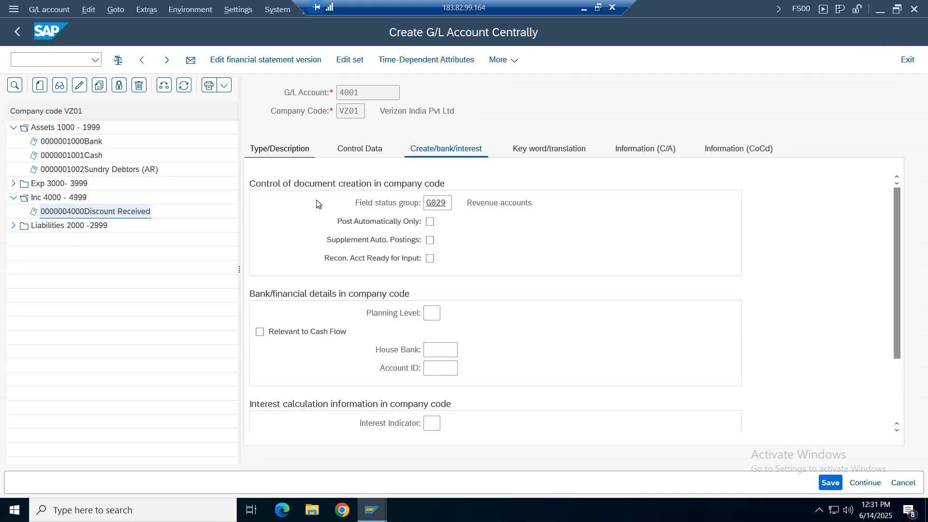
left_click(475, 206)
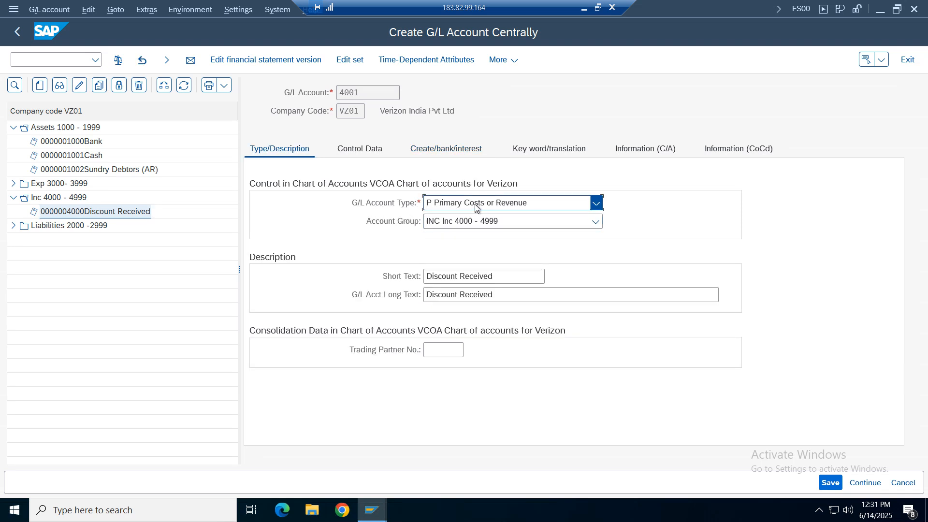
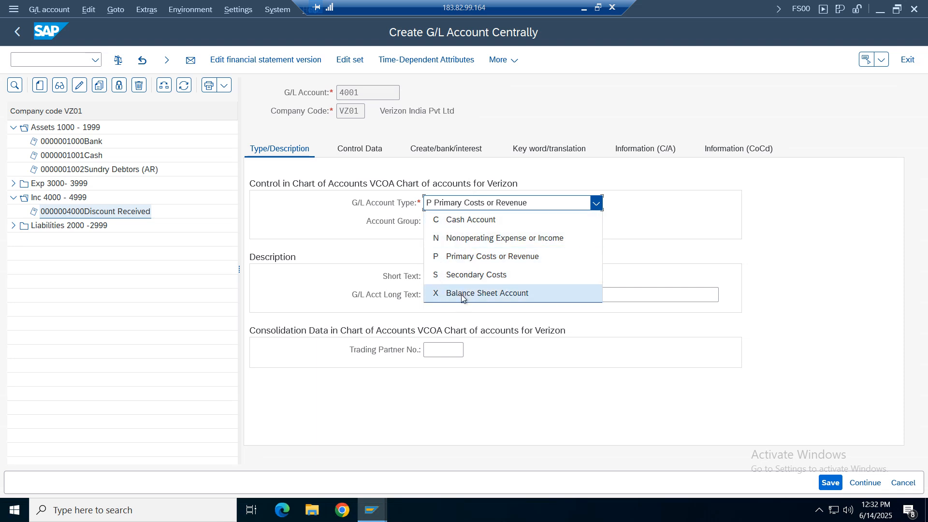
left_click(473, 262)
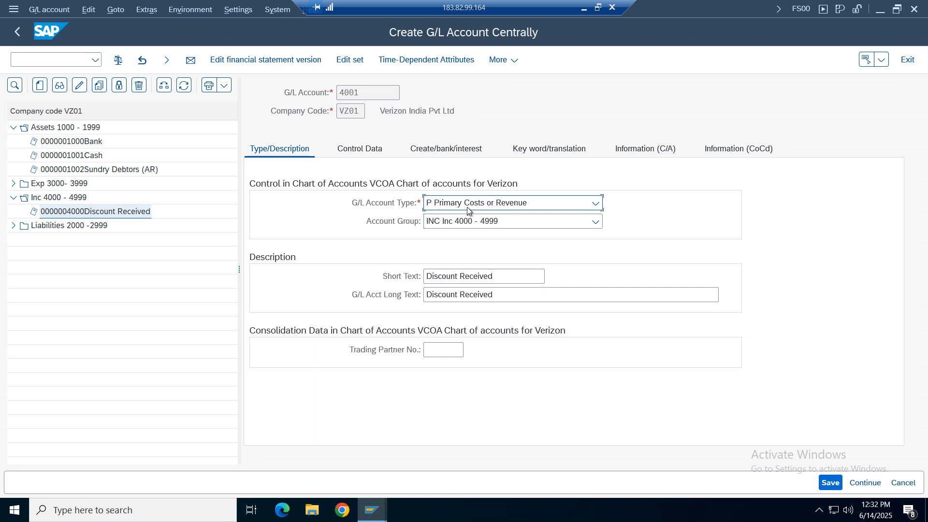
Set both the short text and the G/L account long text of account 4001 to Sales.
left_click(506, 278)
left_click(596, 221)
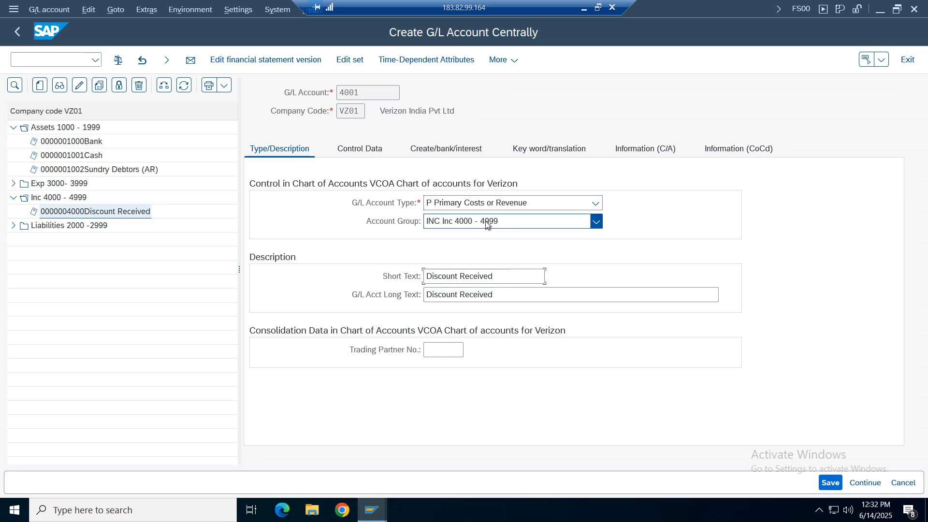
left_click(470, 276)
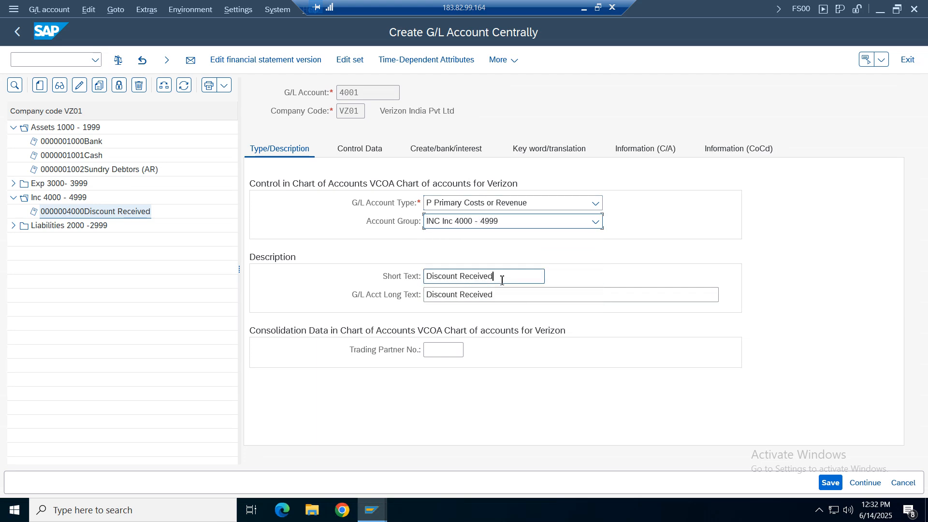
left_click(501, 280)
key("BackSpace")
key("BackSpace")
key("BackSpace")
key("BackSpace")
key("BackSpace")
key("BackSpace")
key("BackSpace")
key("BackSpace")
key("BackSpace")
key("BackSpace")
key("BackSpace")
key("BackSpace")
key("BackSpace")
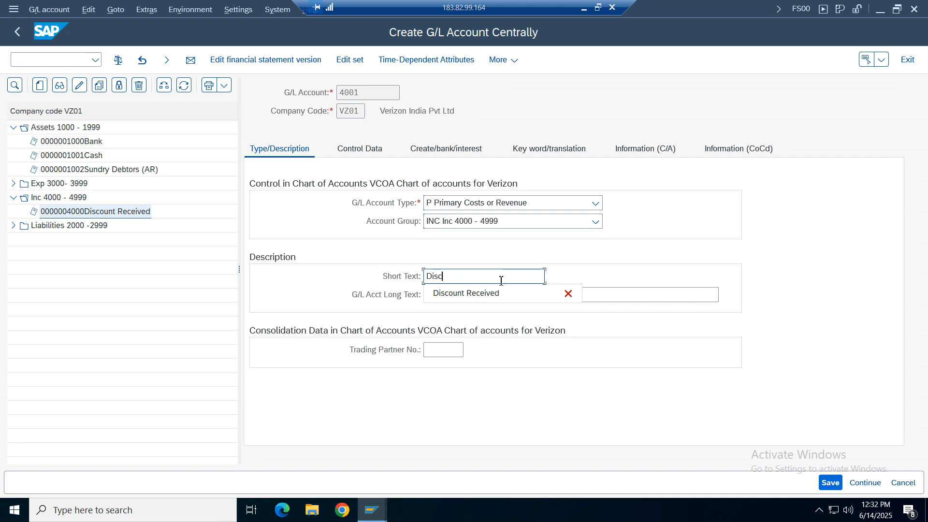
type("Sales")
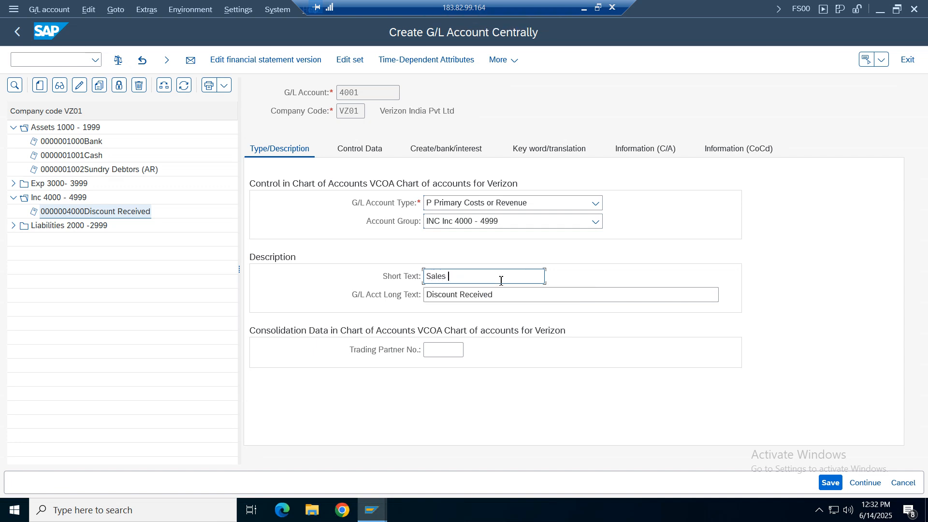
key("Tab")
type("Sales")
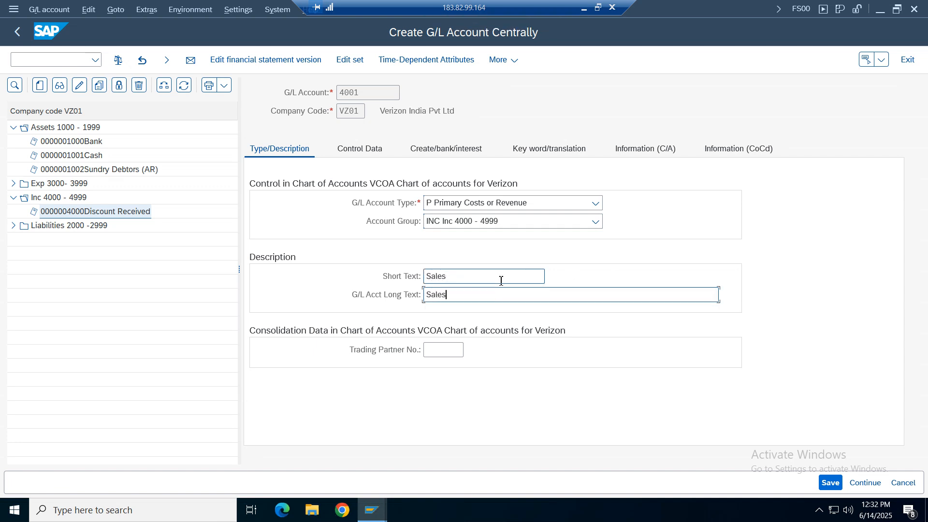
Check the cost element category choices, including Revenues, in the control data of account 4001.
left_click(366, 151)
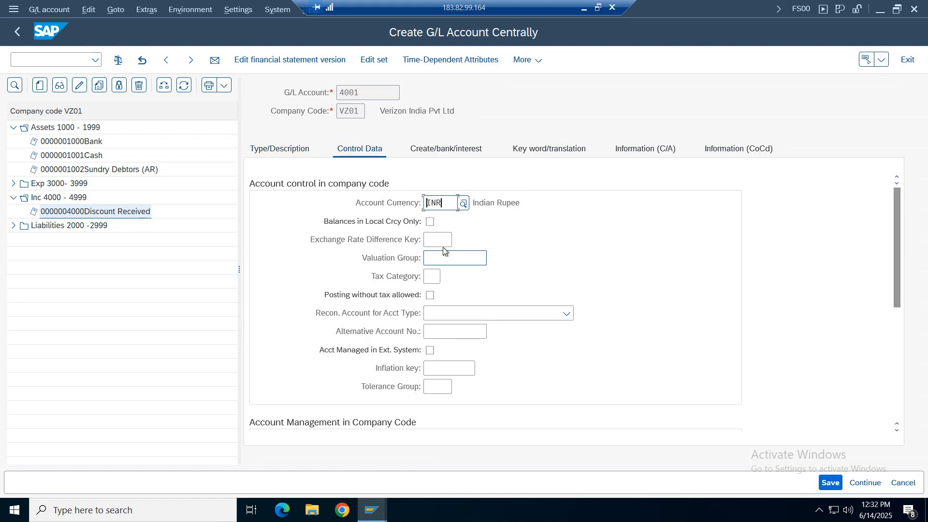
left_click_drag(895, 242, 896, 340)
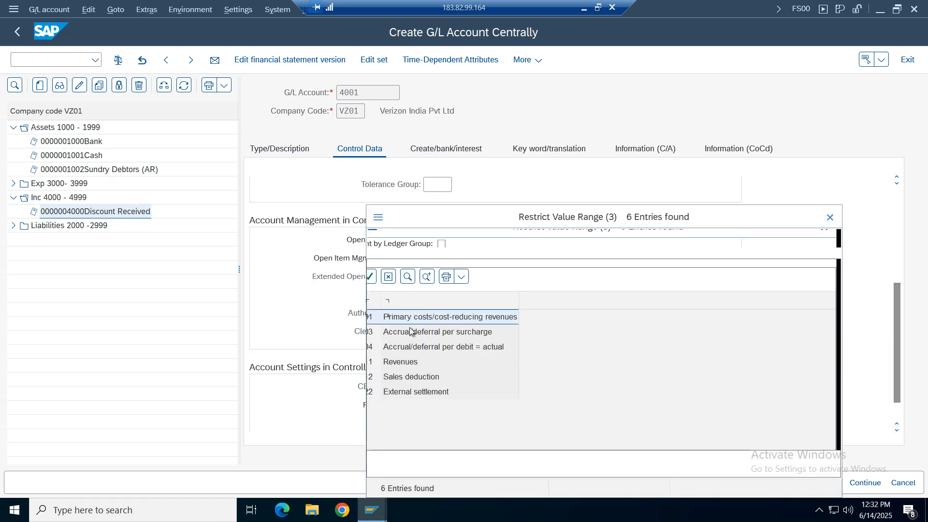
left_click(409, 358)
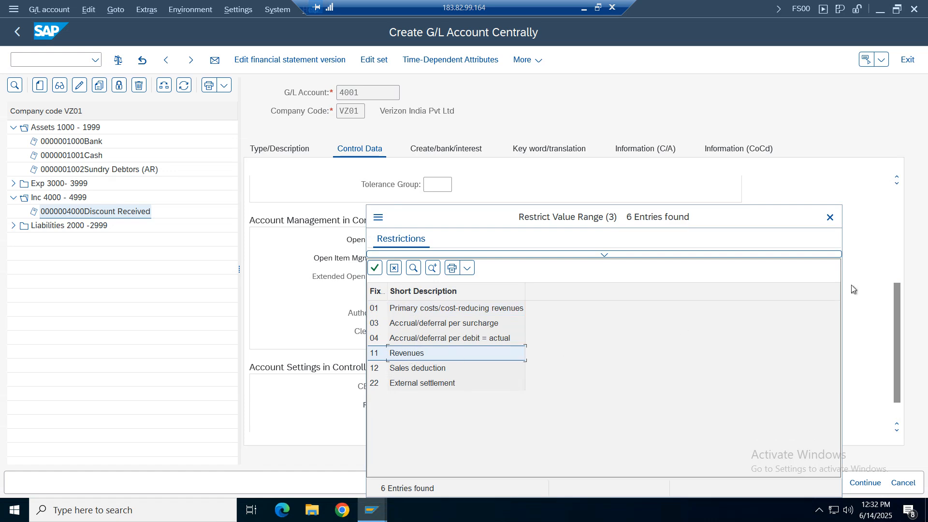
left_click(830, 217)
Save account 4001 with field status group G029 and select the new Sales account in the Inc 4000 - 4999 group.
left_click(427, 151)
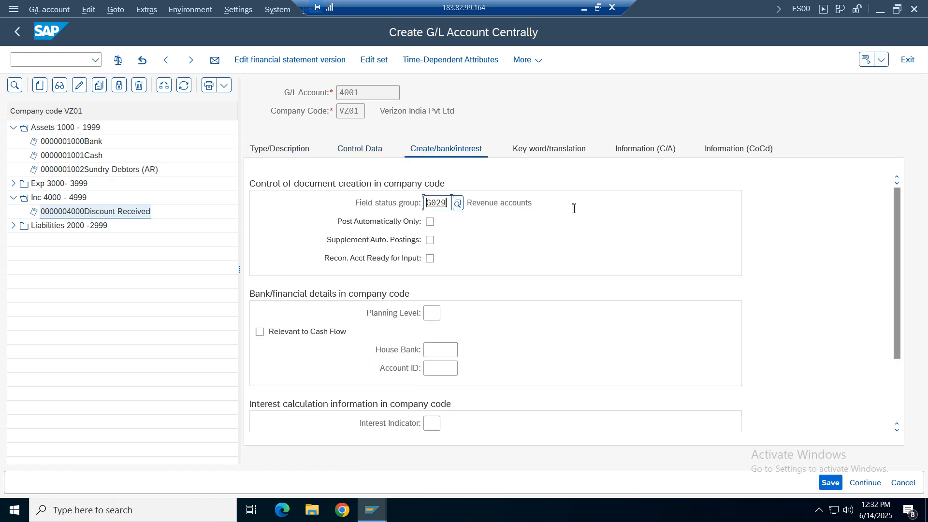
left_click_drag(574, 207, 466, 204)
left_click(424, 206)
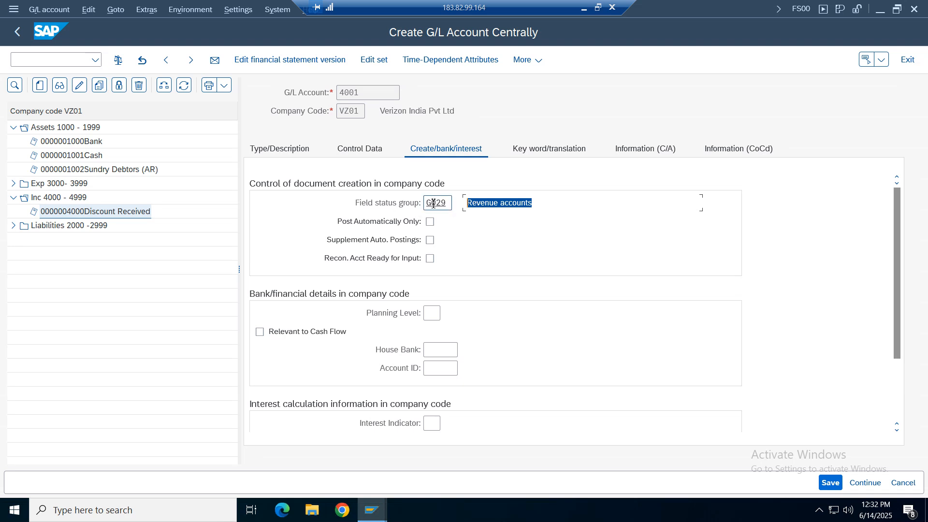
left_click(830, 482)
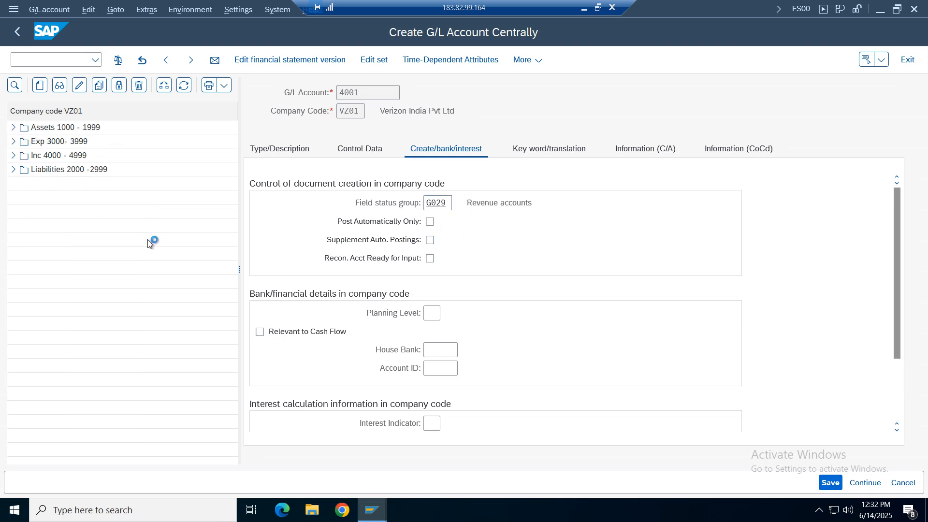
left_click(83, 185)
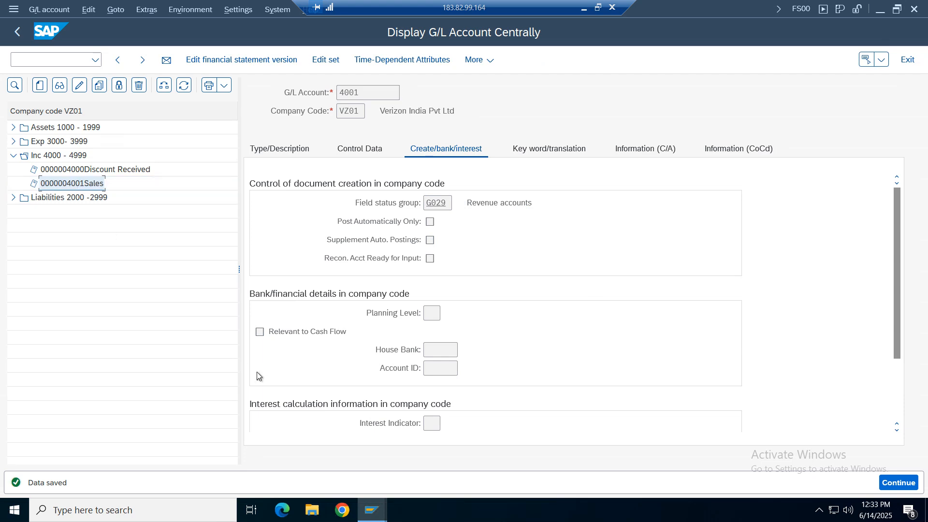
Leave the G/L account and open the FB70 invoice transaction from the Document Entry folder of Accounts Receivable in Financial Accounting.
left_click(18, 33)
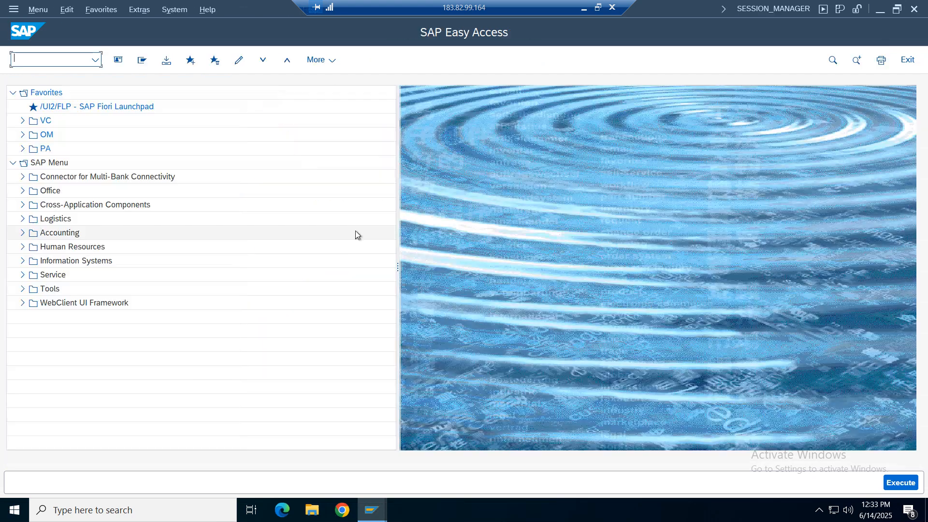
left_click(22, 233)
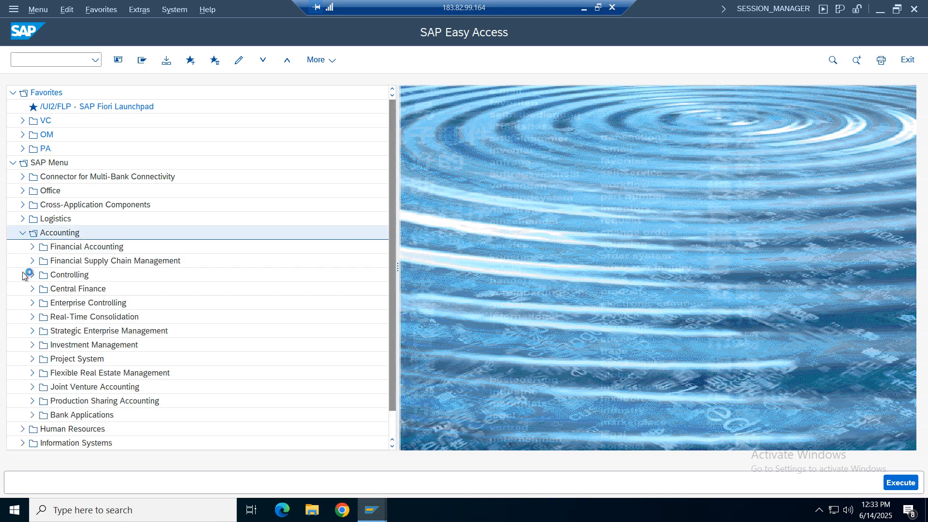
left_click(32, 248)
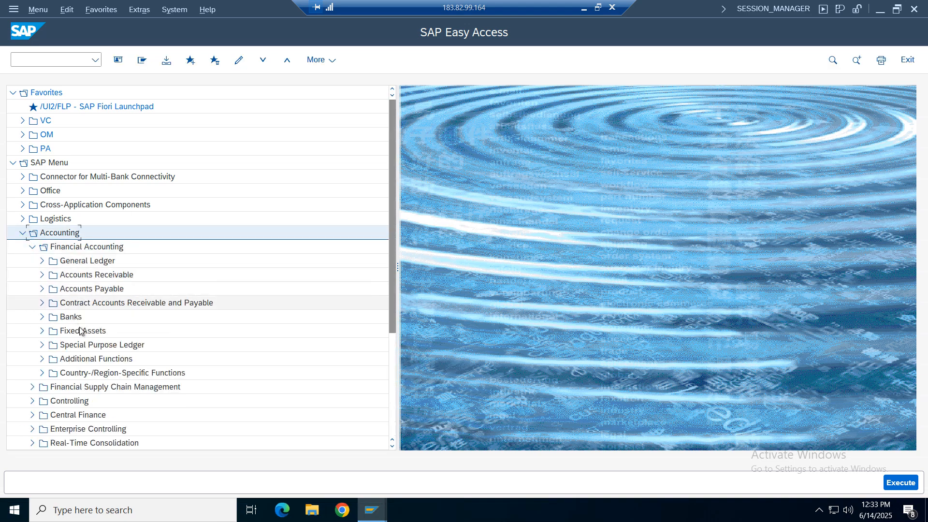
left_click(41, 274)
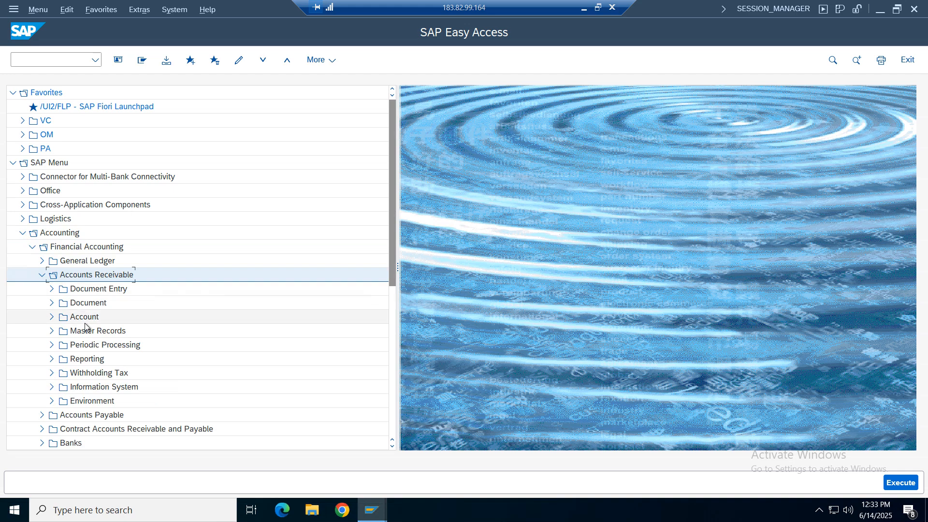
left_click(79, 293)
left_click(72, 333)
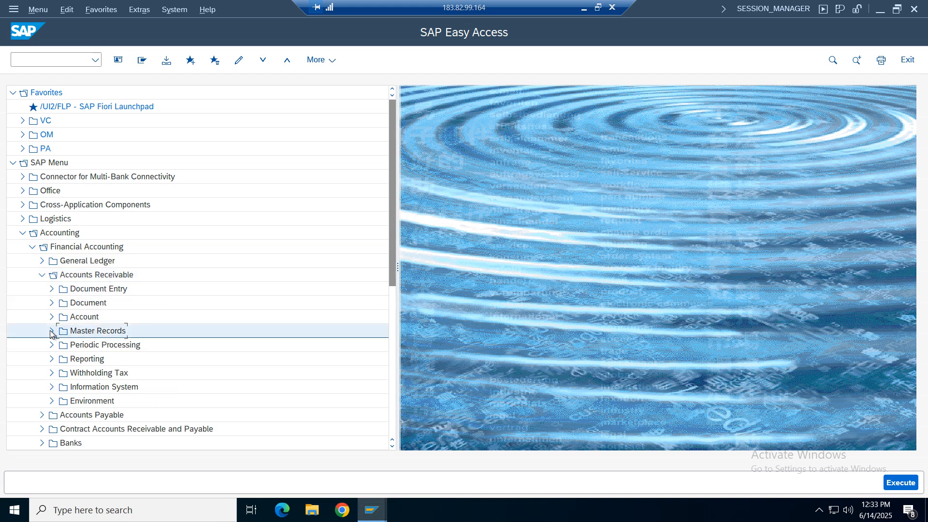
left_click(52, 331)
left_click(51, 289)
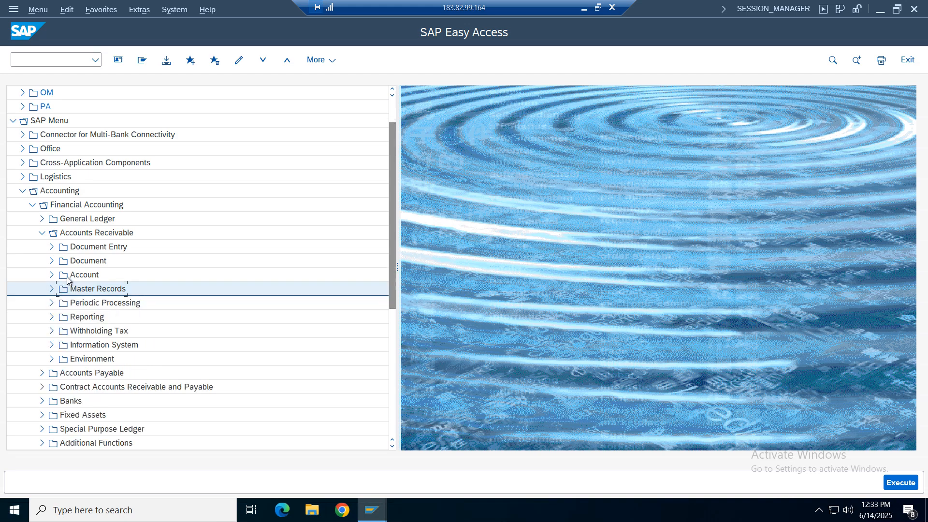
left_click(87, 249)
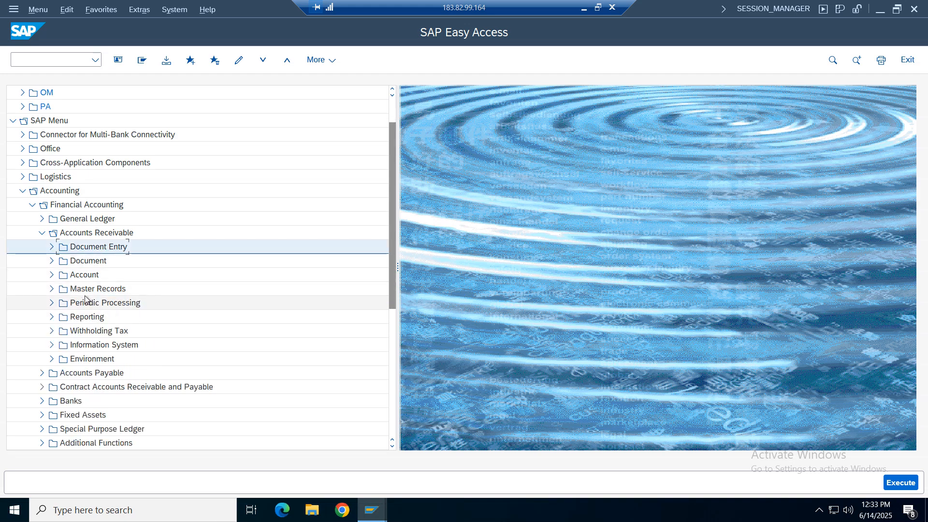
left_click(52, 246)
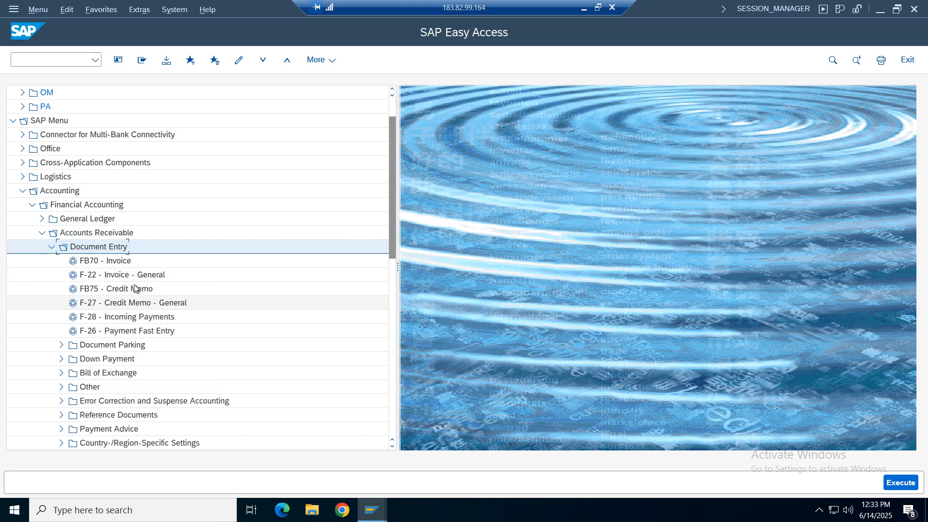
left_click(98, 262)
double_click(98, 262)
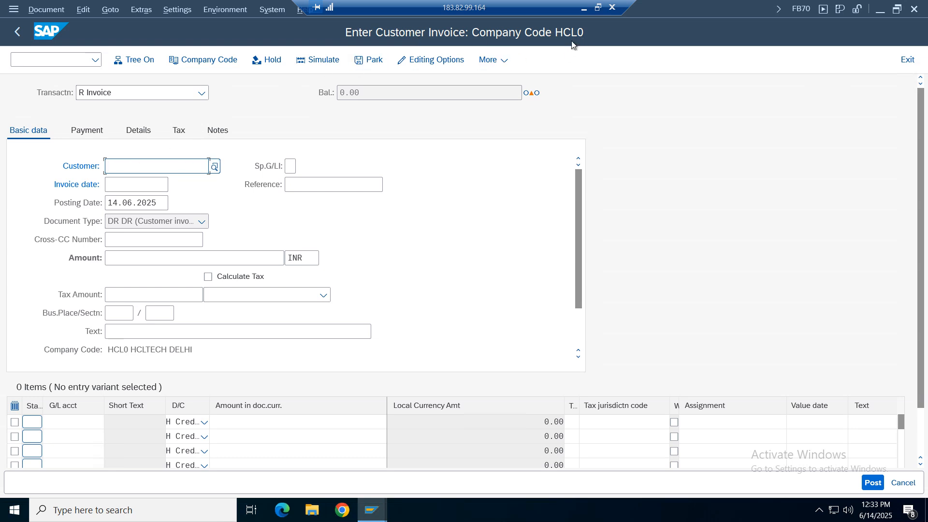
Set the company code for the customer invoice to VZ01.
left_click(222, 64)
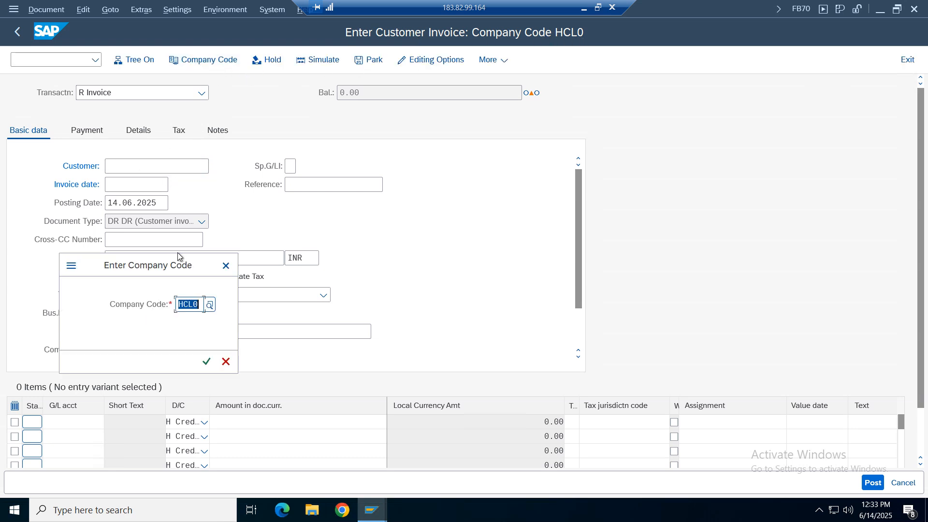
type("vz0")
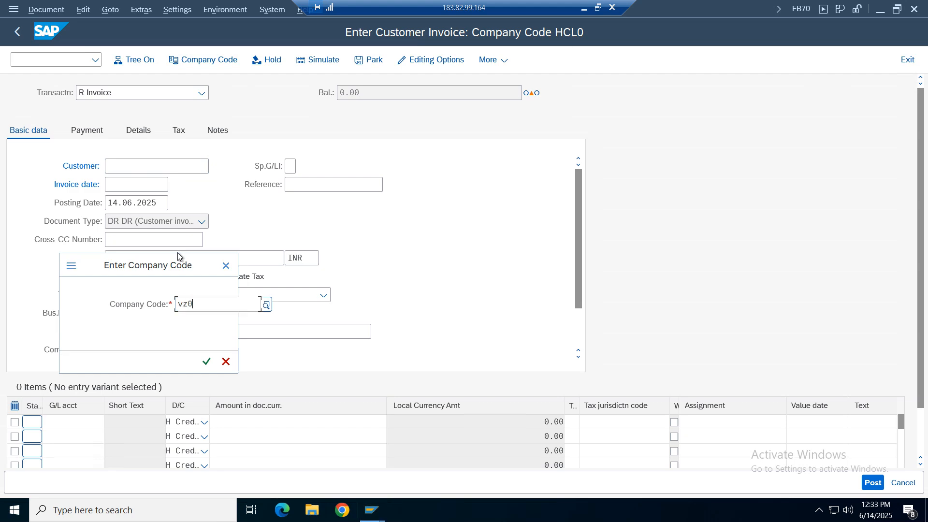
type("1")
key("Return")
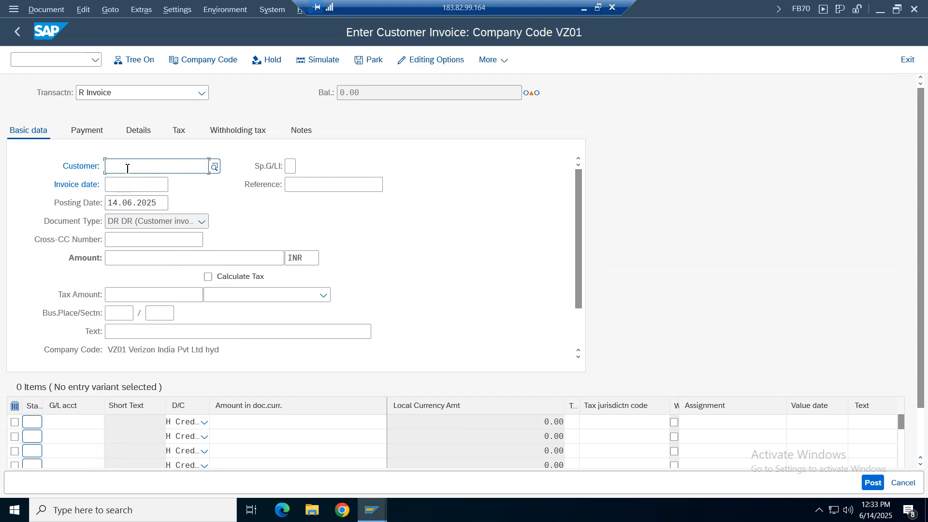
Search the customers of company code VZ01 and choose STARLINK as the invoice customer.
left_click(127, 168)
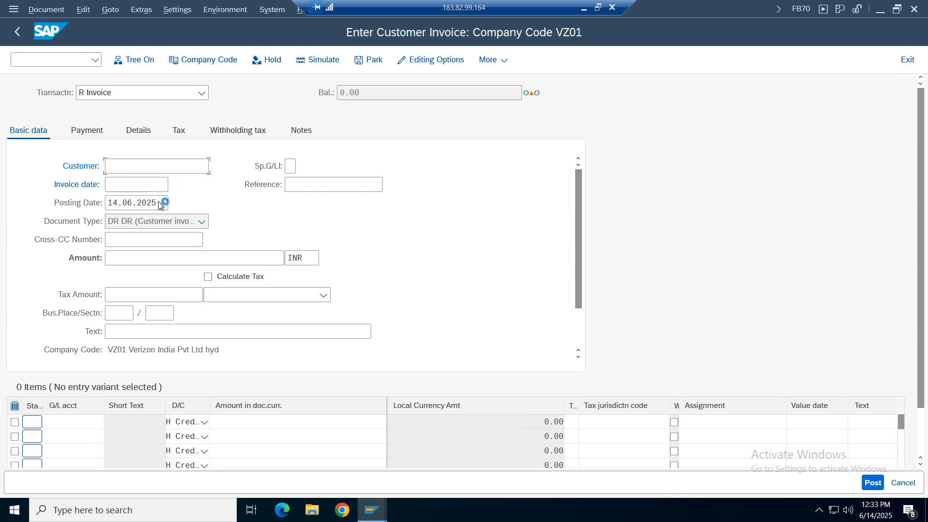
key("Return")
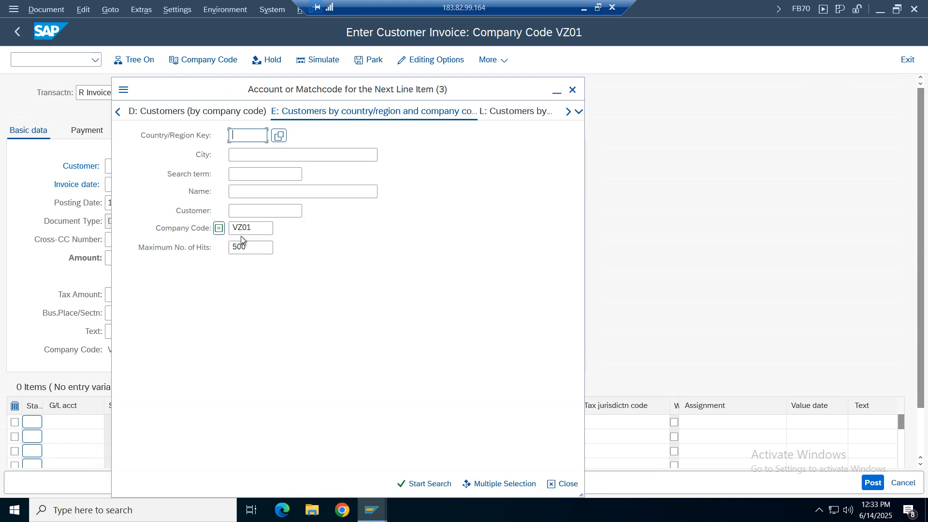
key("Return")
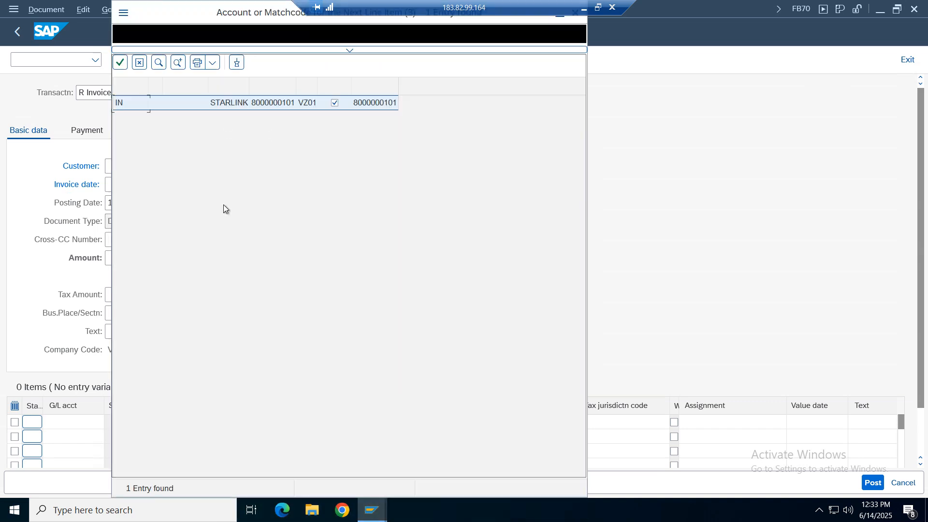
double_click(270, 108)
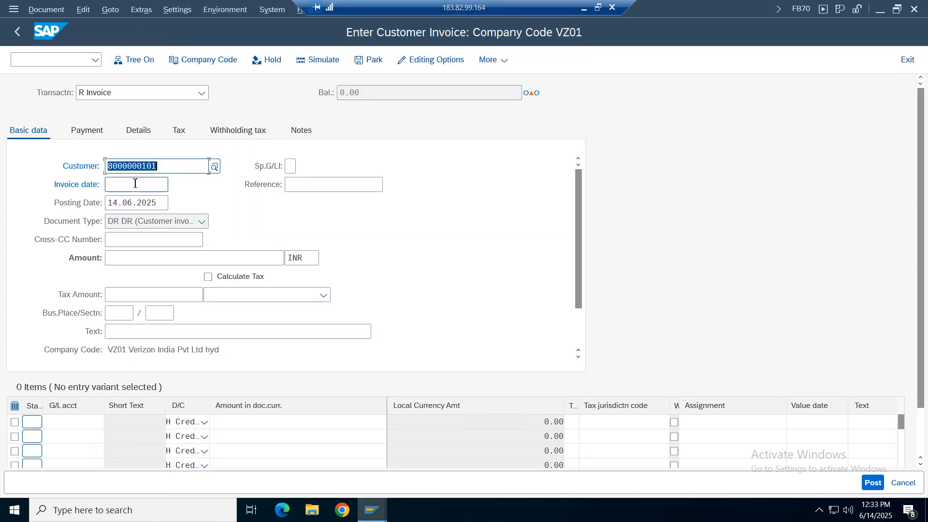
Set the invoice date to 14.06.2025 and the customer invoice amount to 101 INR.
left_click(135, 184)
key("F4")
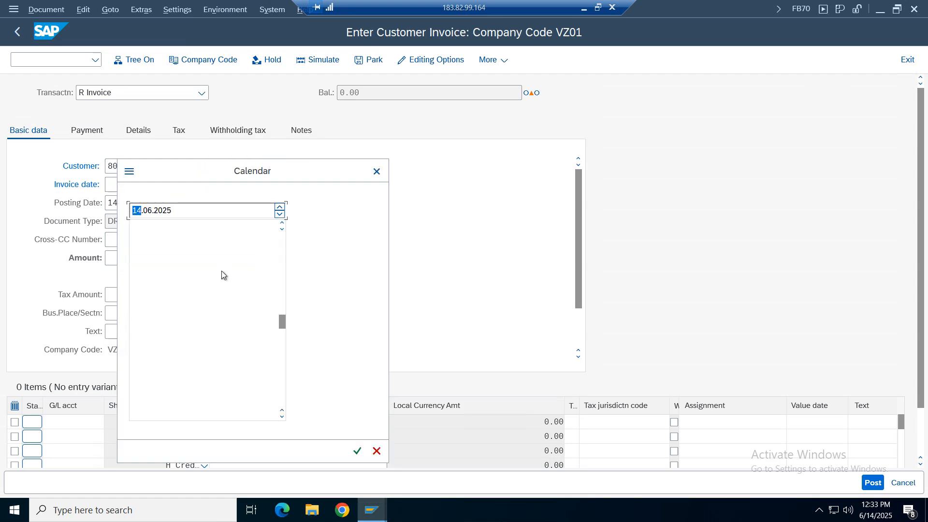
left_click(245, 317)
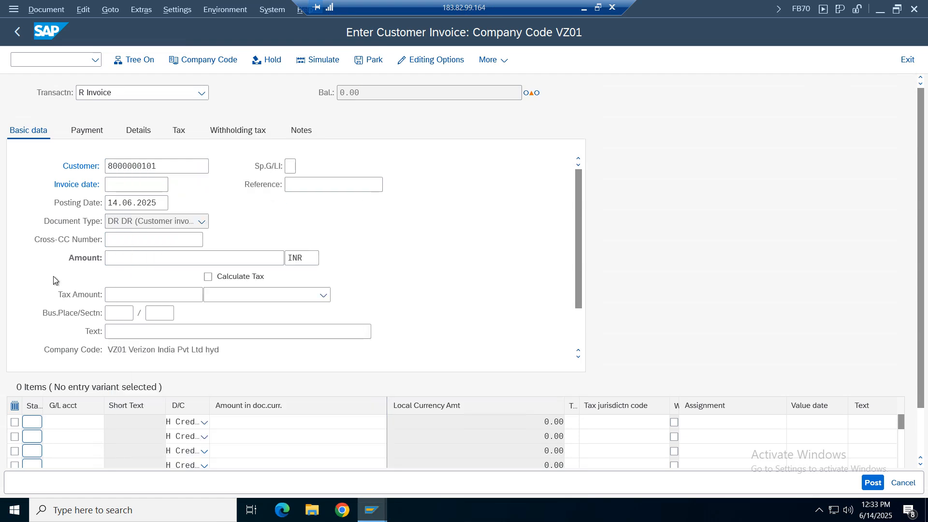
left_click(129, 260)
type("101")
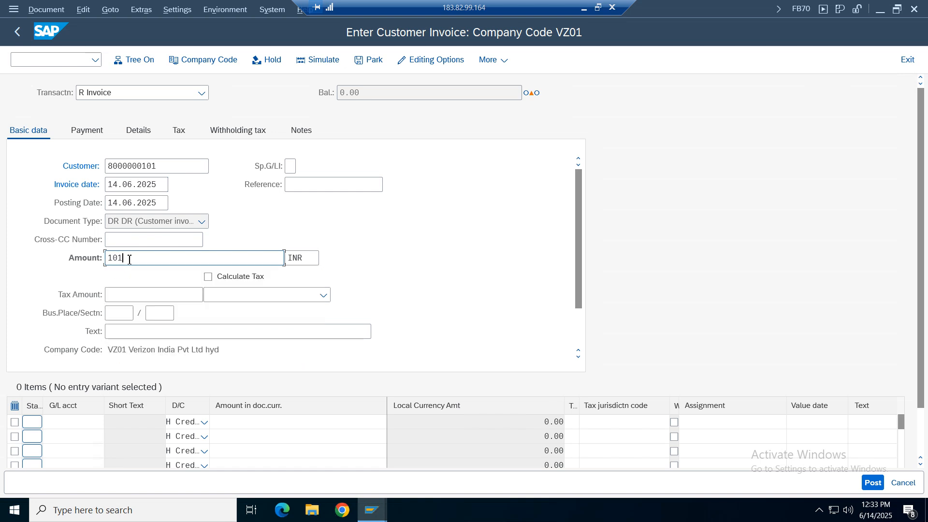
Enter a credit line item of 101 on G/L account 4001 and validate the invoice.
left_click(68, 422)
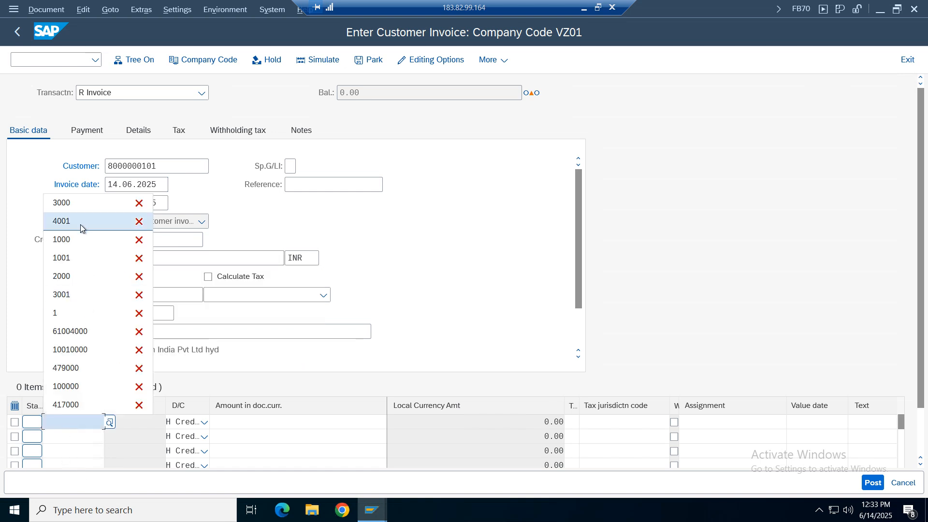
left_click(80, 223)
left_click(282, 426)
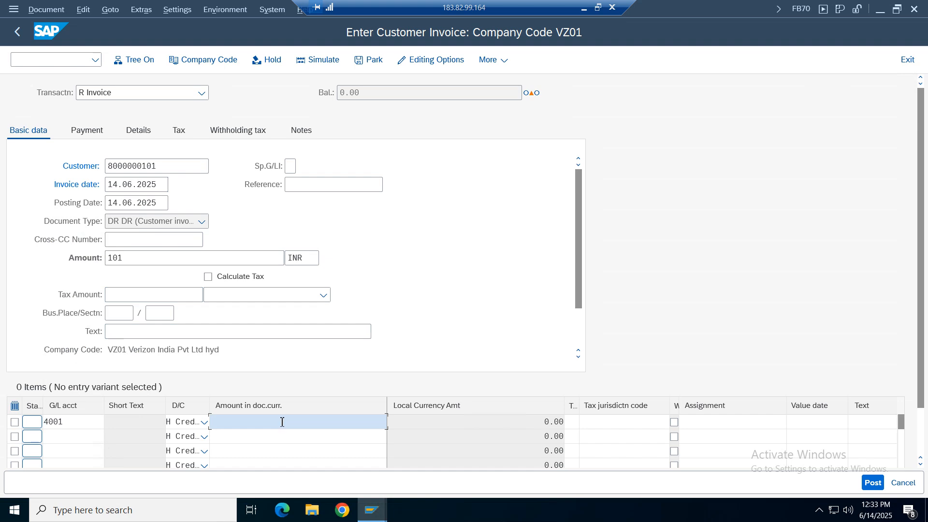
type("101")
key("Return")
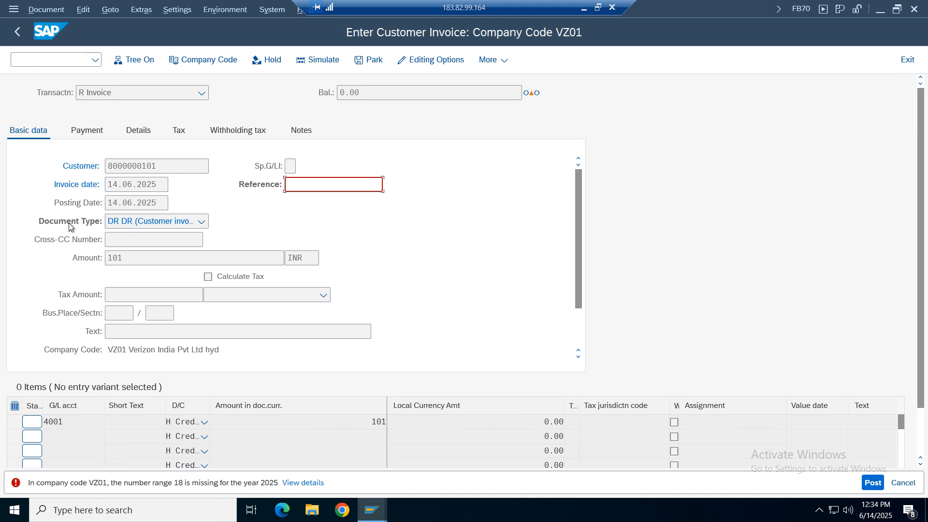
Keep document type DR for the invoice and open the details of document type DR in transaction OBA7 in a new session.
left_click(202, 224)
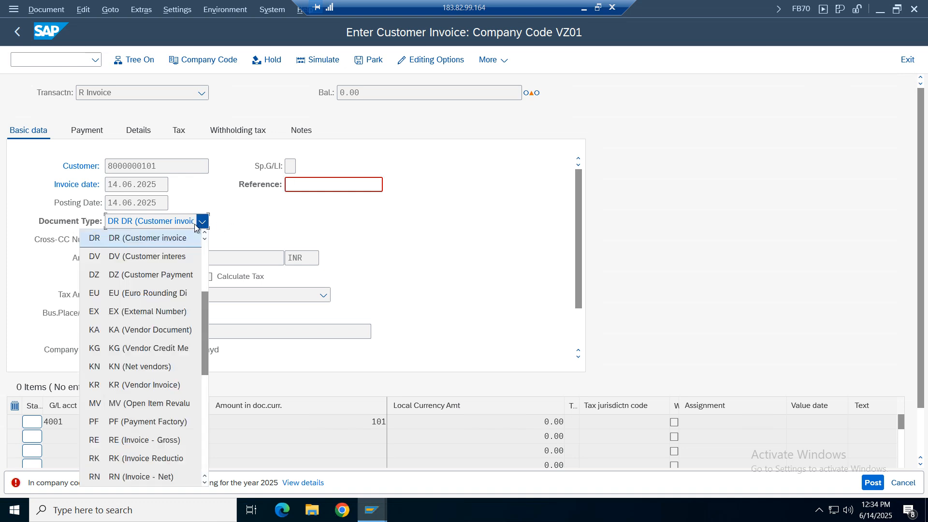
left_click(143, 243)
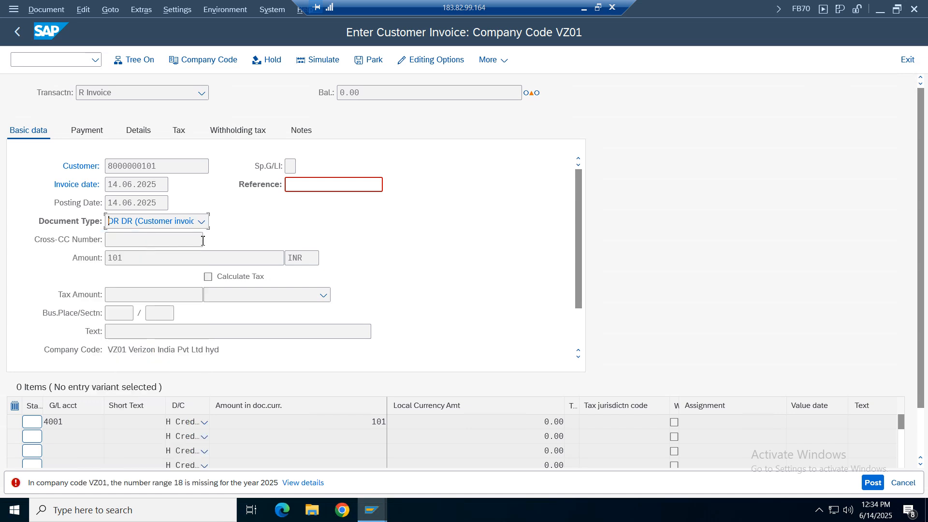
left_click(35, 59)
type("/")
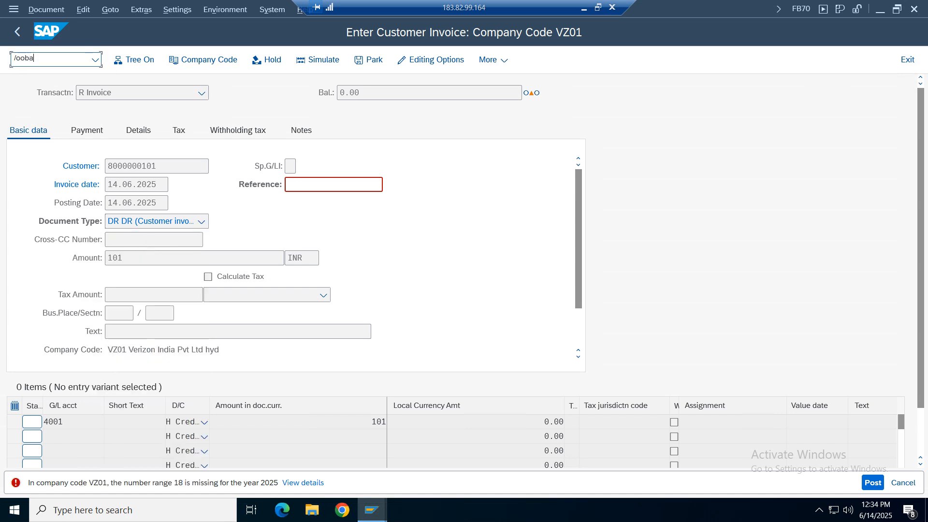
type("ooba7")
key("Return")
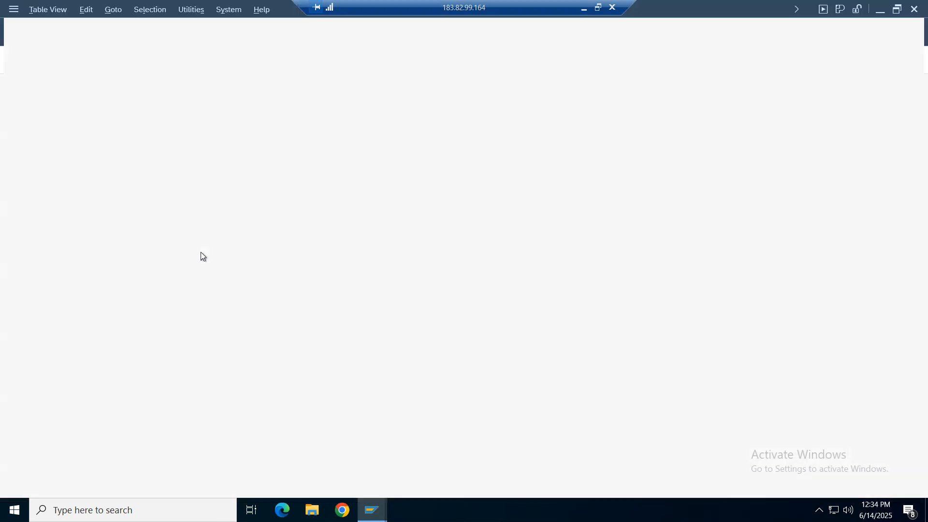
left_click(168, 437)
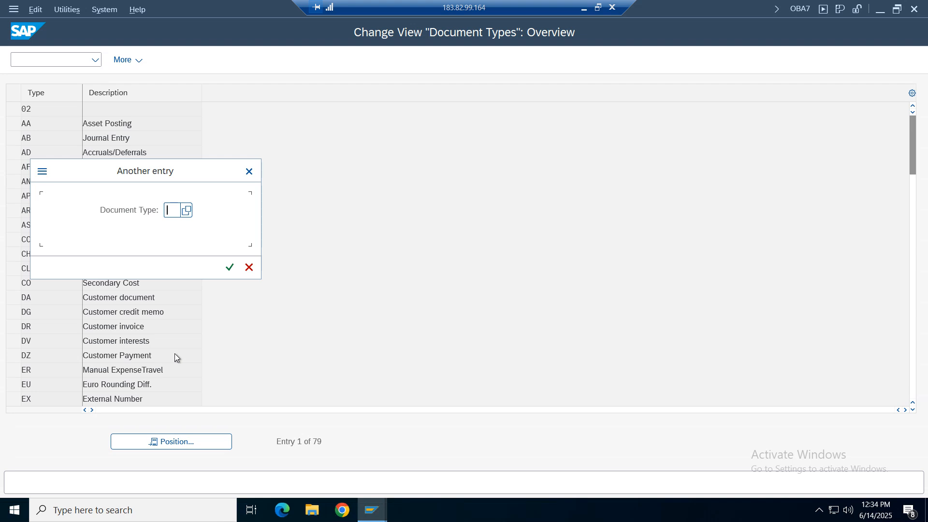
type("dr")
key("Return")
double_click(135, 115)
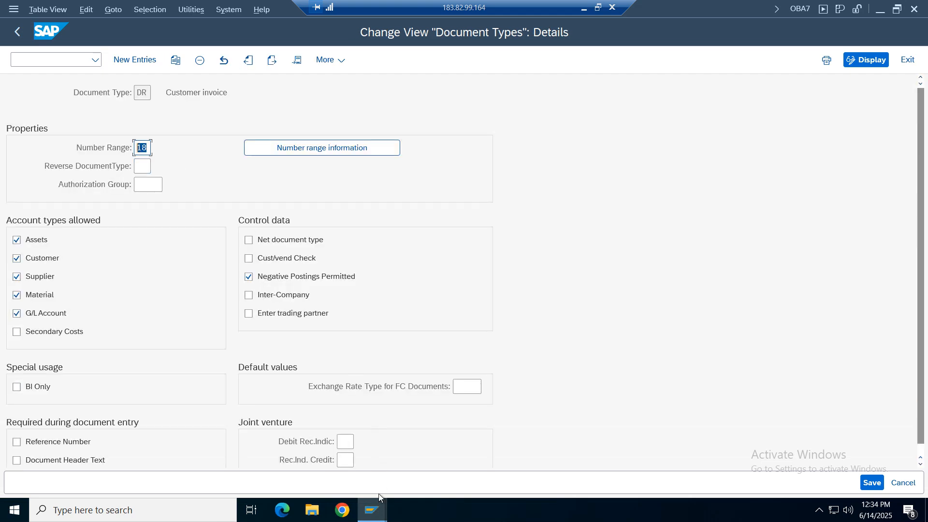
From document type DR's number range information, open the accounting document intervals of company code VZ01 for editing.
mouse_move(378, 494)
left_click(483, 464)
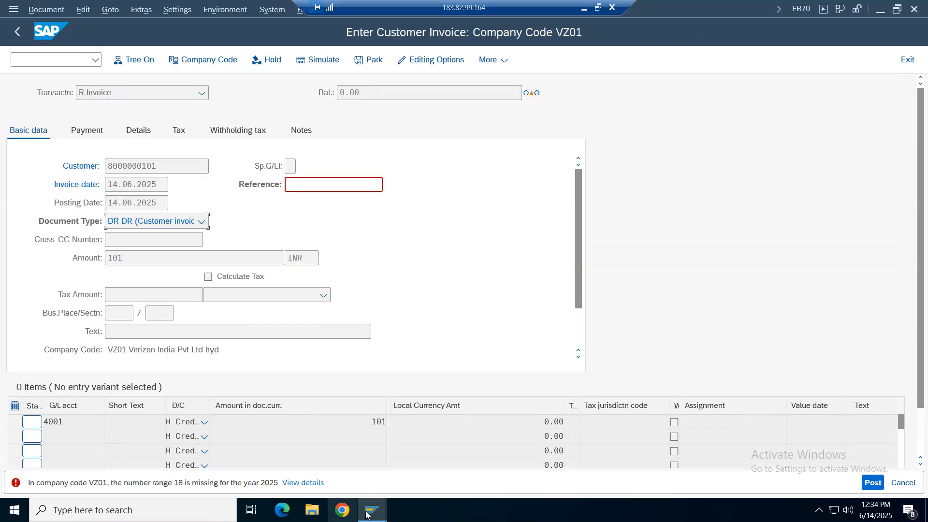
mouse_move(372, 509)
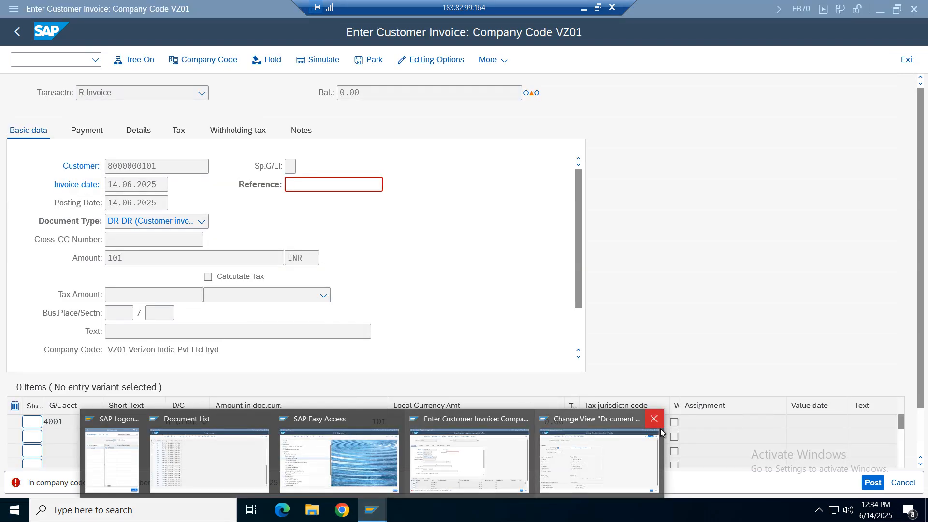
left_click(596, 451)
left_click(298, 149)
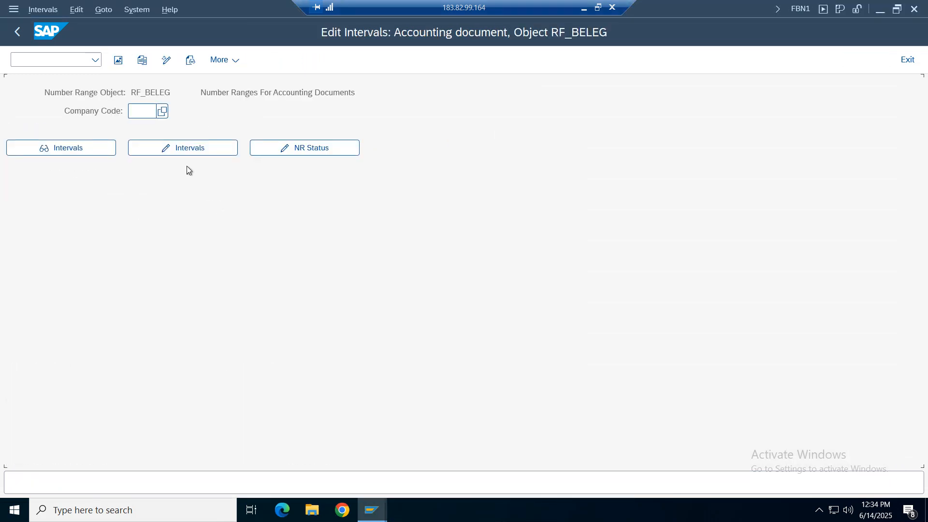
left_click(138, 117)
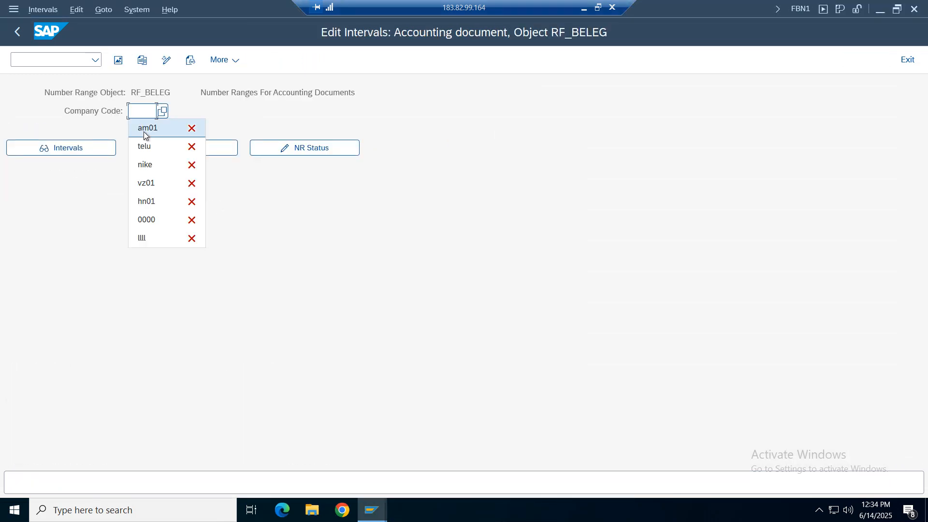
left_click(147, 184)
left_click(163, 151)
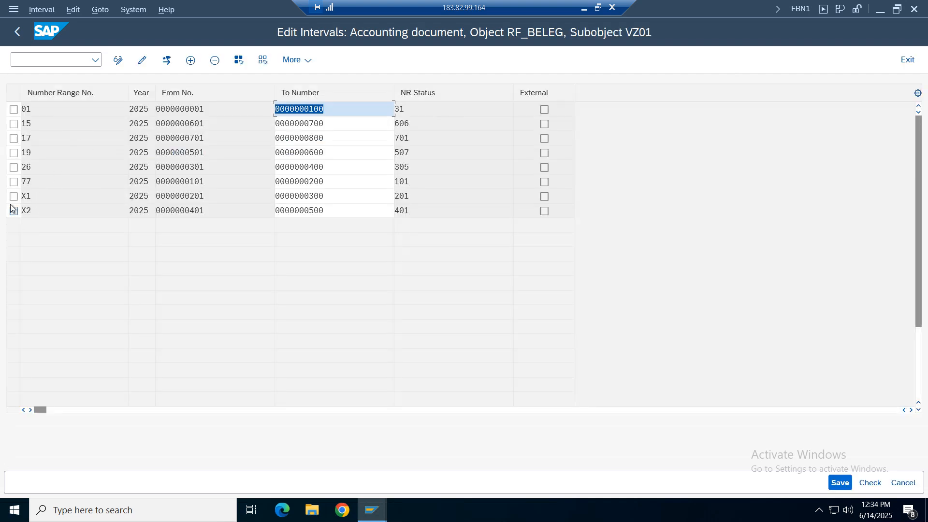
Add number range 18 for year 2025 from 801 to 900 and save the intervals, acknowledging the transport notice.
left_click(190, 60)
type("18")
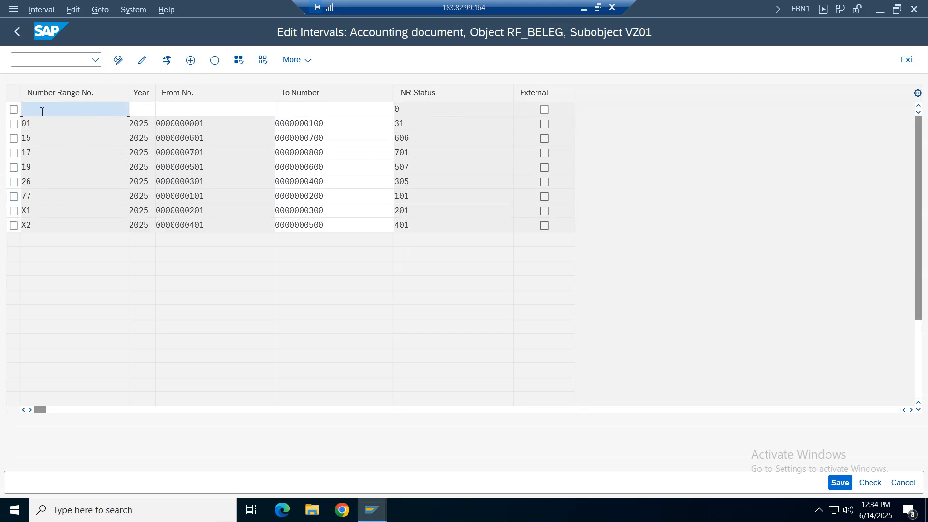
key("Tab")
type("2")
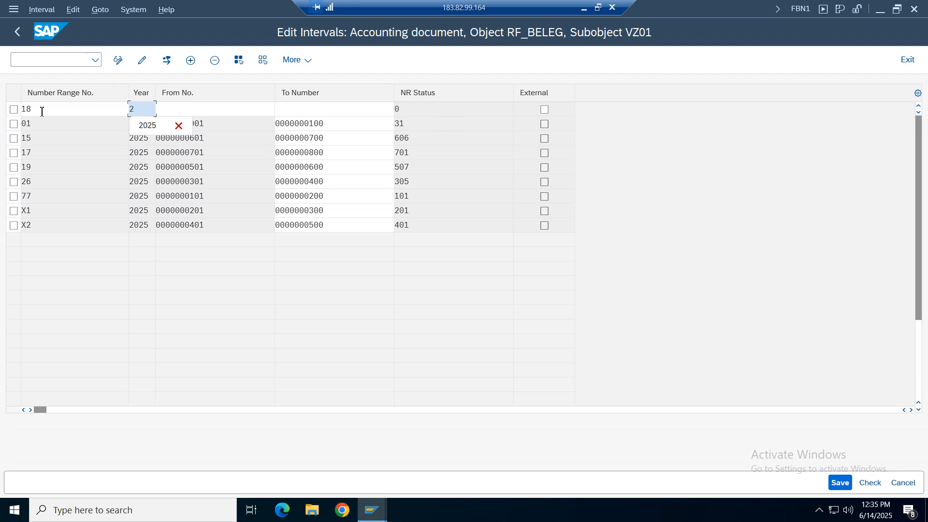
type("025")
key("Tab")
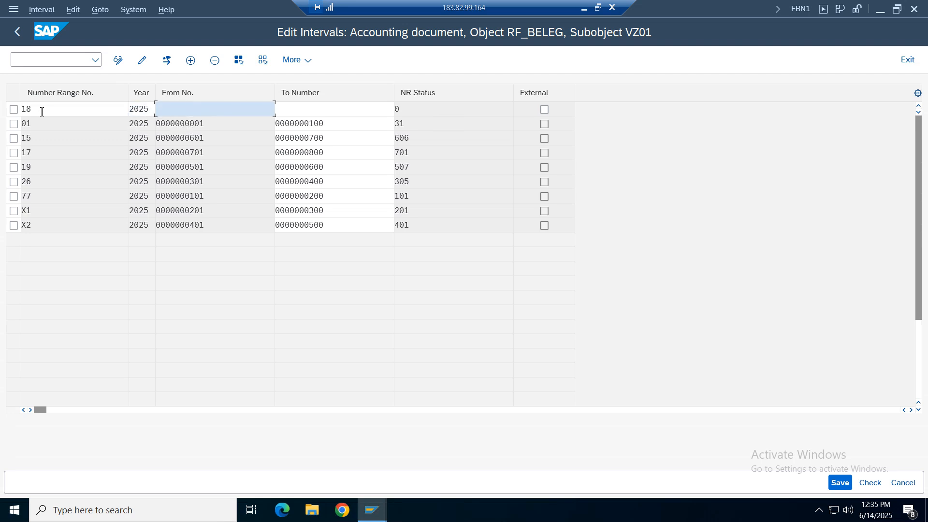
type("801")
key("Tab")
type("9")
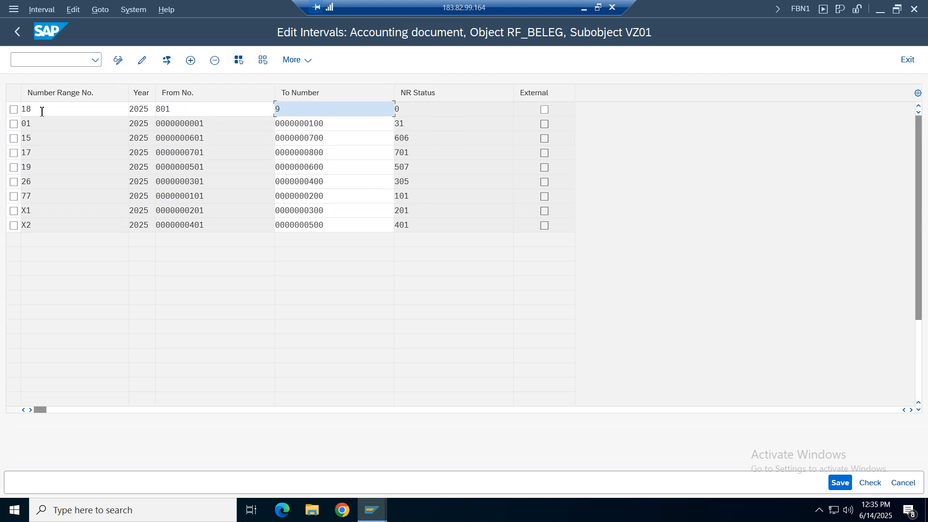
type("00")
key("Return")
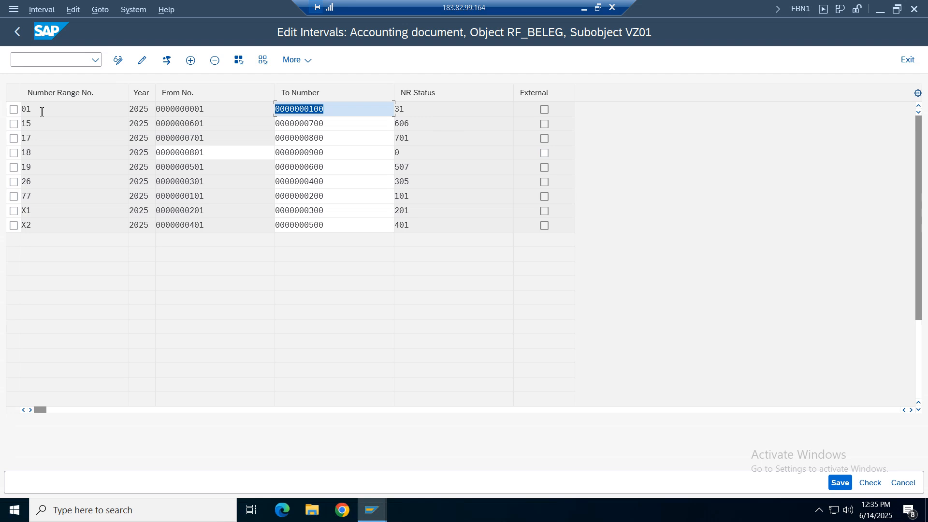
key("ctrl+s")
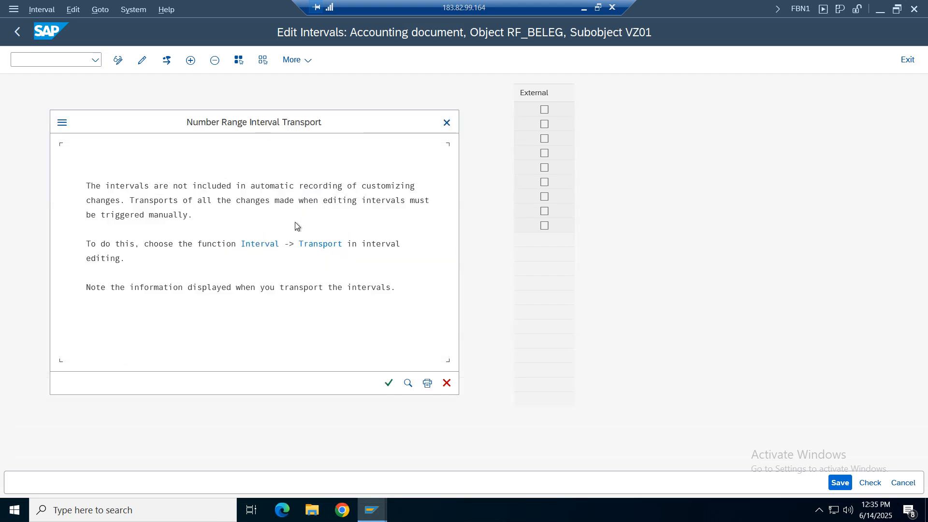
left_click(386, 384)
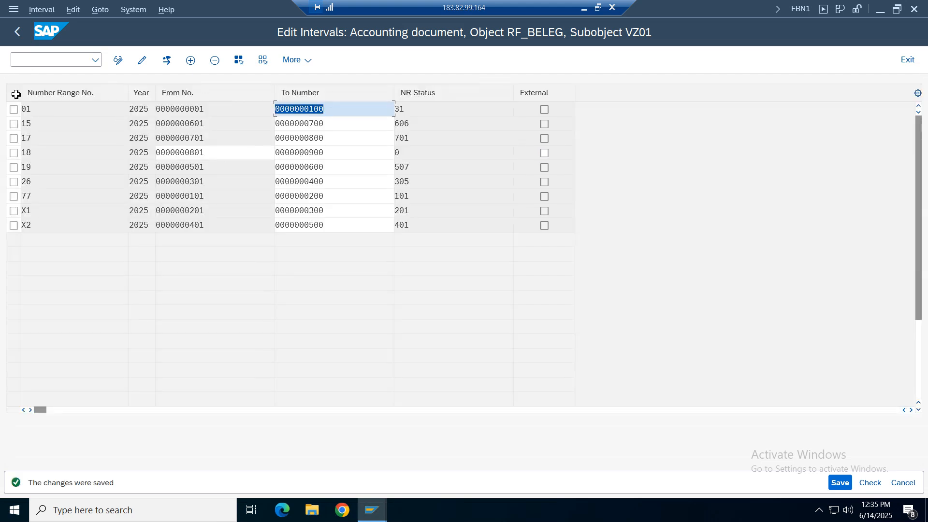
Review the number range intervals of company code VZ01 in display mode.
left_click(17, 31)
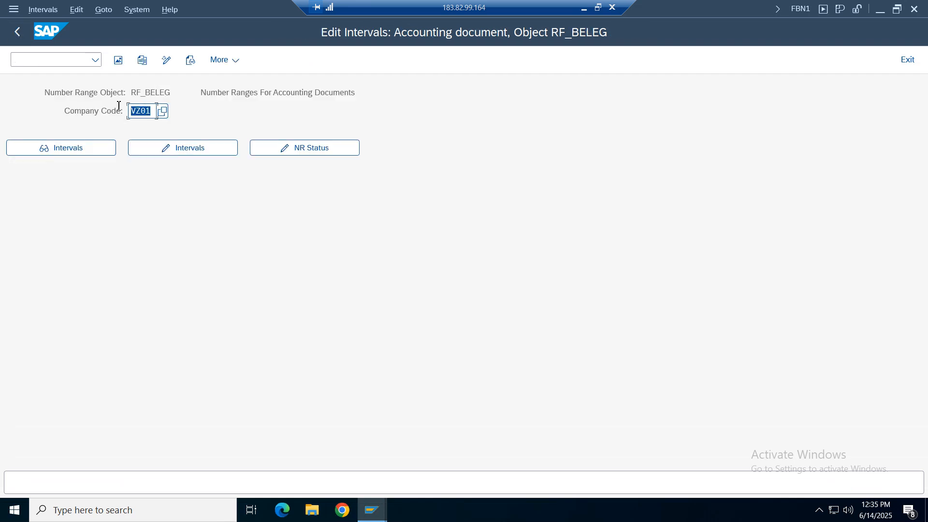
left_click(79, 153)
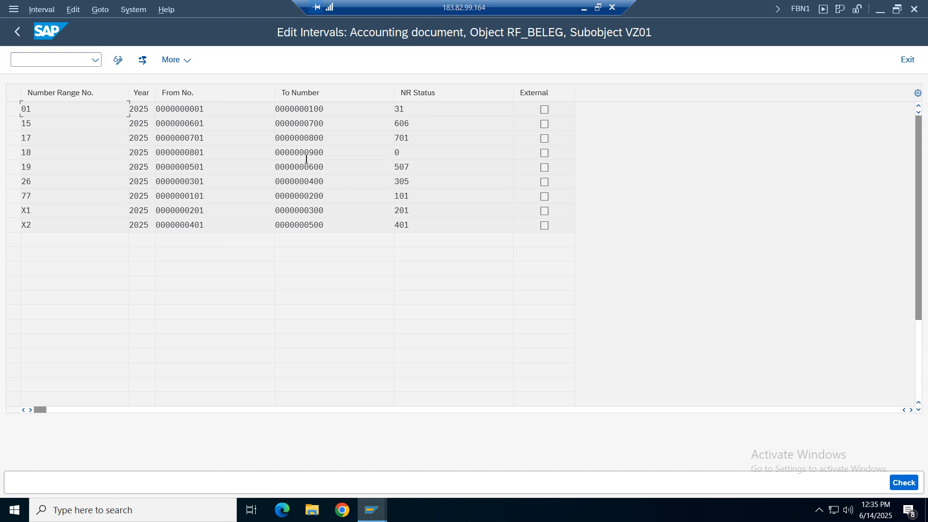
left_click(17, 31)
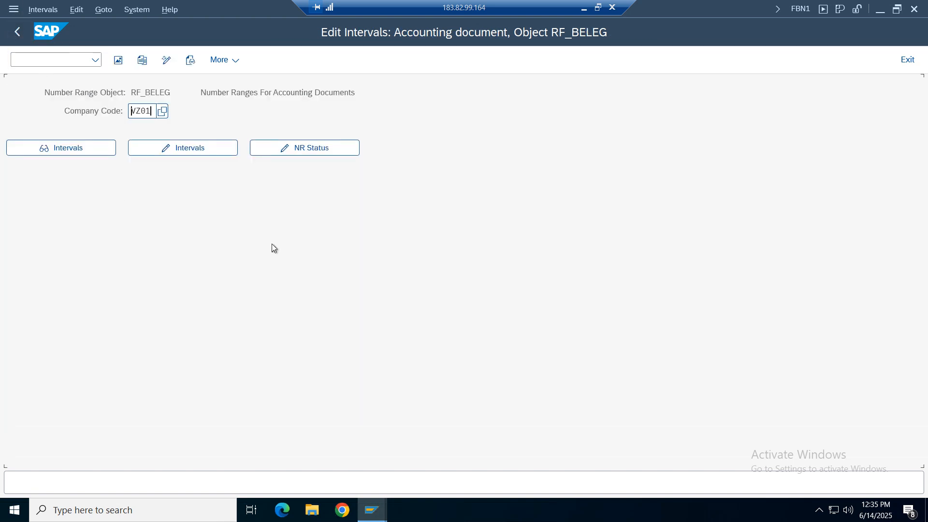
Return to the customer invoice session, enter Ref01 as the reference and validate the invoice again.
left_click(375, 513)
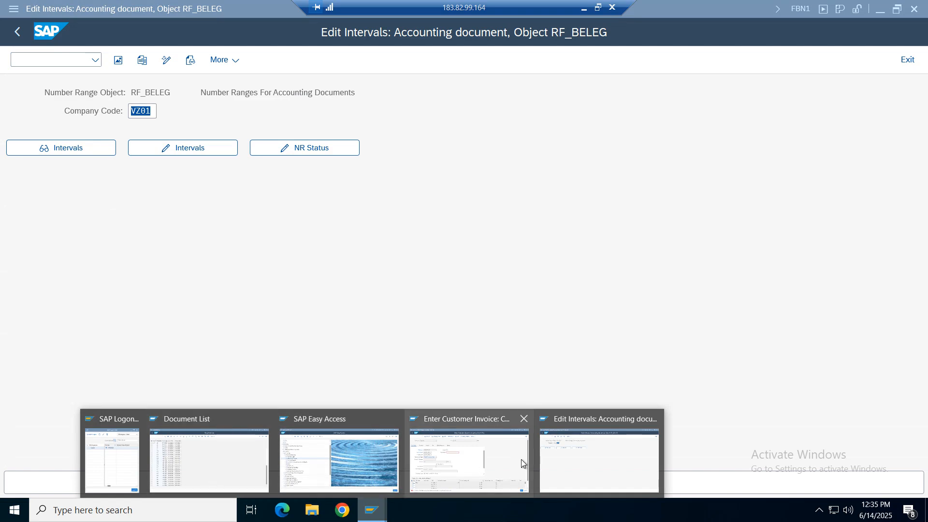
left_click(469, 459)
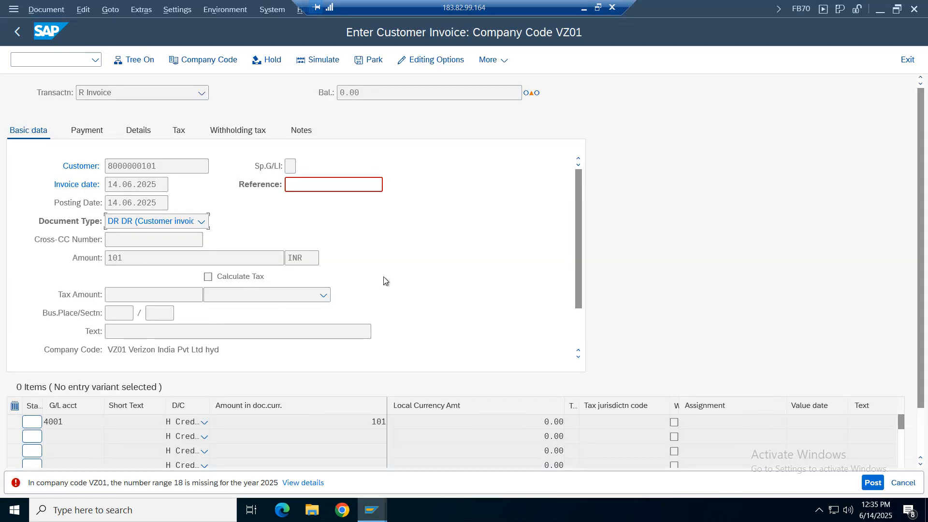
left_click(298, 186)
key("Return")
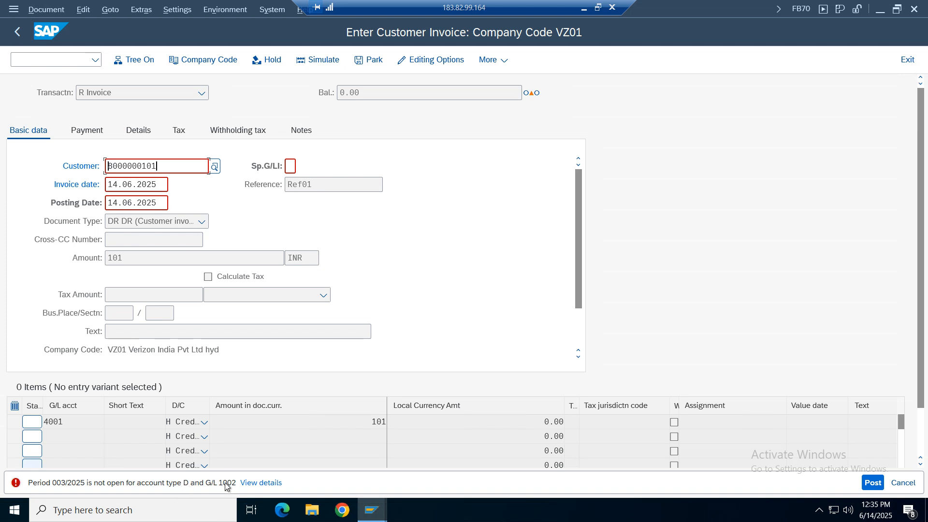
double_click(136, 173)
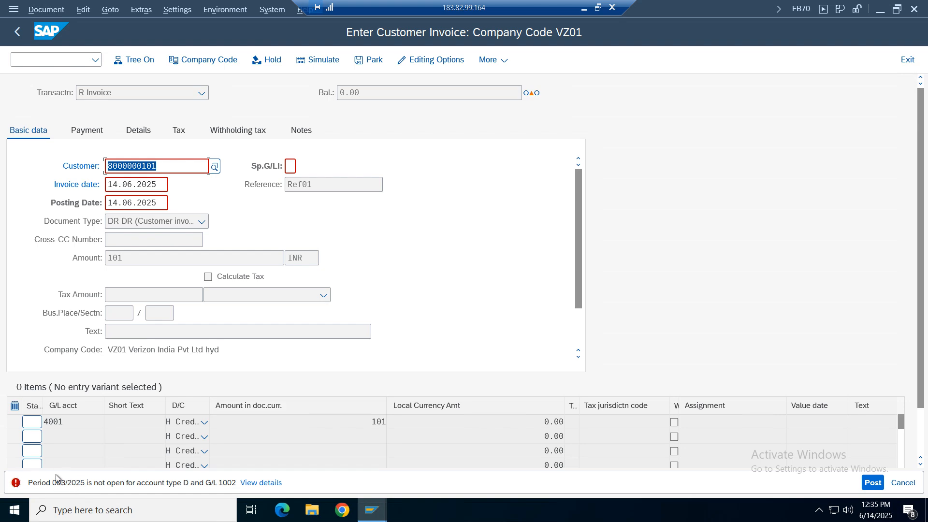
Open the posting period maintenance, transaction OB52, in a new session.
left_click(56, 60)
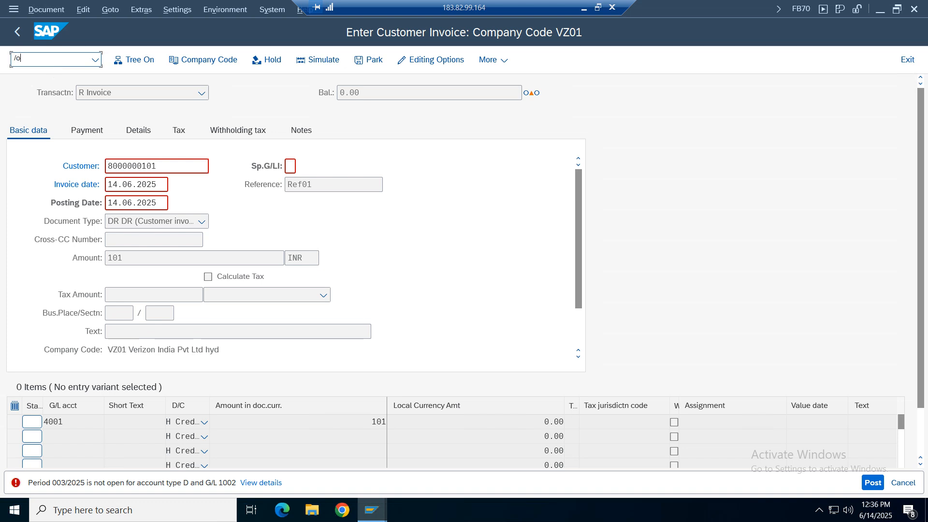
type("/oob5")
key("Return")
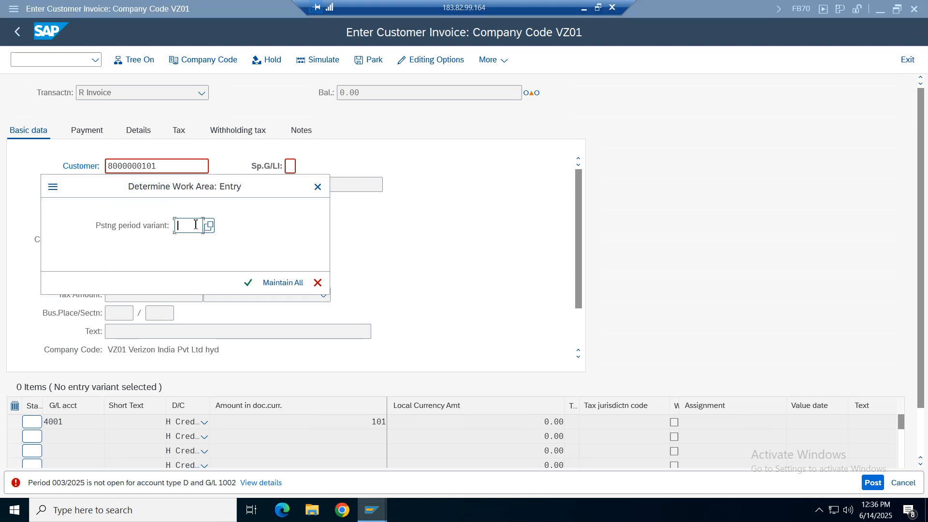
Try to open the posting periods of variant PPVV.
type("ppv")
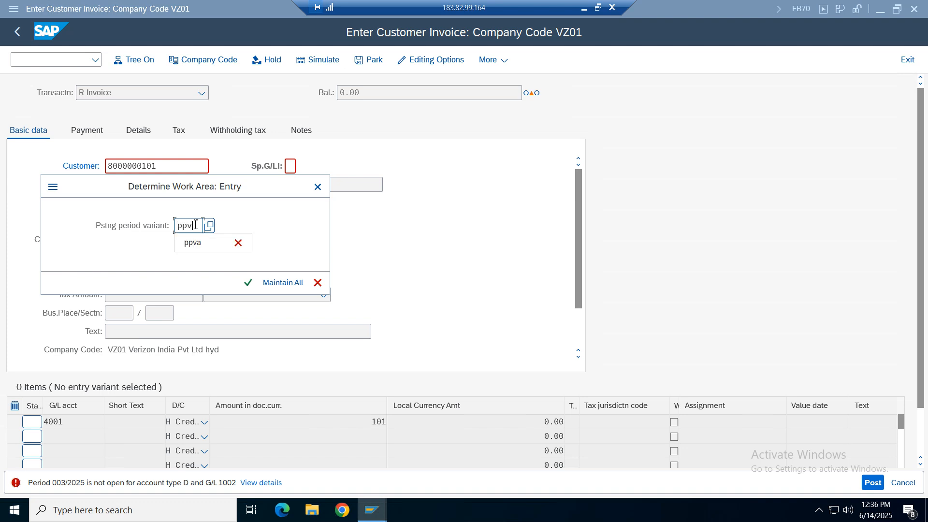
type("v")
key("Return")
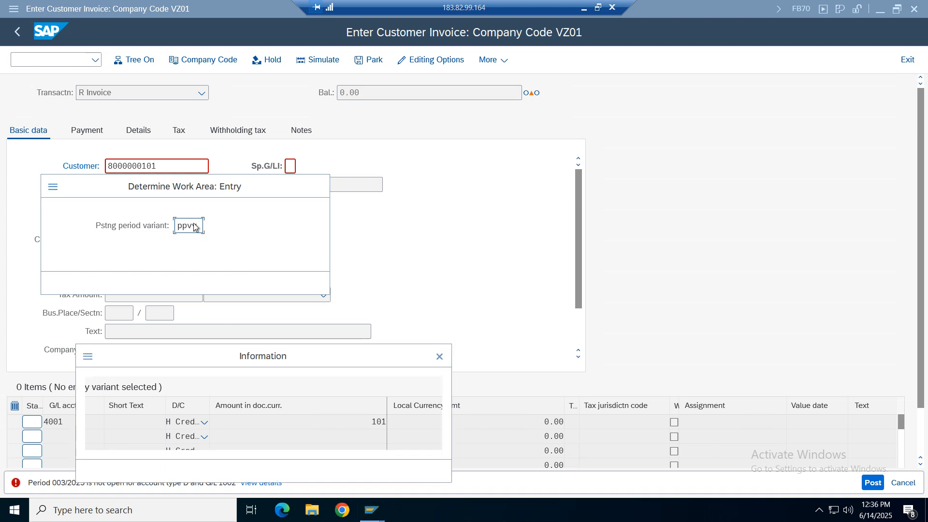
left_click(440, 358)
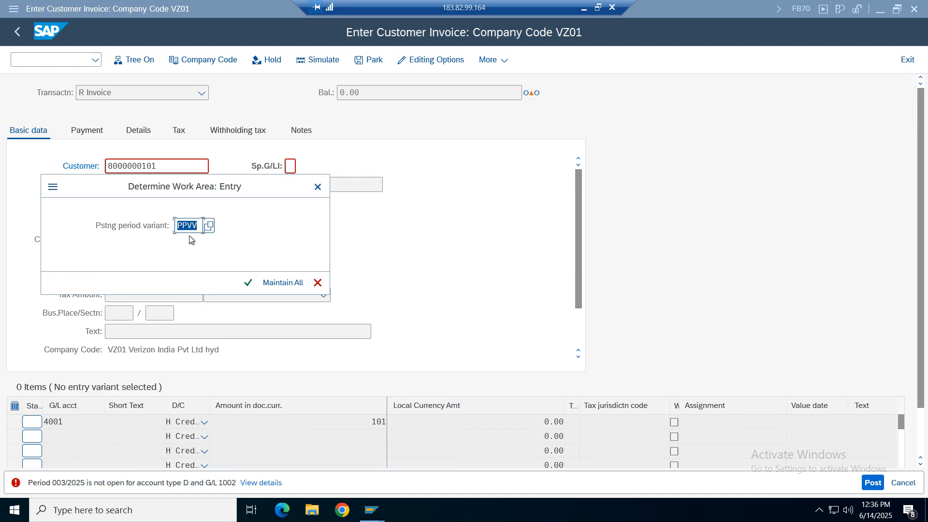
Open posting period variant VPPV and set From Per. 1 and To Per. 1 to 3 for account type D.
type("vppv")
key("Return")
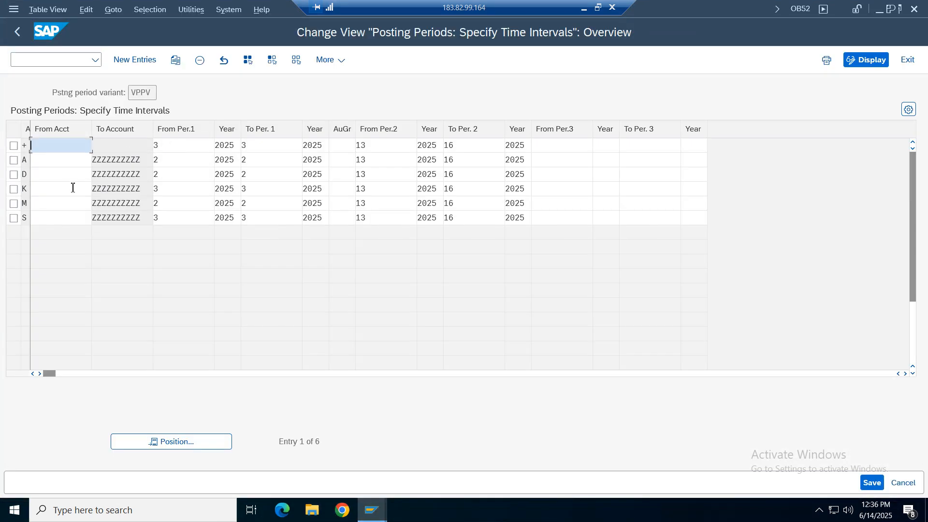
left_click(13, 175)
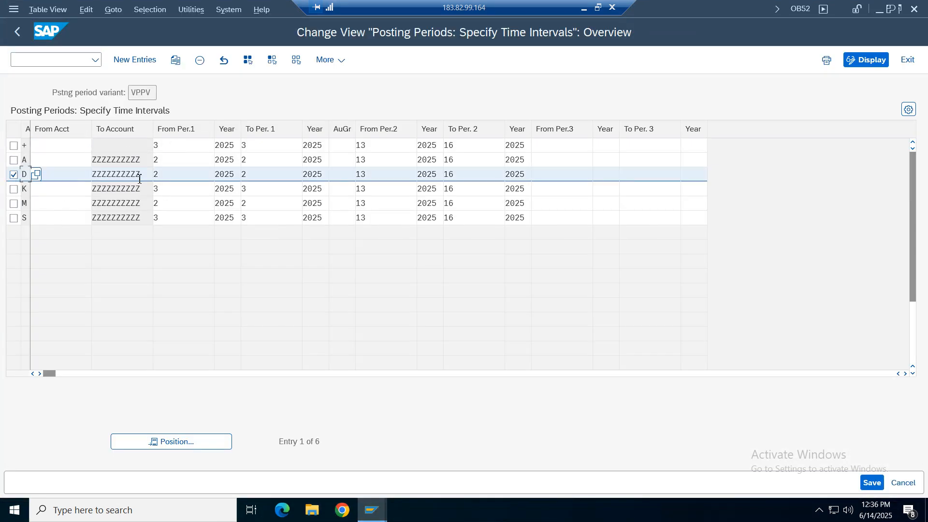
left_click(175, 177)
key("BackSpace")
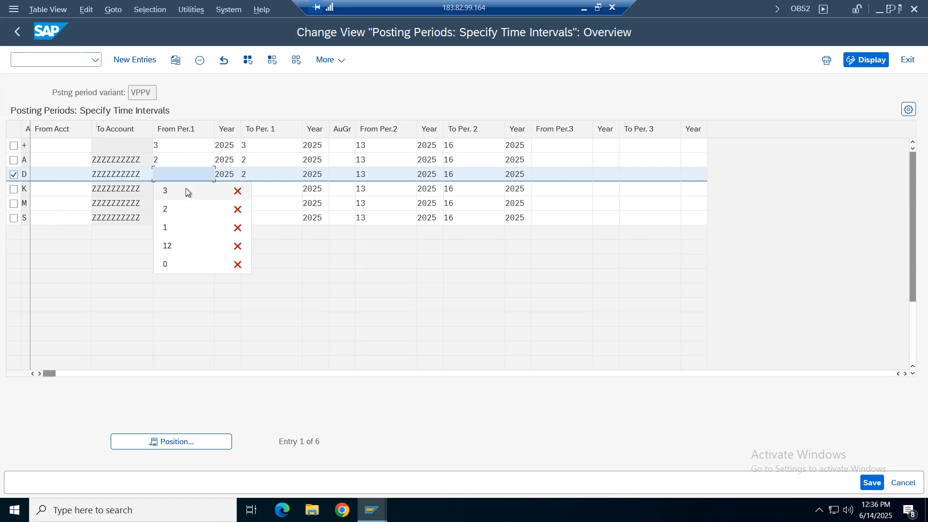
left_click(186, 191)
left_click(269, 176)
key("BackSpace")
type("3")
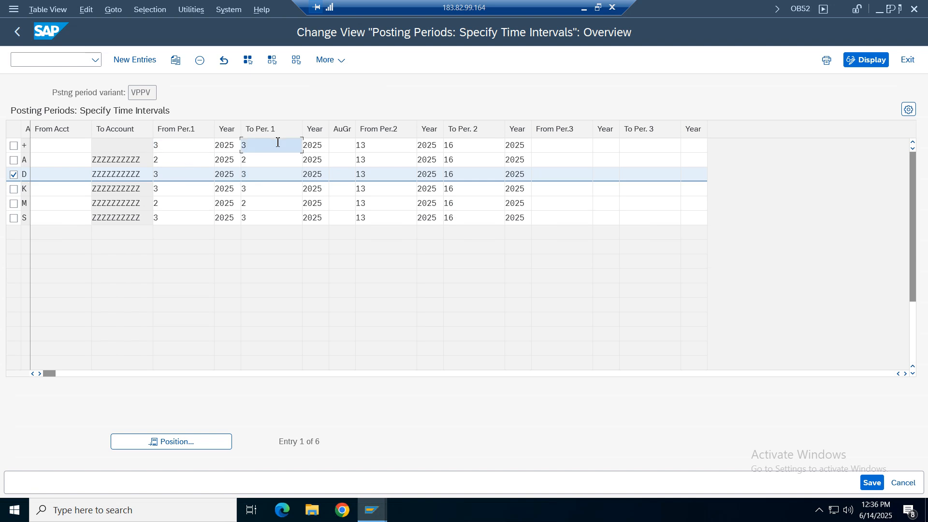
Select the account type S row as well and save the posting periods under customizing request S4HK902876.
left_click(13, 218)
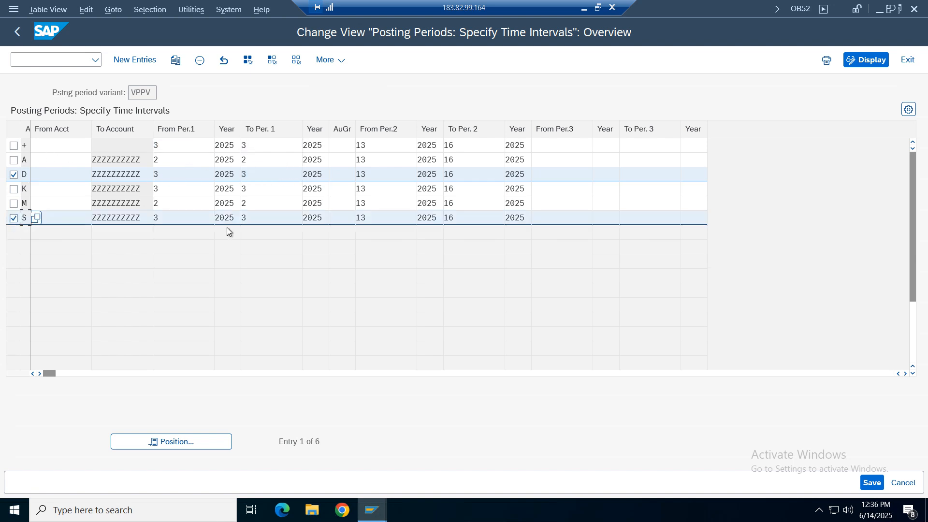
left_click(188, 217)
left_click(270, 221)
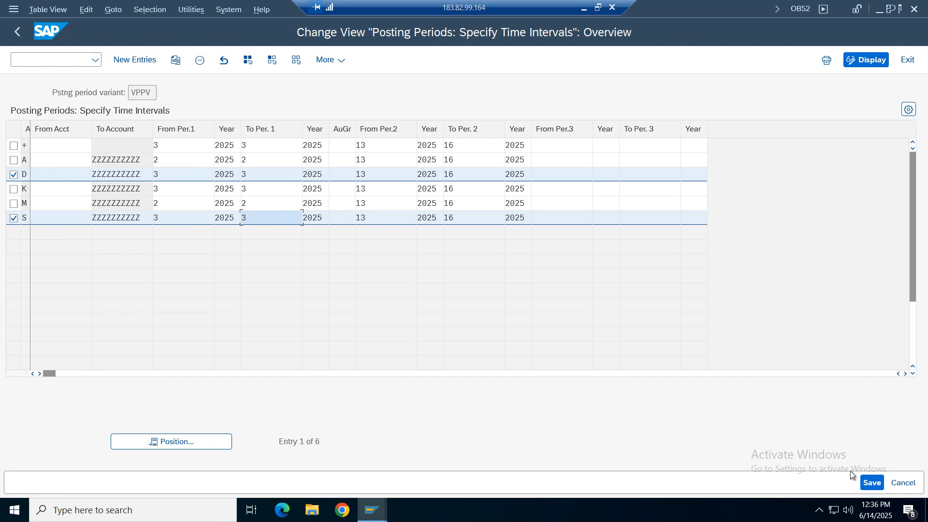
left_click(872, 483)
left_click(309, 266)
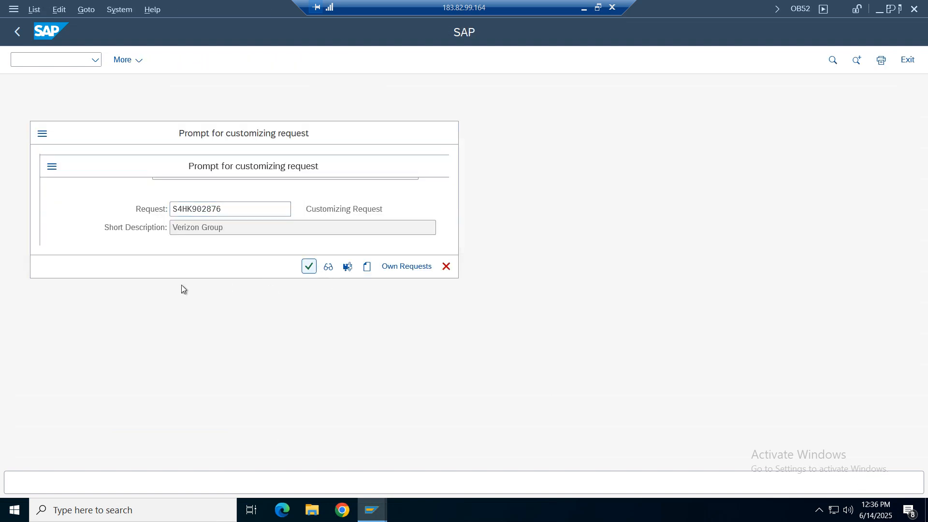
Return to the customer invoice session, validate the invoice again and read the detailed explanation of the error message.
mouse_move(361, 498)
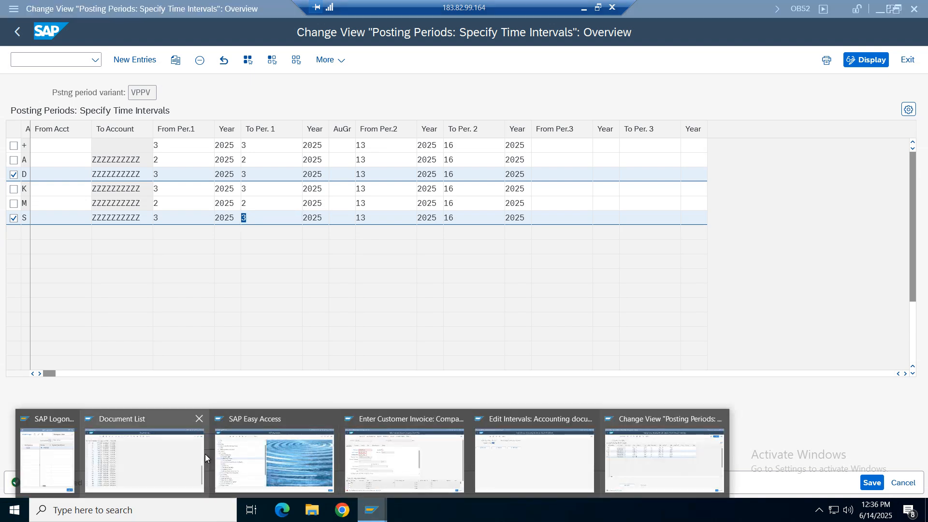
left_click(411, 456)
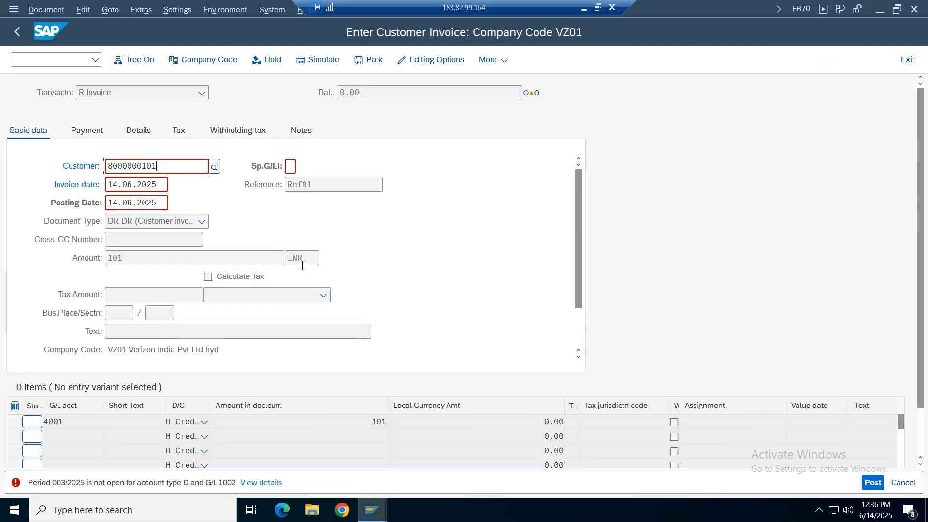
key("Return")
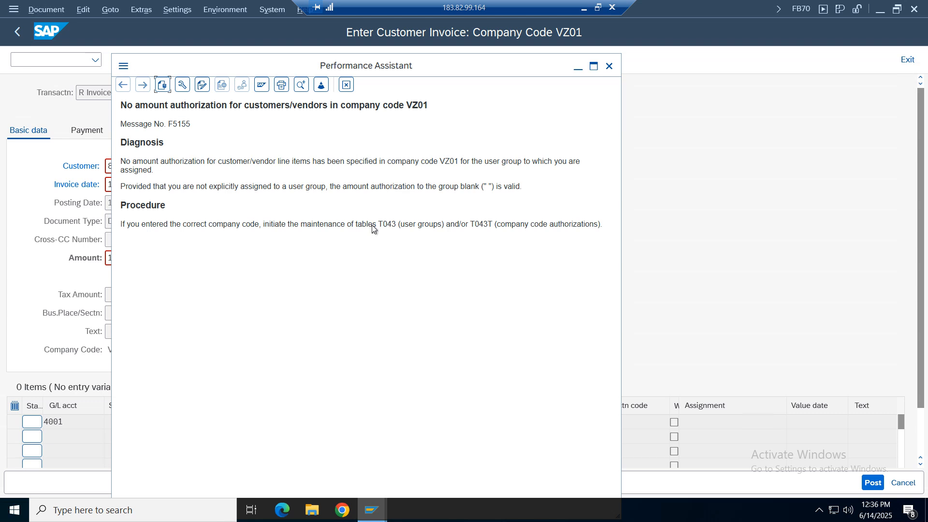
left_click_drag(372, 227, 636, 111)
left_click(610, 67)
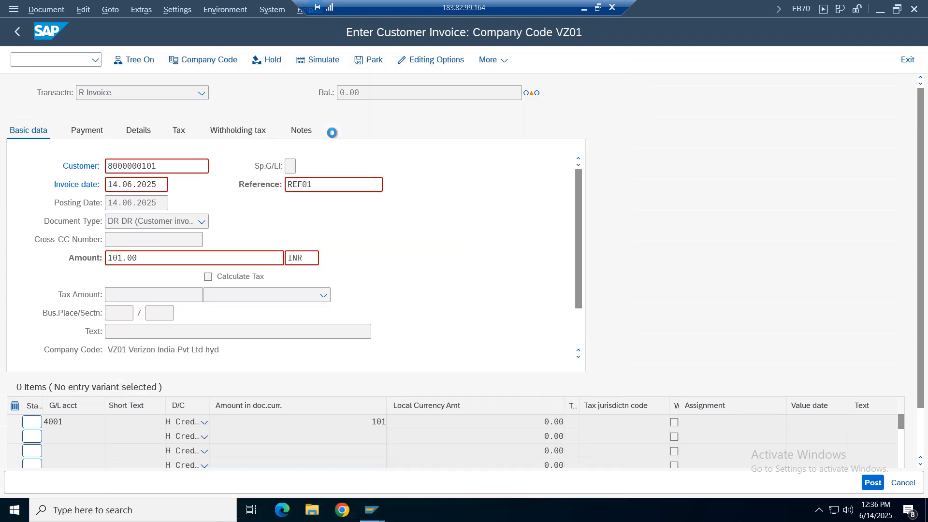
Start transaction SPRO in a new session and display the SAP Reference IMG.
left_click(66, 60)
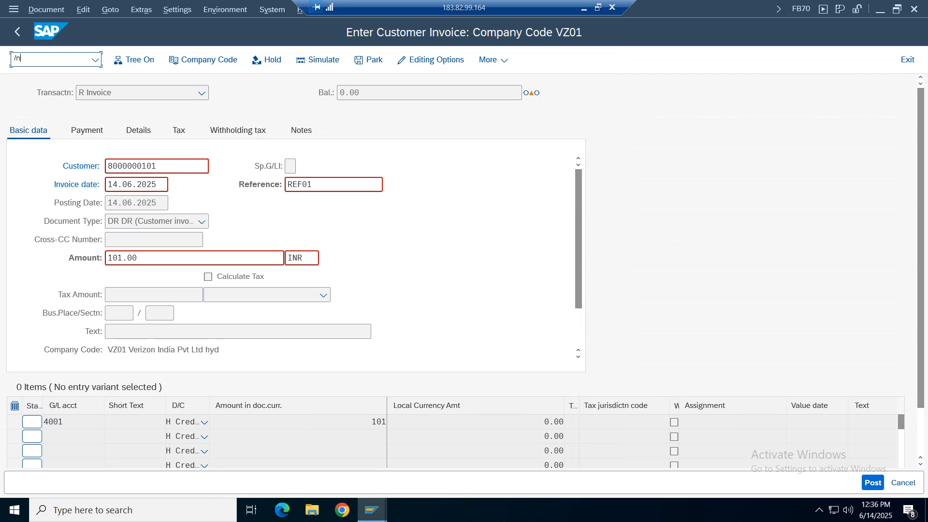
type("/ospro")
key("Return")
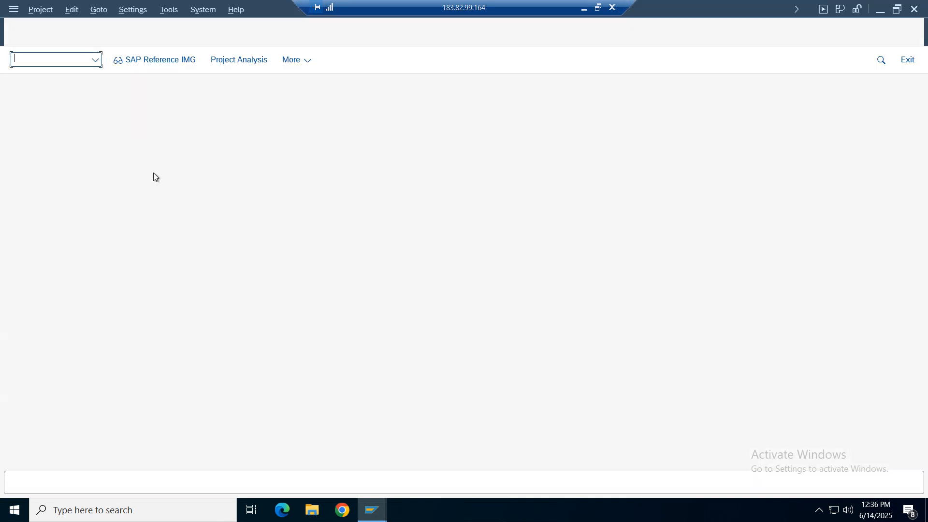
left_click(166, 63)
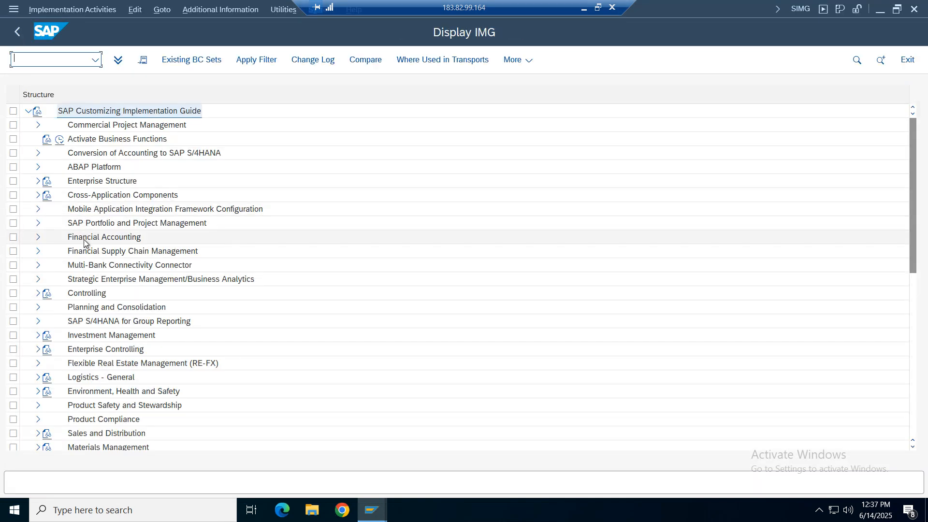
Open Assign Users to Tolerance Groups under Accounts Receivable and Accounts Payable, Business Transactions, Open Item Clearing, Clearing Differences.
double_click(83, 238)
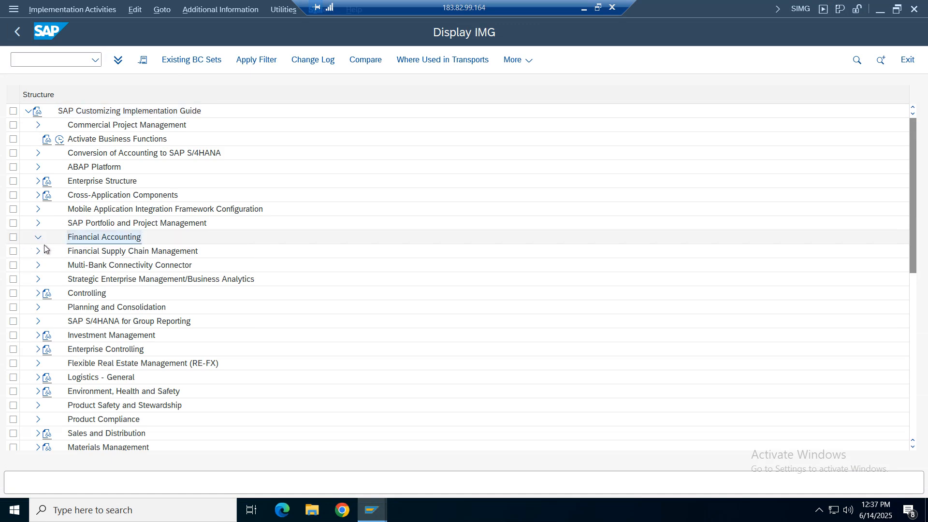
double_click(97, 280)
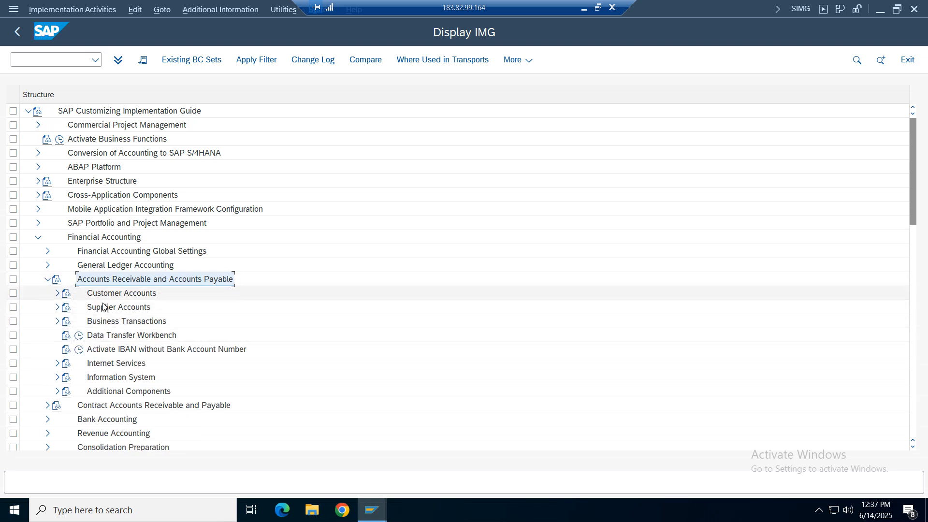
left_click(58, 293)
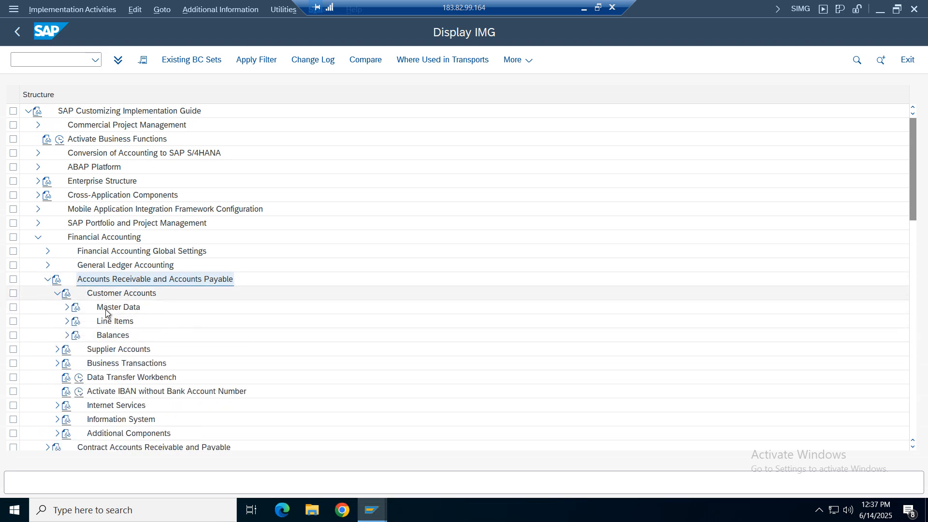
left_click(57, 294)
left_click(48, 279)
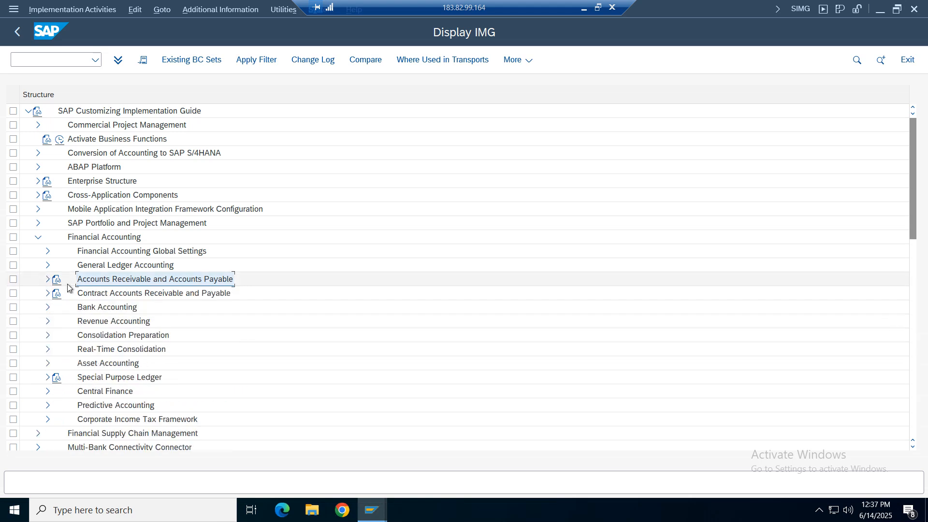
left_click(43, 280)
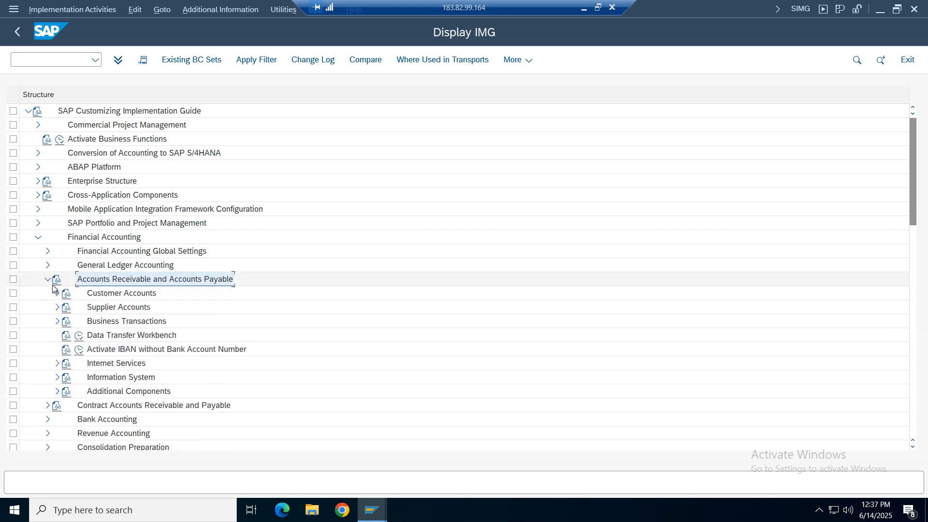
left_click(57, 322)
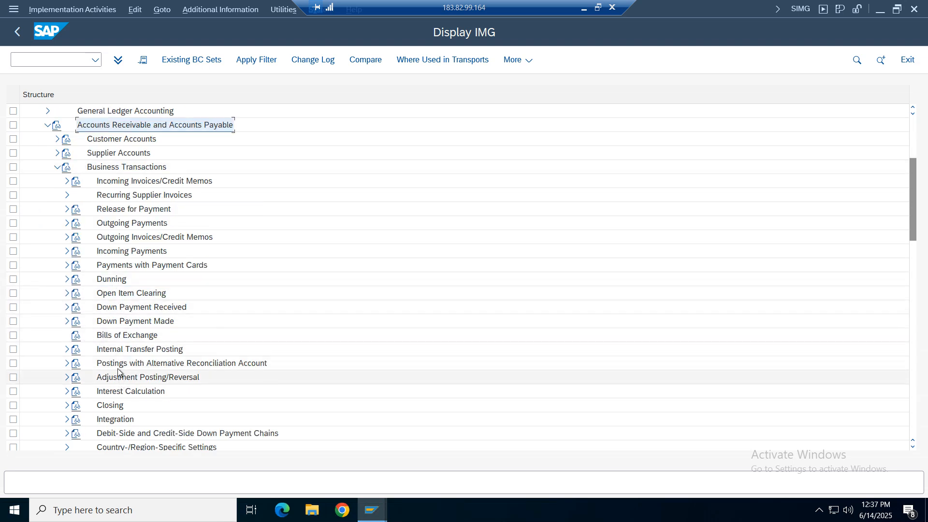
left_click(72, 299)
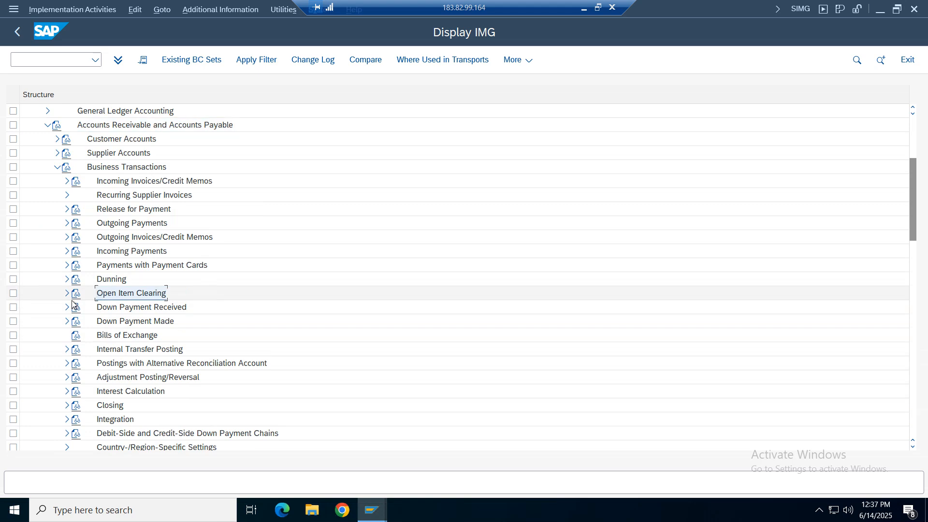
left_click(74, 397)
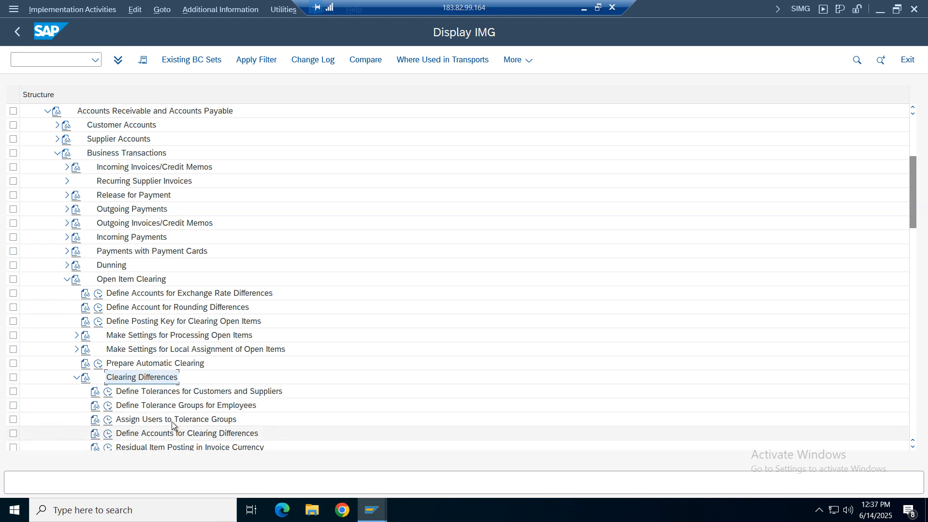
left_click(109, 420)
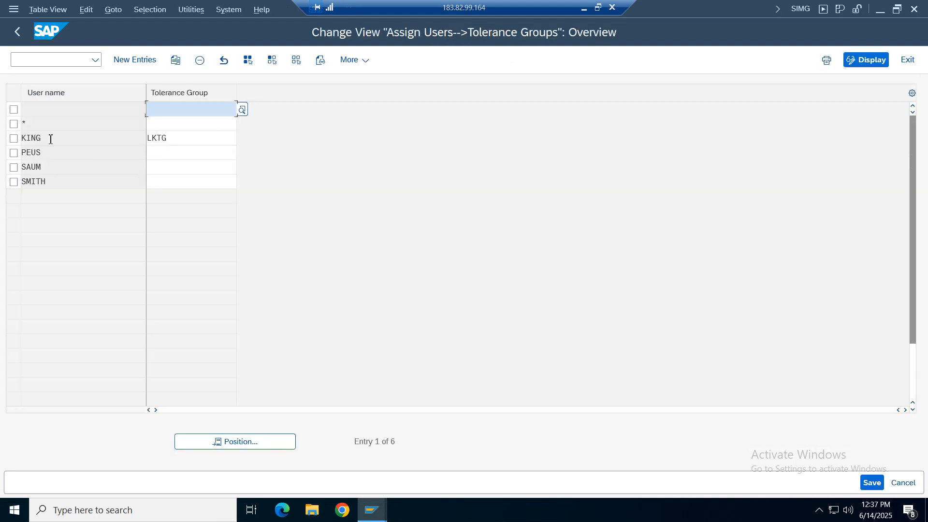
Remove tolerance group LKTG from the user it is assigned to and save the change under the customizing request.
double_click(51, 138)
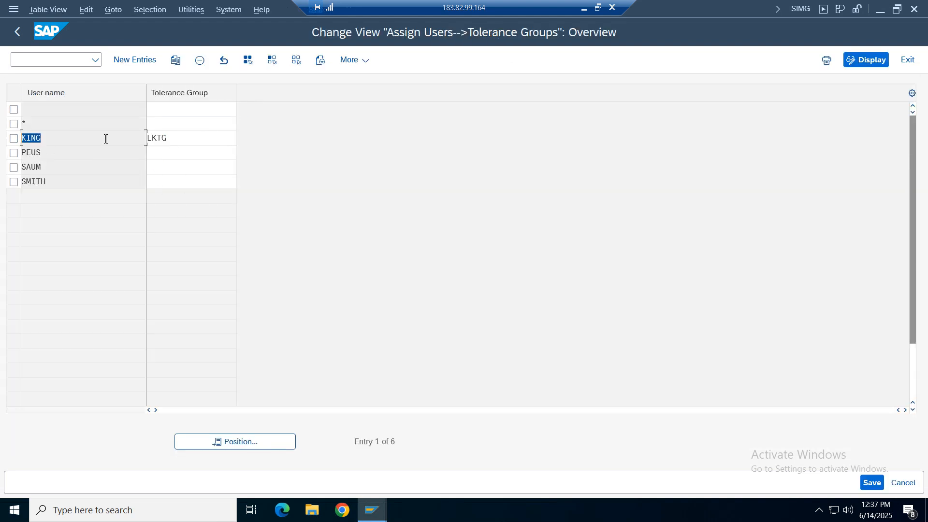
key("Tab")
left_click(174, 139)
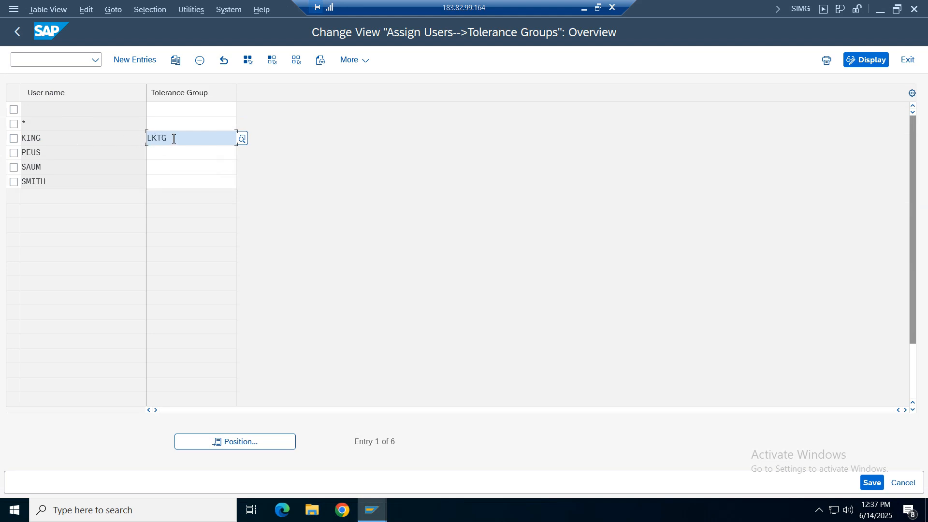
left_click_drag(180, 138, 137, 136)
key("Delete")
left_click(872, 483)
left_click(316, 267)
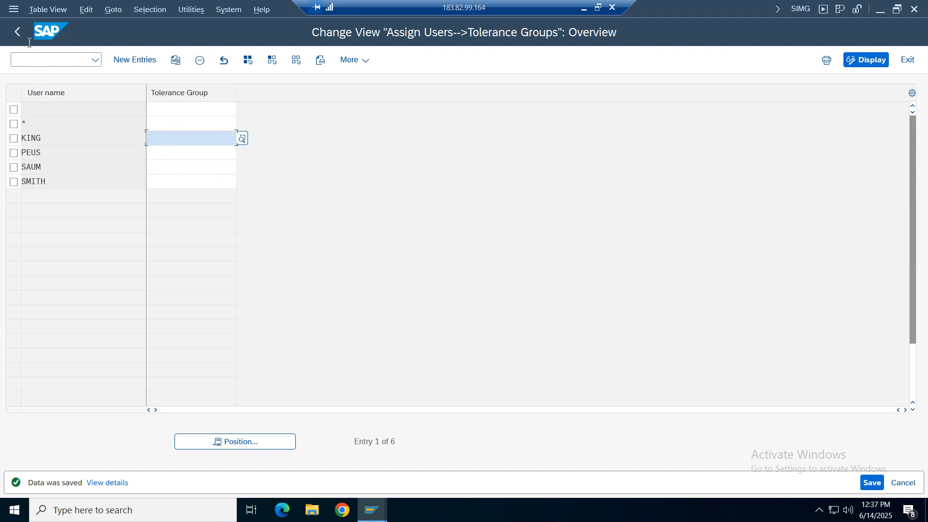
Leave the user assignment view, switch back to the customer invoice session and revalidate the invoice.
left_click(17, 32)
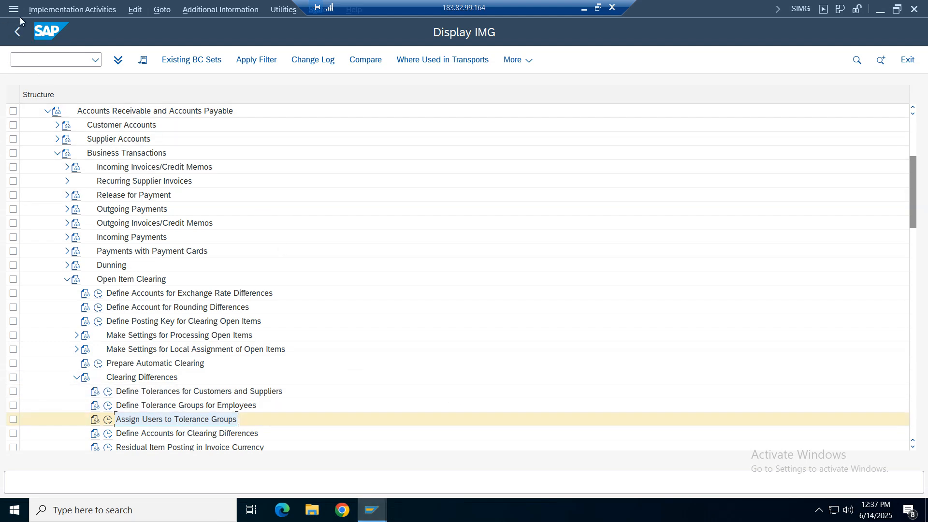
left_click(375, 520)
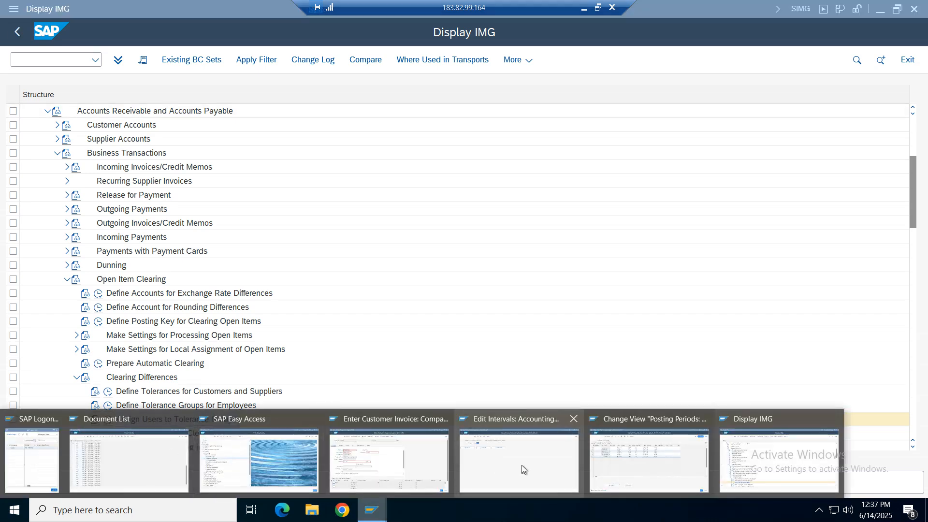
left_click(423, 473)
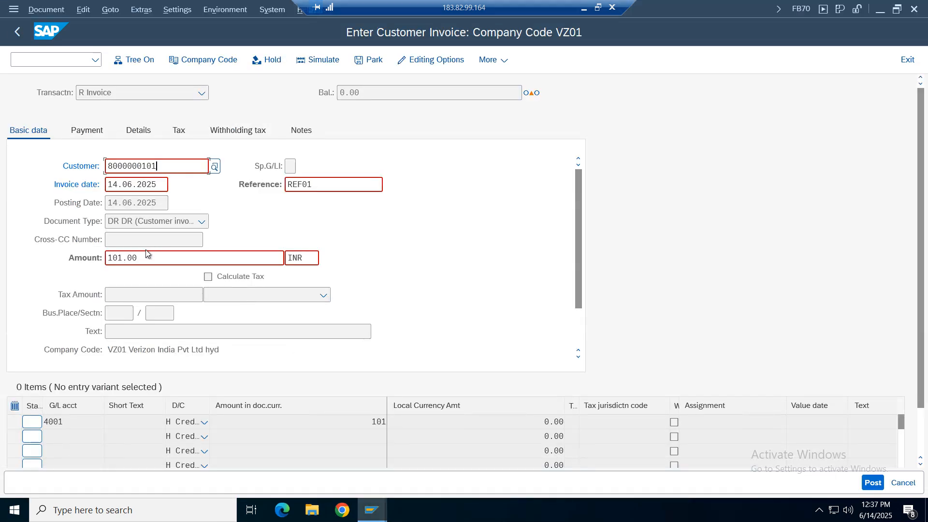
key("Return")
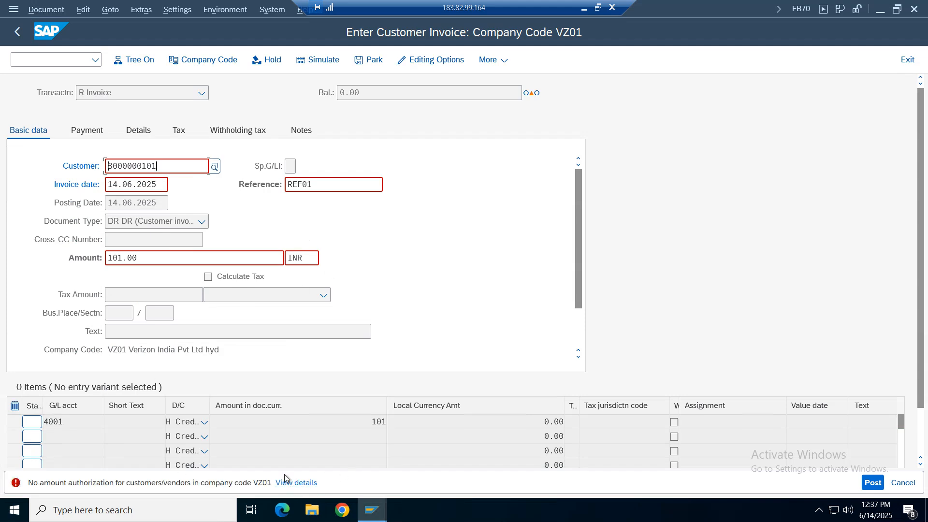
Switch to the SAP Reference IMG session, open Define Tolerance Groups for Employees and position the list on company code VZ01.
left_click(376, 515)
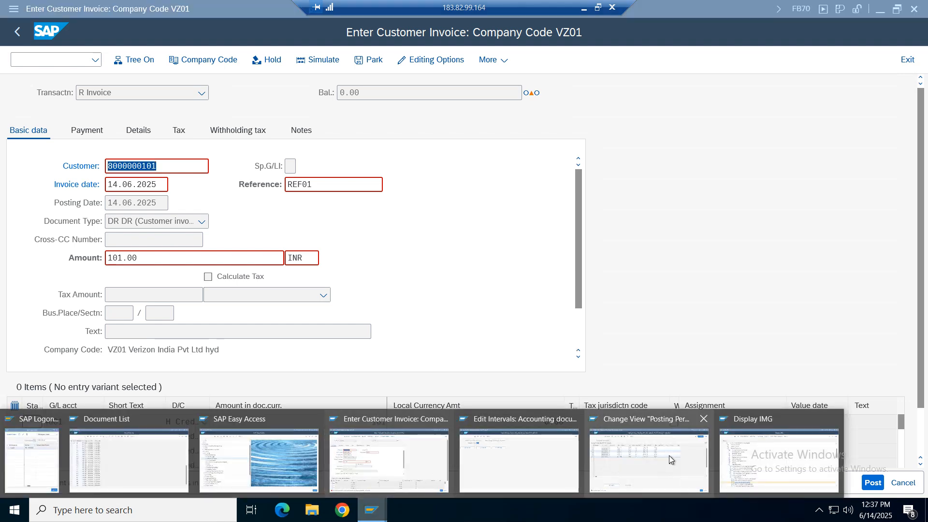
left_click(768, 459)
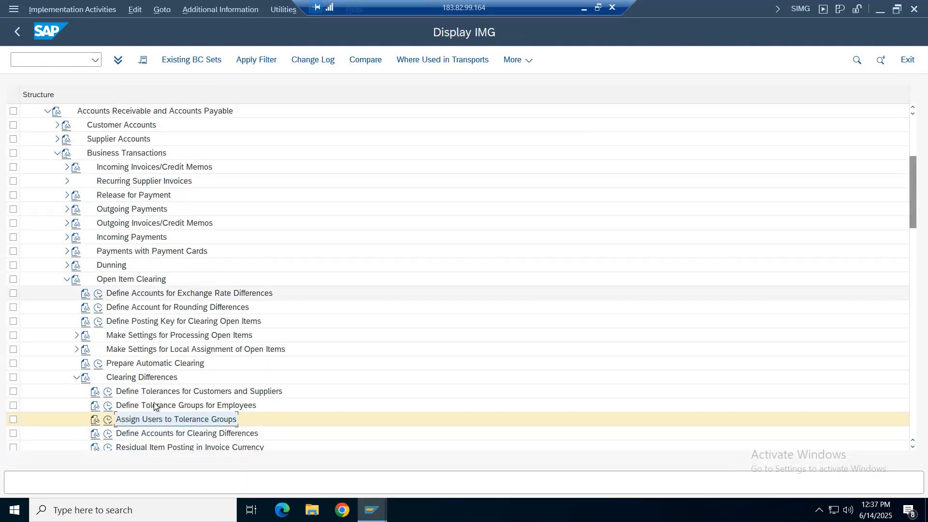
left_click(108, 419)
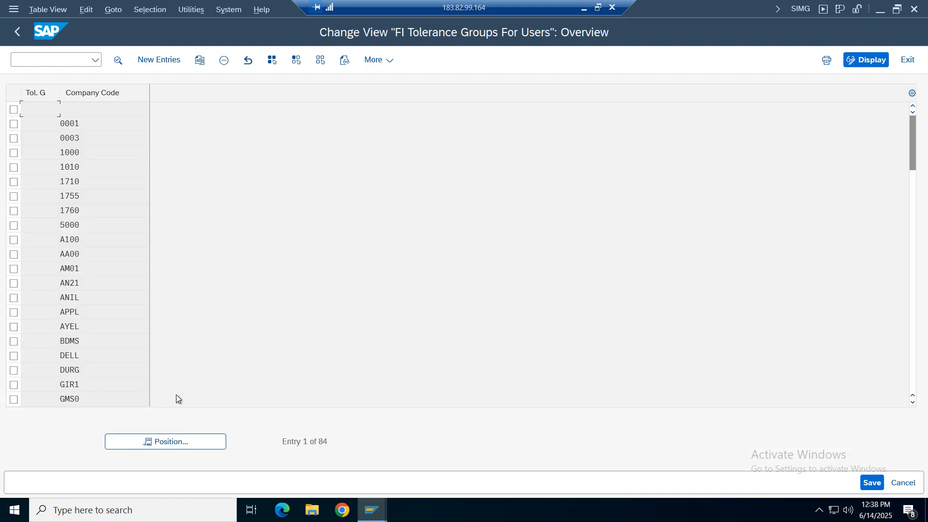
left_click(181, 443)
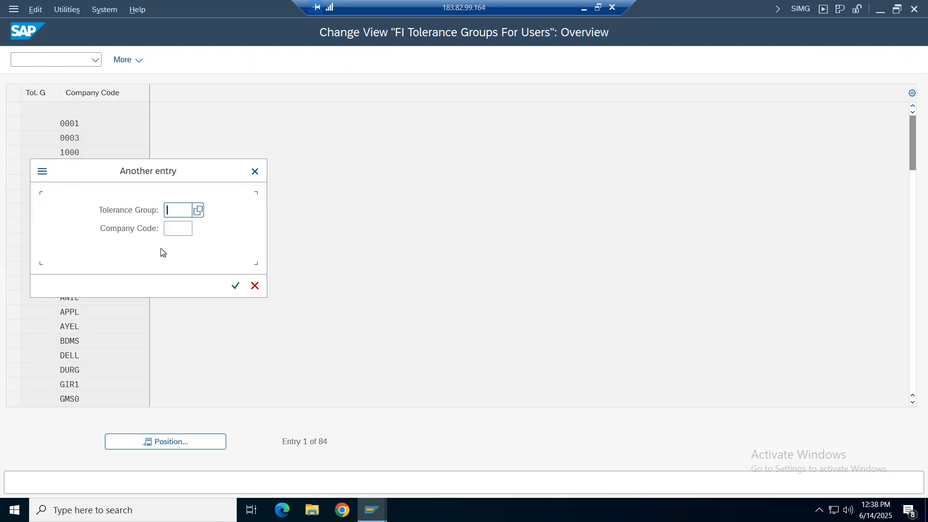
left_click(187, 230)
type("vz01")
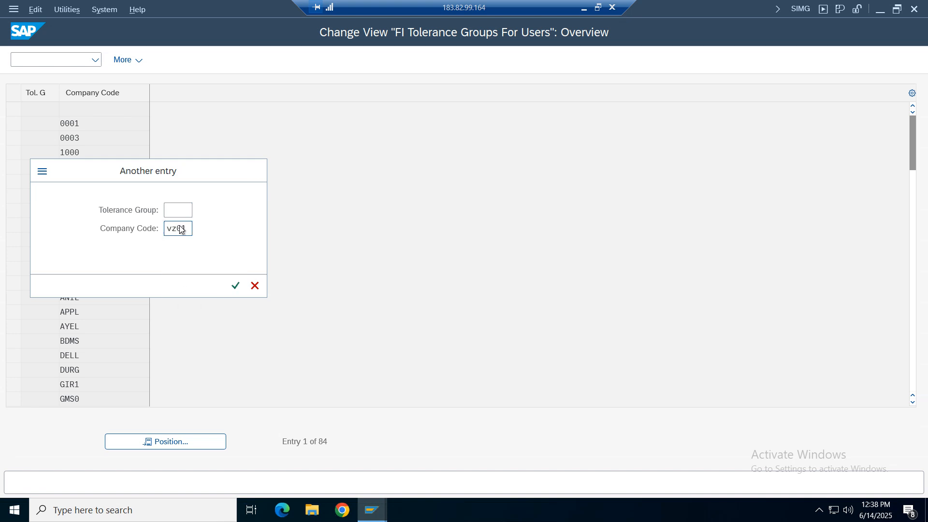
key("Return")
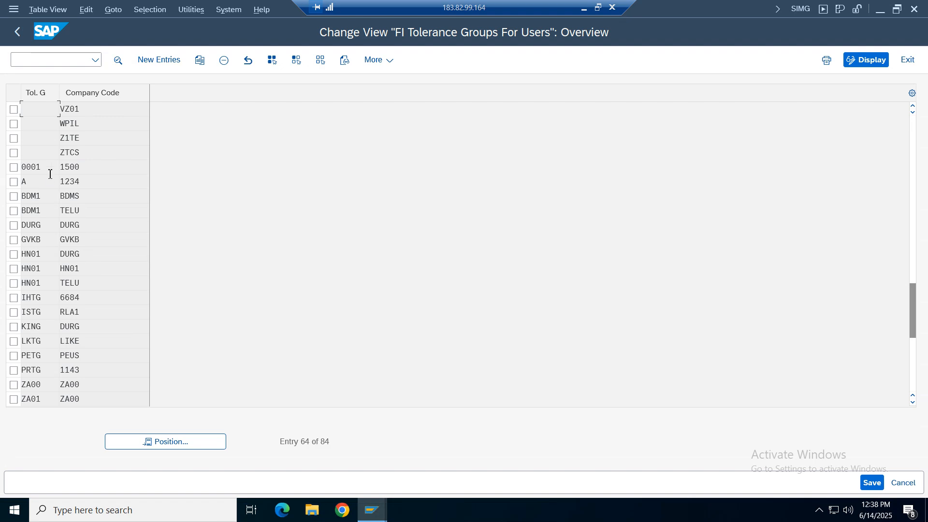
Review the posting limits of company code VZ01's blank tolerance group, look through the remaining entries and return to the IMG.
left_click(72, 196)
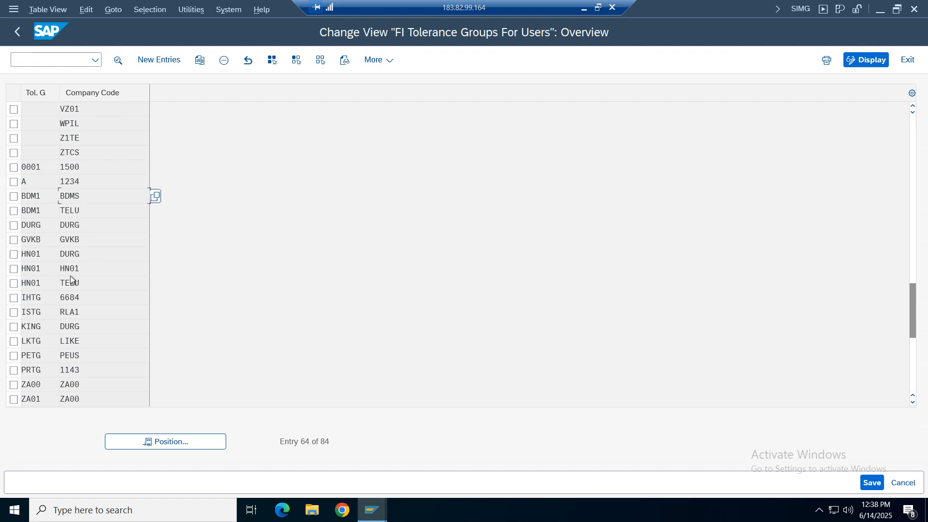
left_click(79, 345)
left_click(86, 385)
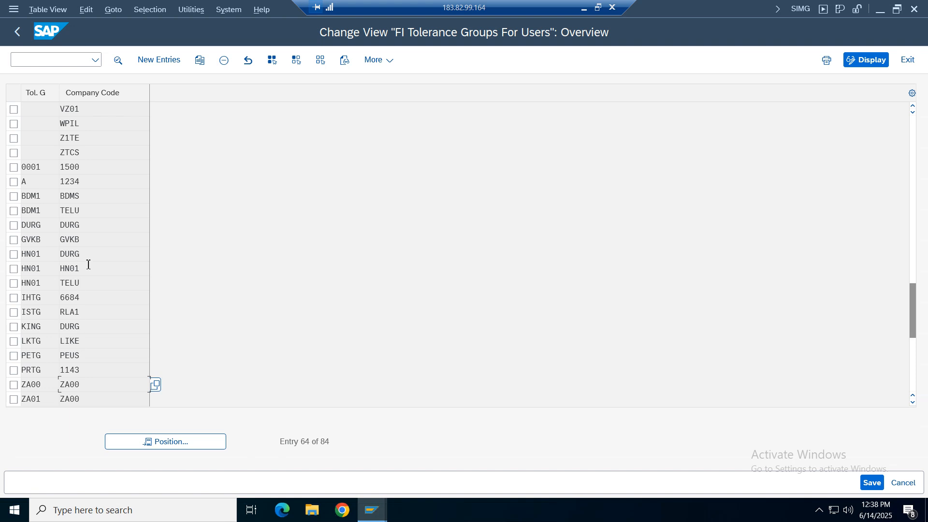
double_click(68, 109)
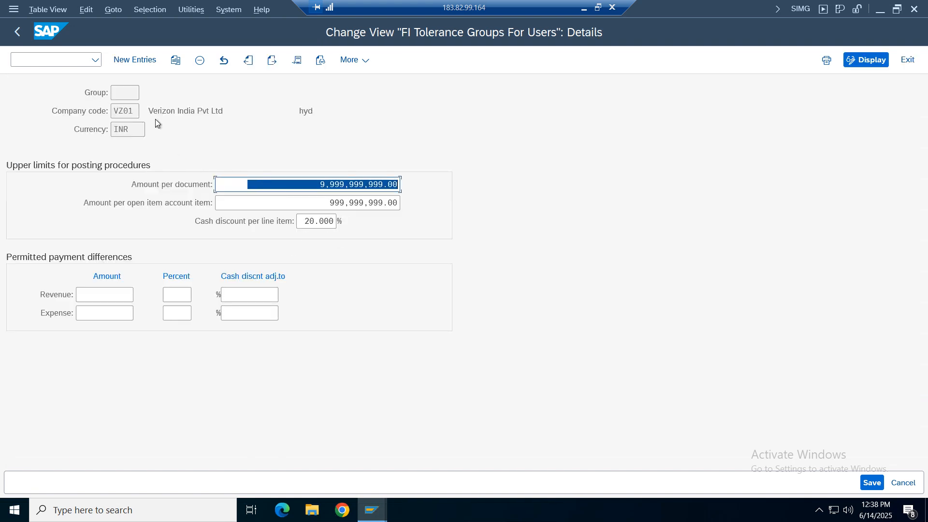
left_click(15, 34)
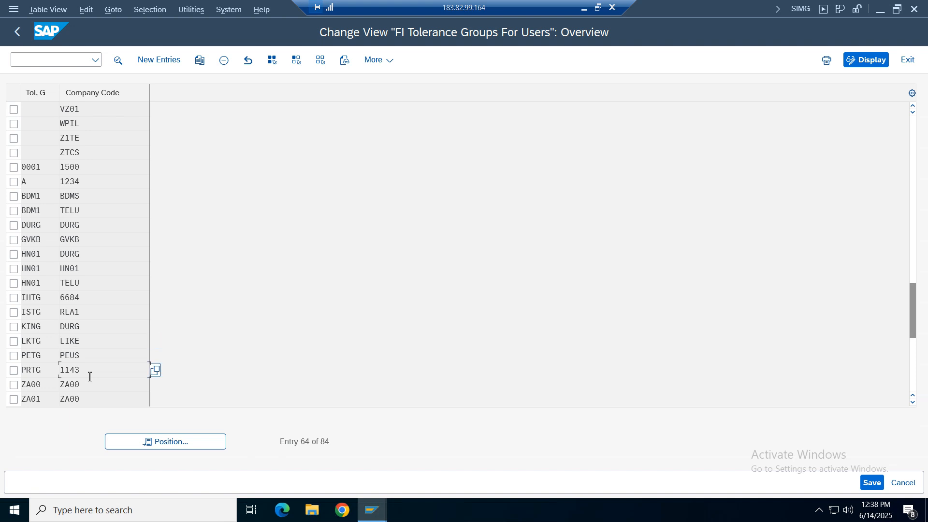
scroll(90, 328, "down", 5)
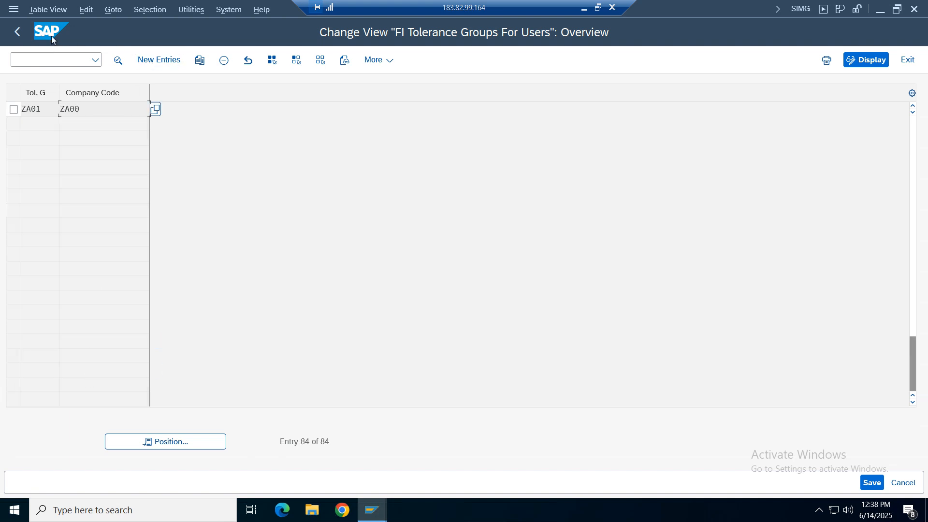
left_click(17, 33)
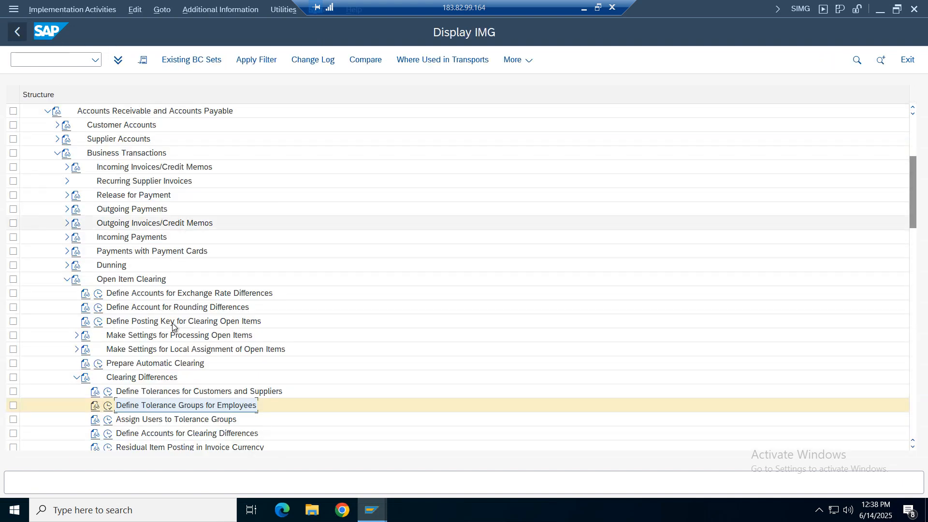
Open Define Tolerances for Customers and Suppliers, examine the details of the VZ01 entry and return to the IMG.
left_click(108, 393)
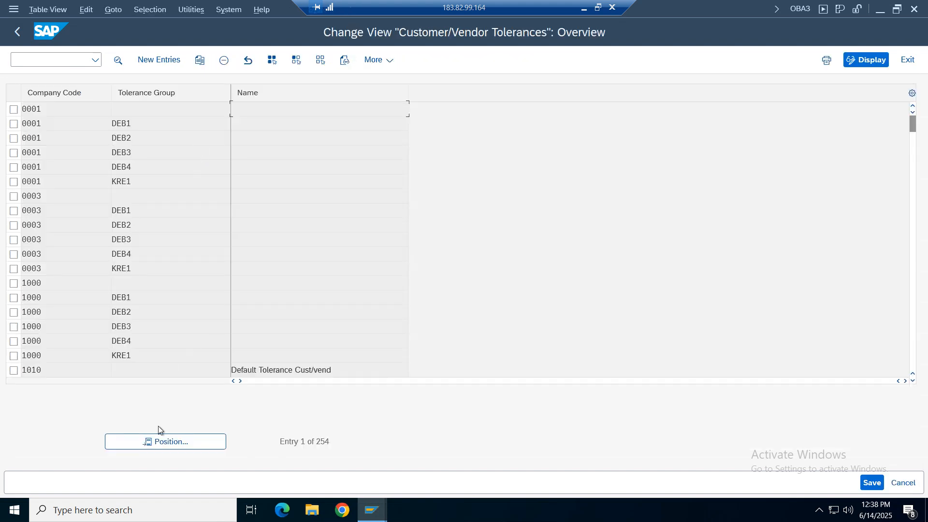
left_click(161, 437)
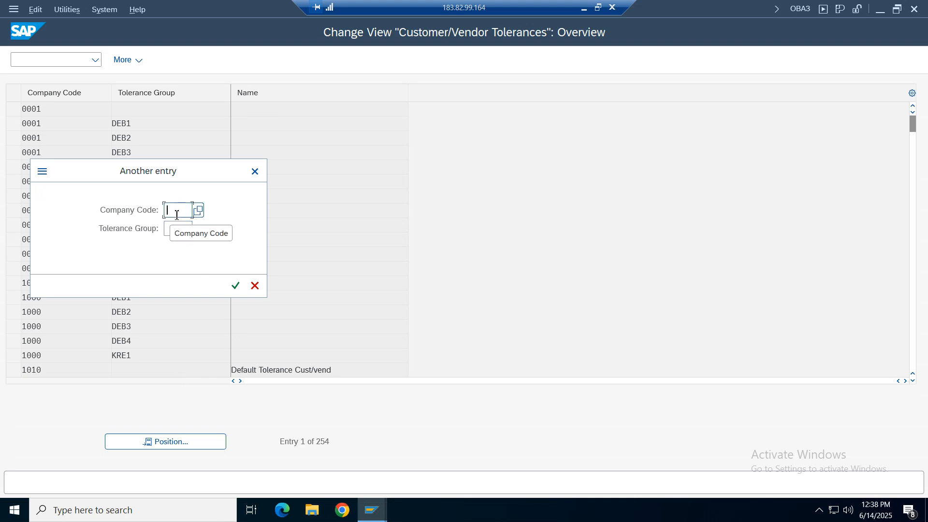
type("vz01")
left_click(231, 285)
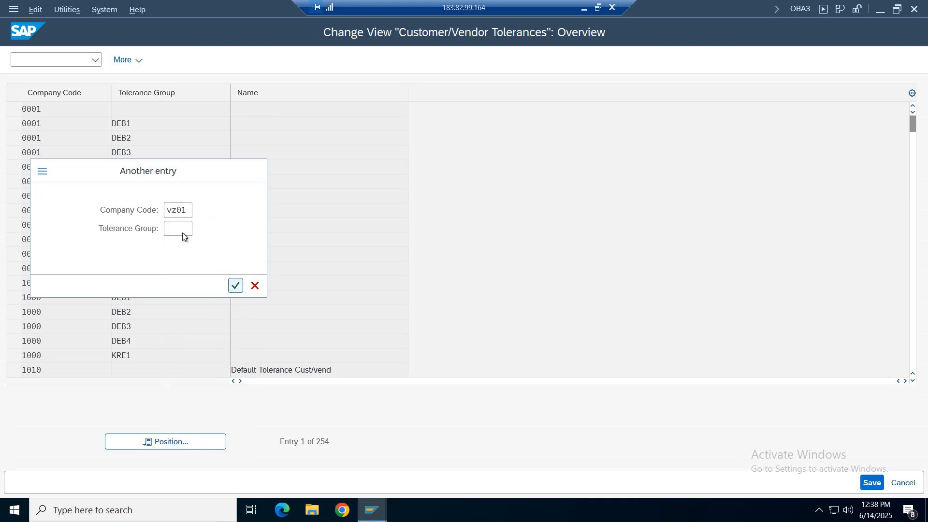
double_click(87, 110)
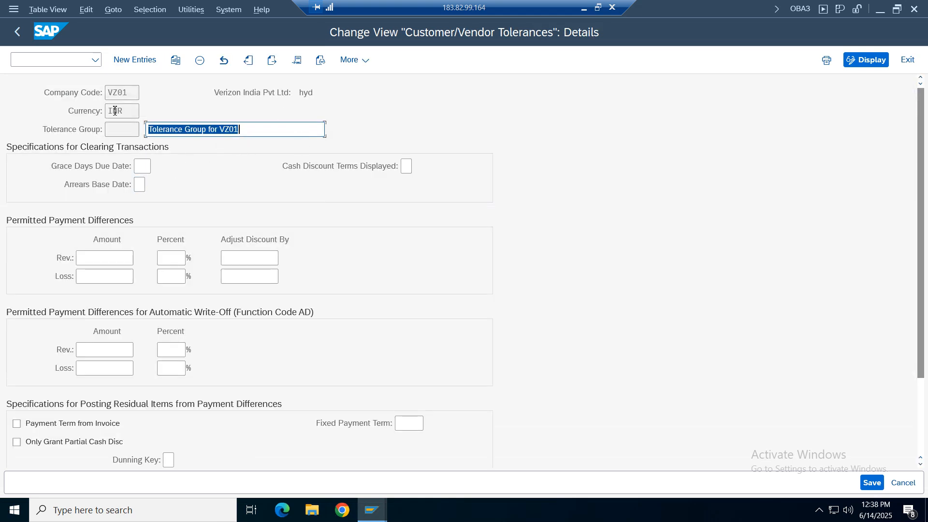
left_click(17, 32)
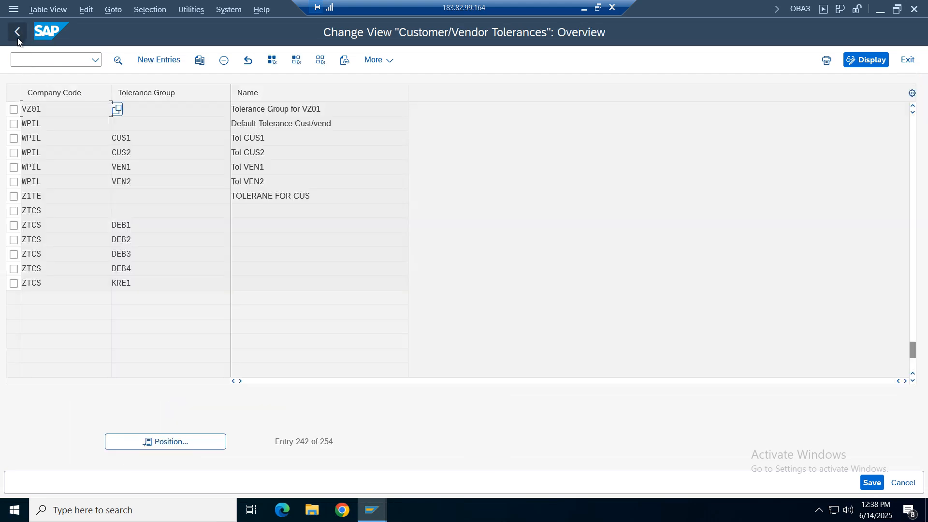
left_click(17, 32)
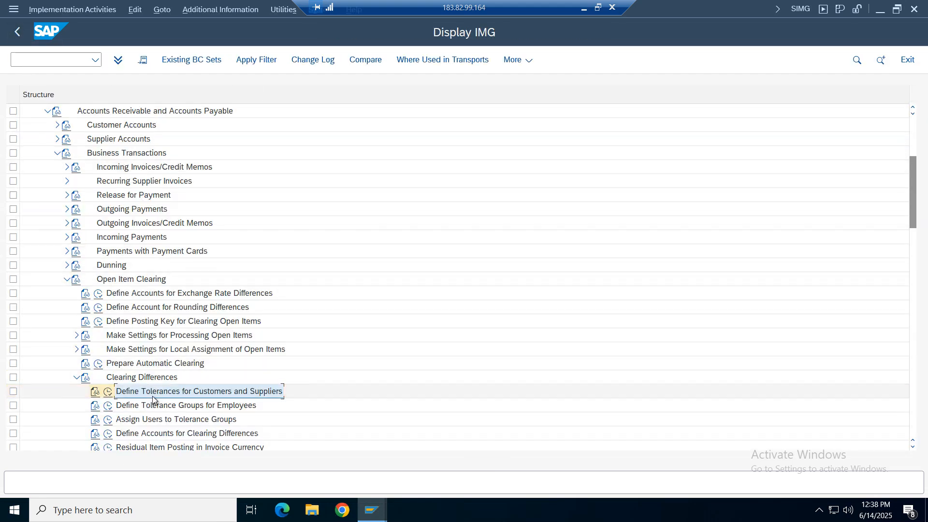
Switch back to the customer invoice session, exit the invoice discarding its data, and restart FB70 - Invoice.
mouse_move(372, 510)
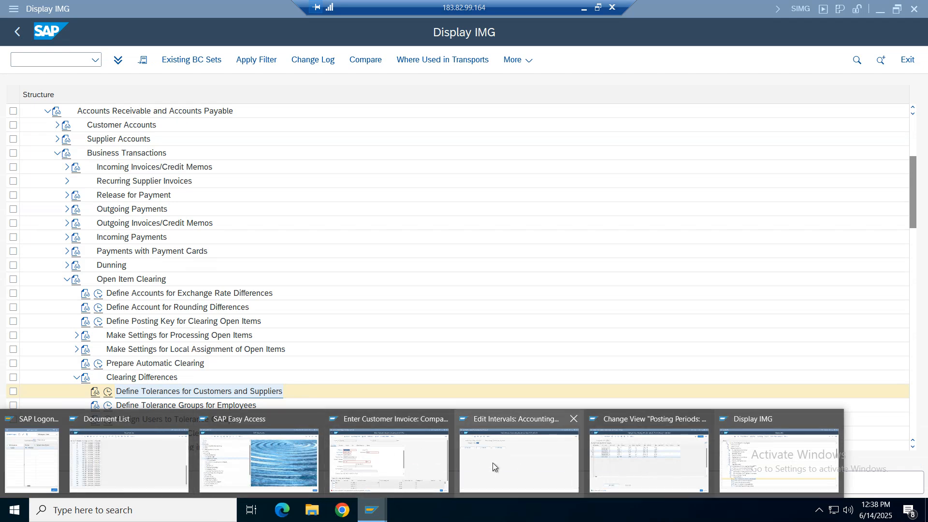
left_click(387, 462)
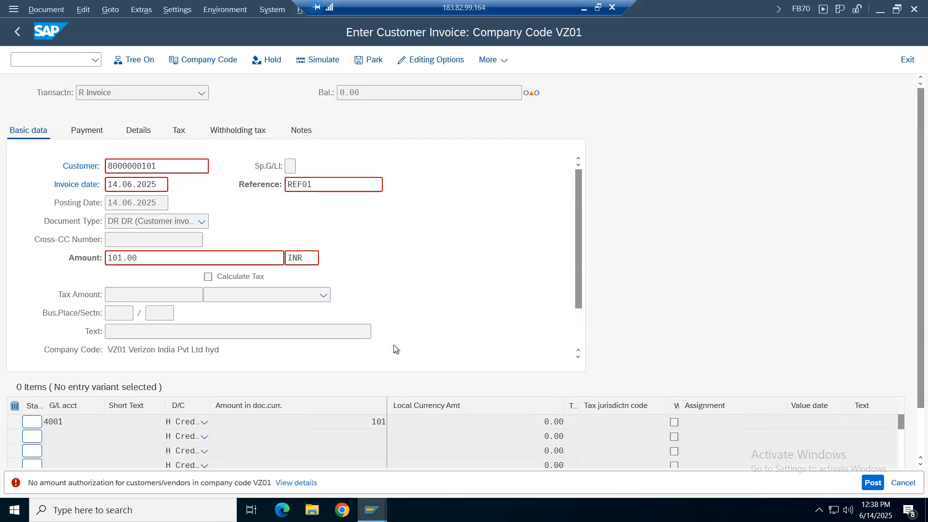
left_click(902, 64)
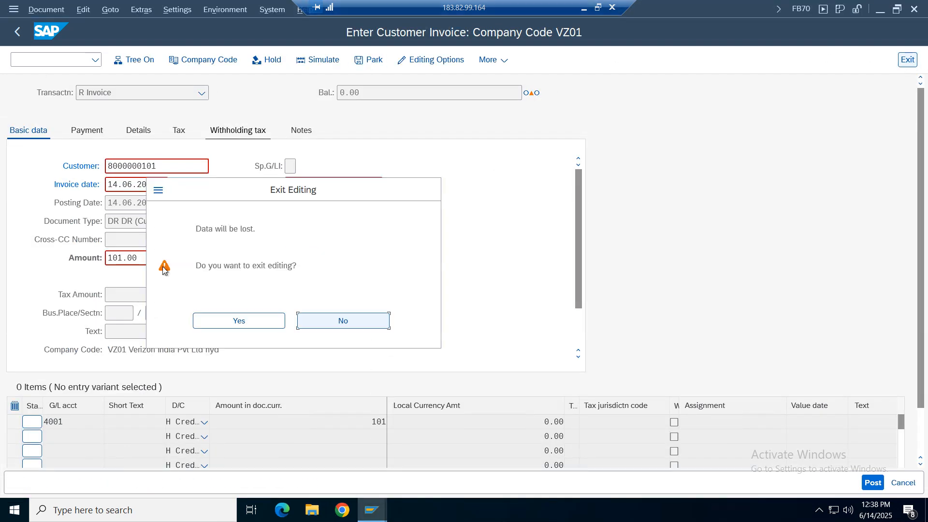
left_click(237, 319)
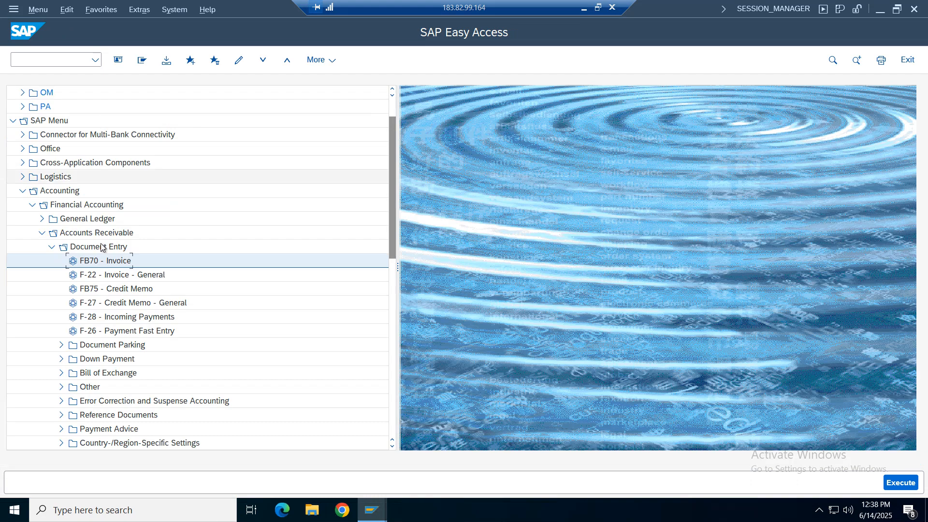
double_click(96, 261)
Fill in the invoice header with the customer number, invoice date 14.06.2025, reference Ref01 and amount 101.
key("space")
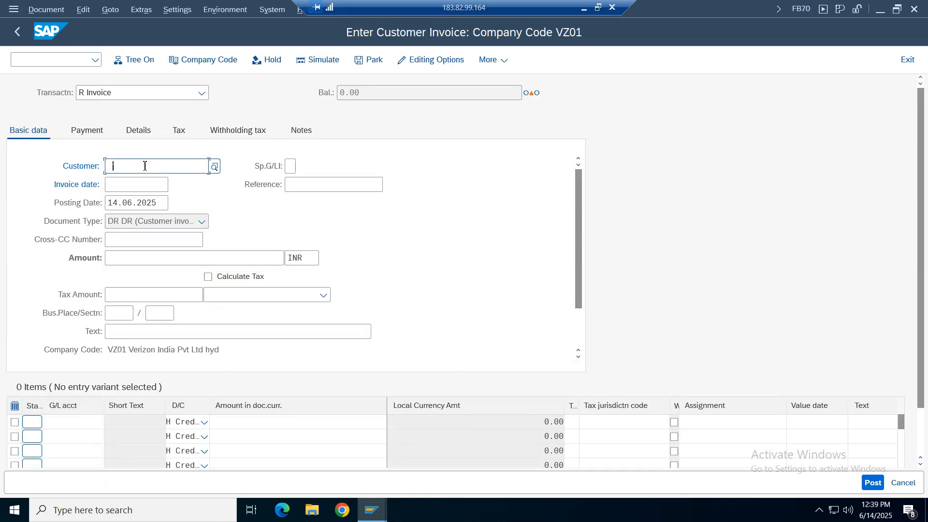
left_click(129, 182)
key("Tab")
key("space")
left_click(142, 202)
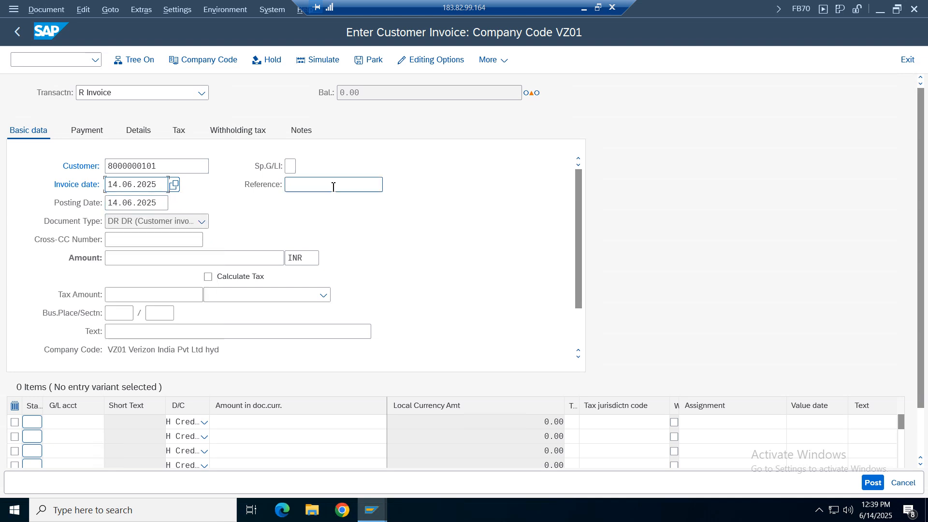
left_click(334, 187)
left_click(315, 203)
left_click(120, 264)
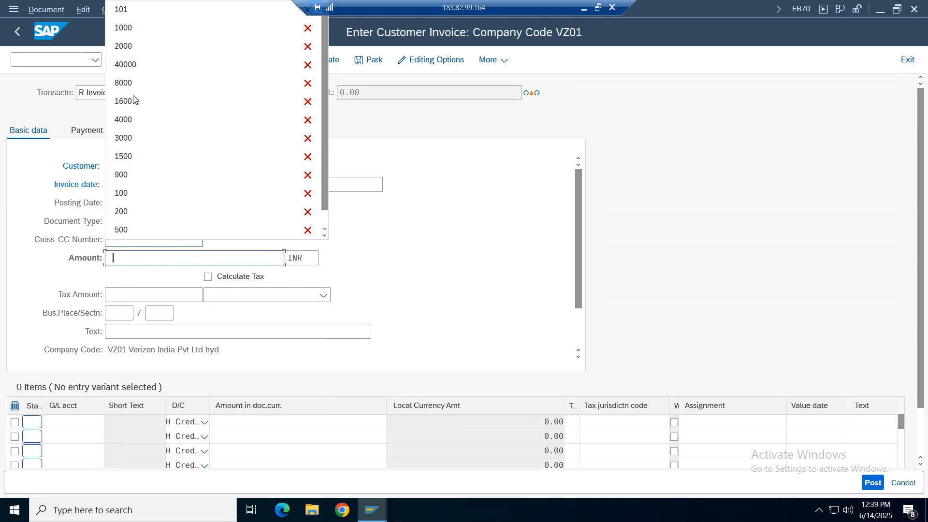
left_click(121, 10)
Add a credit line item for G/L account 4001 with amount 101 and validate the entry.
left_click(70, 417)
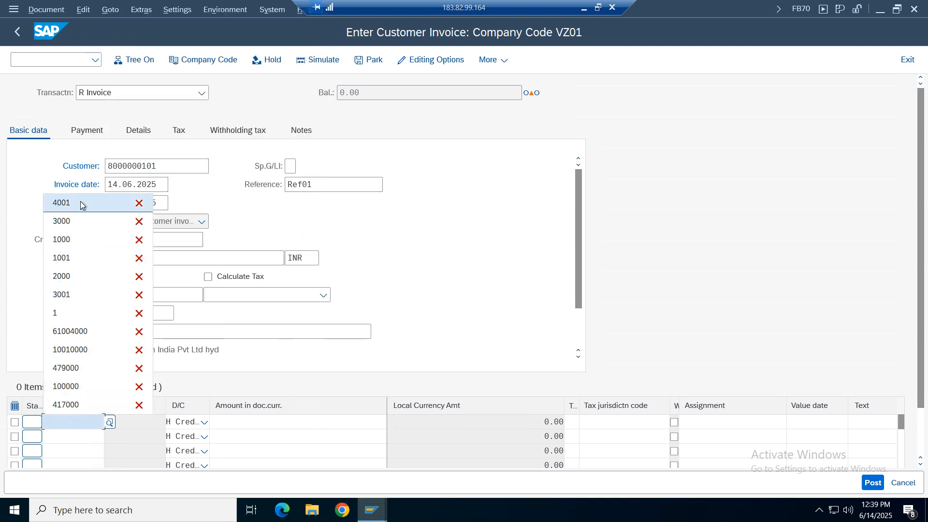
left_click(80, 201)
left_click(347, 425)
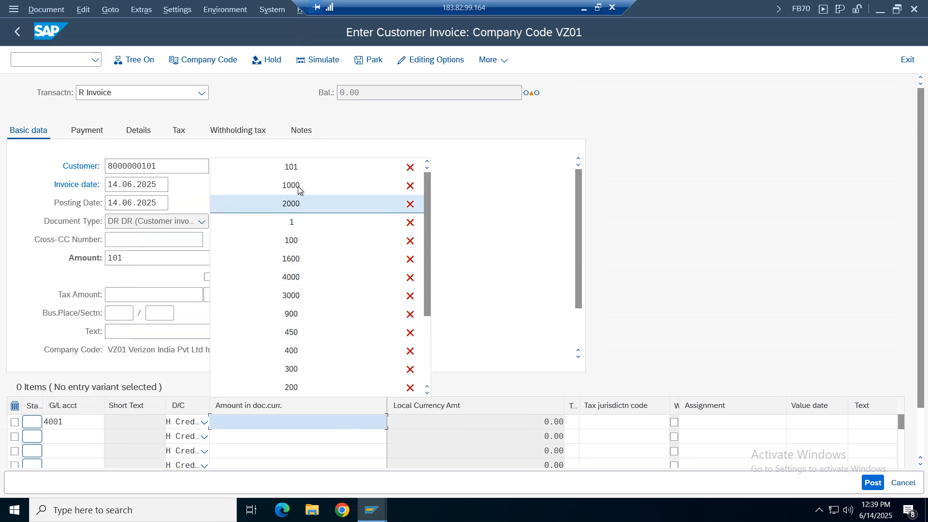
left_click(296, 168)
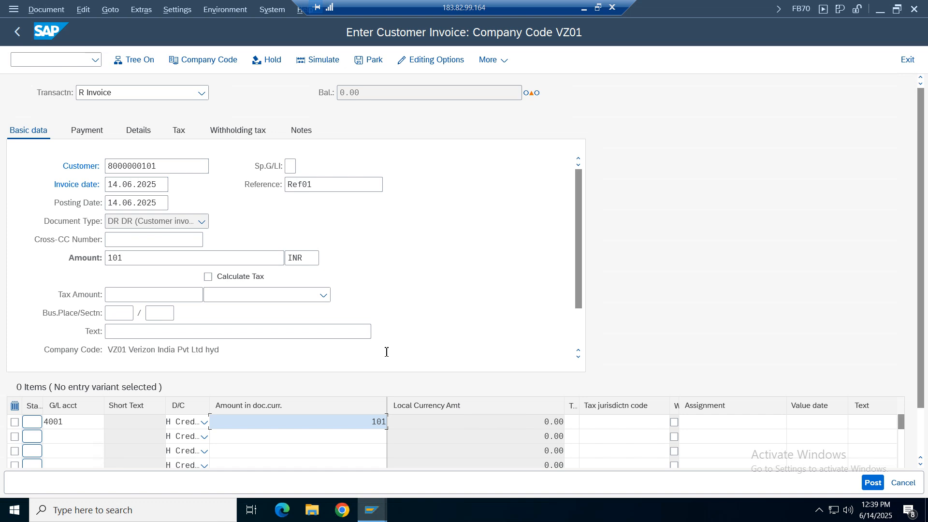
key("Return")
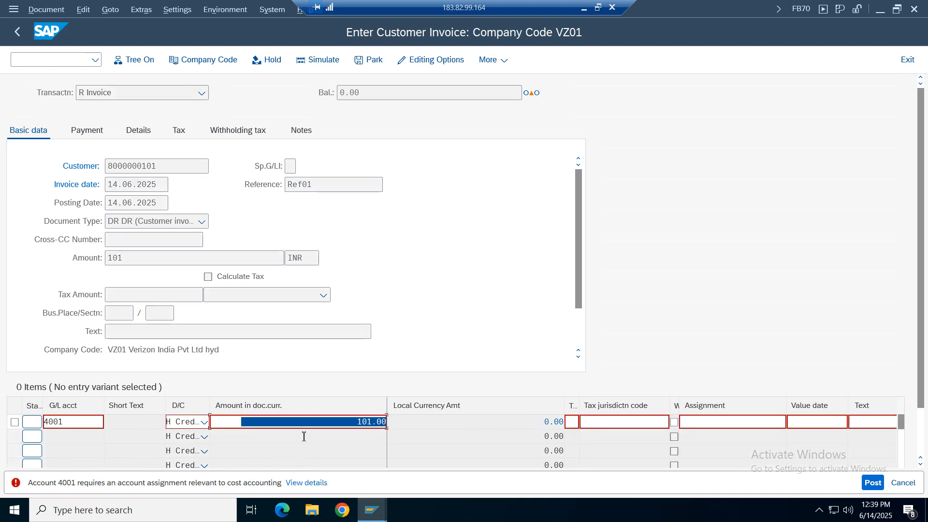
Open the details of the G/L line item and assign it to cost center 100100.
double_click(300, 422)
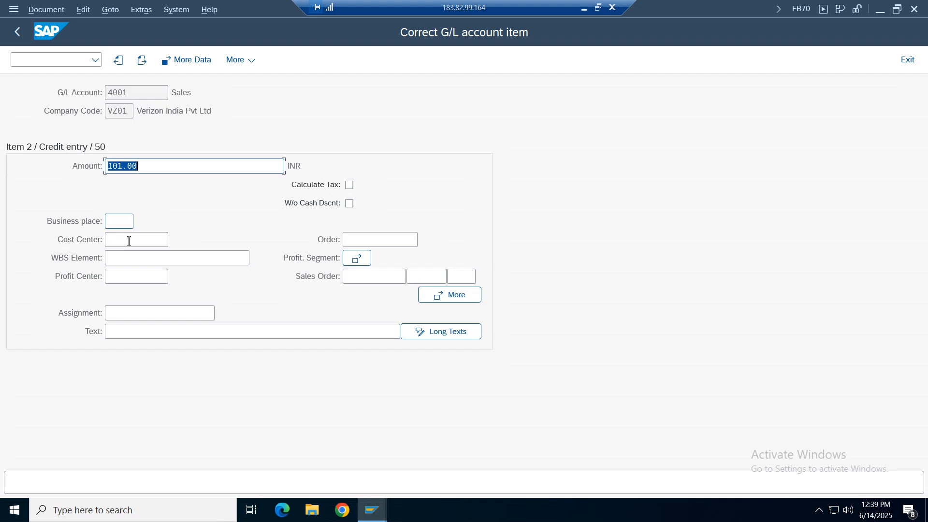
left_click(127, 240)
type("1")
left_click(129, 258)
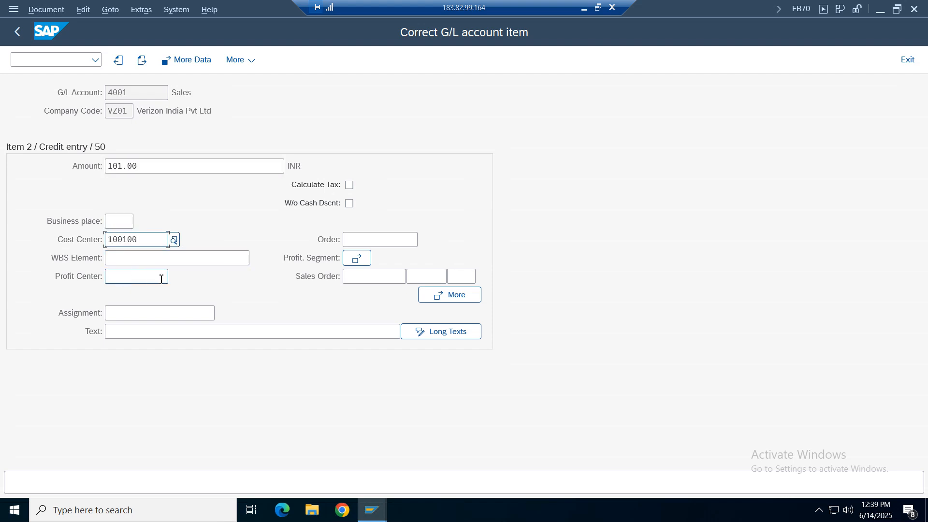
key("Return")
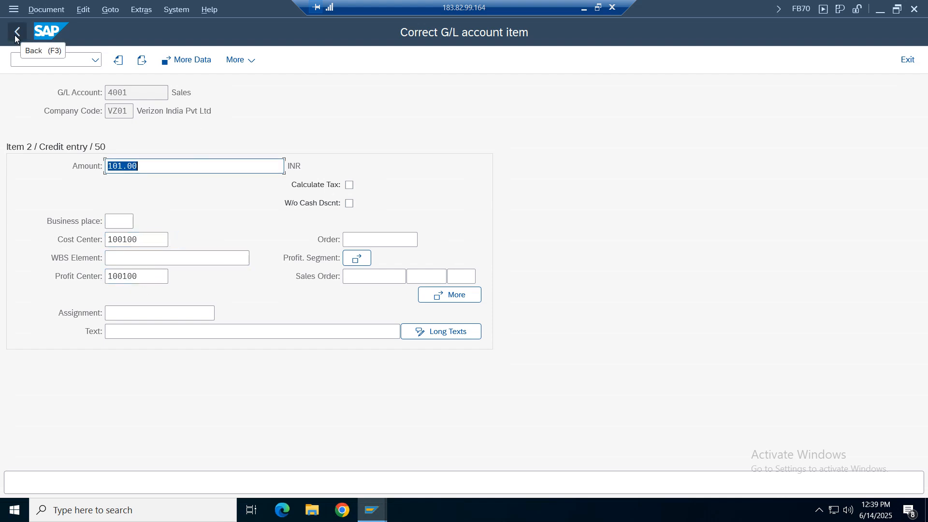
Return to the customer invoice, simulate the document and post it.
left_click(16, 37)
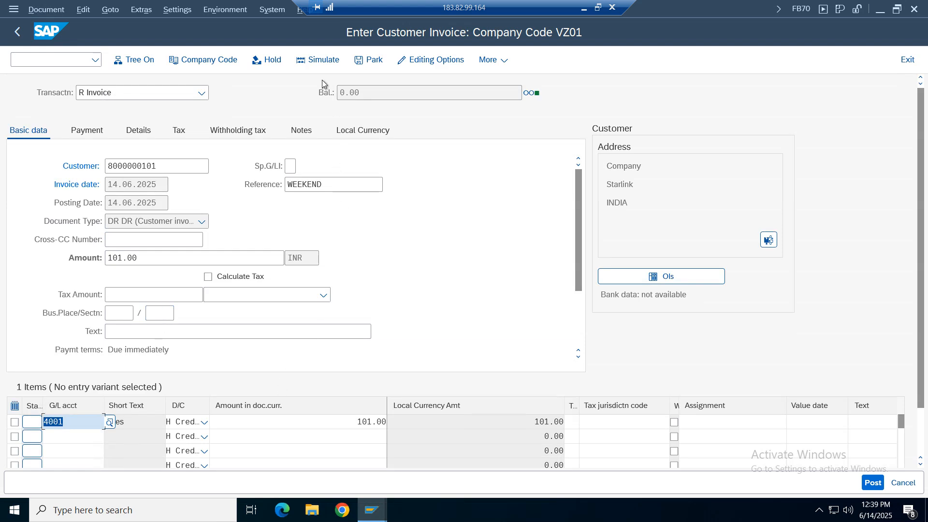
left_click(319, 60)
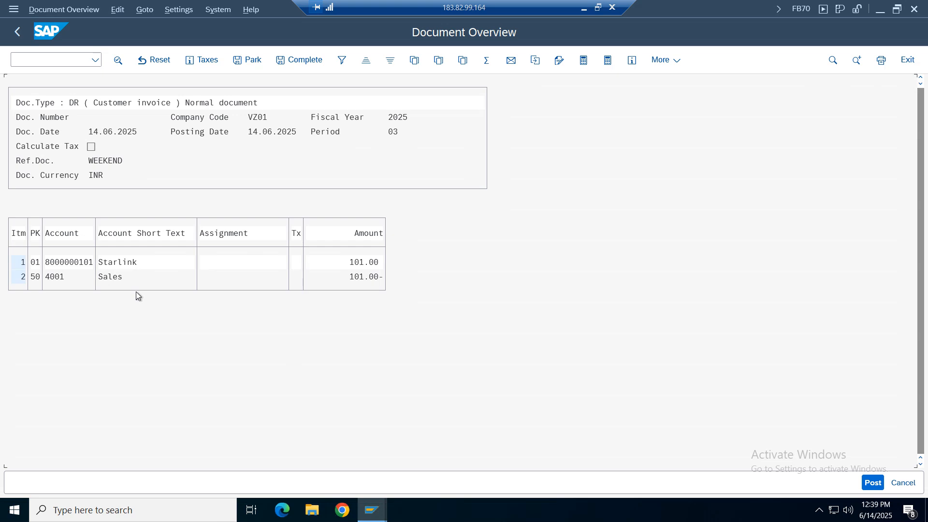
left_click(873, 483)
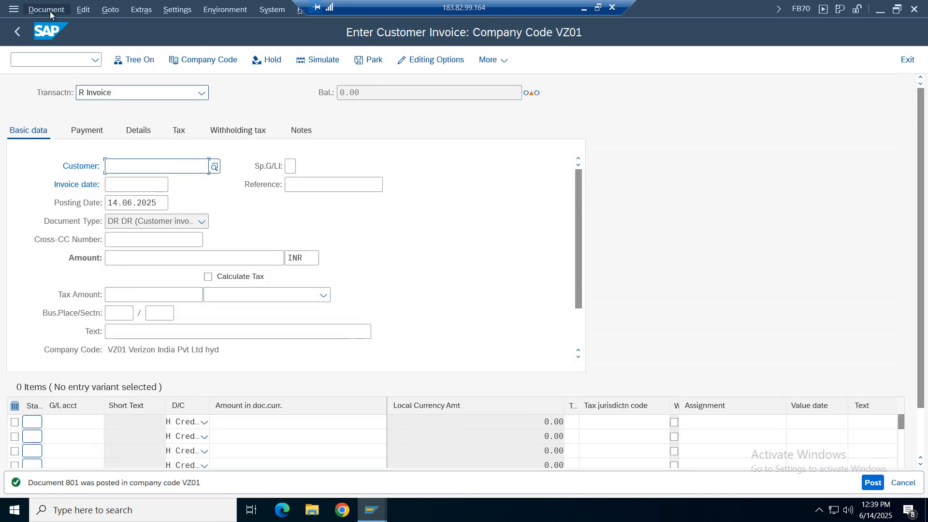
Display the posted invoice document, switch to its general ledger view and show the entries for ledger V1.
left_click(51, 14)
left_click(48, 41)
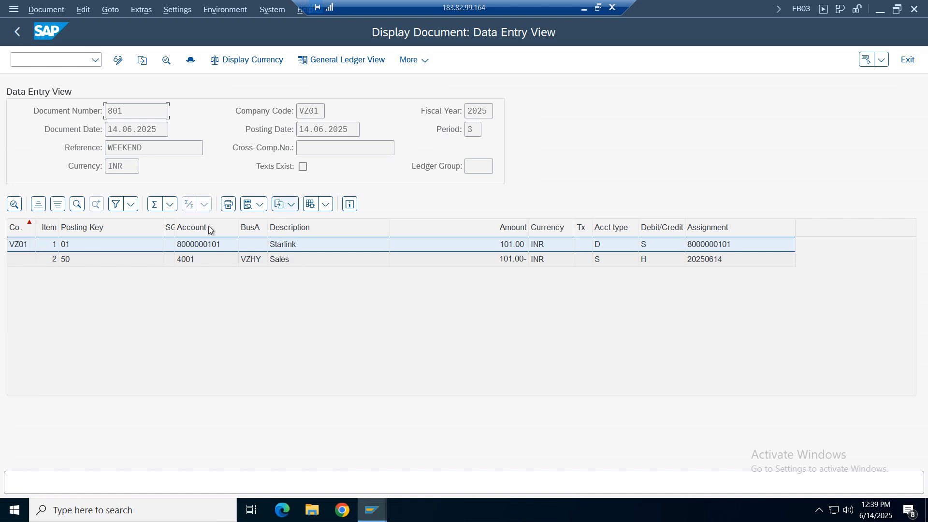
left_click_drag(324, 112, 294, 111)
left_click(342, 62)
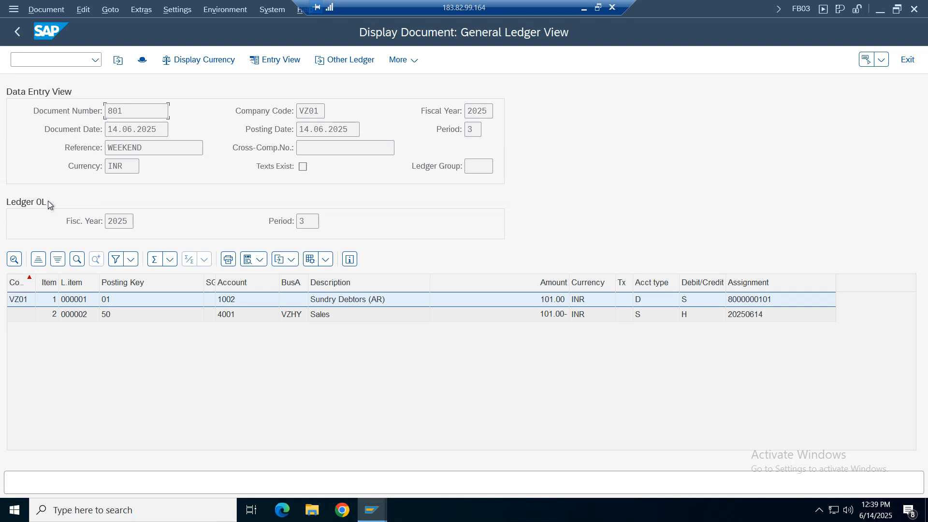
left_click(345, 59)
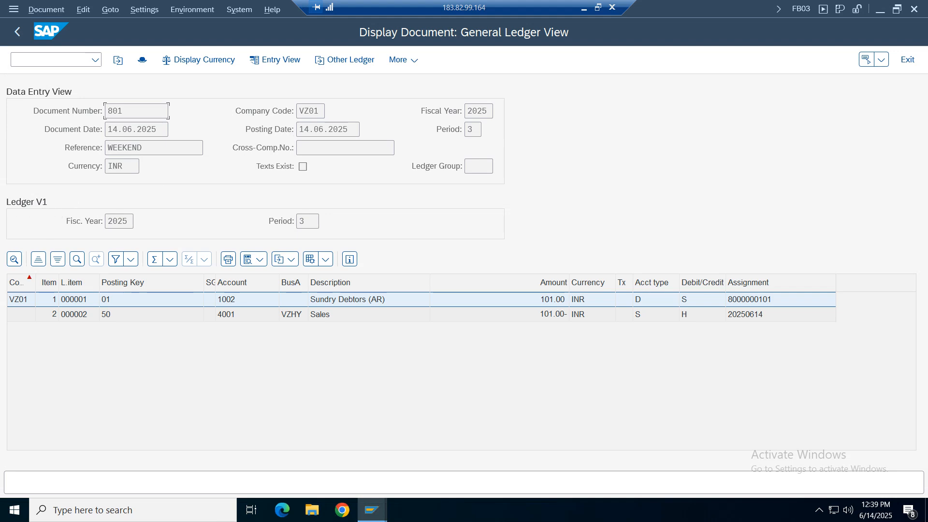
Check the display currency options for the document and show the line item amounts in Group Currency.
left_click(201, 61)
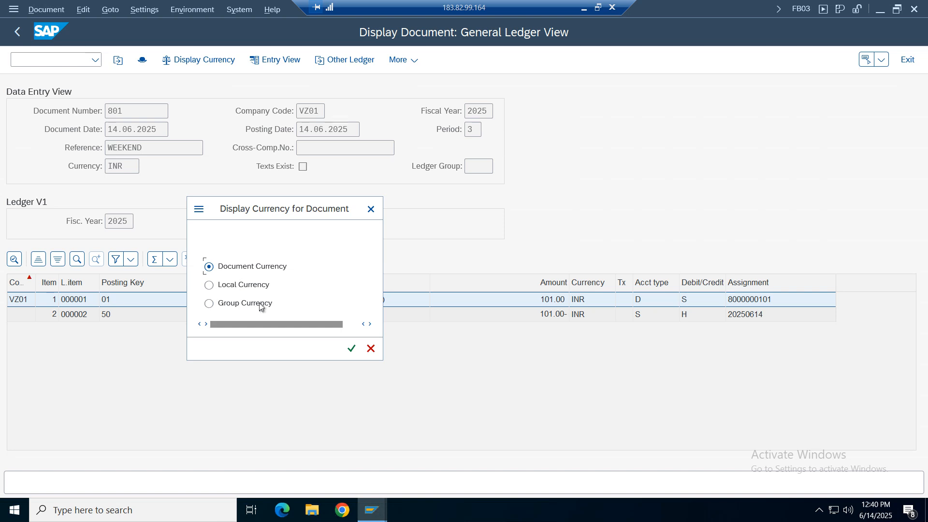
left_click(352, 349)
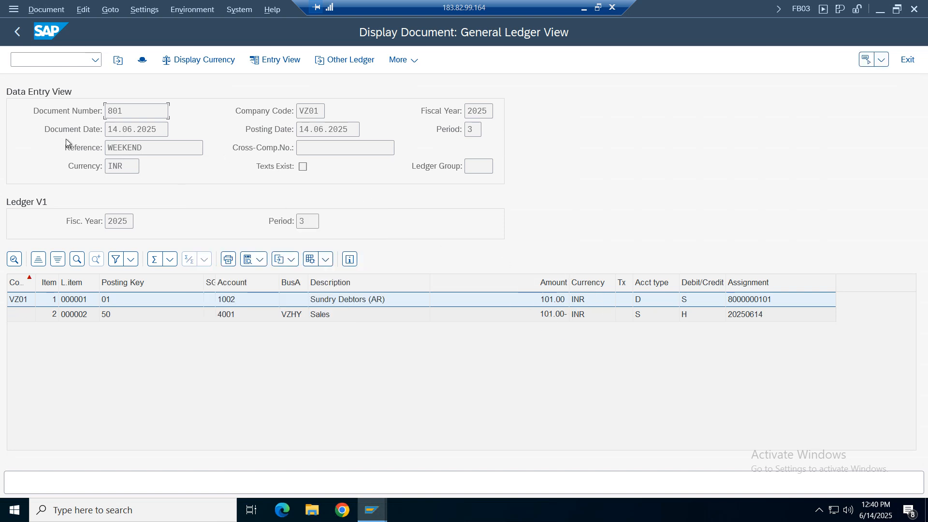
left_click(199, 60)
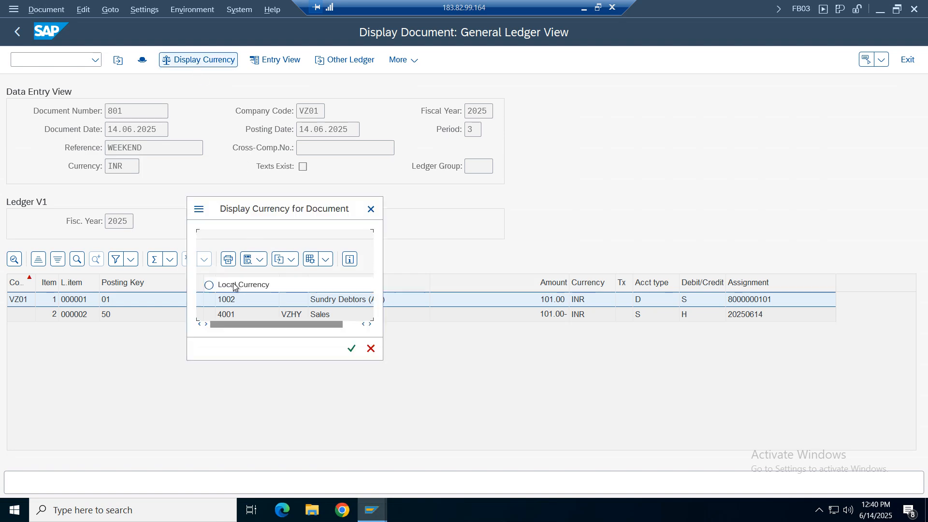
left_click(246, 305)
left_click(351, 350)
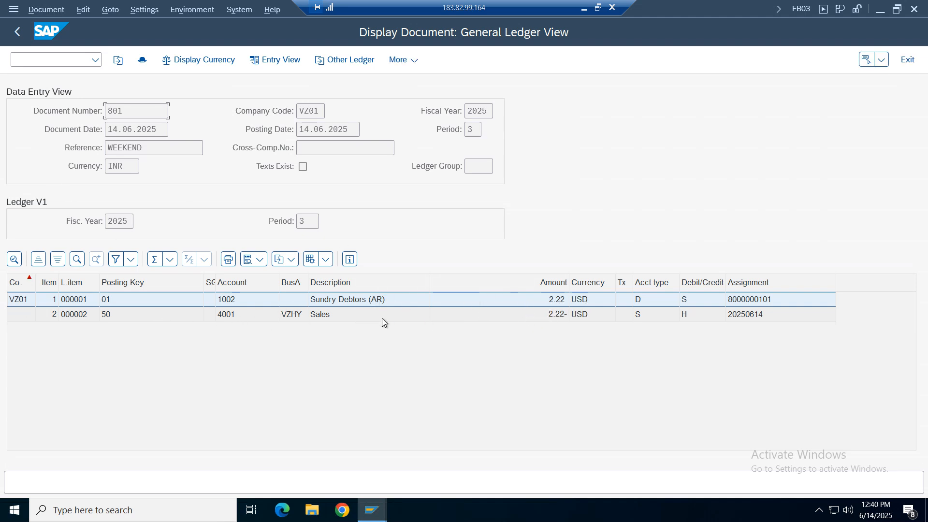
left_click(546, 315)
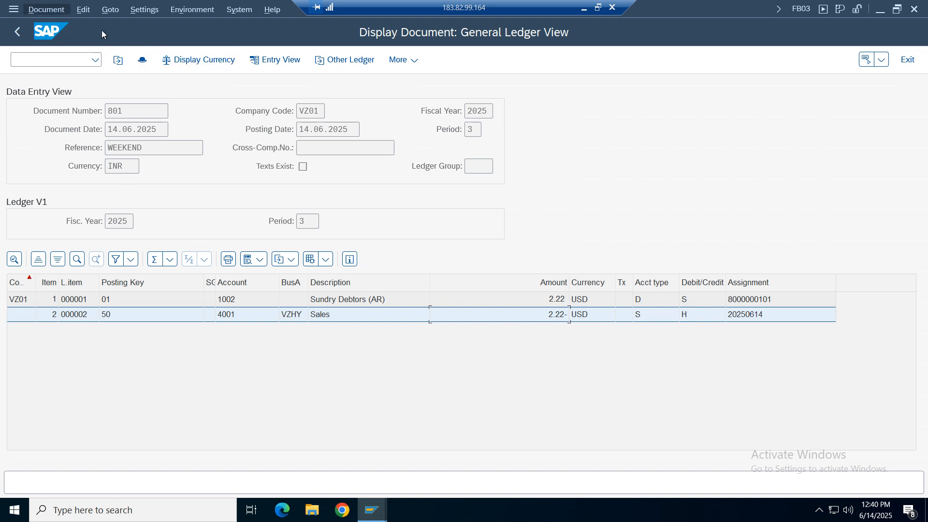
View the document header details, check the transaction code used for posting, and close the header.
left_click(336, 316)
left_click(142, 61)
left_click_drag(219, 121, 561, 95)
left_click(540, 345)
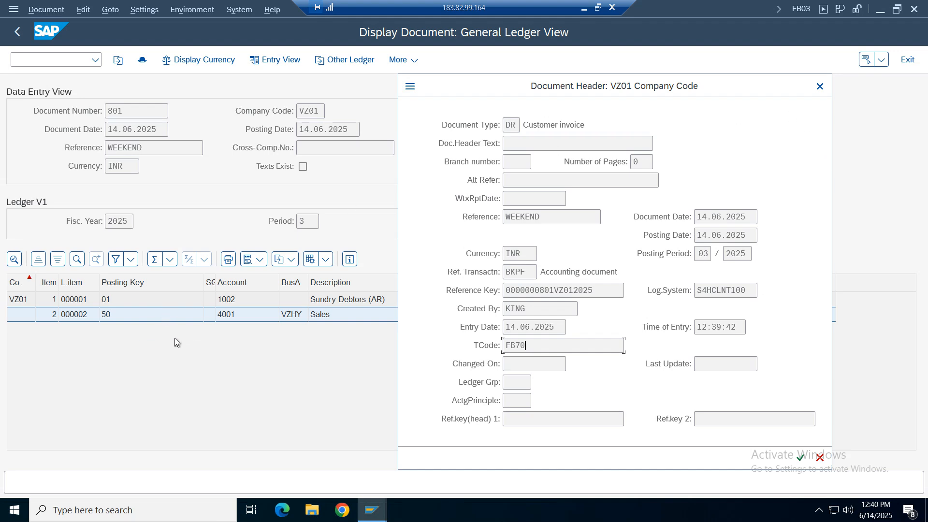
left_click(819, 87)
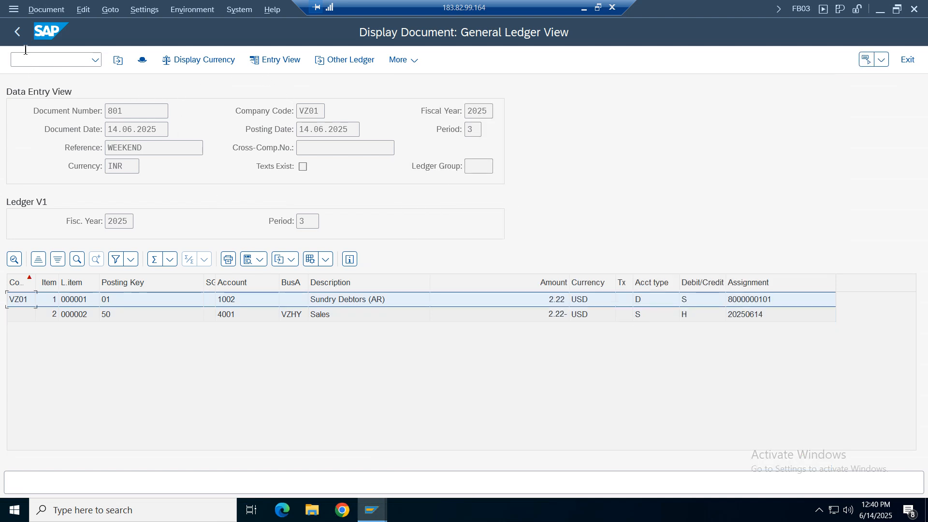
Leave the document display and the customer invoice entry, discarding the empty entry, and open transaction SE16N.
left_click(18, 31)
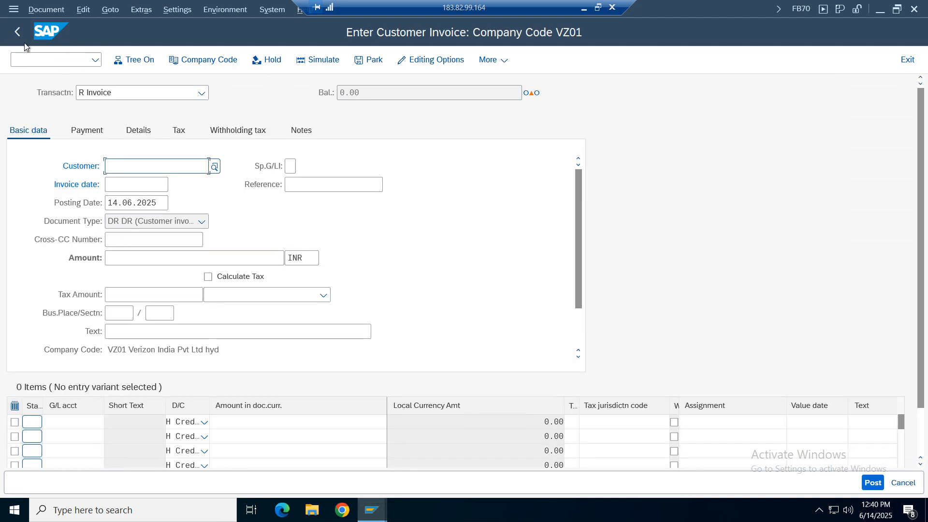
key("Return")
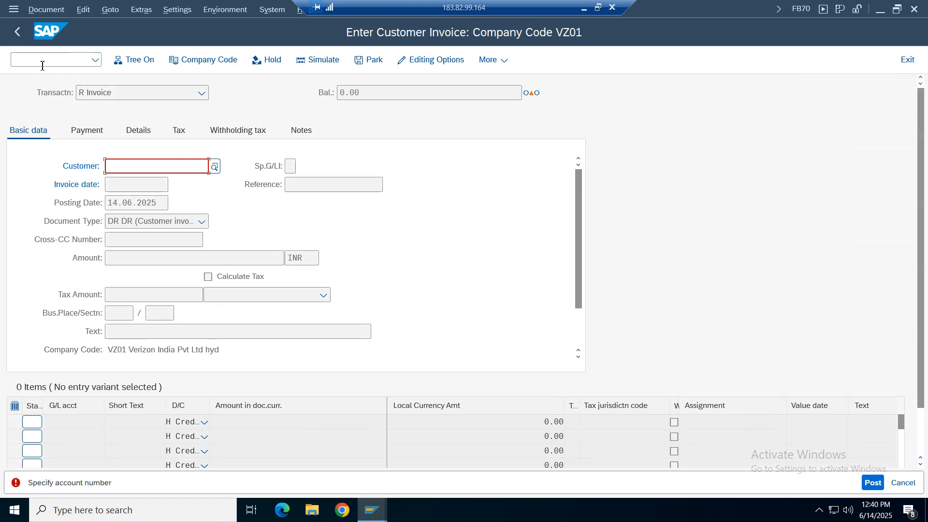
left_click(908, 59)
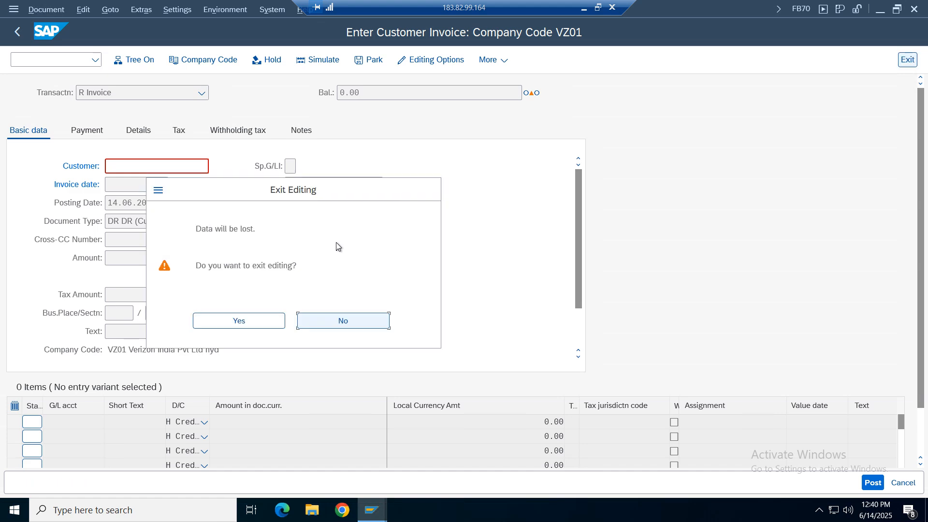
left_click(234, 321)
left_click(51, 60)
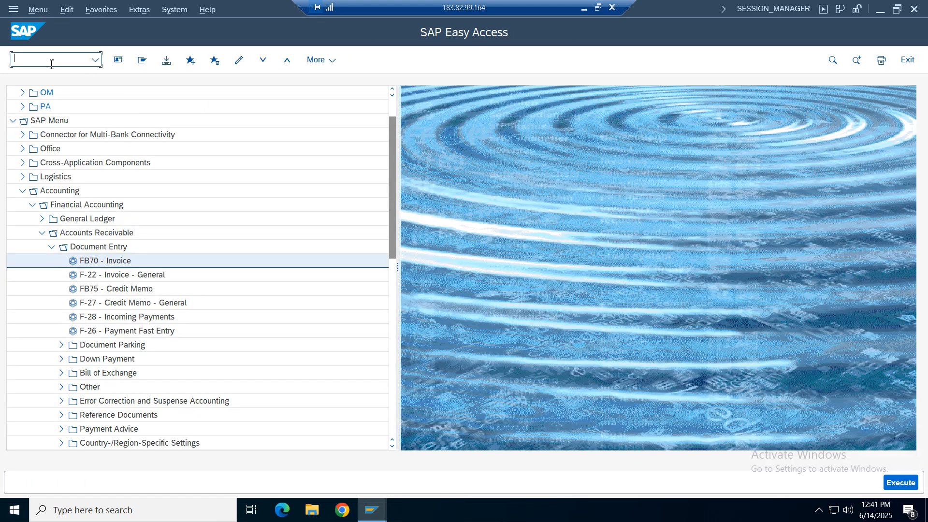
type("se16n")
key("Return")
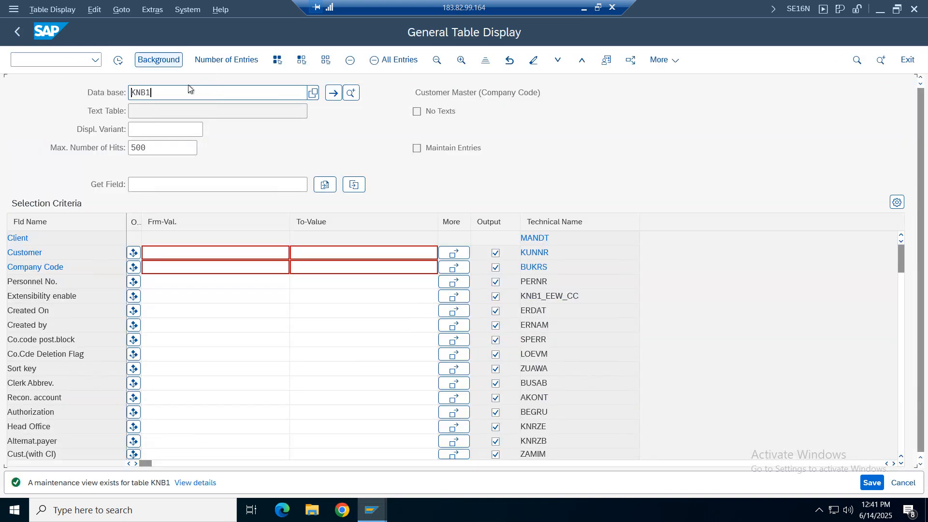
Load the accounting document header table BKPF for selection.
key("BackSpace")
key("BackSpace")
key("BackSpace")
key("BackSpace")
type("Kb")
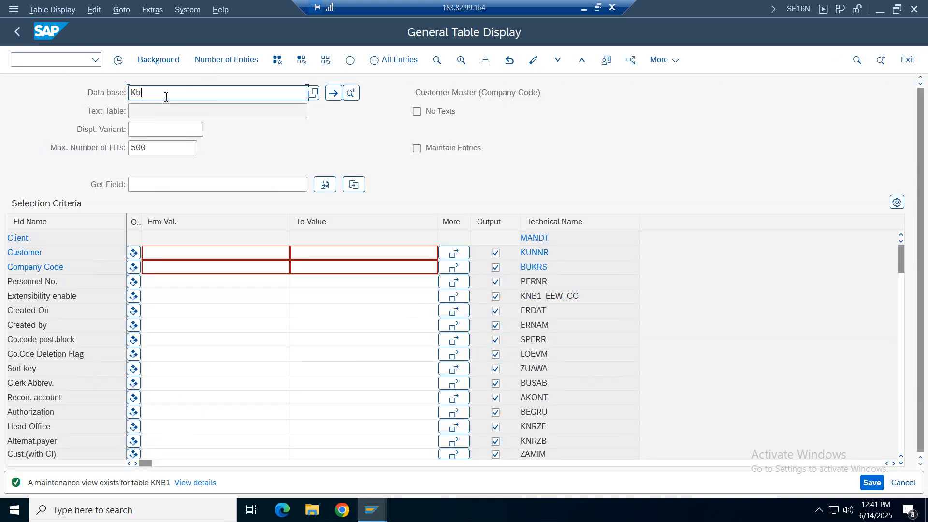
type("kpf")
key("Return")
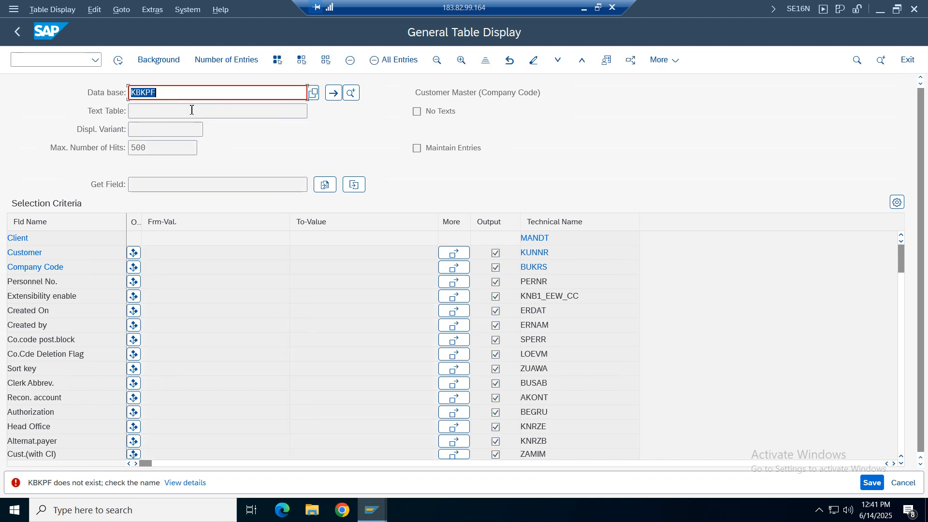
left_click(141, 93)
key("BackSpace")
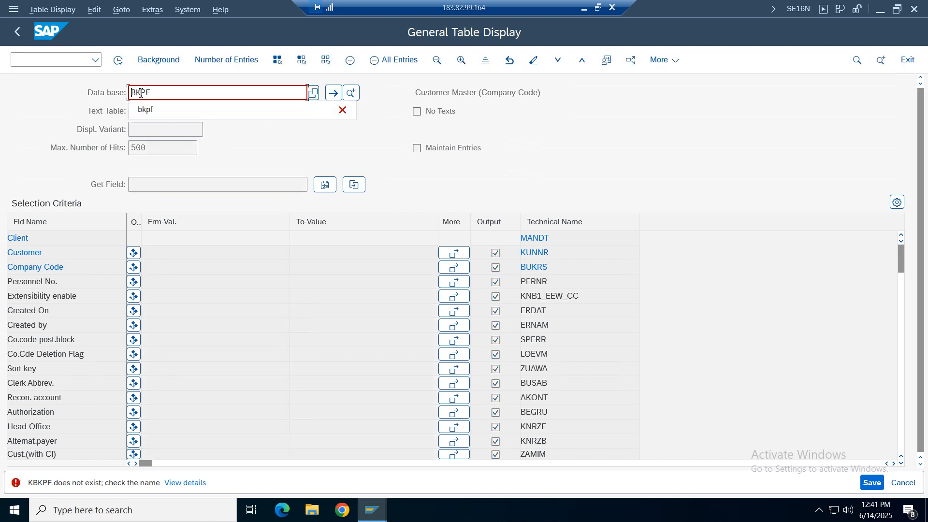
key("Return")
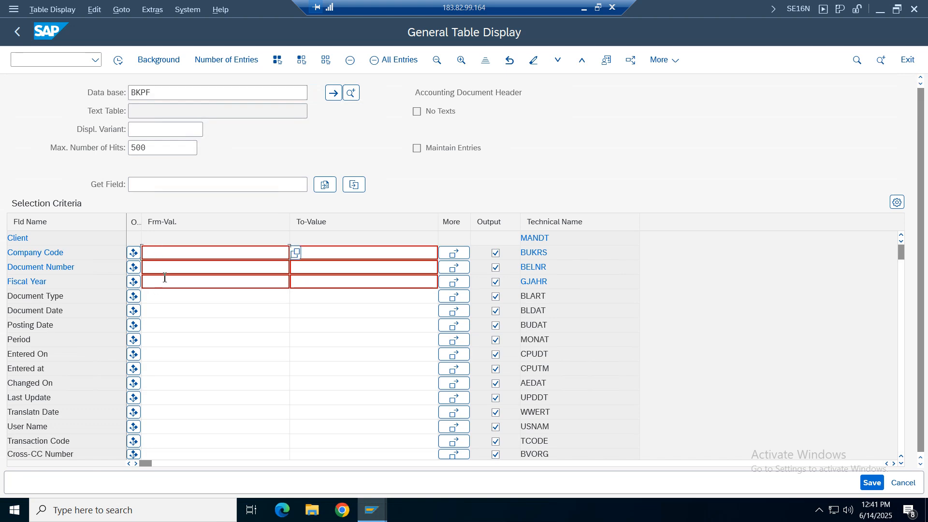
Restrict the BKPF selection to document number 801 and company code VZ01, and run it.
type("801")
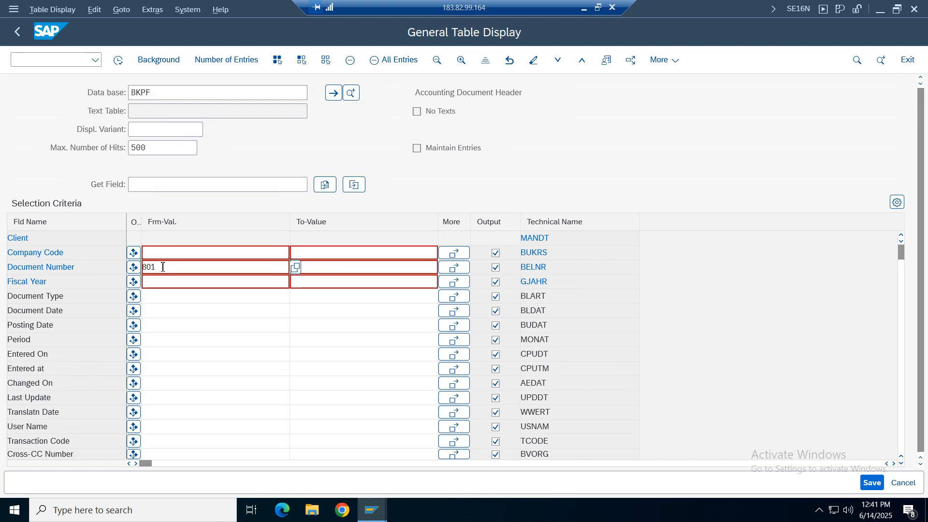
left_click(165, 252)
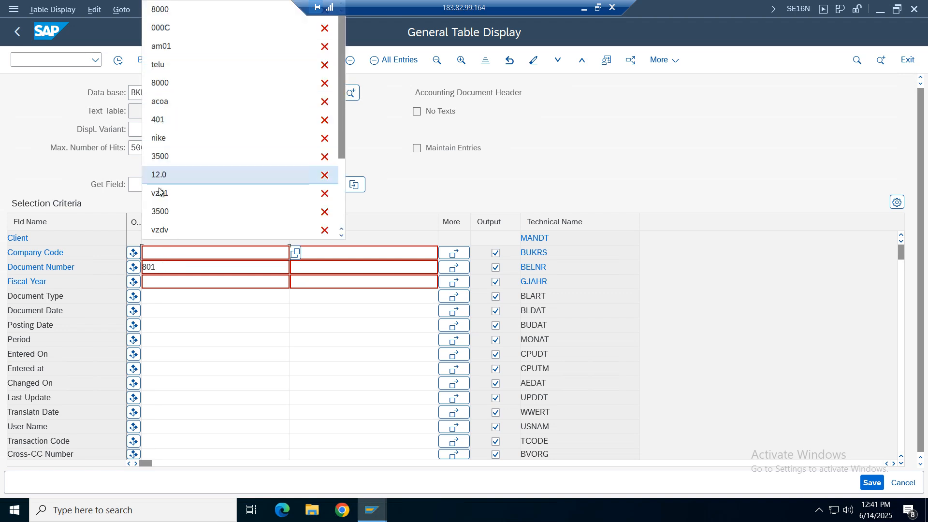
left_click(173, 253)
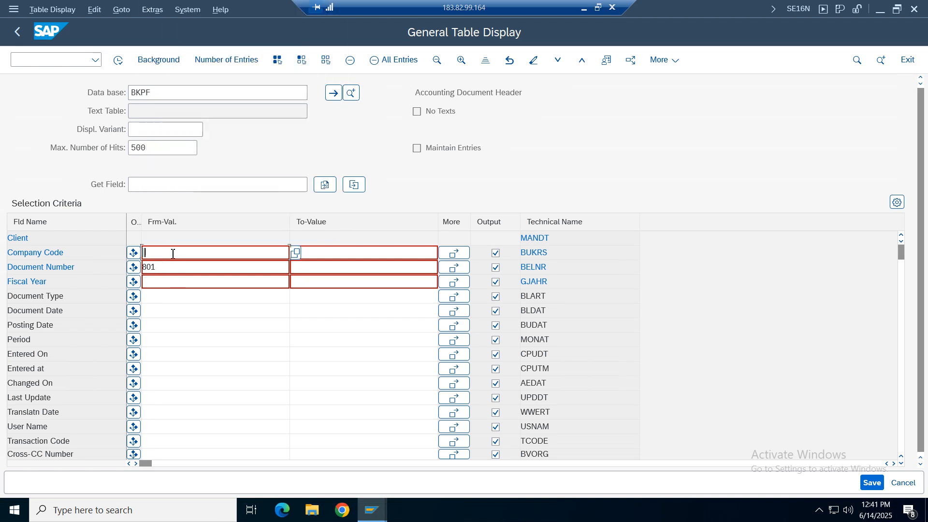
type("vz01")
key("Return")
left_click(118, 61)
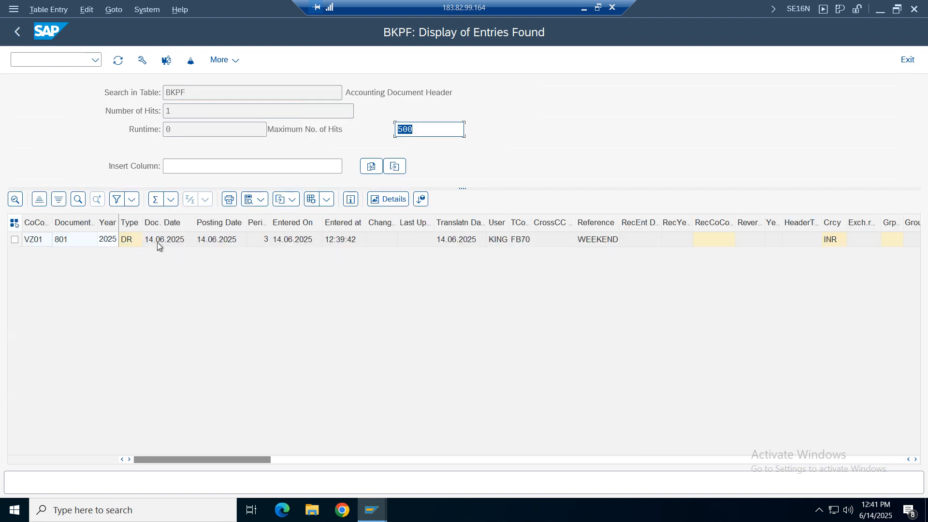
Review the BKPF entry's document date, entry date and reference, and the table description.
left_click(157, 242)
left_click(292, 241)
left_click(593, 244)
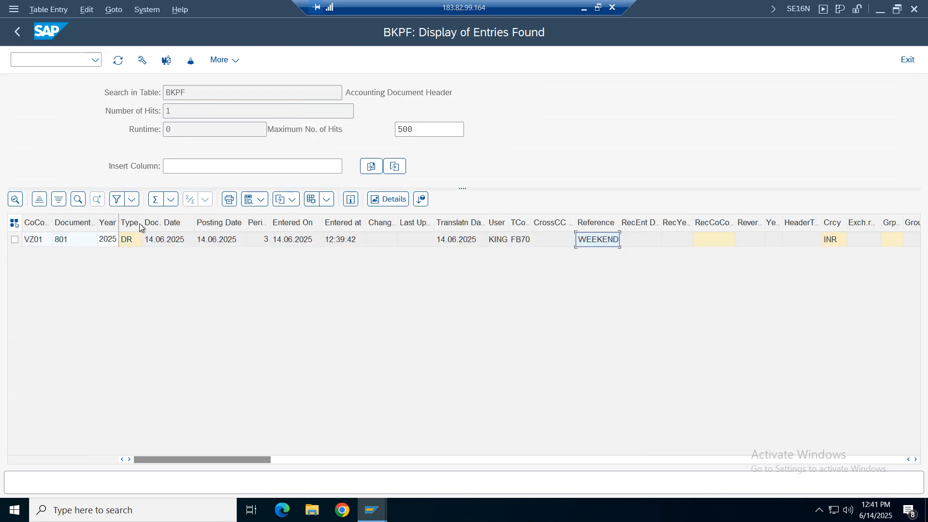
left_click_drag(467, 98, 327, 96)
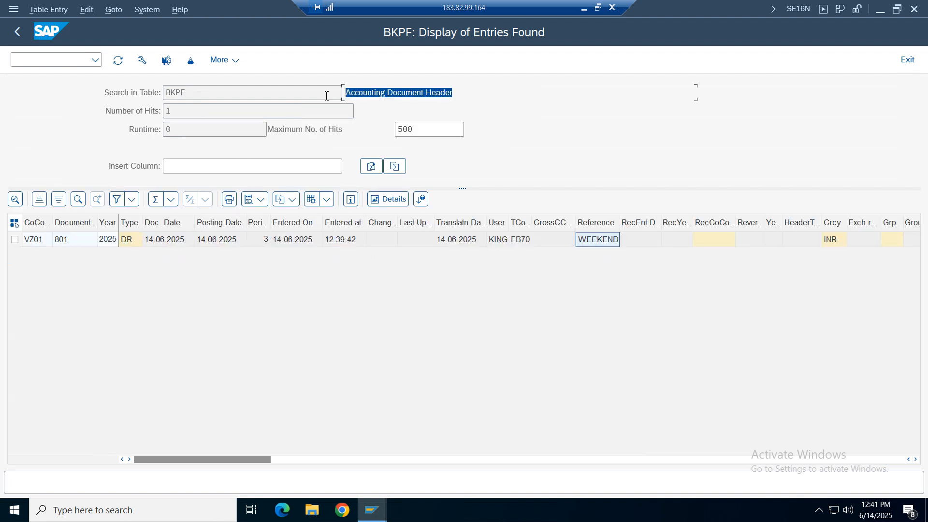
Return to the table selection and load the universal journal table ACDOCA.
left_click(16, 33)
left_click(172, 95)
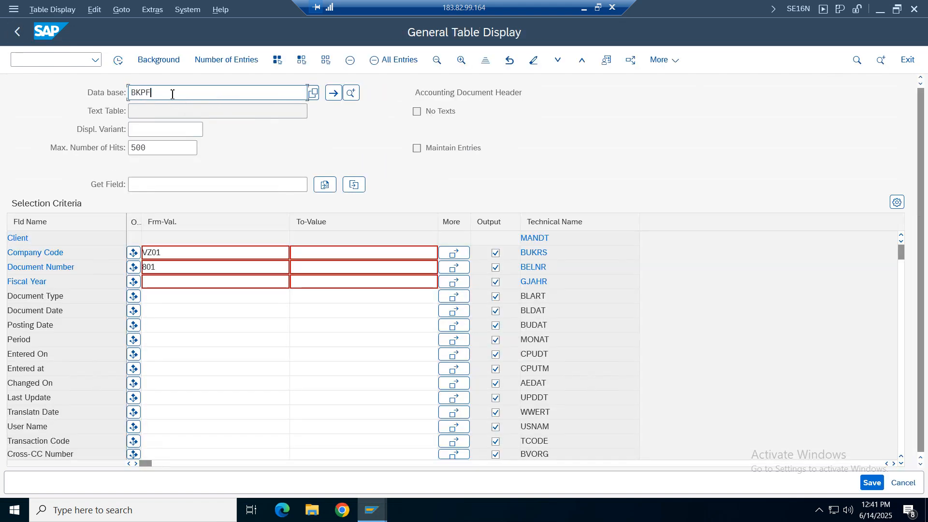
key("BackSpace")
key("BackSpace")
key("BackSpace")
key("BackSpace")
type("acdoca")
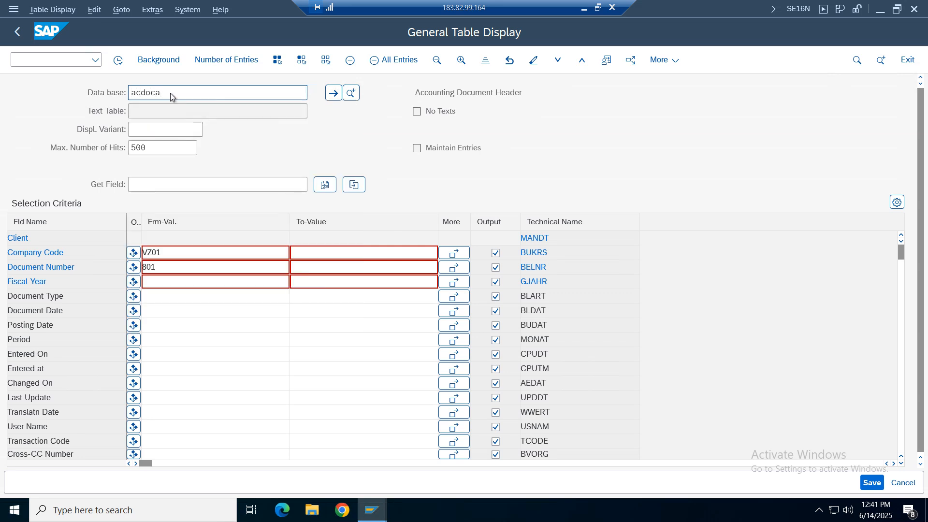
key("Return")
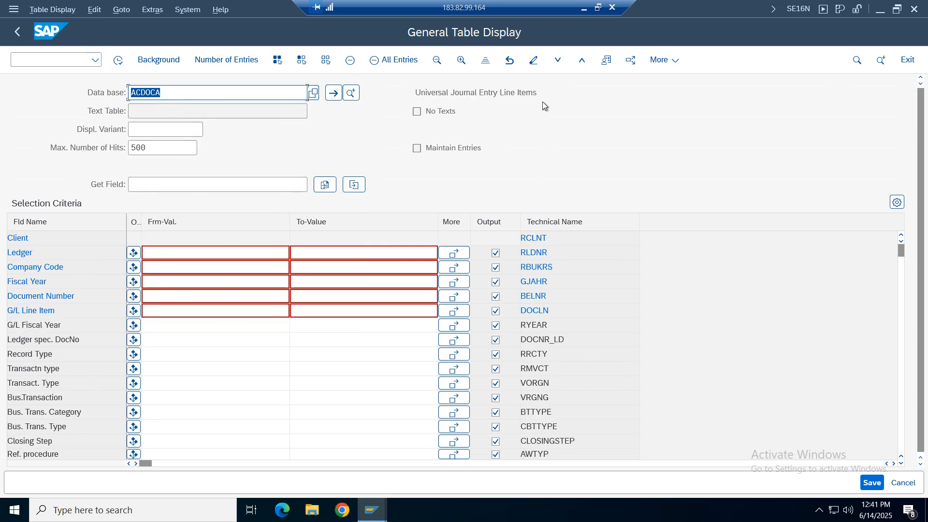
left_click(542, 101)
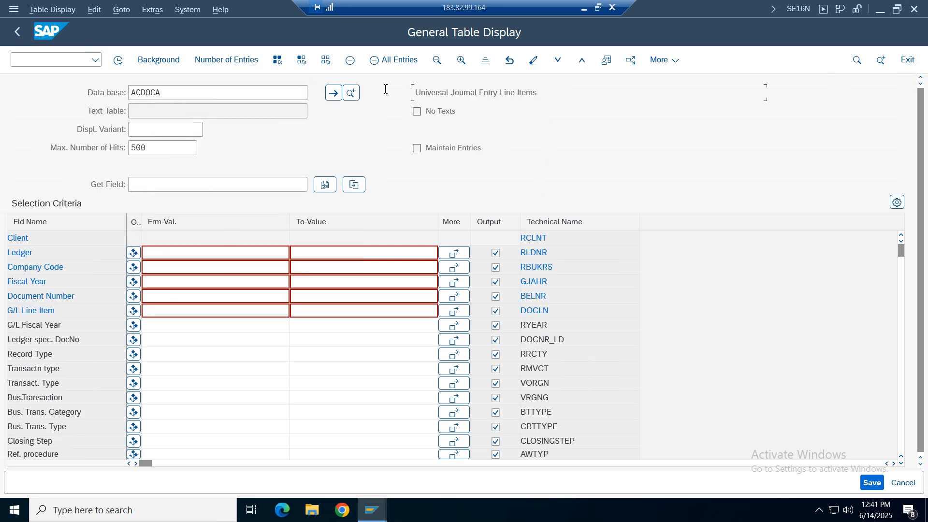
Restrict the ACDOCA selection to company code VZ01 and document number 801, and run it.
left_click(162, 268)
type("vz01")
left_click(170, 294)
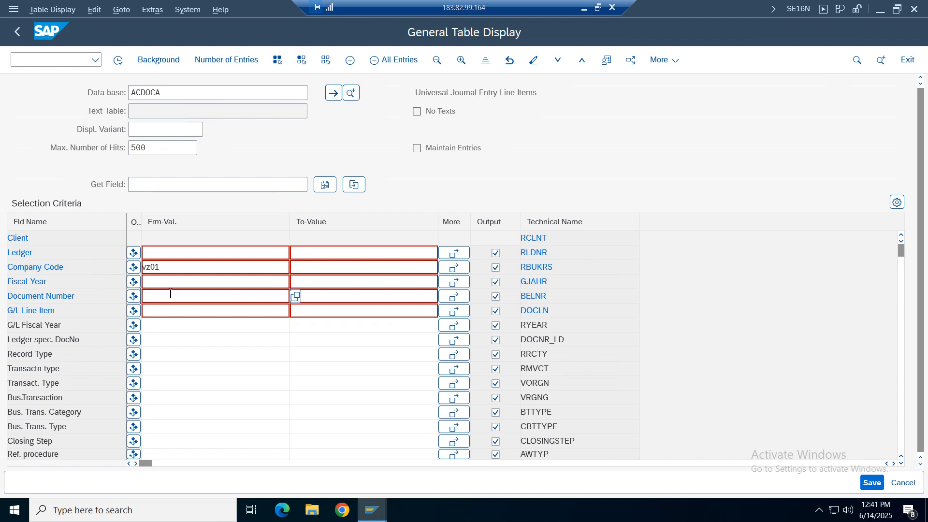
type("801")
left_click(118, 60)
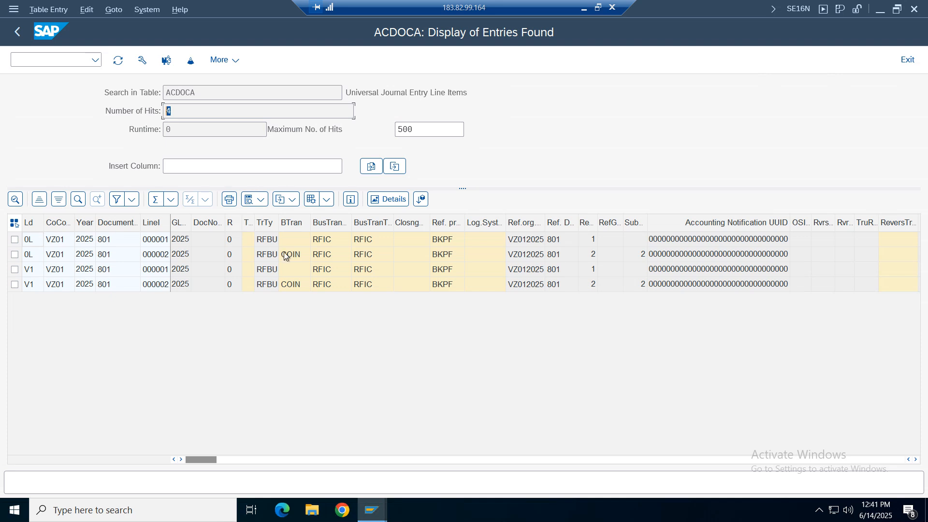
Examine the further columns of the ACDOCA line items for the posted document.
left_click(405, 282)
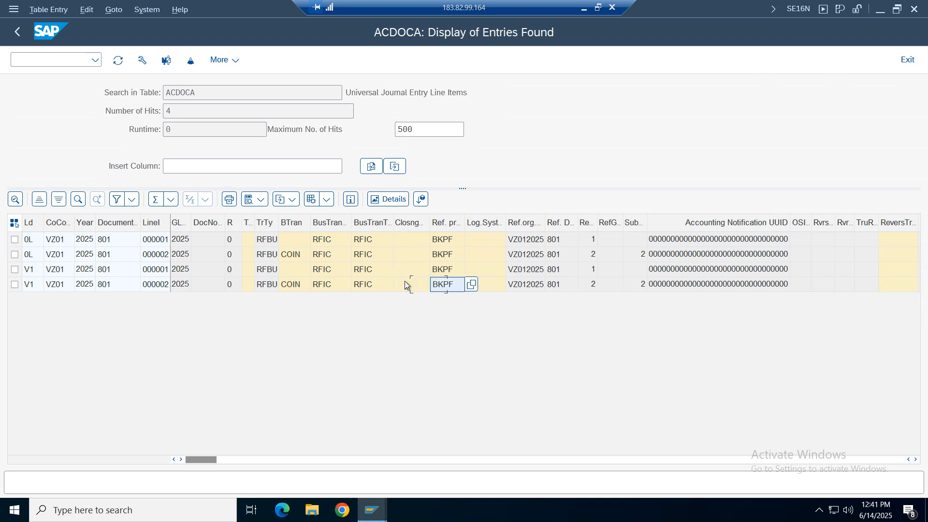
key("Right")
key("Right")
key("Right")
key("Right")
key("Right")
key("Right")
key("Right")
key("Right")
key("Right")
key("Right")
key("Right")
key("Right")
key("Right")
key("Right")
key("Right")
key("Right")
key("Right")
key("Right")
key("Right")
key("Right")
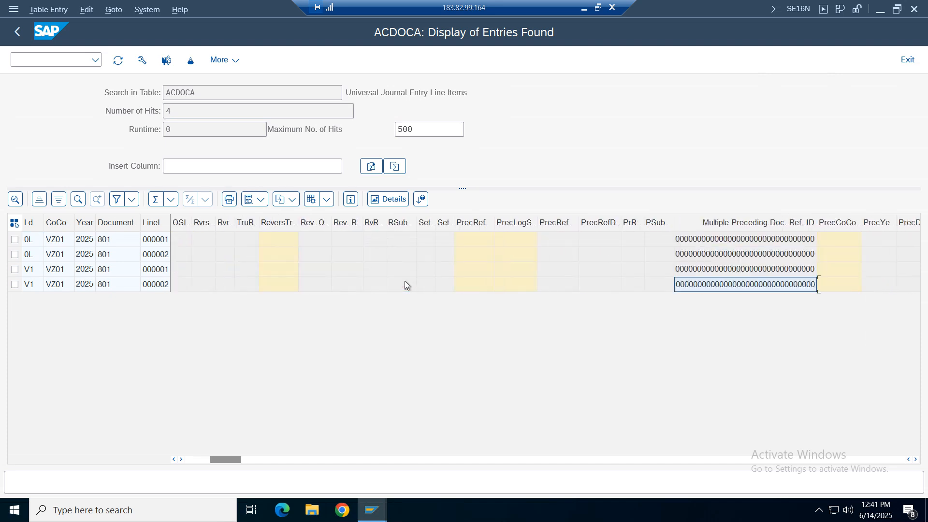
key("Right")
key("Right")
key("Right")
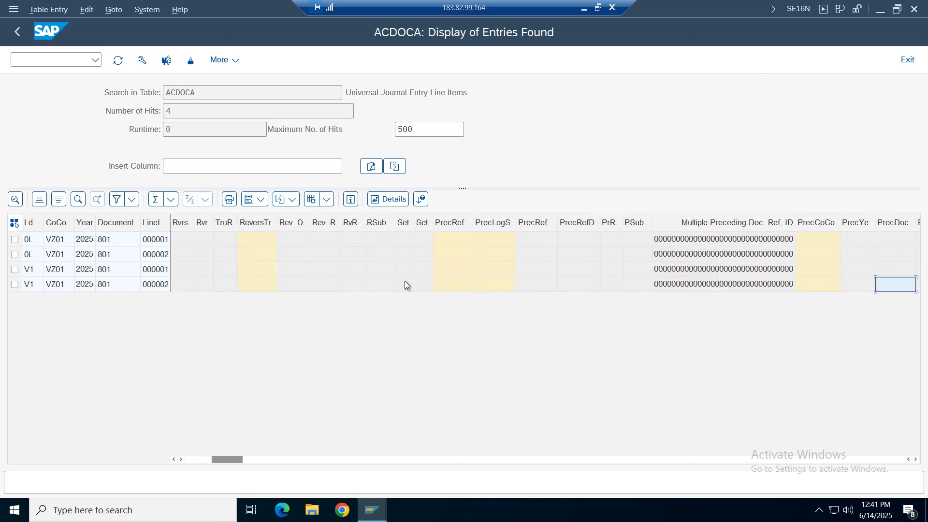
Widen the ledger column to its full heading and check the ledger of each ACDOCA line item.
double_click(46, 225)
left_click(45, 272)
left_click(42, 286)
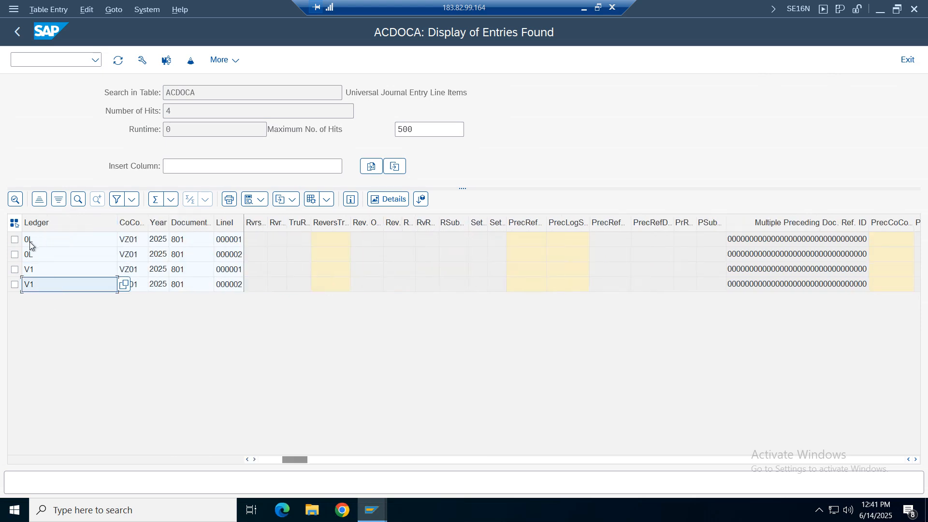
Compare the ledger assigned to each ACDOCA row of document 801.
left_click(31, 244)
left_click(37, 256)
left_click(45, 273)
left_click(45, 287)
Return to the table selection and load the accounting document segment table BSEG.
left_click(17, 32)
left_click_drag(544, 93, 356, 93)
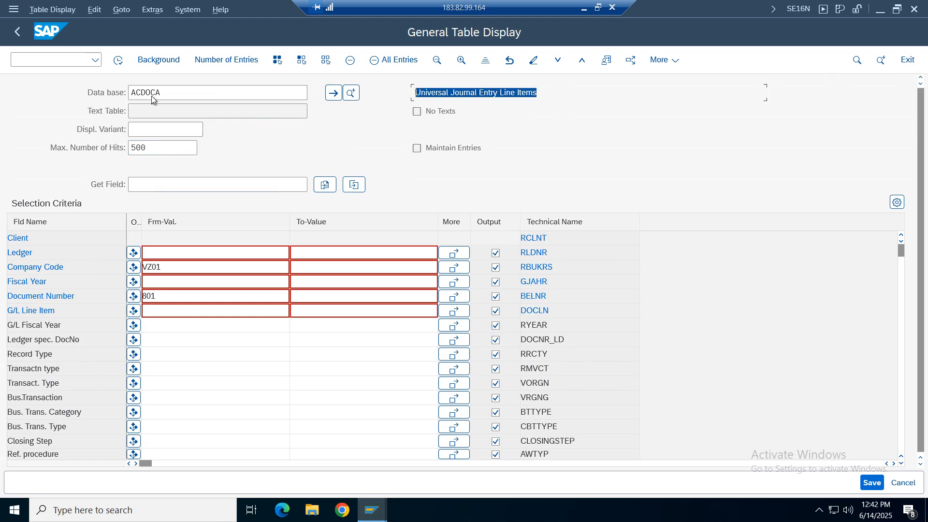
left_click(174, 94)
key("BackSpace")
key("BackSpace")
key("BackSpace")
key("BackSpace")
key("BackSpace")
key("BackSpace")
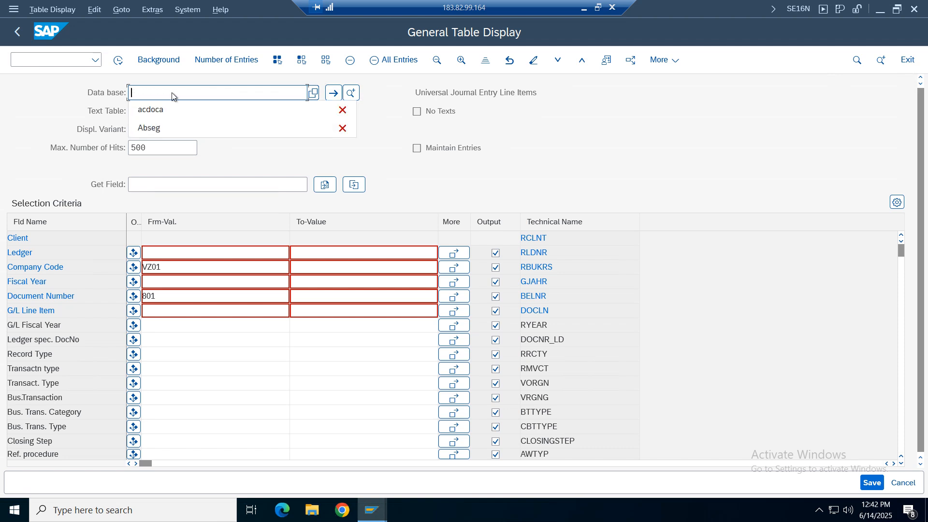
type("bseg")
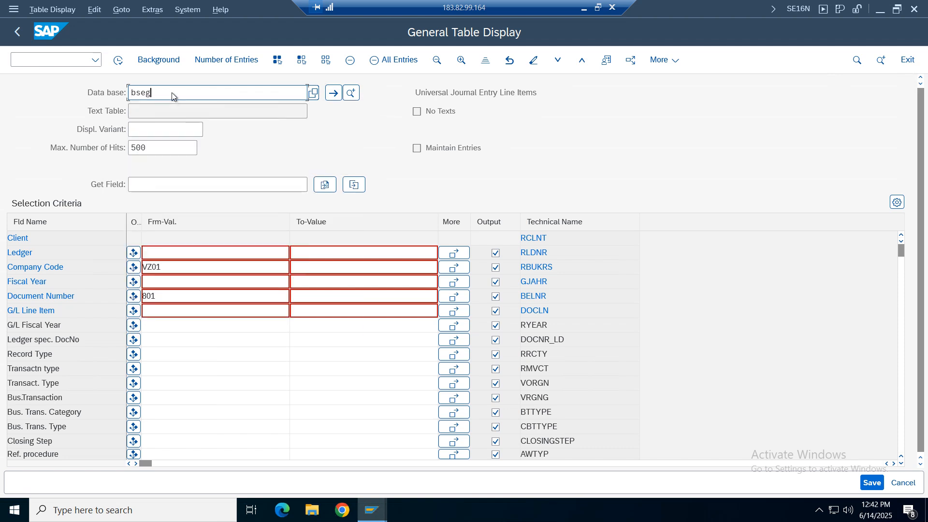
key("Return")
left_click(544, 93)
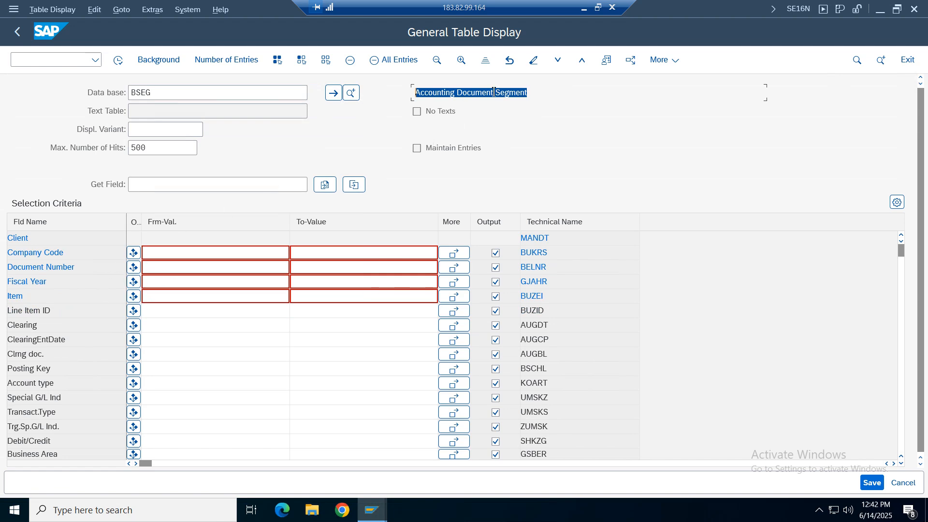
Restrict the BSEG selection to document number 801 and company code VZ01, and run it.
left_click(173, 269)
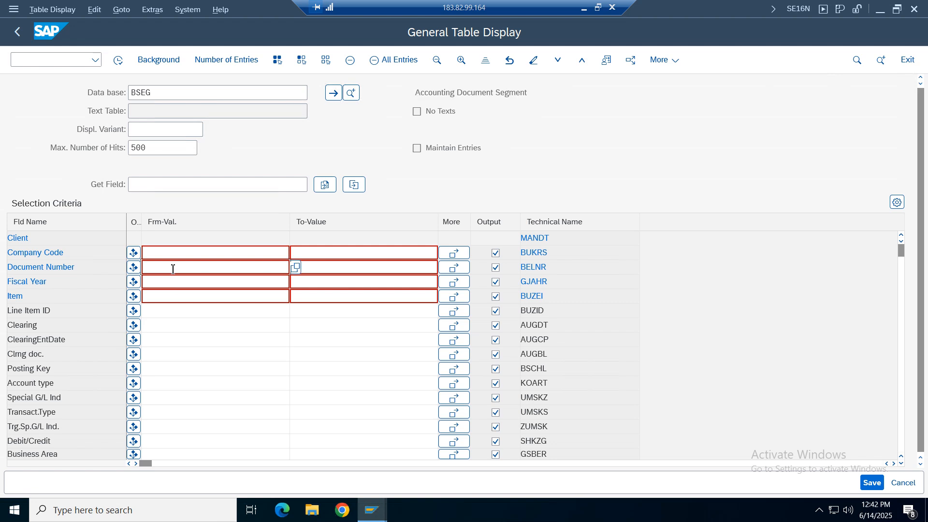
type("801")
left_click(163, 253)
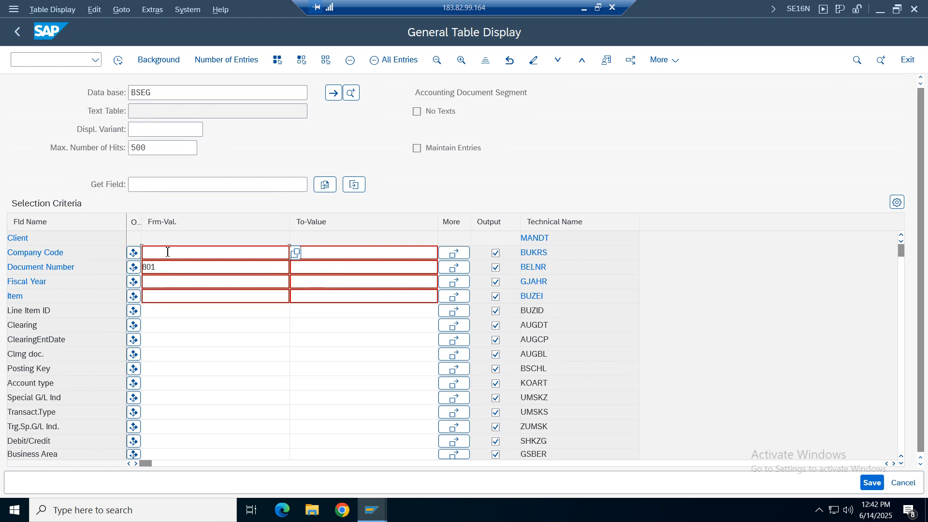
type("vz01")
key("Return")
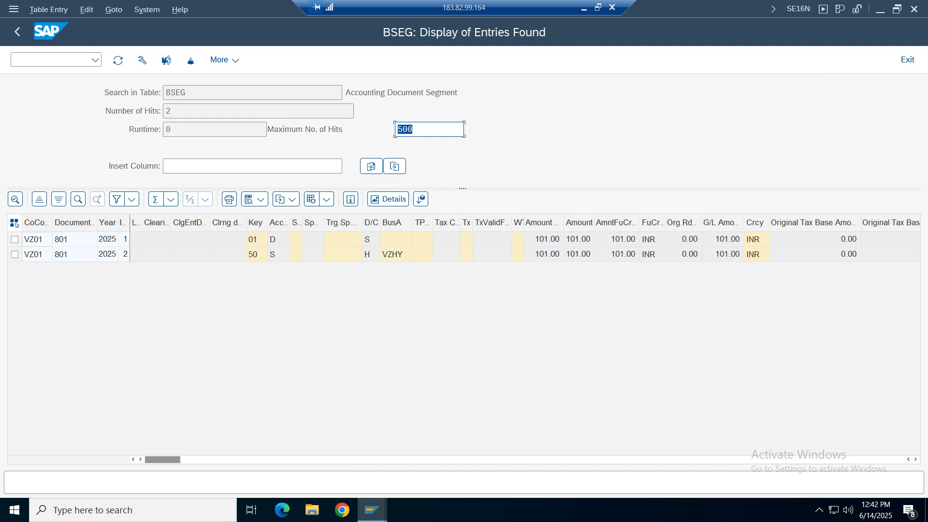
Return to the table selection and load the customer secondary index table BSID.
left_click(17, 31)
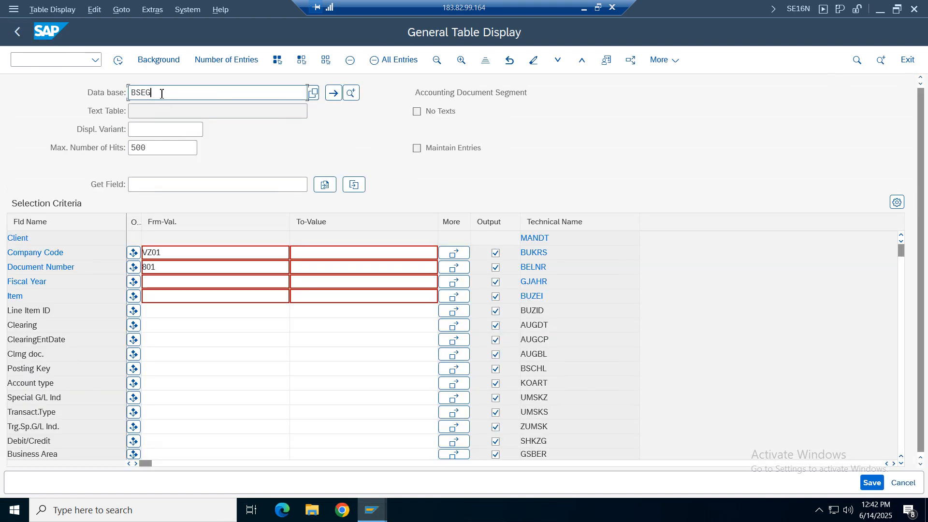
key("BackSpace")
key("BackSpace")
key("BackSpace")
key("BackSpace")
type("b")
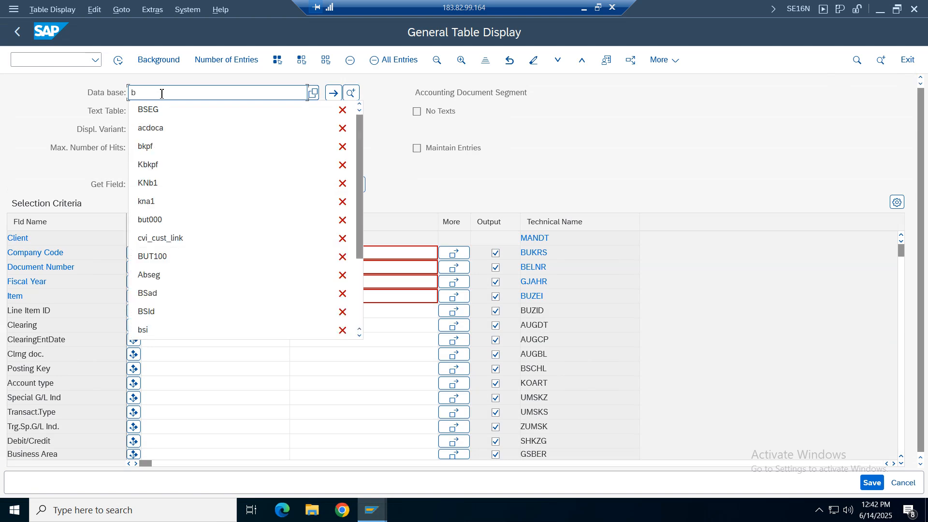
type("sid")
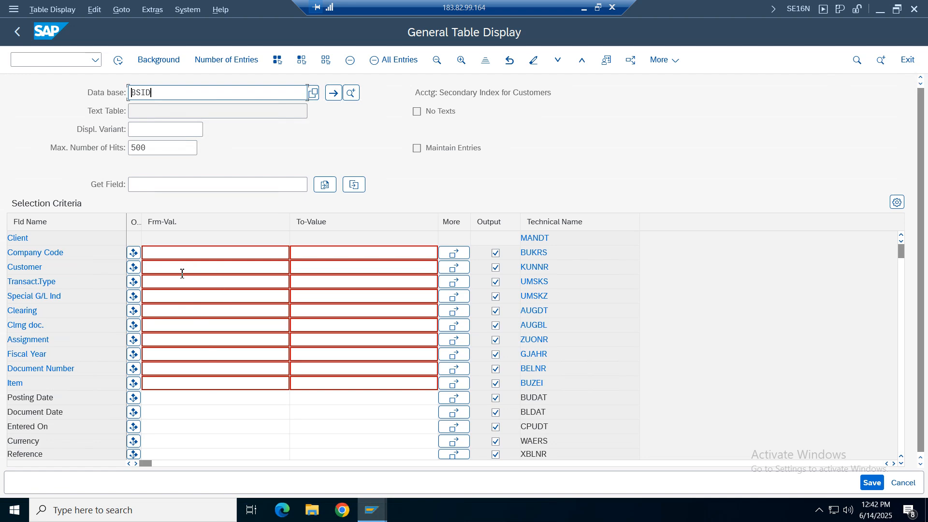
Run the BSID selection for company code VZ01 and document number 801, and check the entry's customer and assignment.
left_click(180, 254)
type("v")
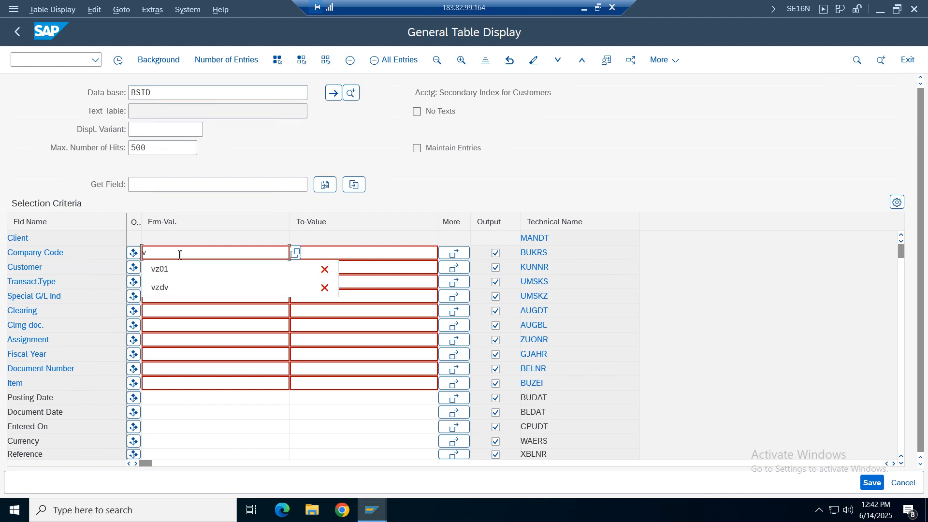
type("z01")
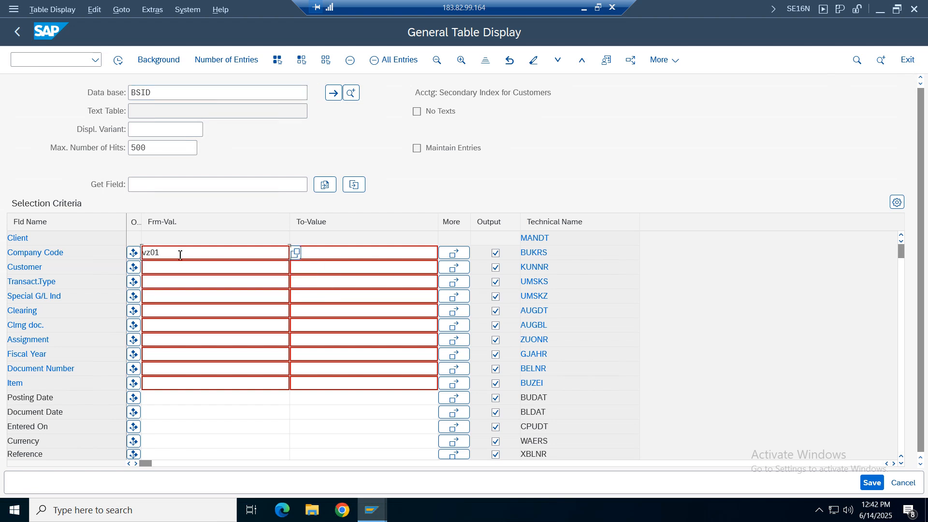
left_click(148, 369)
type("801")
double_click(151, 368)
left_click_drag(419, 91, 552, 92)
left_click(24, 131)
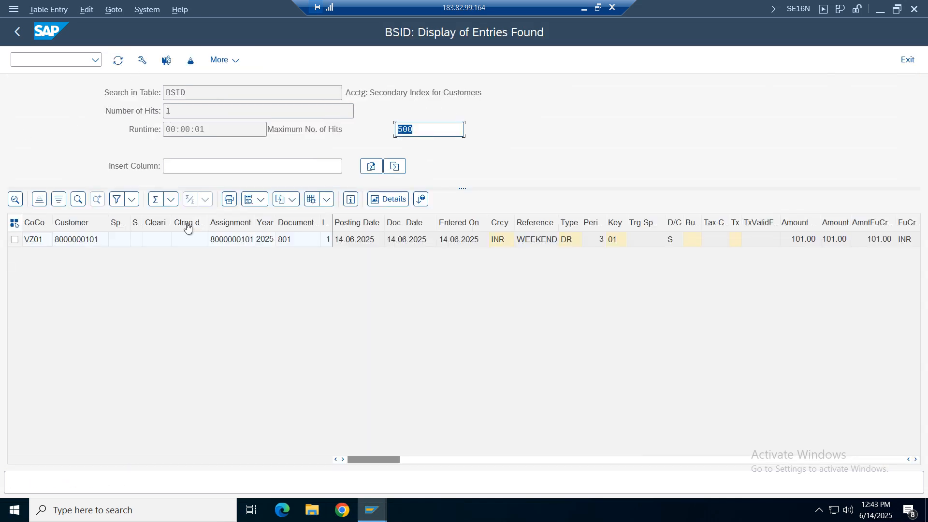
left_click(82, 242)
left_click(234, 241)
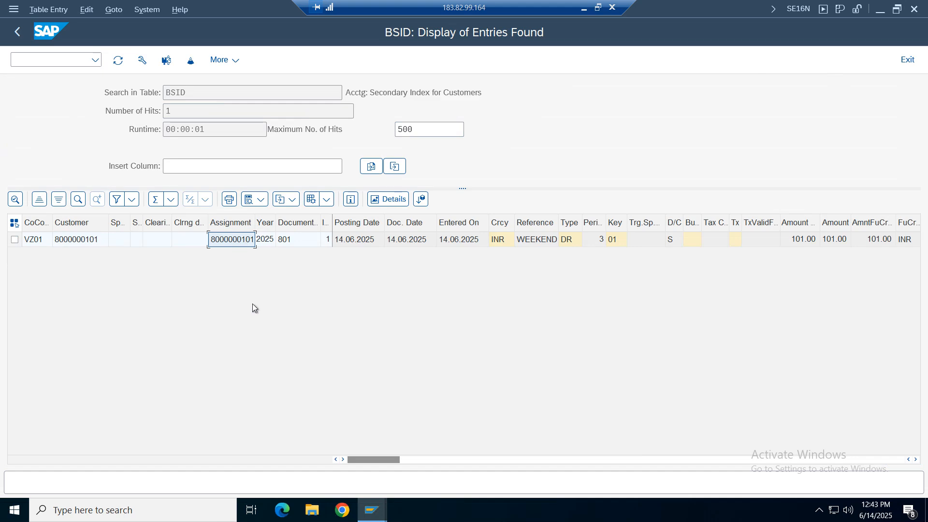
Return to the table selection and load the cleared customer items table BSAD.
left_click(19, 32)
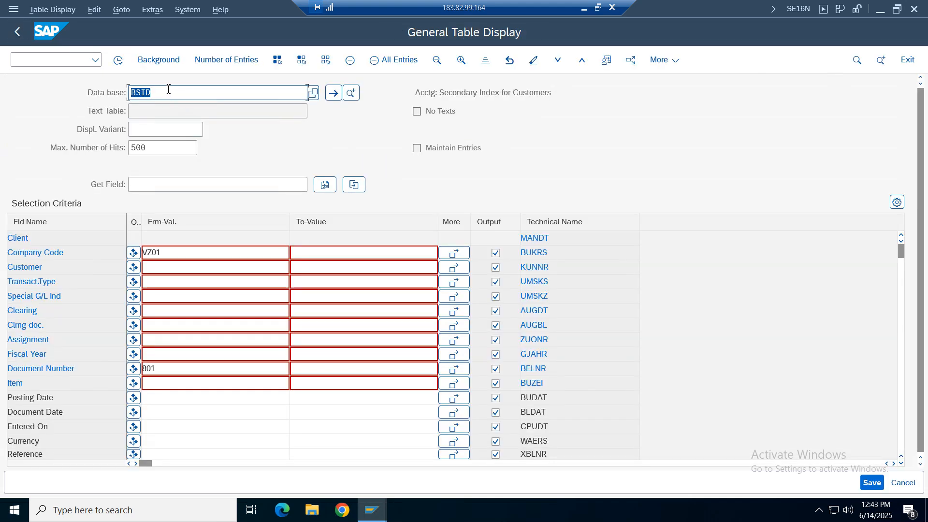
left_click(171, 94)
key("BackSpace")
key("BackSpace")
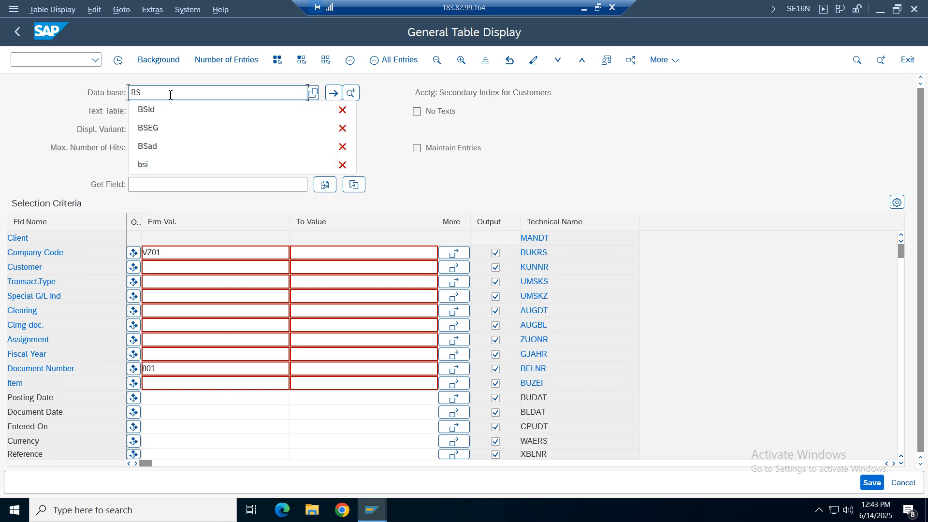
type("ad")
key("Return")
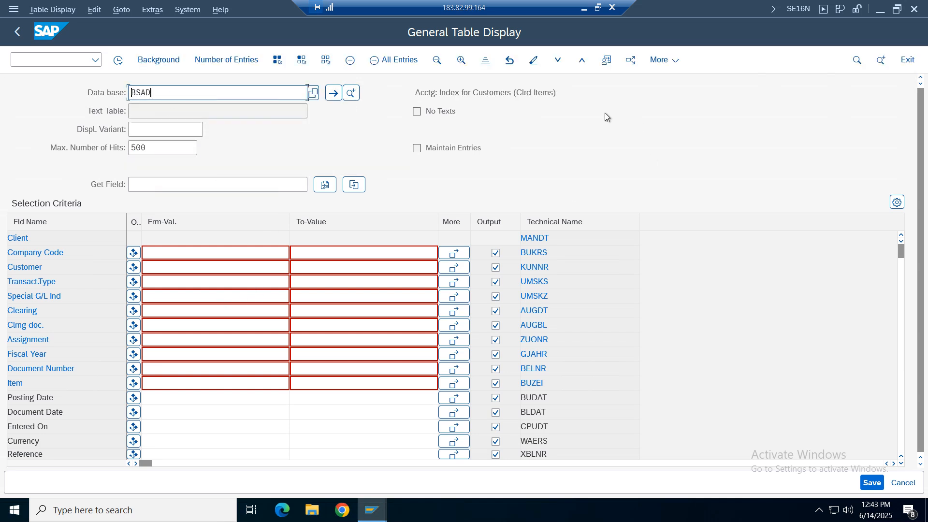
left_click_drag(605, 112, 456, 93)
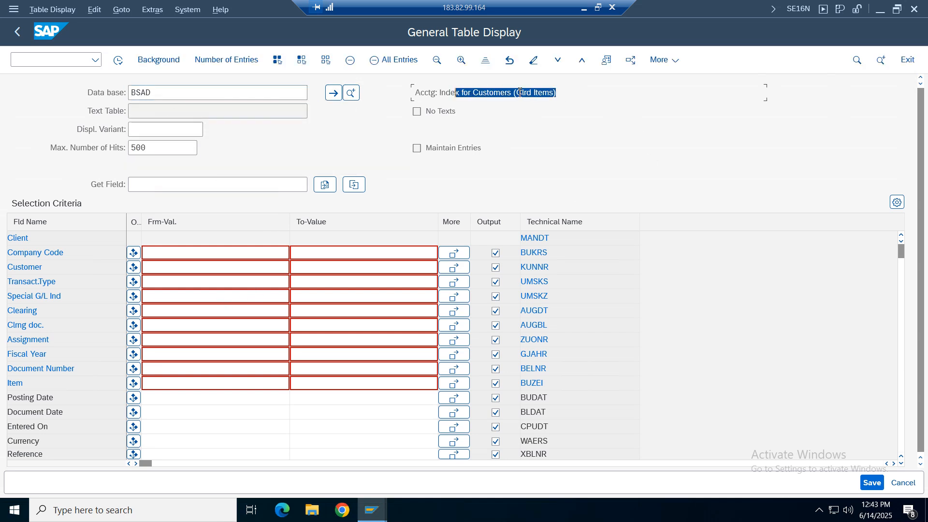
left_click_drag(517, 92, 551, 93)
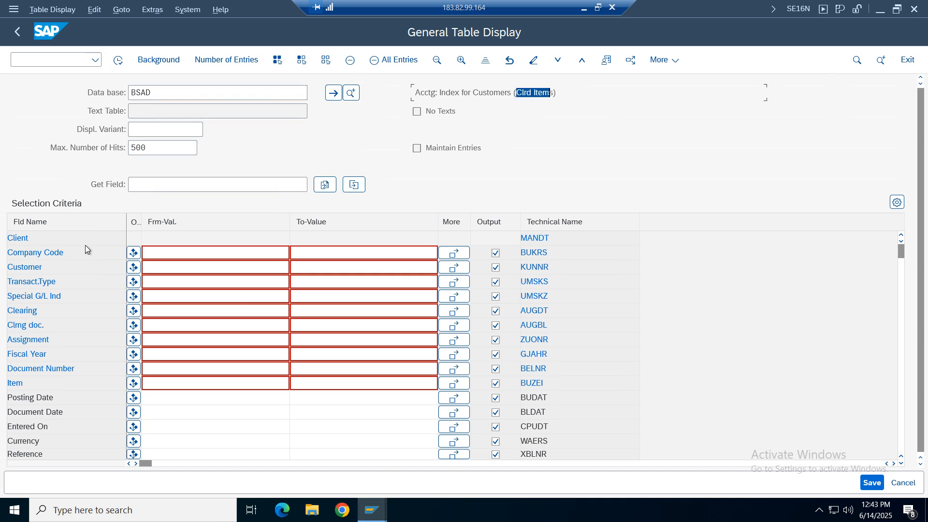
Restrict the BSAD selection to document number 801 and company code VZ01, and run it.
left_click(156, 369)
type("801")
left_click(167, 252)
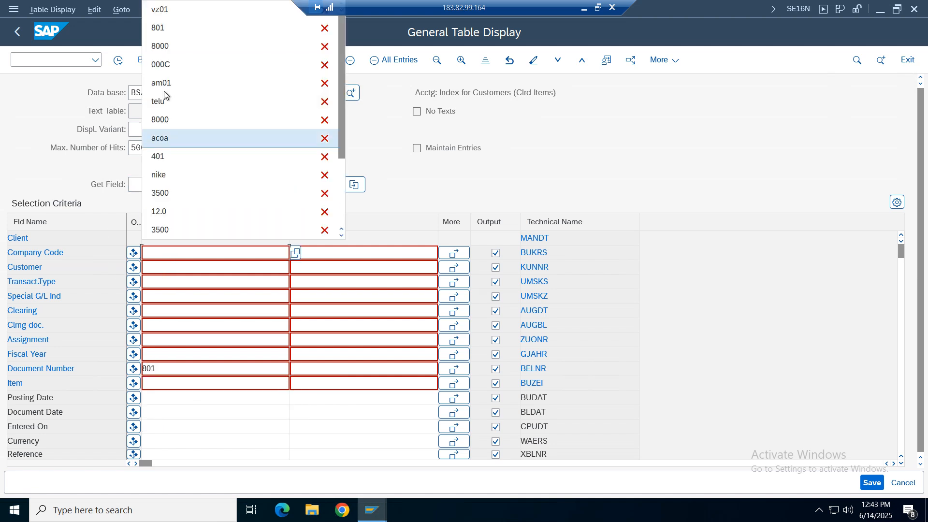
left_click(162, 10)
left_click(116, 65)
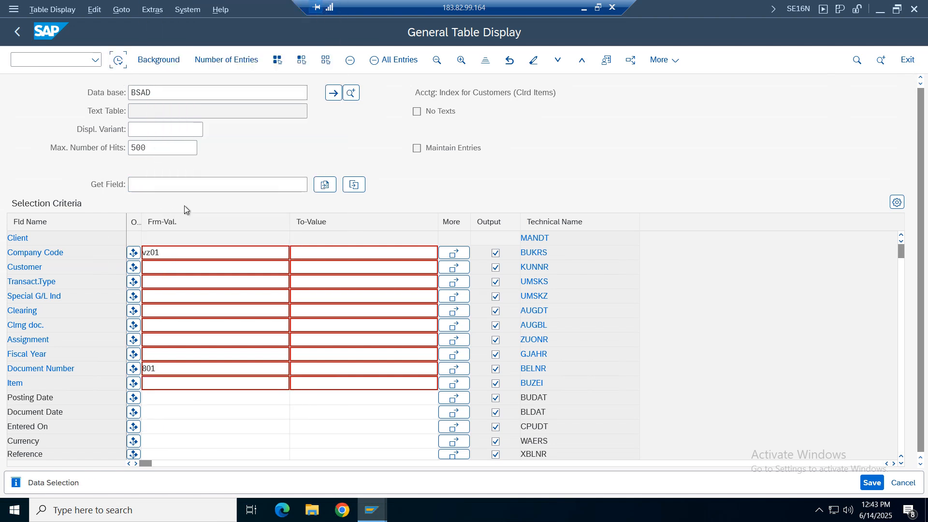
left_click(167, 371)
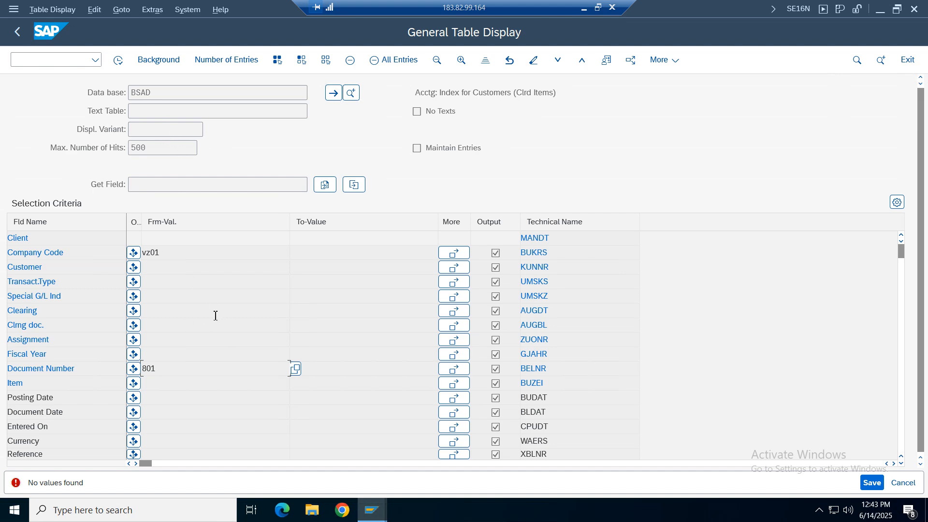
Switch to the FB03 document list session and leave the transaction back to SAP Easy Access.
mouse_move(373, 510)
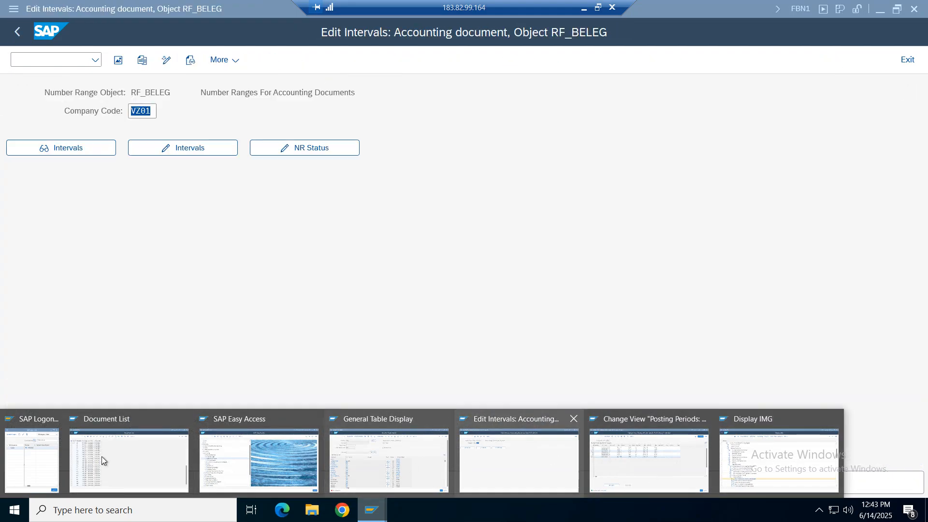
left_click(43, 454)
mouse_move(372, 511)
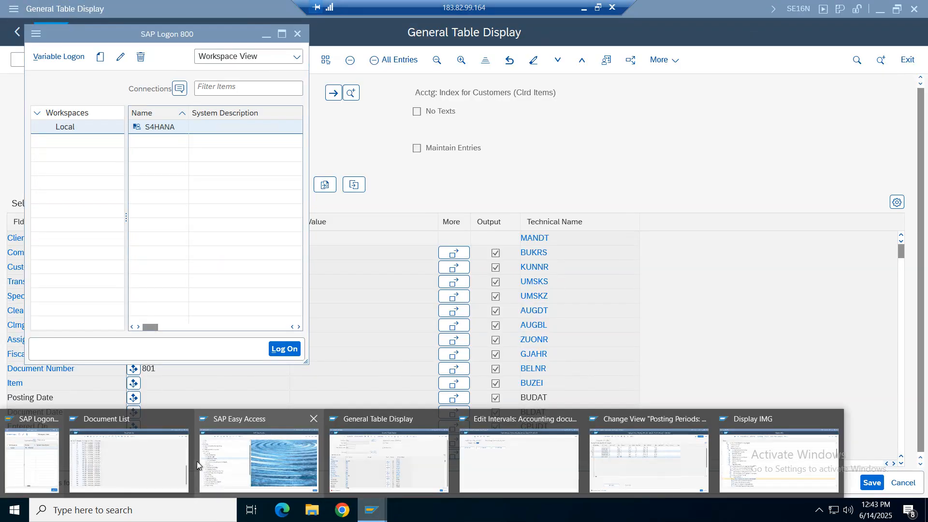
left_click(182, 406)
left_click(905, 64)
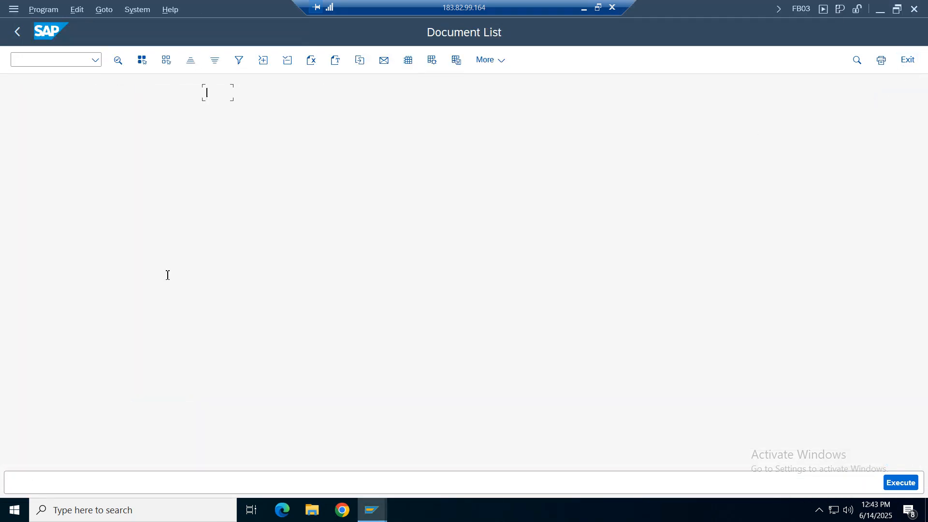
left_click(908, 60)
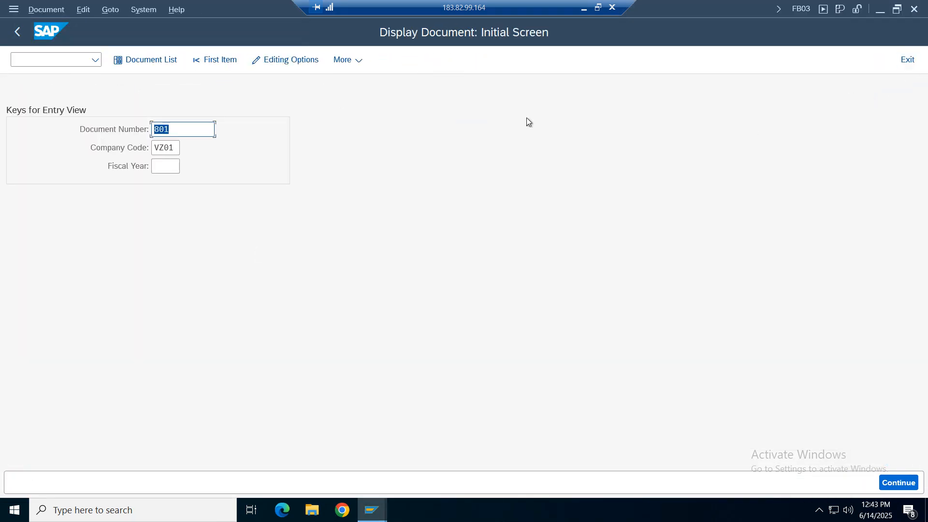
left_click(907, 60)
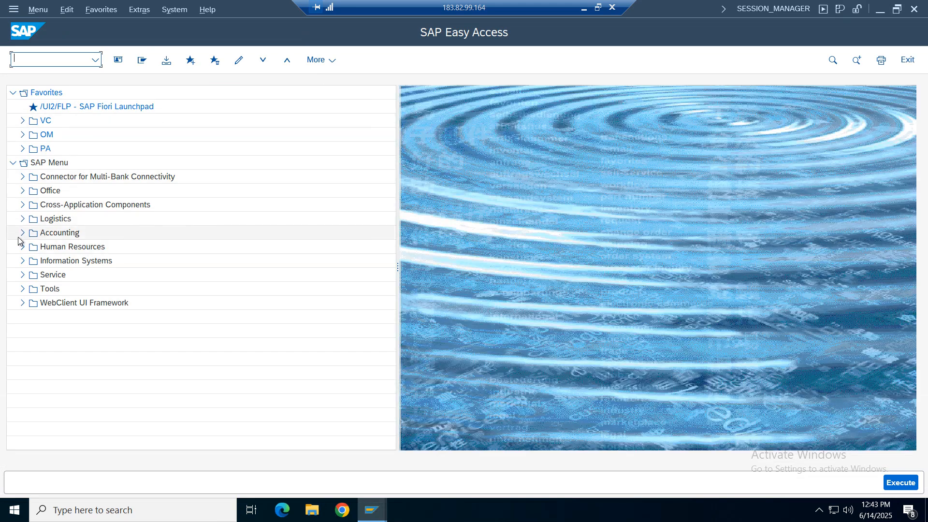
Open the Customer Line Item Browser FBL5H for Accounts Receivable and list the customer items for company code VZ01.
left_click(22, 233)
left_click(32, 246)
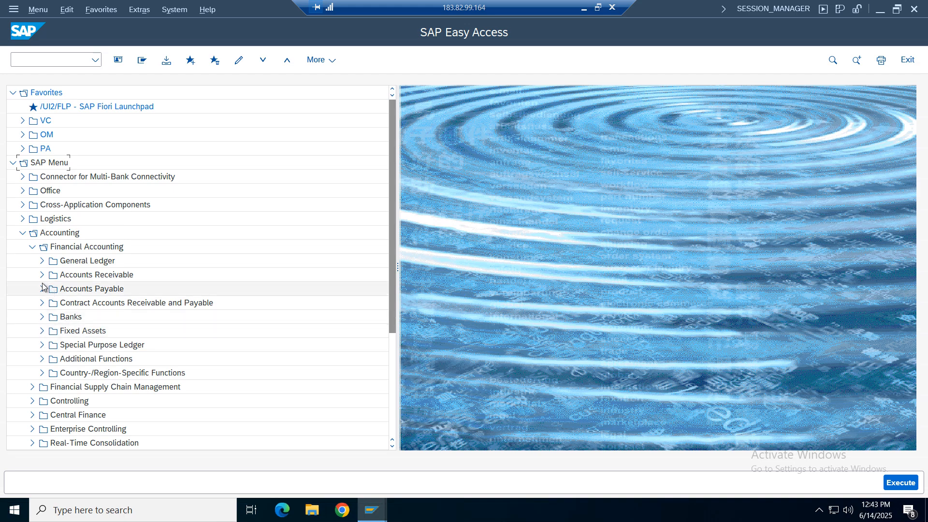
left_click(42, 275)
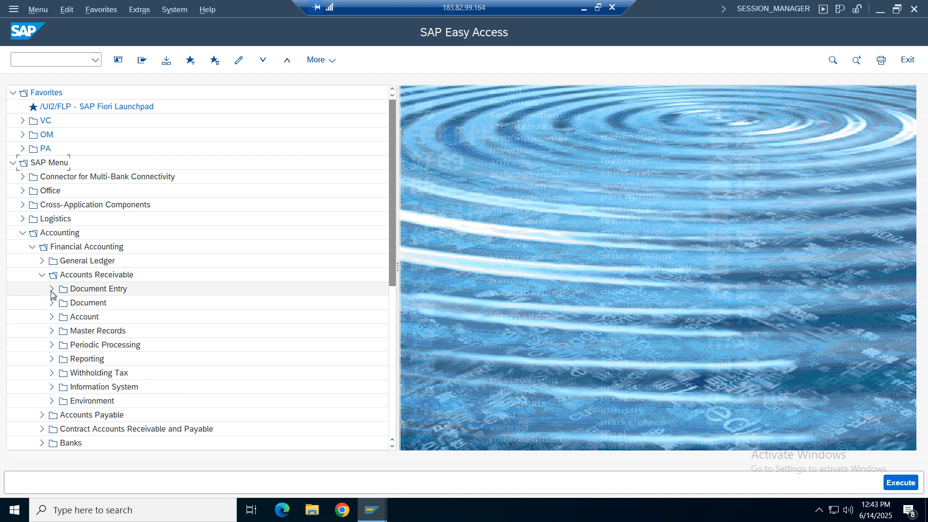
left_click(52, 317)
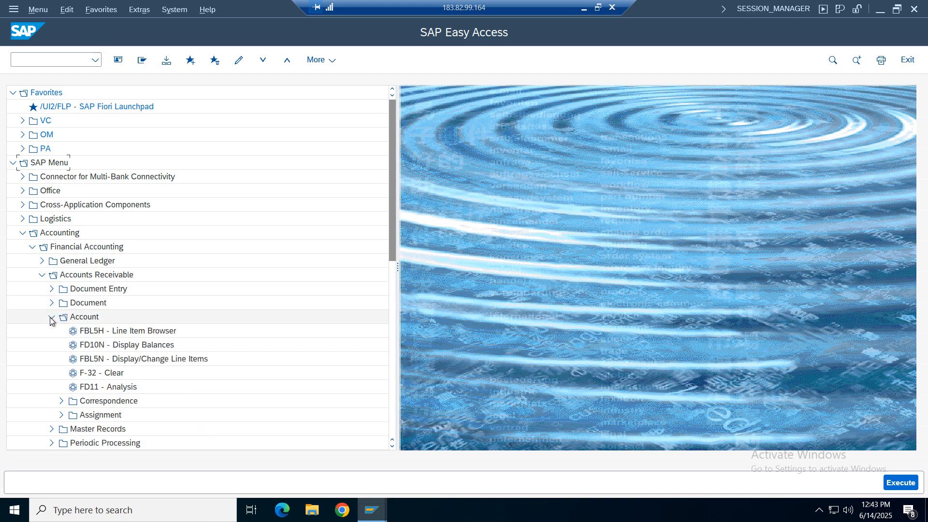
double_click(108, 332)
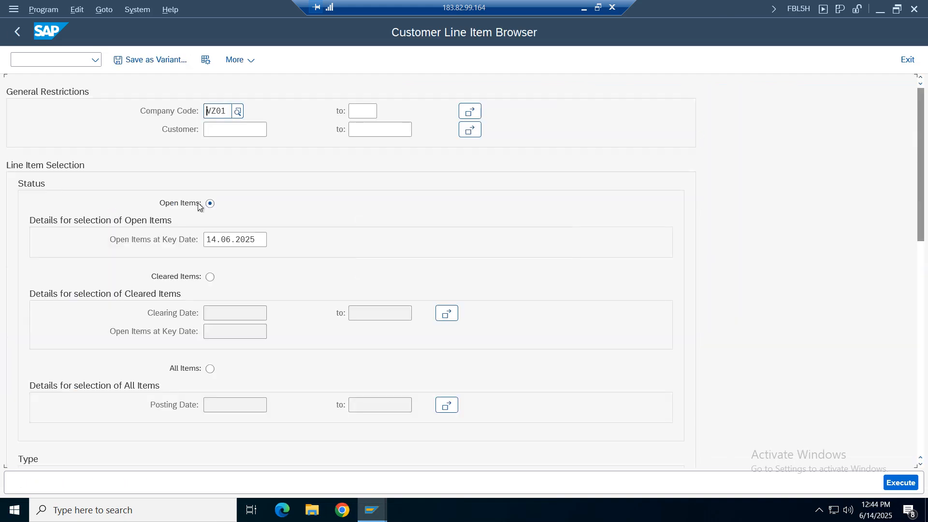
left_click(233, 135)
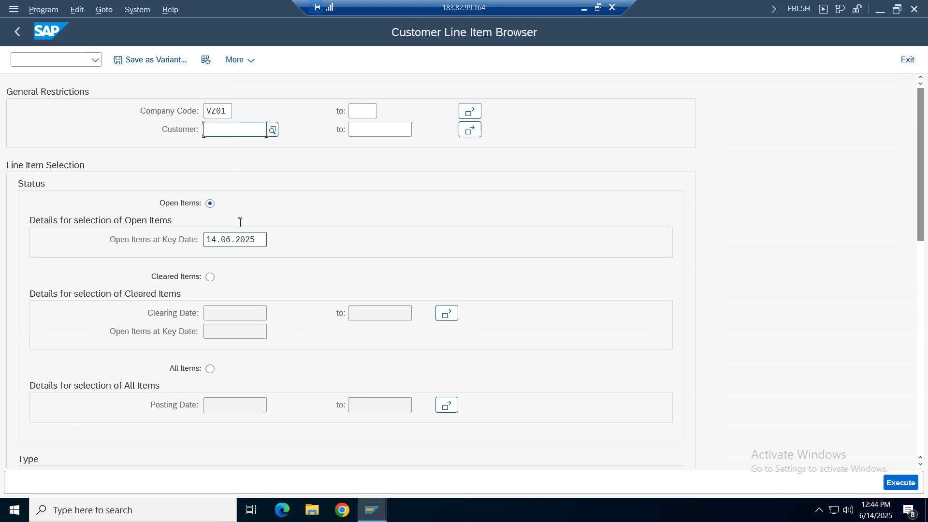
scroll(203, 286, "down", 3)
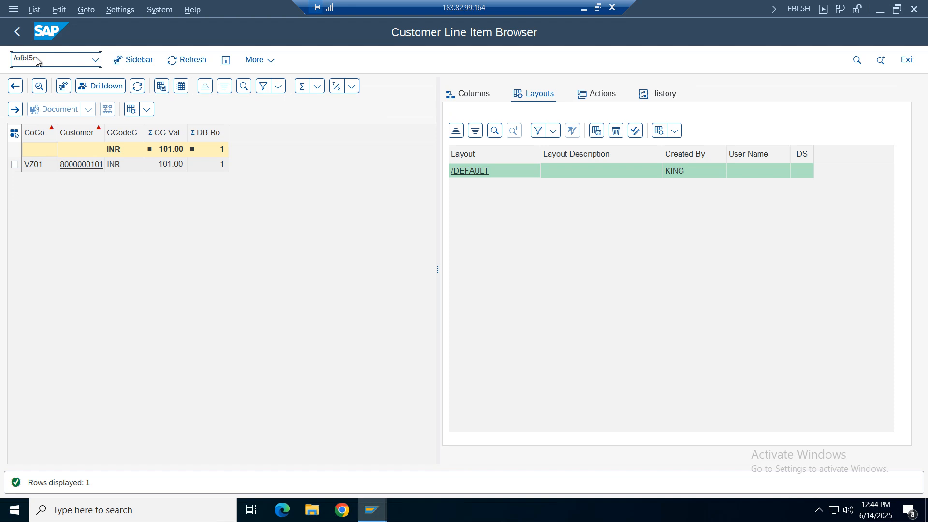
Open transaction FBL5N in a new session and display all customer line items for company code VZ01.
key("Return")
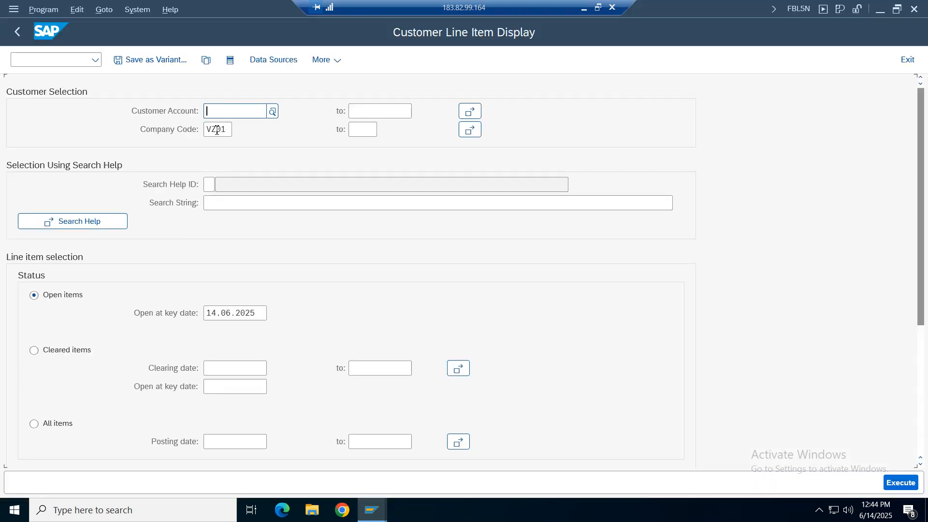
left_click(49, 425)
key("F8")
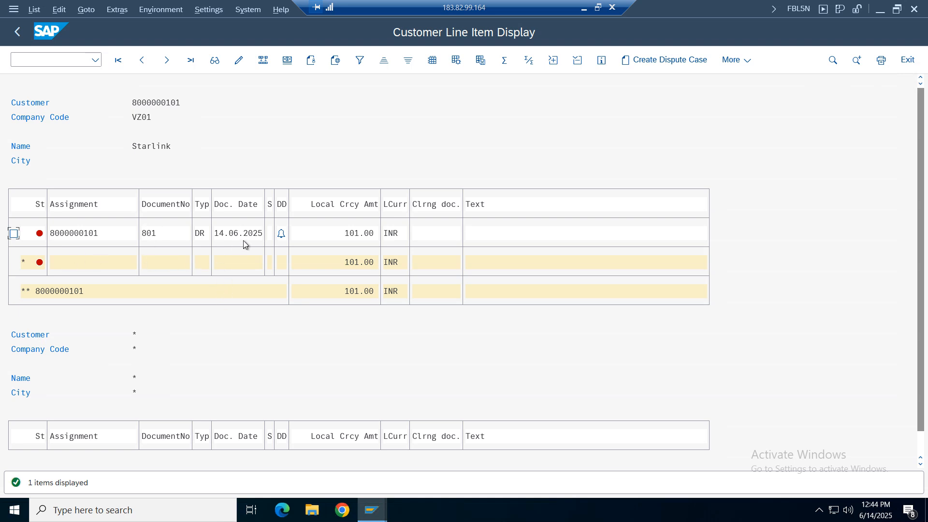
Switch to the SAP Easy Access session and open F-28 Incoming Payments from the Accounts Receivable document entry functions.
left_click(352, 264)
mouse_move(40, 239)
left_click(371, 510)
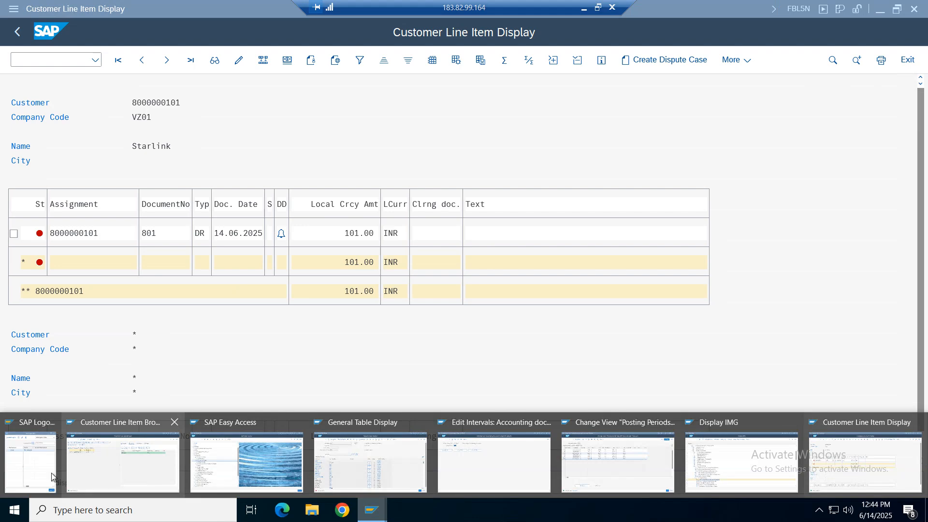
left_click(219, 484)
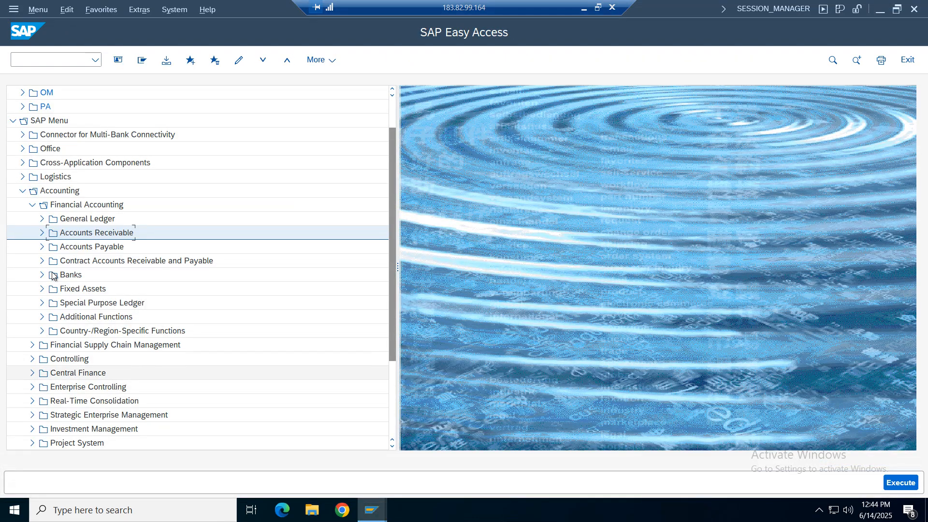
left_click(42, 234)
left_click(52, 247)
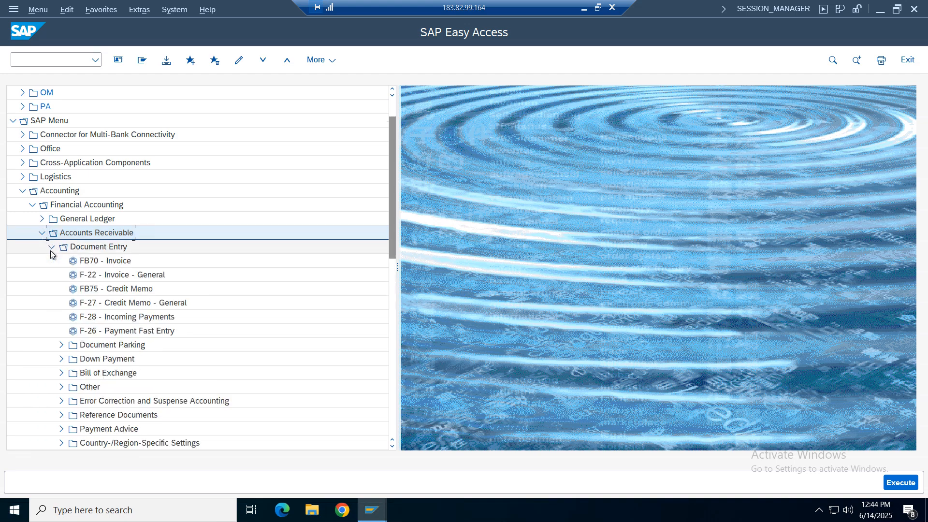
left_click(97, 417)
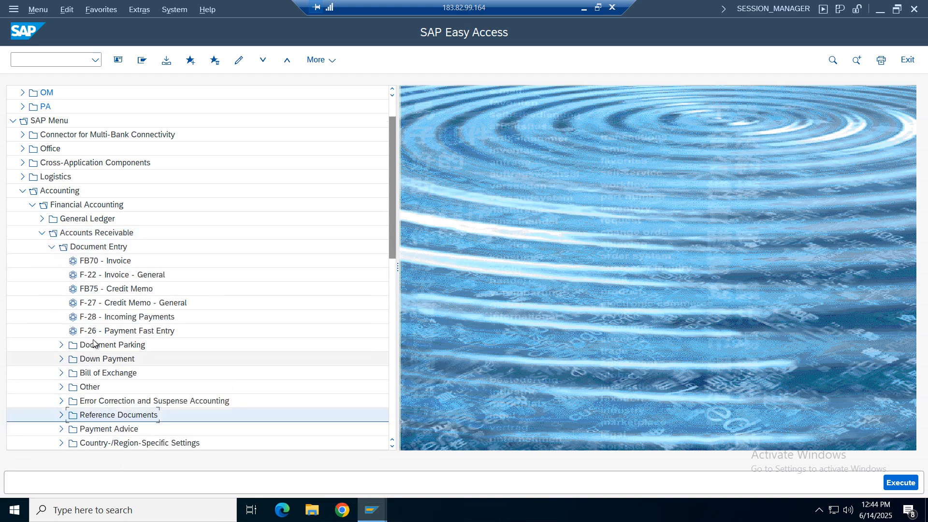
double_click(119, 317)
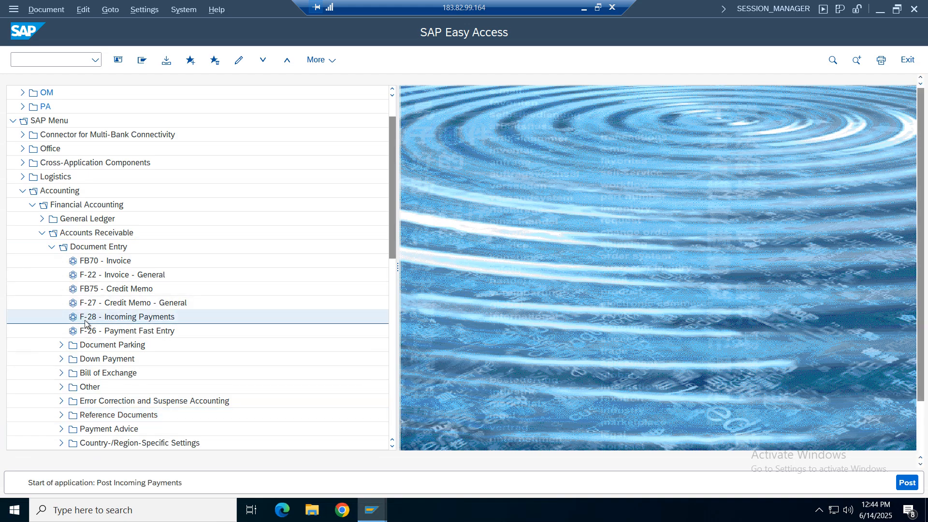
Set the document date of the incoming payment to 14.06.2025.
left_click(121, 93)
left_click(175, 93)
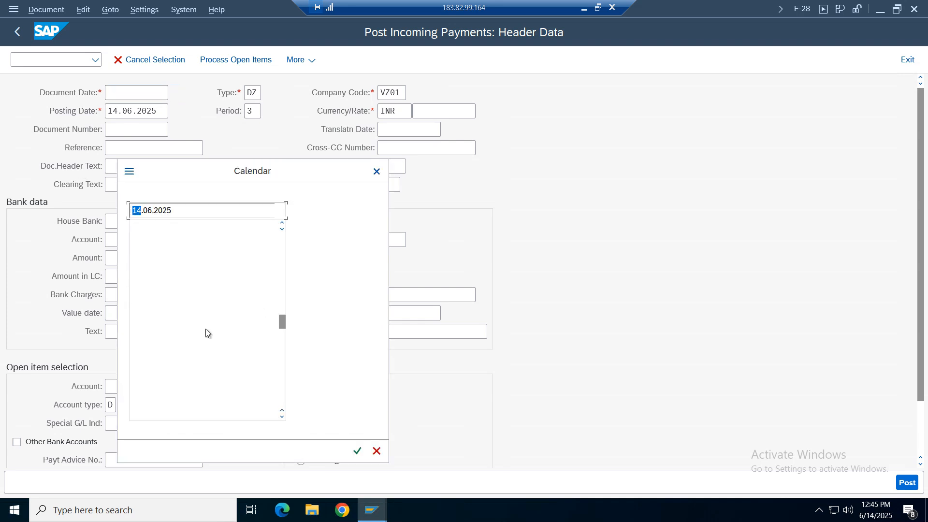
double_click(245, 318)
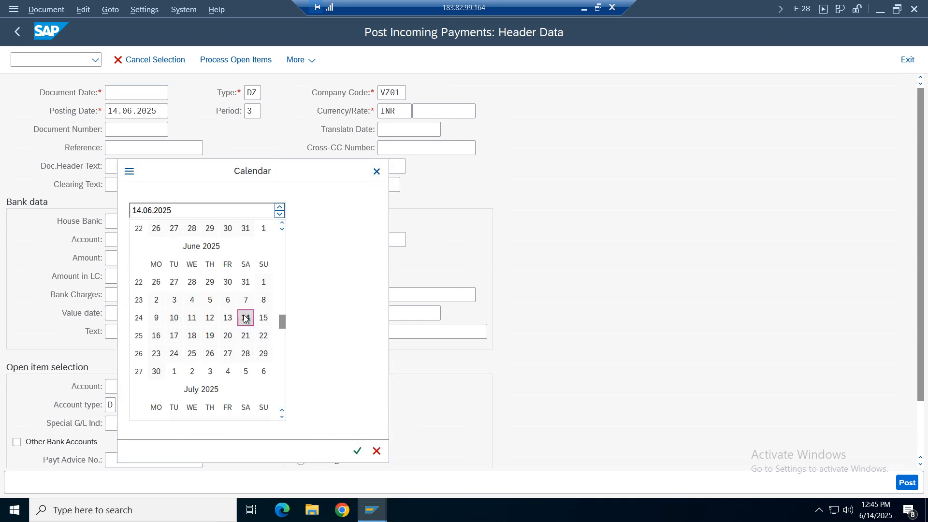
Enter "customer pay" as the reference and copy it into the document header text.
left_click(129, 148)
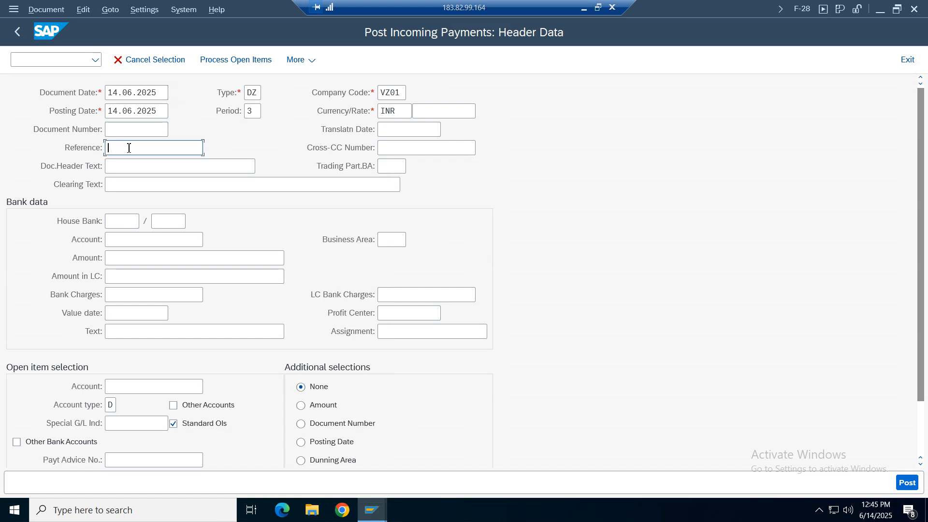
type("cusomer pay")
left_click(125, 148)
type("t")
key("ctrl+a")
key("ctrl+c")
left_click(156, 148)
left_click(160, 166)
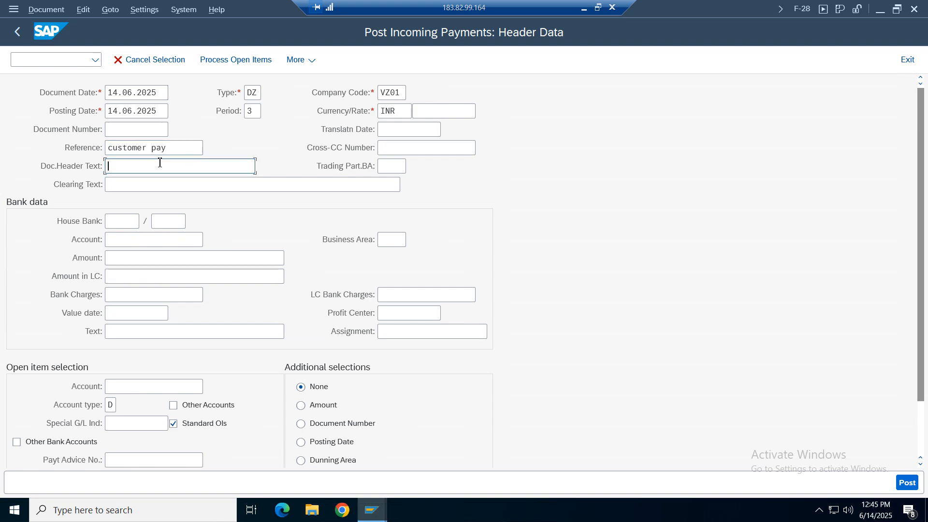
key("ctrl+v")
Fill the bank data with the Cash G/L account, amount 101 and text "incoming payment".
left_click(124, 240)
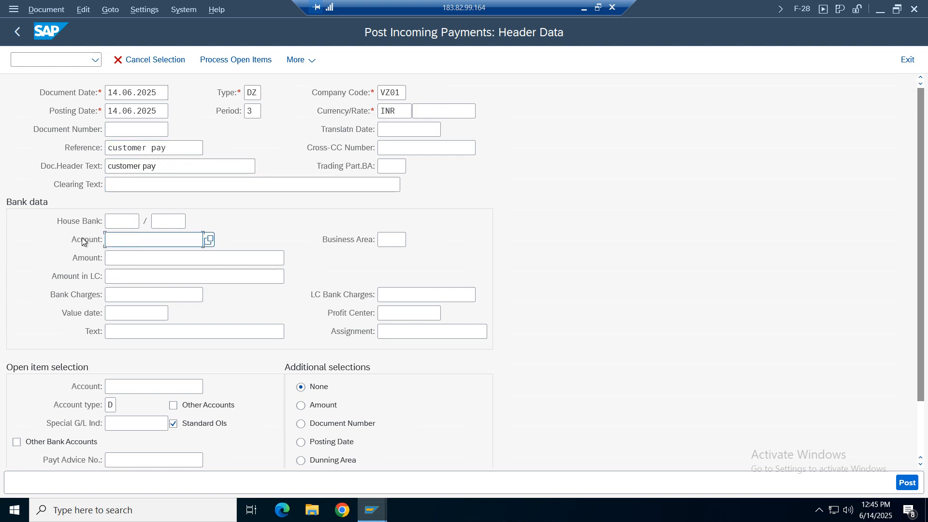
left_click(208, 241)
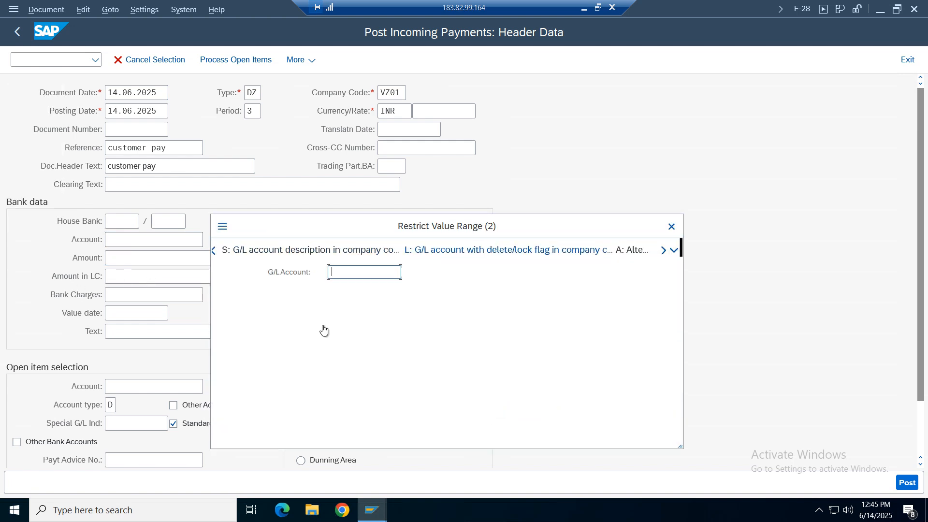
key("Return")
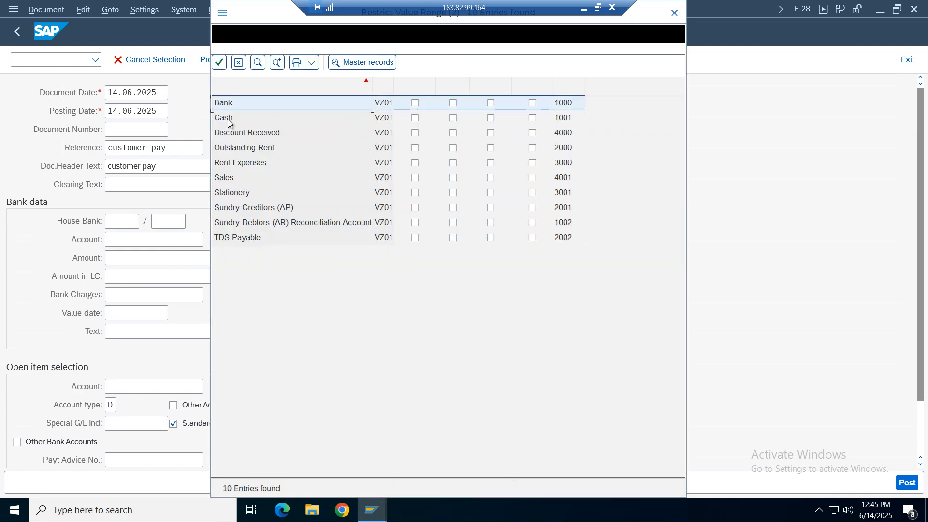
double_click(227, 120)
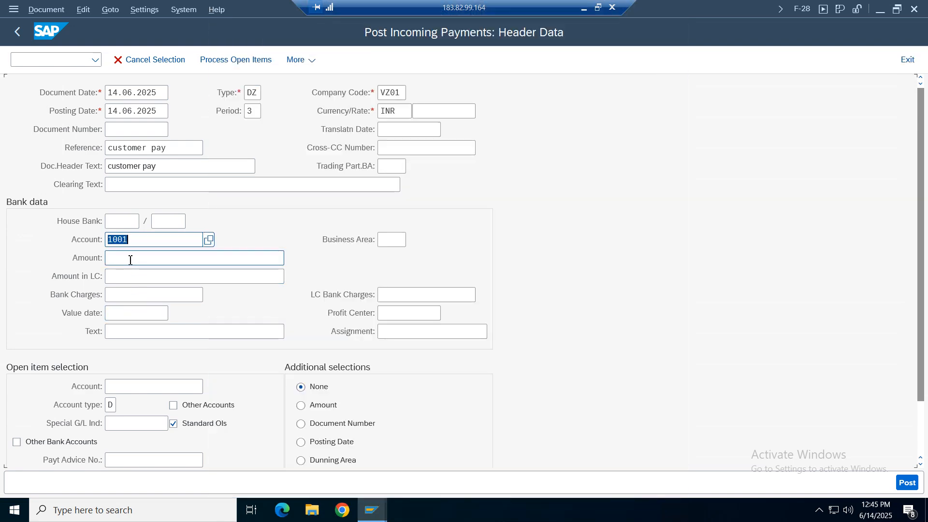
left_click(174, 261)
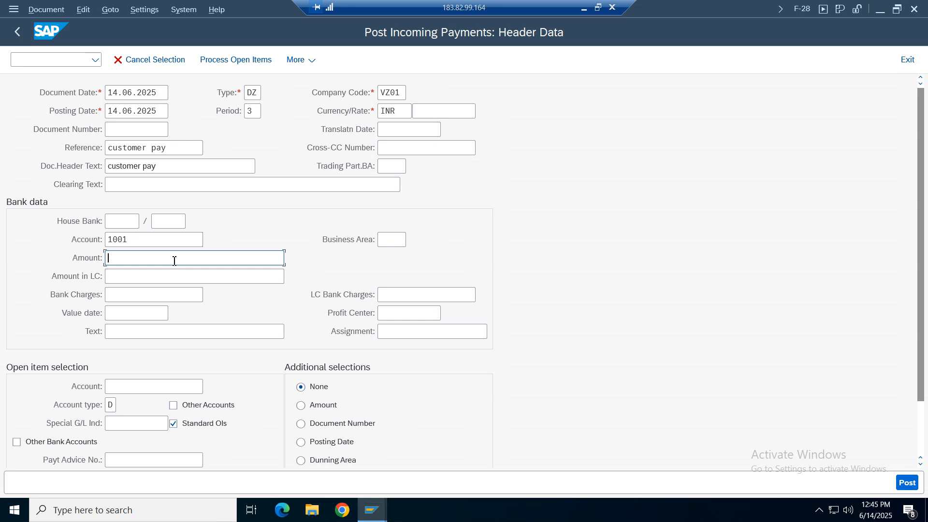
type("1")
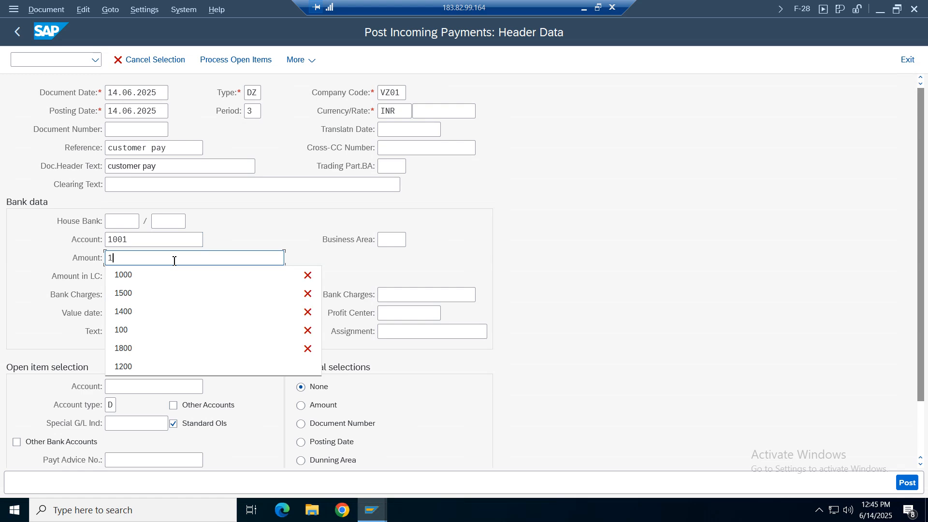
type("01")
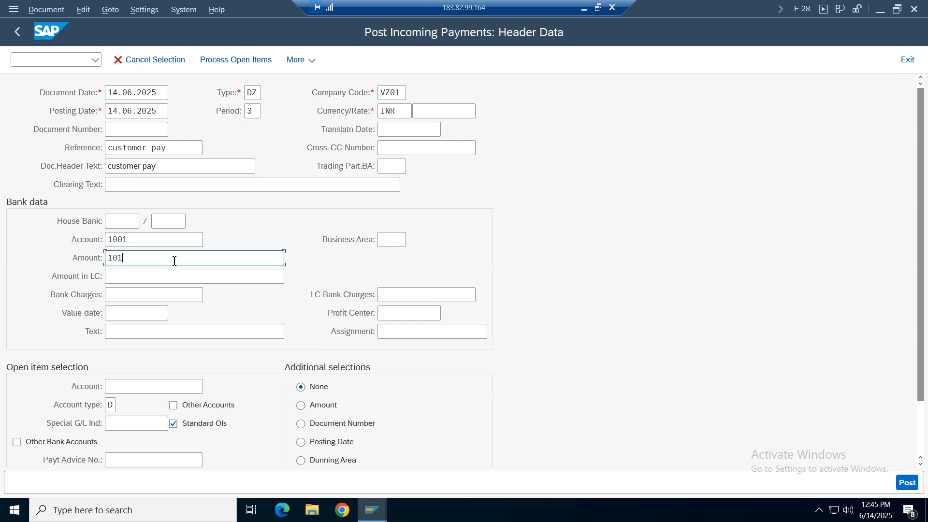
left_click(134, 331)
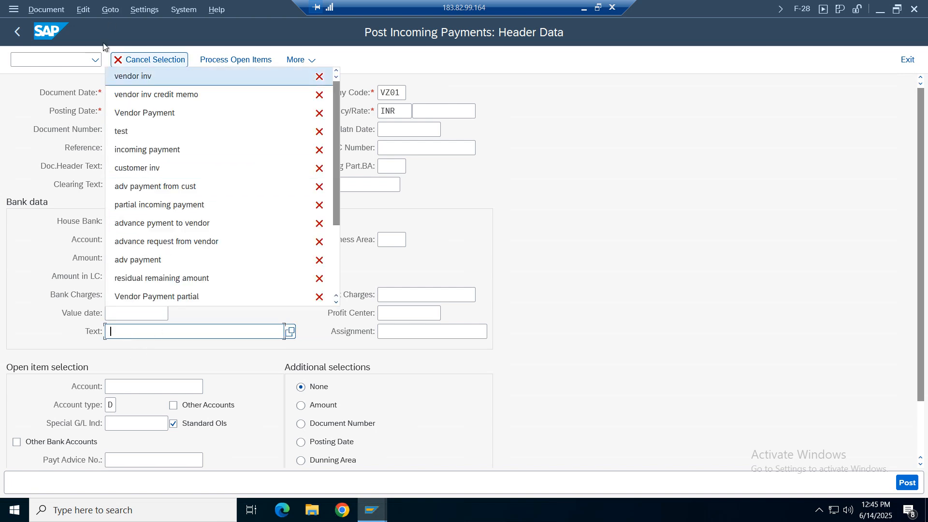
left_click(137, 150)
Look up the customers of company code VZ01 and choose Starlink as the open item selection account.
left_click(133, 386)
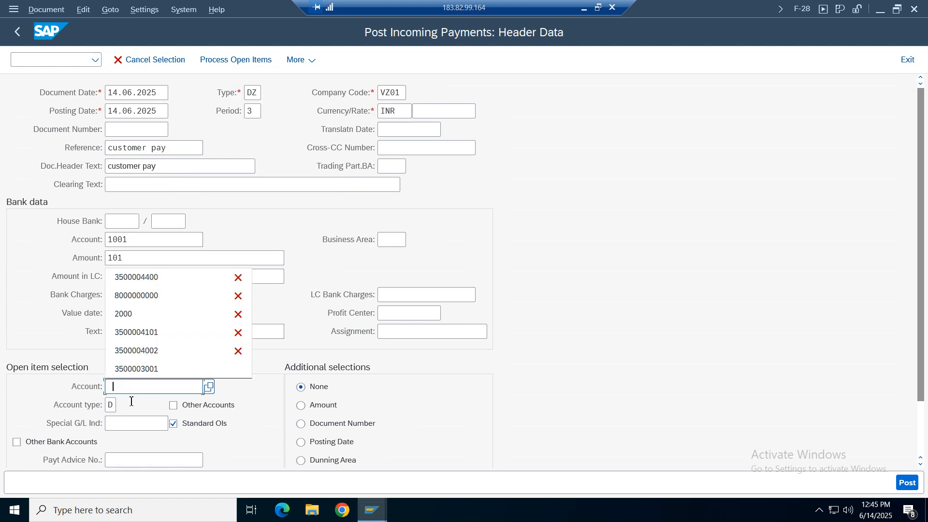
left_click(209, 387)
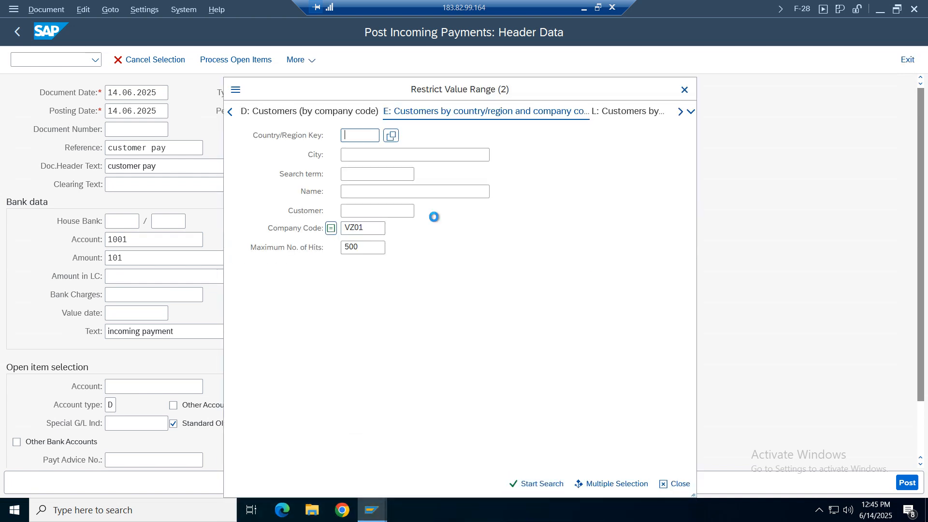
key("Return")
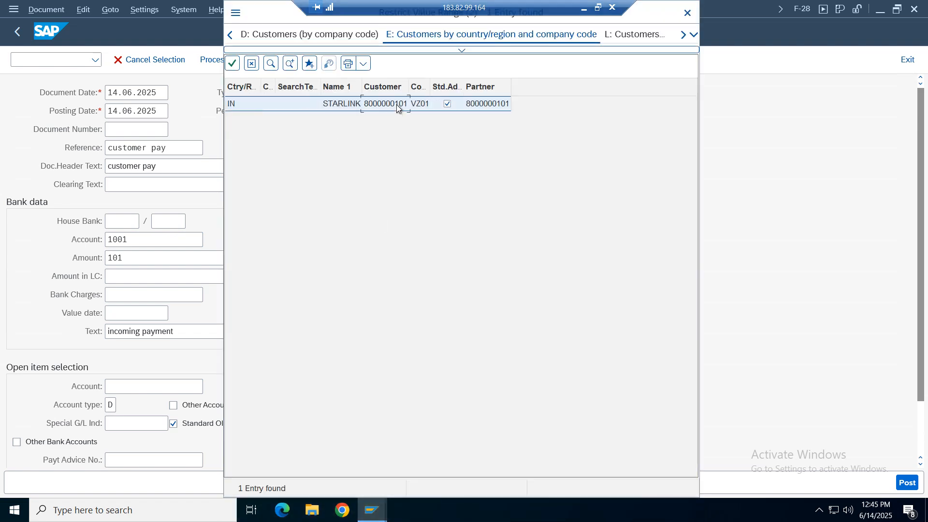
double_click(396, 105)
left_click_drag(160, 386, 97, 380)
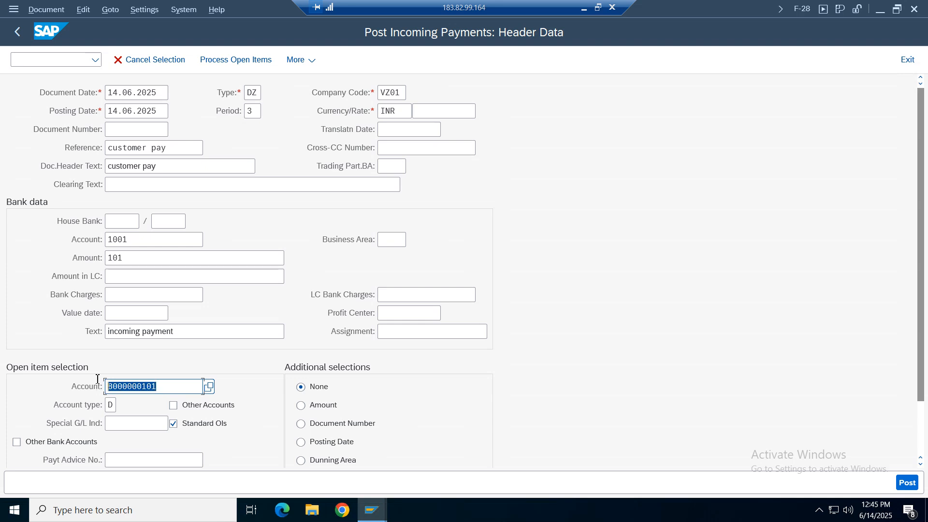
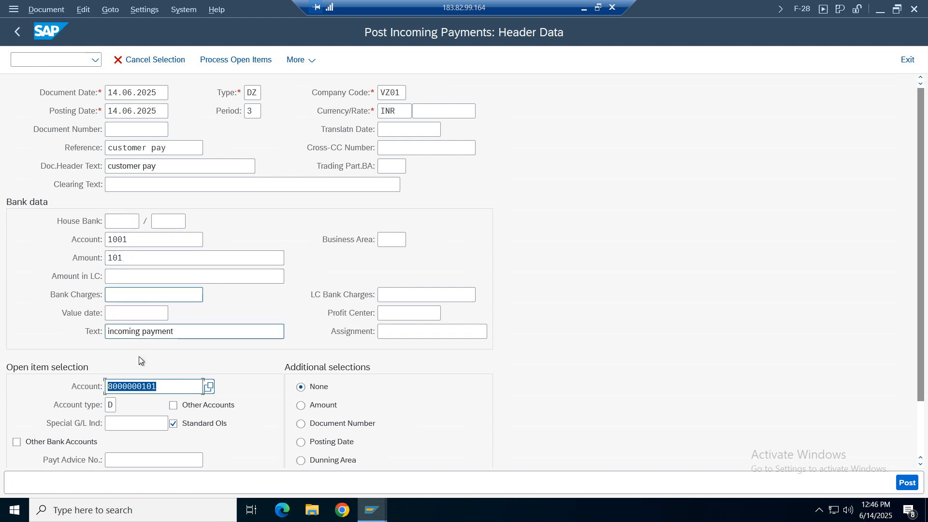
Try to process the open items of the incoming payment.
left_click(128, 258)
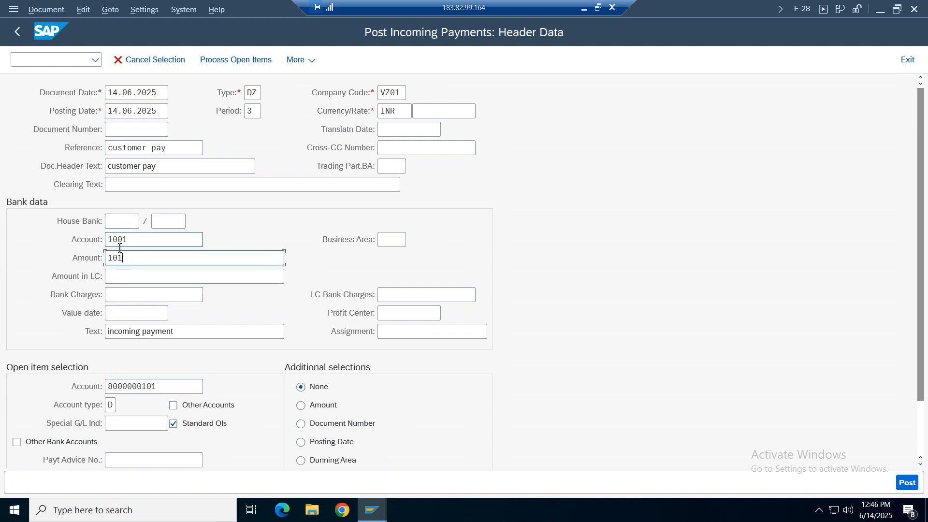
left_click(128, 240)
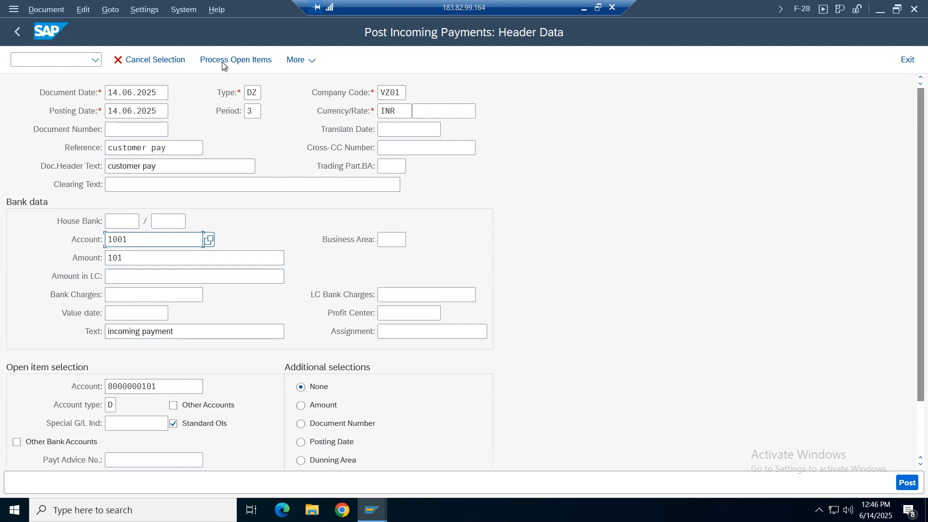
left_click(237, 60)
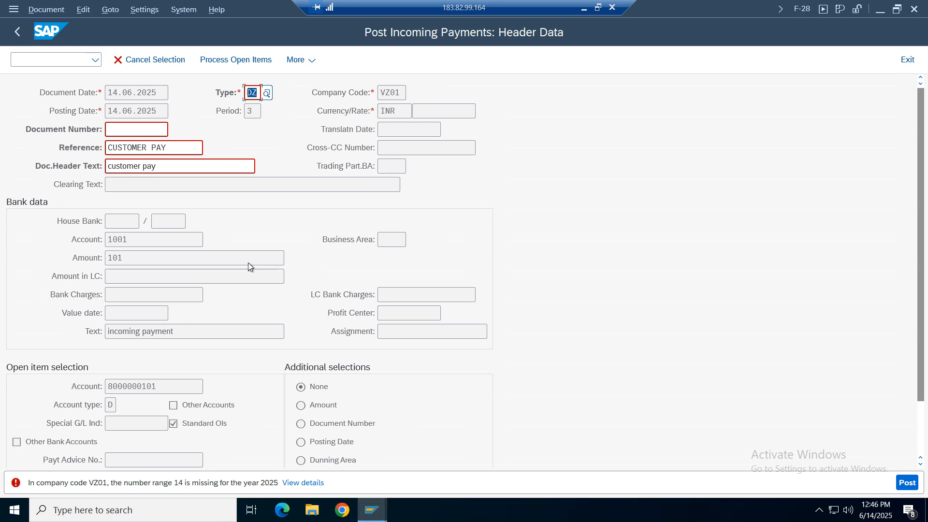
Search the document type list for DZ.
left_click(269, 97)
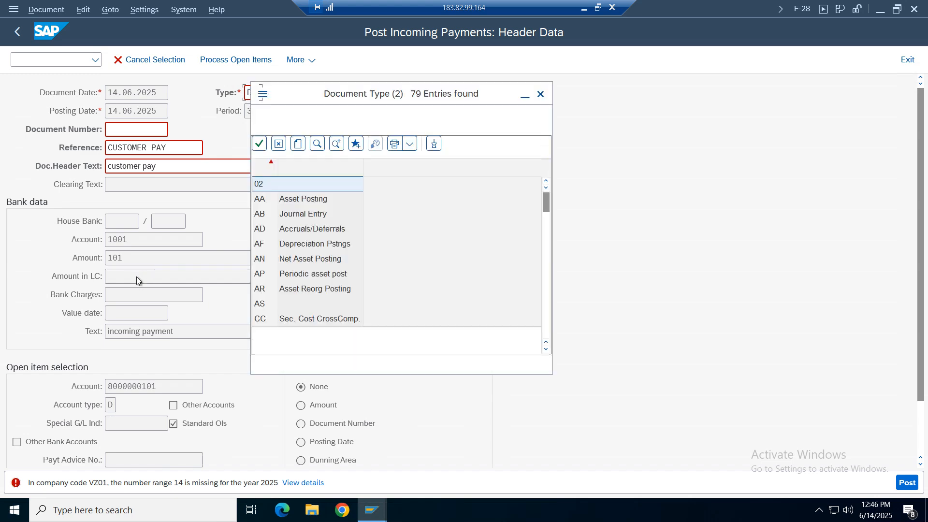
key("ctrl+f")
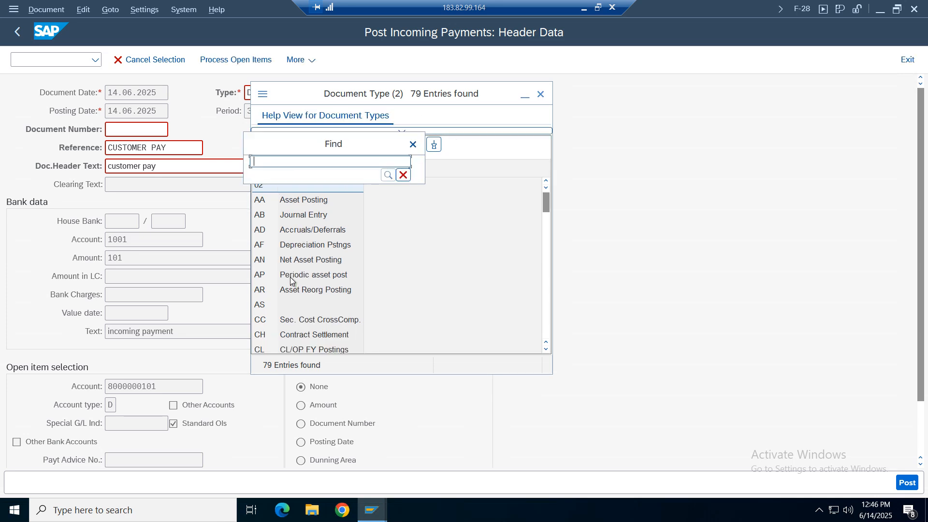
type("dz")
key("Return")
key("Return")
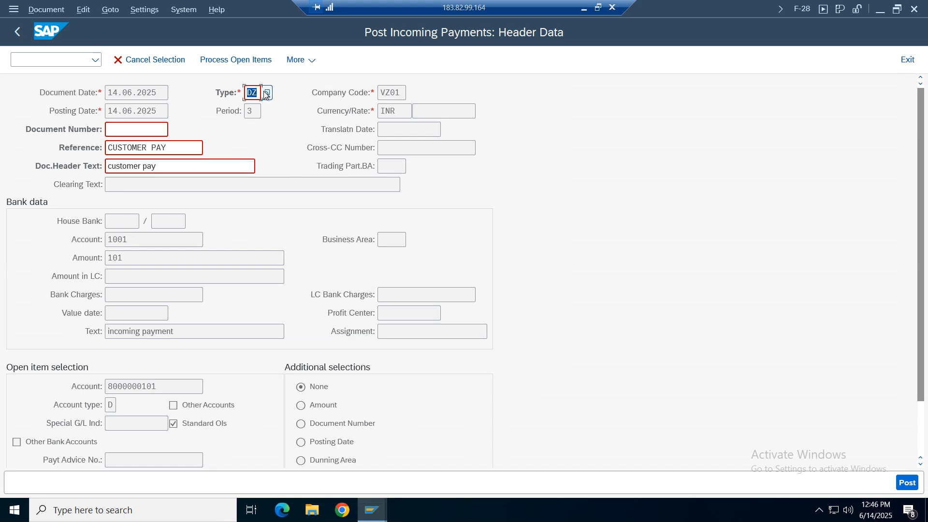
Return to the Post Incoming Payments session and try again to process the open items.
left_click(385, 517)
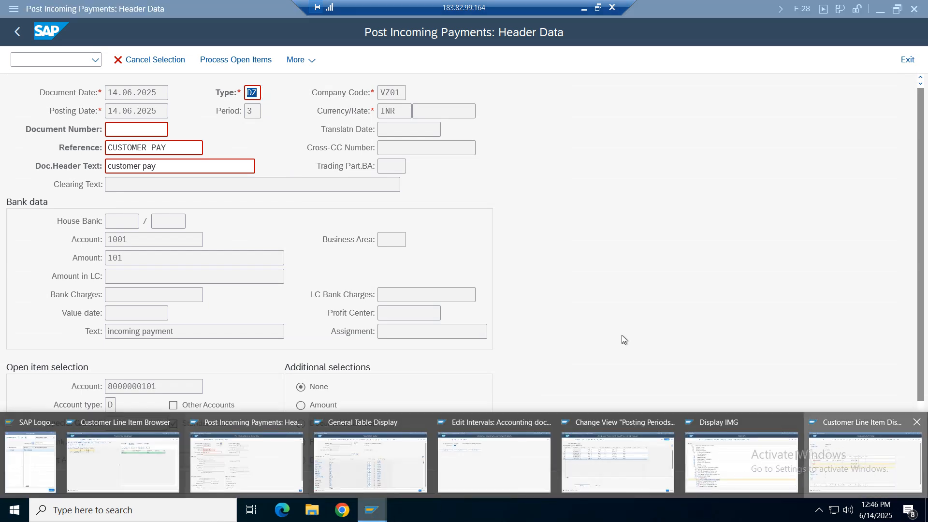
left_click(903, 464)
left_click(377, 510)
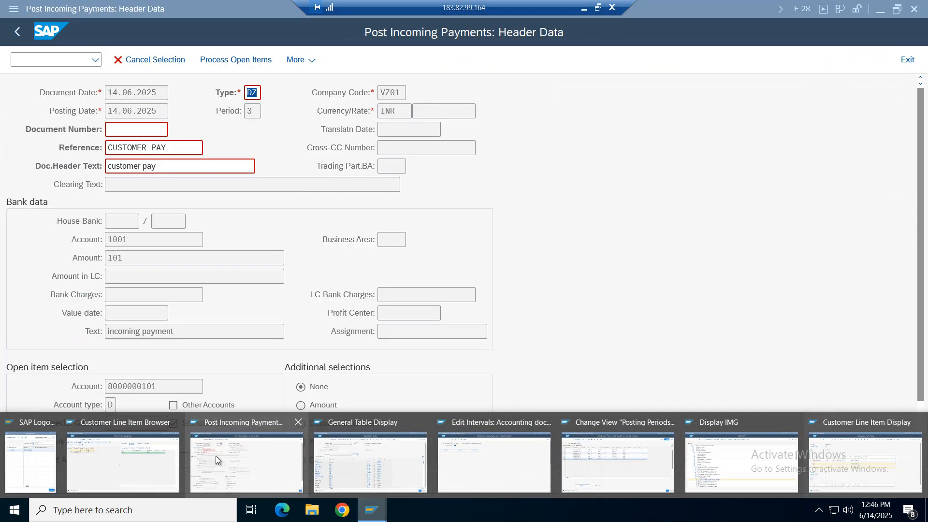
left_click(215, 457)
left_click(228, 67)
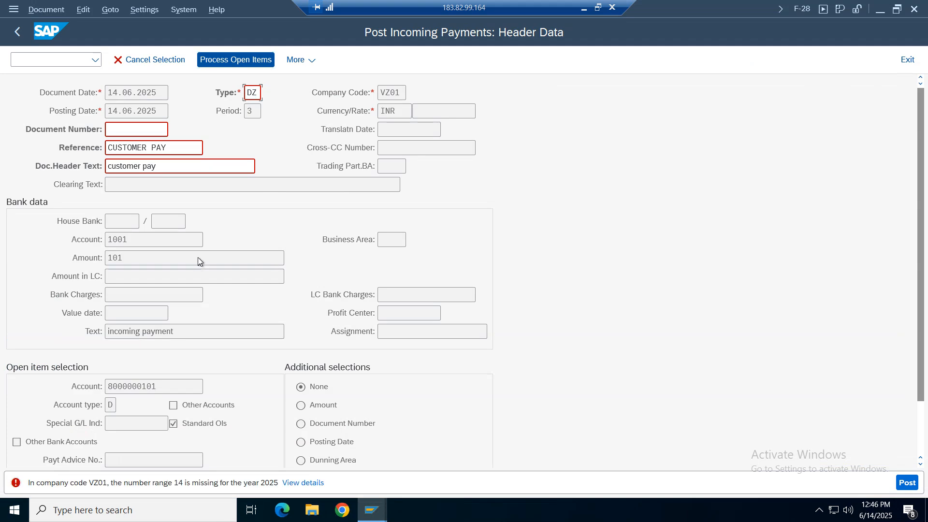
Open the number range transaction FBN1 in a new session and switch back to the Post Incoming Payments session.
left_click(66, 61)
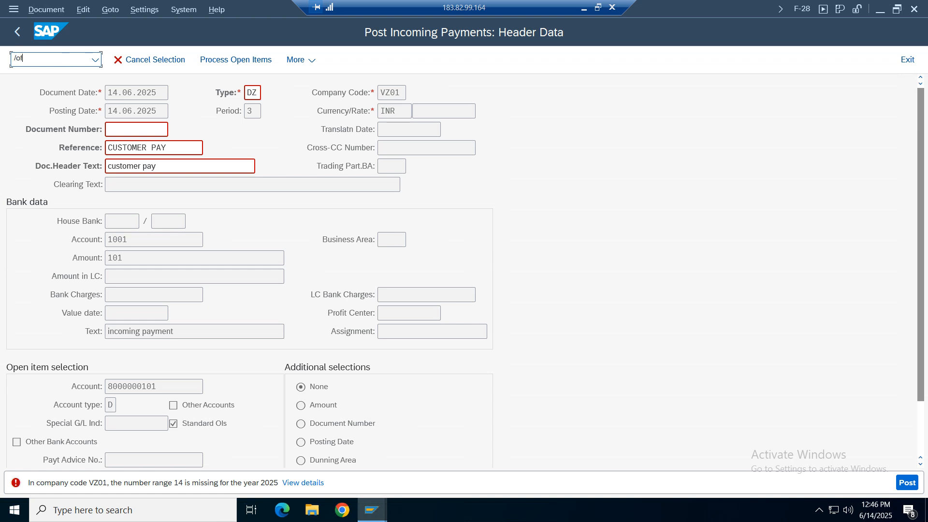
type("/nfbn1")
key("Return")
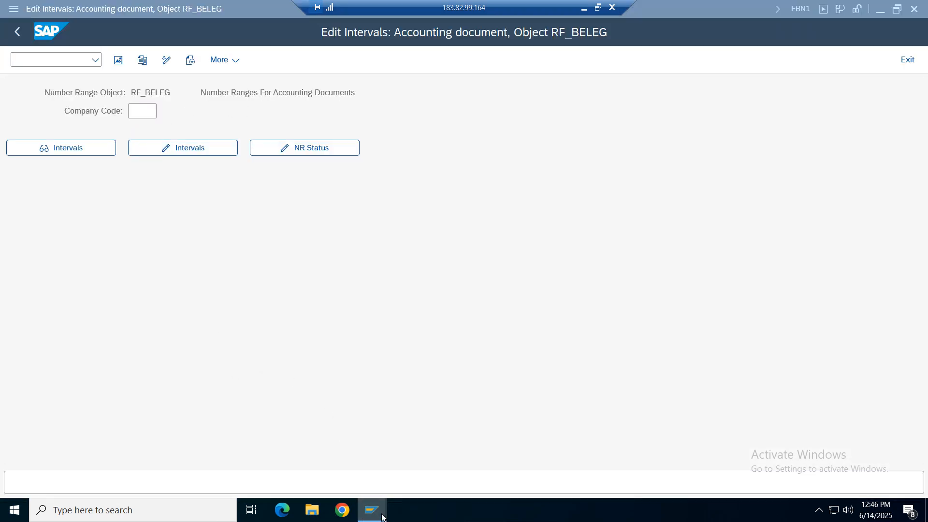
mouse_move(368, 505)
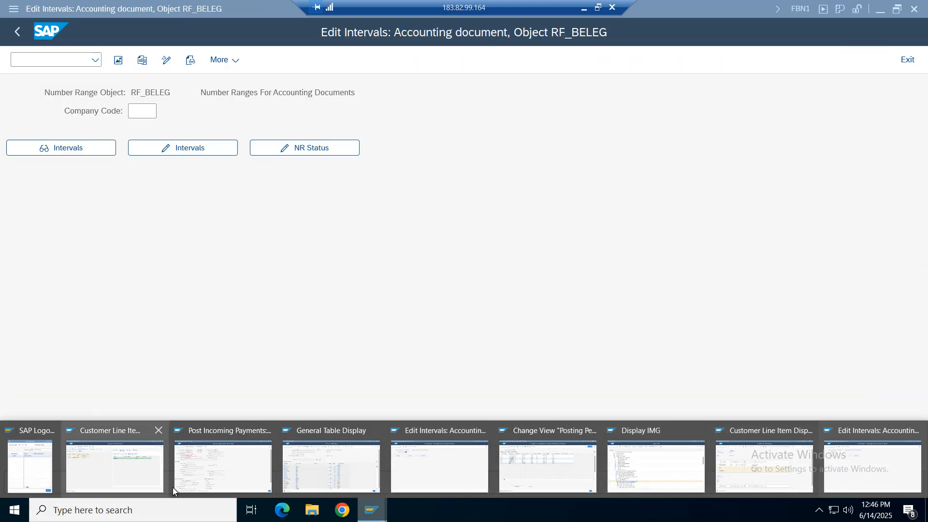
left_click(202, 462)
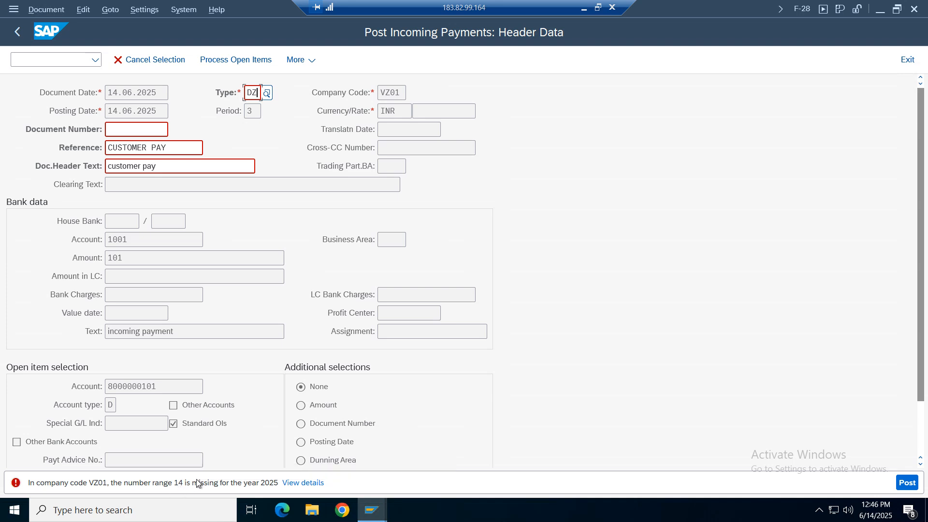
In the FBN1 session, open the number range intervals of company code VZ01 for editing and insert a new interval row.
mouse_move(372, 508)
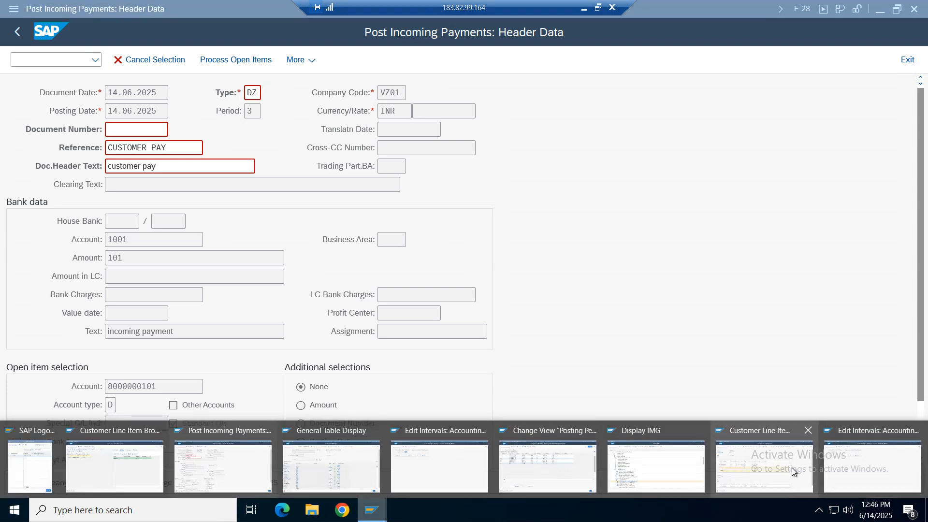
left_click(865, 458)
left_click(142, 112)
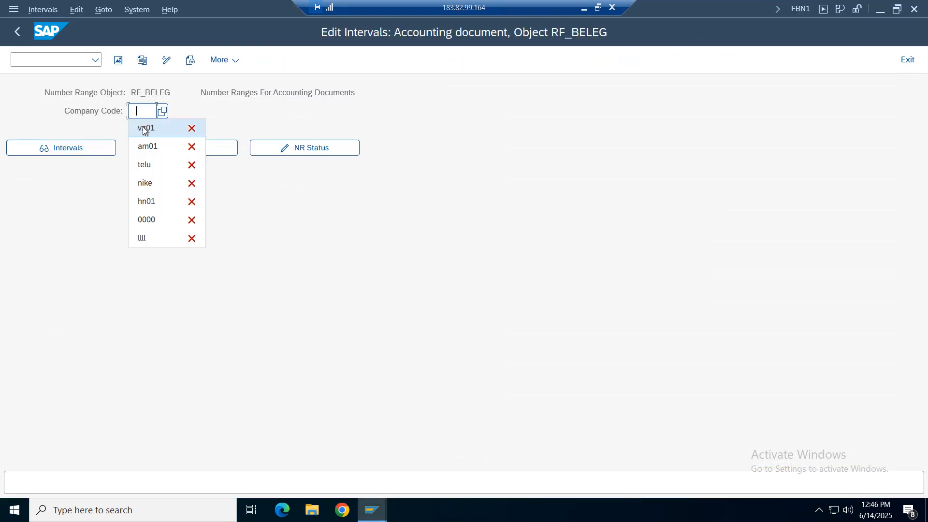
left_click(142, 127)
left_click(183, 147)
left_click(190, 60)
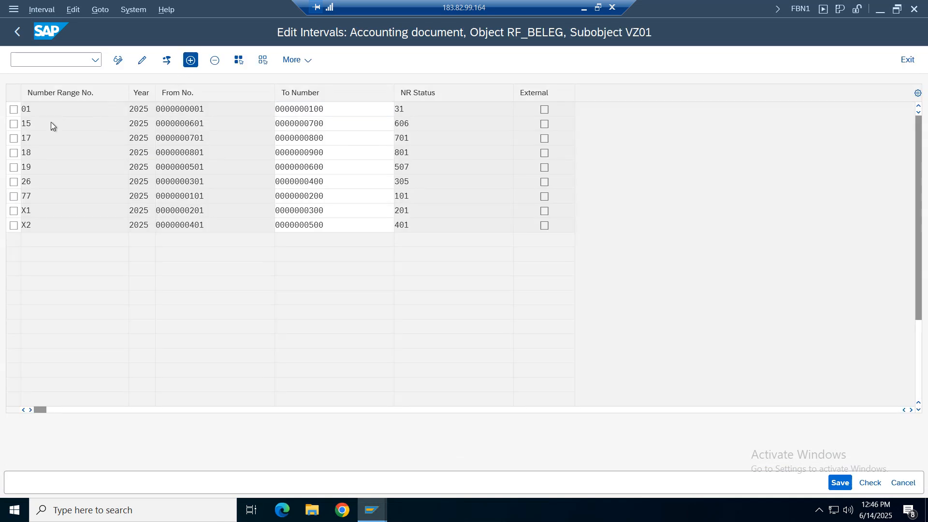
Define number range 14 for year 2025 from 901 to 1000 and save the intervals.
left_click(35, 109)
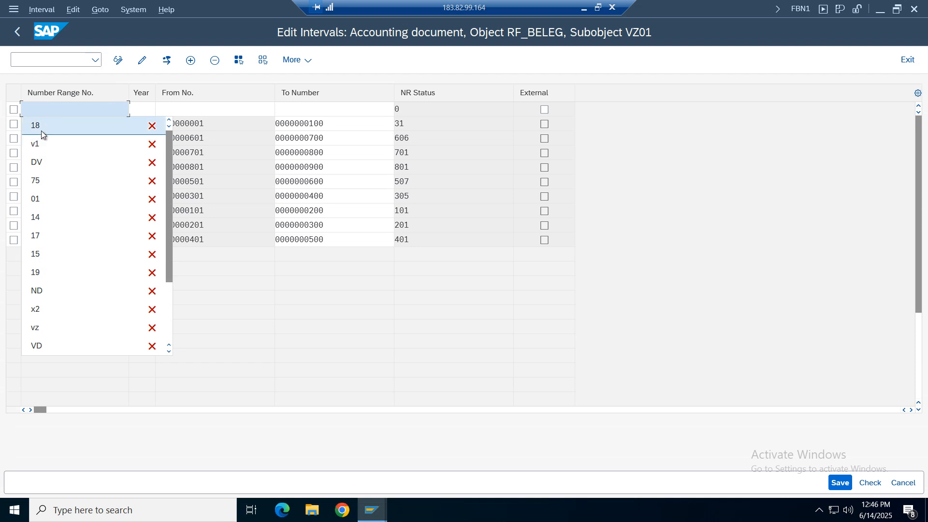
left_click(42, 111)
type("14")
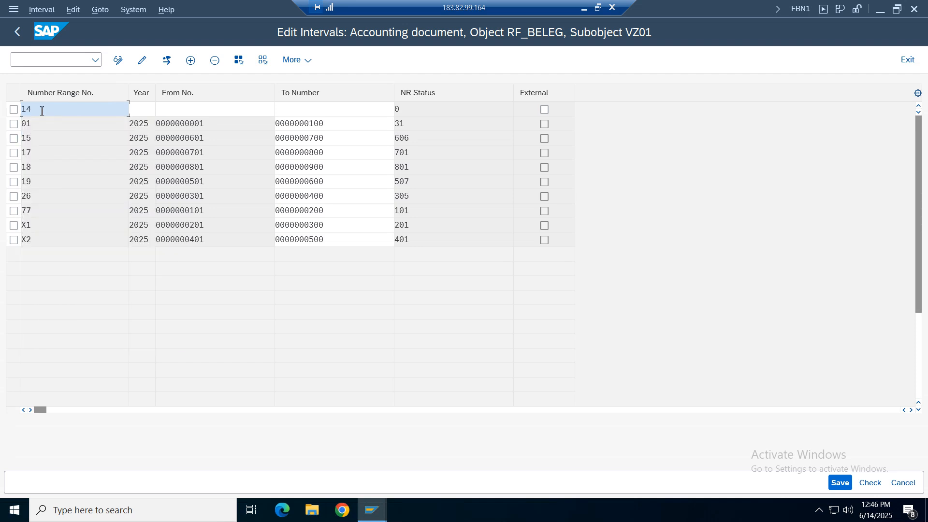
left_click(140, 109)
left_click(160, 124)
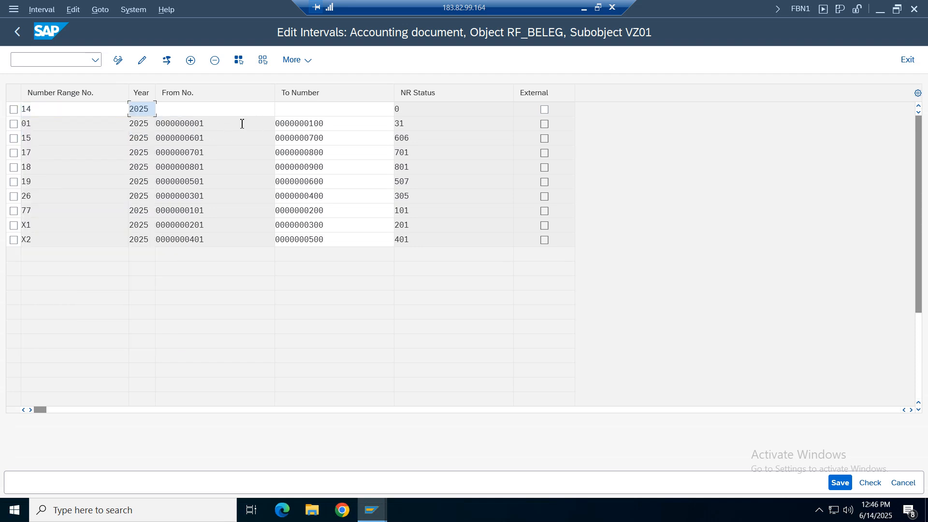
left_click(218, 112)
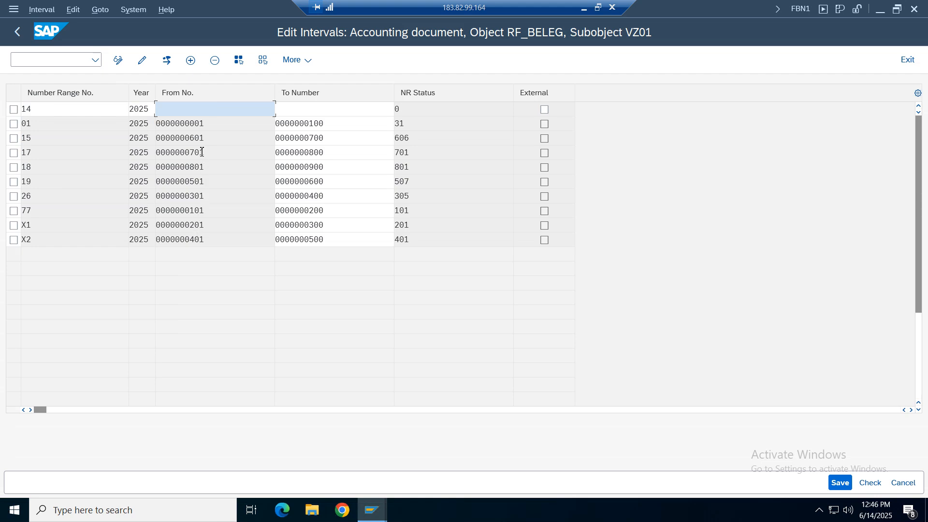
type("901")
key("Tab")
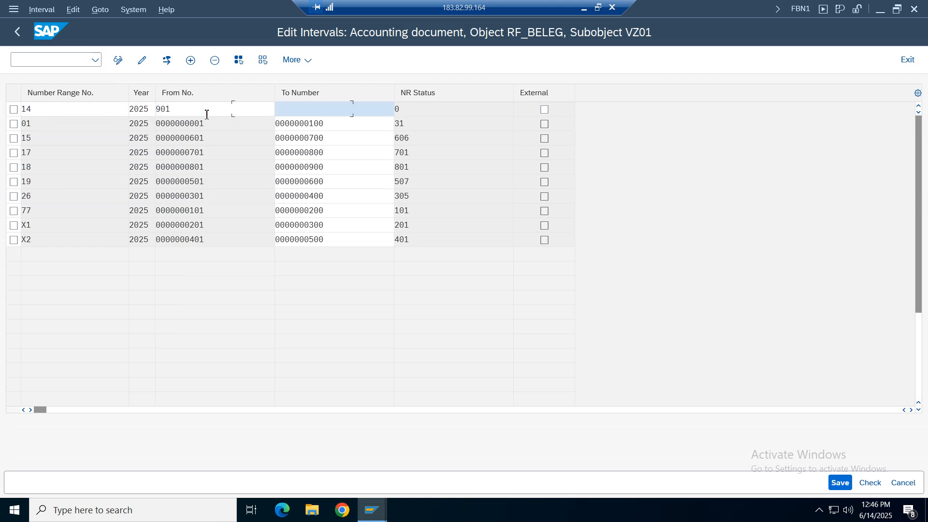
type("1000")
key("Return")
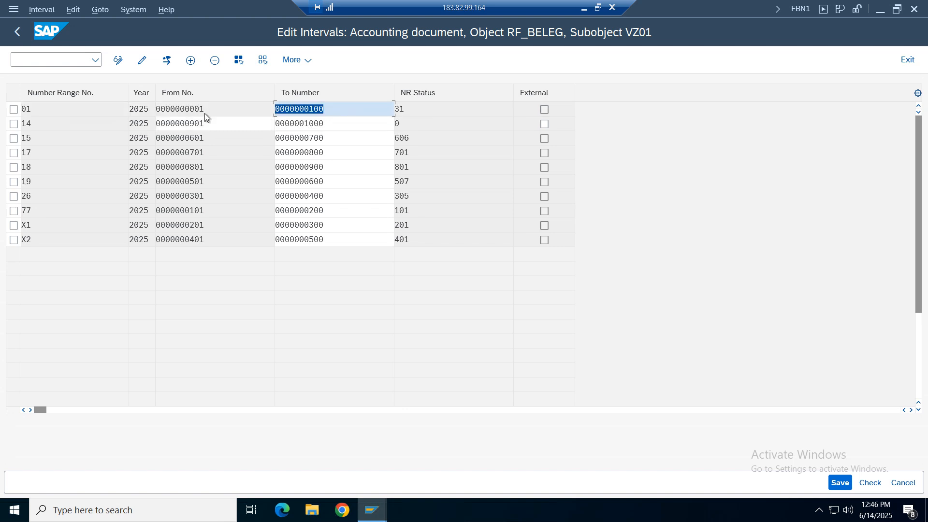
left_click(839, 482)
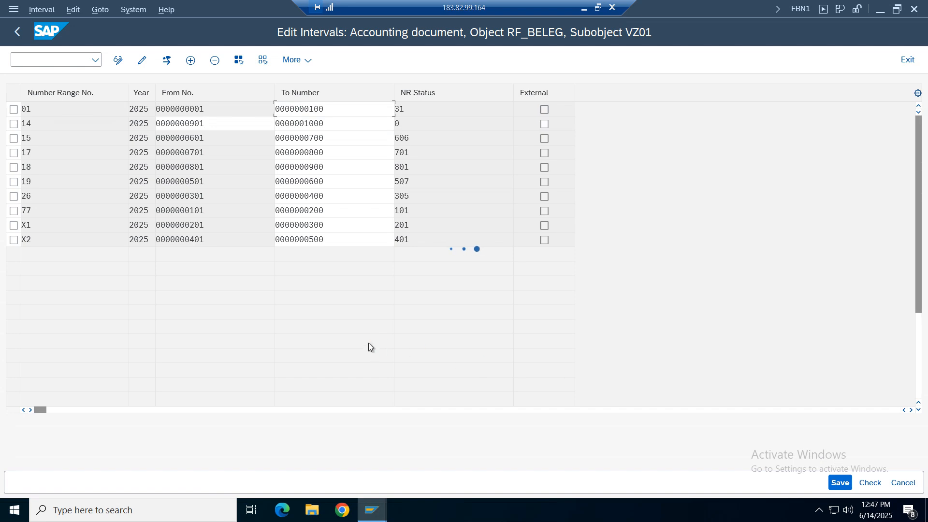
left_click(387, 382)
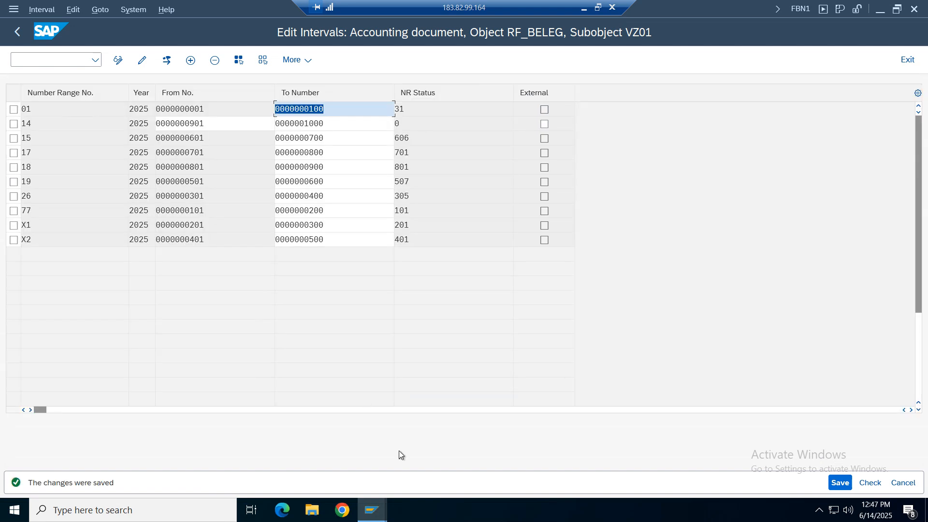
Return to the Post Incoming Payments session and process the open items of the payment.
mouse_move(371, 510)
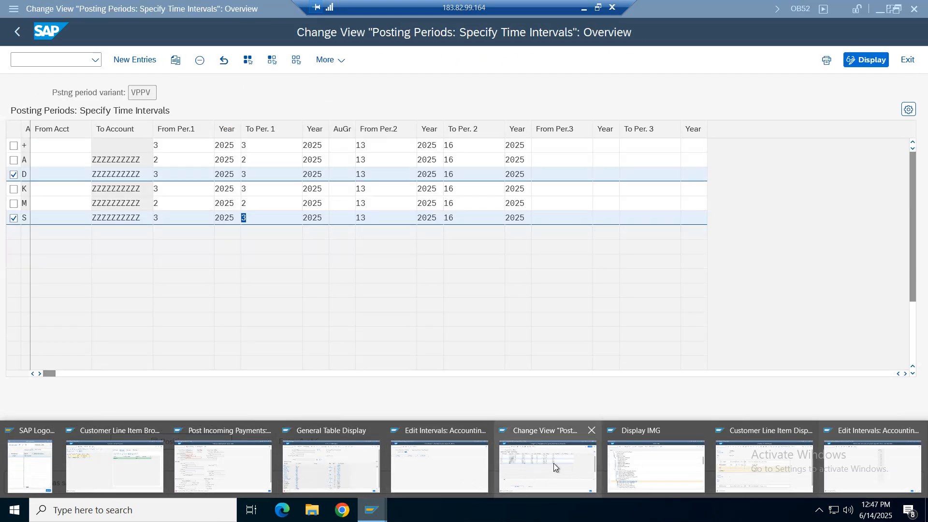
left_click(232, 468)
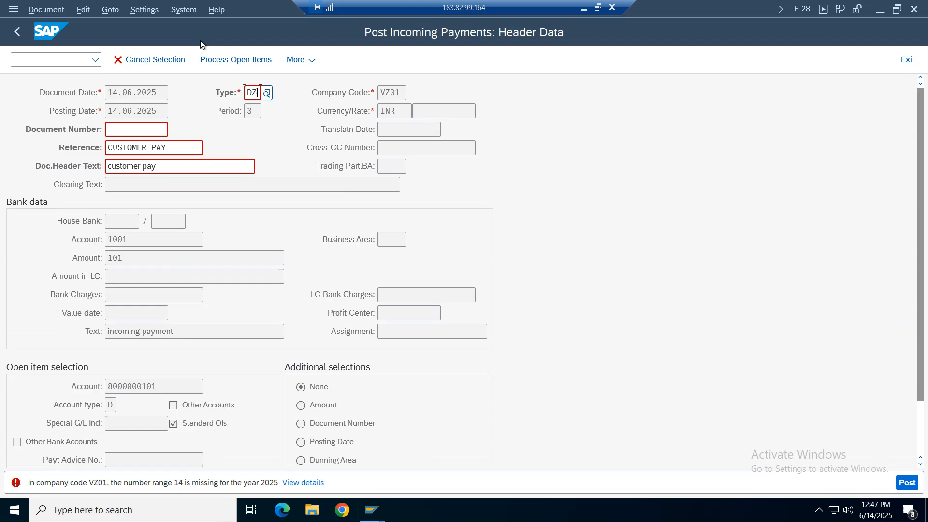
left_click(235, 60)
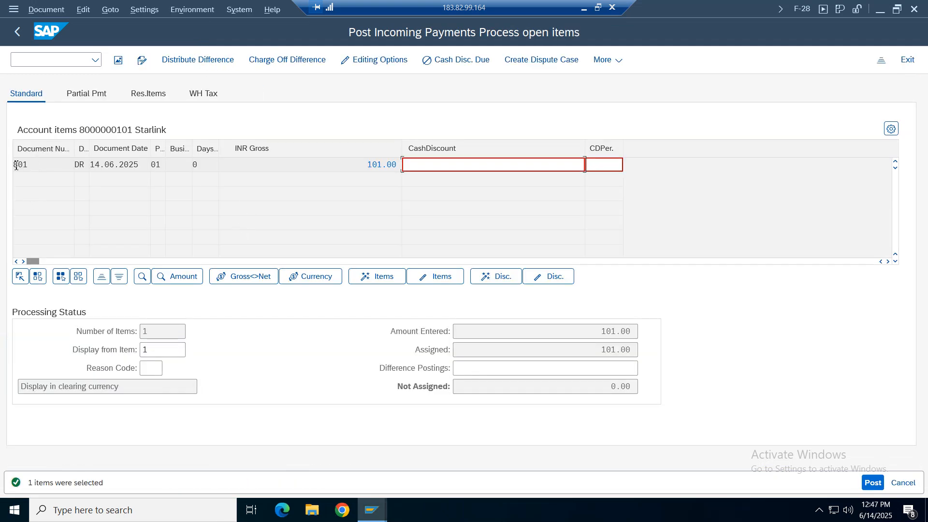
Check the customer's open item and compare its gross amount with the entered, assigned and not assigned amounts.
double_click(16, 165)
left_click(96, 130)
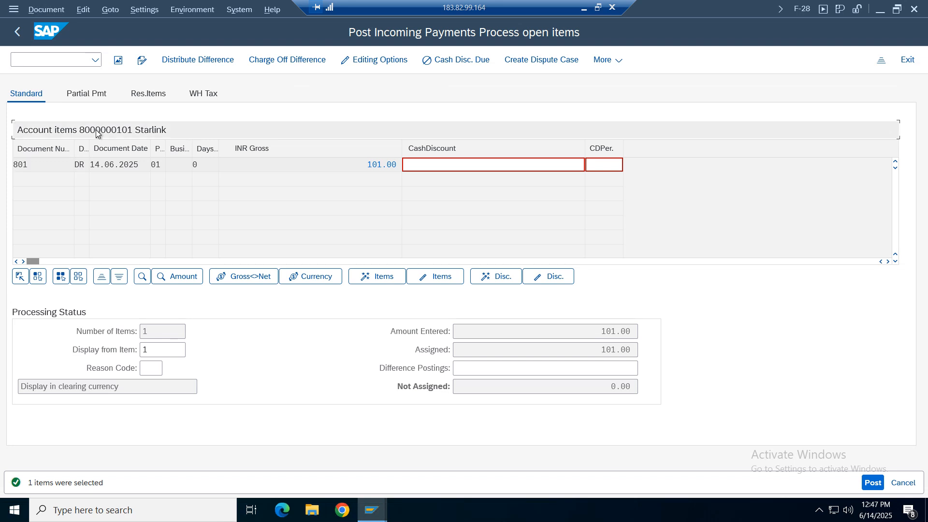
left_click_drag(35, 166, 13, 161)
left_click_drag(435, 168, 370, 165)
left_click(606, 344)
left_click_drag(612, 389, 636, 382)
left_click(617, 350)
left_click_drag(592, 332, 622, 332)
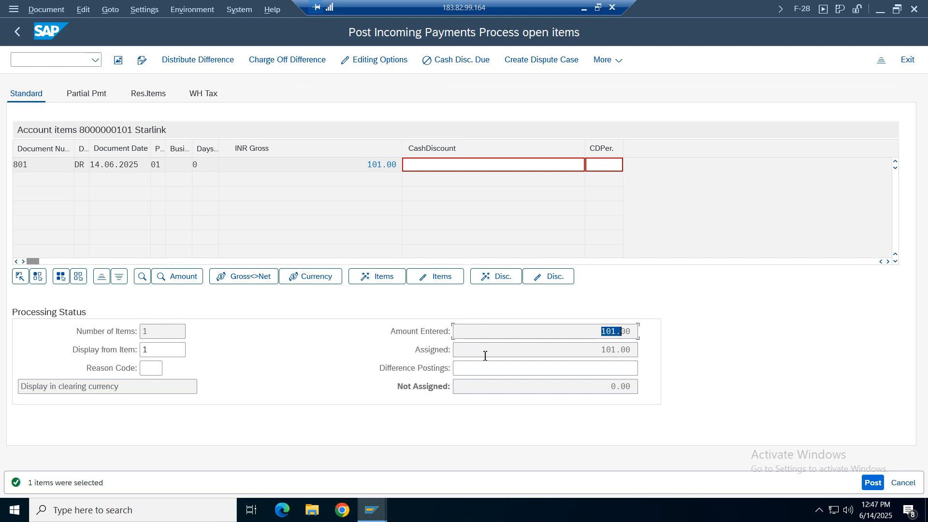
left_click(415, 353)
Simulate and post the incoming payment, and display the posted document.
left_click(46, 9)
left_click(258, 243)
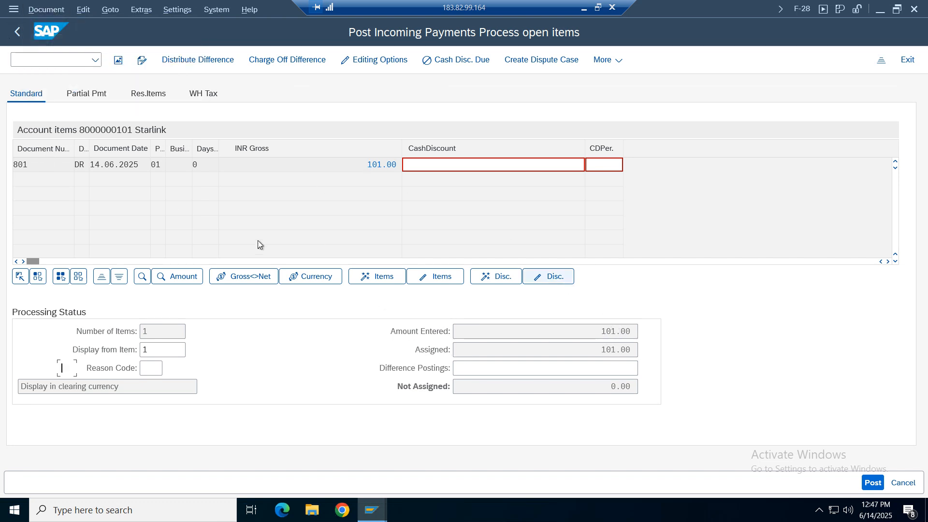
left_click(874, 483)
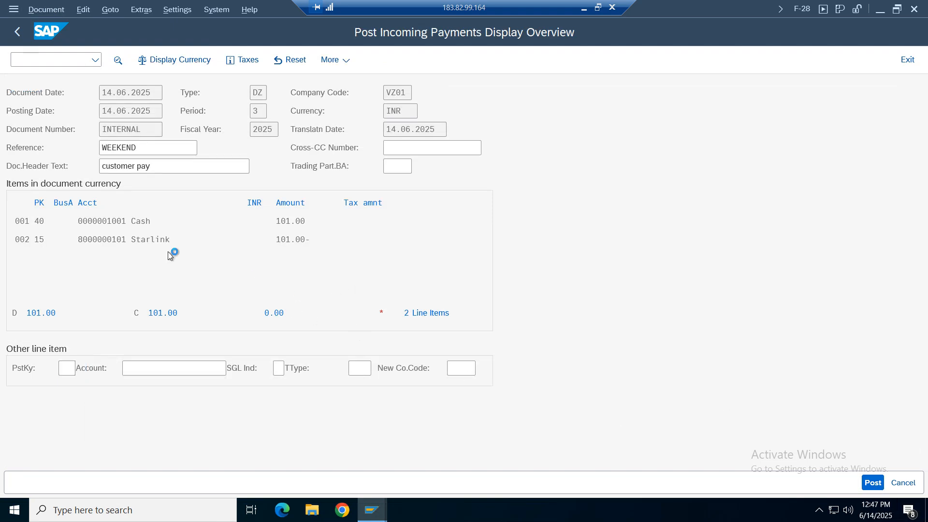
left_click(46, 10)
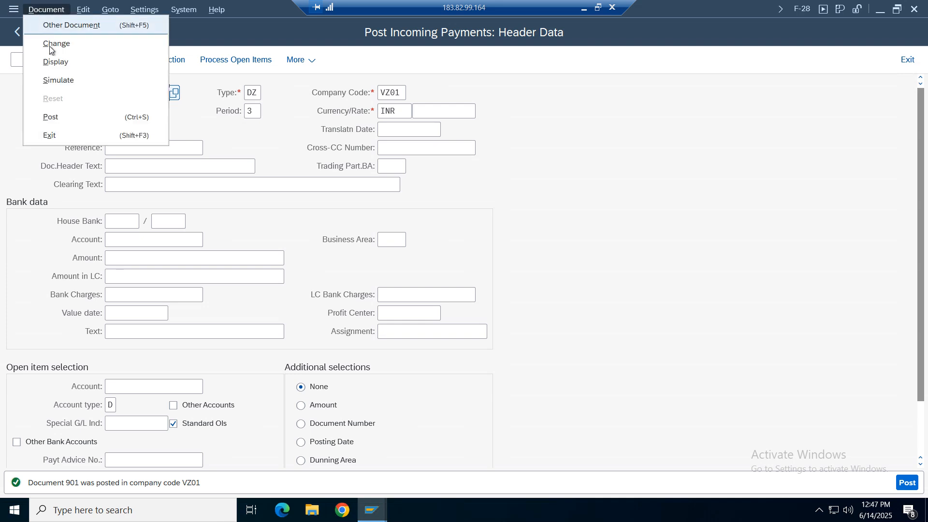
key("Escape")
Close the Customer Line Item Browser session and rerun the FBL5N report of all customer items for company code VZ01.
left_click(385, 515)
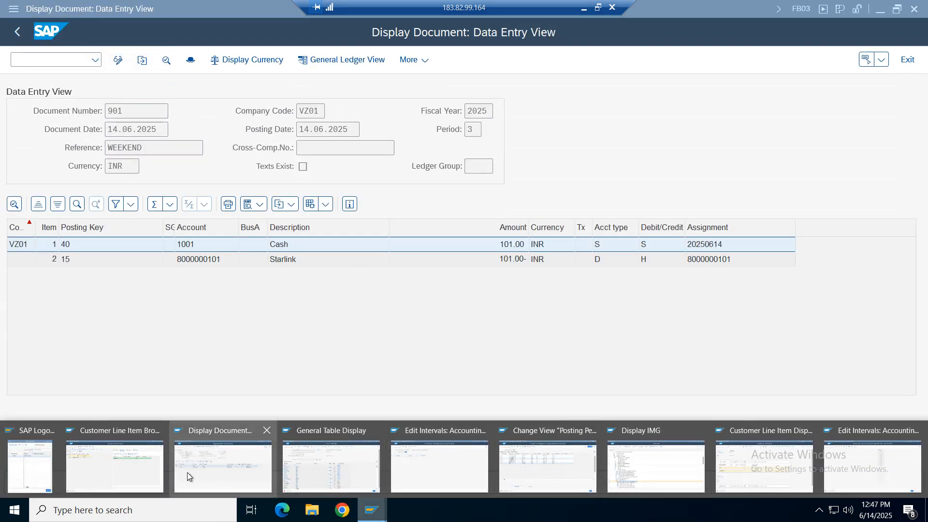
left_click(159, 435)
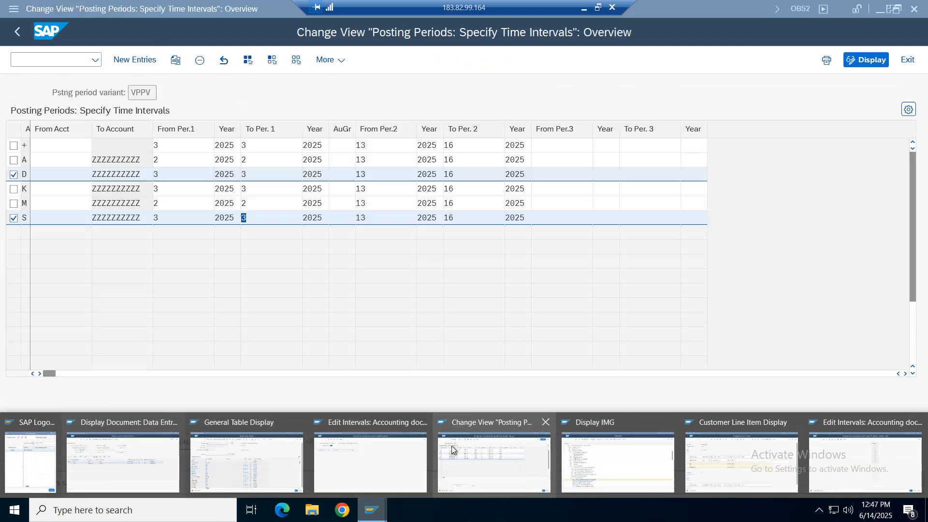
left_click(747, 471)
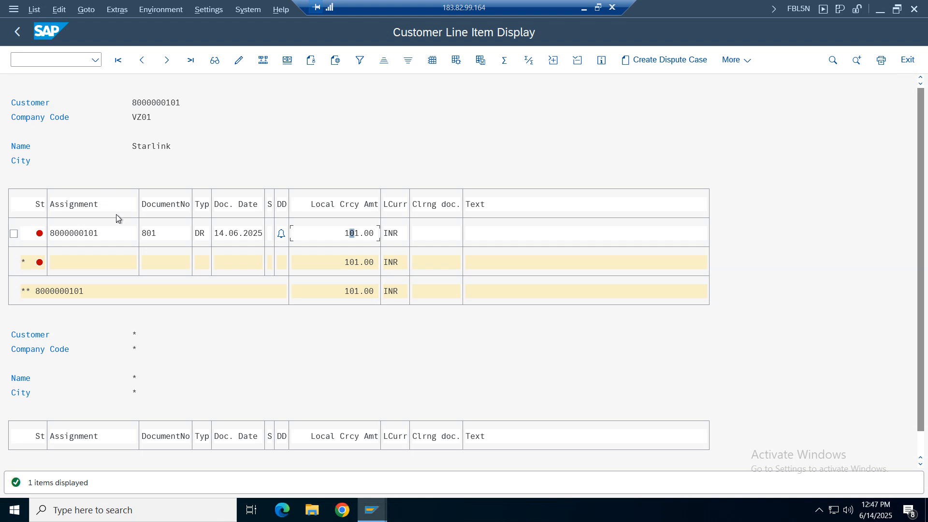
left_click(22, 39)
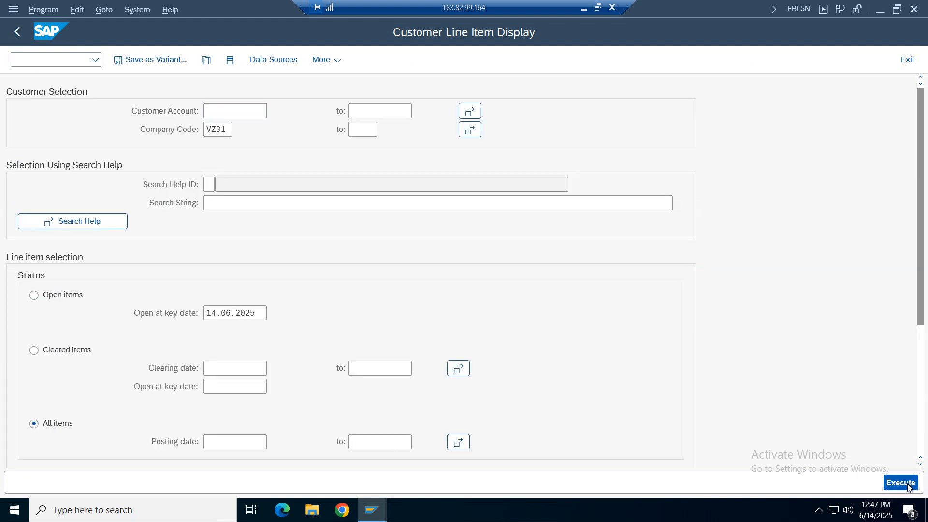
left_click(901, 482)
left_click(236, 233)
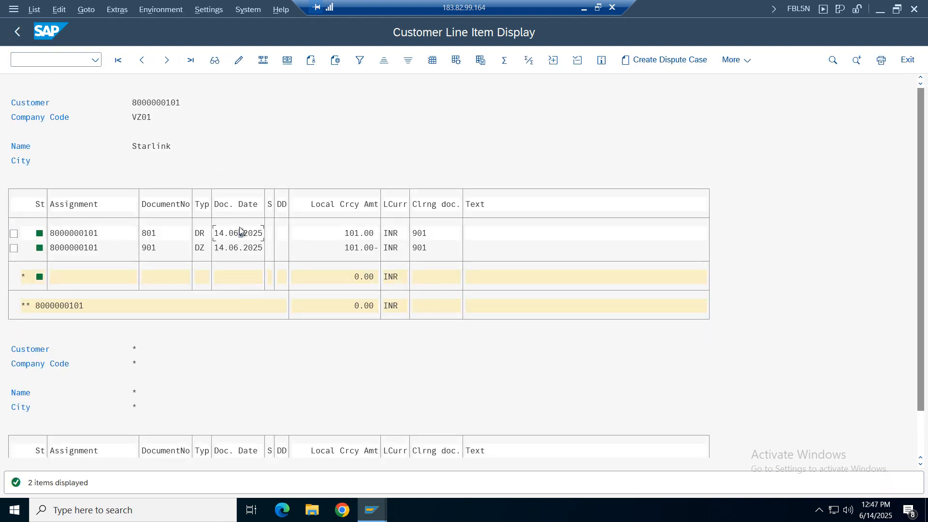
left_click(236, 249)
Switch to the General Table Display session and query table BSAD for company code VZ01 and document number 801.
left_click(373, 510)
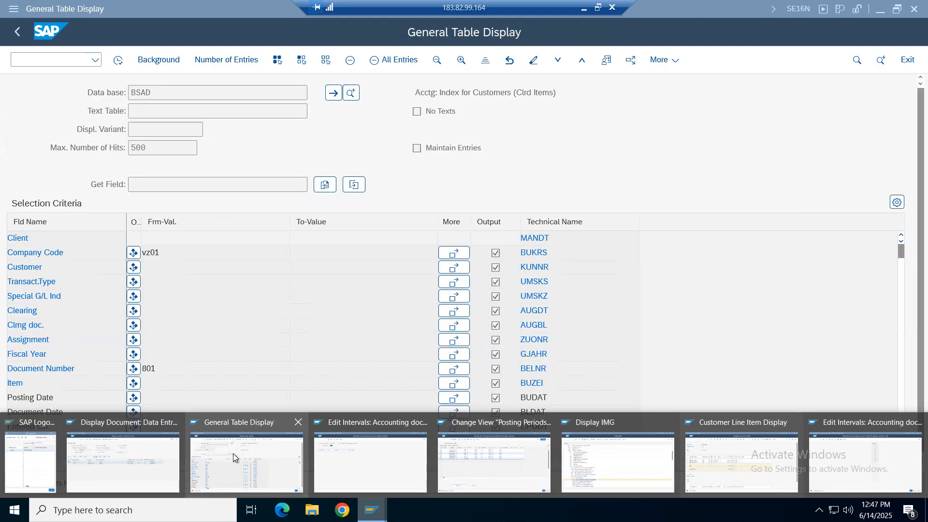
left_click(233, 453)
double_click(143, 92)
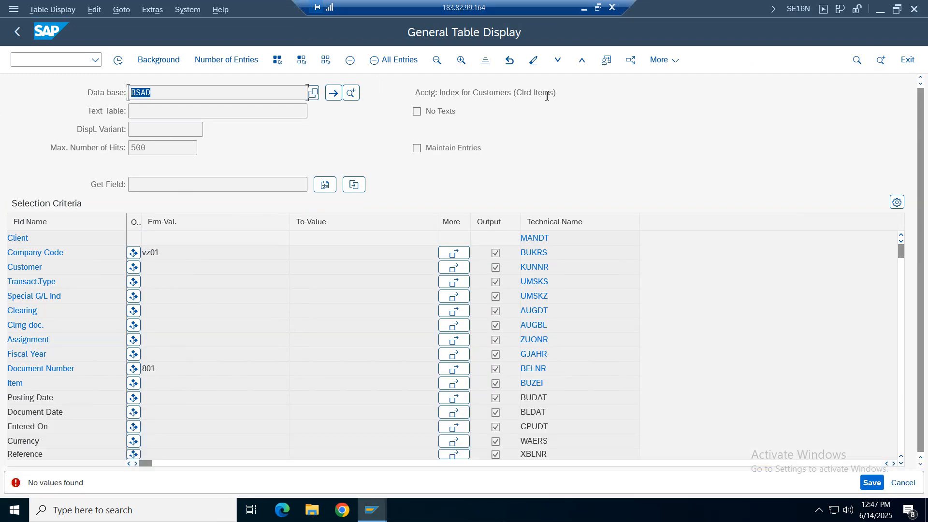
left_click_drag(543, 92, 386, 93)
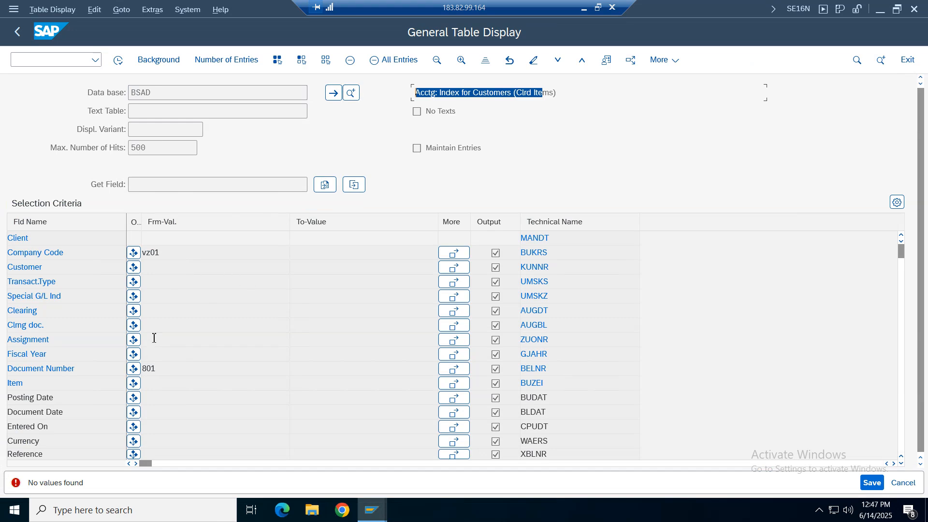
left_click(172, 250)
left_click(166, 382)
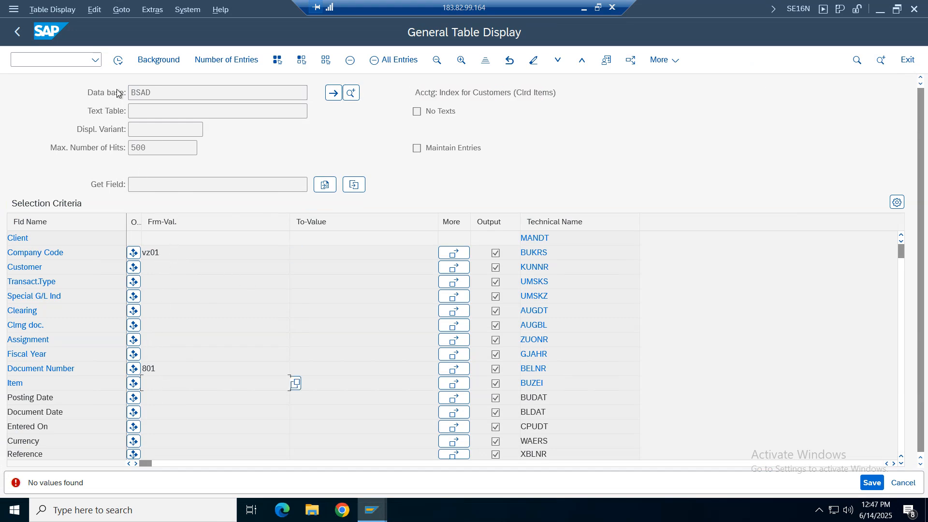
left_click(119, 61)
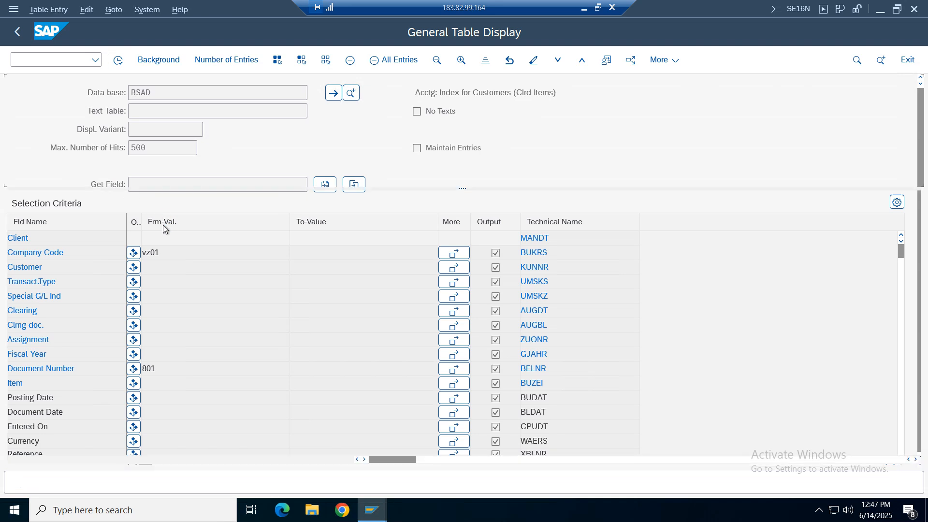
left_click(73, 244)
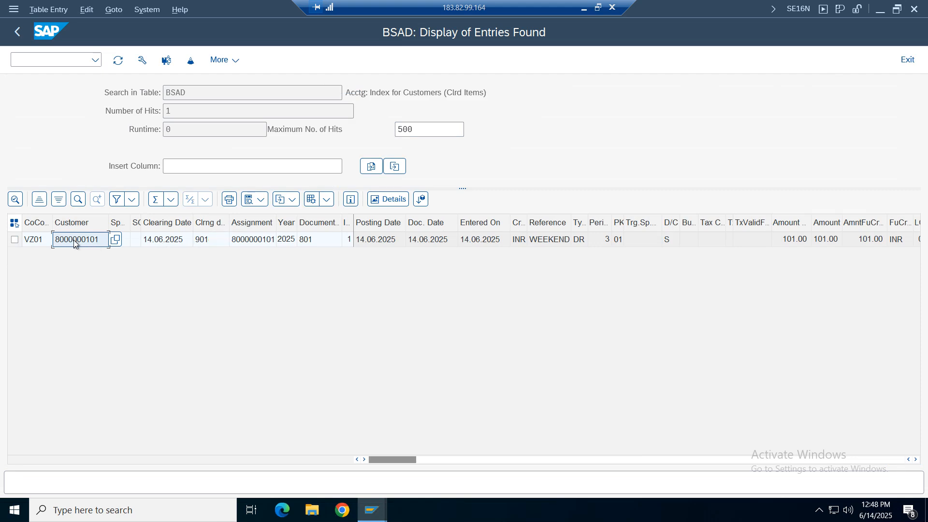
Clear the document number criterion, rerun the BSAD query for company code VZ01, and select the invoice entry.
left_click(18, 32)
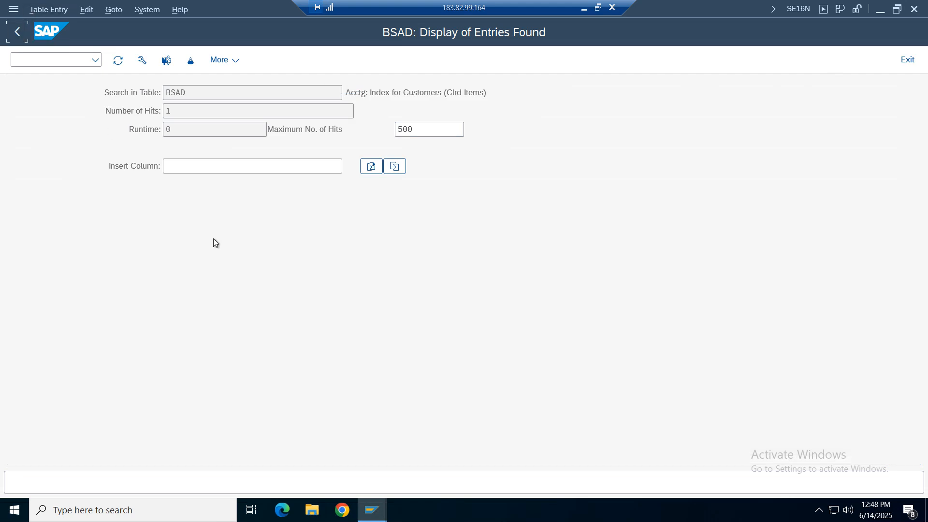
left_click(173, 372)
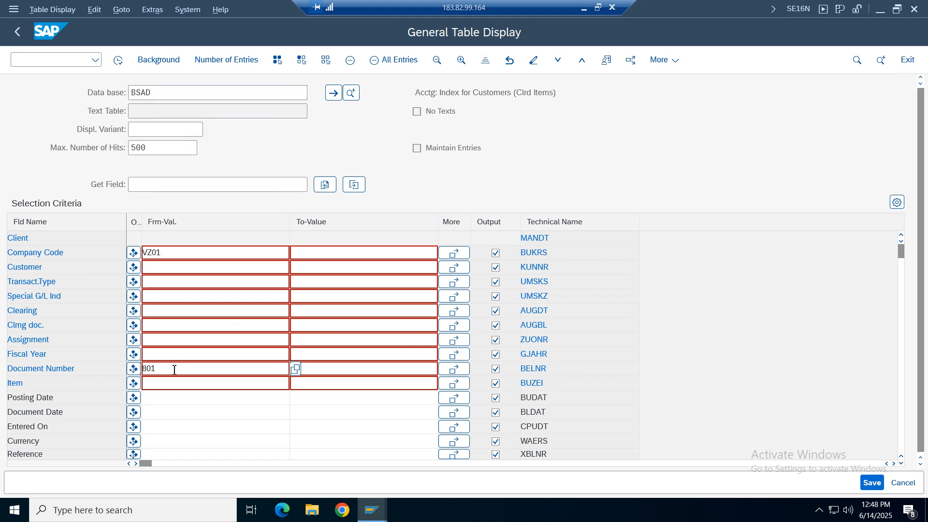
key("BackSpace")
key("BackSpace")
key("BackSpace")
key("Escape")
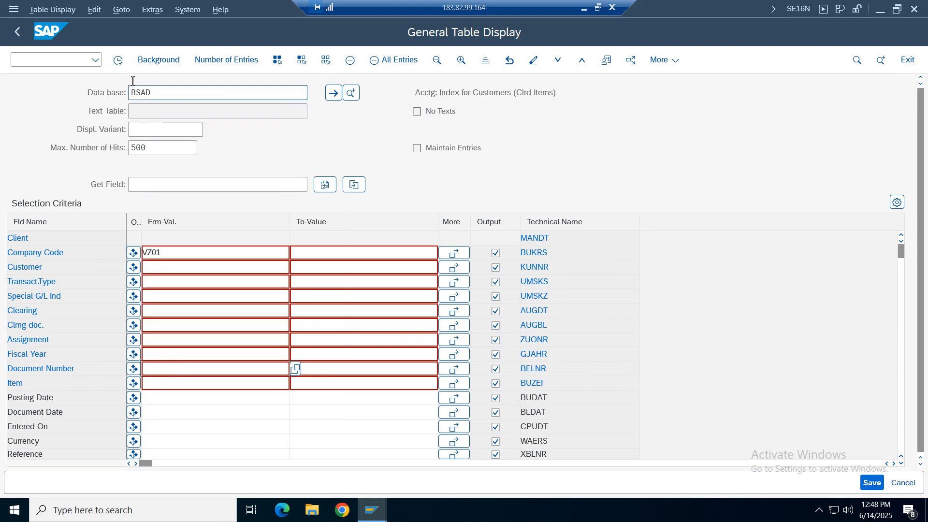
left_click(118, 60)
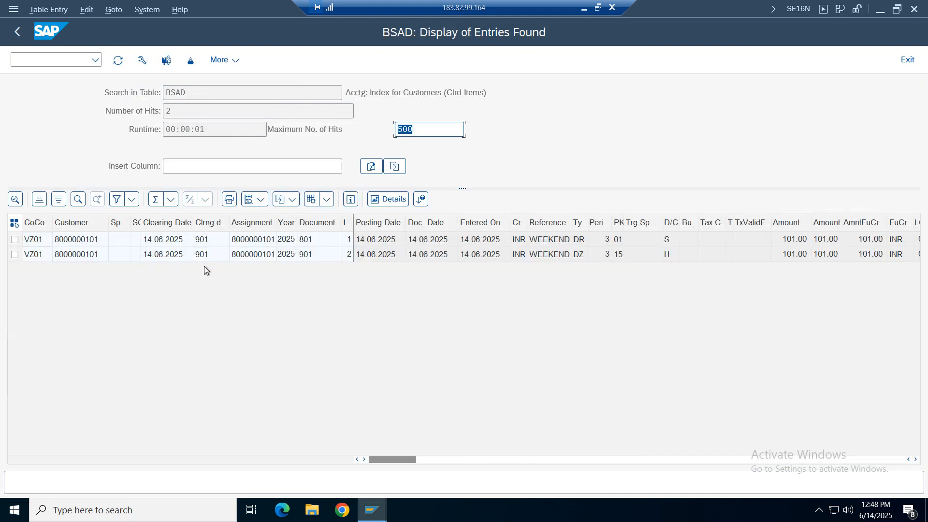
left_click(217, 268)
left_click(15, 239)
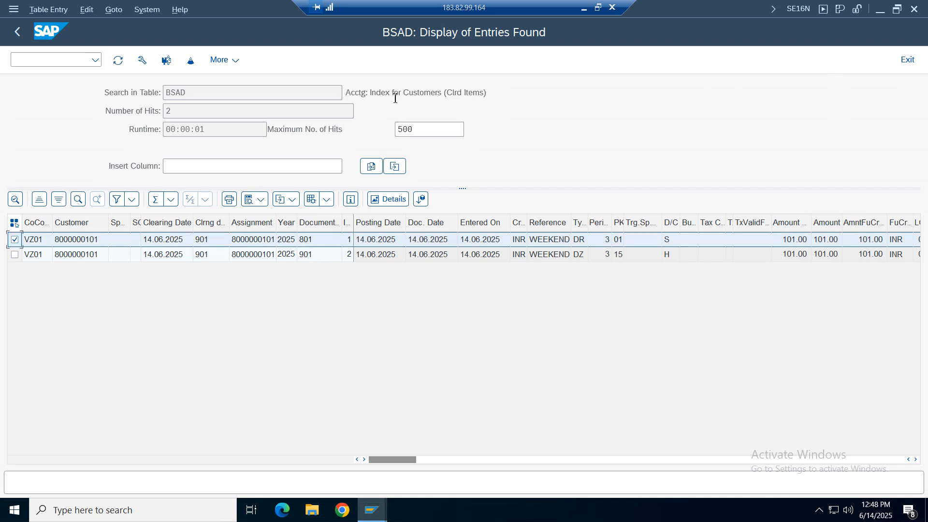
Widen the Clearing Document column in the BSAD results and compare the clearing and document numbers of both entries.
left_click_drag(207, 95, 83, 95)
left_click_drag(496, 94, 251, 92)
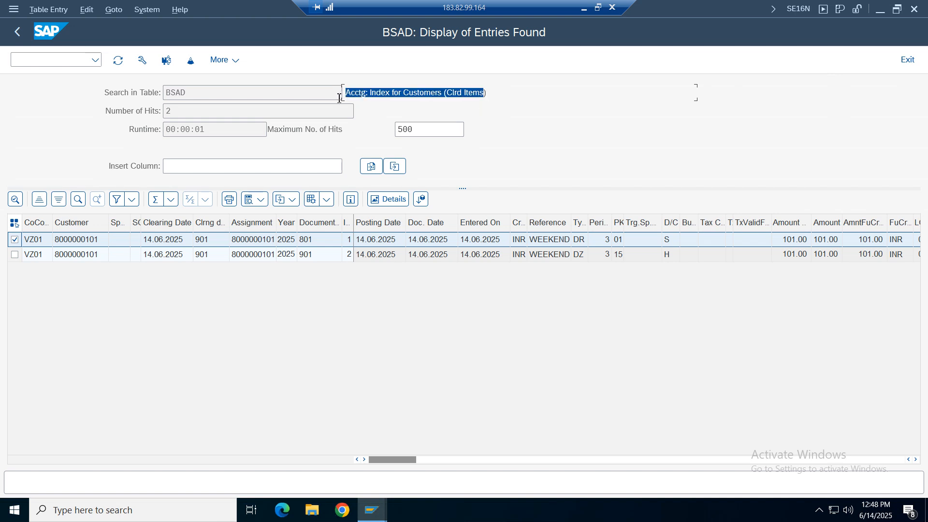
left_click(310, 259)
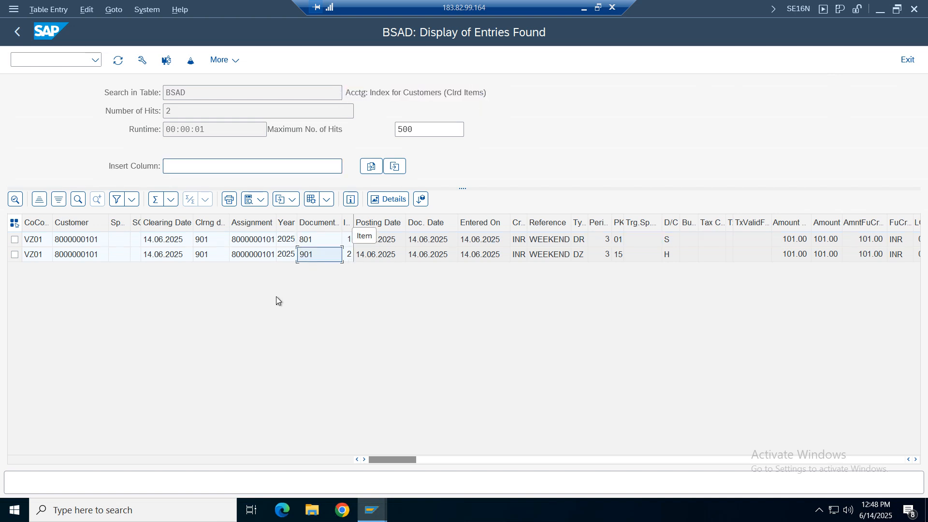
double_click(231, 222)
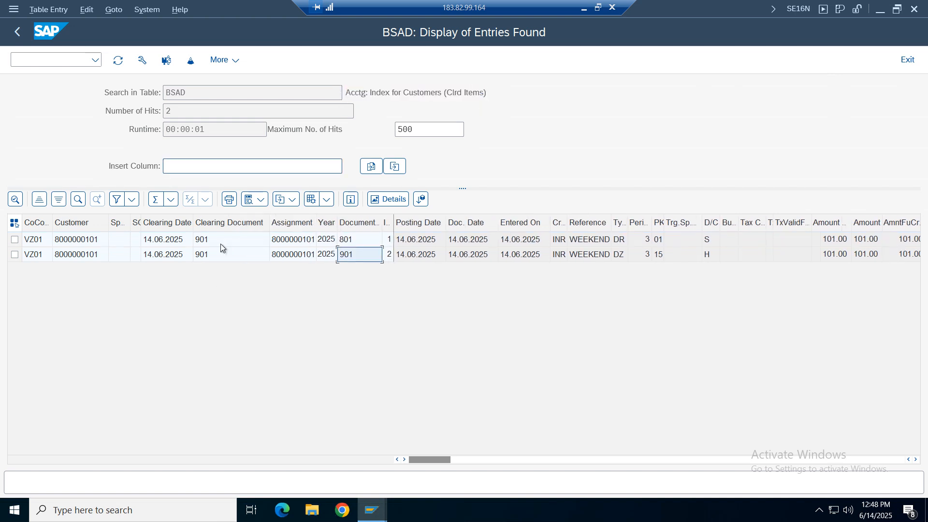
left_click(219, 241)
left_click(217, 257)
left_click(350, 242)
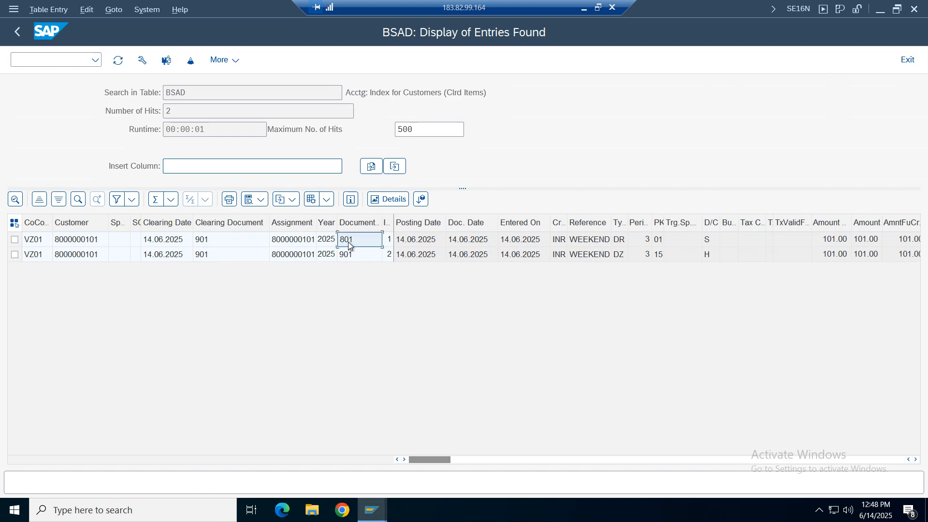
left_click(214, 260)
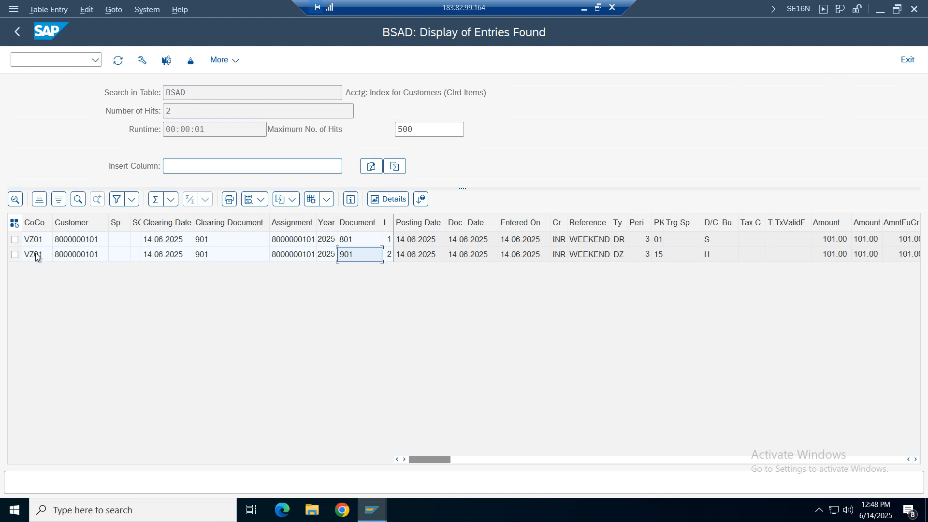
left_click(15, 255)
left_click(15, 240)
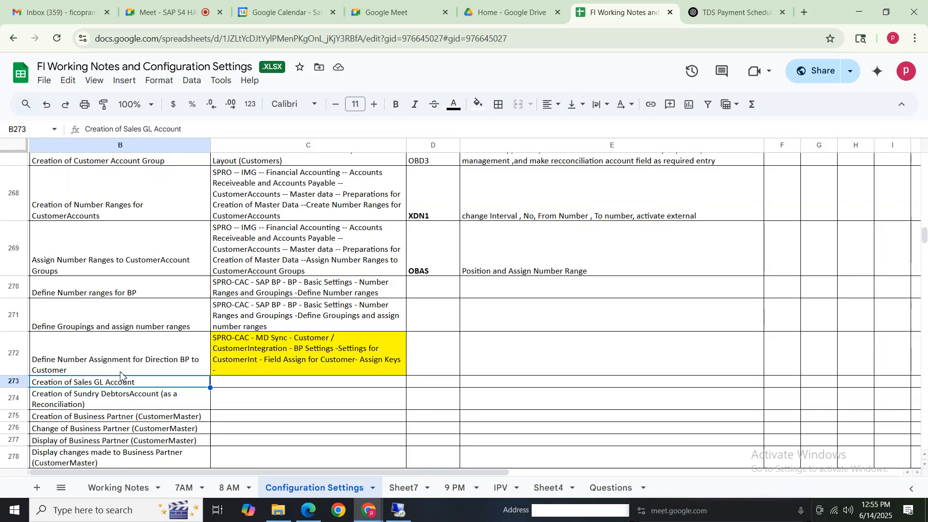
Switch to the FI Working Notes spreadsheet and review the customer activities from Sales GL account creation through partial payment.
left_click(97, 364)
left_click(103, 408)
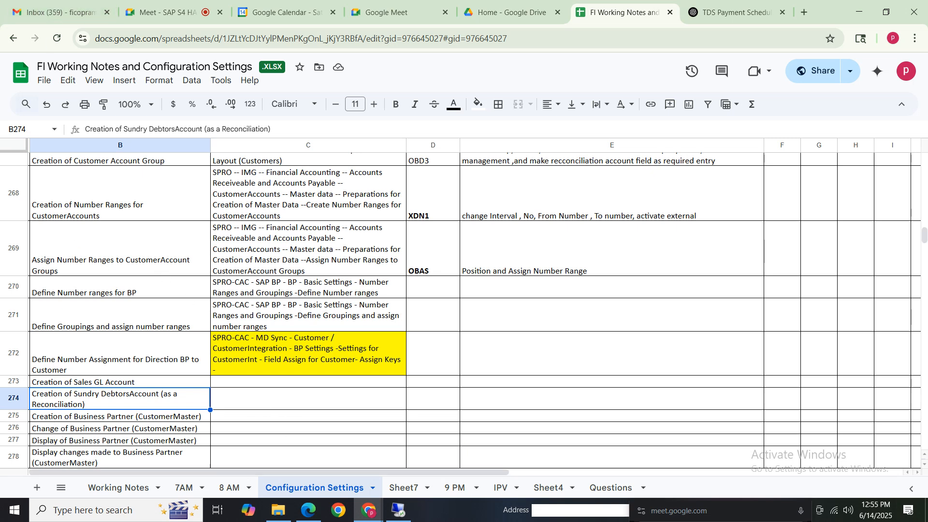
key("Down")
key("Down")
key("Down")
key("Down")
key("Down")
key("Down")
key("Down")
key("Down")
key("Down")
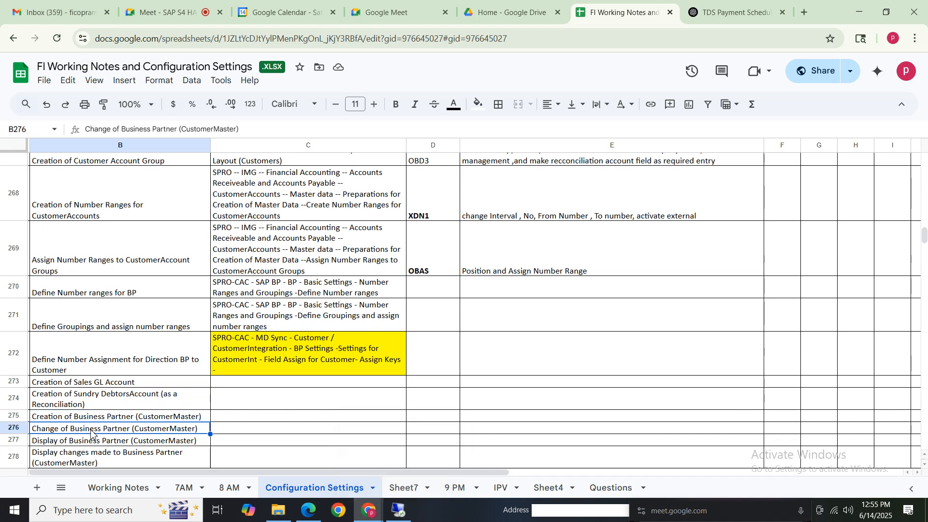
key("Down")
key("Down")
key("Down")
key("Down")
key("Down")
key("Down")
key("Down")
key("Down")
key("Down")
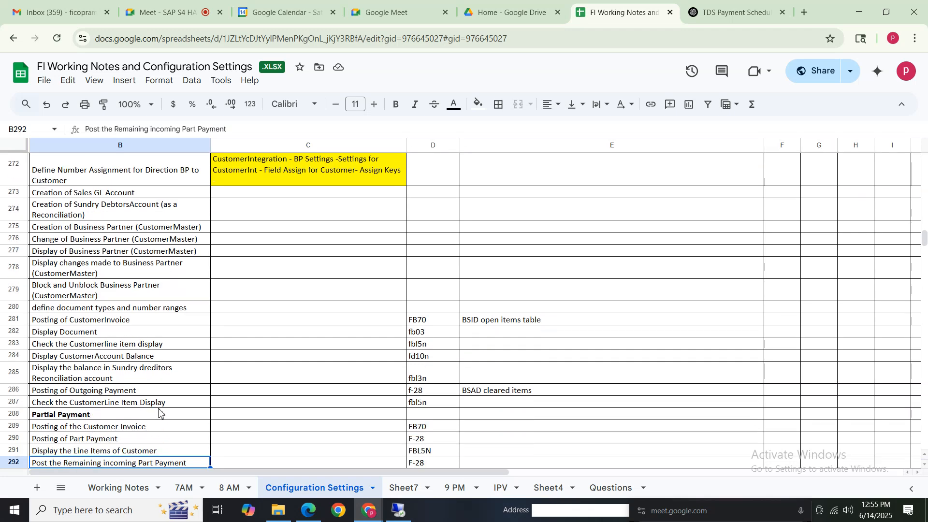
left_click(147, 378)
Switch back to SAP's Customer Line Item Display session and open transaction FBL3N in a new session.
left_click(400, 510)
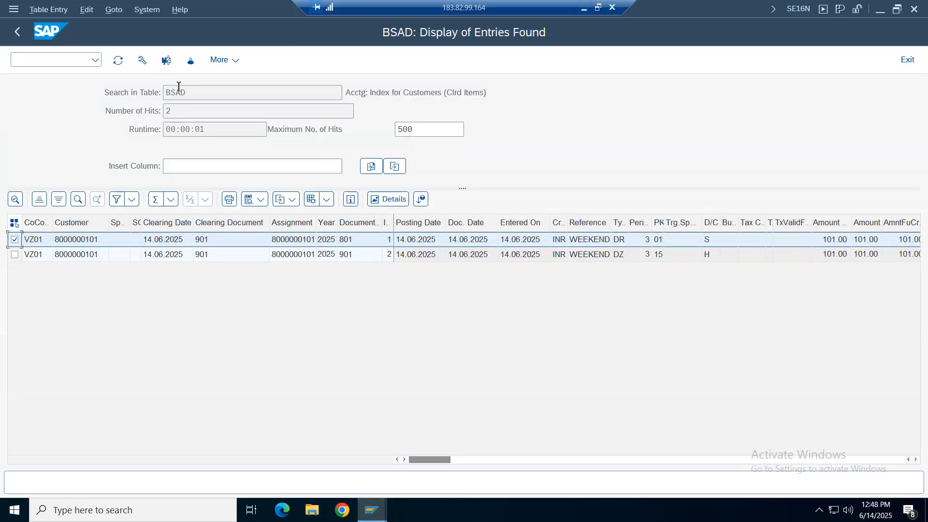
mouse_move(360, 515)
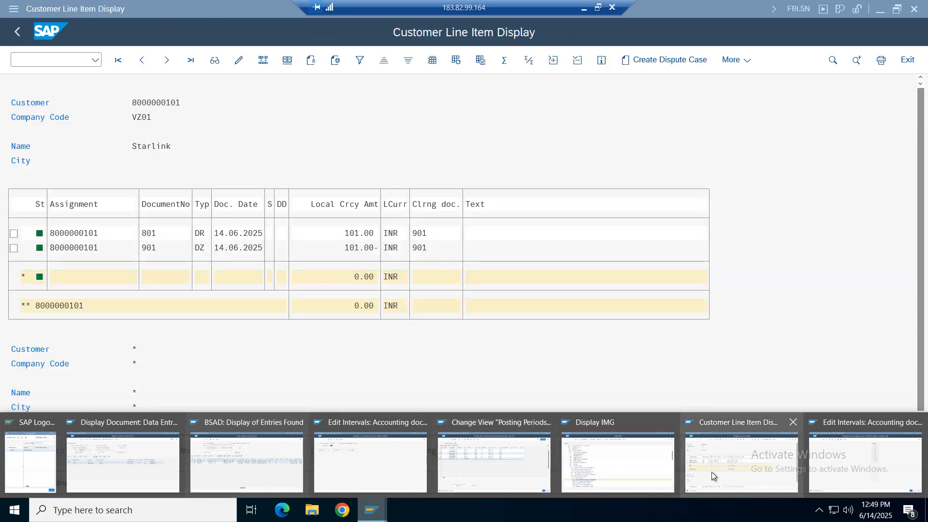
left_click(716, 470)
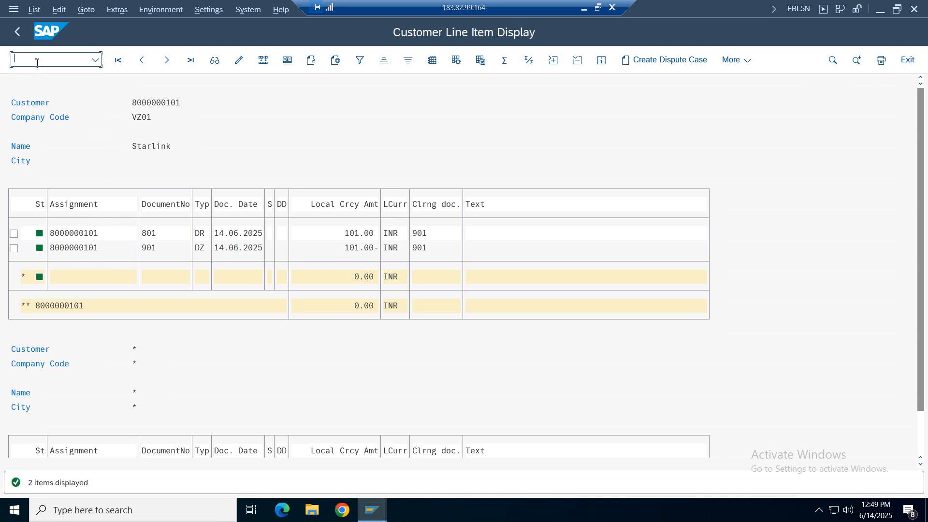
type("/ofbl3n")
key("Return")
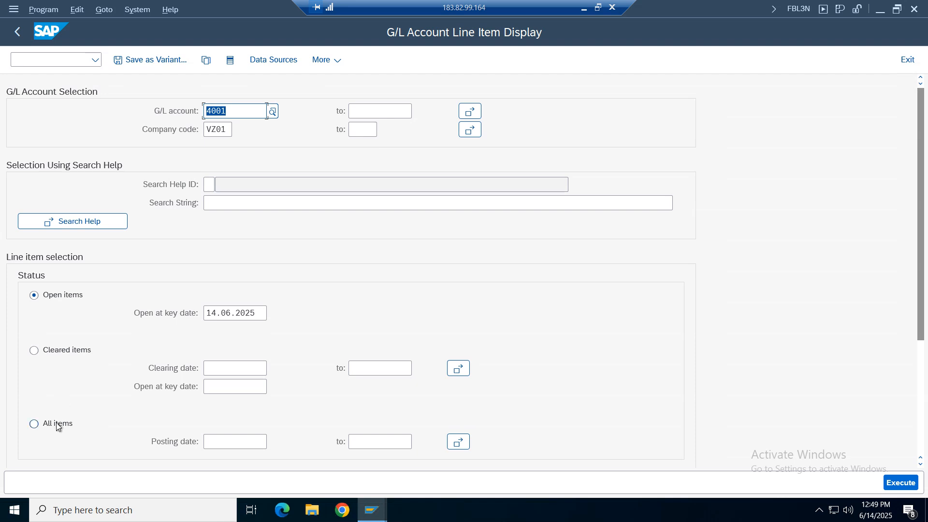
Run the FBL3N report of all items on the Sundry Debtors (AR) Reconciliation Account for company code VZ01.
left_click(57, 426)
left_click(266, 113)
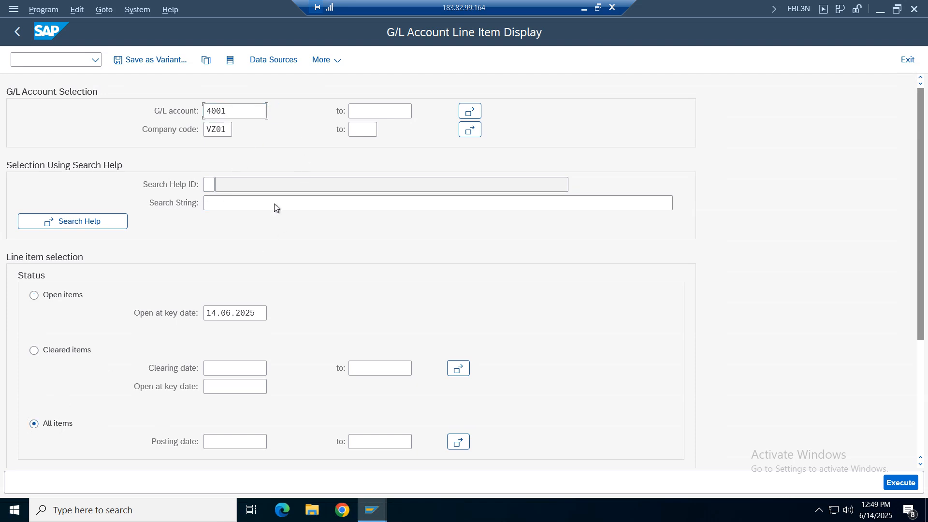
key("F4")
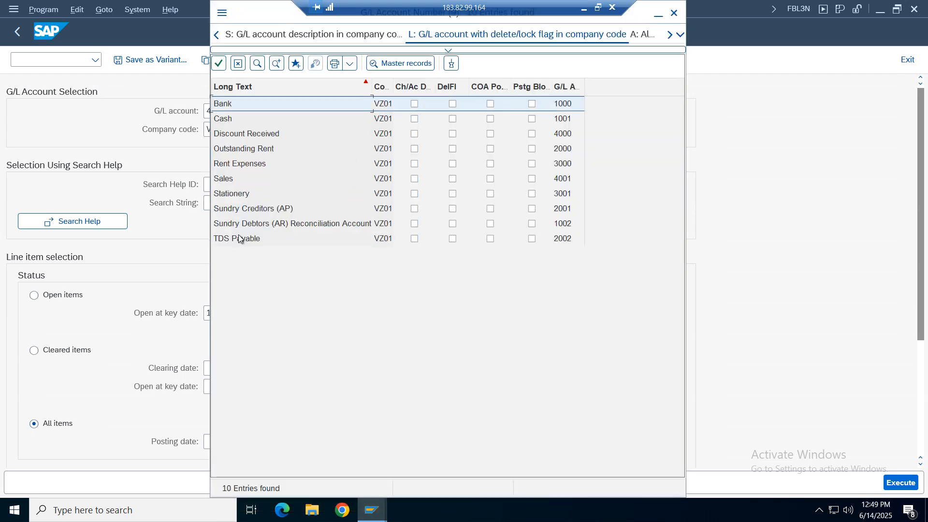
double_click(268, 225)
left_click(223, 111)
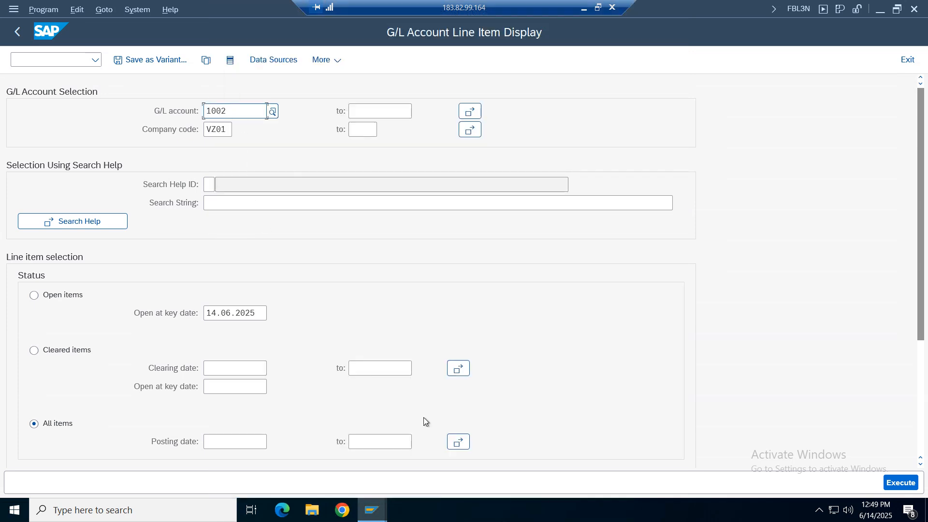
left_click(903, 483)
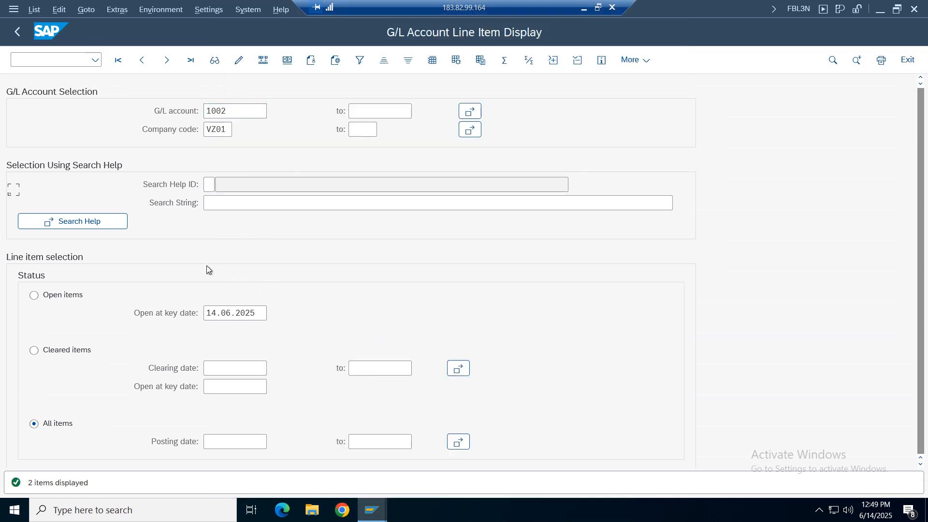
Examine the document types of the invoice and payment lines on the reconciliation account.
left_click(222, 190)
left_click(226, 204)
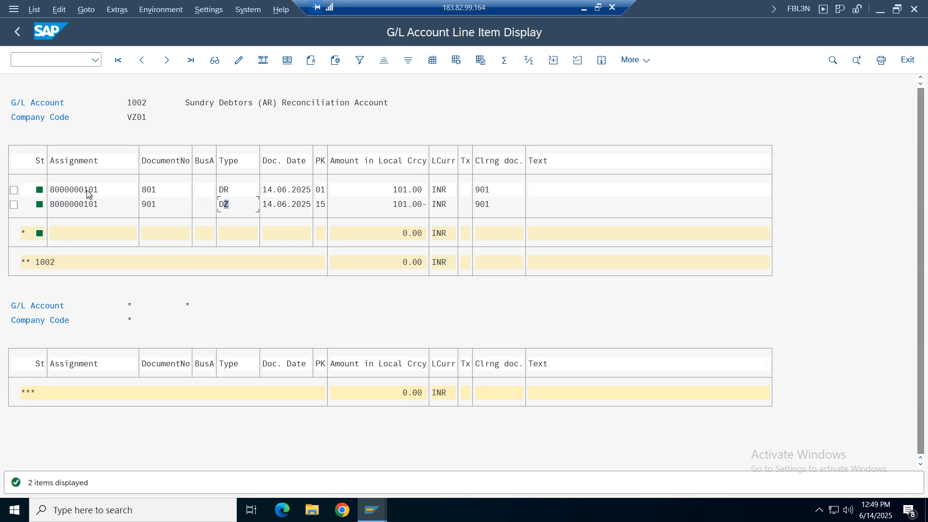
left_click(223, 209)
left_click(415, 103)
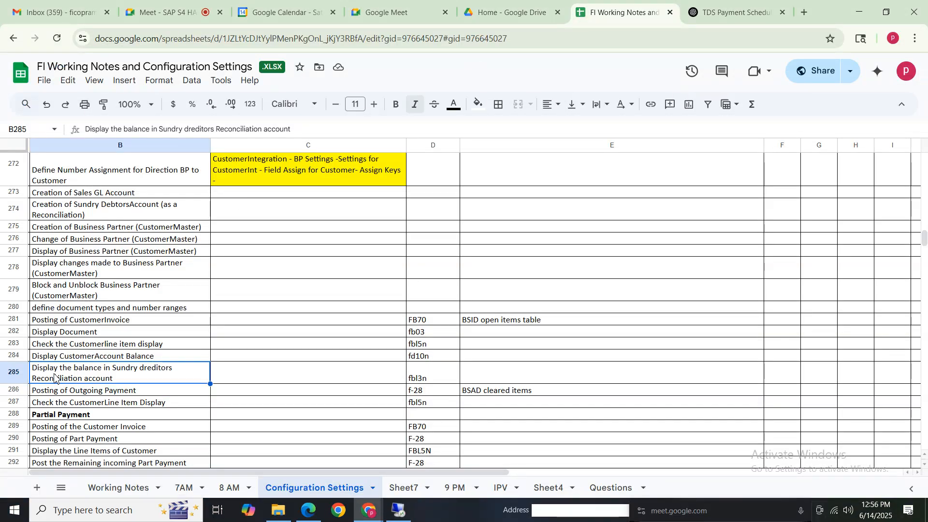
Return to the FI Working Notes spreadsheet and review the customer posting, line item and balance display rows with their transaction codes.
left_click(59, 309)
left_click(61, 442)
key("Up")
key("Up")
key("Up")
key("Up")
key("Up")
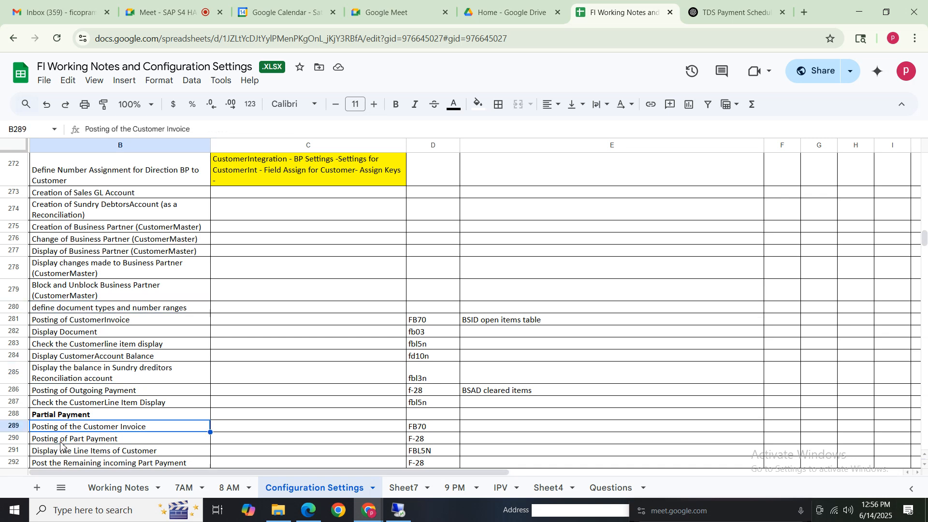
key("Up")
key("Up")
key("Up")
key("Up")
key("Up")
key("Up")
key("Up")
key("Up")
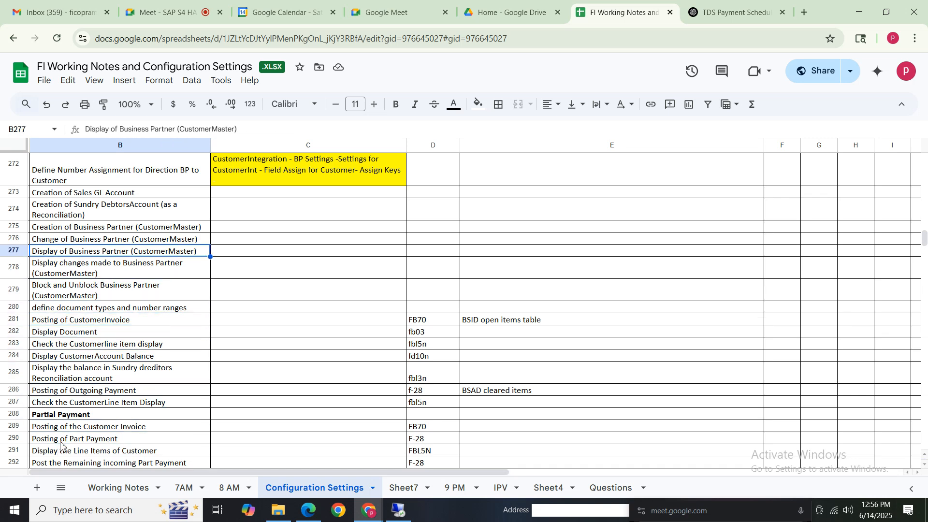
left_click(90, 404)
left_click(86, 377)
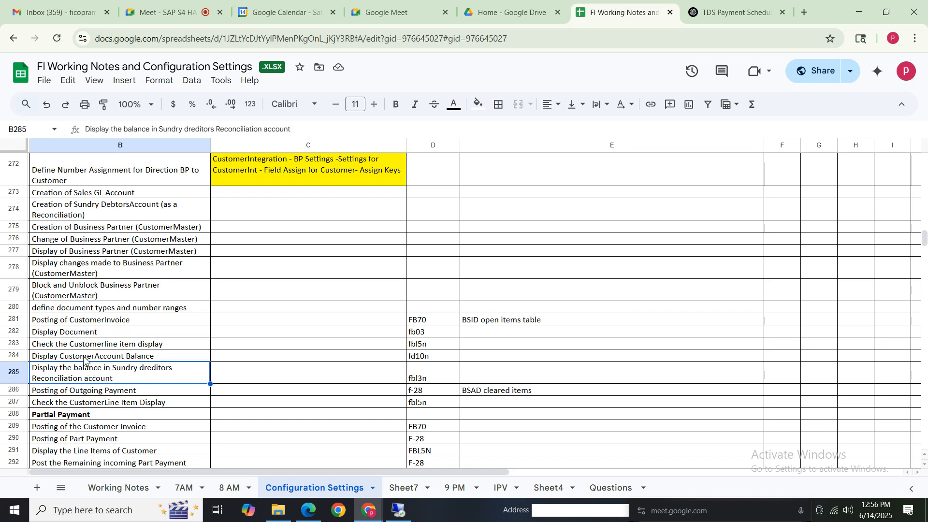
left_click(87, 341)
left_click(96, 361)
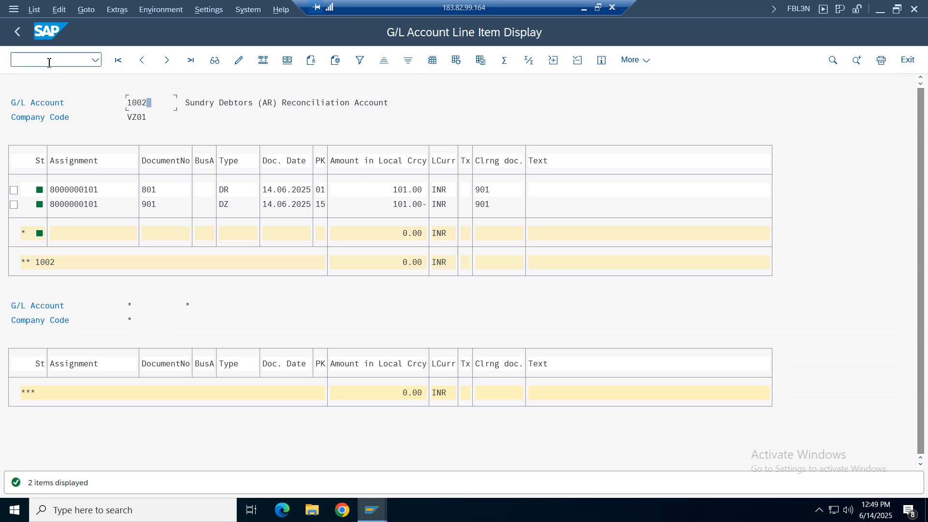
Replace the SAP line item report with transaction FD10N and display the customer's balances for company code VZ01, fiscal year 2025.
left_click(49, 62)
type("/nfd10n")
key("Return")
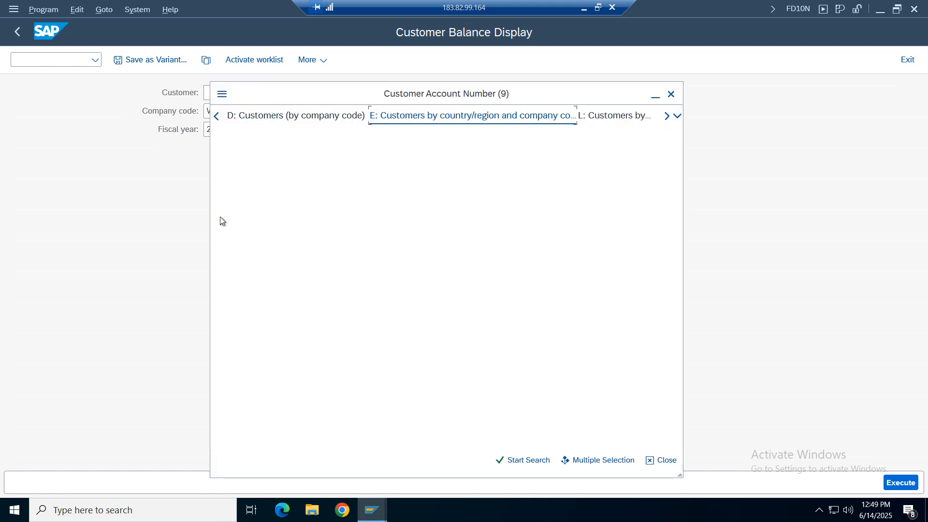
key("Return")
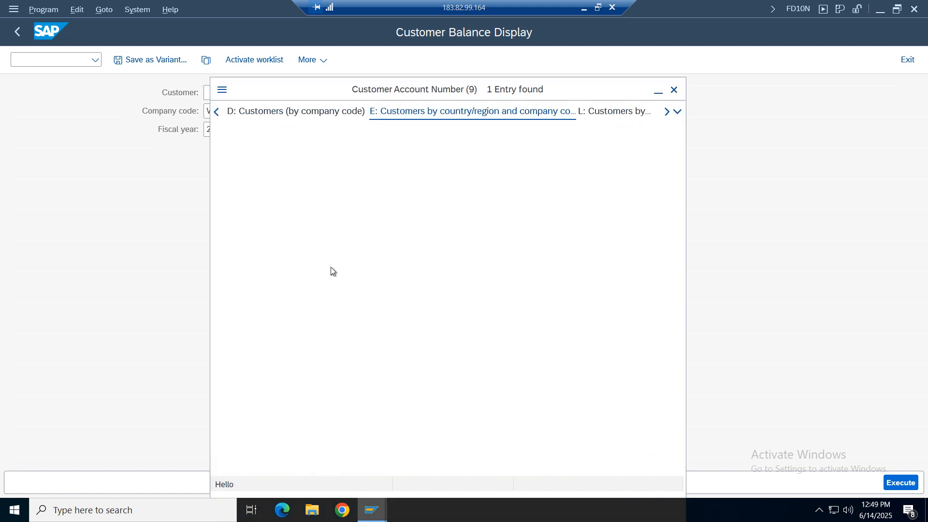
double_click(343, 107)
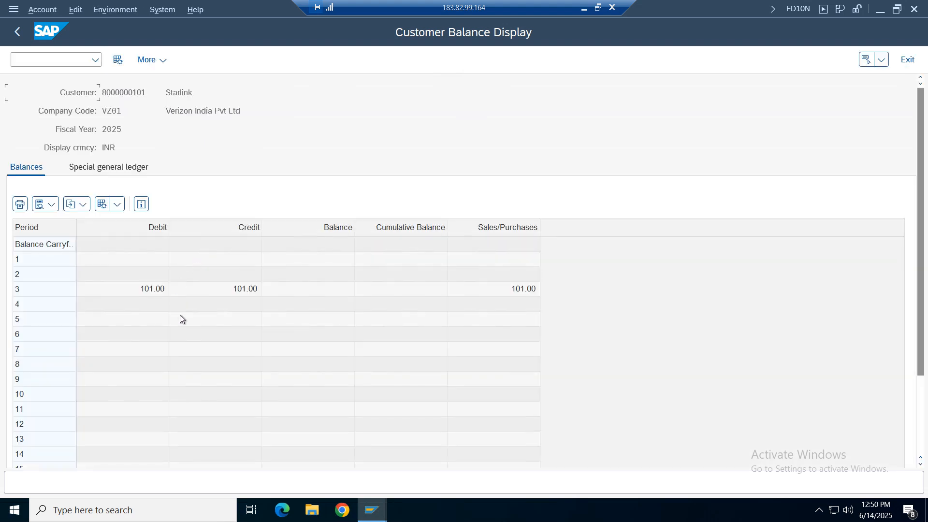
Compare the debit and credit amounts of period 3 in the customer balance display, and leave the transaction.
left_click(248, 293)
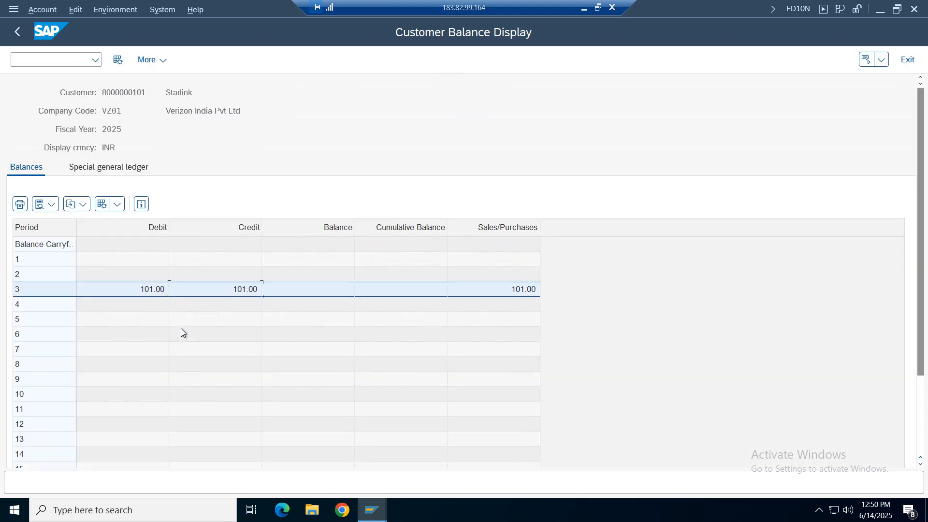
left_click(141, 292)
left_click(245, 294)
left_click(28, 296)
left_click_drag(921, 231, 748, 58)
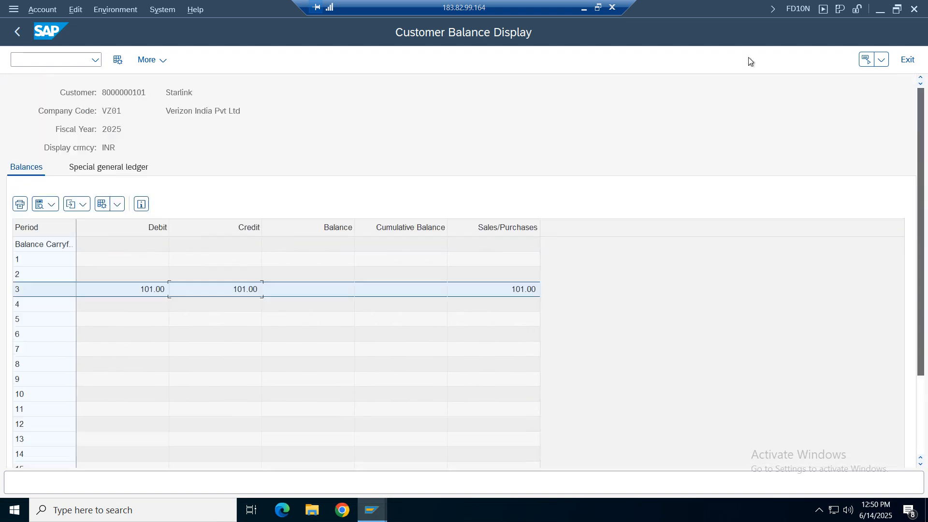
left_click(17, 32)
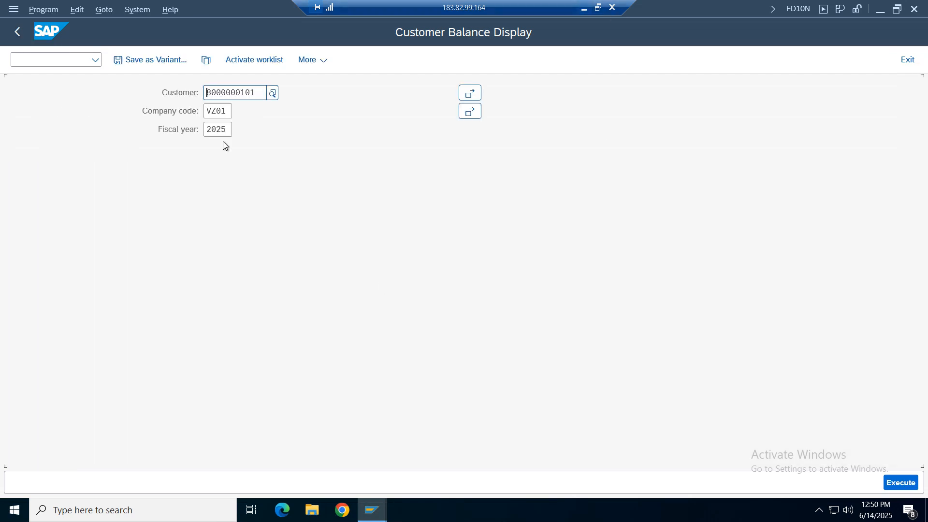
left_click(15, 34)
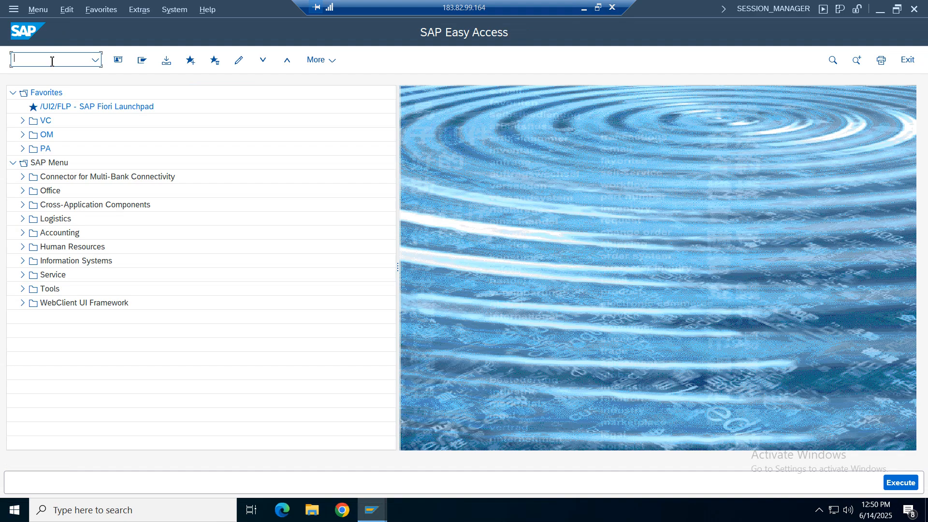
Start FD05 Block/Unblock from the Accounts Receivable master records and open the customer's posting block settings for company code VZ01.
left_click(22, 234)
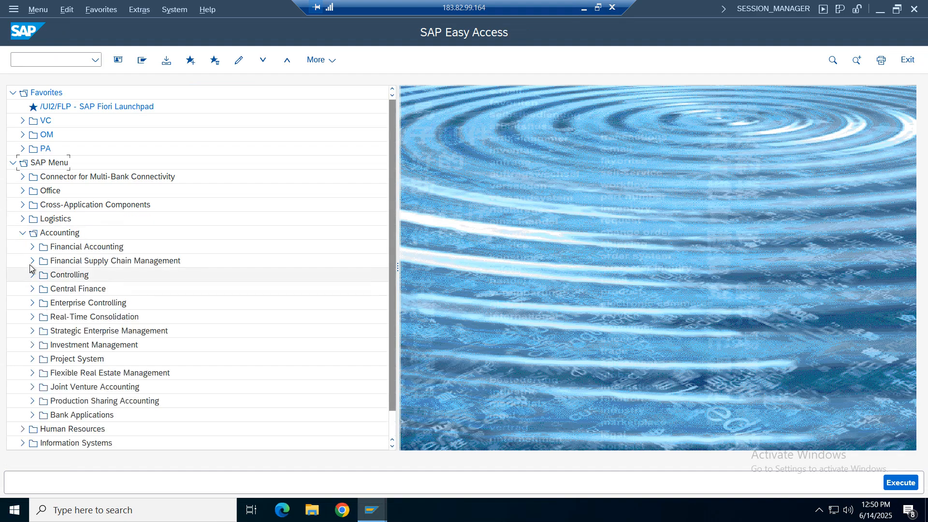
left_click(32, 248)
left_click(42, 275)
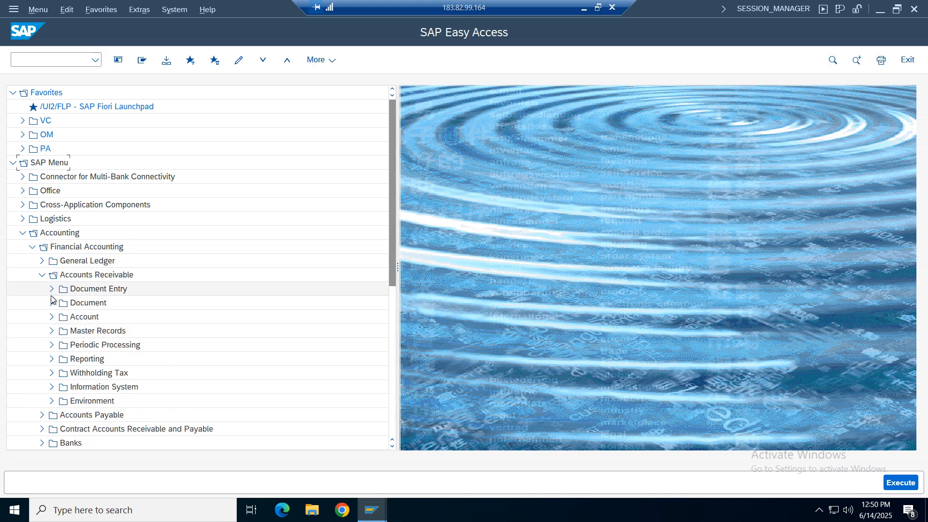
left_click(52, 331)
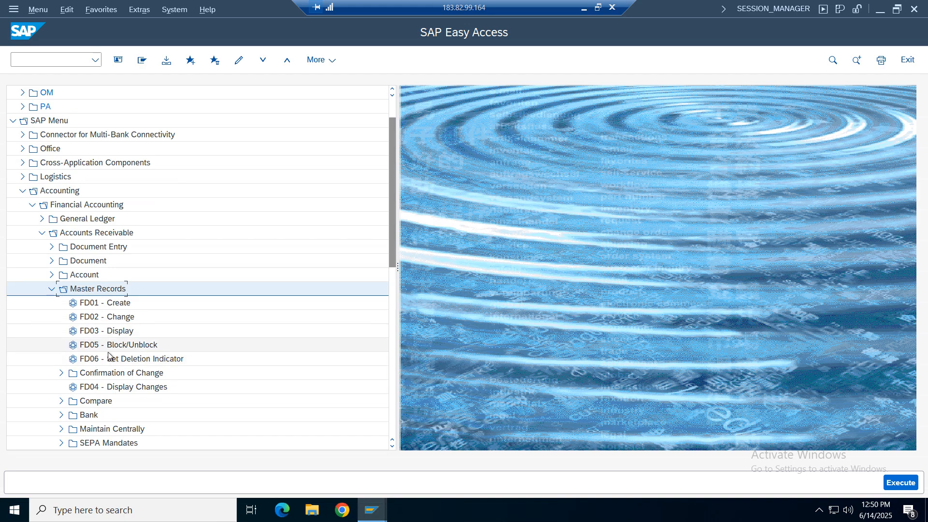
left_click(111, 345)
double_click(125, 345)
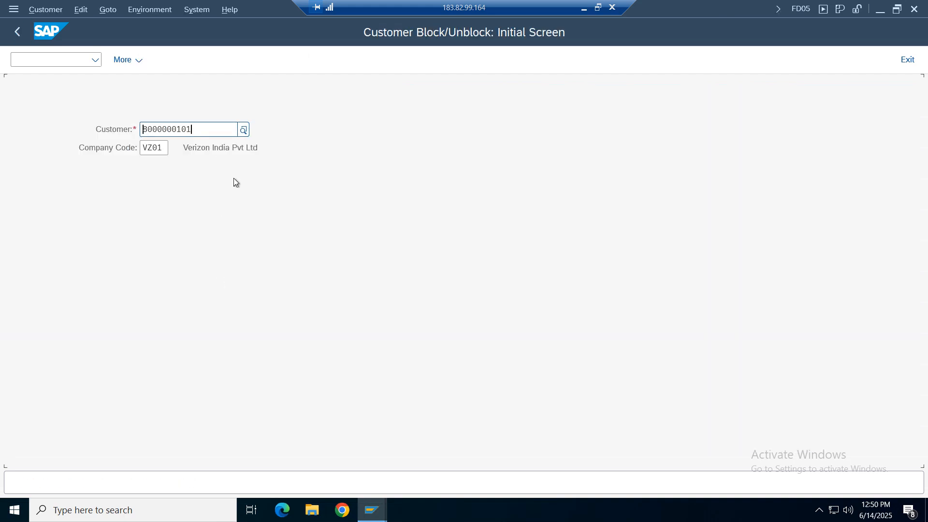
key("Return")
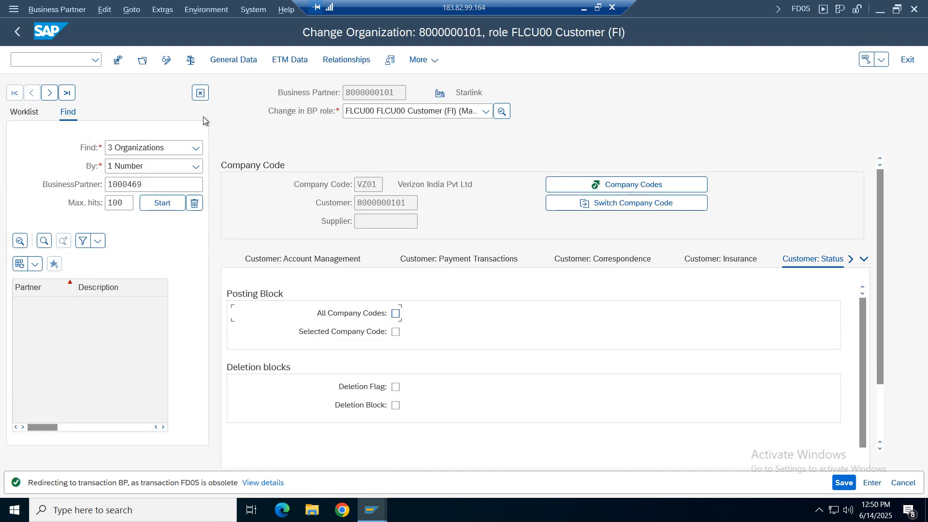
Hide the partner search area and set the customer's posting block for all company codes.
left_click(200, 92)
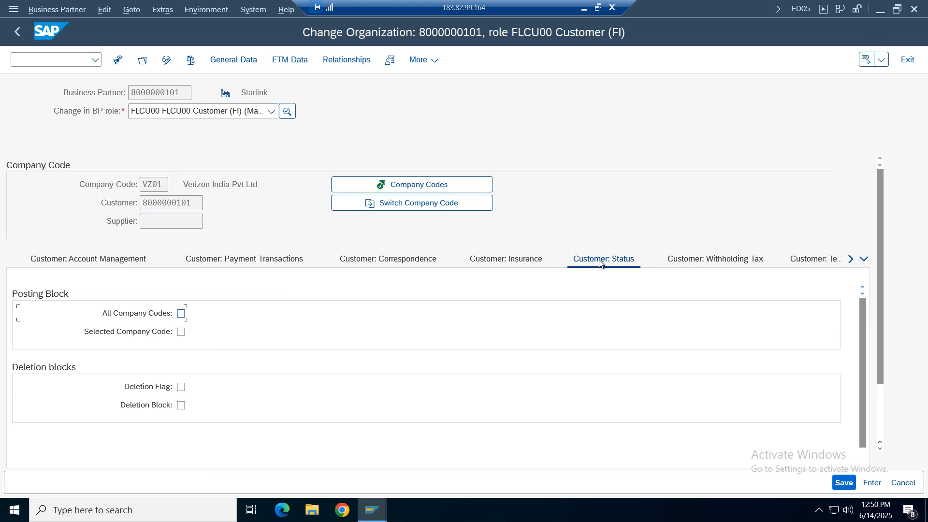
left_click(181, 314)
double_click(191, 207)
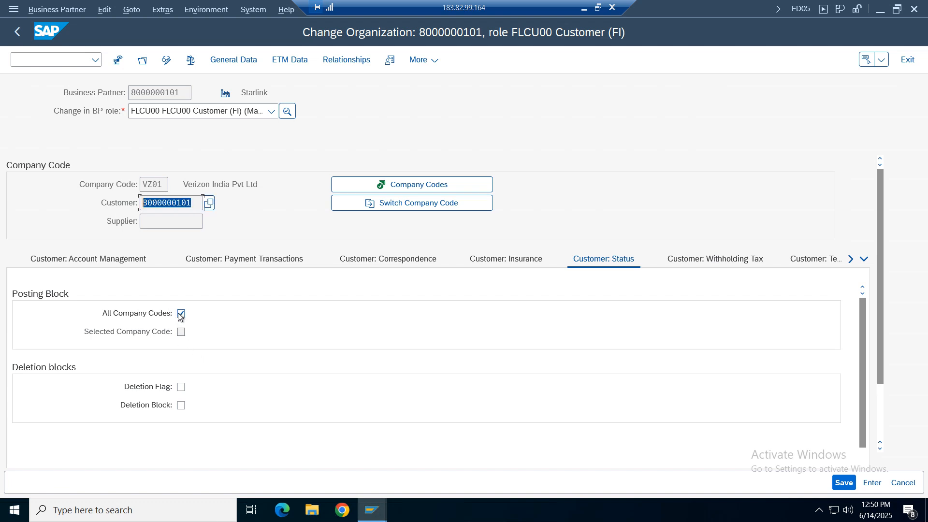
Remove the all-company-codes posting block and block the customer only for the selected company code VZ01.
left_click(164, 321)
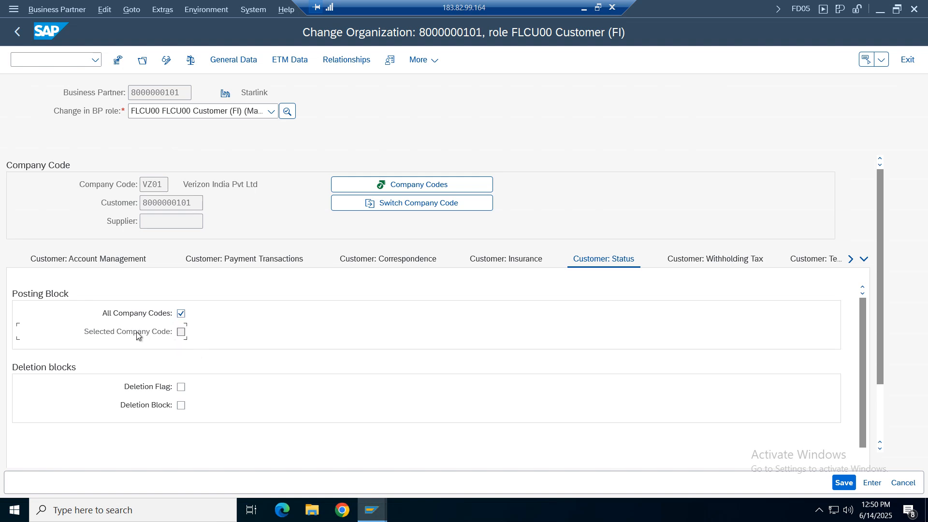
left_click(181, 332)
double_click(144, 184)
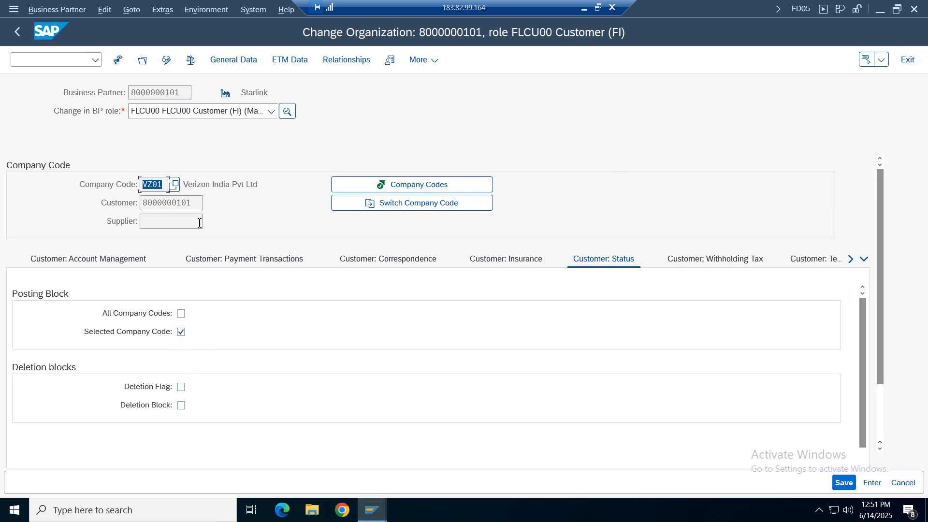
Switch to the FI Working Notes spreadsheet and review the customer configuration rows from account group creation to business partner creation.
left_click(585, 11)
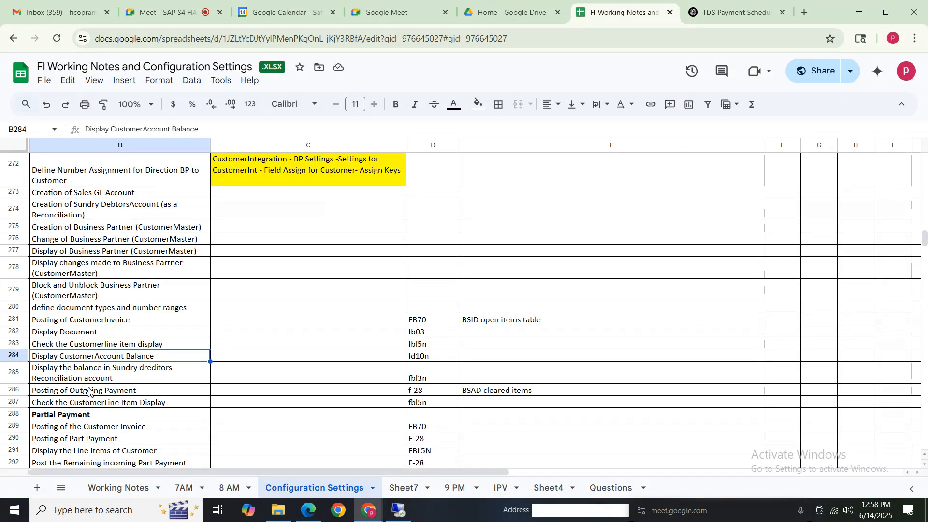
left_click(75, 177)
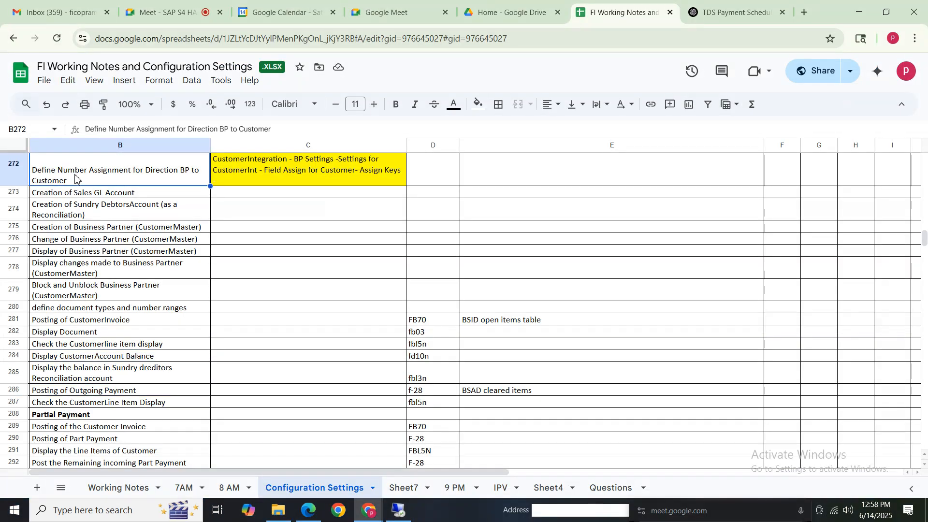
key("Up")
key("Up")
key("Up")
key("Up")
key("Up")
key("Down")
key("Down")
key("Down")
key("Down")
key("Down")
key("Down")
key("Down")
key("Down")
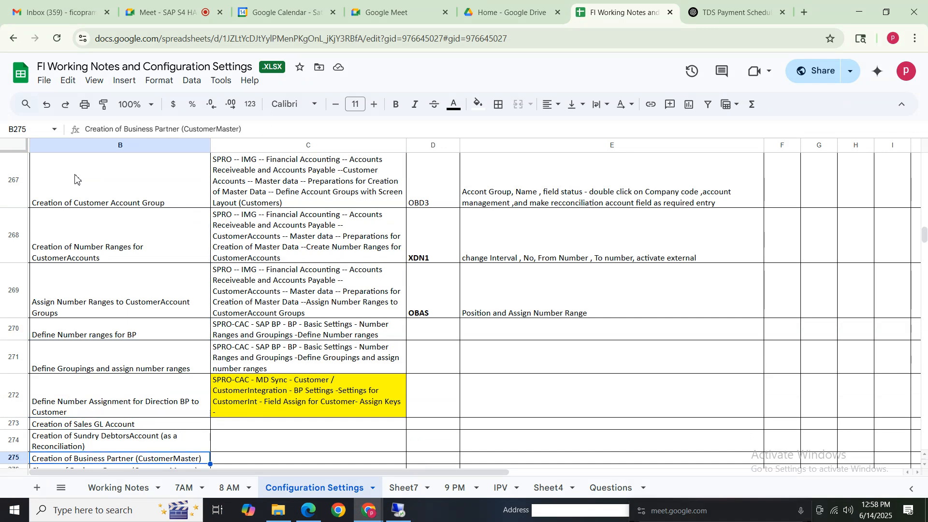
Examine the customer master, invoice posting, partial payment and residual payment rows with their transaction codes in the Configuration Settings sheet.
key("Down")
key("Down")
key("Down")
key("Down")
key("Down")
key("Down")
key("Down")
key("Down")
key("Down")
key("Down")
key("Down")
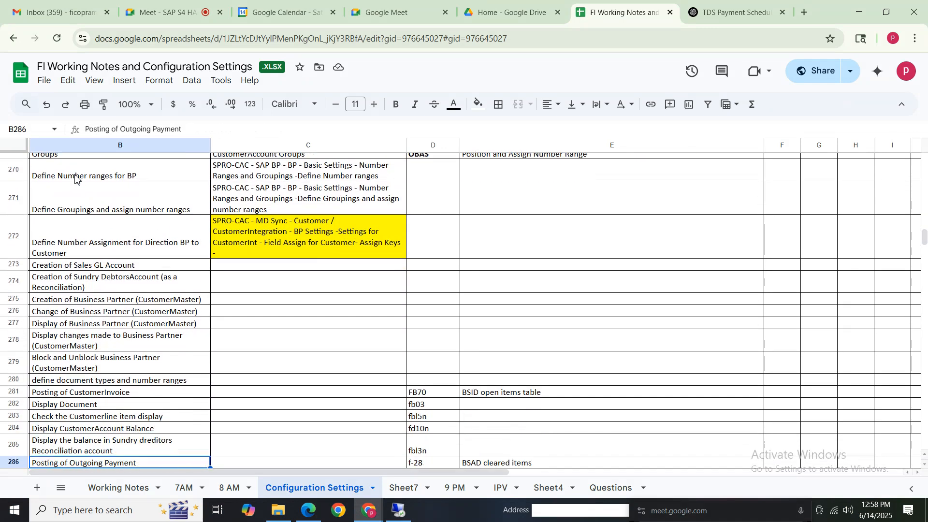
key("Down")
key("Down")
key("Down")
key("Down")
key("Down")
key("Down")
key("Down")
key("Down")
key("Down")
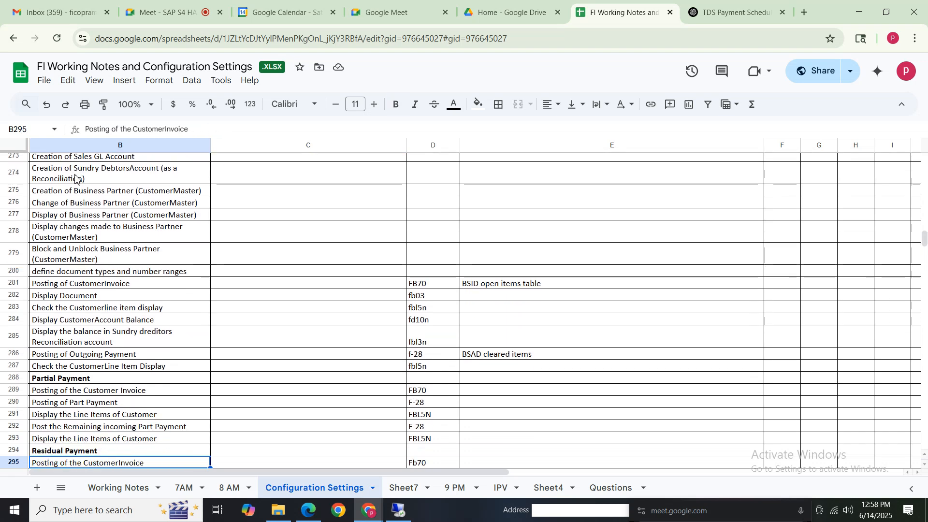
key("Down")
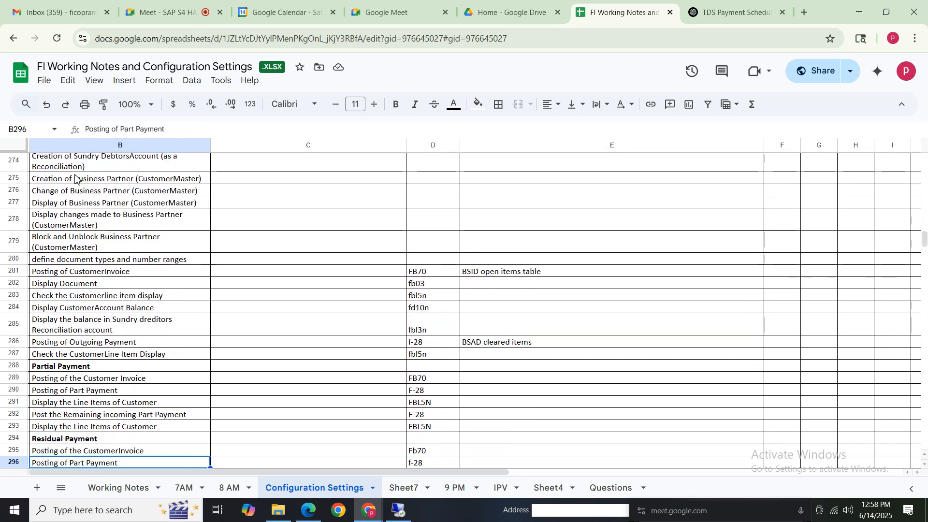